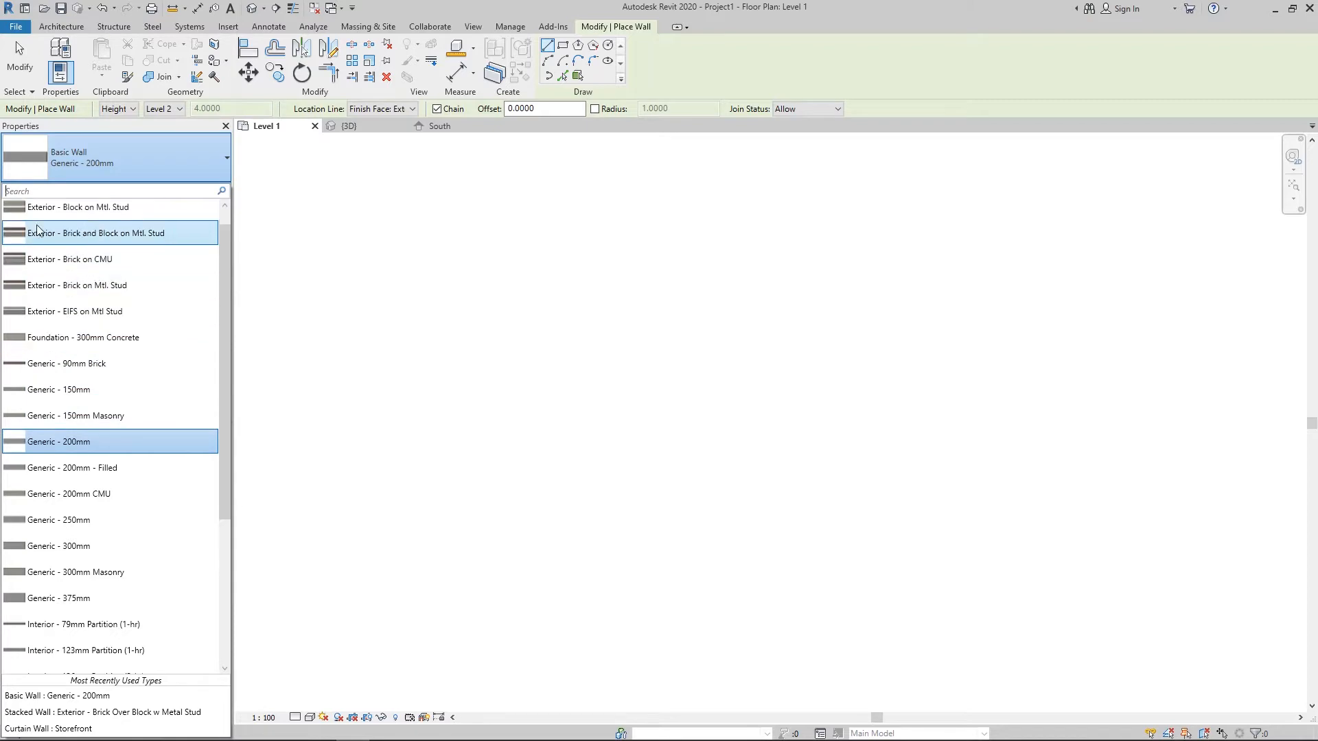
- Draw a Generic - 200mm basic wall about 6.4 m long, running diagonally upward to the right on Level 1
{"action": "scroll", "coordinate": [34, 285], "scroll_direction": "down", "scroll_amount": 3}
{"action": "scroll", "coordinate": [34, 285], "scroll_direction": "down", "scroll_amount": 1}
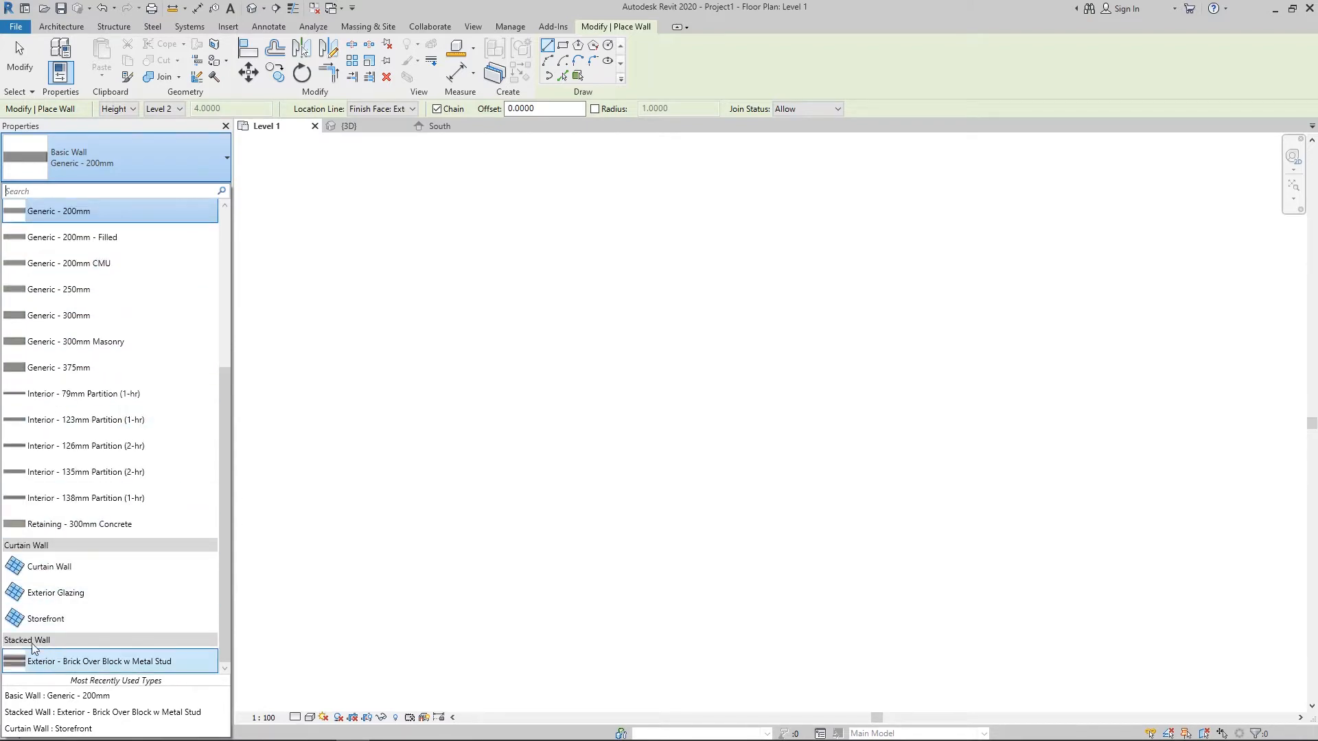
{"action": "scroll", "coordinate": [44, 425], "scroll_direction": "up", "scroll_amount": 3}
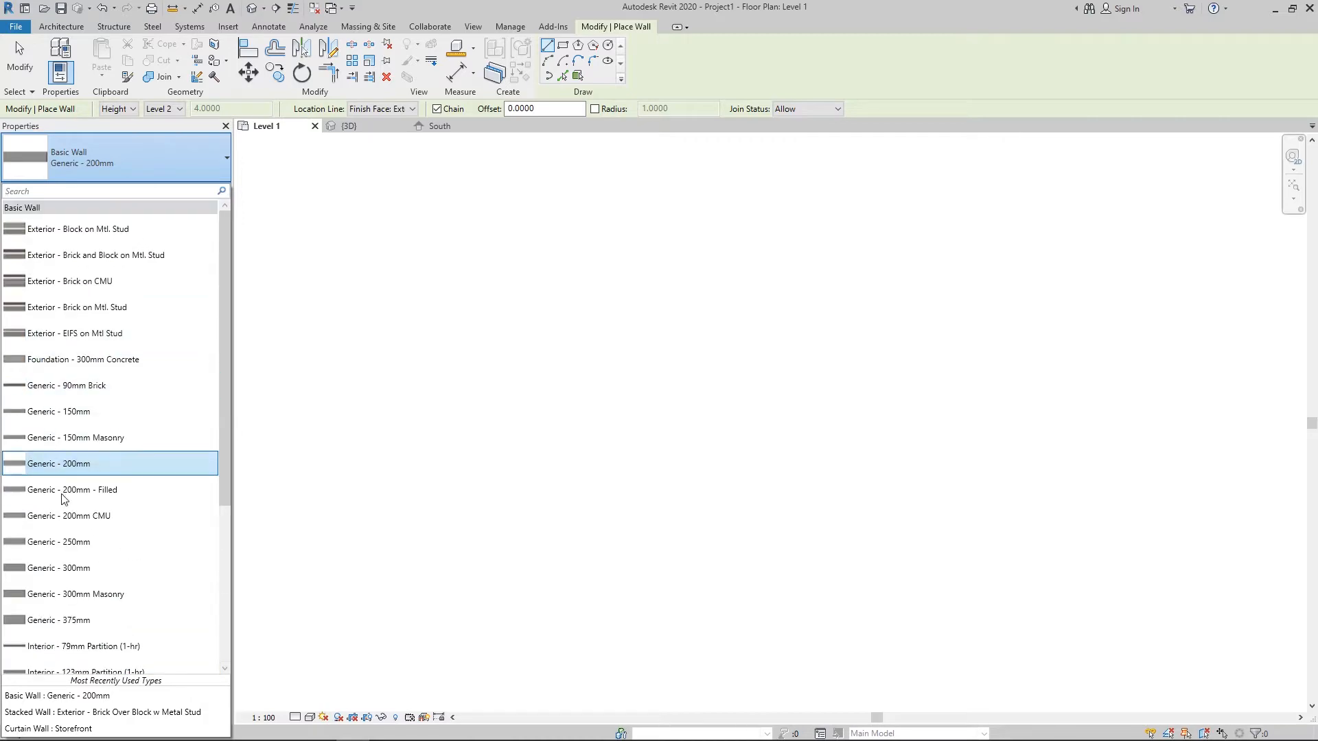
{"action": "left_click", "coordinate": [47, 470]}
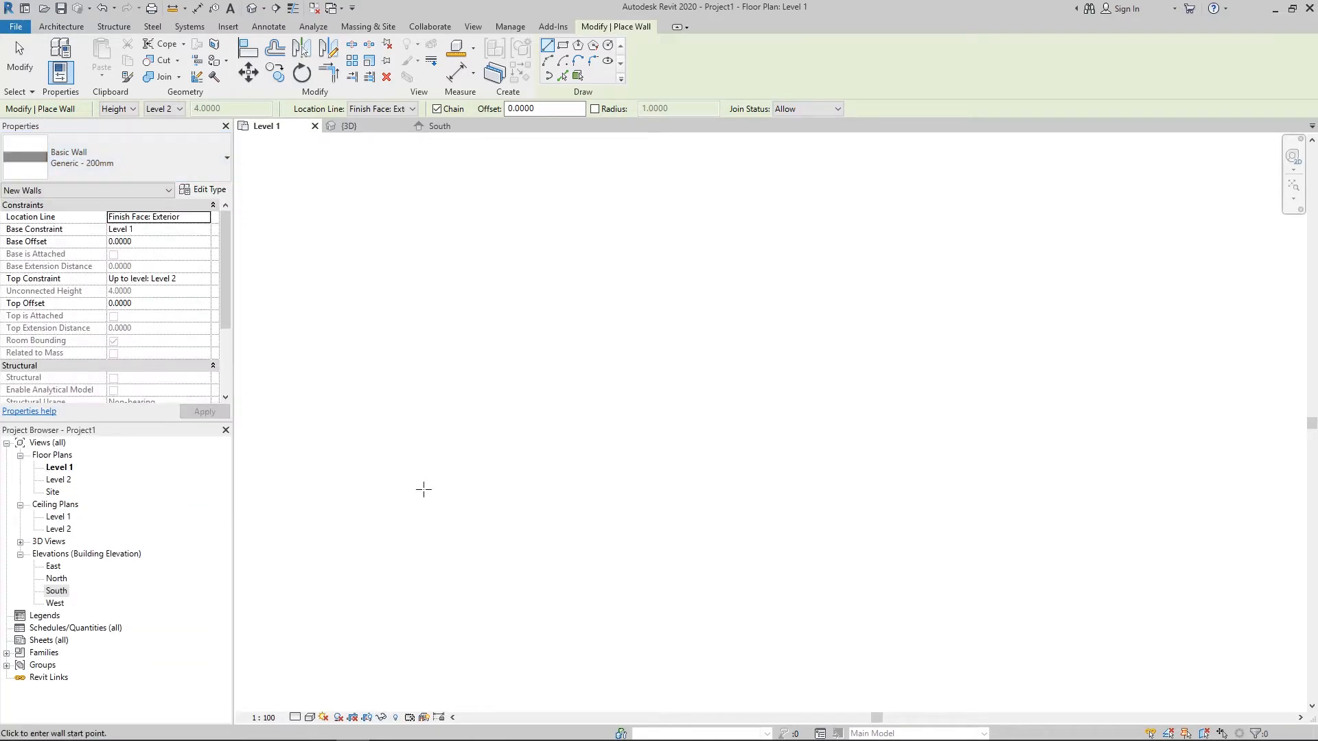
{"action": "left_click", "coordinate": [128, 171]}
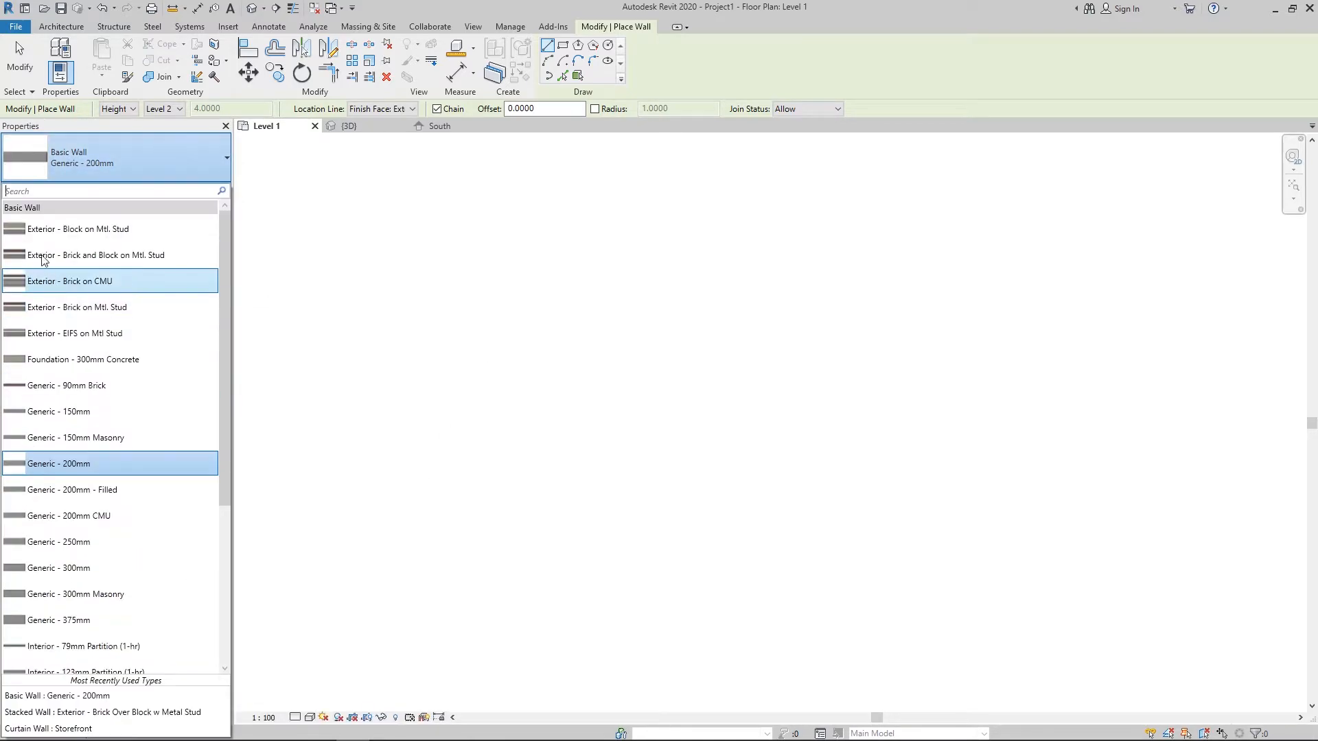
{"action": "left_click", "coordinate": [59, 467]}
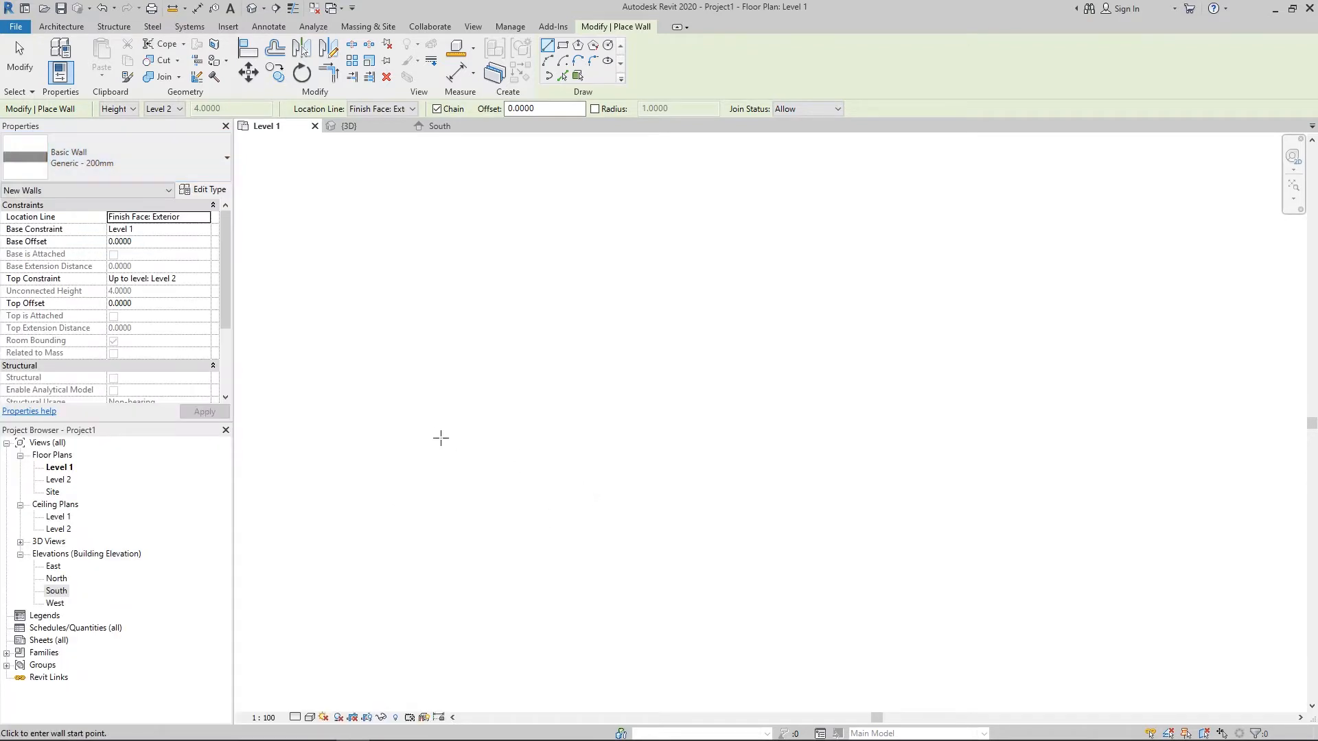
{"action": "left_click", "coordinate": [383, 524]}
{"action": "left_click", "coordinate": [650, 327]}
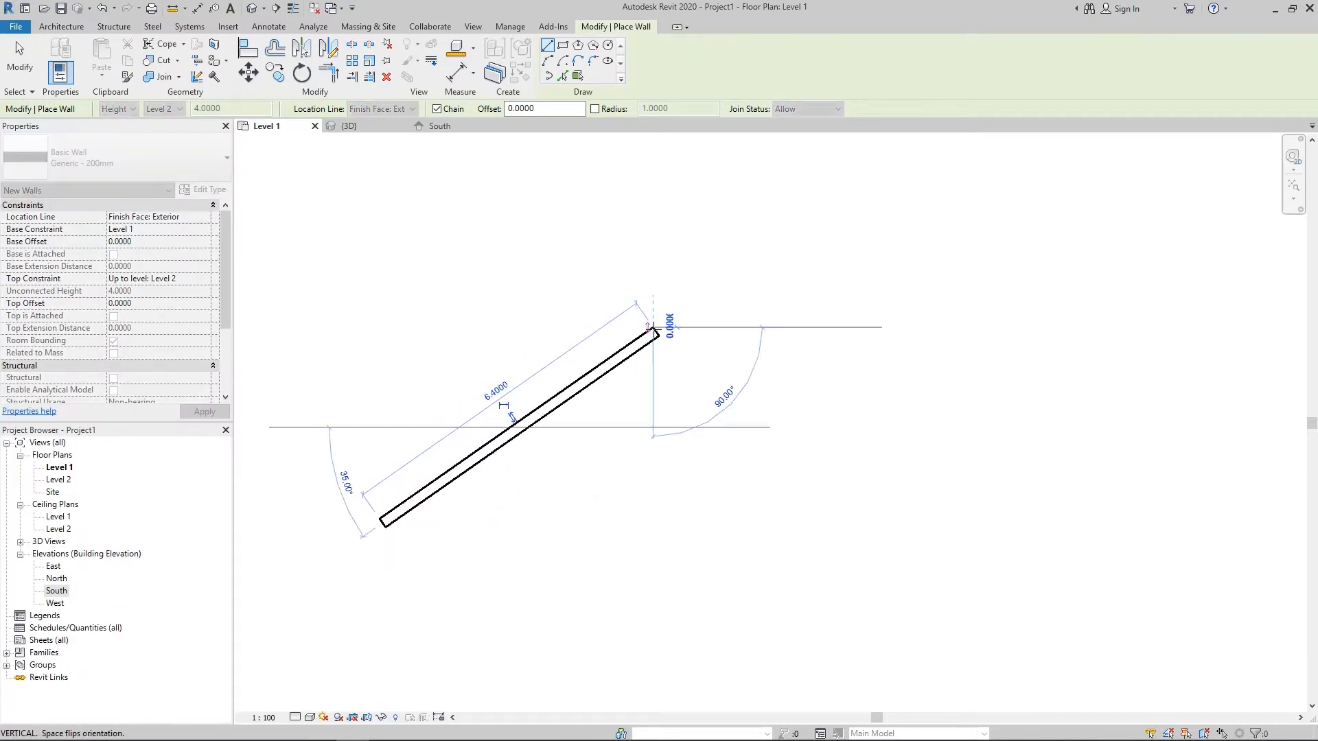
{"action": "key", "text": "Escape"}
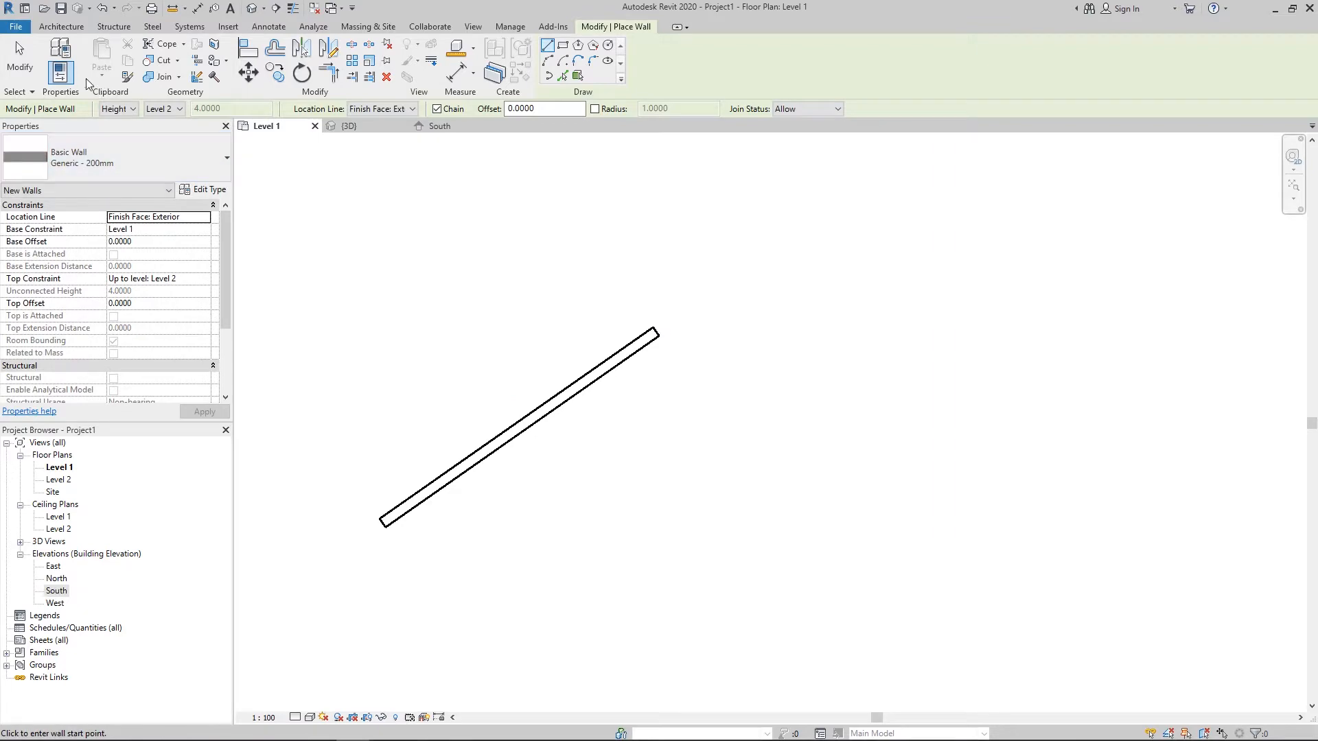
- Draw a Storefront curtain wall about 5.6 m long beside the basic wall, roughly parallel to it
{"action": "left_click", "coordinate": [143, 162]}
{"action": "scroll", "coordinate": [109, 412], "scroll_direction": "down", "scroll_amount": 3}
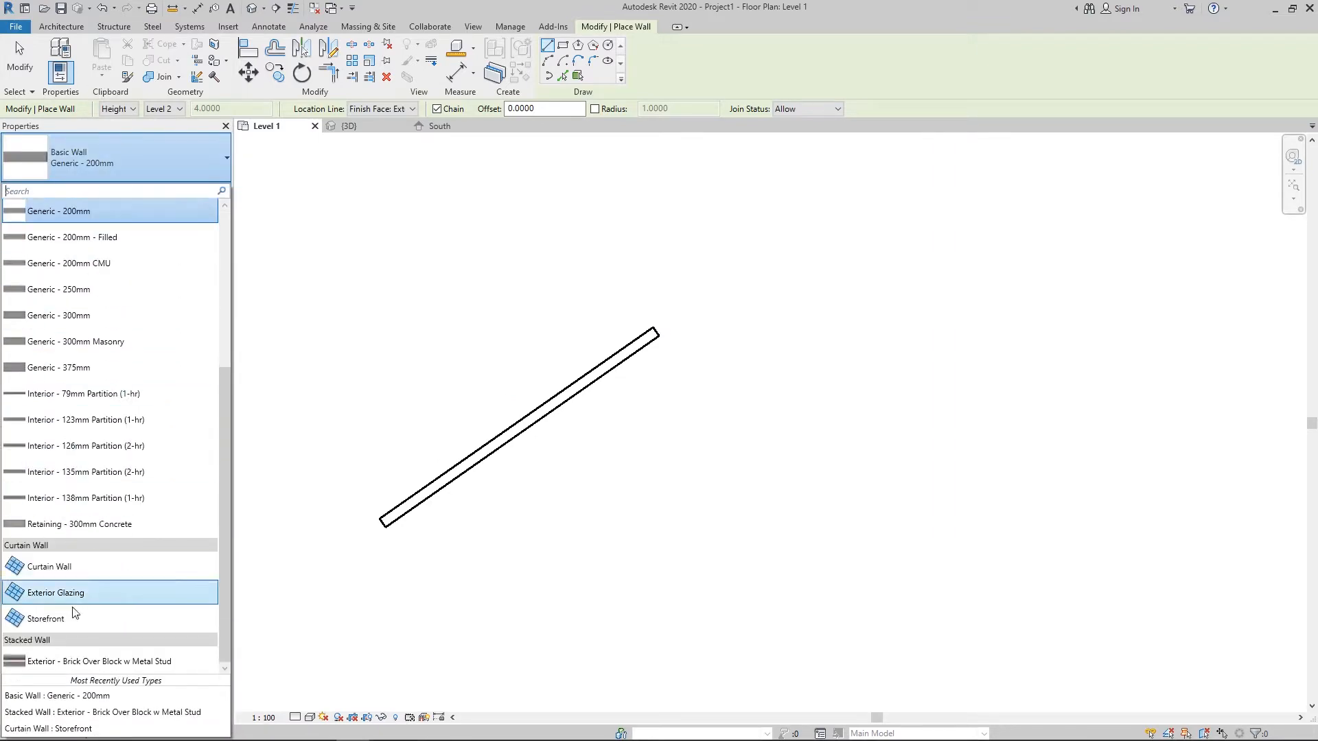
{"action": "left_click", "coordinate": [38, 623]}
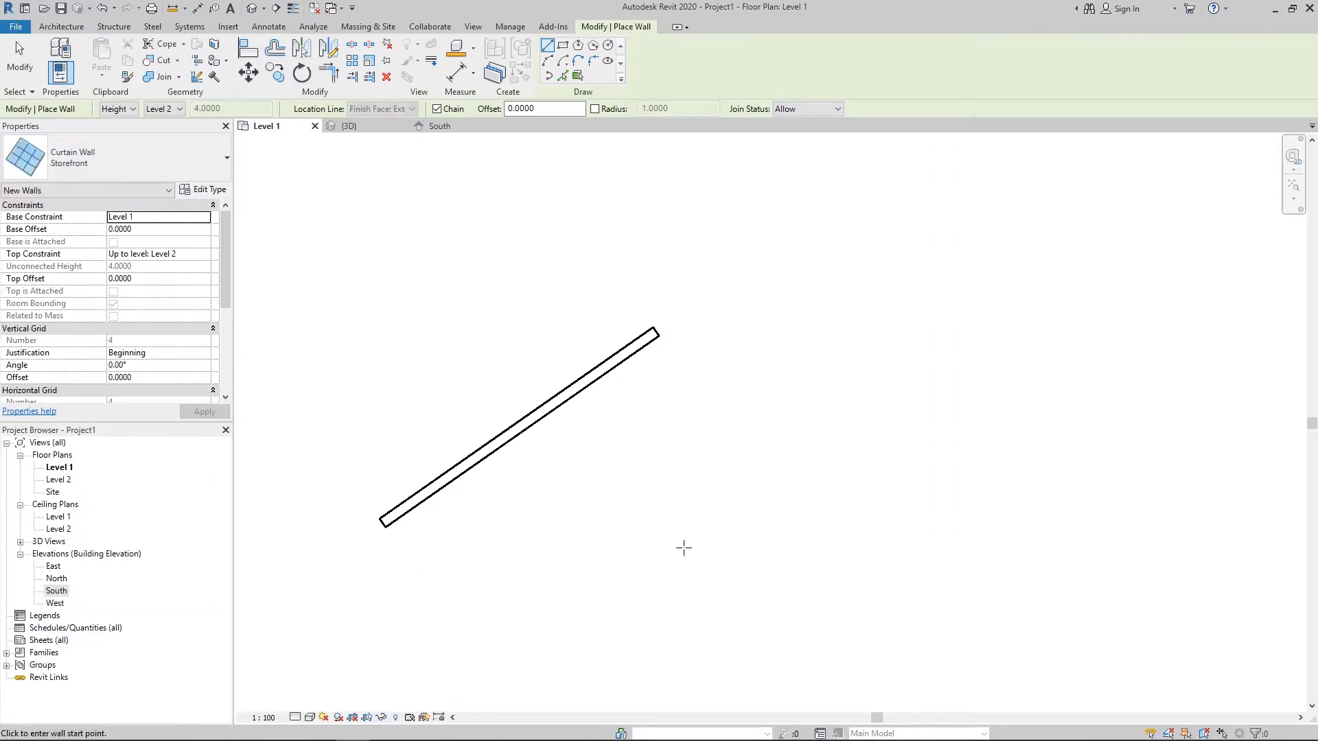
{"action": "left_click", "coordinate": [661, 579]}
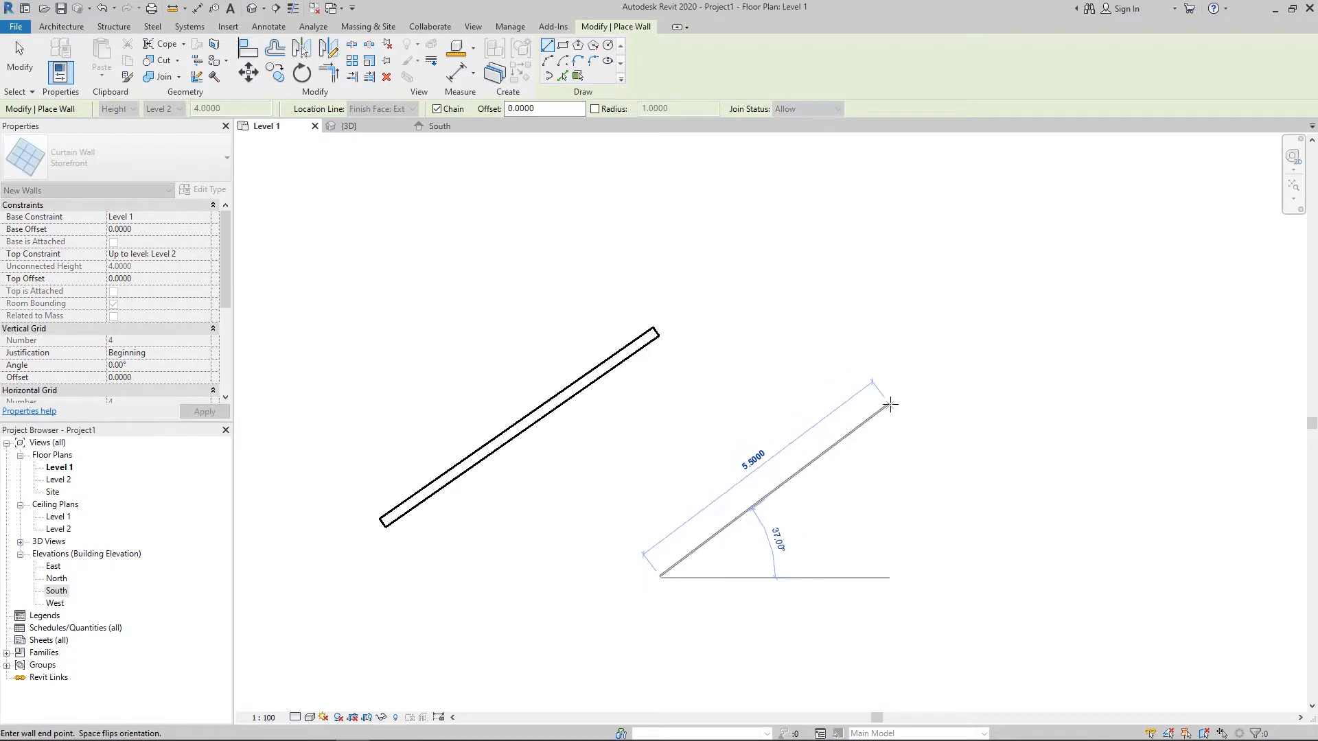
{"action": "left_click", "coordinate": [889, 401]}
{"action": "key", "text": "Escape"}
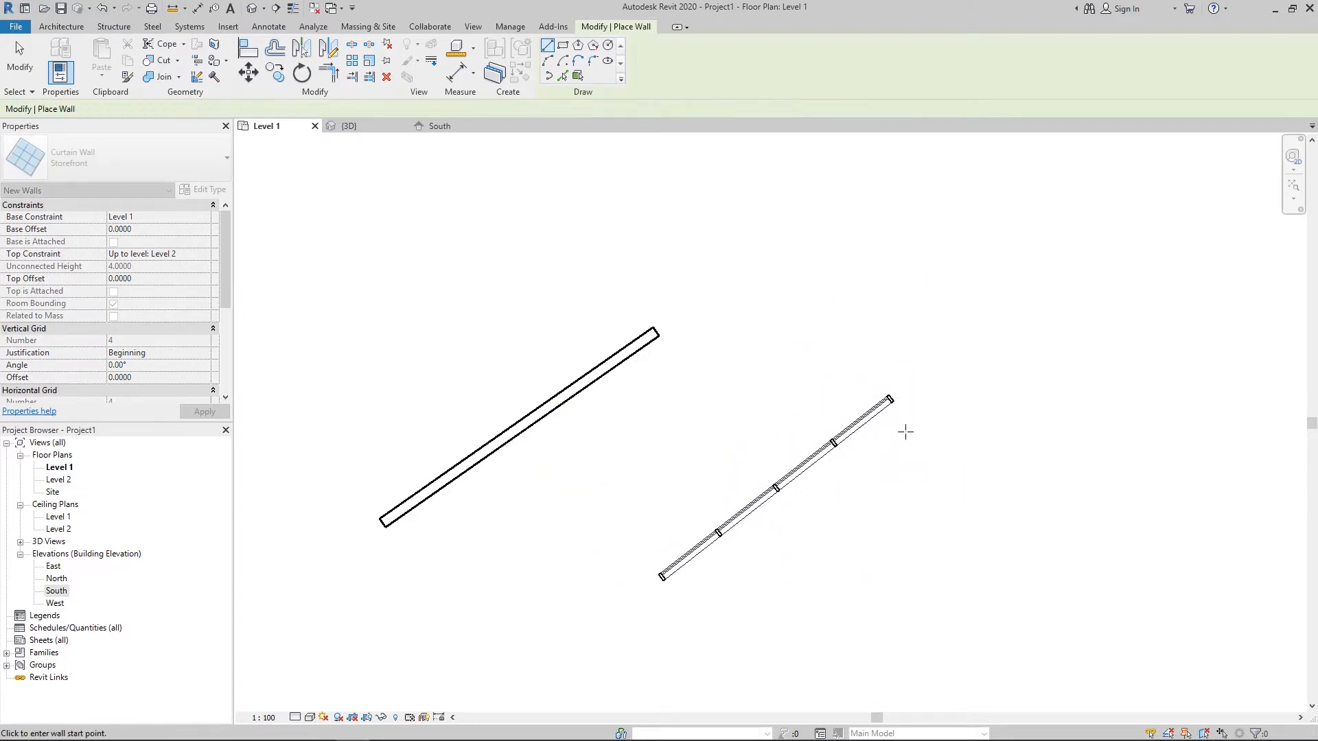
- Draw an Exterior - Brick Over Block w Metal Stud stacked wall about 6.1 m long beyond the curtain wall, roughly parallel to it
{"action": "left_click", "coordinate": [123, 158]}
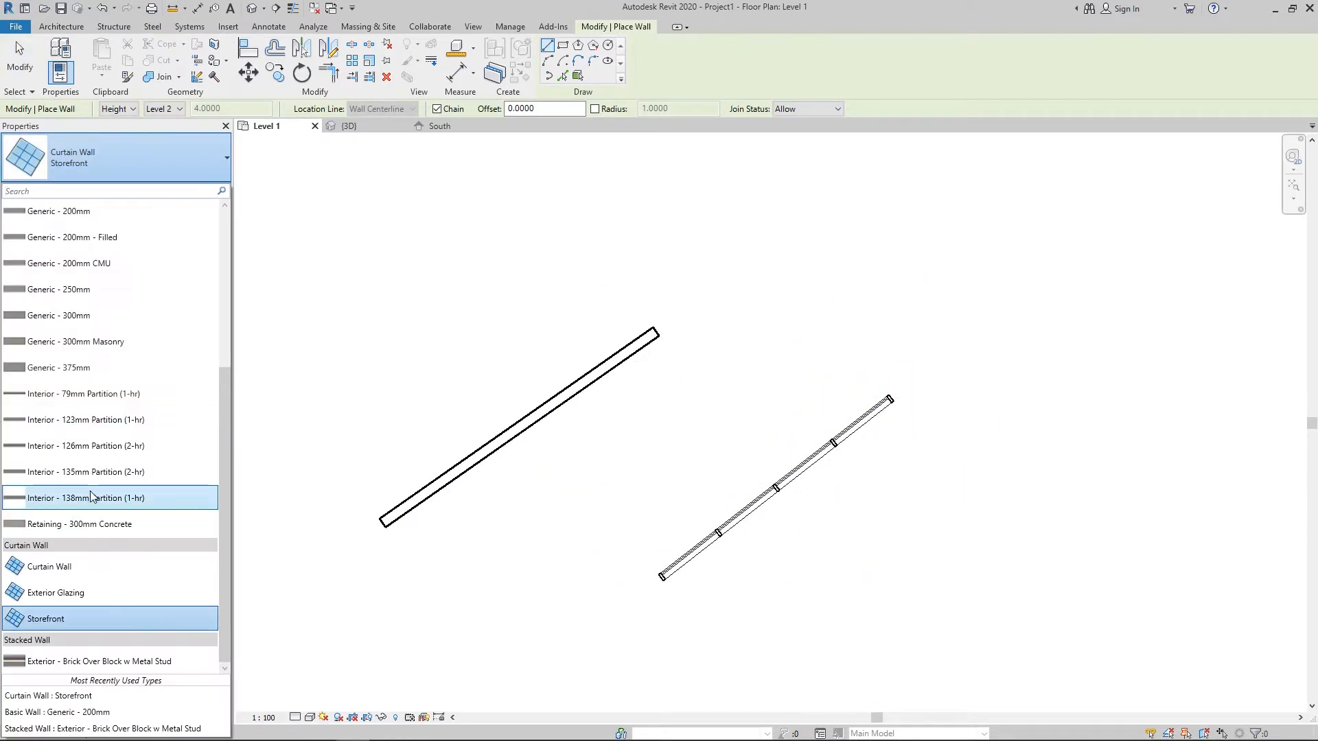
{"action": "left_click", "coordinate": [96, 661]}
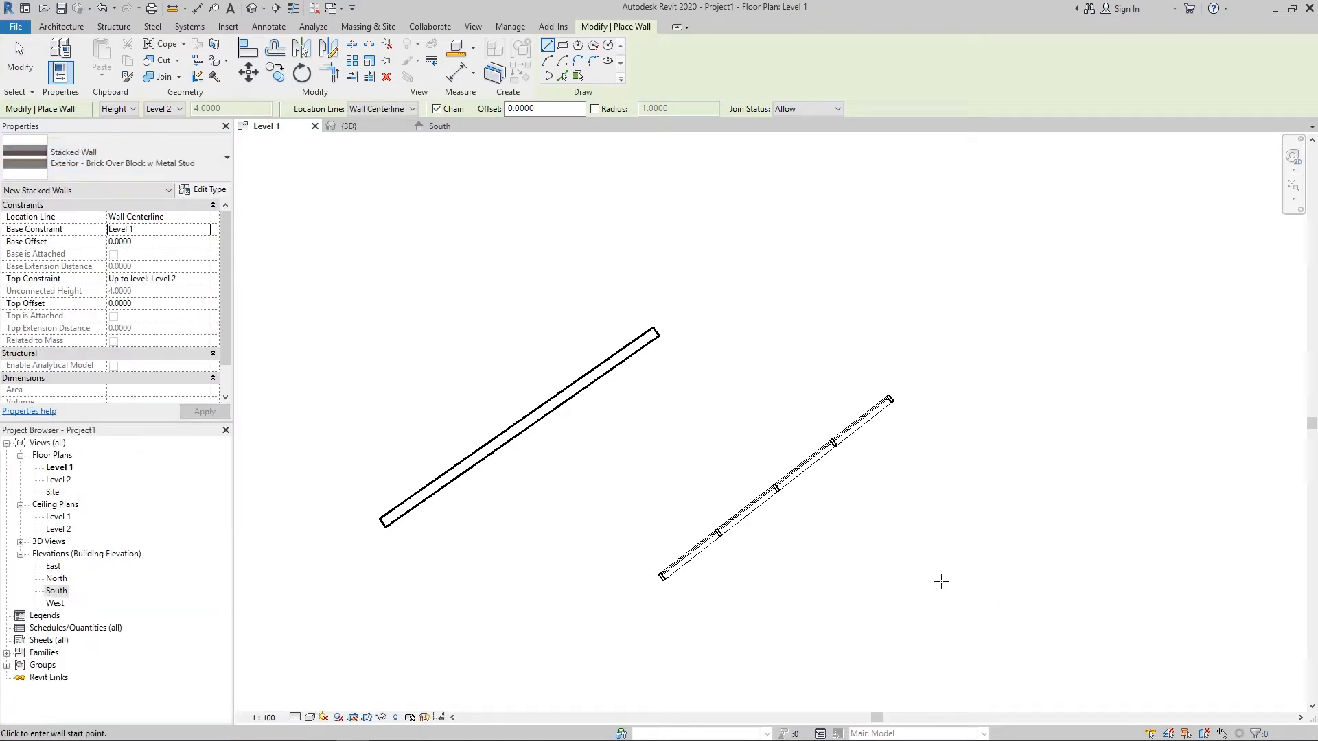
{"action": "left_click", "coordinate": [941, 582]}
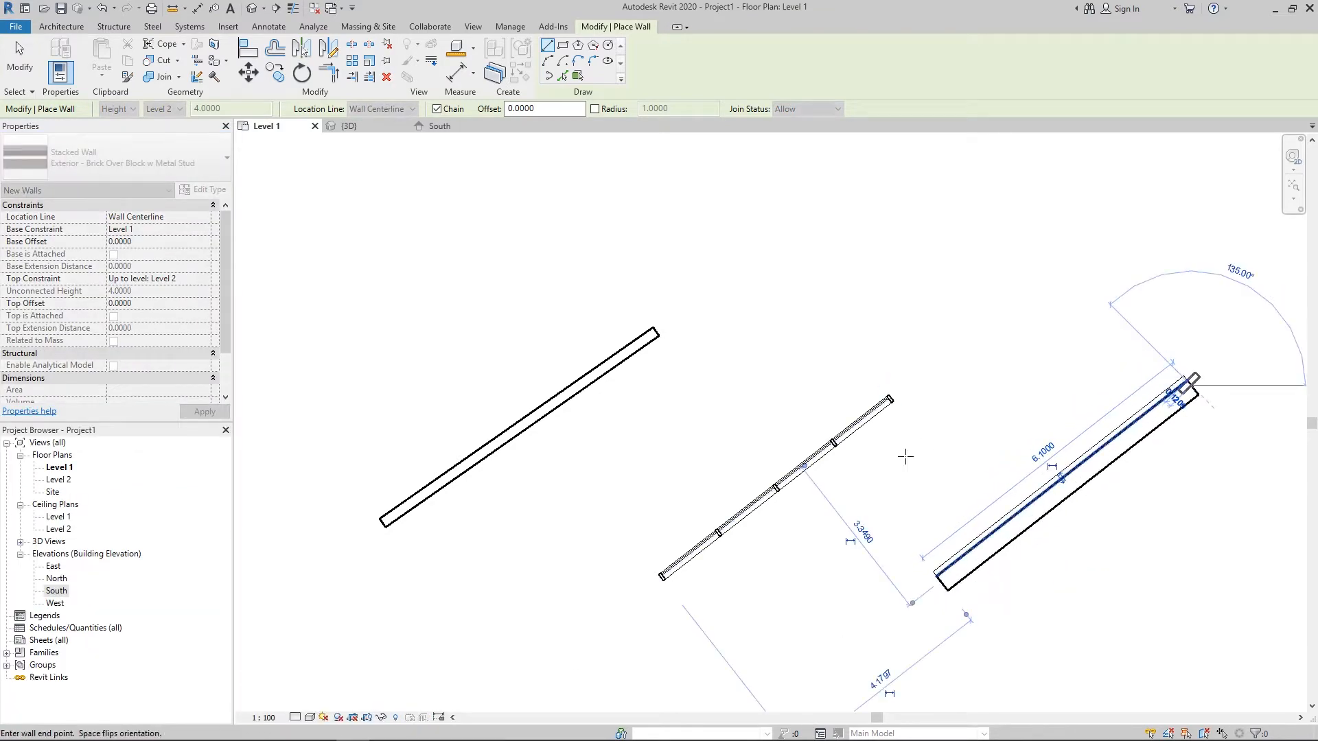
{"action": "key", "text": "Escape"}
{"action": "key", "text": "Escape"}
- Open the 3D view and compare the basic, curtain and stacked walls side by side
{"action": "left_click", "coordinate": [348, 126]}
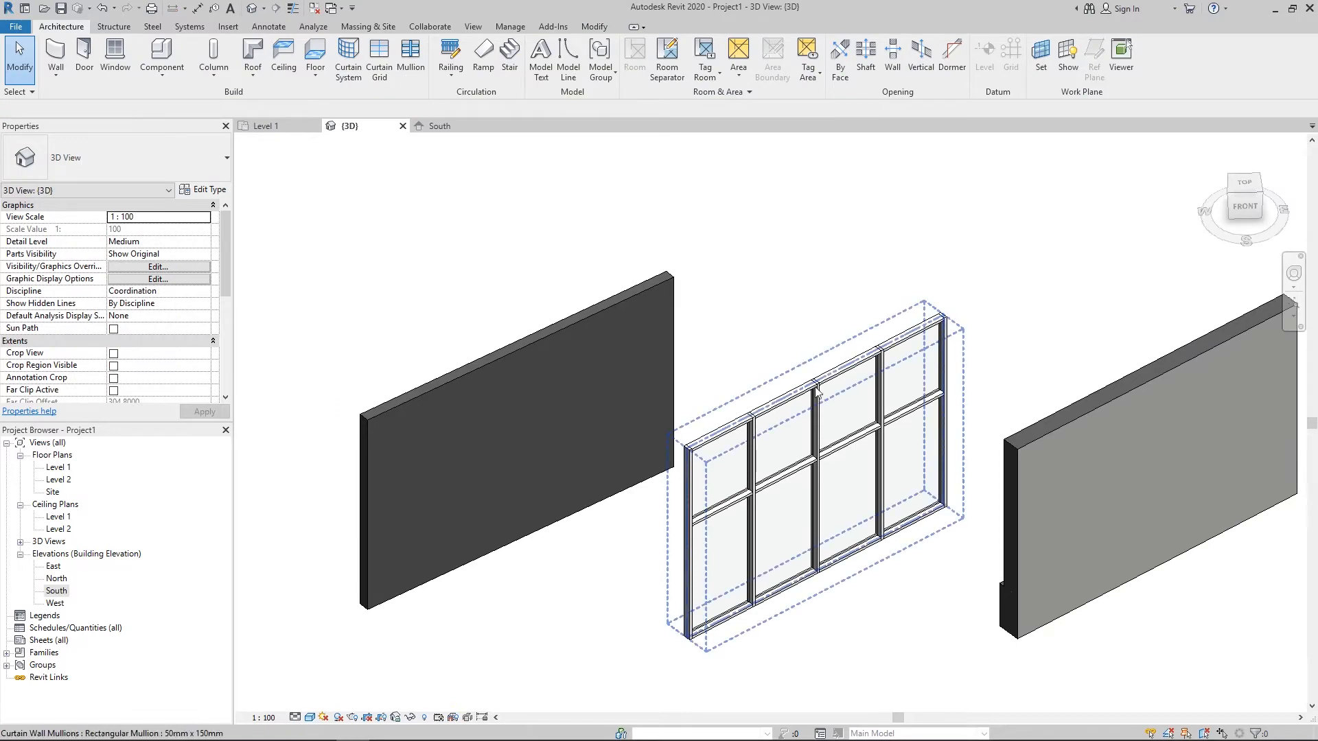
{"action": "middle_click_drag", "start_coordinate": [863, 417], "coordinate": [828, 397]}
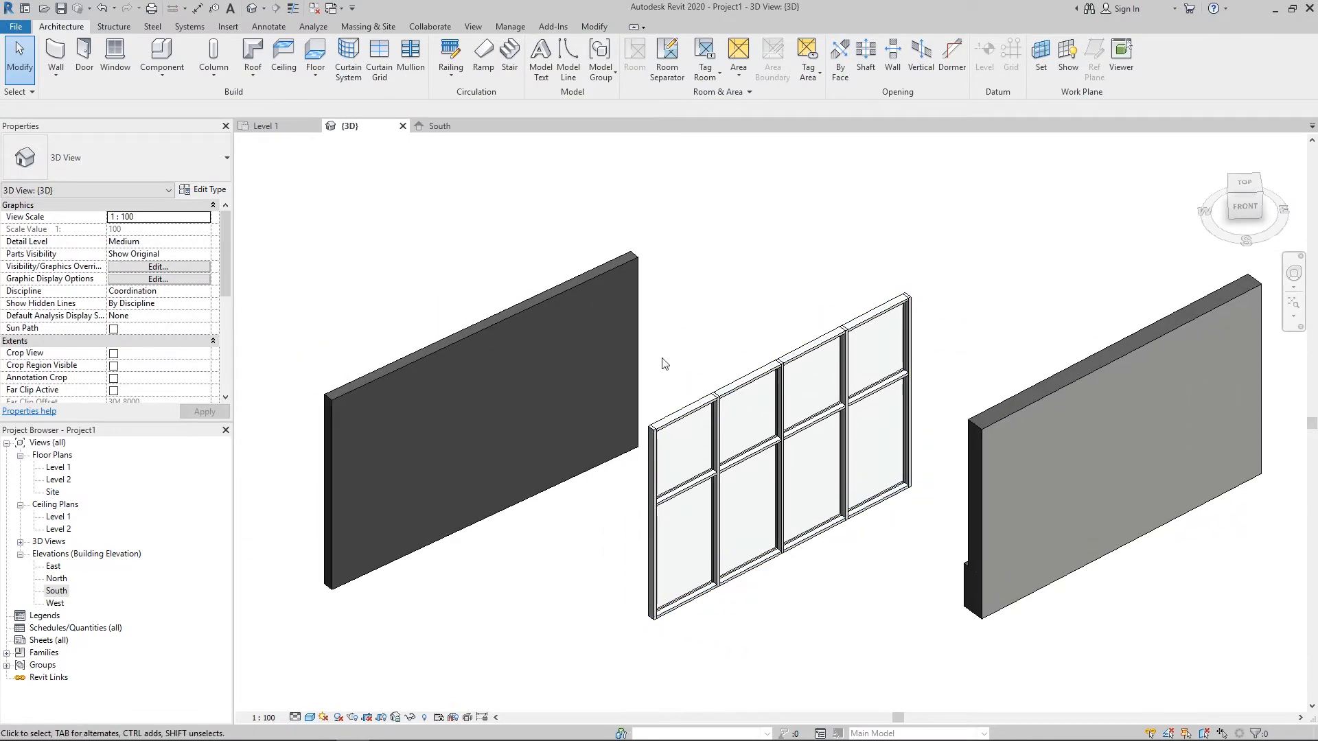
{"action": "middle_click_drag", "start_coordinate": [972, 401], "coordinate": [950, 405]}
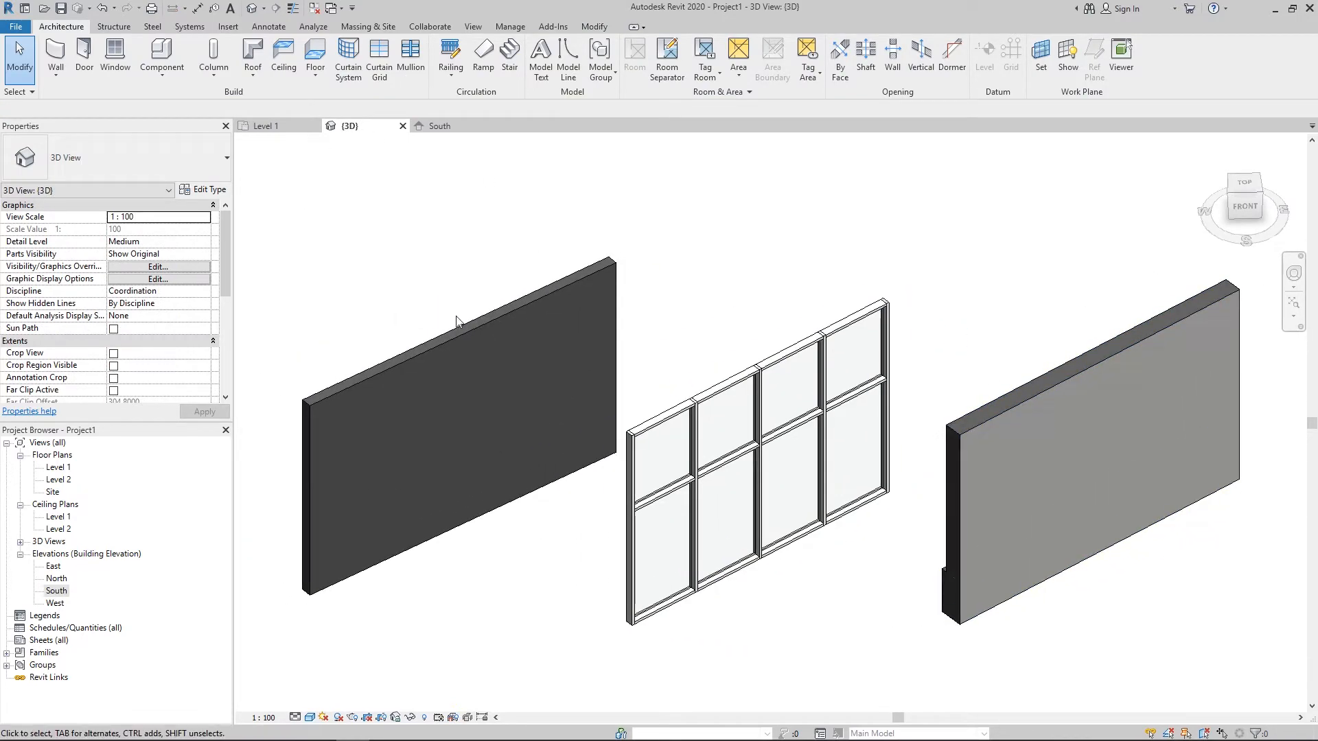
- Select the Generic - 200mm basic wall and examine its solid body and end face up close
{"action": "left_click", "coordinate": [412, 352]}
{"action": "scroll", "coordinate": [313, 459], "scroll_direction": "up", "scroll_amount": 2}
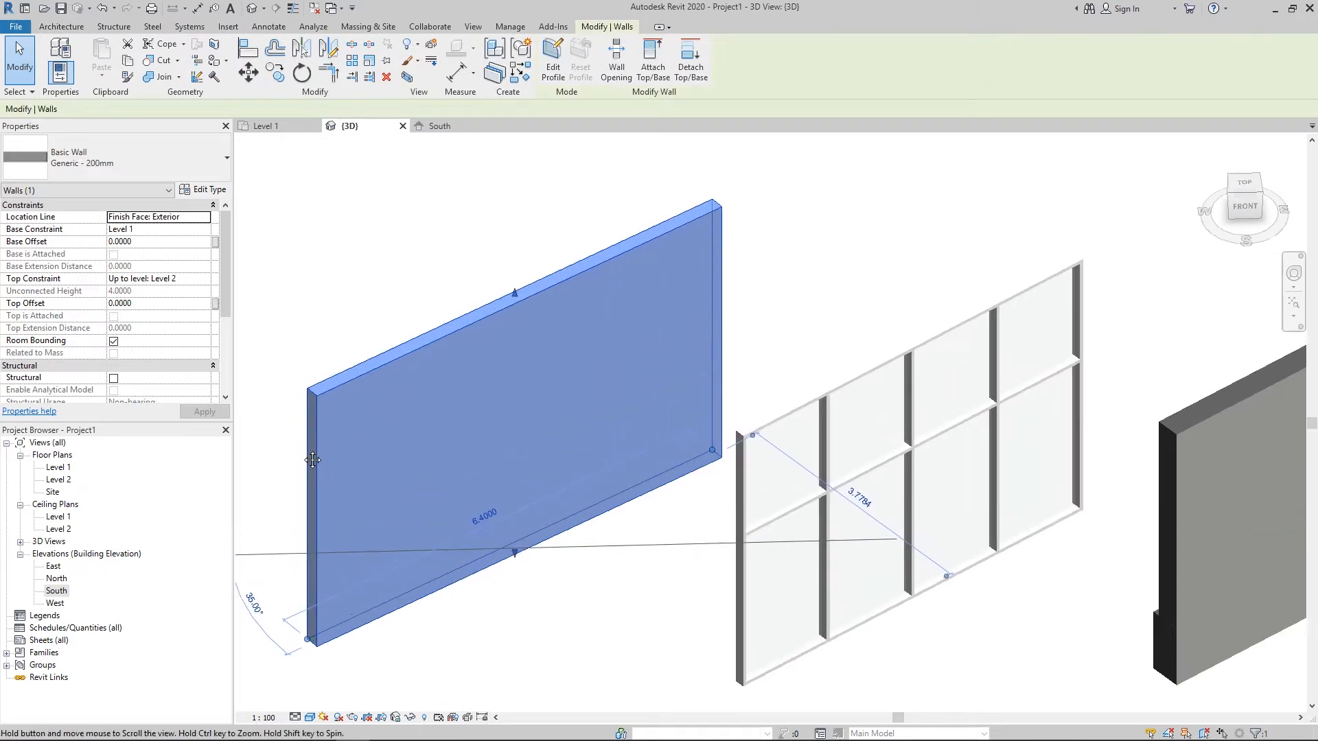
{"action": "scroll", "coordinate": [317, 391], "scroll_direction": "up", "scroll_amount": 2}
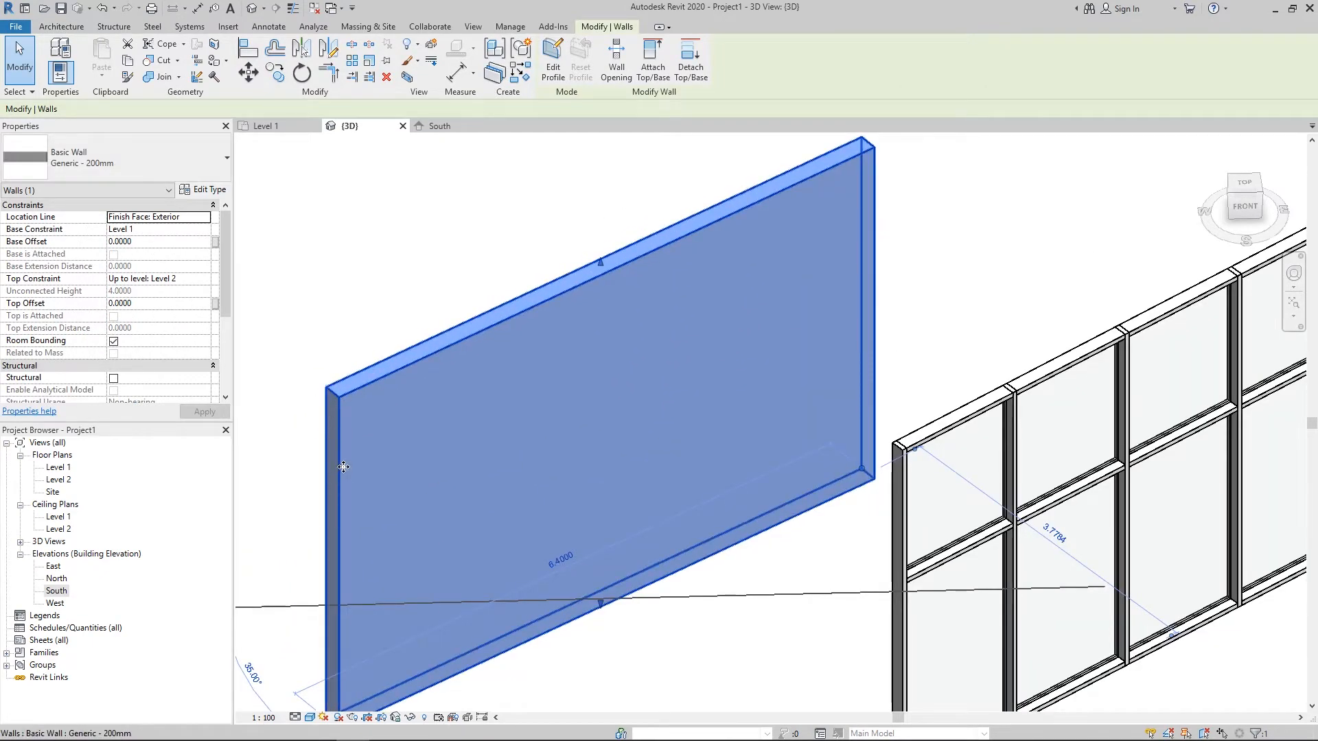
{"action": "scroll", "coordinate": [344, 478], "scroll_direction": "down", "scroll_amount": 1}
{"action": "scroll", "coordinate": [430, 417], "scroll_direction": "down", "scroll_amount": 3}
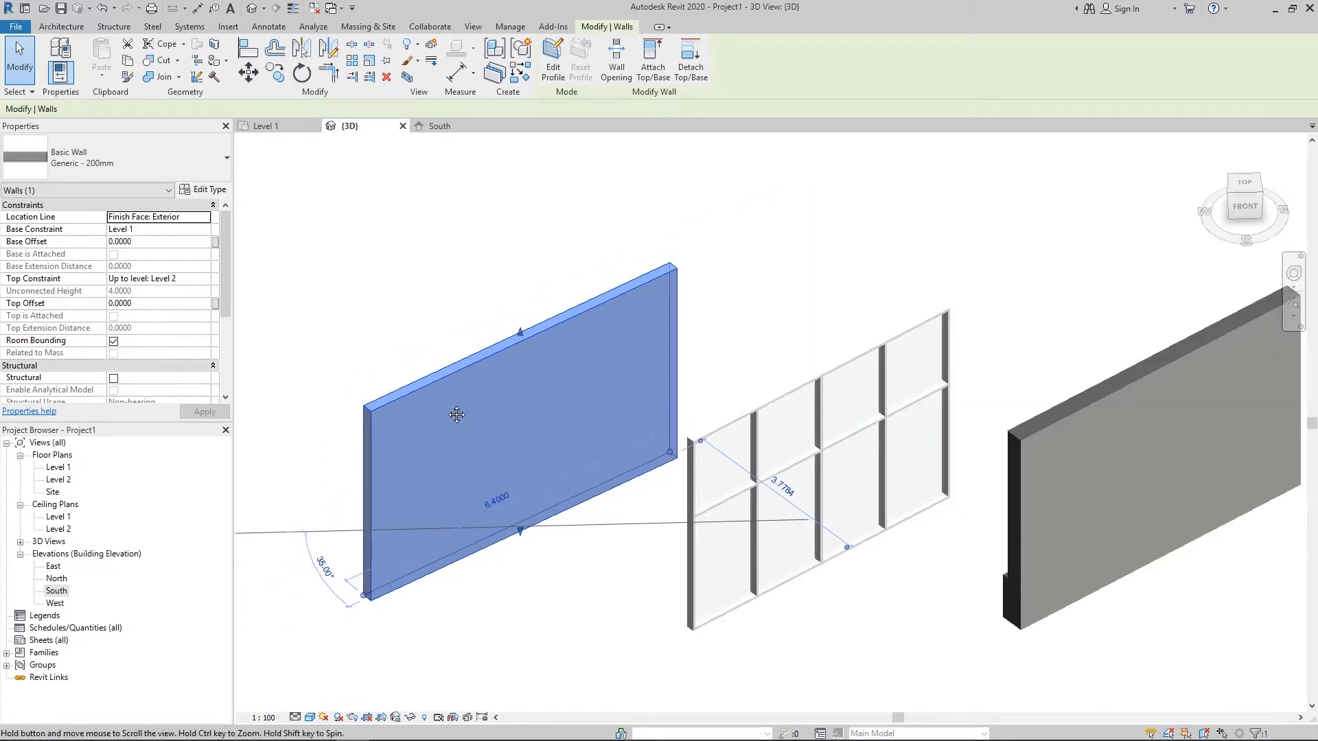
{"action": "scroll", "coordinate": [456, 415], "scroll_direction": "up", "scroll_amount": 1}
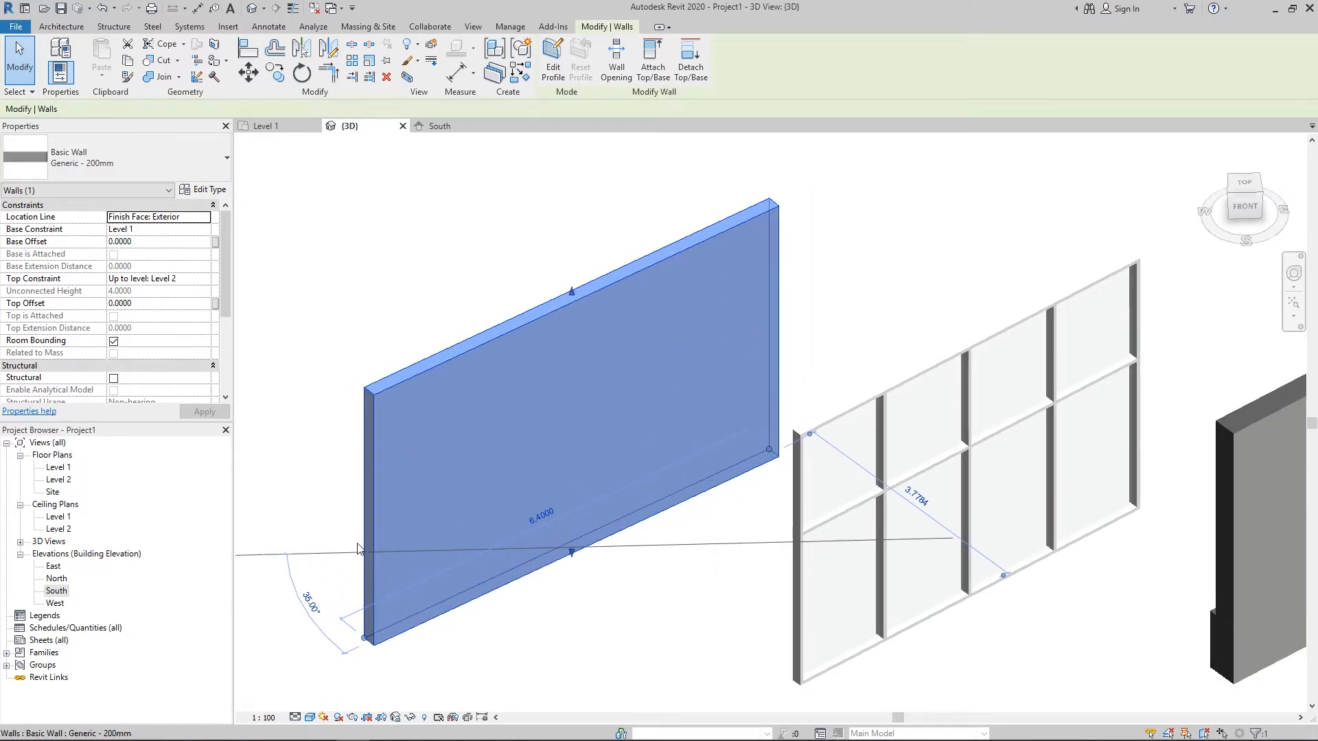
{"action": "middle_click_drag", "start_coordinate": [626, 448], "coordinate": [612, 451]}
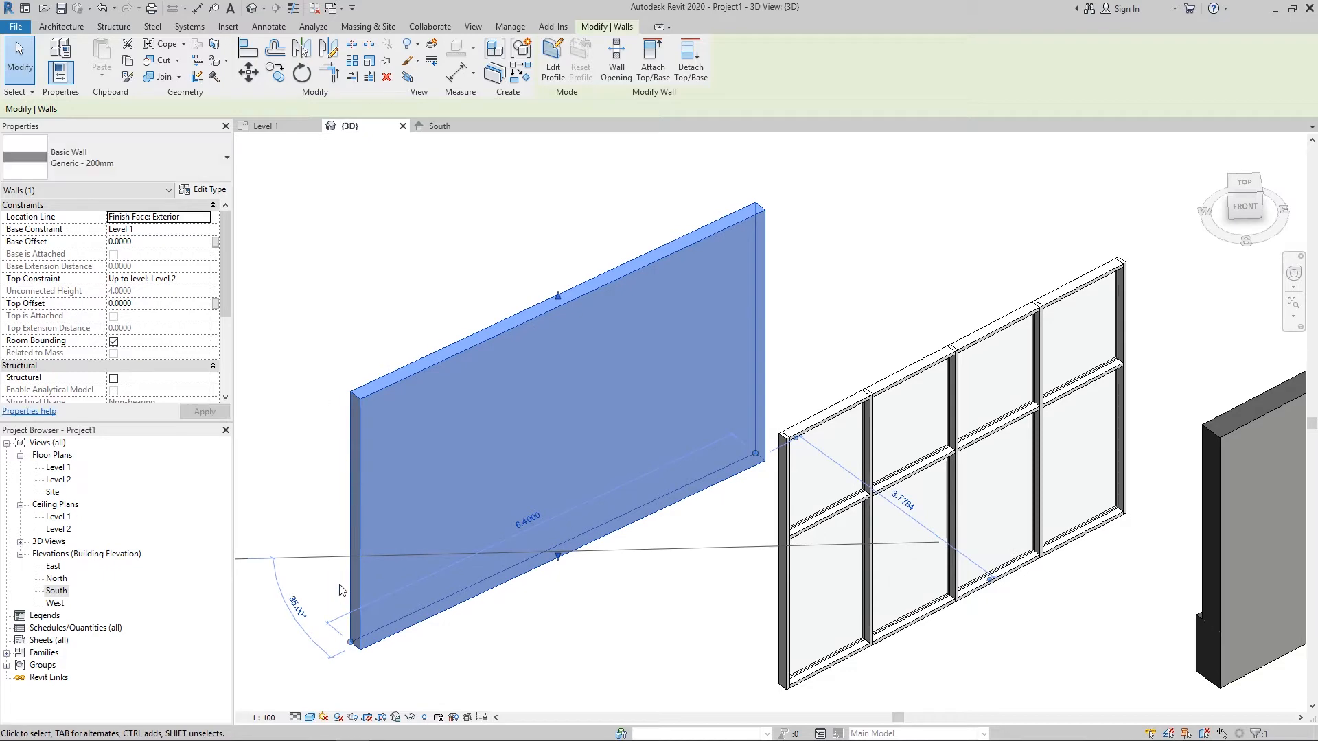
{"action": "scroll", "coordinate": [344, 386], "scroll_direction": "up", "scroll_amount": 2}
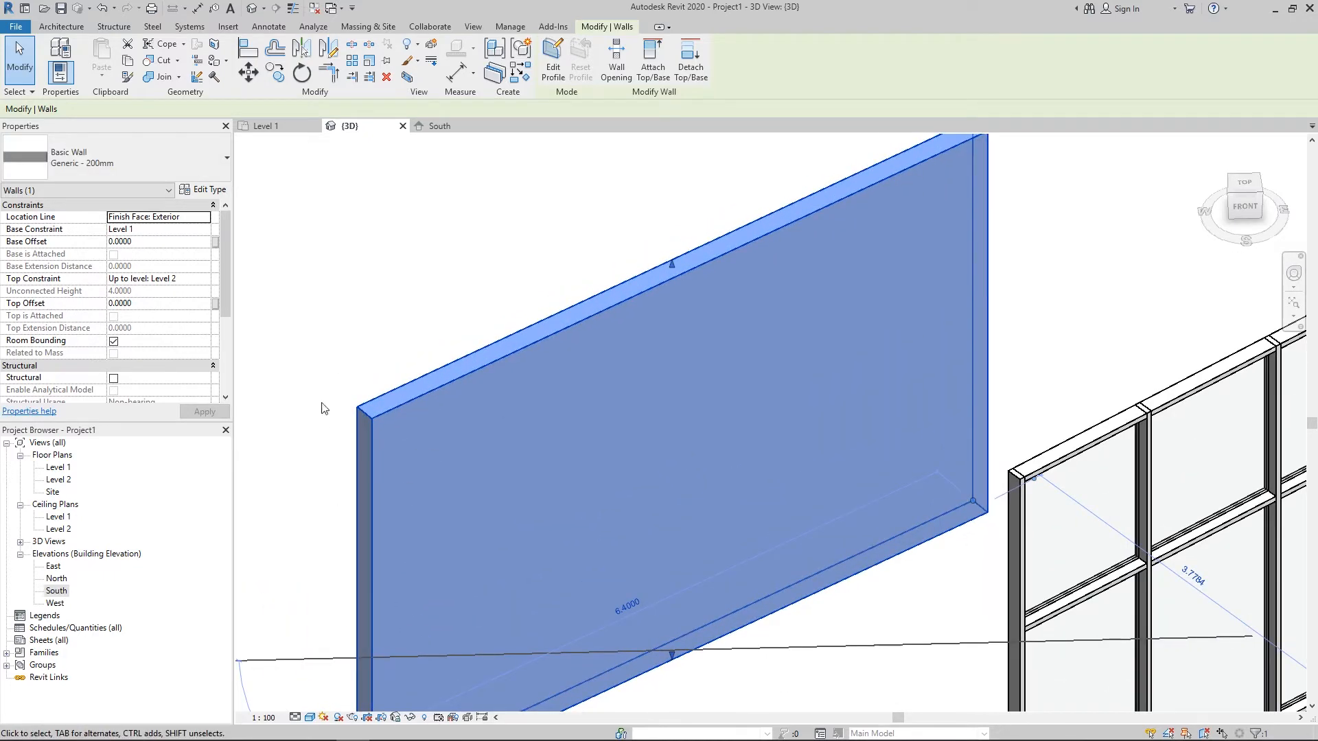
{"action": "scroll", "coordinate": [521, 365], "scroll_direction": "down", "scroll_amount": 3}
{"action": "scroll", "coordinate": [662, 430], "scroll_direction": "up", "scroll_amount": 1}
{"action": "middle_click_drag", "start_coordinate": [662, 430], "coordinate": [599, 436]}
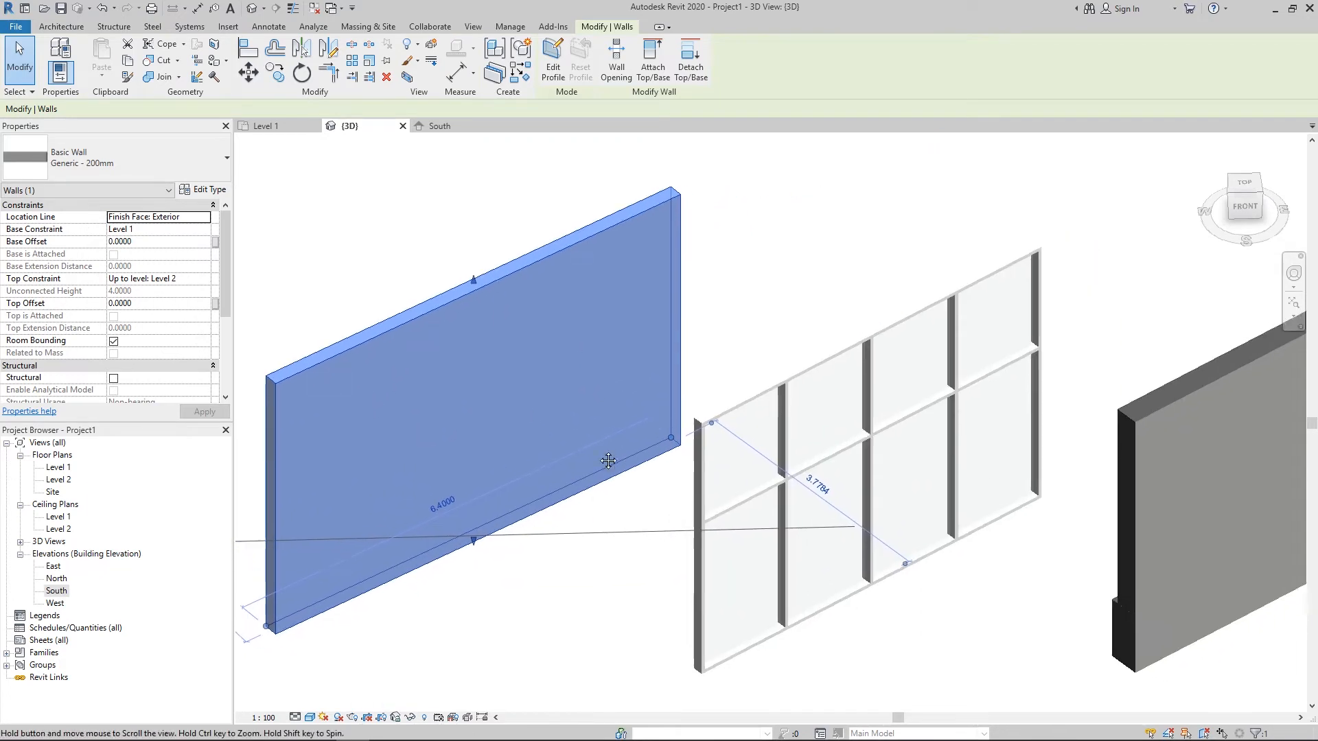
- Select the Storefront curtain wall and examine its glass panels, grid and mullions, comparing it with the basic wall
{"action": "middle_click_drag", "start_coordinate": [934, 429], "coordinate": [709, 397]}
{"action": "left_click", "coordinate": [750, 400]}
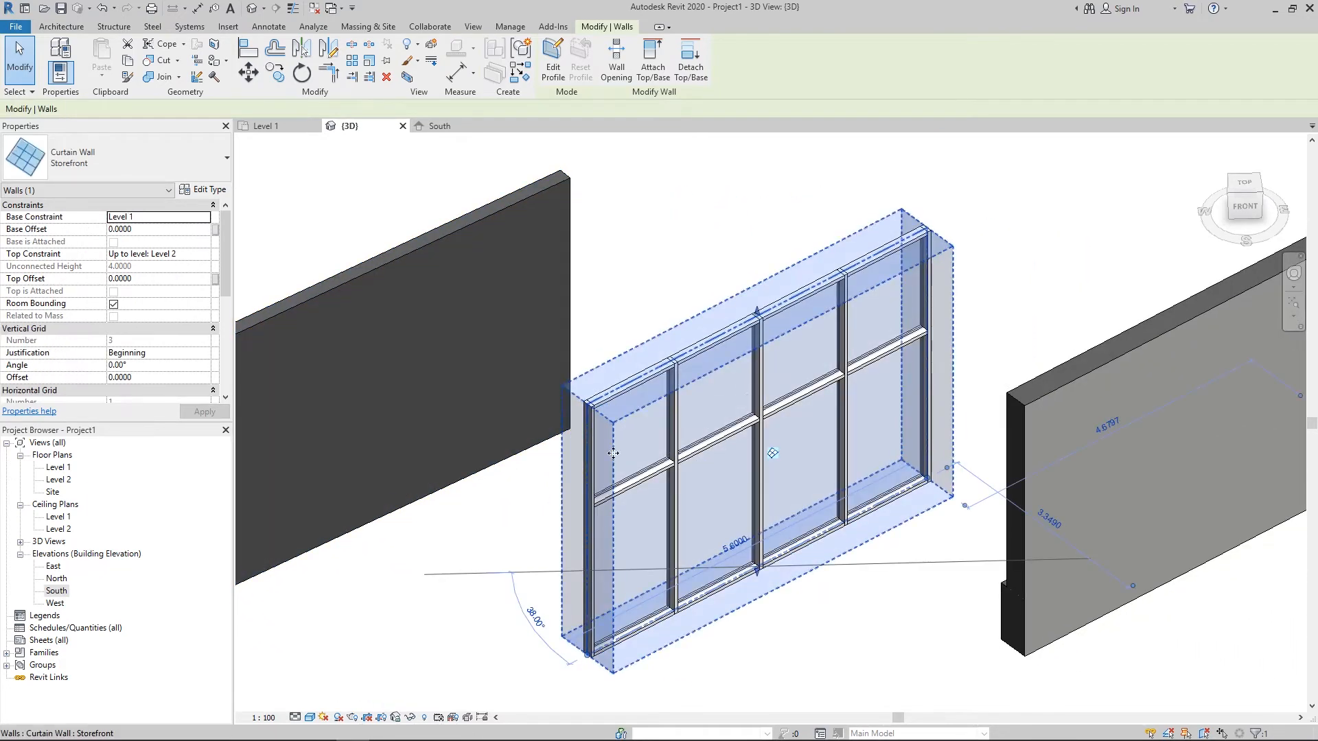
{"action": "left_click", "coordinate": [788, 587]}
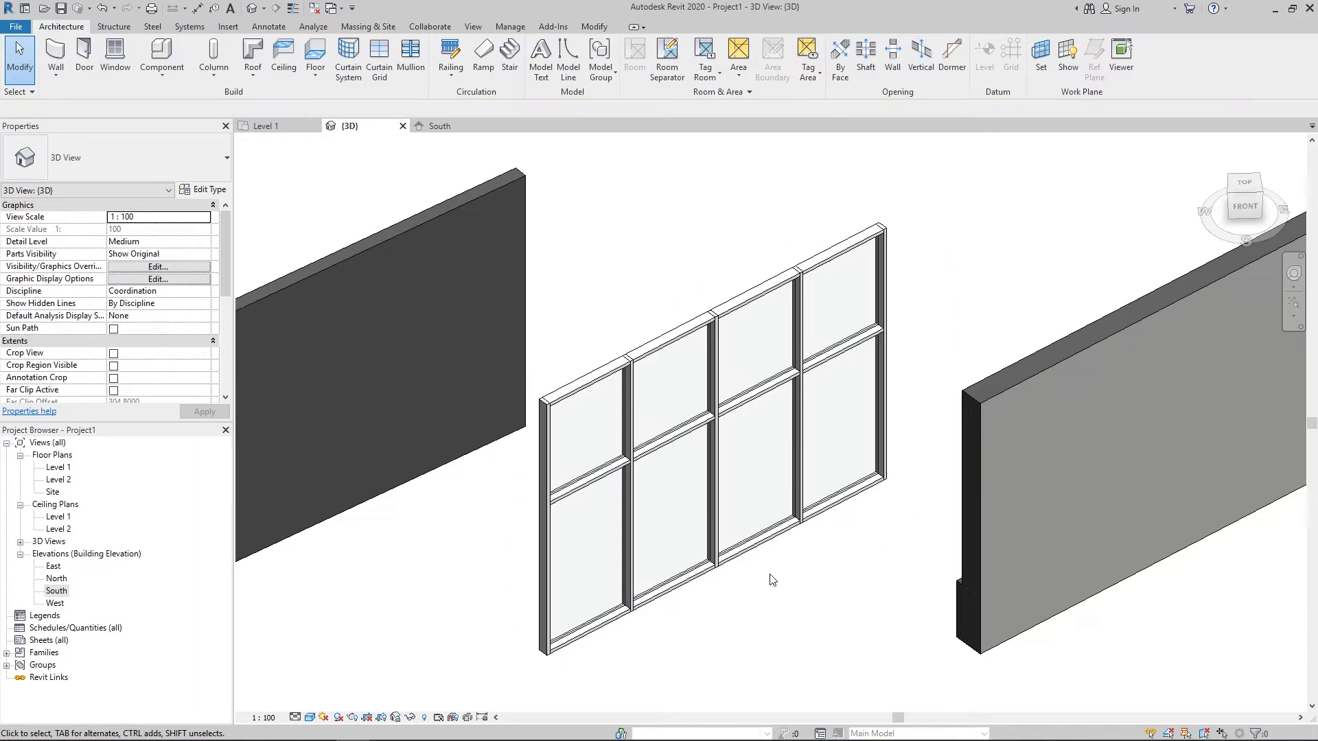
{"action": "scroll", "coordinate": [623, 436], "scroll_direction": "up", "scroll_amount": 2}
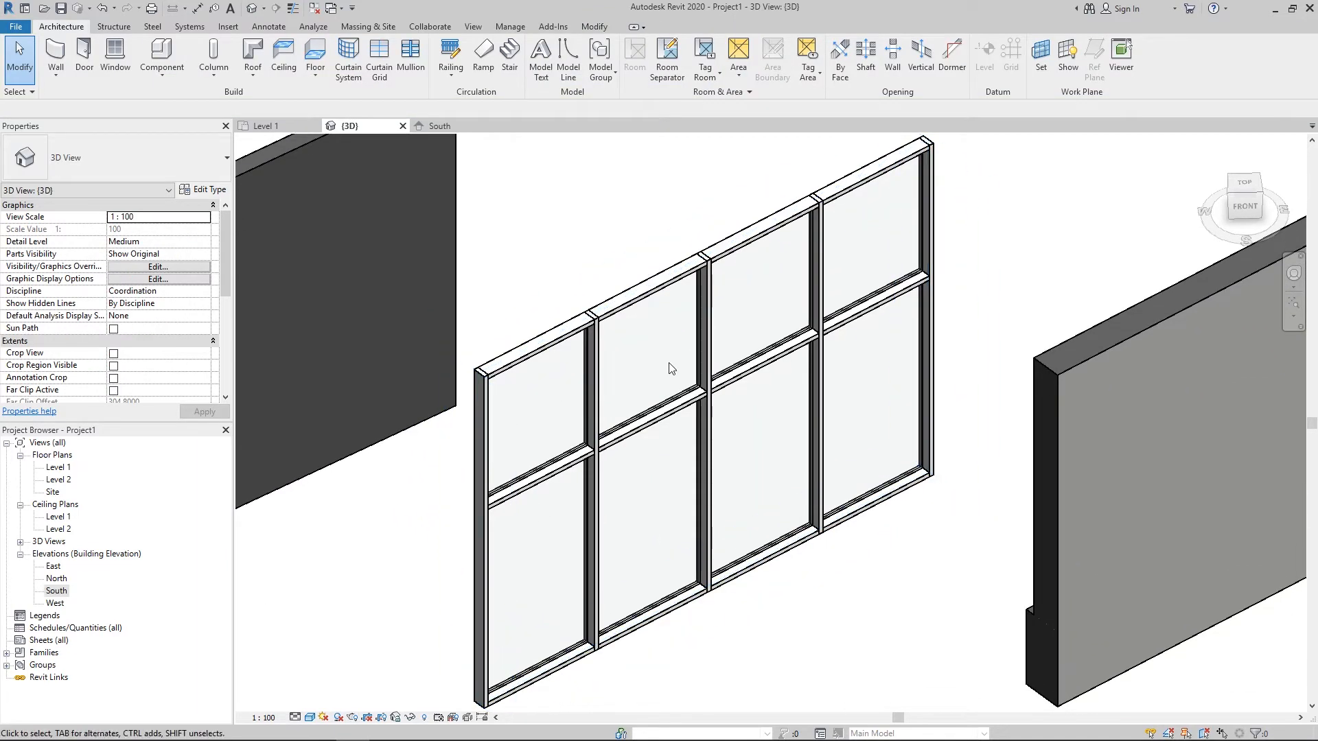
{"action": "left_click", "coordinate": [769, 522]}
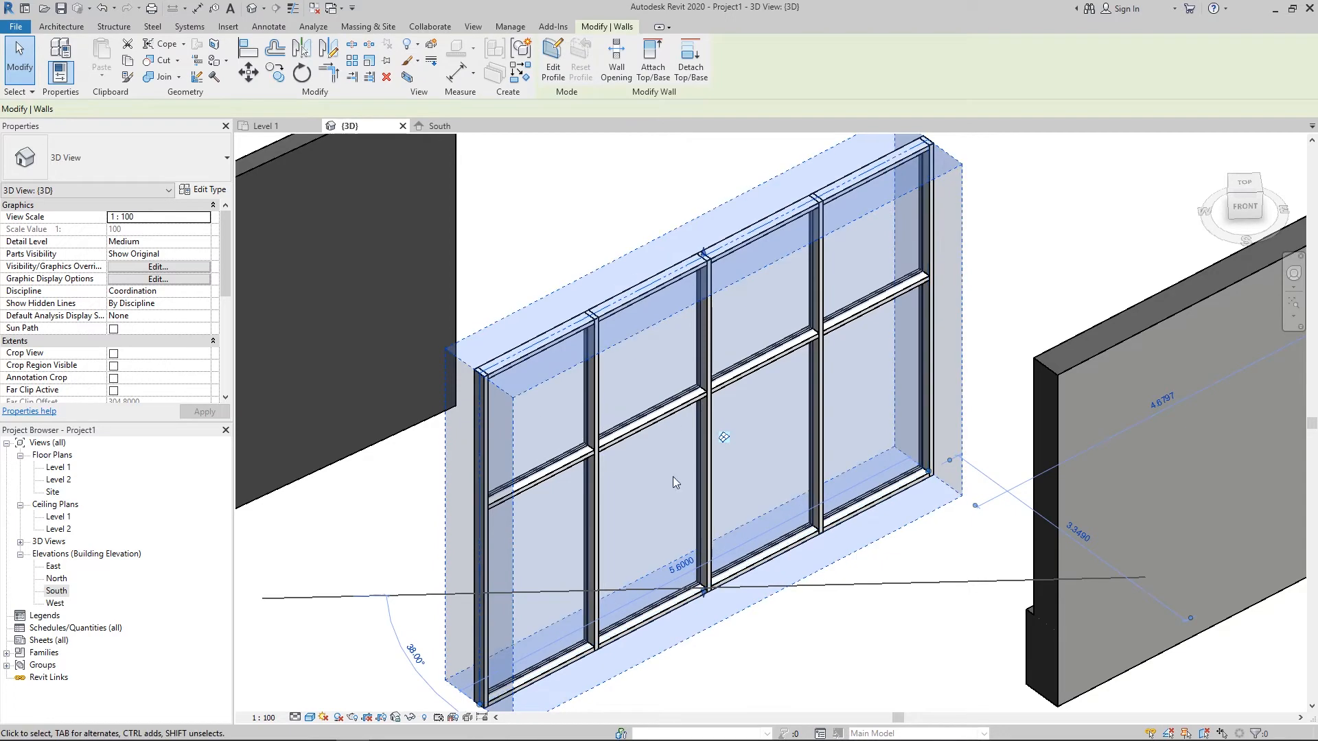
{"action": "left_click", "coordinate": [877, 634]}
{"action": "scroll", "coordinate": [643, 479], "scroll_direction": "down", "scroll_amount": 2}
{"action": "middle_click_drag", "start_coordinate": [602, 431], "coordinate": [675, 429]}
{"action": "scroll", "coordinate": [501, 430], "scroll_direction": "up", "scroll_amount": 1}
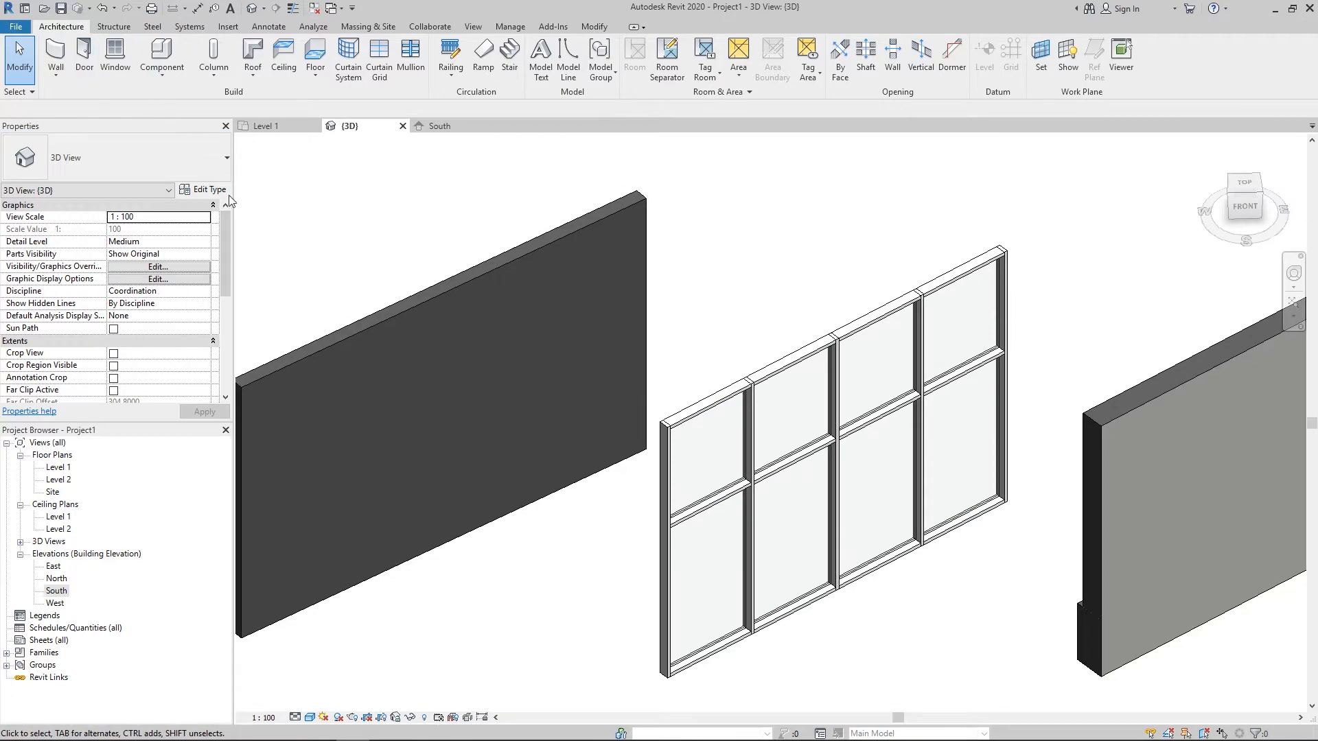
{"action": "middle_click_drag", "start_coordinate": [799, 664], "coordinate": [814, 666]}
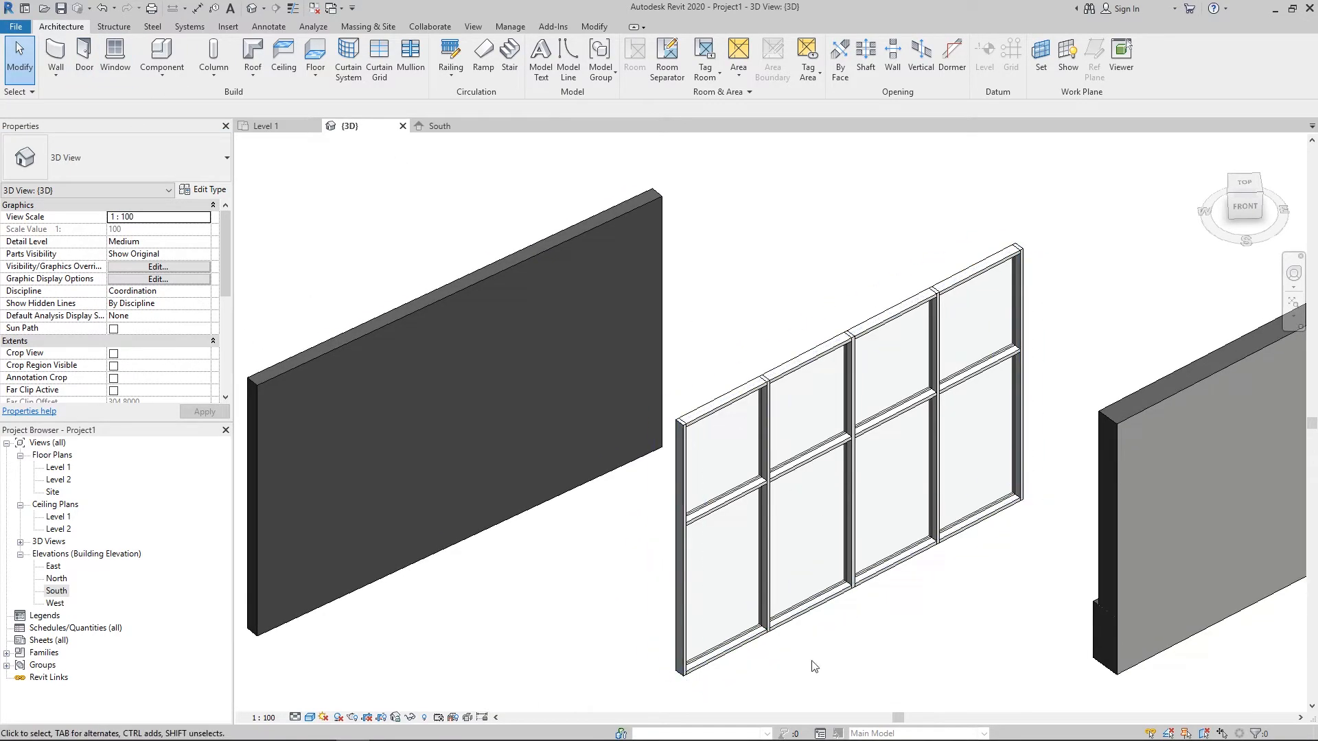
- Place an M_Single-Flush 0915 x 2134mm door at the middle of the Generic - 200mm wall
{"action": "left_click", "coordinate": [84, 51]}
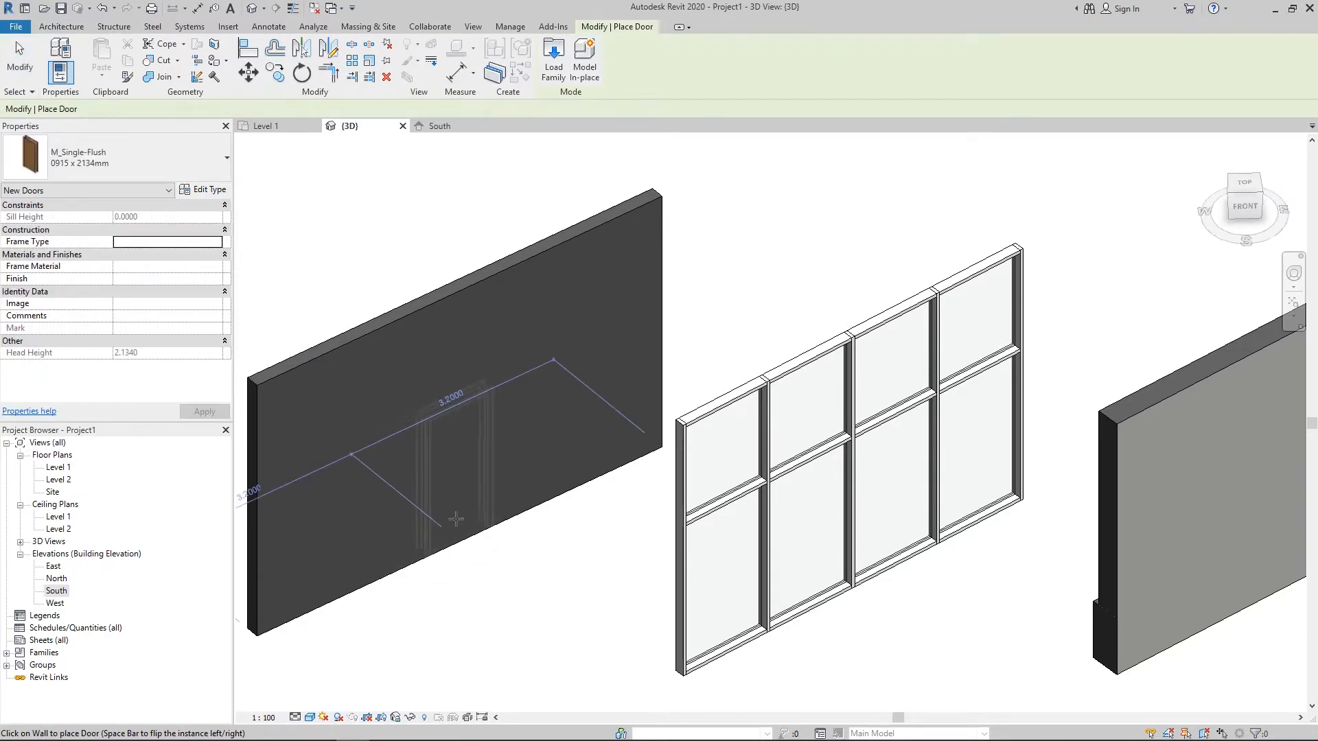
{"action": "left_click", "coordinate": [459, 473]}
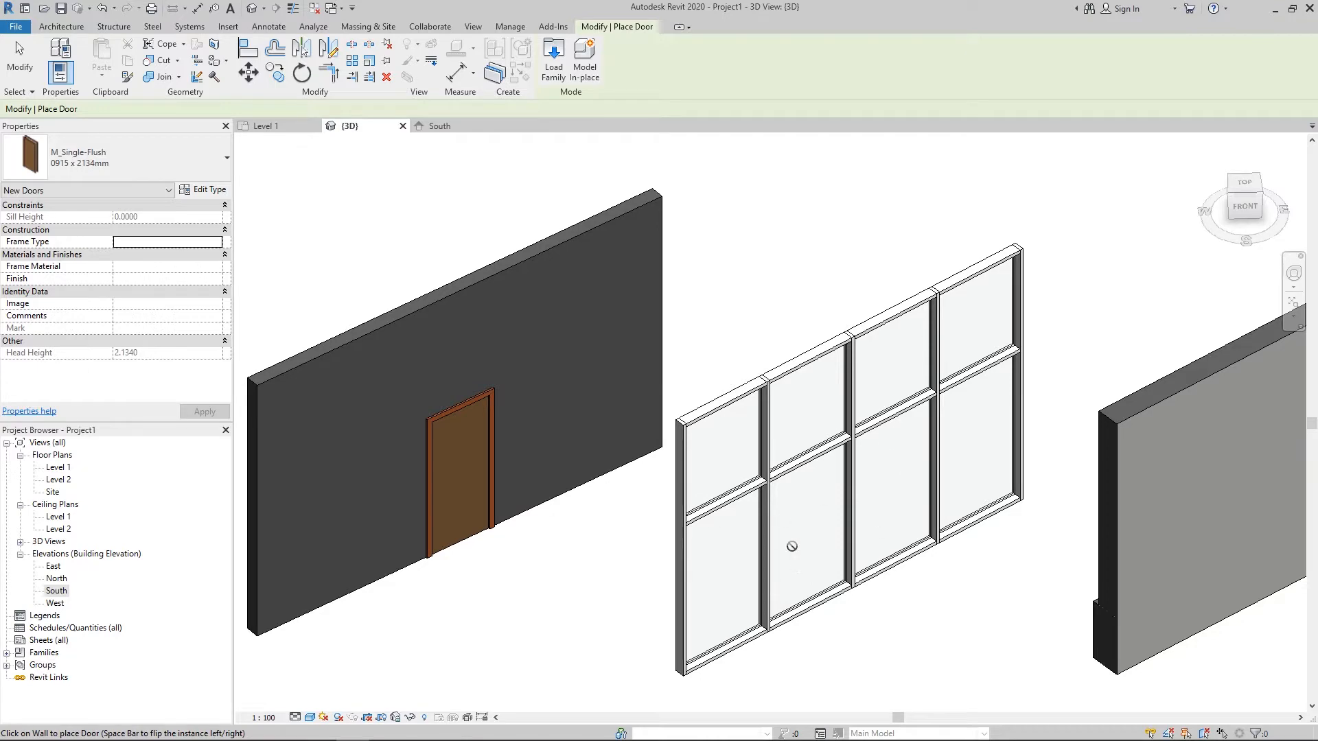
{"action": "key", "text": "Escape"}
- Delete the single-flush door from the basic wall
{"action": "left_click", "coordinate": [427, 467]}
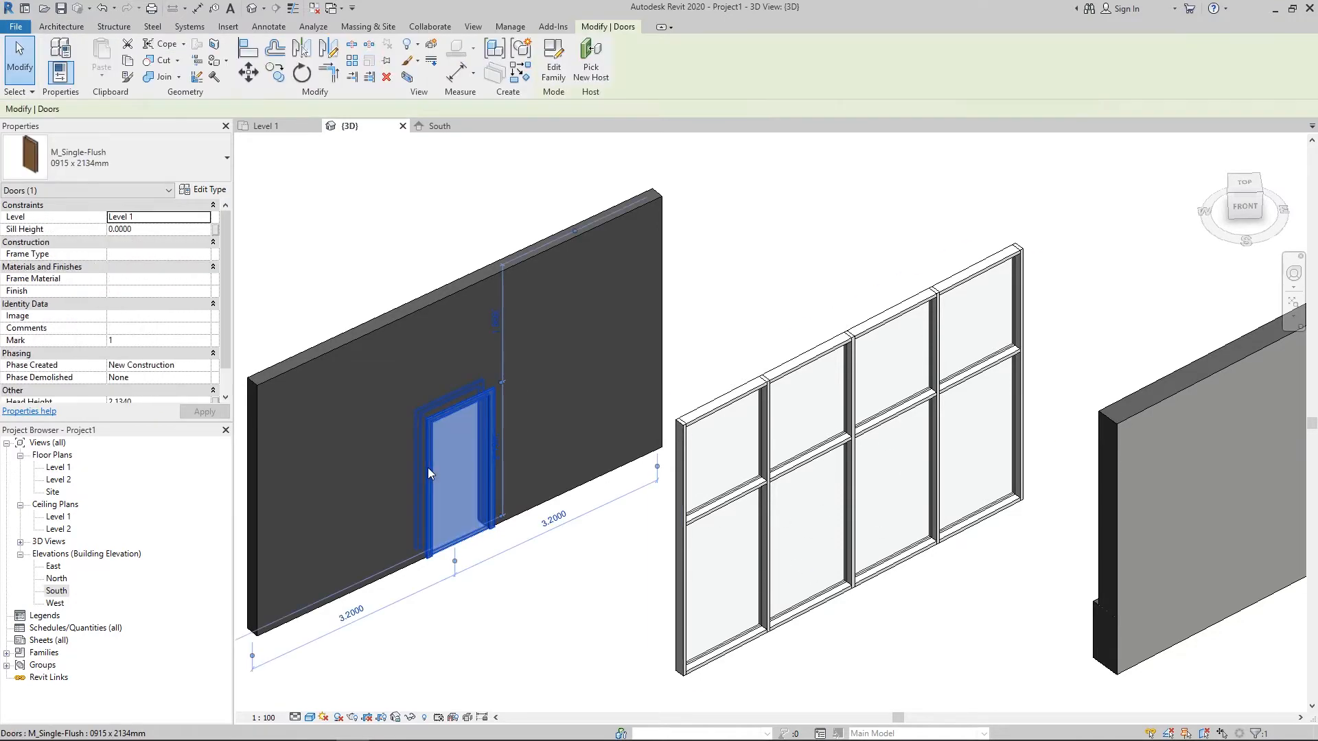
{"action": "key", "text": "Delete"}
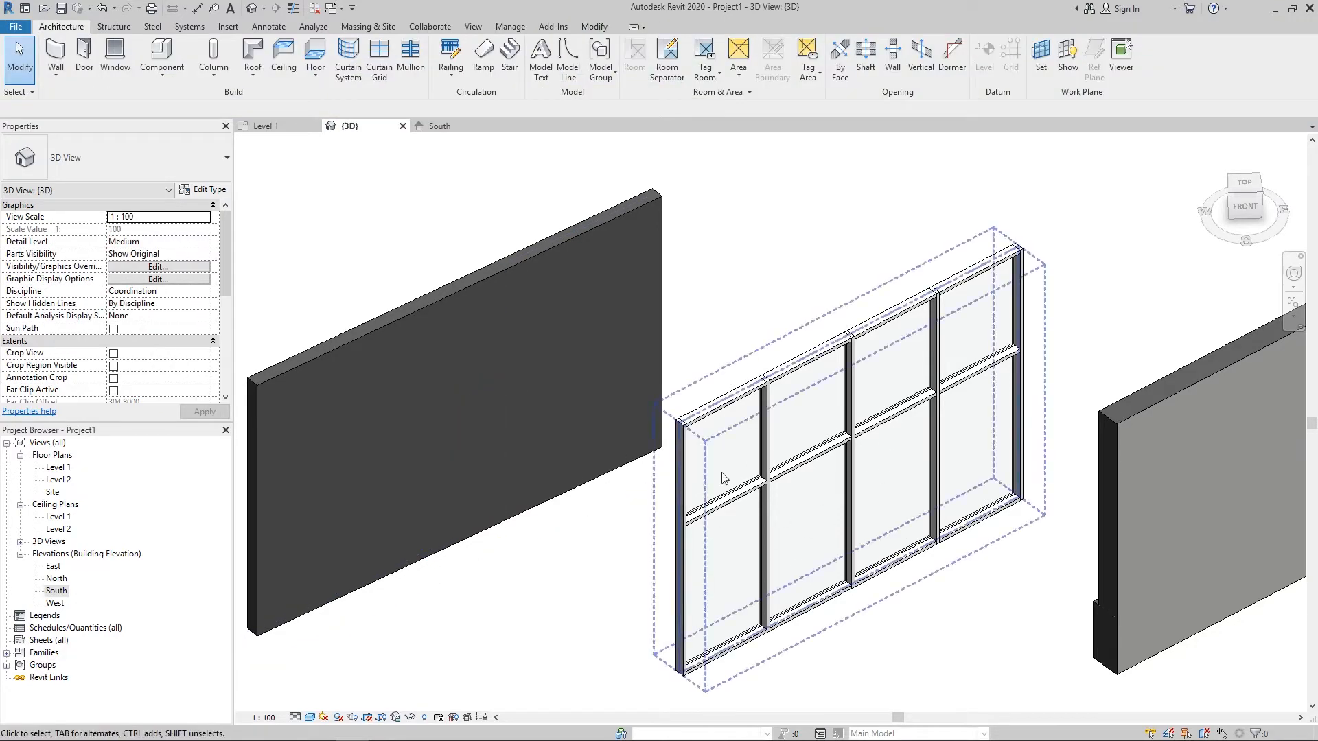
{"action": "middle_click_drag", "start_coordinate": [908, 548], "coordinate": [758, 539]}
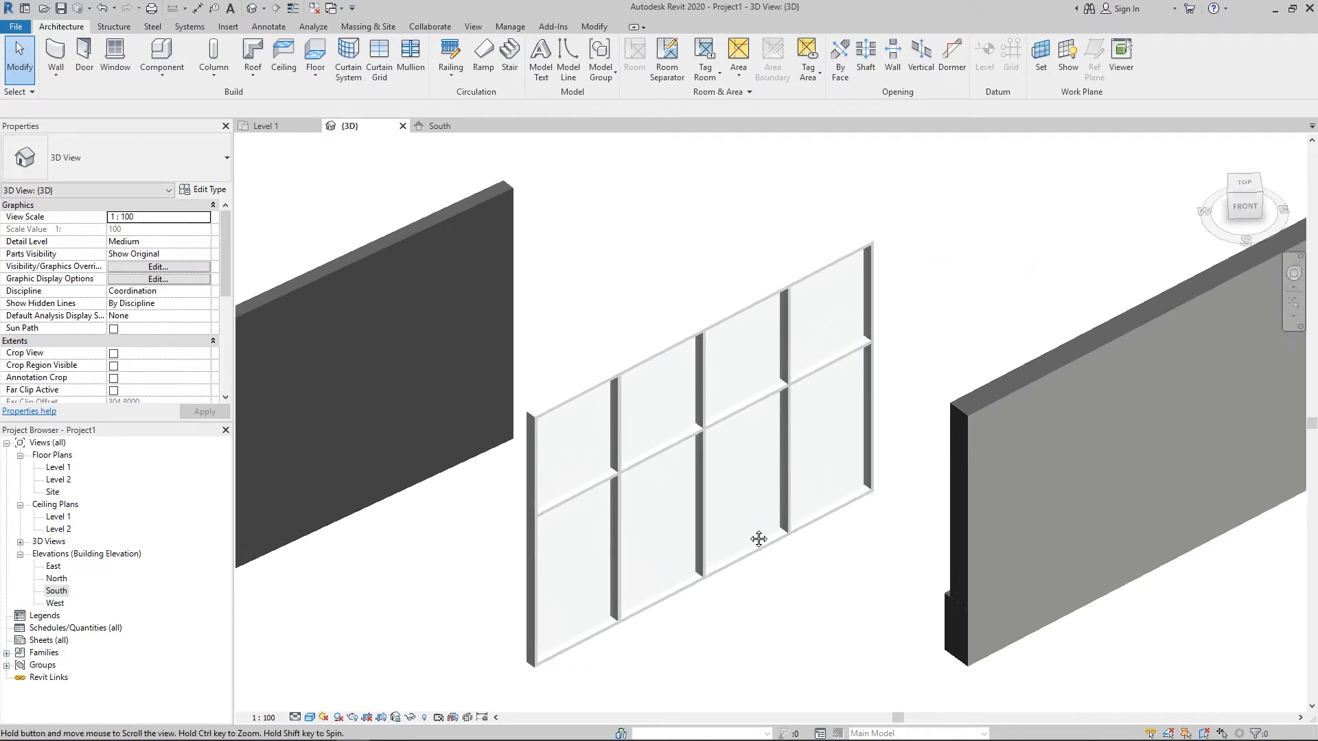
- Select the Exterior - Brick Over Block w Metal Stud stacked wall and examine its upper and lower portions, comparing it with the other walls
{"action": "scroll", "coordinate": [759, 539], "scroll_direction": "down", "scroll_amount": 2}
{"action": "left_click", "coordinate": [958, 421]}
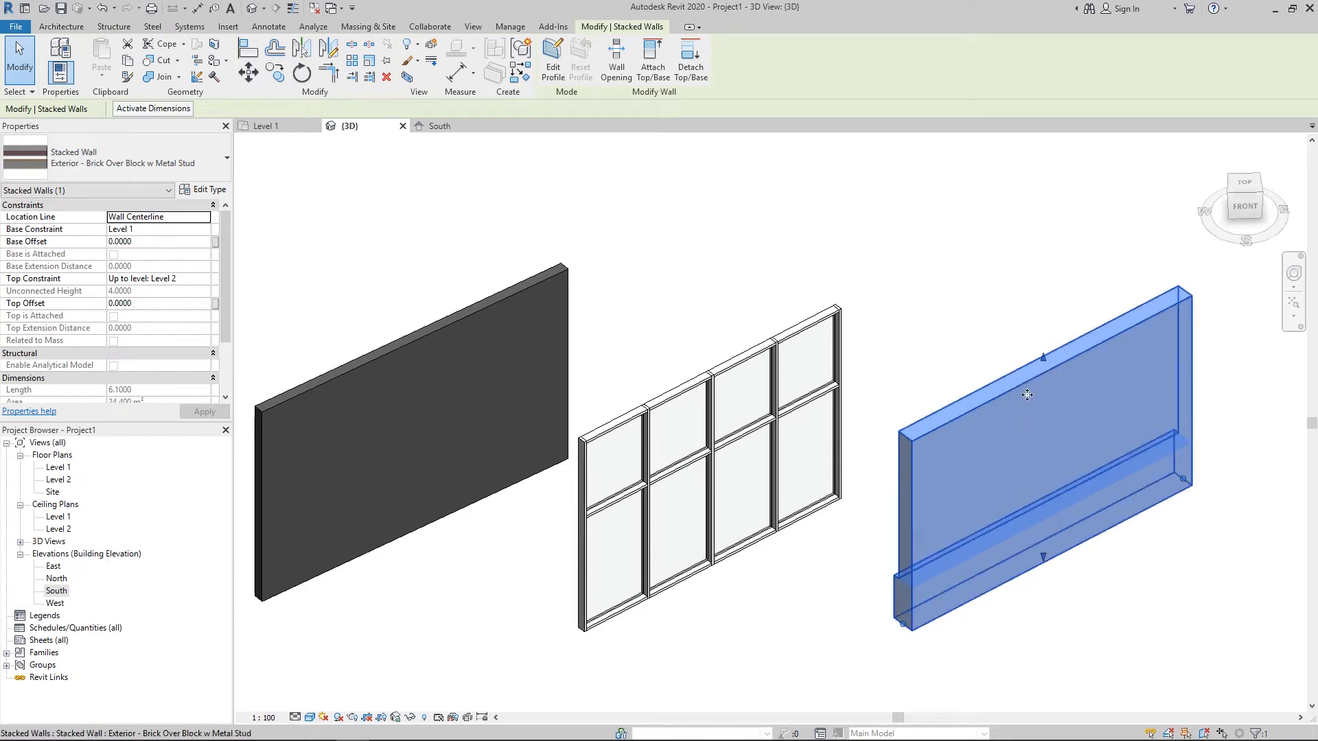
{"action": "key", "text": "Escape"}
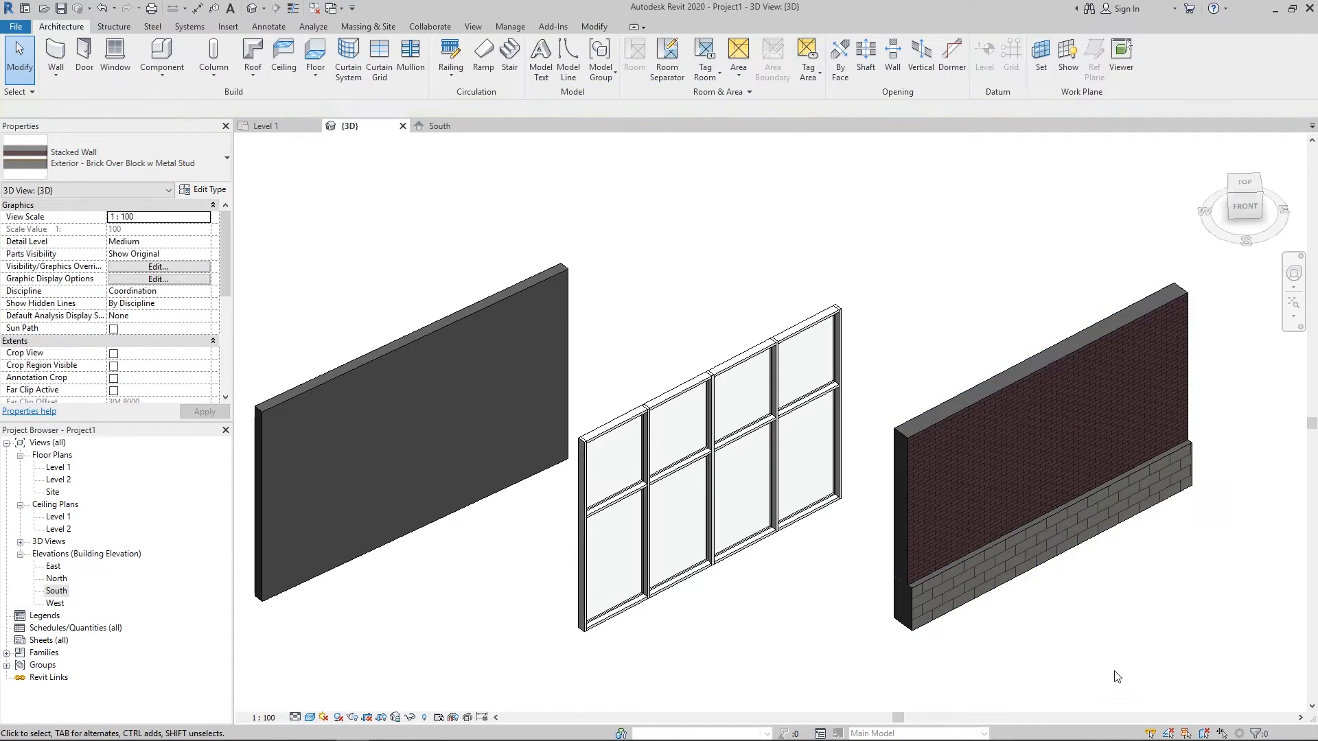
{"action": "scroll", "coordinate": [979, 578], "scroll_direction": "up", "scroll_amount": 3}
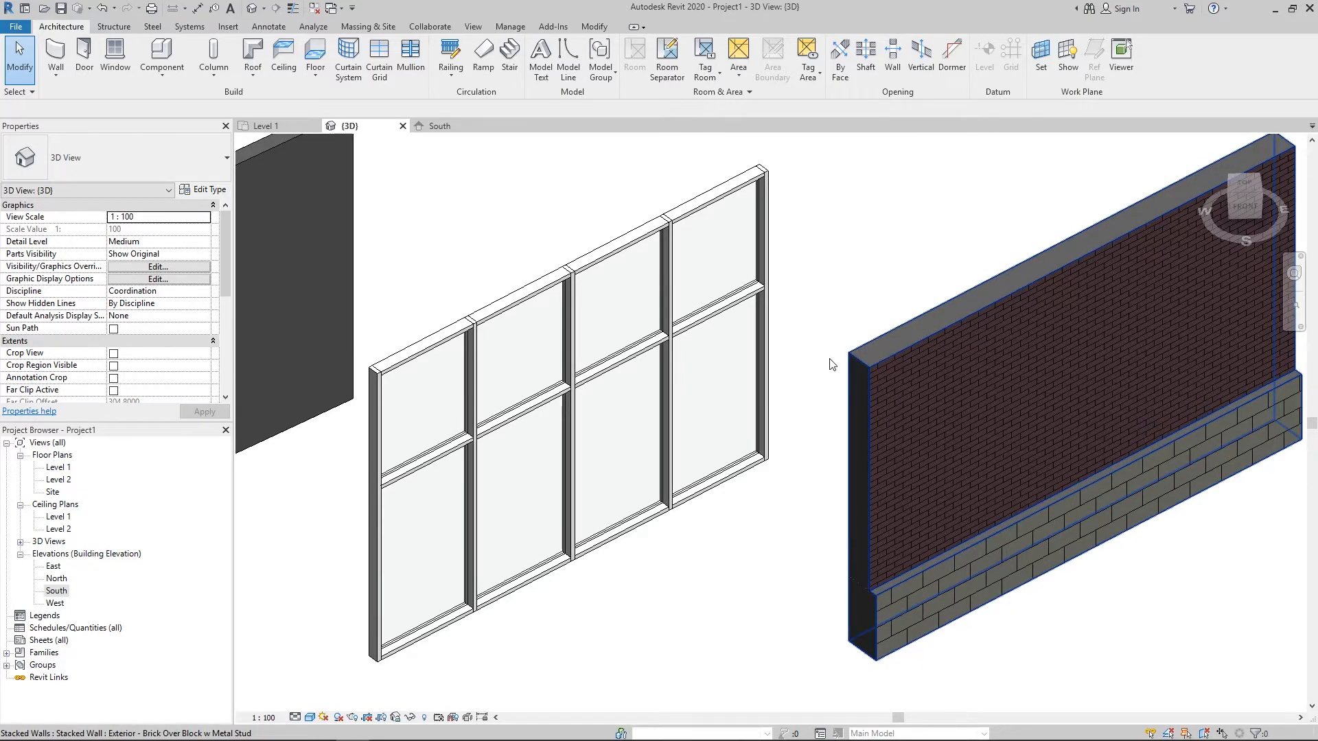
{"action": "scroll", "coordinate": [887, 518], "scroll_direction": "down", "scroll_amount": 3}
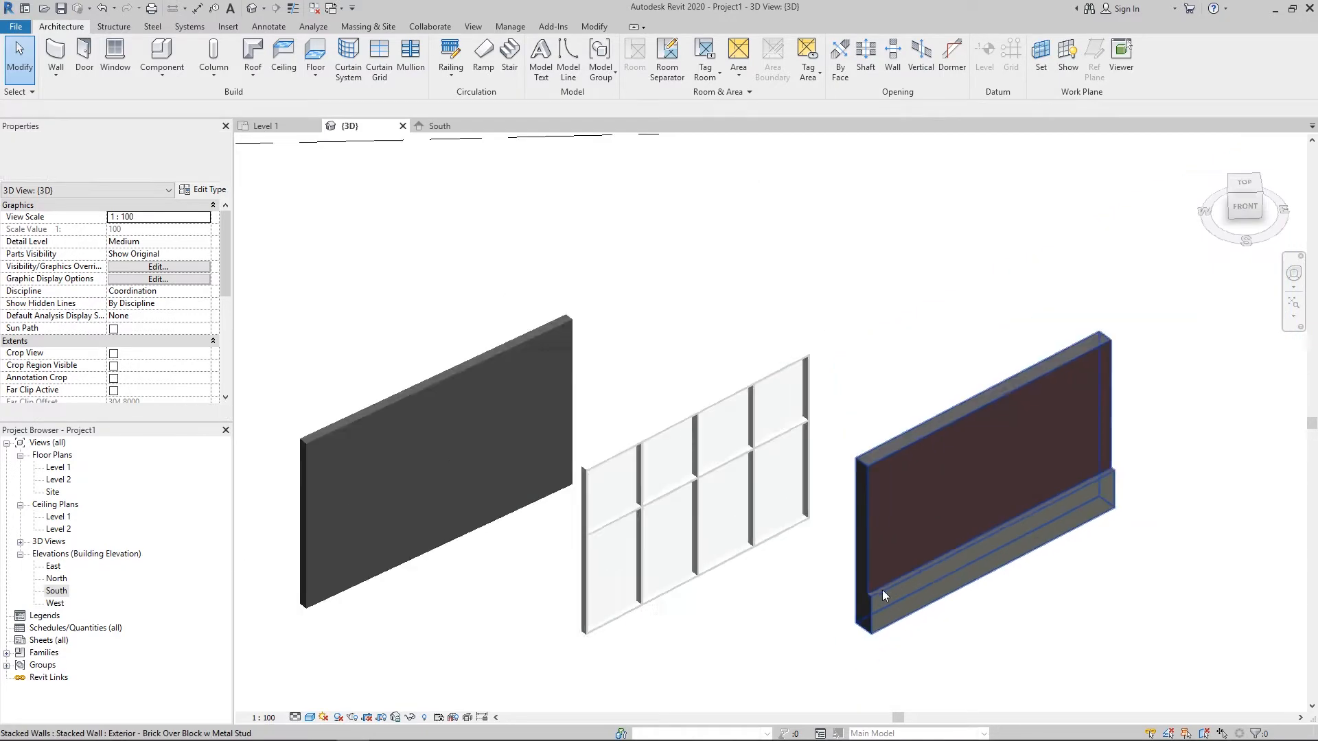
{"action": "scroll", "coordinate": [882, 590], "scroll_direction": "up", "scroll_amount": 1}
{"action": "scroll", "coordinate": [885, 549], "scroll_direction": "up", "scroll_amount": 3}
{"action": "scroll", "coordinate": [916, 589], "scroll_direction": "down", "scroll_amount": 3}
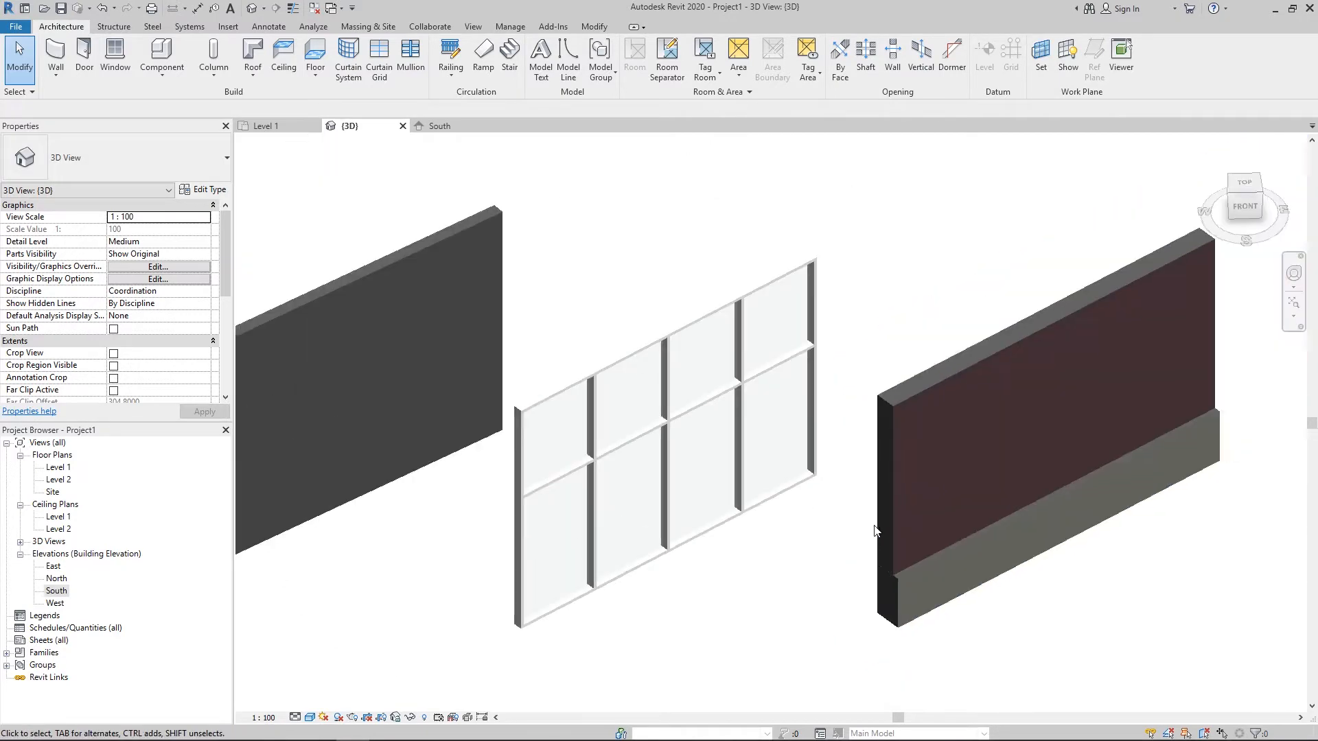
{"action": "scroll", "coordinate": [929, 575], "scroll_direction": "up", "scroll_amount": 1}
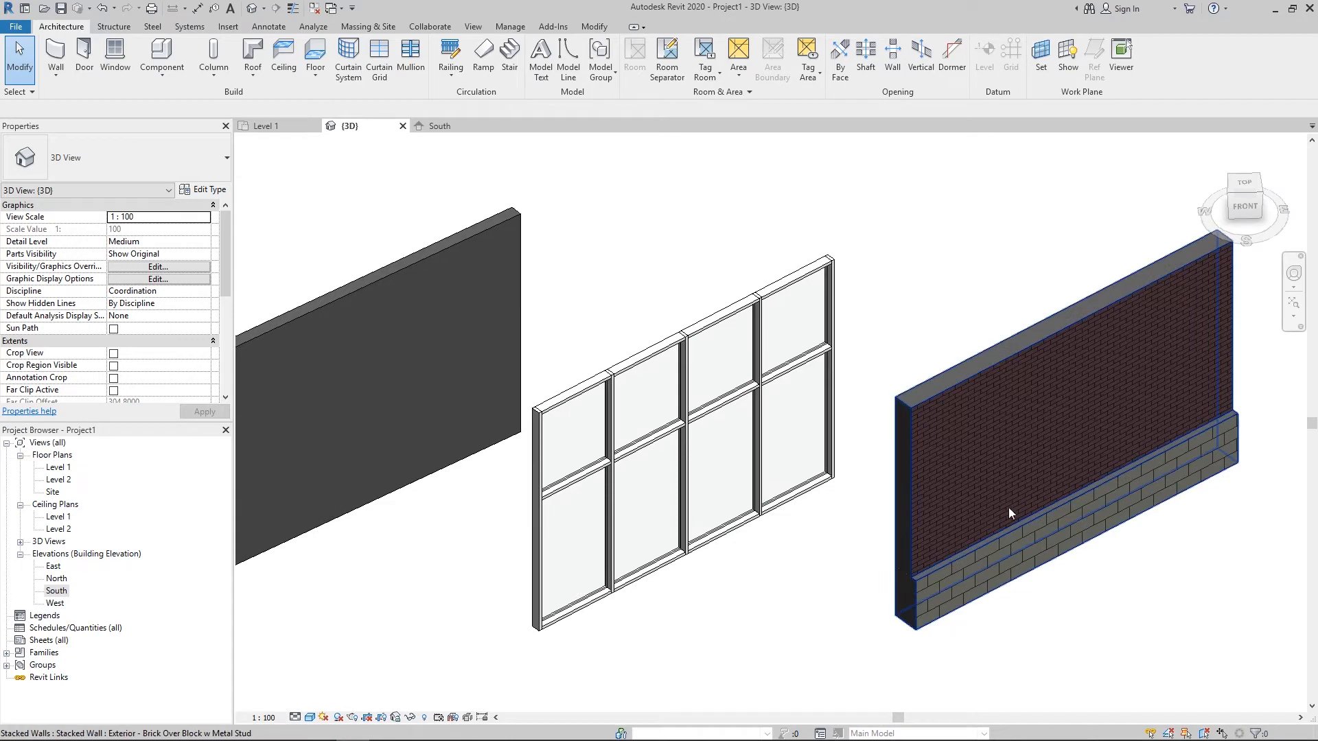
{"action": "middle_click_drag", "start_coordinate": [786, 333], "coordinate": [805, 376]}
{"action": "scroll", "coordinate": [898, 342], "scroll_direction": "down", "scroll_amount": 1}
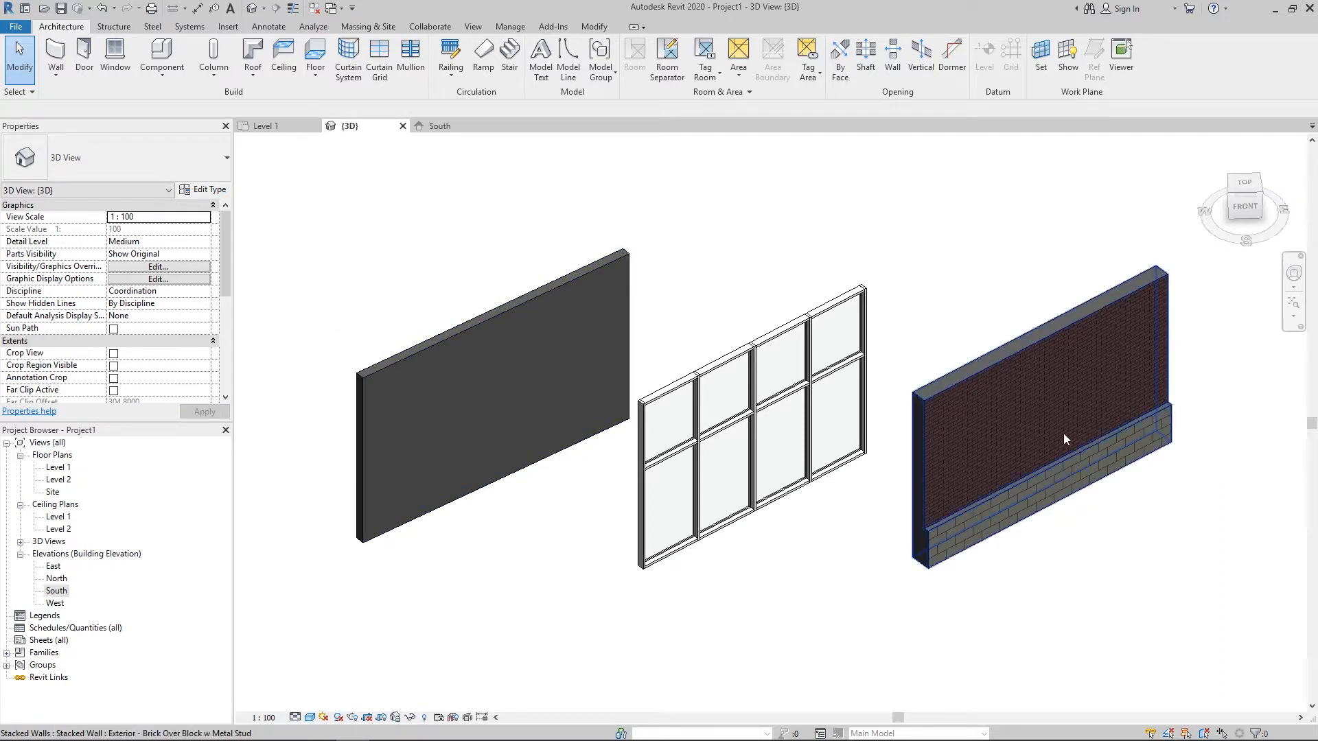
- Delete the basic, curtain and stacked walls together from the 3D view
{"action": "left_click_drag", "start_coordinate": [1062, 599], "coordinate": [363, 268]}
{"action": "key", "text": "Delete"}
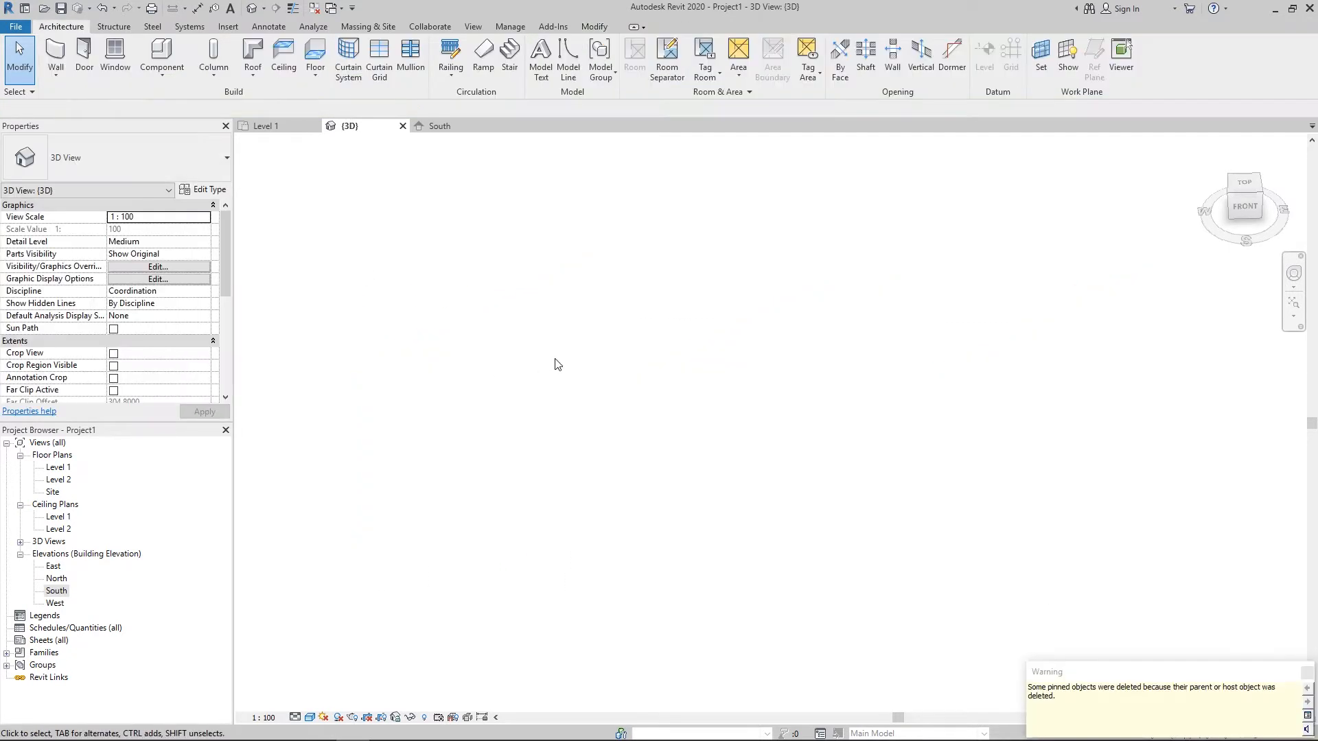
{"action": "left_click", "coordinate": [1307, 672]}
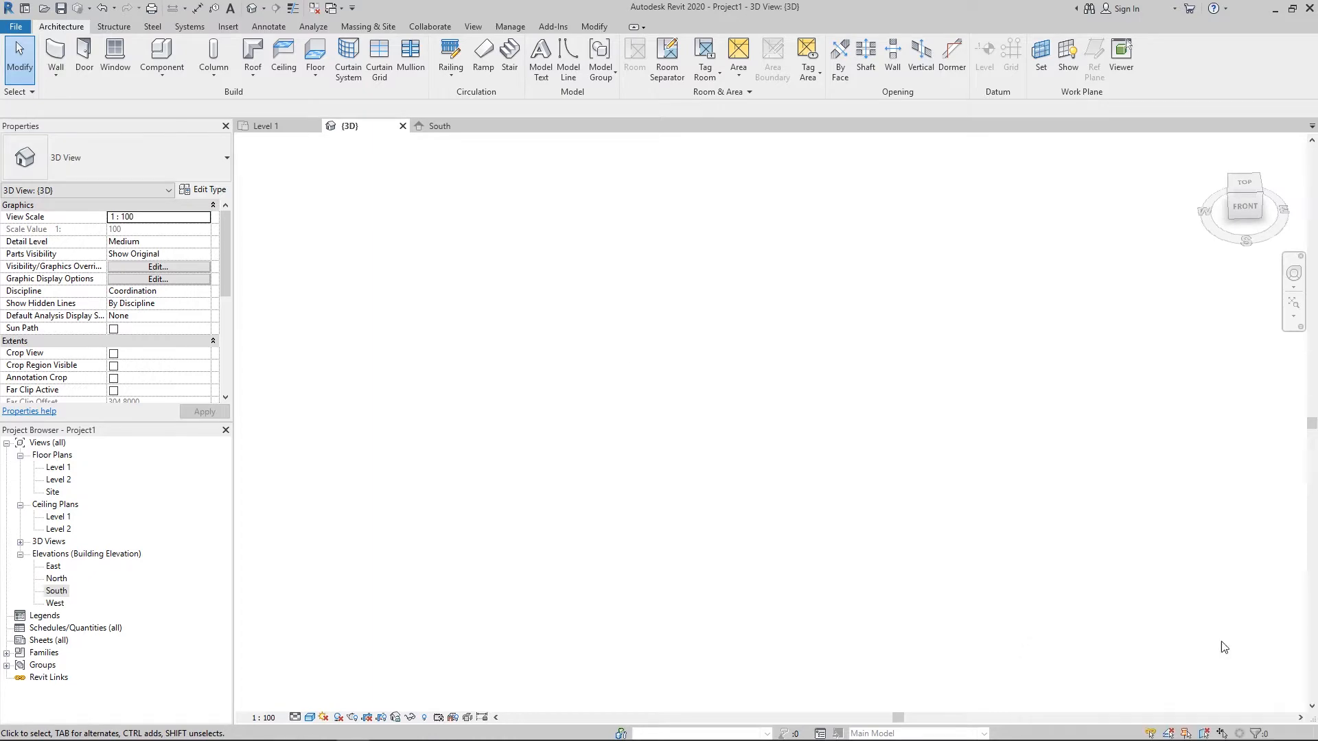
- Start a new wall with the Generic - 200mm basic wall type
{"action": "left_click", "coordinate": [65, 79]}
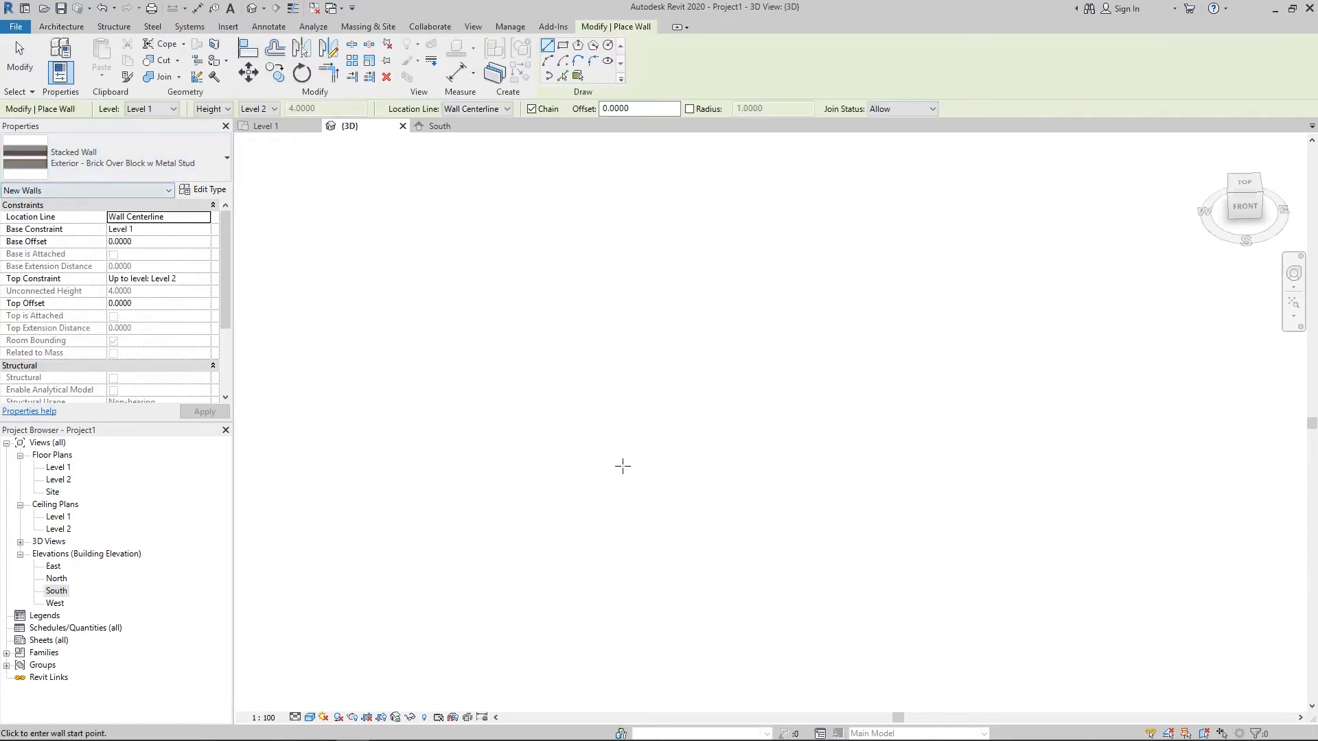
{"action": "left_click", "coordinate": [151, 162]}
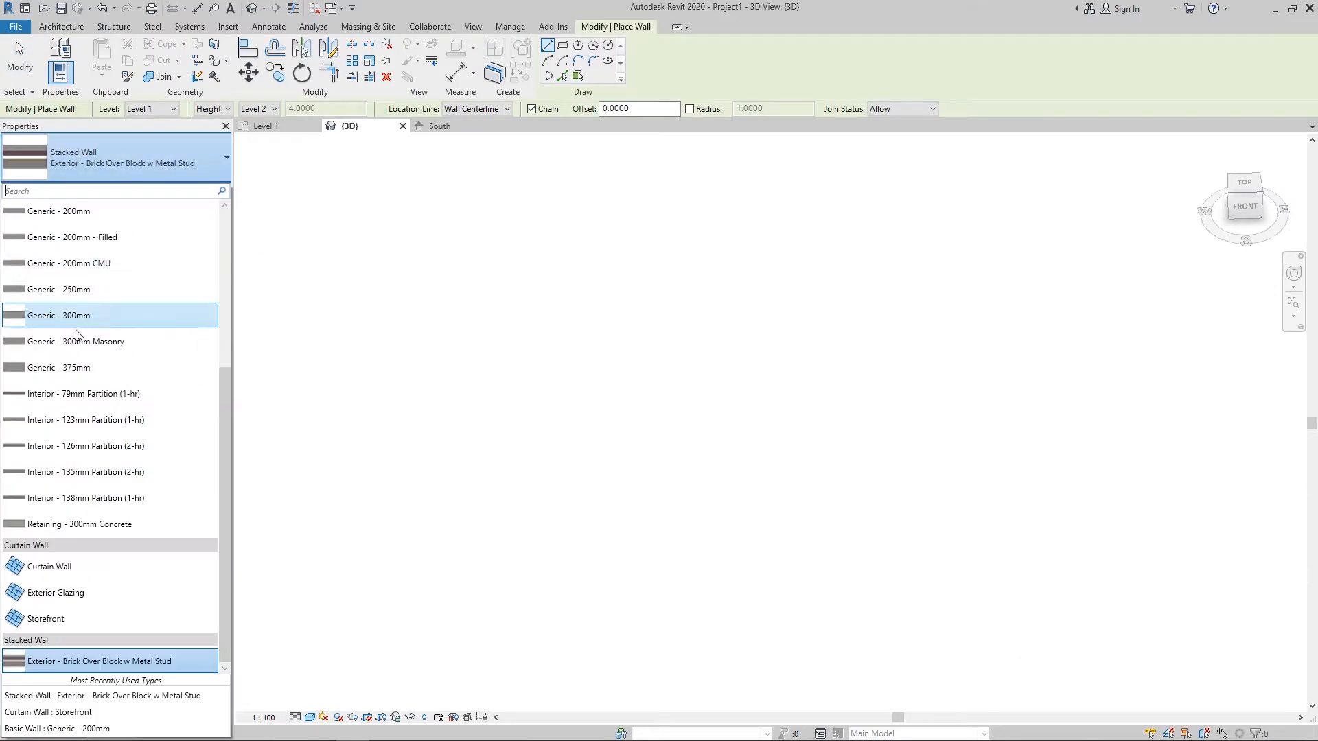
{"action": "scroll", "coordinate": [59, 397], "scroll_direction": "up", "scroll_amount": 1}
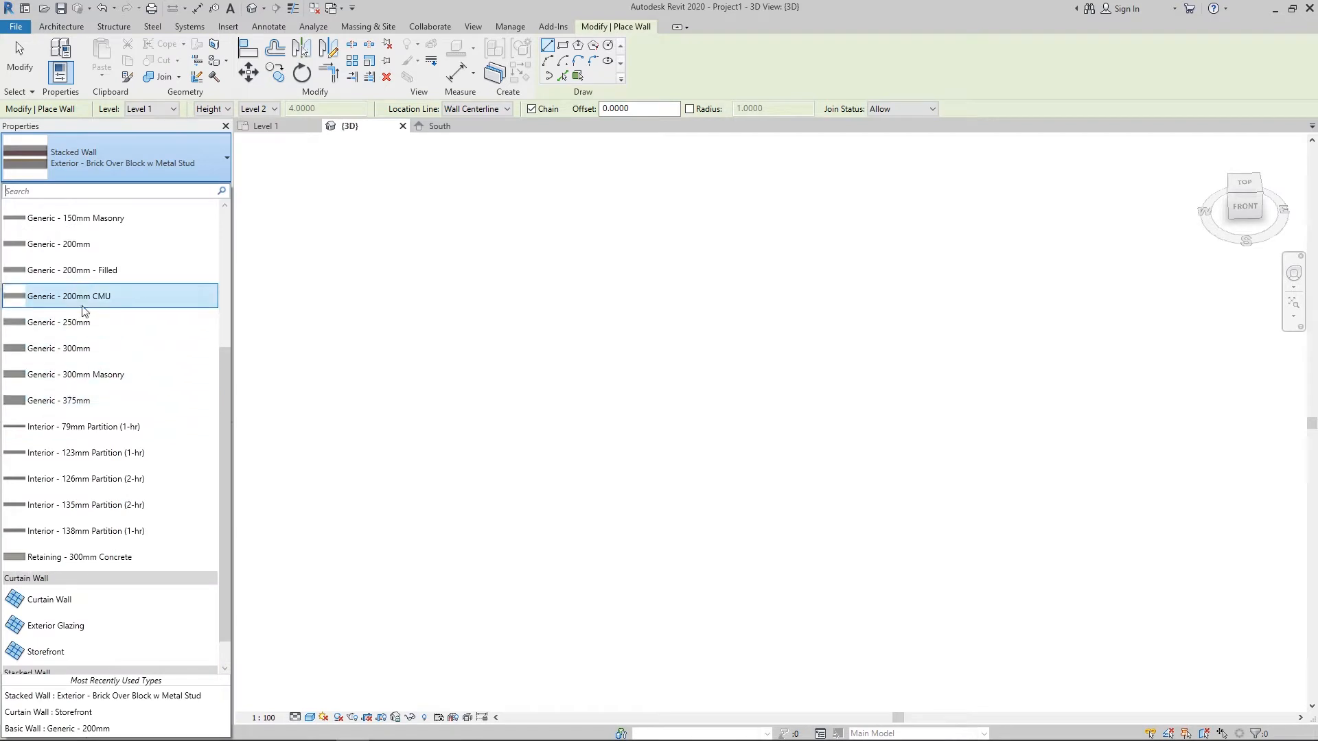
{"action": "left_click", "coordinate": [75, 244]}
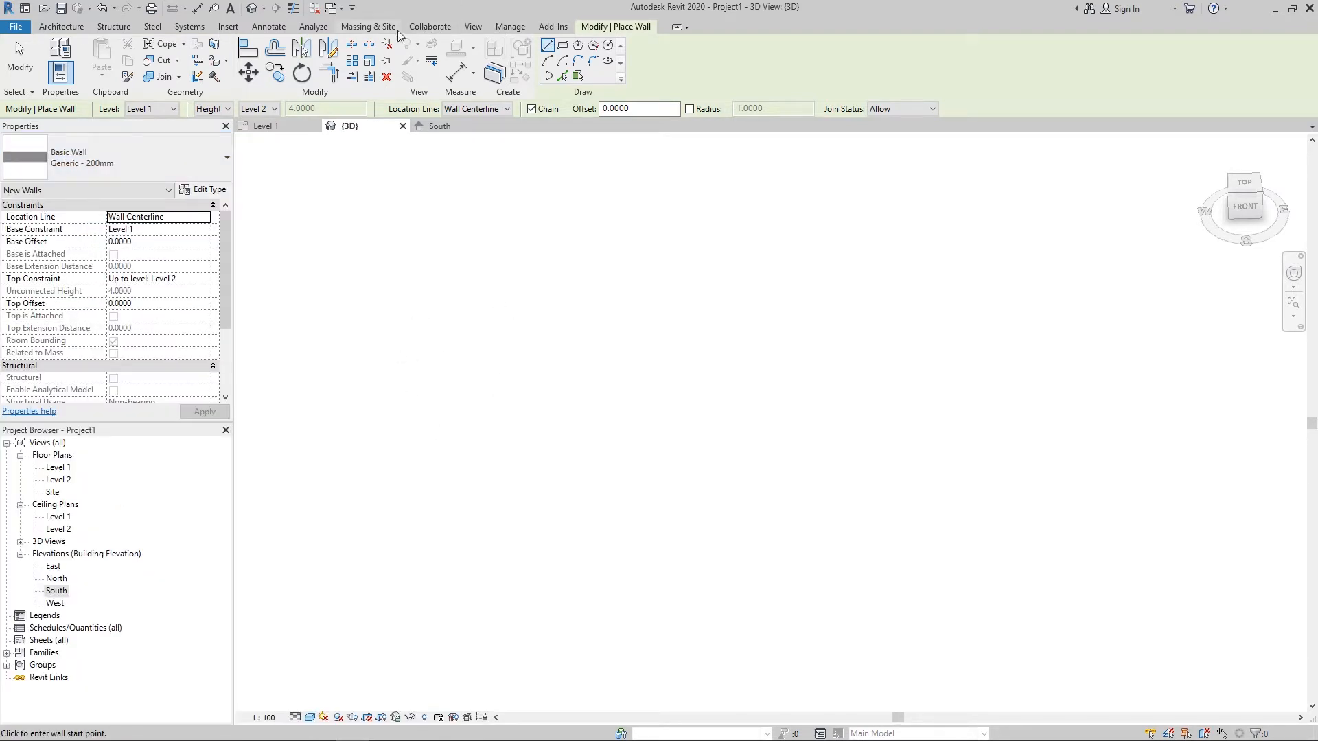
{"action": "right_click", "coordinate": [356, 243]}
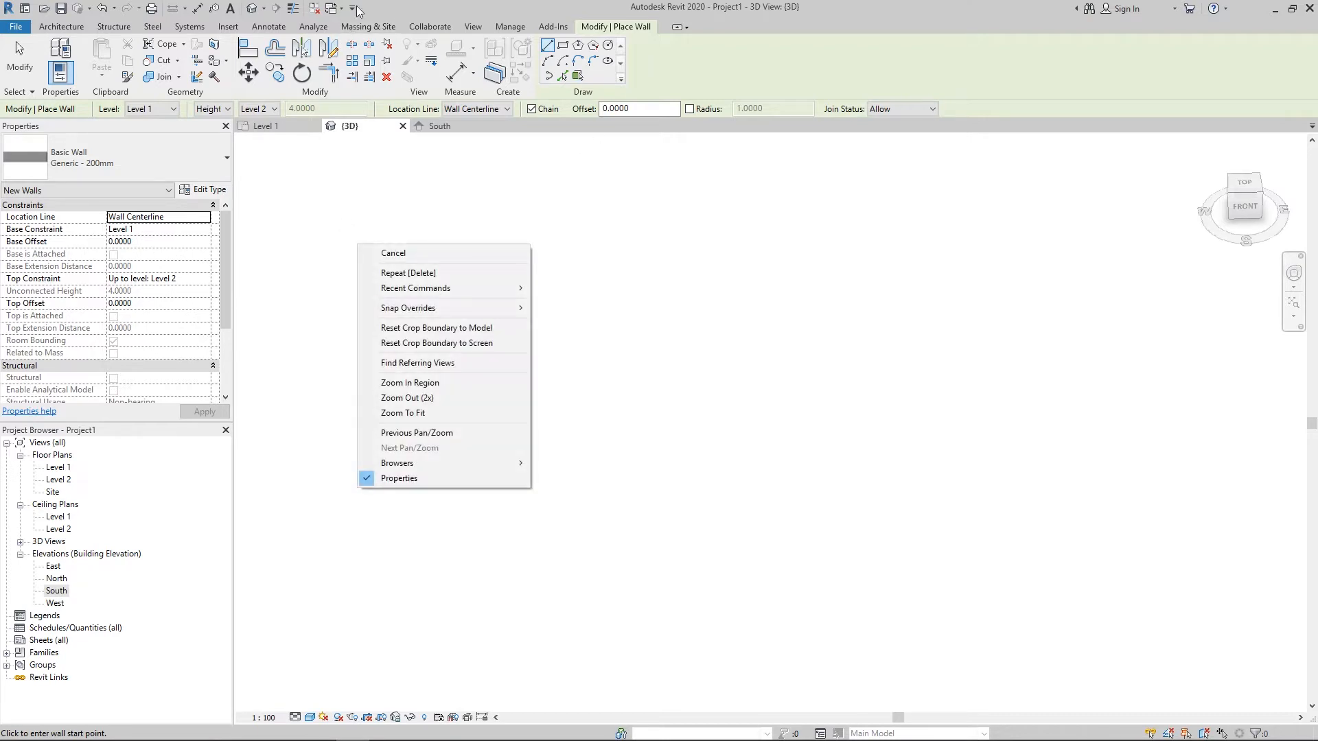
{"action": "key", "text": "Escape"}
{"action": "left_click", "coordinate": [475, 473]}
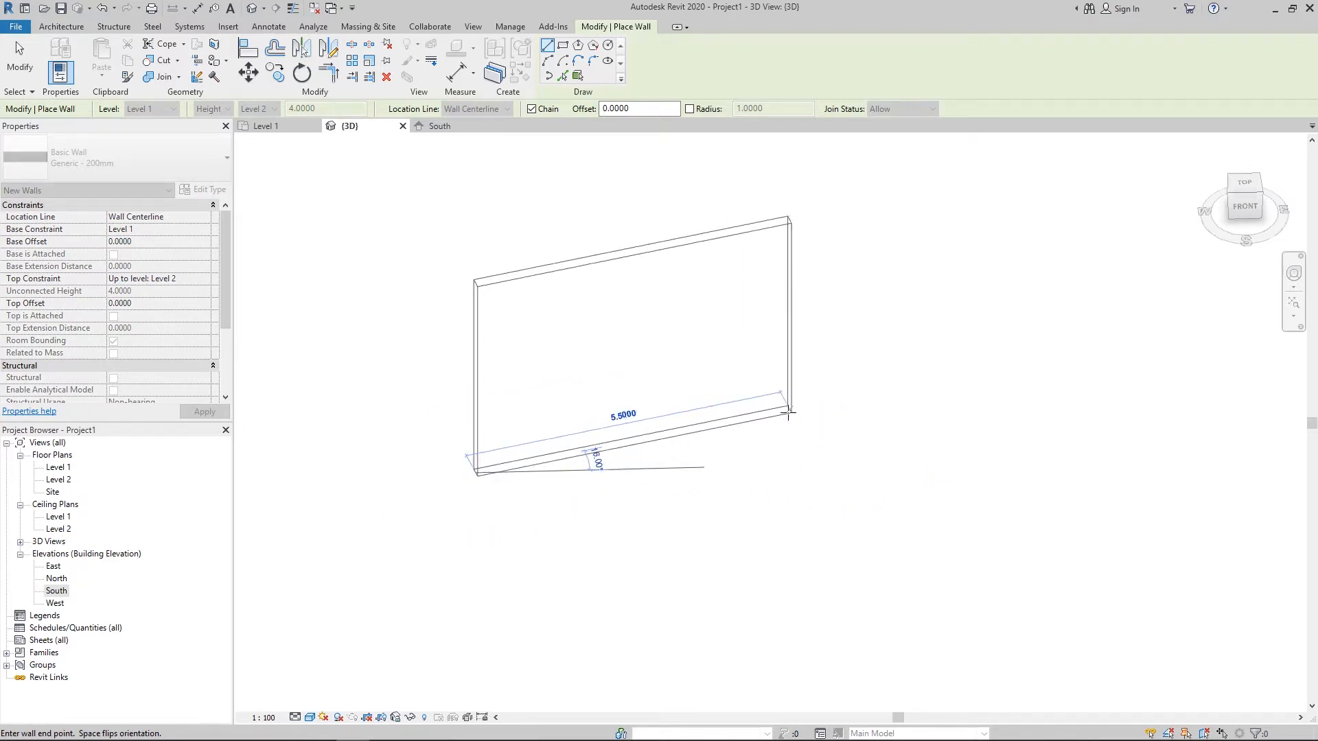
{"action": "key", "text": "Escape"}
- In the Level 1 floor plan, set the new wall to an unconnected depth of 4.0000
{"action": "left_click", "coordinate": [281, 126]}
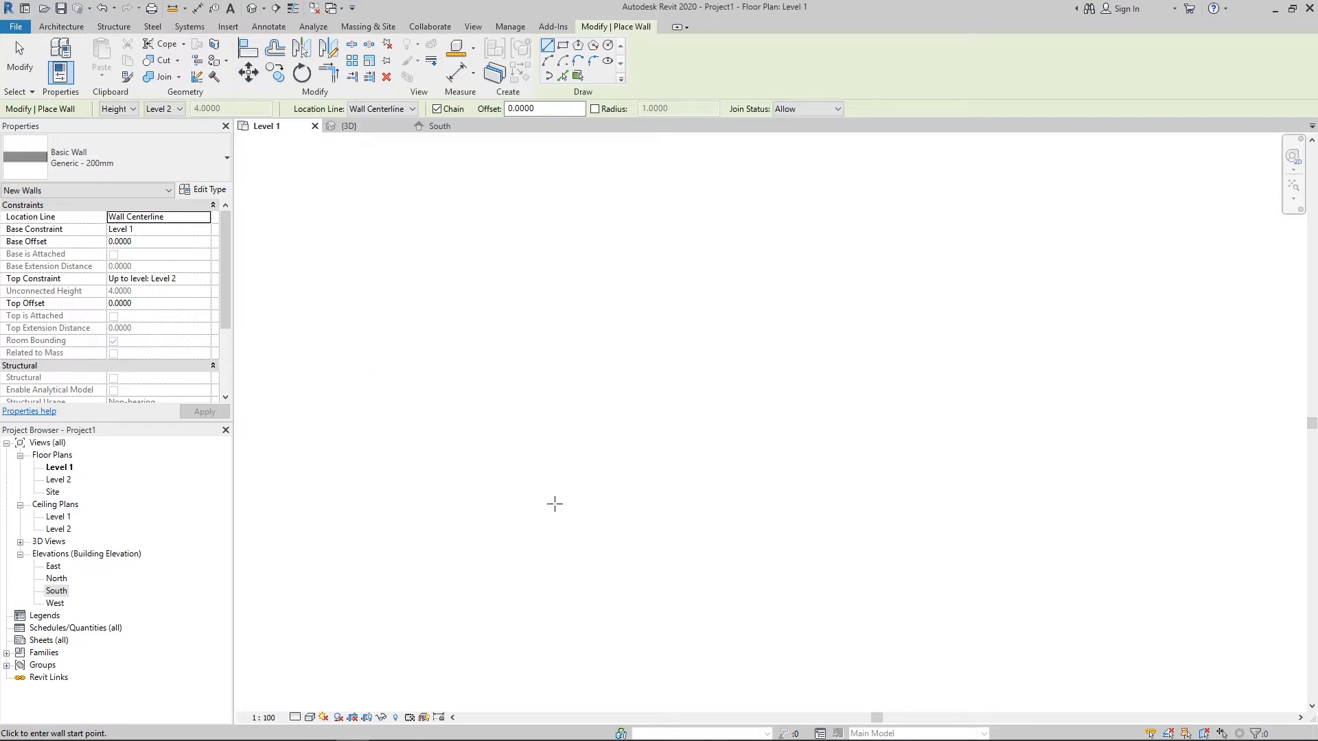
{"action": "left_click", "coordinate": [495, 420]}
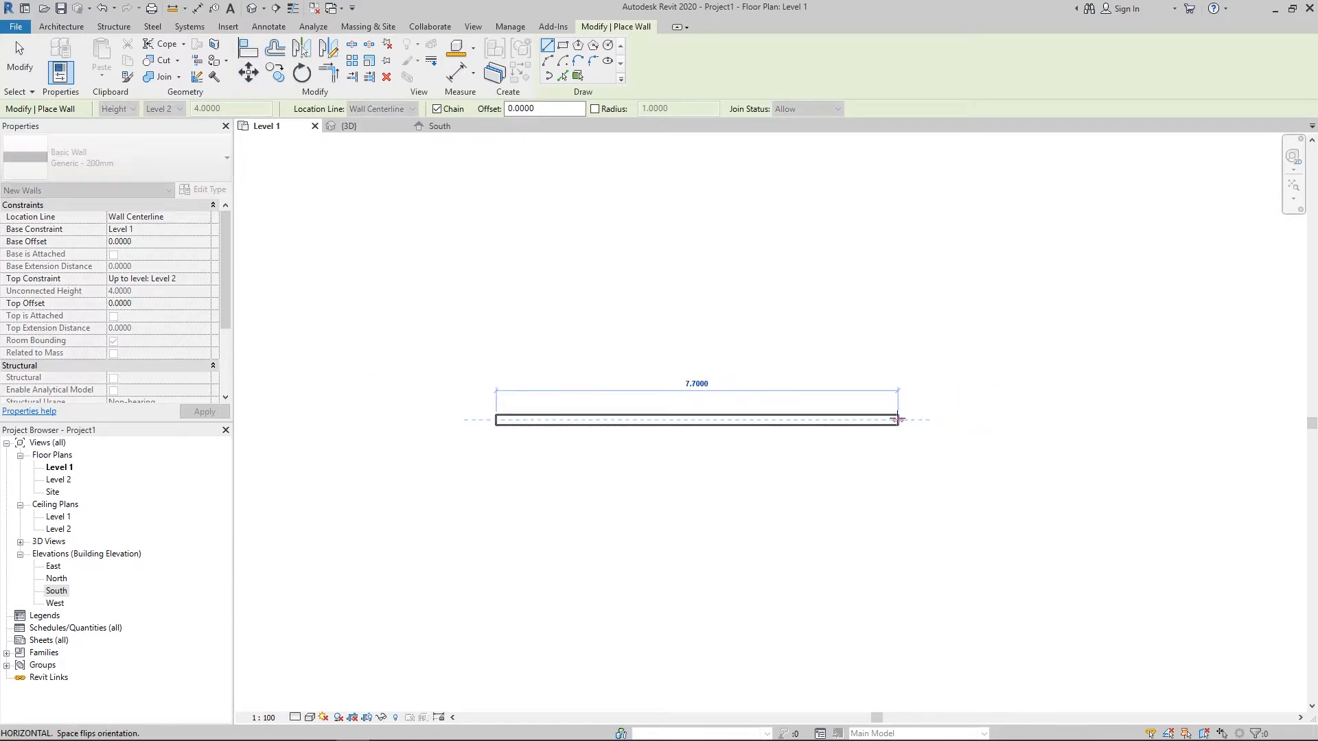
{"action": "key", "text": "Escape"}
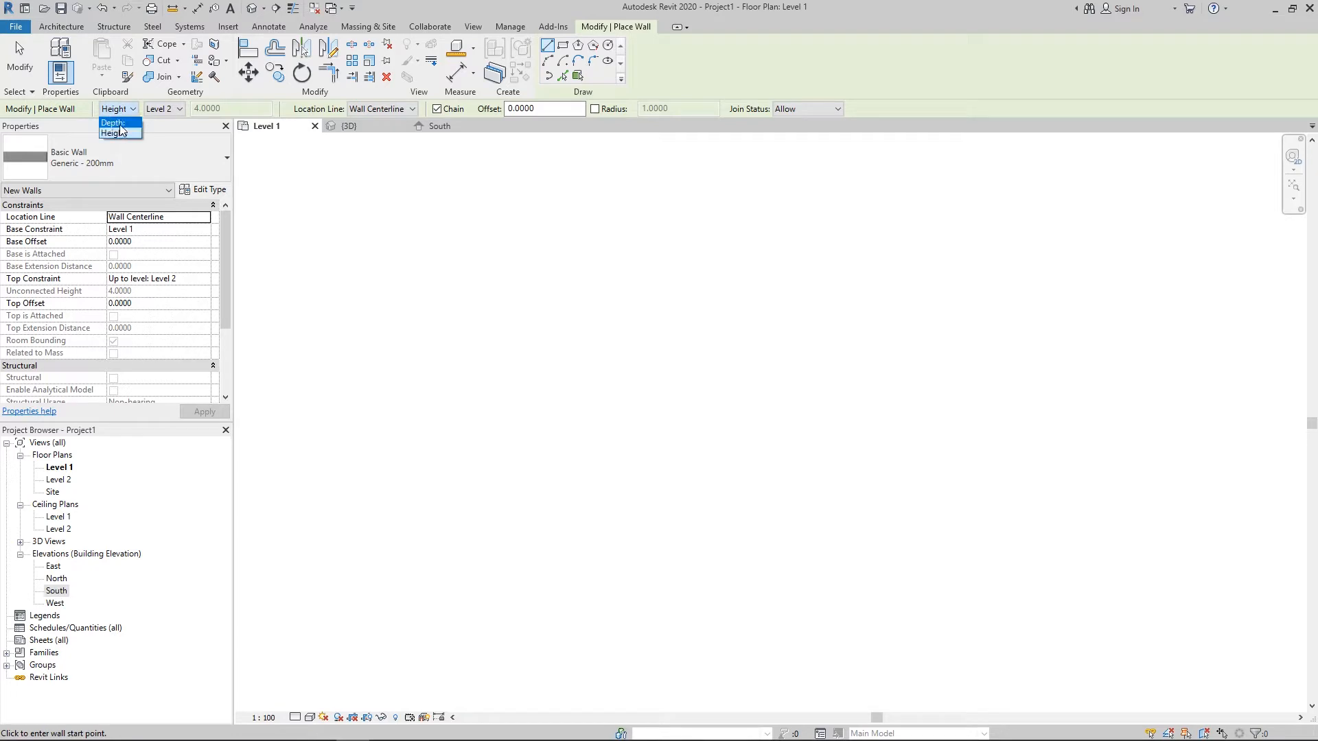
{"action": "left_click", "coordinate": [121, 134]}
{"action": "left_click", "coordinate": [118, 109]}
{"action": "left_click", "coordinate": [121, 113]}
{"action": "left_click", "coordinate": [166, 110]}
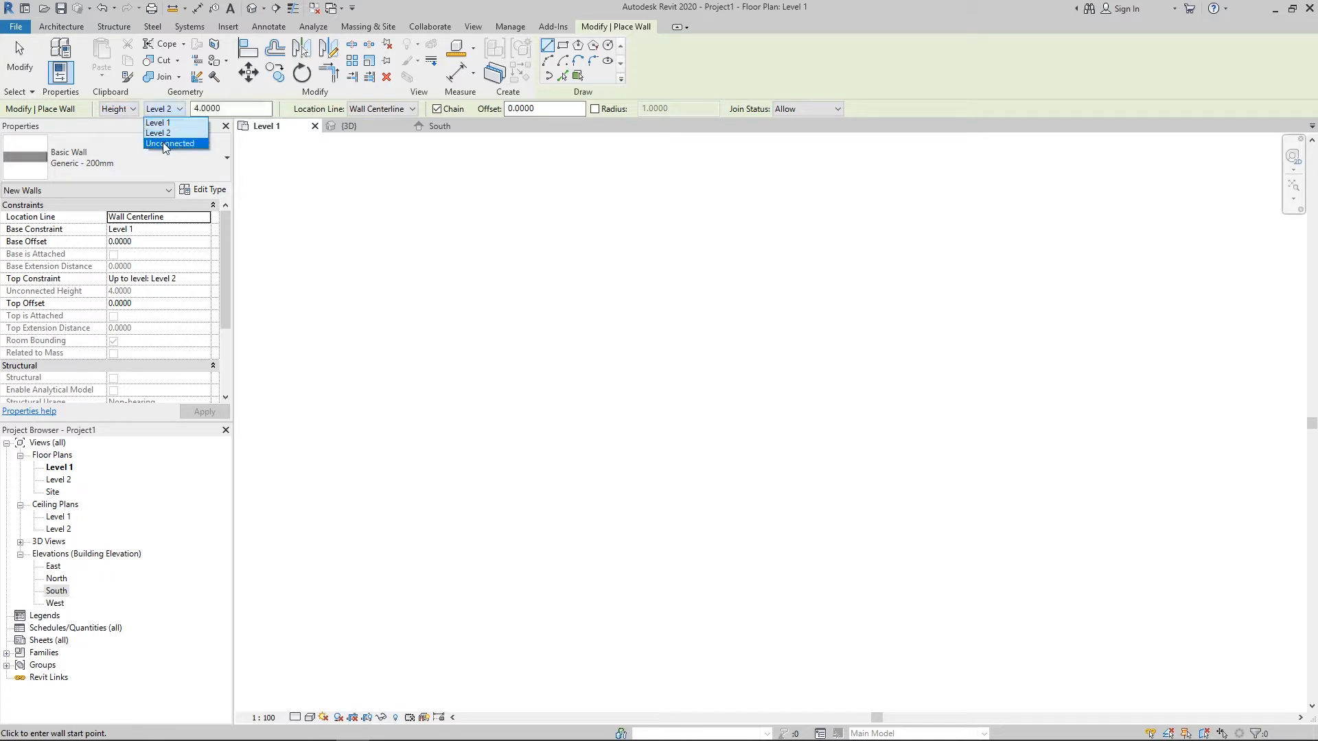
{"action": "left_click", "coordinate": [179, 121]}
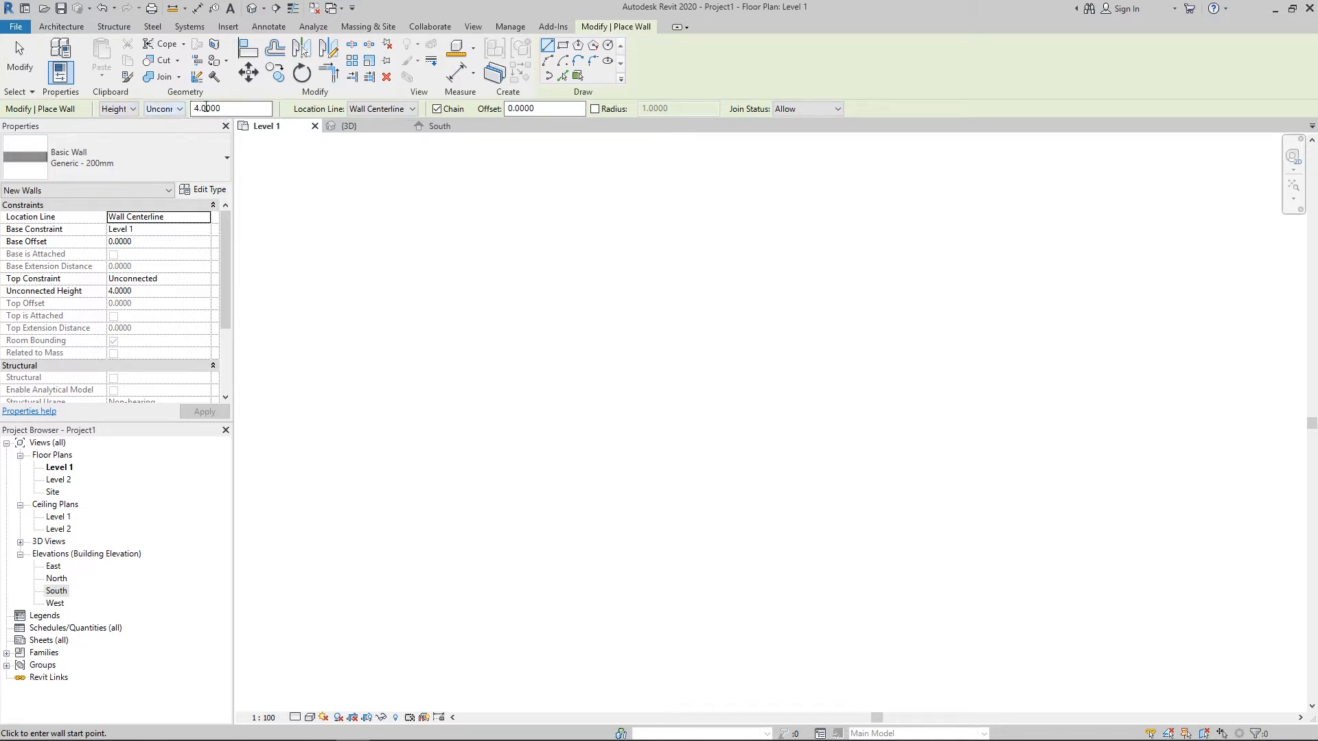
{"action": "left_click_drag", "start_coordinate": [230, 109], "coordinate": [184, 109]}
{"action": "left_click", "coordinate": [116, 124]}
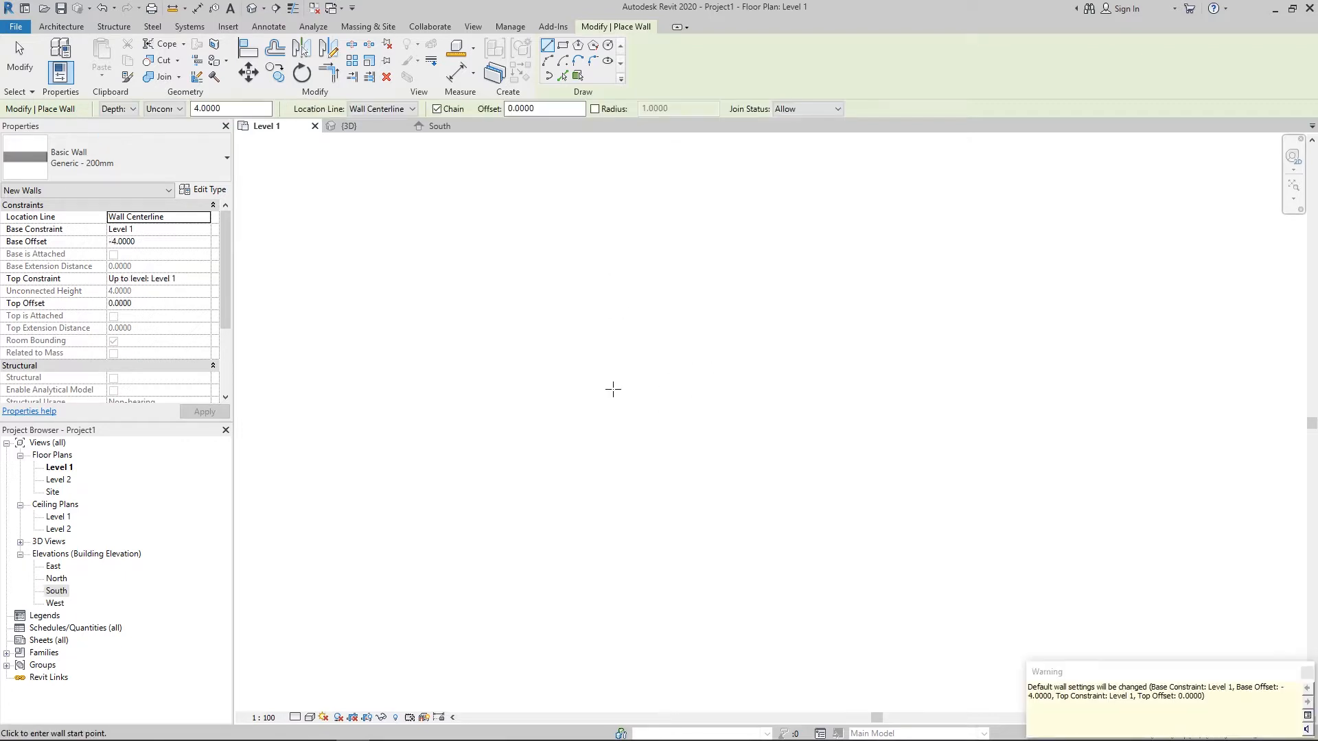
- Draw a horizontal Generic - 200mm wall 7 m long in the Level 1 plan
{"action": "left_click", "coordinate": [512, 419]}
{"action": "left_click", "coordinate": [876, 419]}
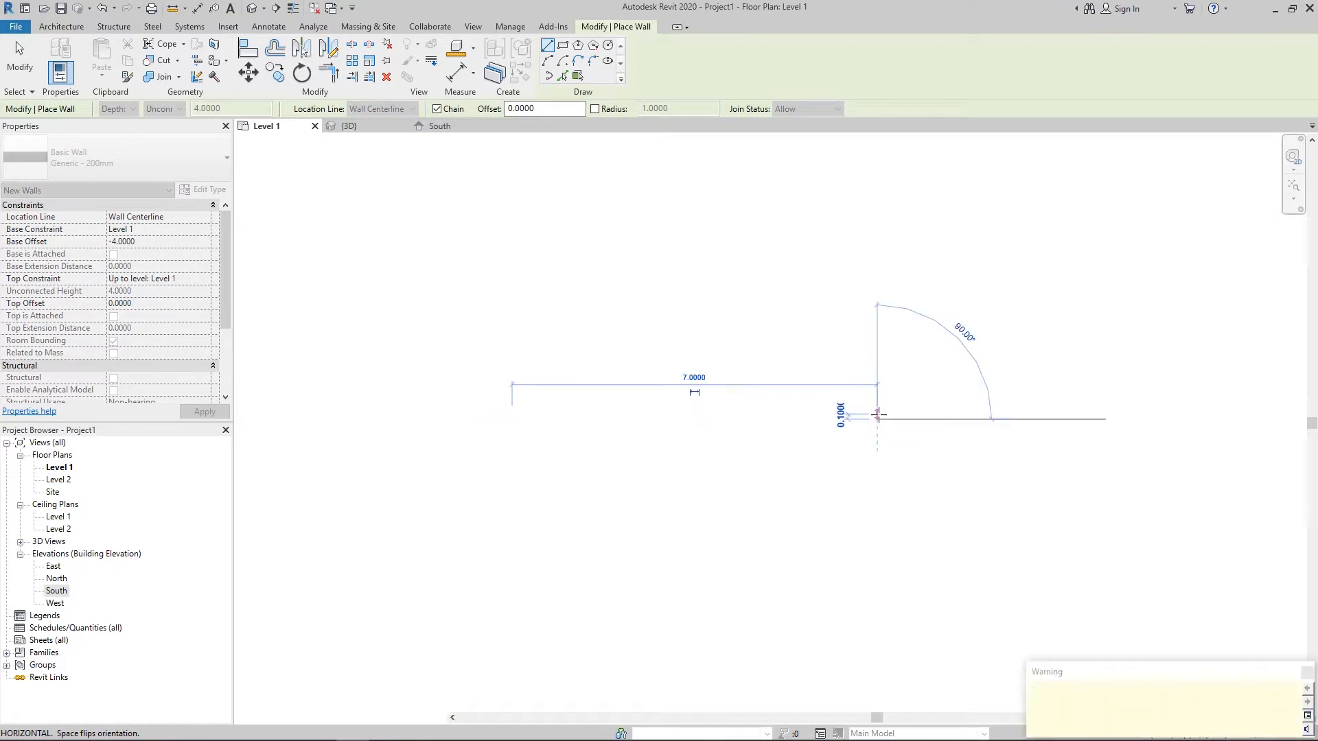
{"action": "key", "text": "Escape"}
{"action": "key", "text": "Escape"}
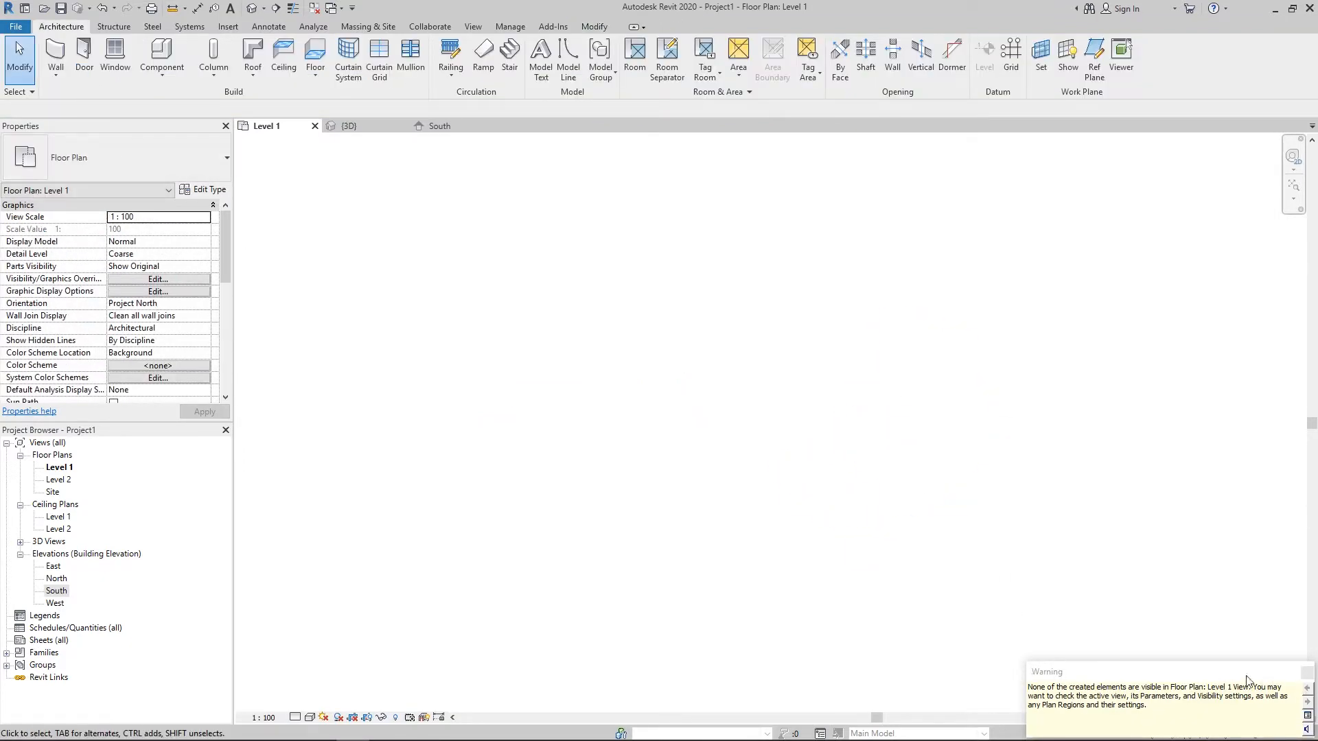
{"action": "left_click", "coordinate": [1303, 676]}
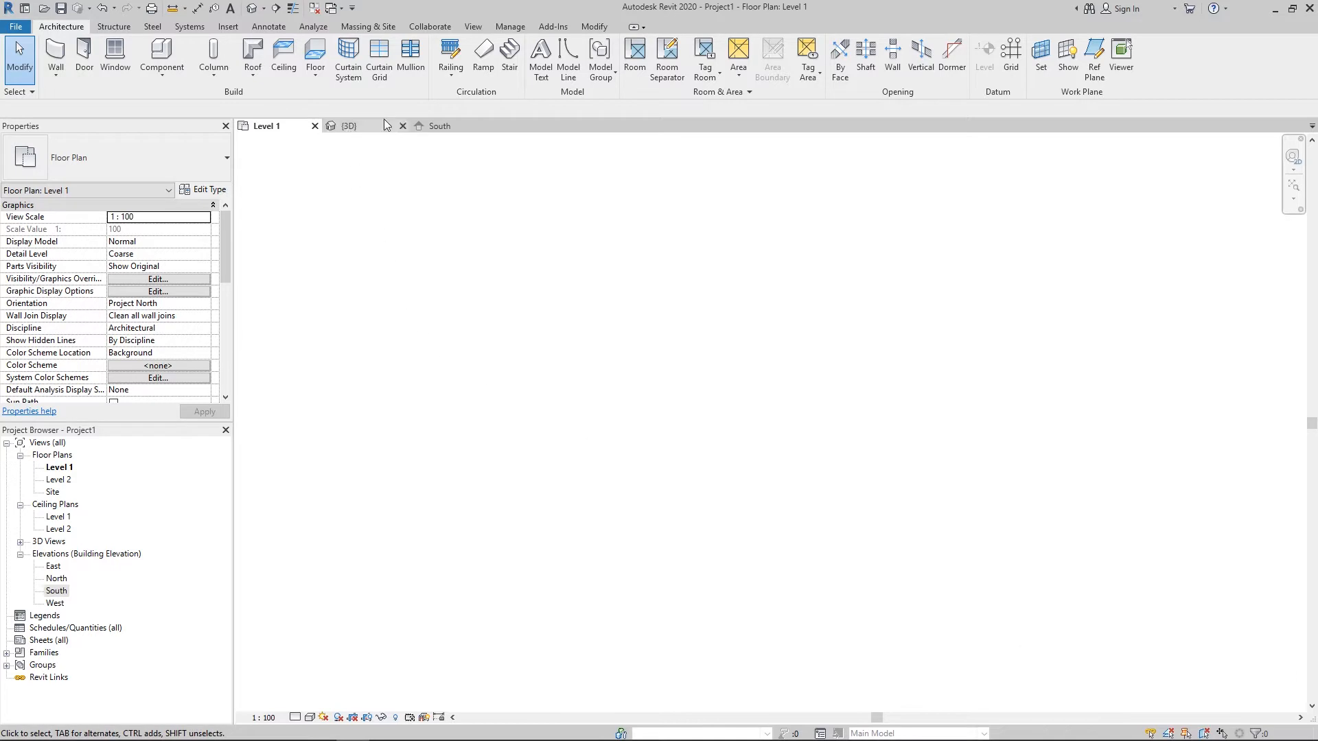
- Examine the wall's vertical extent relative to Level 1 in the South elevation, checking it against the Level 1 plan
{"action": "left_click", "coordinate": [439, 126]}
{"action": "scroll", "coordinate": [803, 501], "scroll_direction": "up", "scroll_amount": 2}
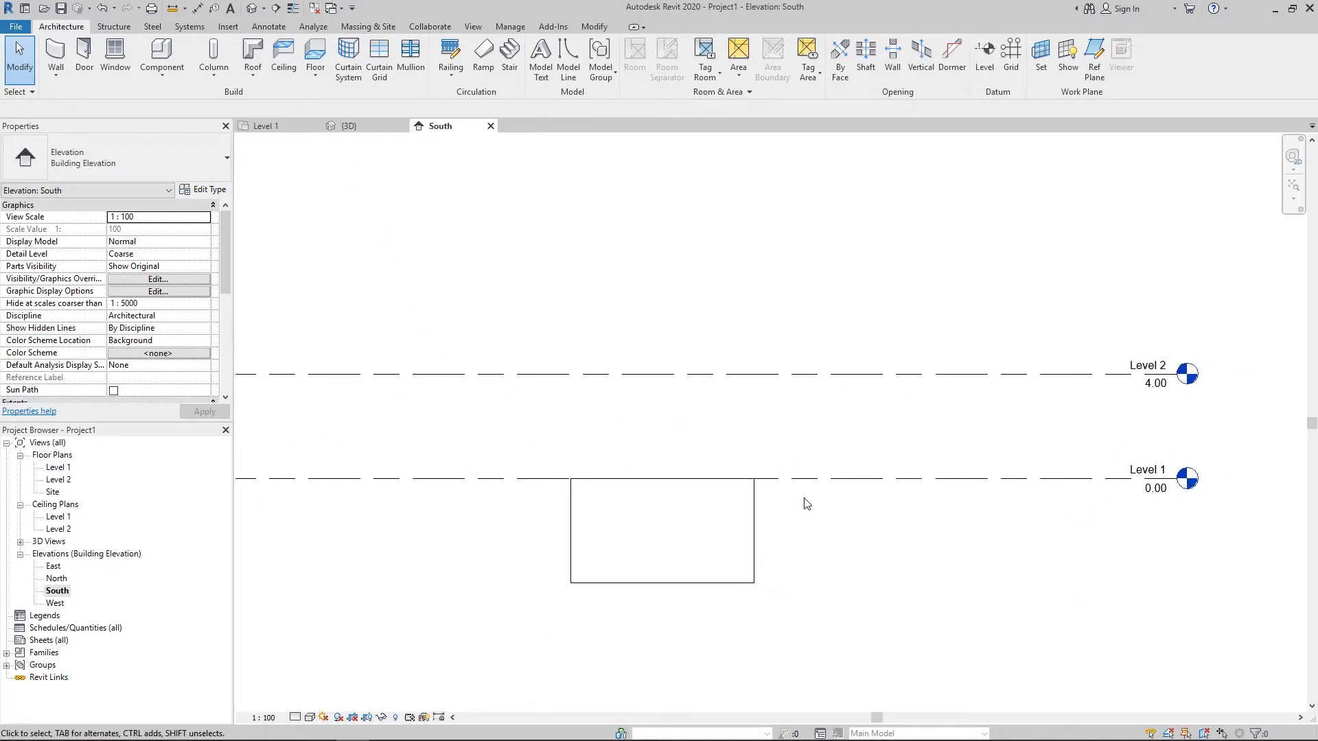
{"action": "left_click", "coordinate": [674, 535]}
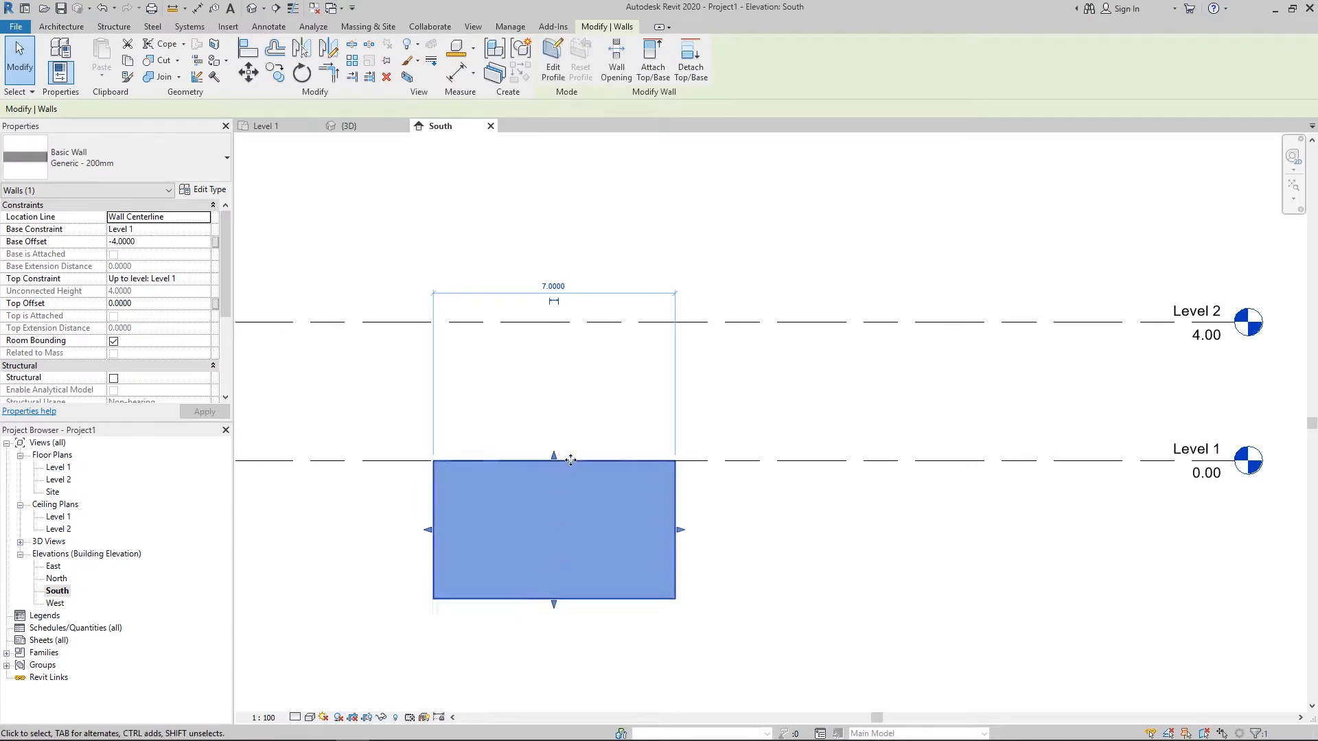
{"action": "left_click", "coordinate": [843, 467]}
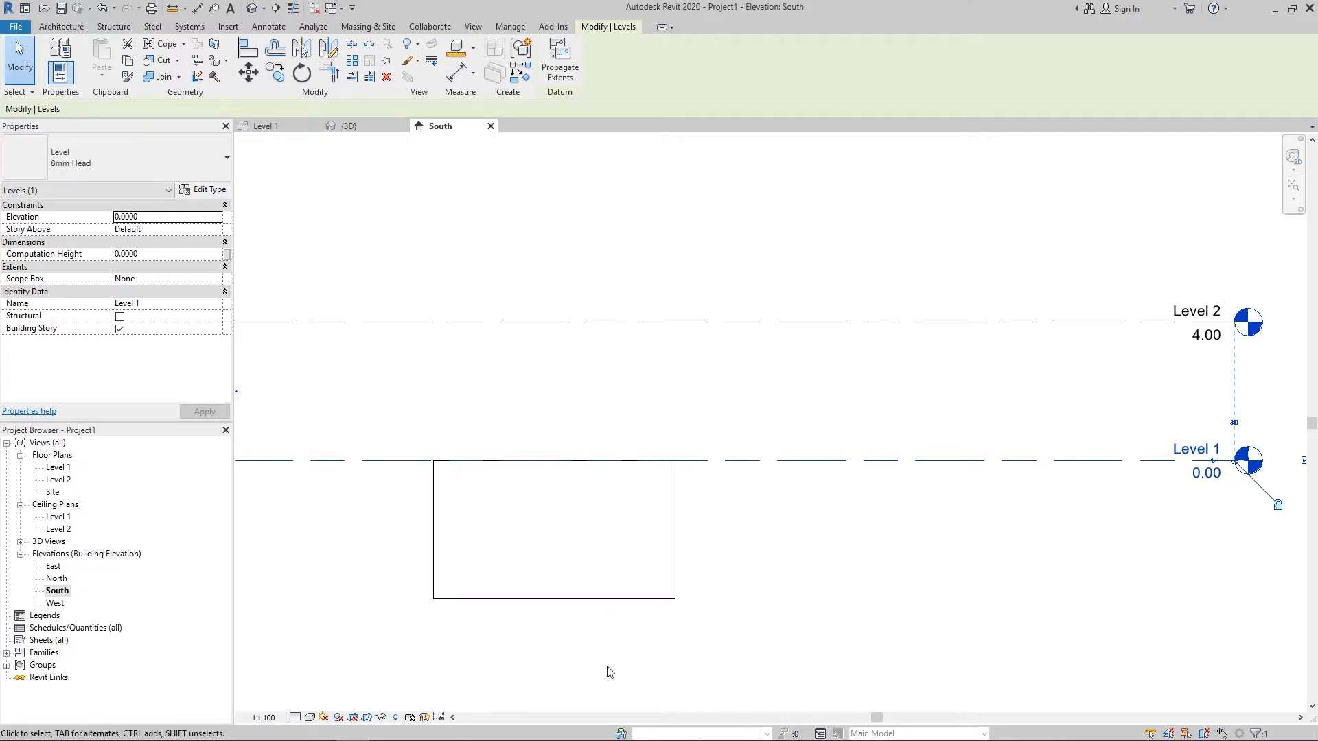
{"action": "left_click", "coordinate": [268, 128]}
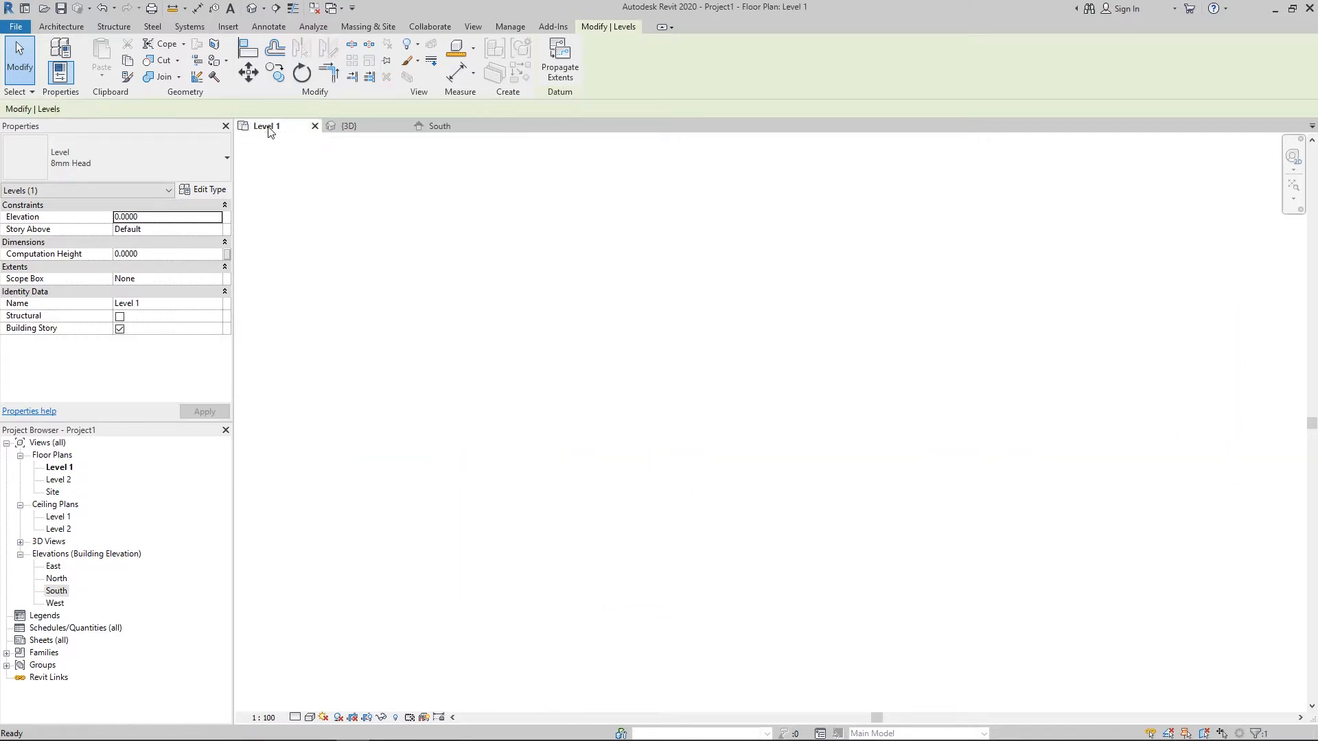
{"action": "left_click", "coordinate": [442, 127]}
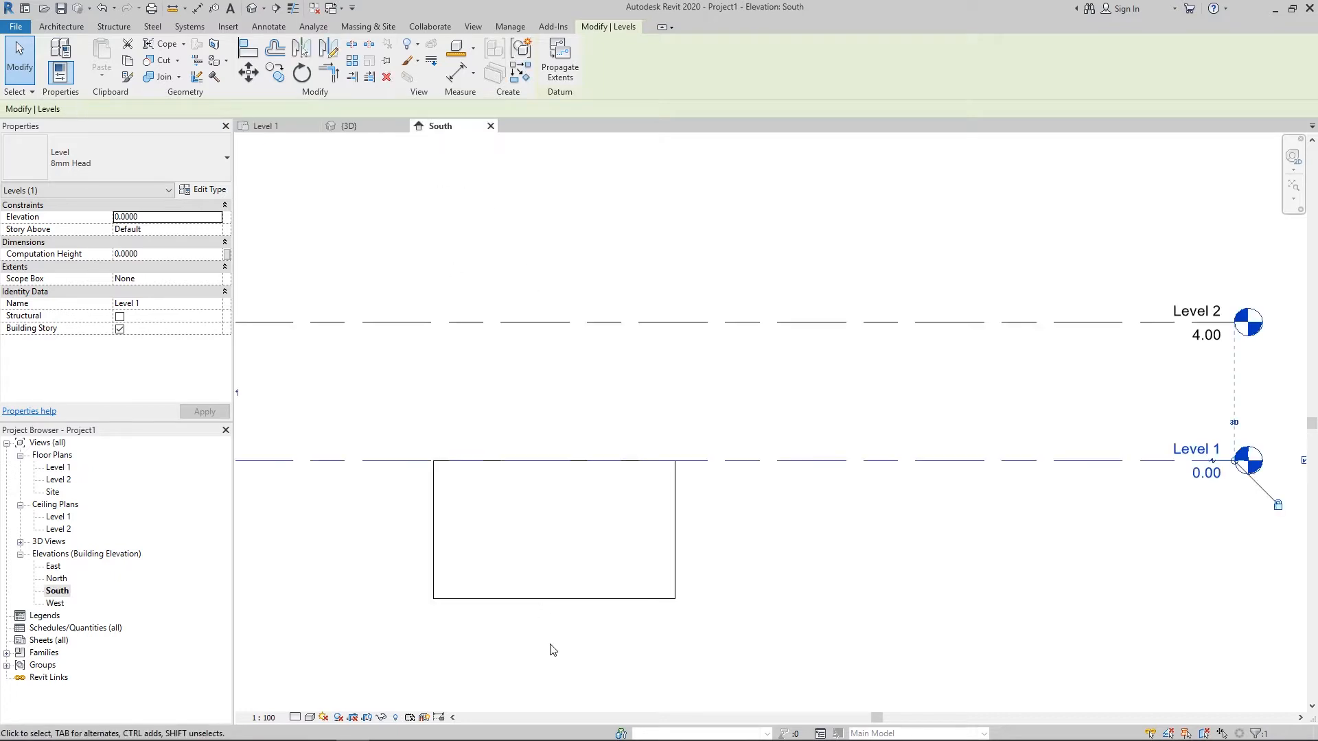
- Delete the 7 m wall in the South elevation
{"action": "key", "text": "Escape"}
{"action": "key", "text": "d"}
{"action": "key", "text": "e"}
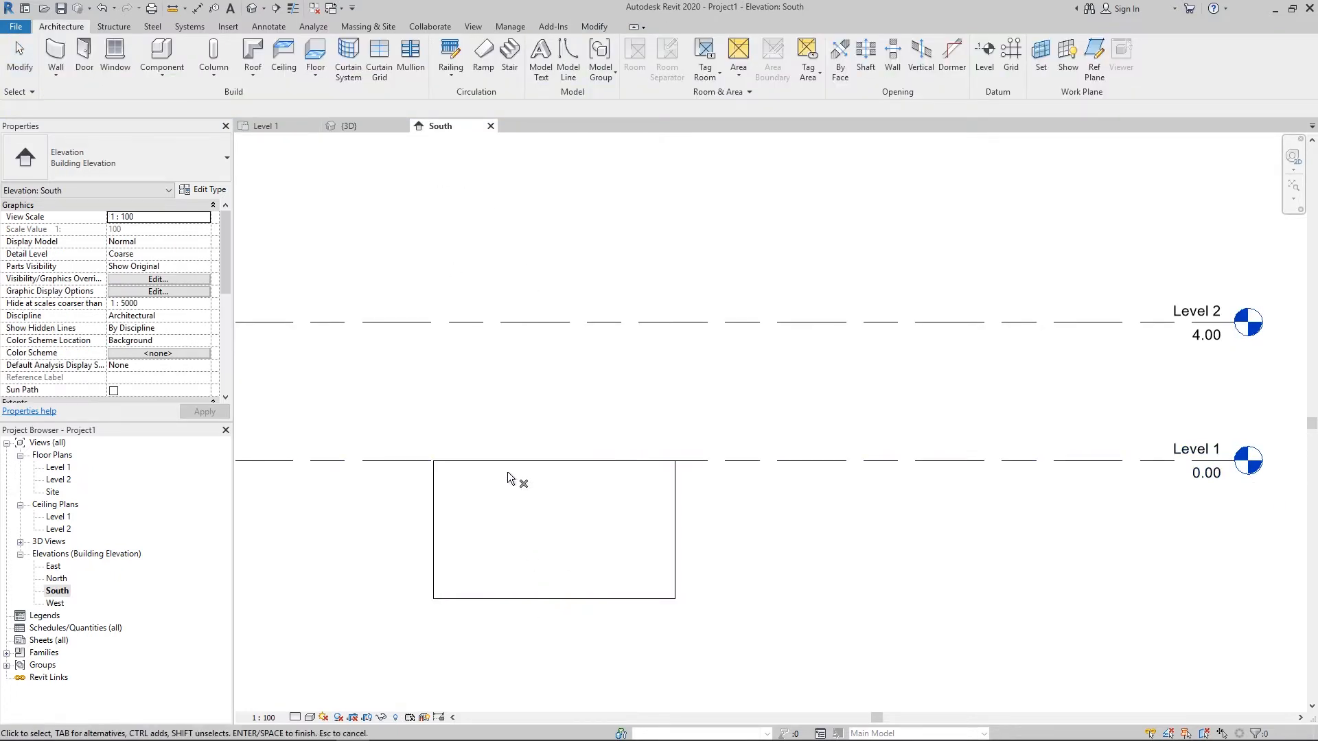
{"action": "left_click", "coordinate": [541, 598]}
{"action": "key", "text": "Escape"}
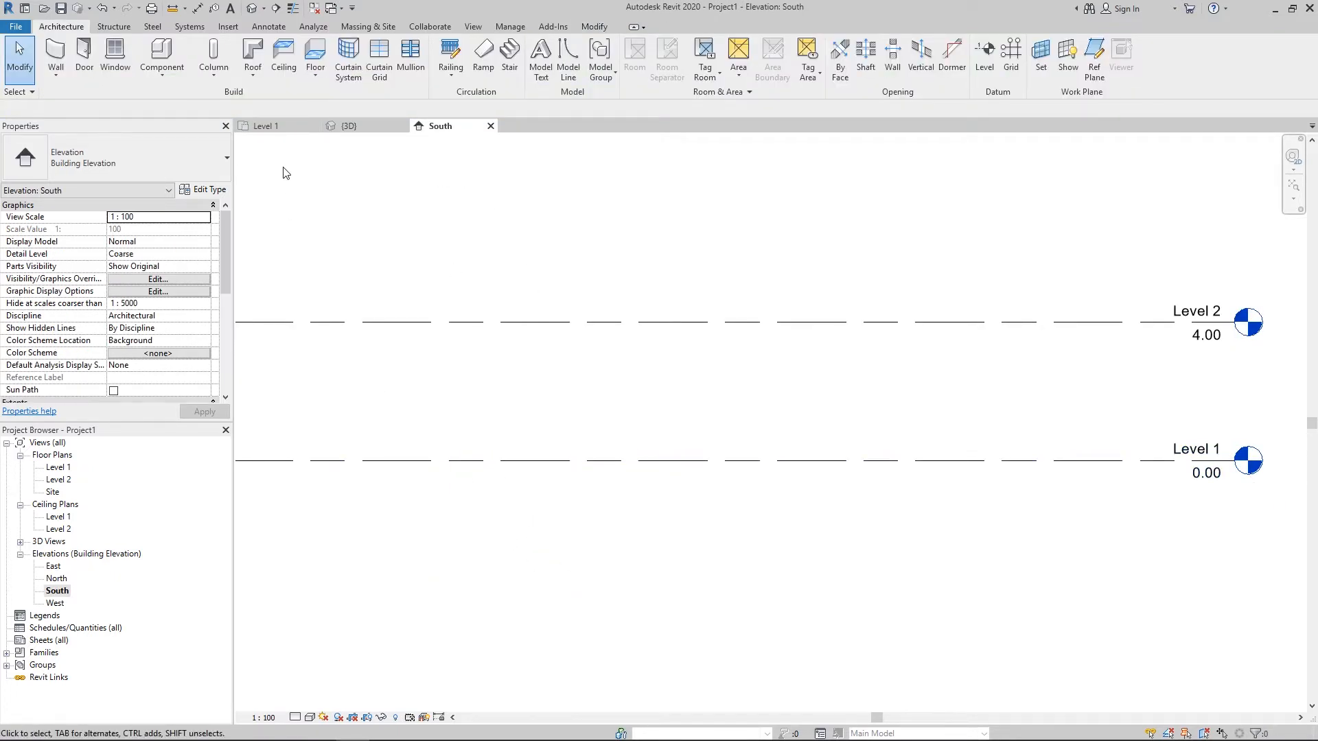
- Start a wall in the Level 1 floor plan with its height constrained up to Level 2
{"action": "left_click", "coordinate": [271, 127]}
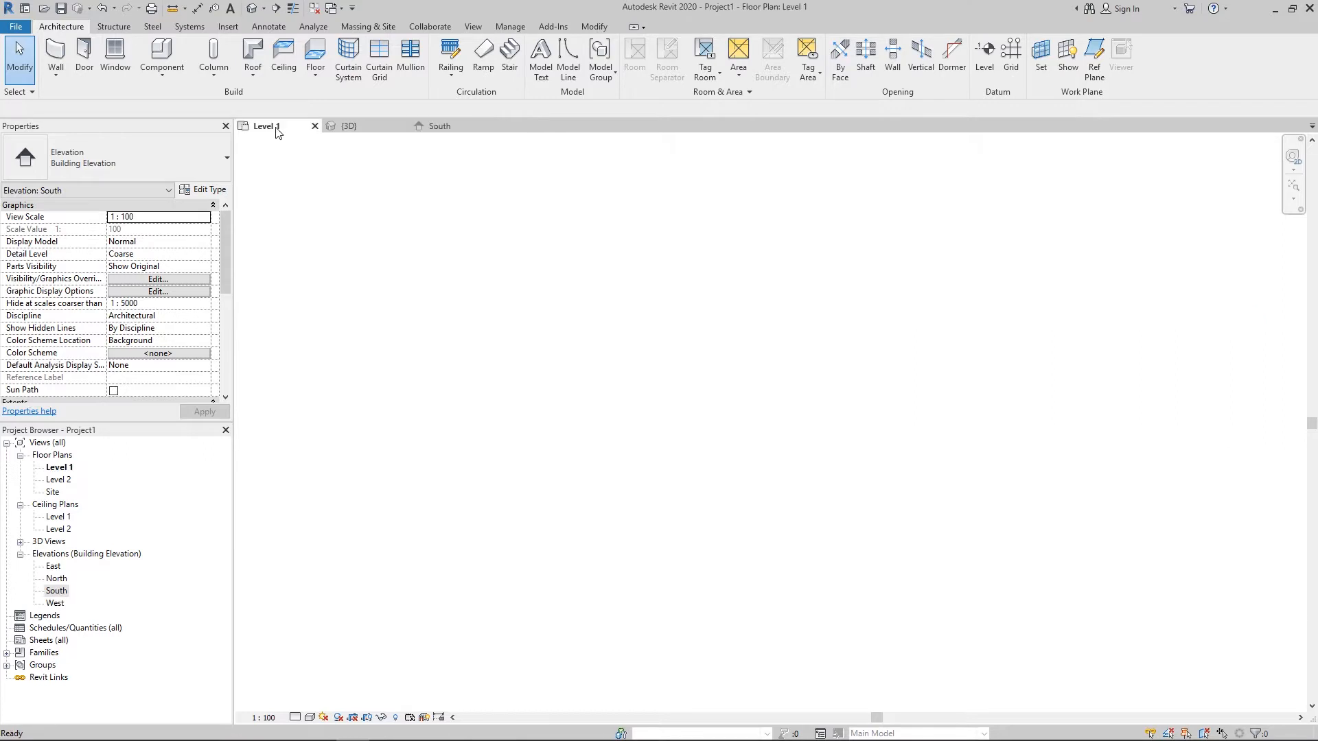
{"action": "left_click", "coordinate": [55, 53]}
{"action": "left_click", "coordinate": [118, 109]}
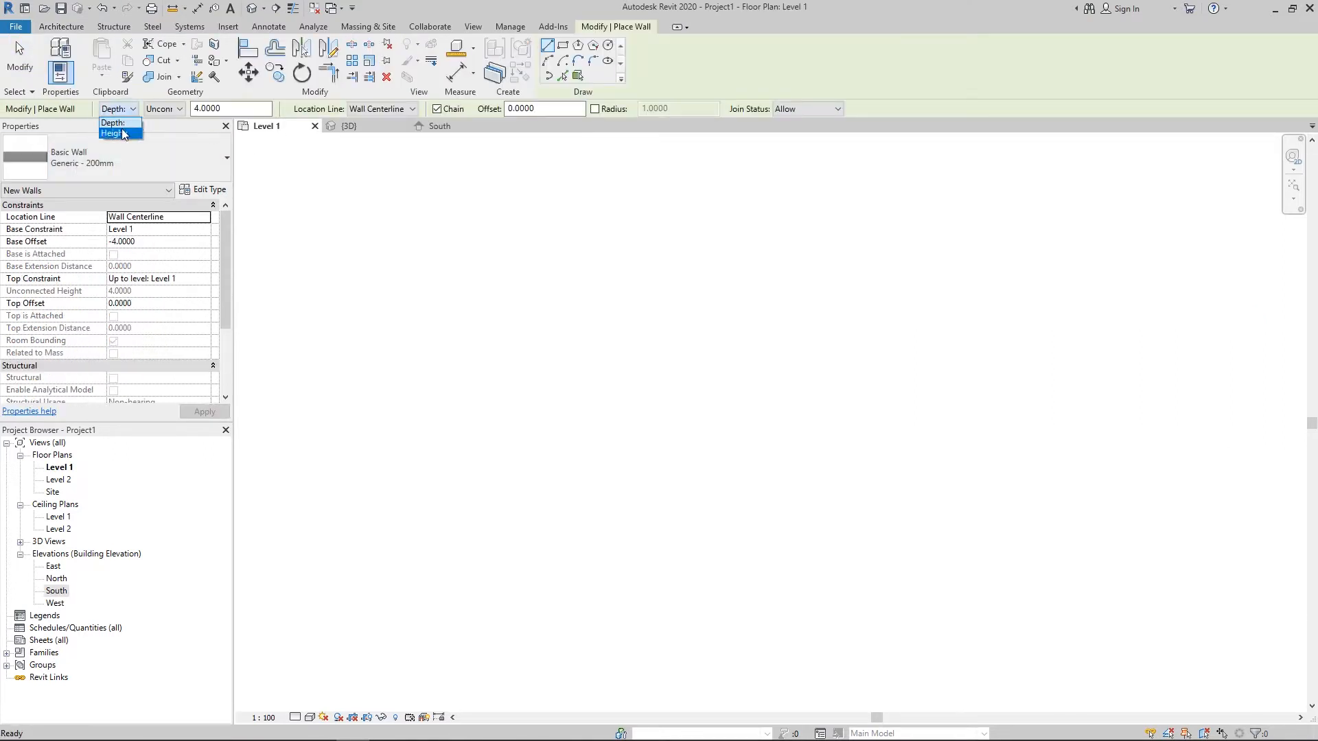
{"action": "left_click", "coordinate": [122, 133]}
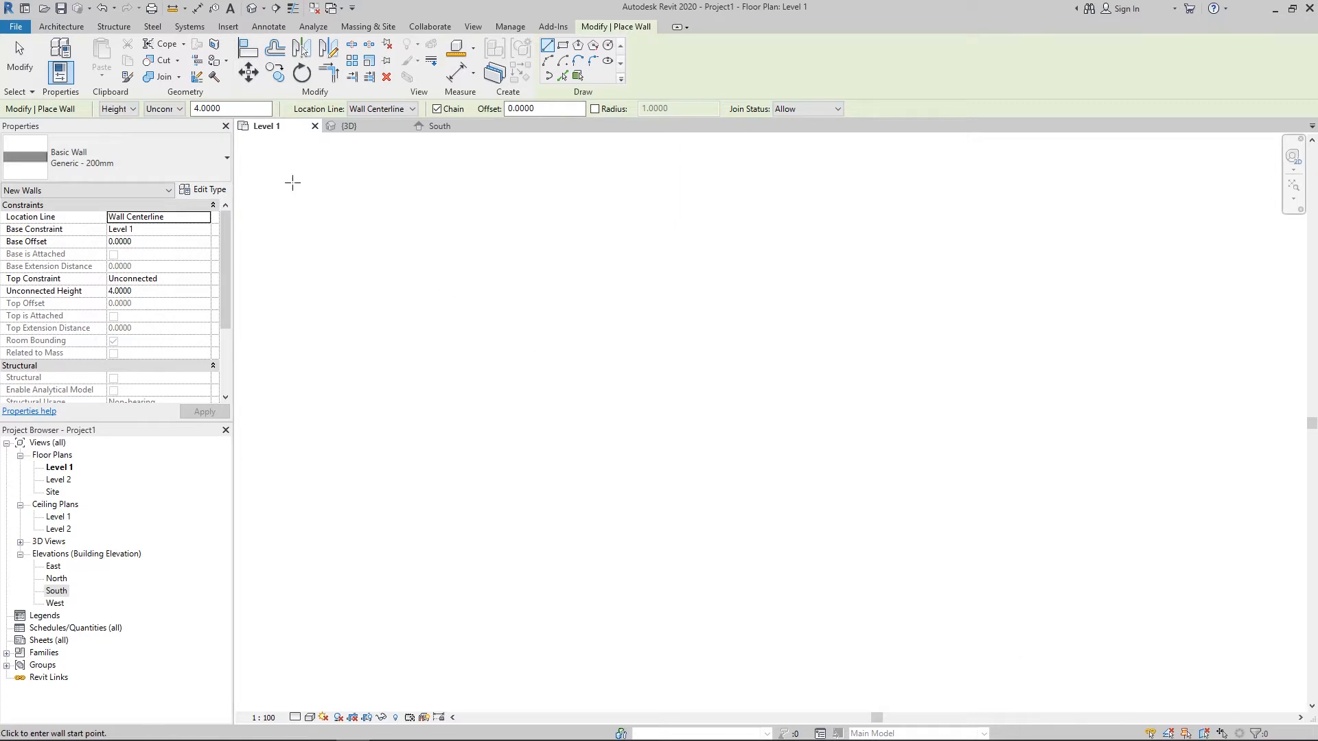
{"action": "left_click", "coordinate": [164, 108]}
{"action": "left_click", "coordinate": [175, 134]}
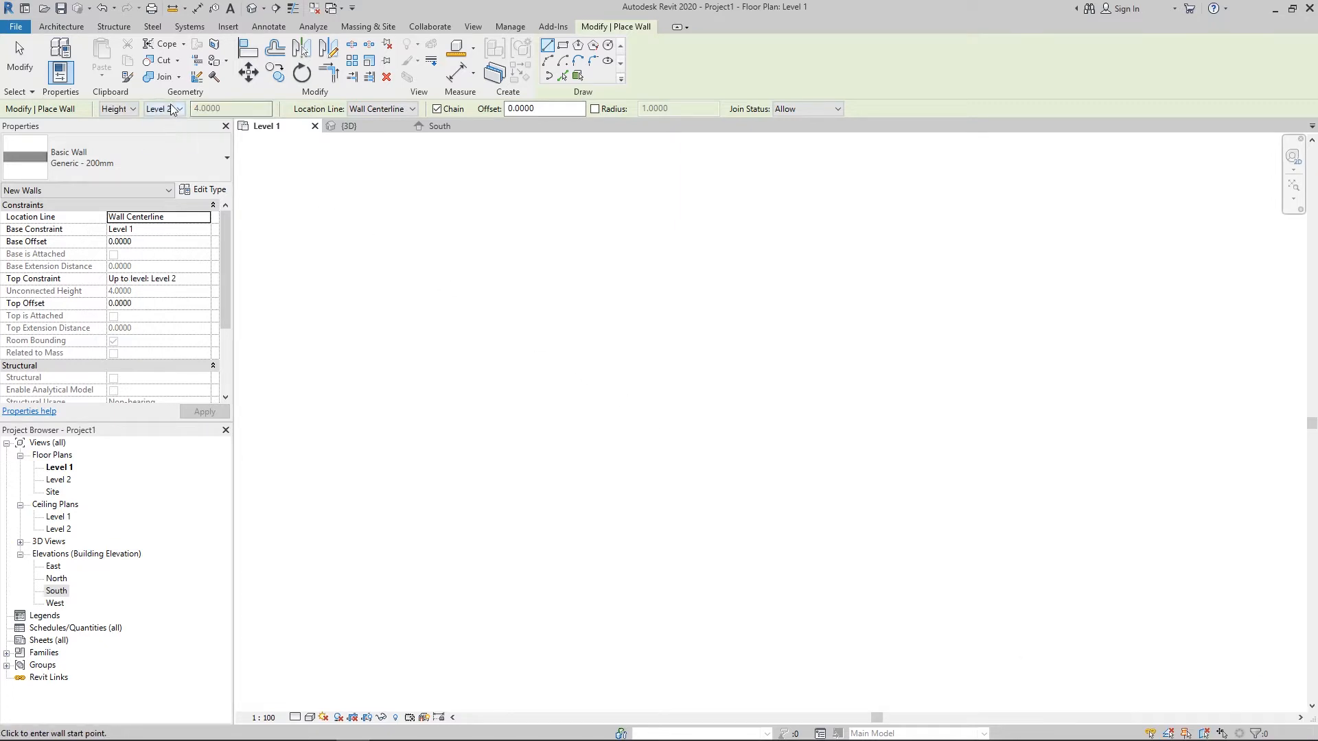
- Draw a horizontal Generic - 200mm wall about 7.7 m long in the Level 1 plan, with its height up to Level 2
{"action": "left_click", "coordinate": [171, 109]}
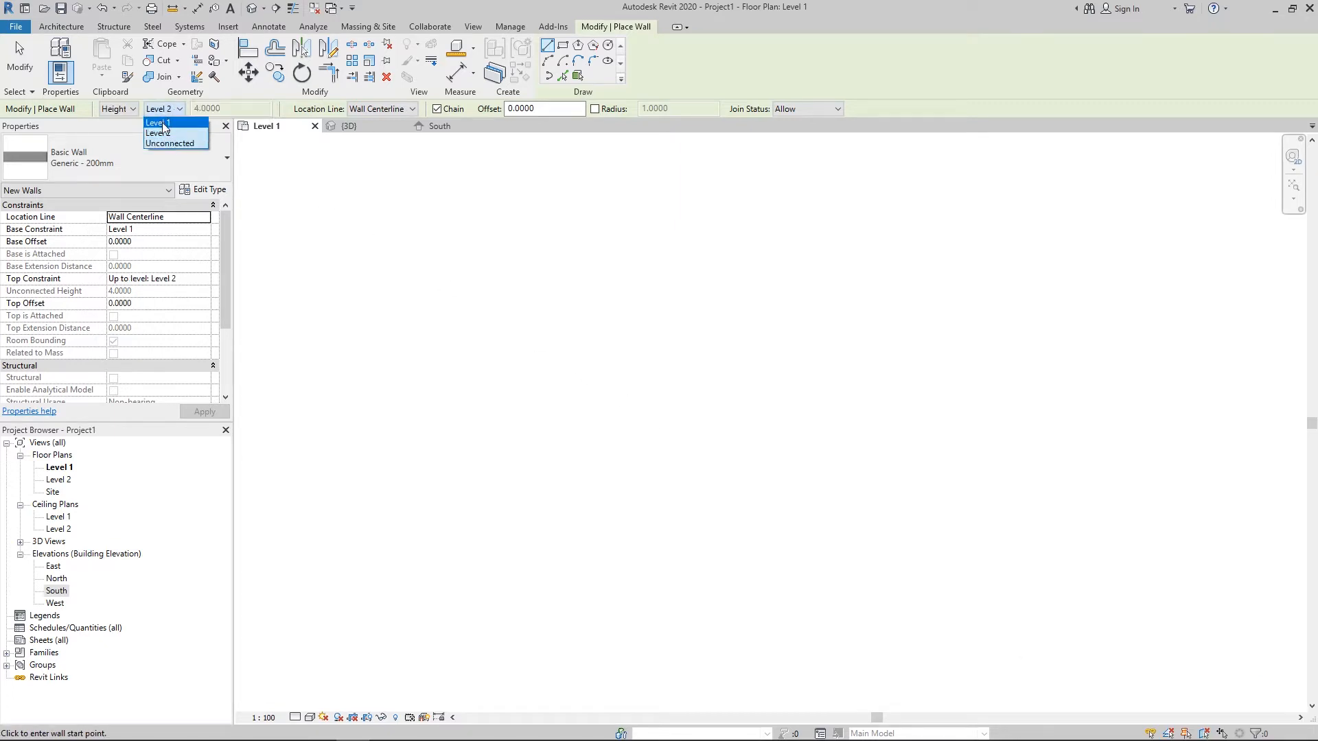
{"action": "left_click", "coordinate": [175, 134]}
{"action": "left_click", "coordinate": [474, 410]}
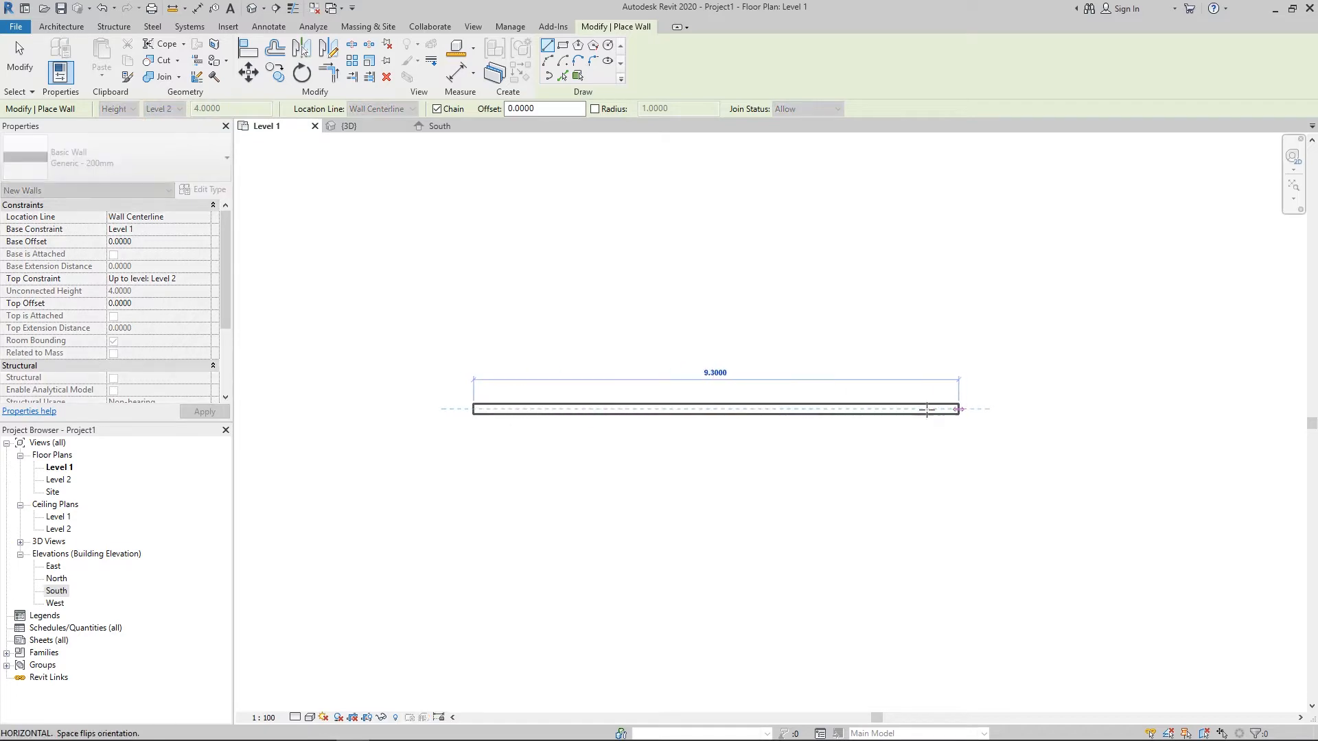
{"action": "left_click", "coordinate": [875, 409]}
{"action": "key", "text": "Escape"}
{"action": "key", "text": "Escape"}
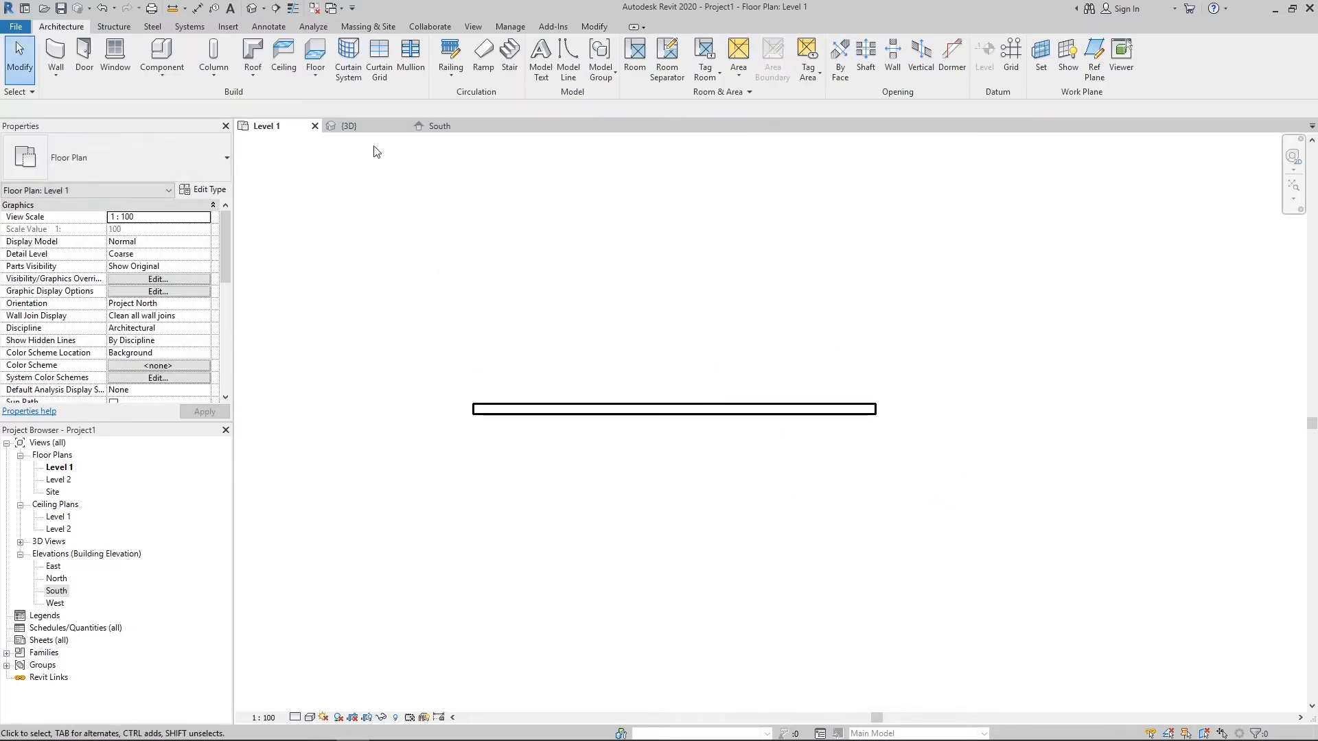
- Raise Level 2 to 7.00 m in the South elevation to test the wall's top constraint, and undo the move
{"action": "left_click", "coordinate": [440, 127]}
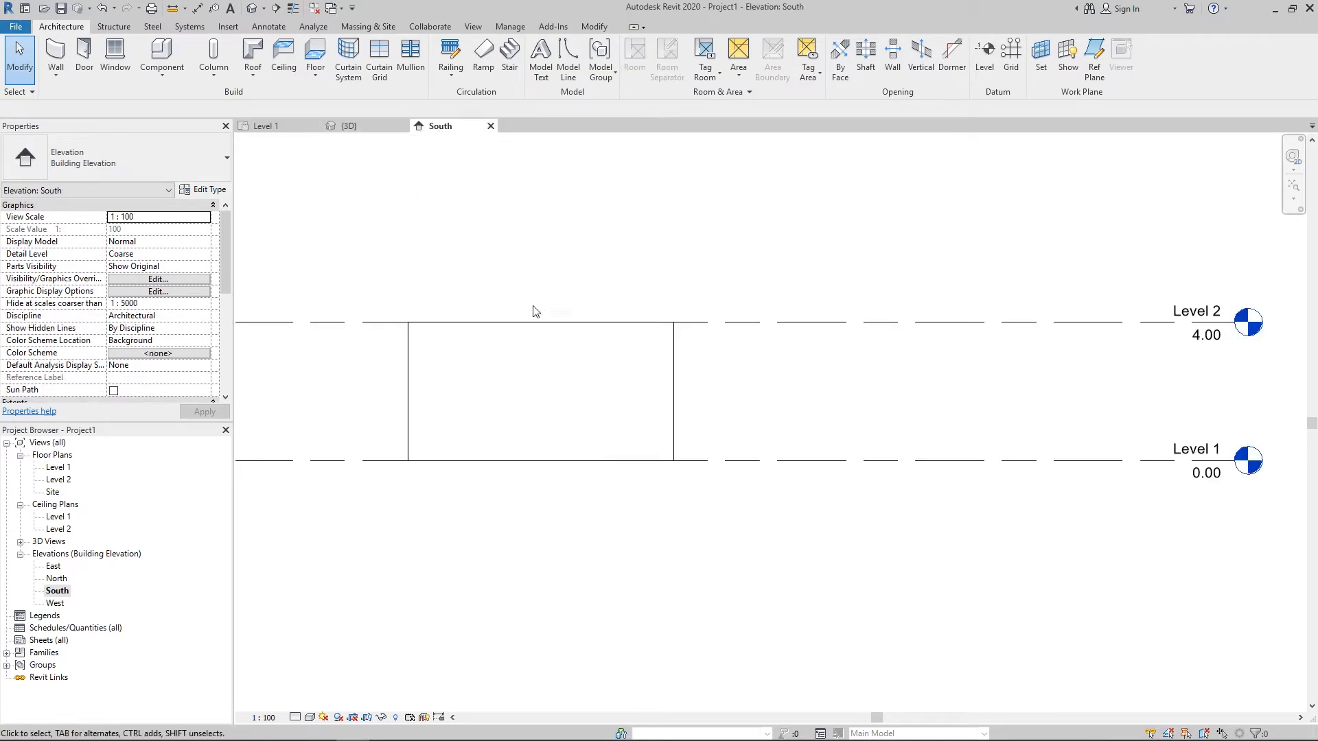
{"action": "left_click", "coordinate": [674, 432]}
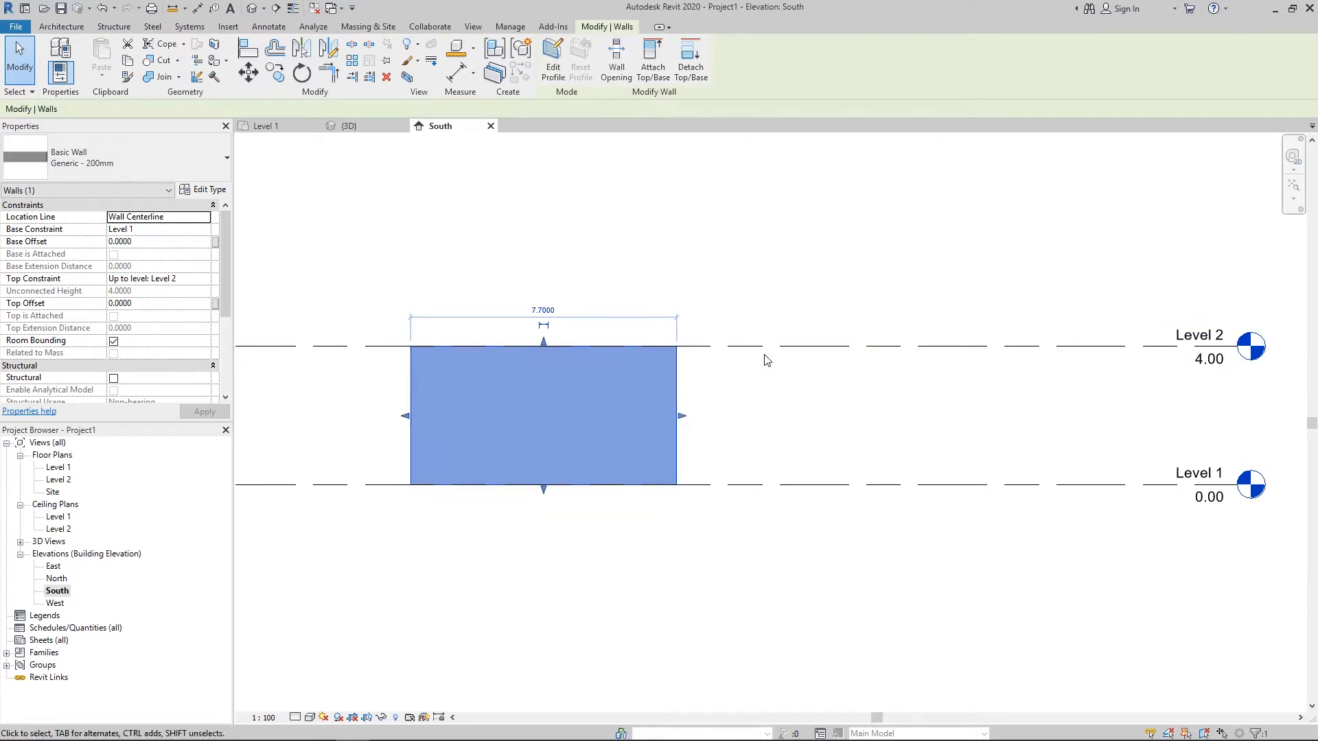
{"action": "left_click", "coordinate": [961, 349]}
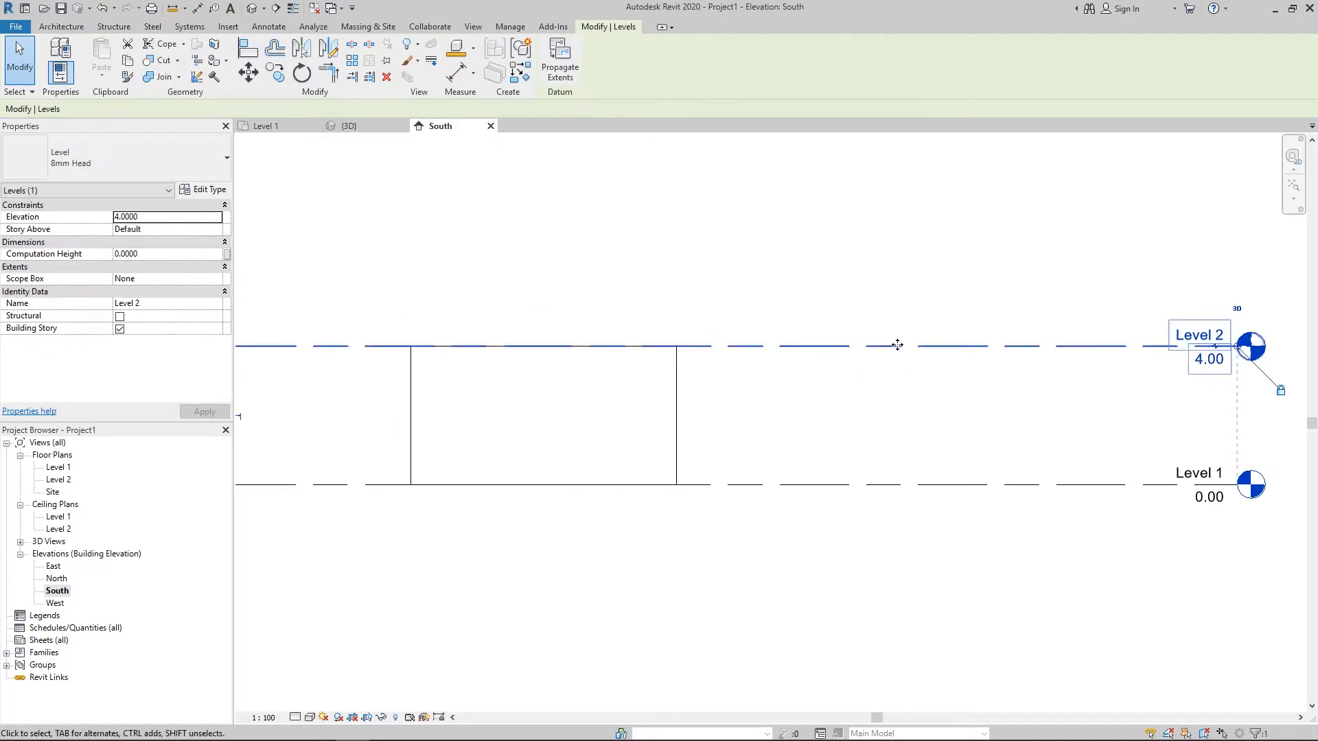
{"action": "left_click_drag", "start_coordinate": [879, 347], "coordinate": [883, 242]}
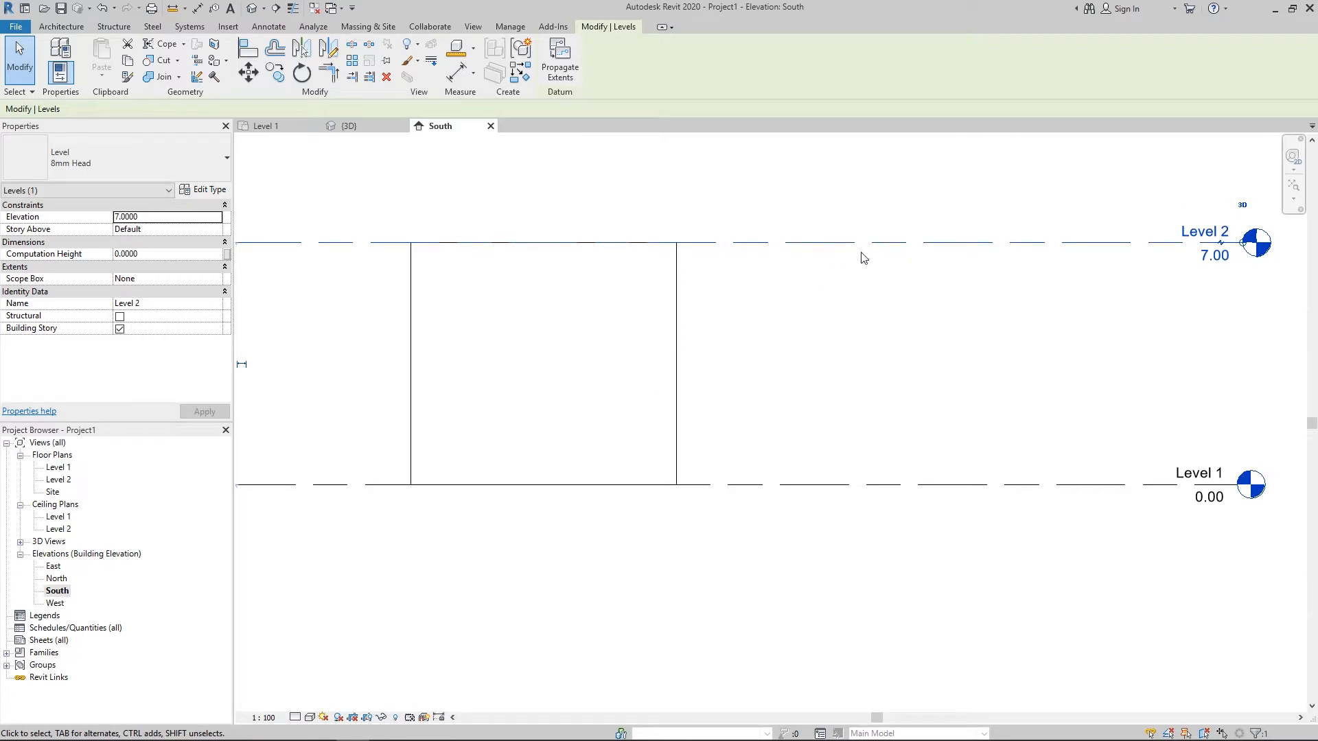
{"action": "key", "text": "ctrl+z"}
- Delete the horizontal wall in the Level 1 floor plan
{"action": "left_click", "coordinate": [269, 127]}
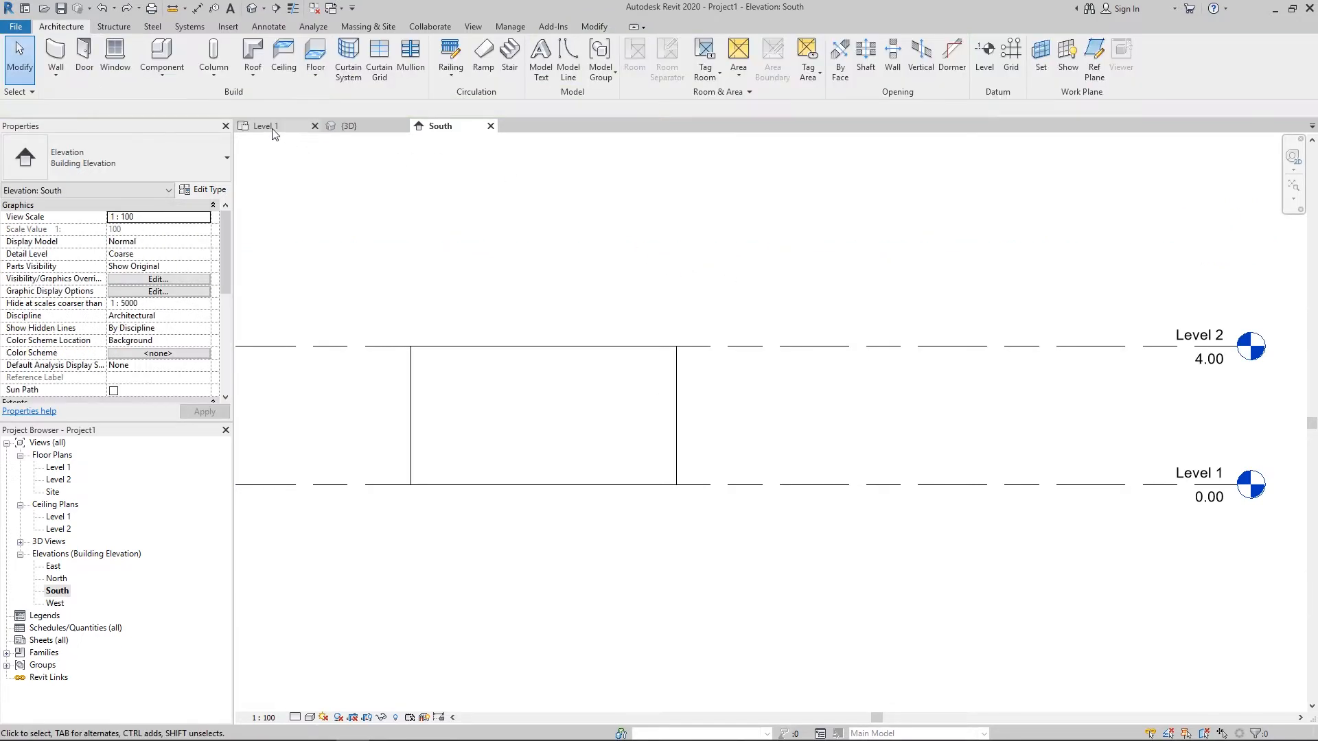
{"action": "left_click", "coordinate": [656, 414]}
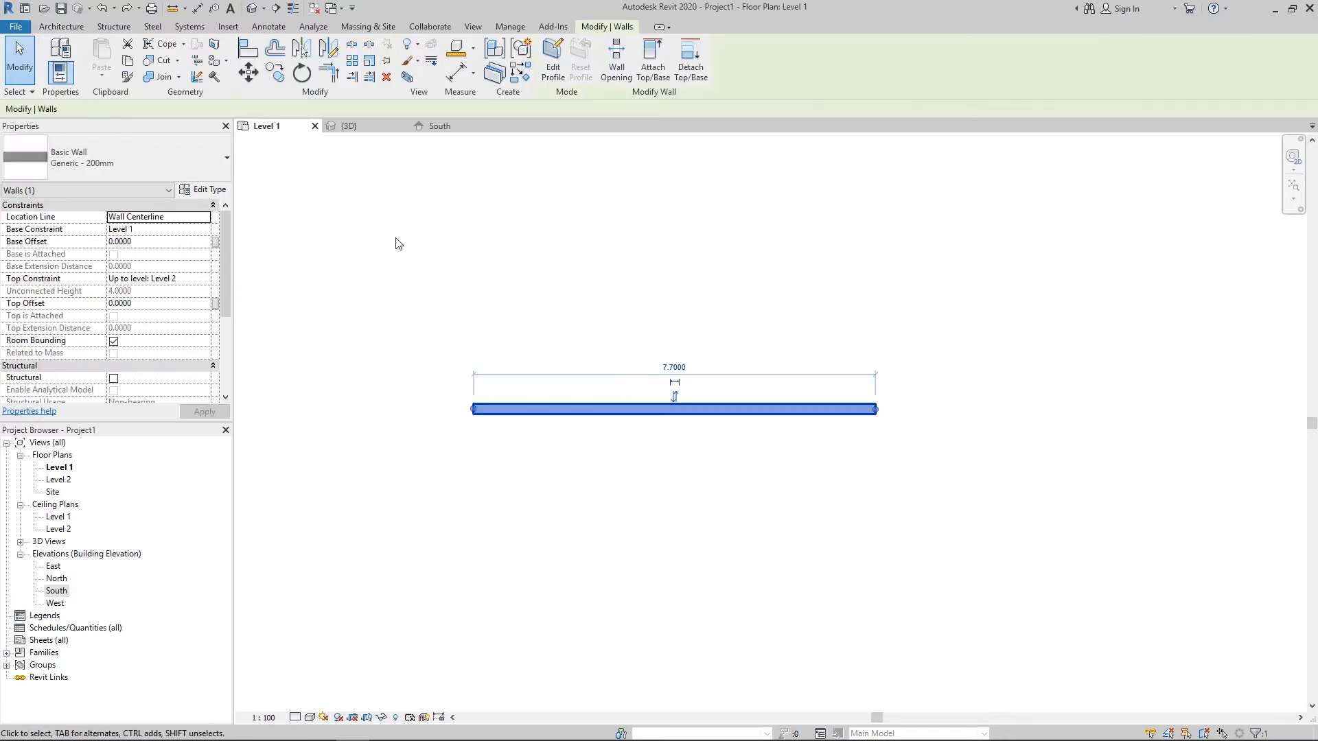
{"action": "key", "text": "Delete"}
- Draw a horizontal wall about 4.74 m long using the Wall Centerline location line
{"action": "left_click", "coordinate": [65, 48]}
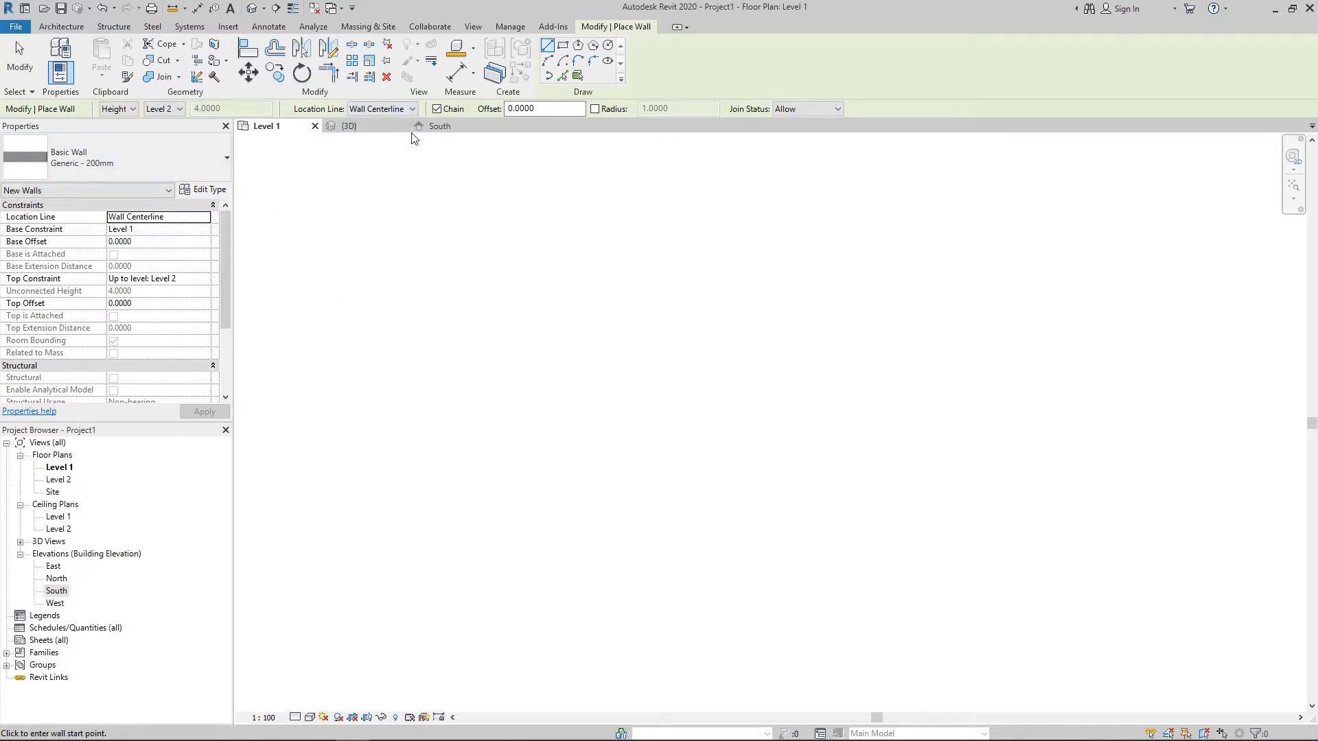
{"action": "left_click", "coordinate": [378, 110]}
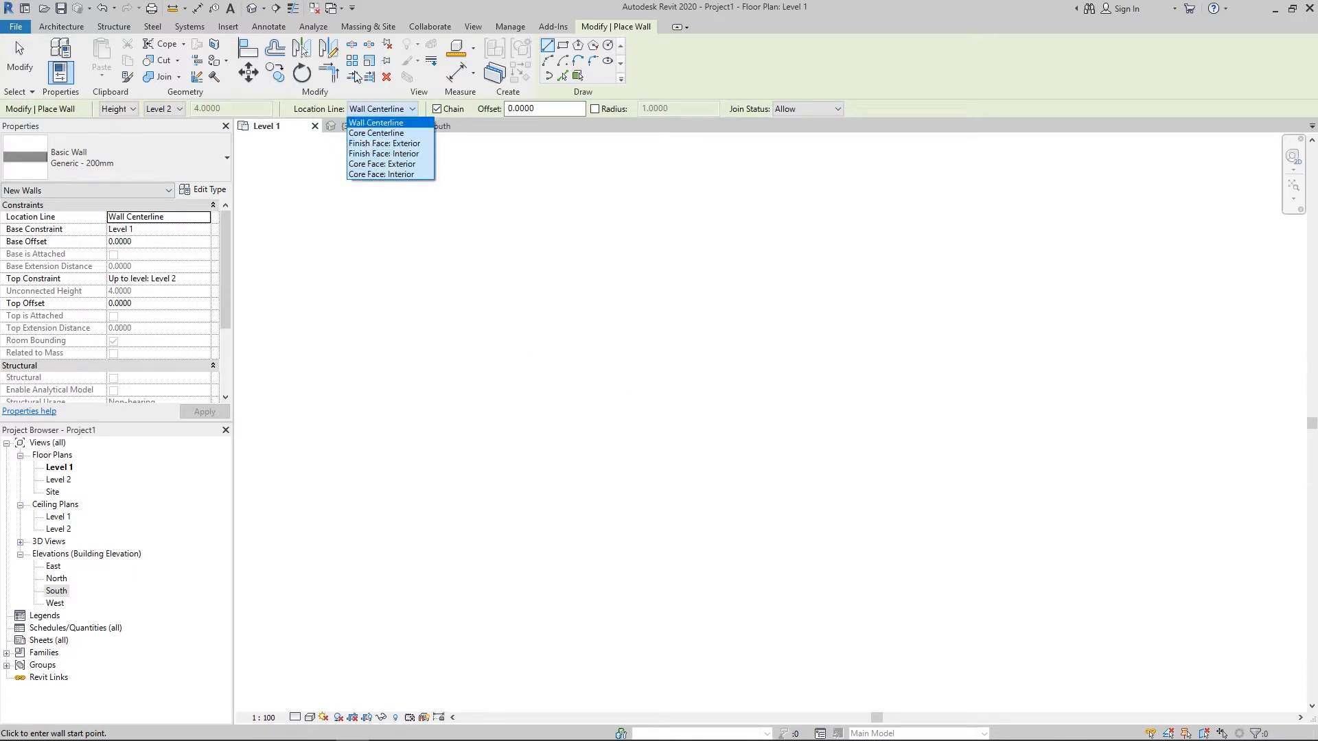
{"action": "left_click", "coordinate": [373, 120]}
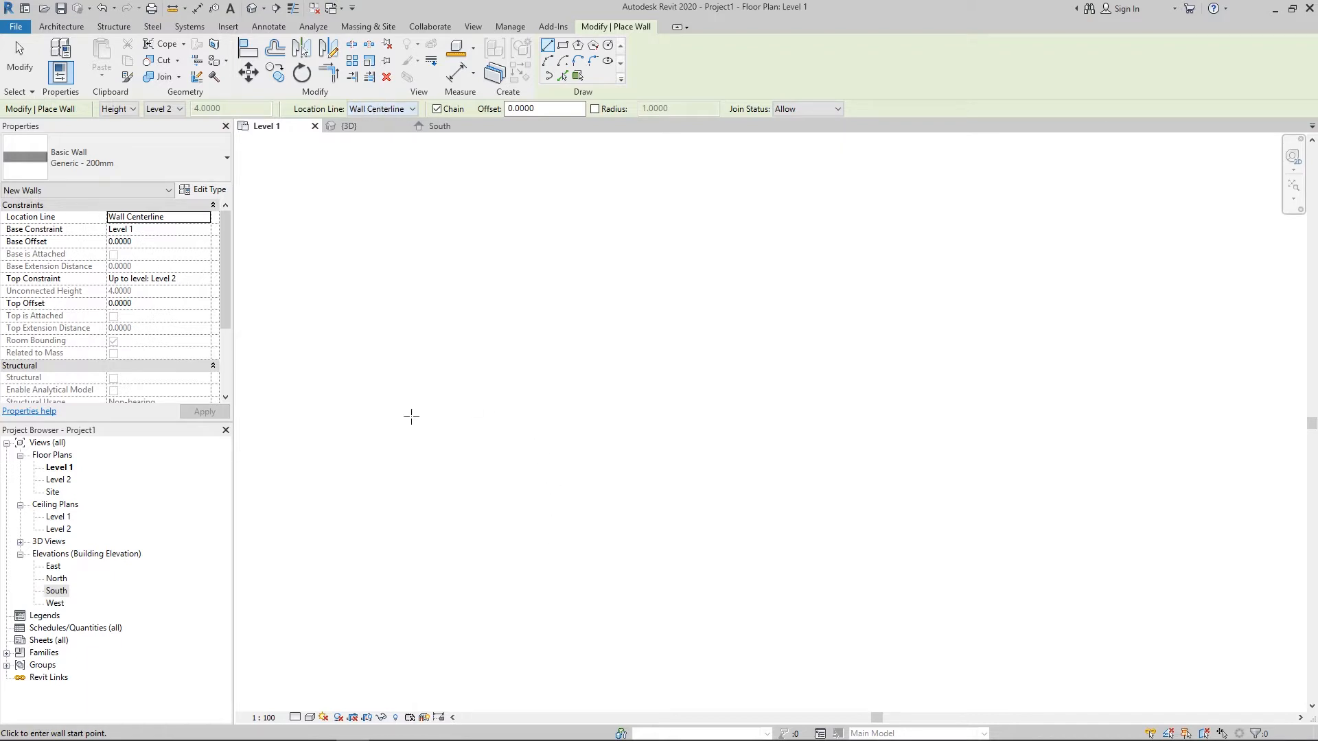
{"action": "left_click", "coordinate": [411, 416]}
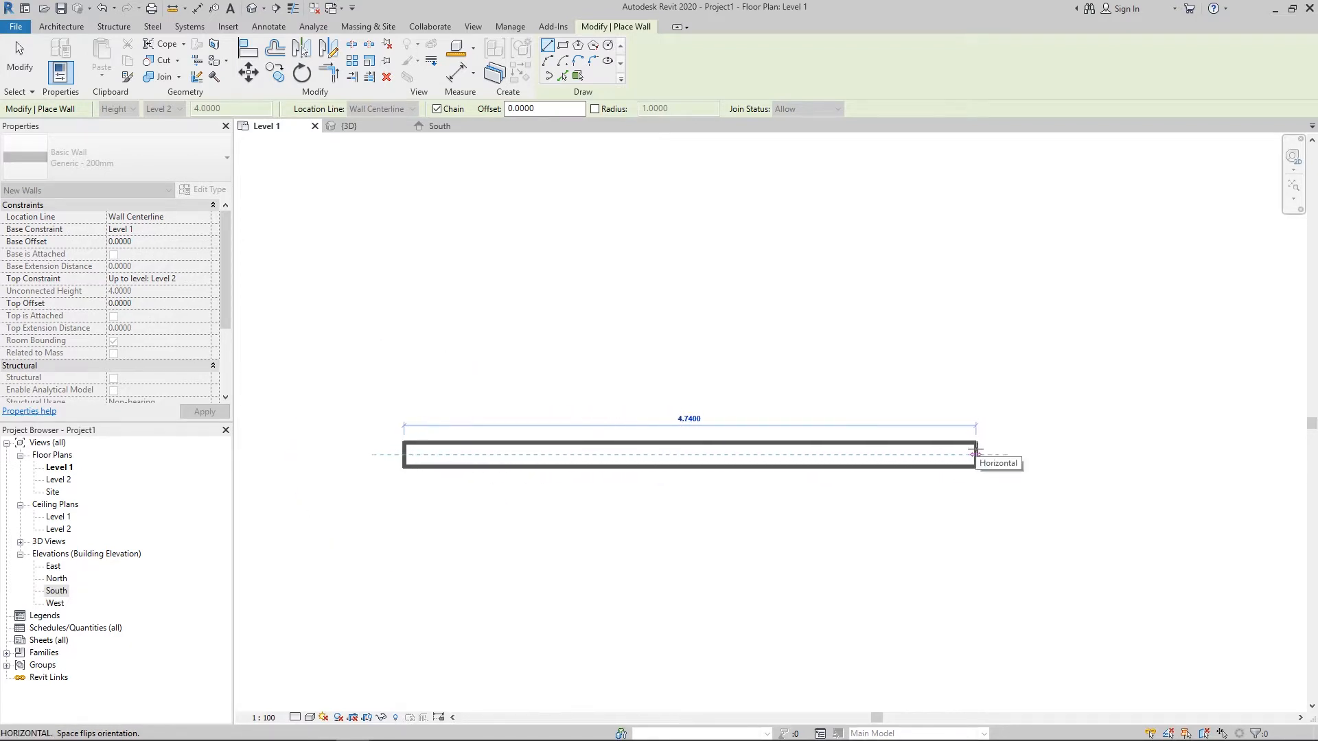
{"action": "left_click", "coordinate": [975, 453]}
{"action": "key", "text": "Escape"}
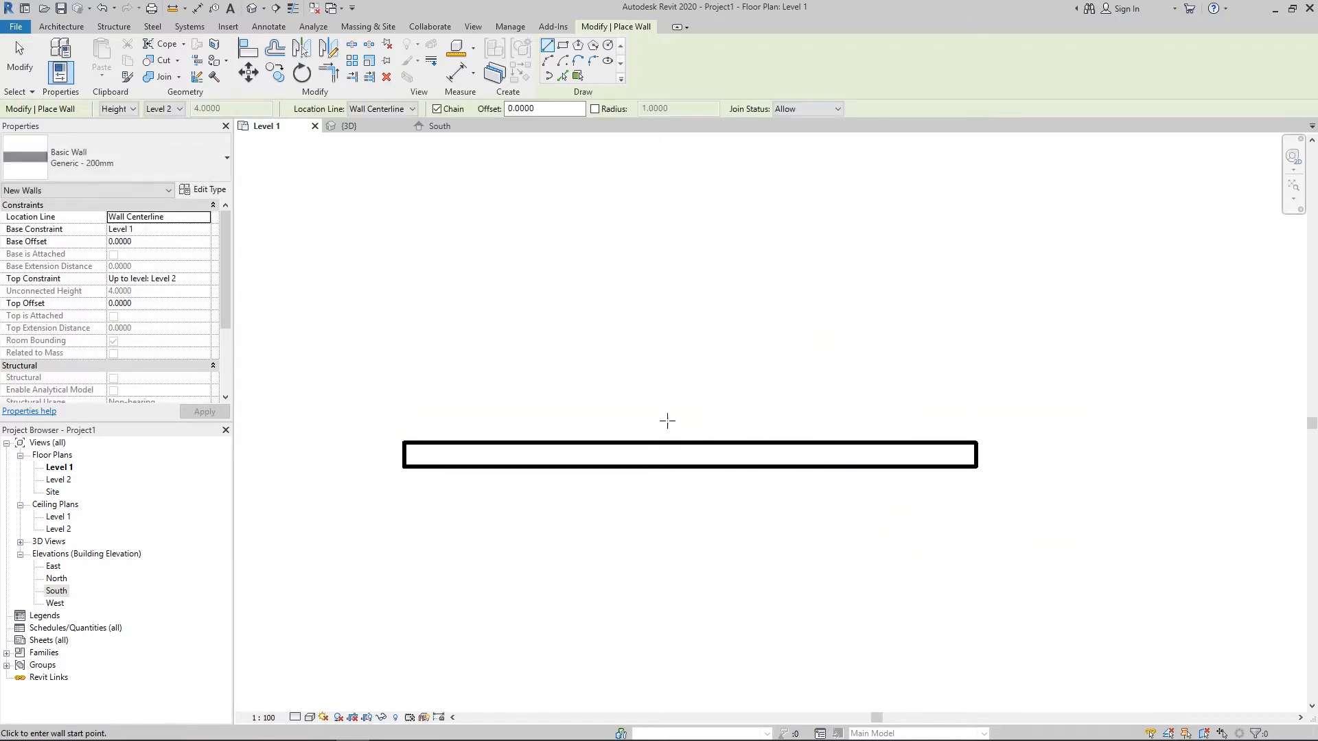
- Draw a second horizontal wall about 4.8 m long below the first, using the Finish Face: Exterior location line
{"action": "middle_click_drag", "start_coordinate": [668, 421], "coordinate": [669, 378]}
{"action": "left_click", "coordinate": [385, 110]}
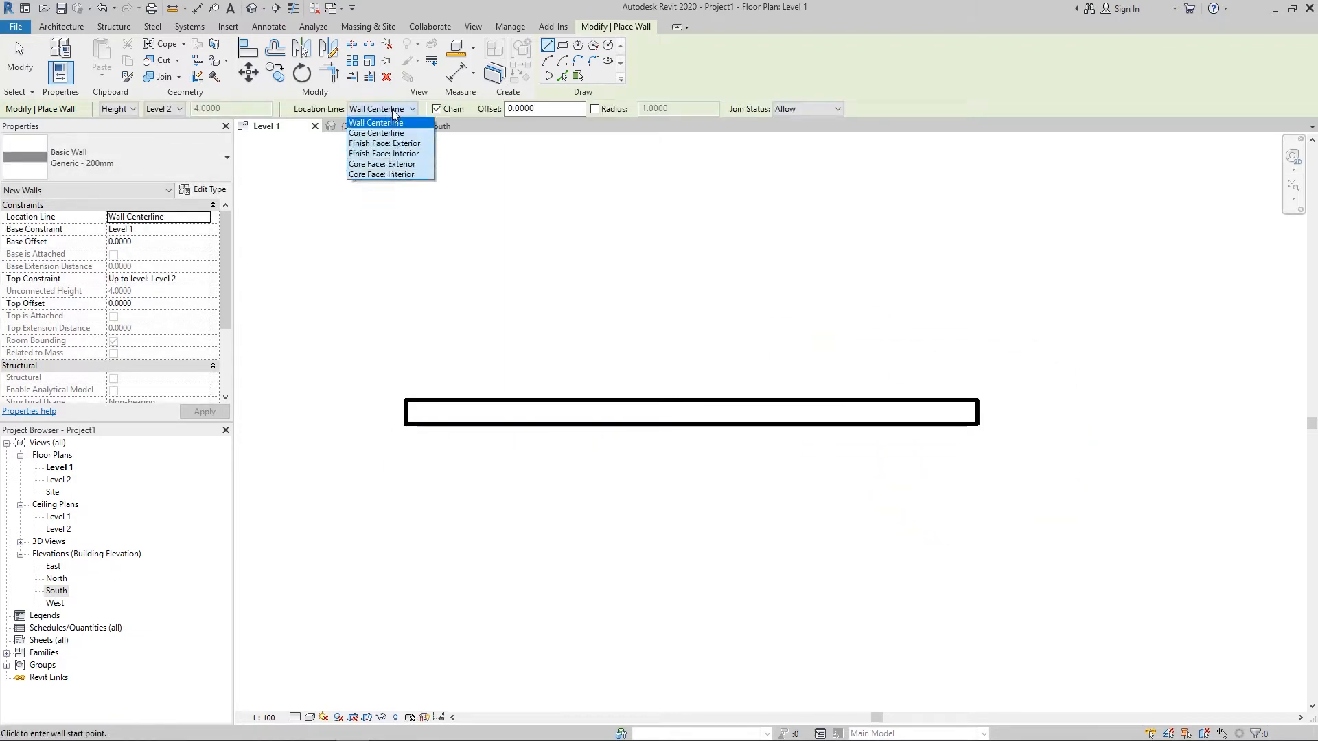
{"action": "left_click", "coordinate": [416, 145]}
{"action": "left_click", "coordinate": [405, 519]}
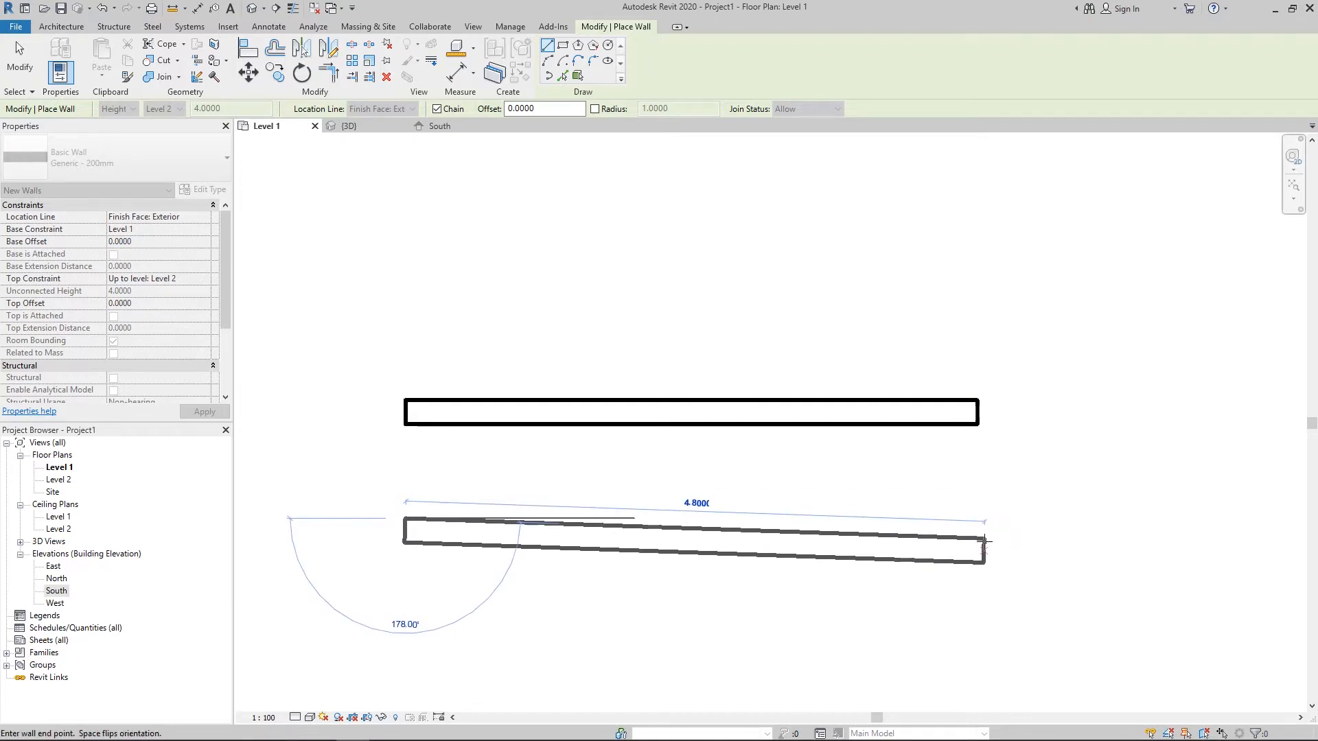
{"action": "left_click", "coordinate": [985, 518]}
{"action": "key", "text": "Escape"}
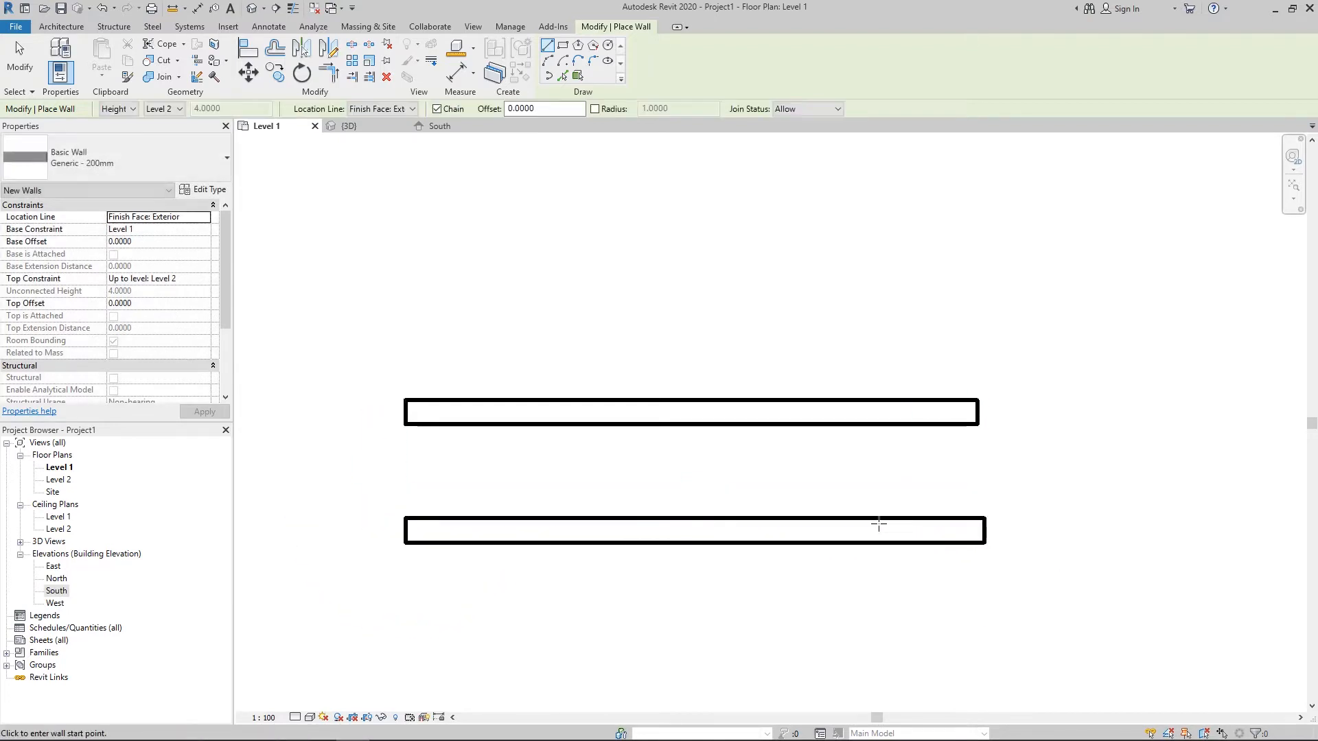
{"action": "key", "text": "Escape"}
{"action": "left_click", "coordinate": [913, 531]}
{"action": "left_click", "coordinate": [460, 226]}
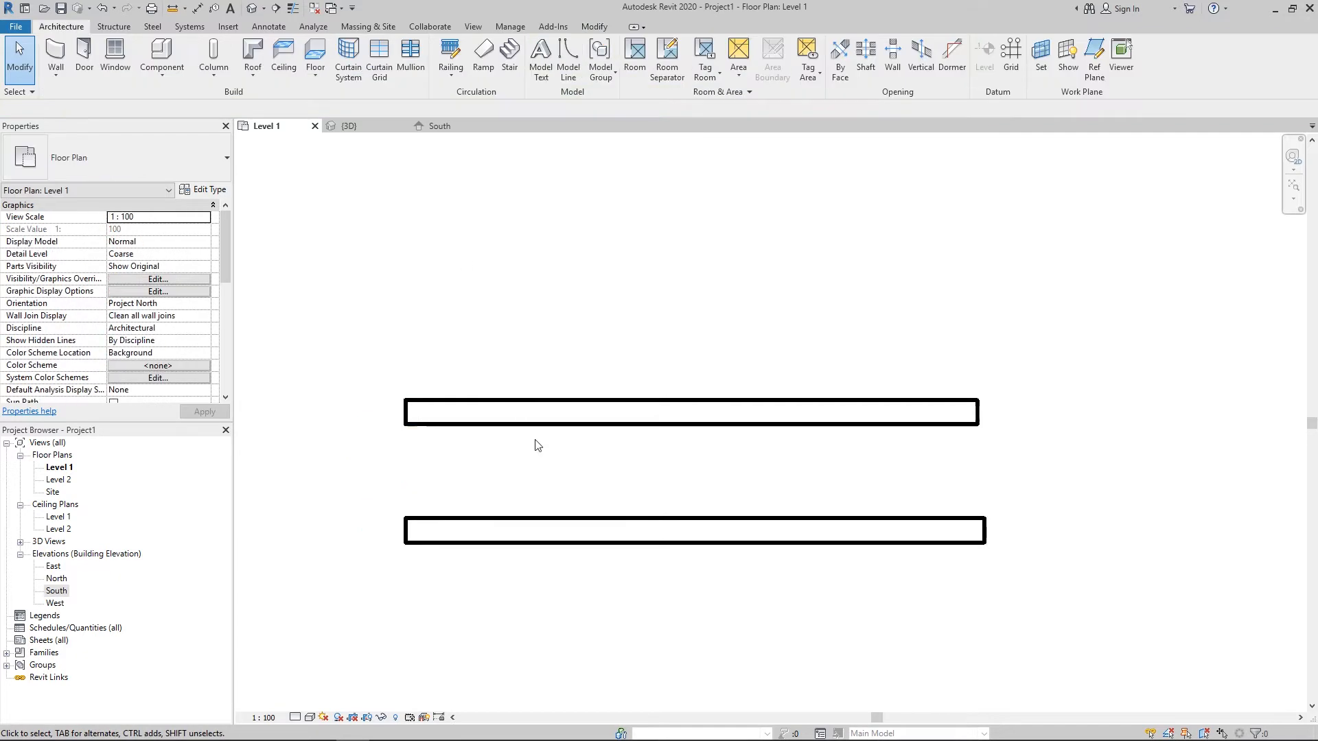
- Begin a chained wall run above the two horizontal walls with a segment sloping up to the right, using Finish Face: Exterior
{"action": "key", "text": "w"}
{"action": "key", "text": "a"}
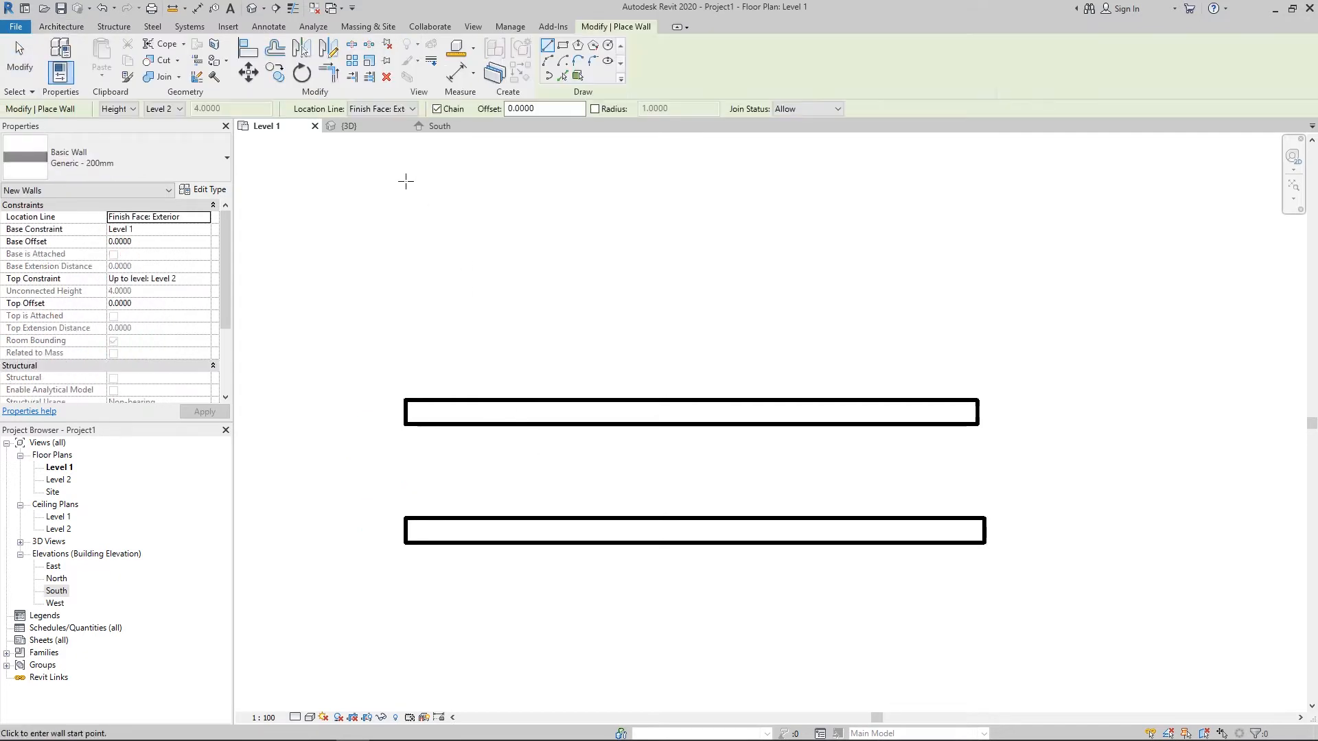
{"action": "left_click", "coordinate": [408, 110]}
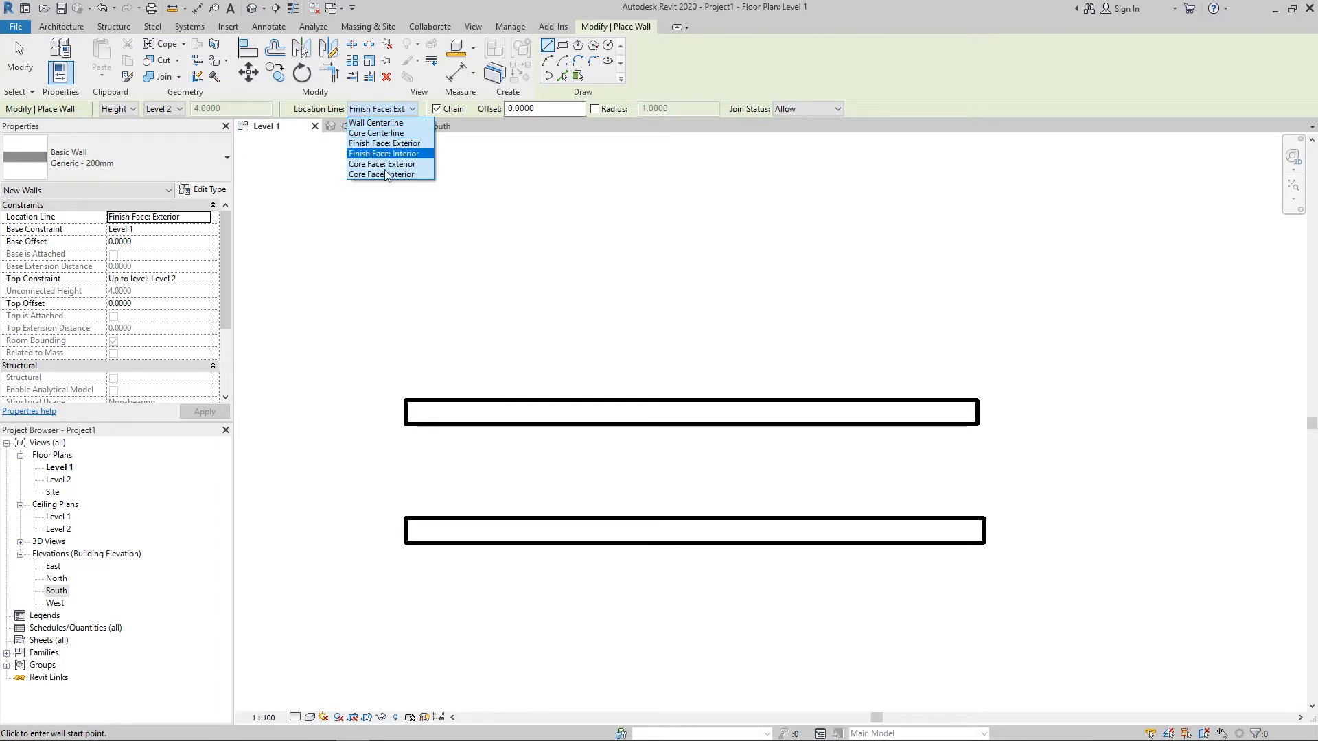
{"action": "left_click", "coordinate": [729, 454]}
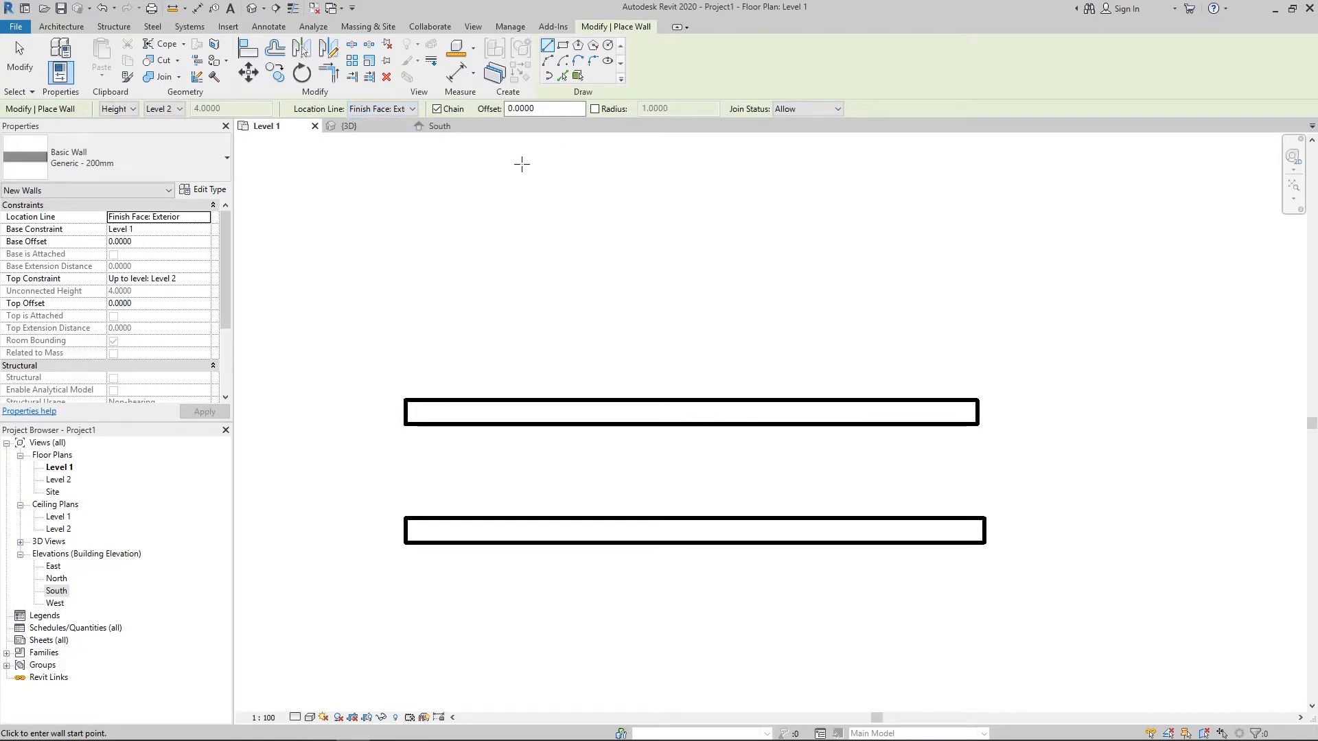
{"action": "middle_click_drag", "start_coordinate": [497, 172], "coordinate": [559, 496]}
{"action": "scroll", "coordinate": [563, 495], "scroll_direction": "up", "scroll_amount": 1}
{"action": "scroll", "coordinate": [511, 351], "scroll_direction": "down", "scroll_amount": 1}
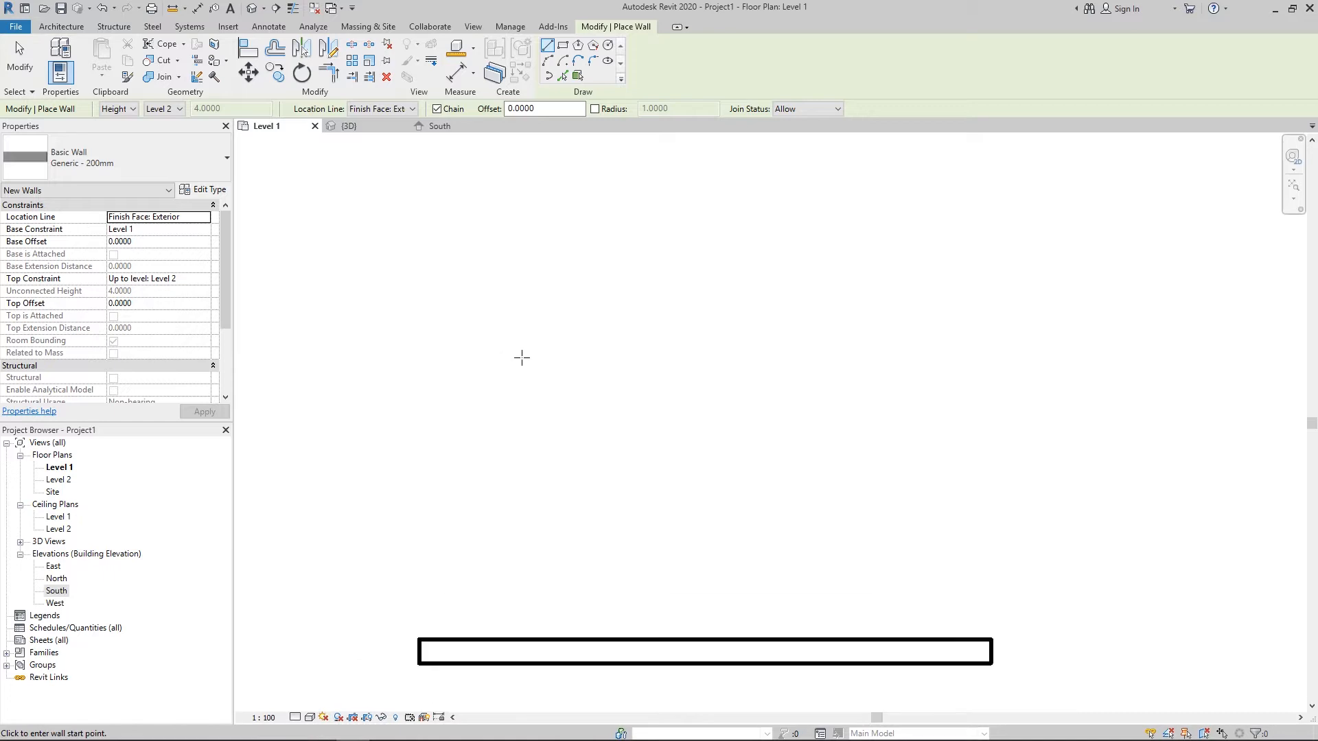
{"action": "left_click", "coordinate": [465, 345]}
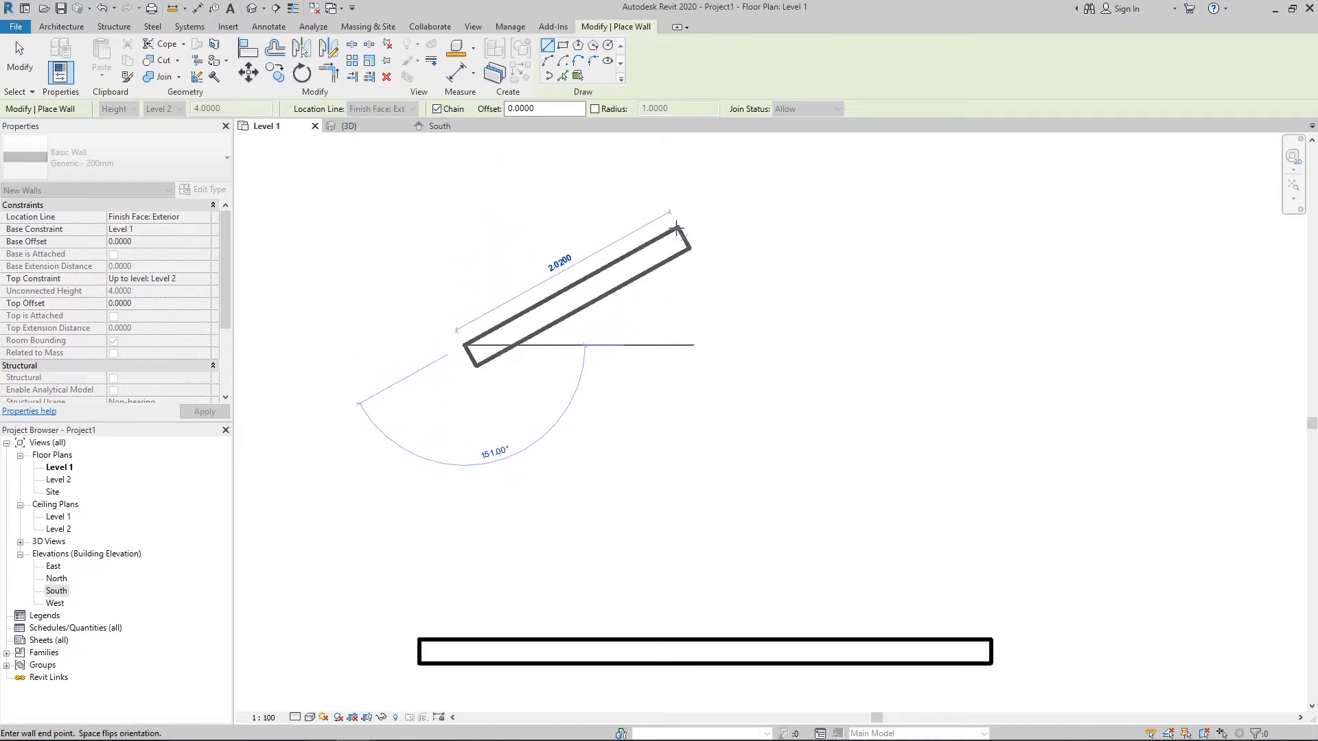
{"action": "middle_click_drag", "start_coordinate": [678, 228], "coordinate": [662, 259]}
{"action": "scroll", "coordinate": [633, 277], "scroll_direction": "up", "scroll_amount": 1}
{"action": "scroll", "coordinate": [626, 276], "scroll_direction": "down", "scroll_amount": 1}
{"action": "scroll", "coordinate": [566, 256], "scroll_direction": "up", "scroll_amount": 1}
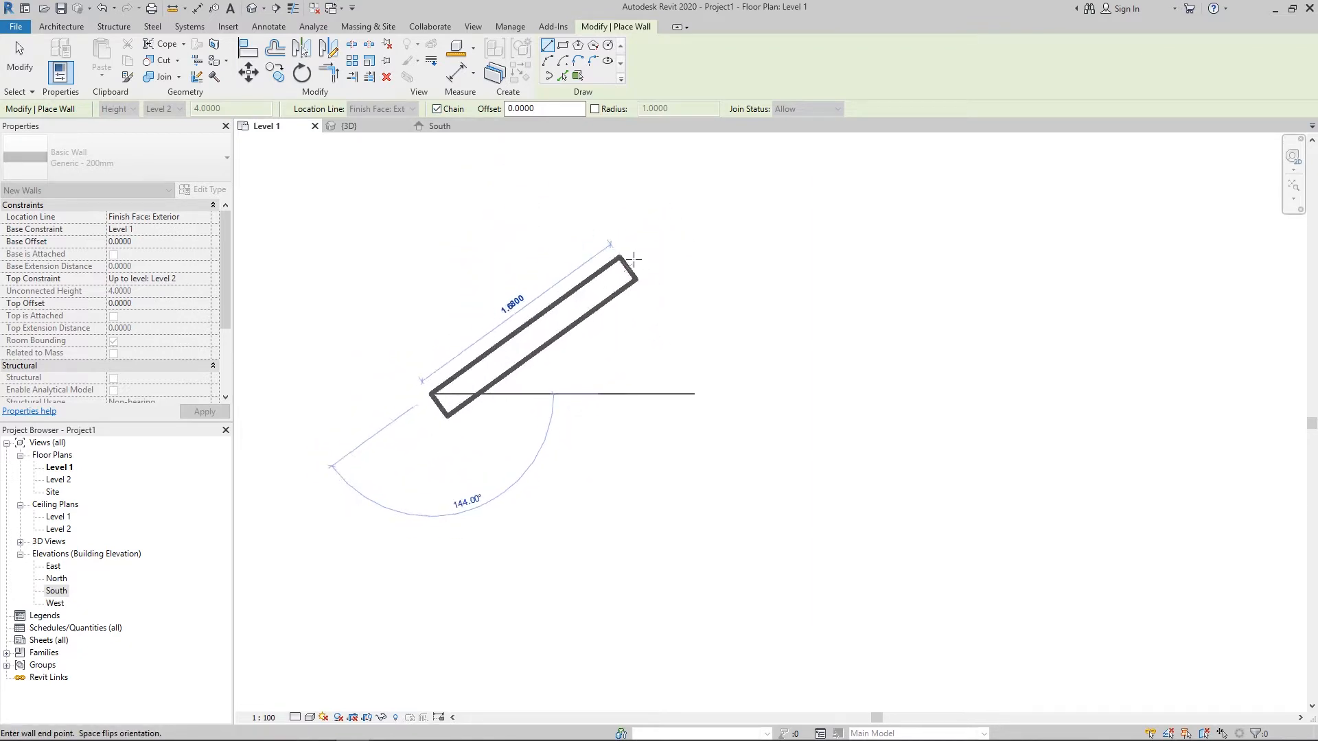
{"action": "scroll", "coordinate": [635, 260], "scroll_direction": "down", "scroll_amount": 2}
{"action": "scroll", "coordinate": [632, 263], "scroll_direction": "up", "scroll_amount": 1}
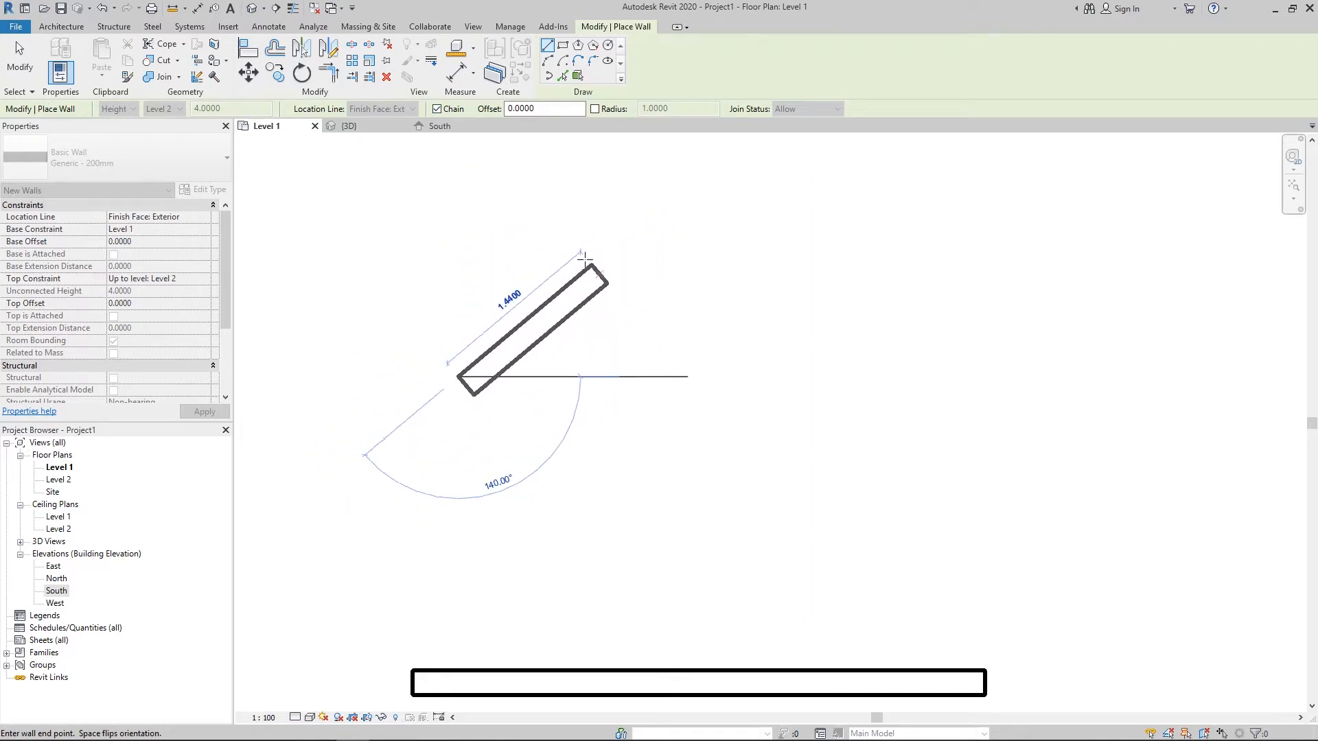
{"action": "left_click", "coordinate": [666, 222]}
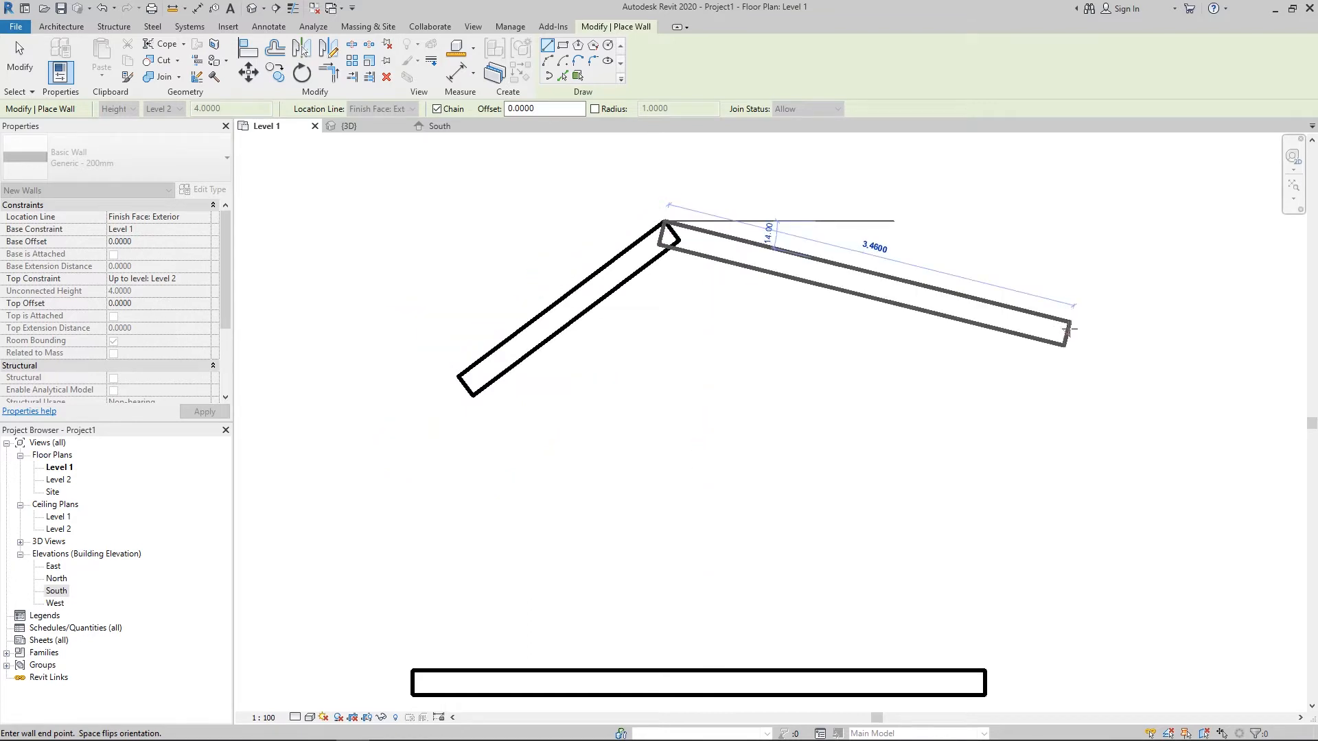
- Continue the chain with a wall about 3.73 m long and further segments, closing it into a five-sided loop
{"action": "left_click", "coordinate": [1102, 348]}
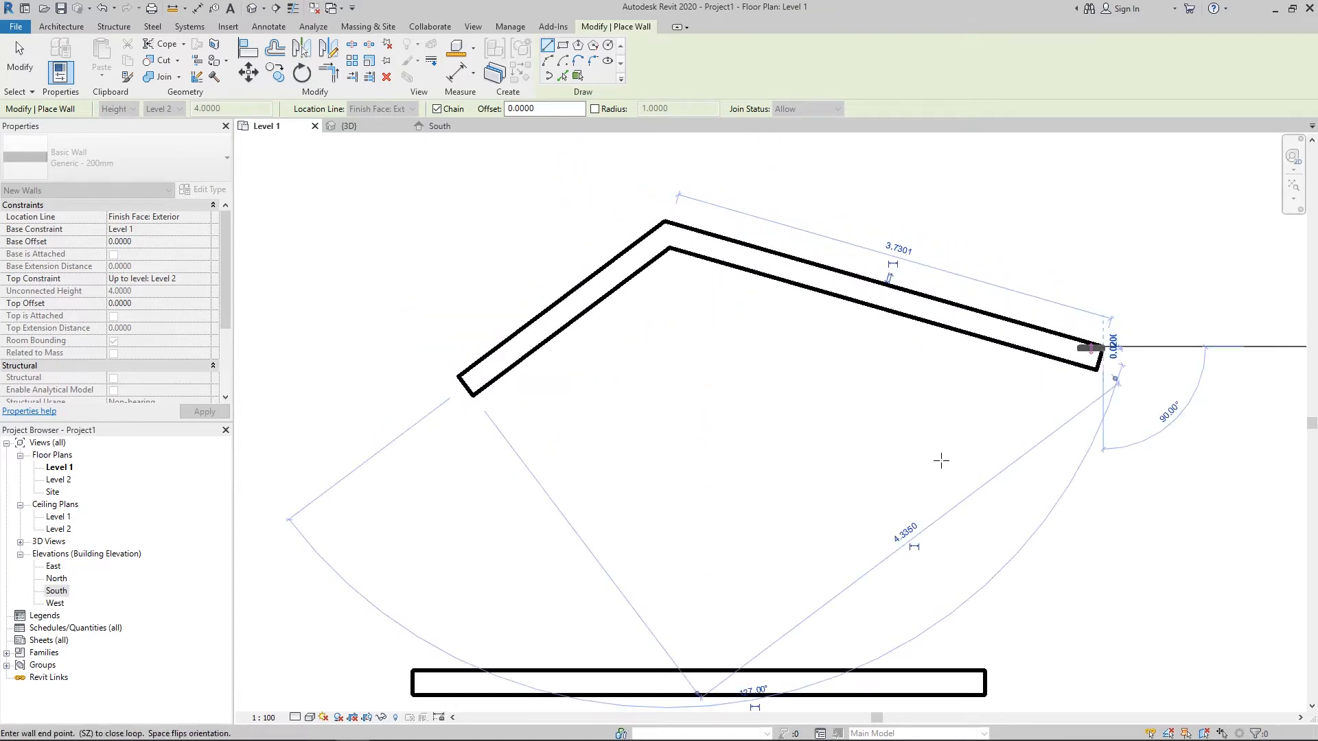
{"action": "left_click", "coordinate": [890, 513]}
{"action": "left_click", "coordinate": [486, 555]}
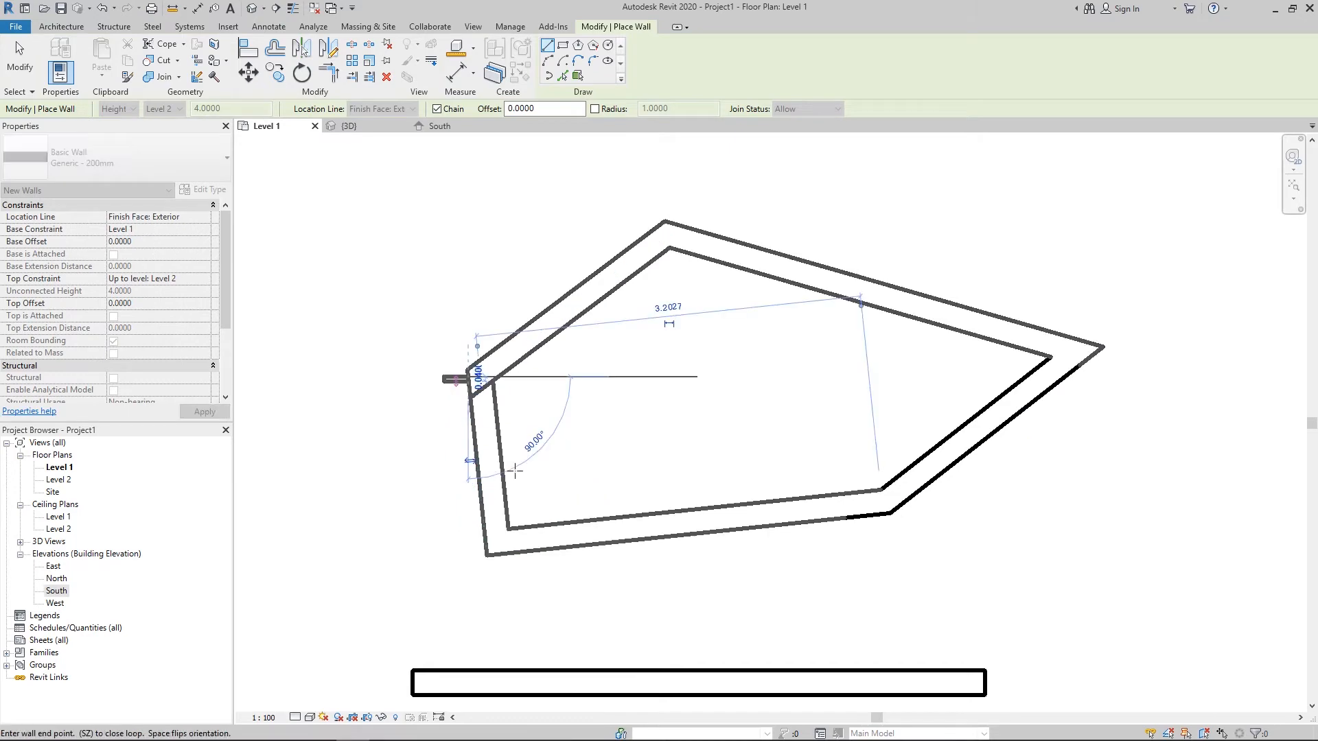
{"action": "key", "text": "s"}
{"action": "key", "text": "z"}
{"action": "key", "text": "Escape"}
{"action": "key", "text": "Escape"}
- Draw a single unchained, slightly sloping wall about 2.98 m long to the upper right of the five-sided loop
{"action": "middle_click_drag", "start_coordinate": [656, 295], "coordinate": [477, 308]}
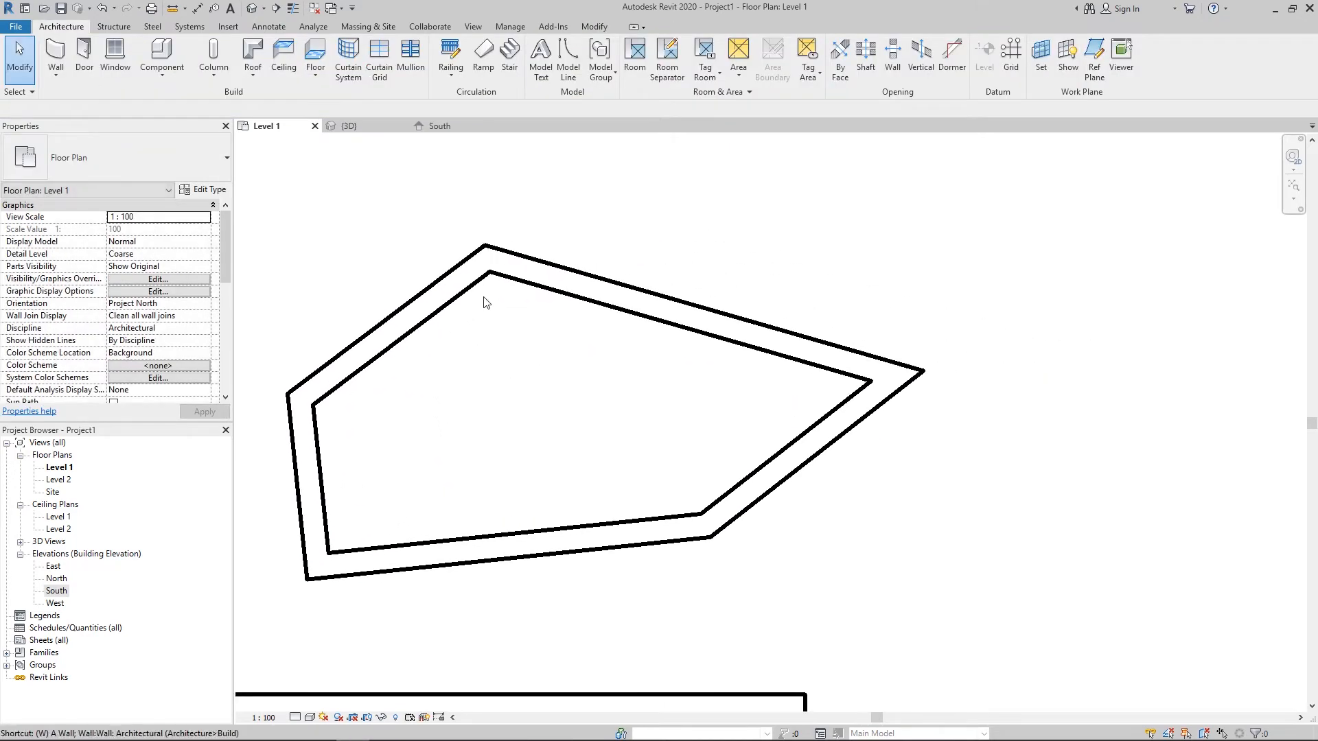
{"action": "key", "text": "a"}
{"action": "left_click", "coordinate": [438, 109]}
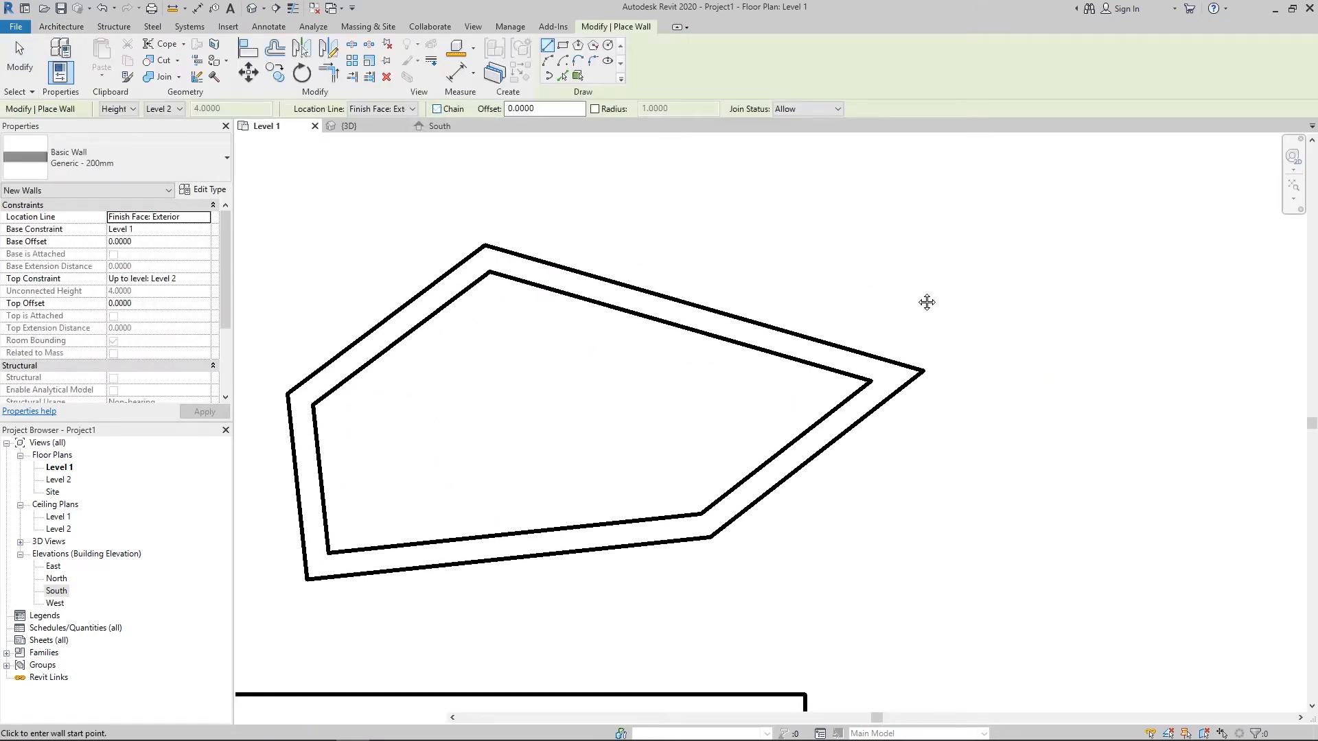
{"action": "middle_click_drag", "start_coordinate": [751, 212], "coordinate": [680, 227]}
{"action": "left_click", "coordinate": [678, 228]}
{"action": "left_click", "coordinate": [1037, 197]}
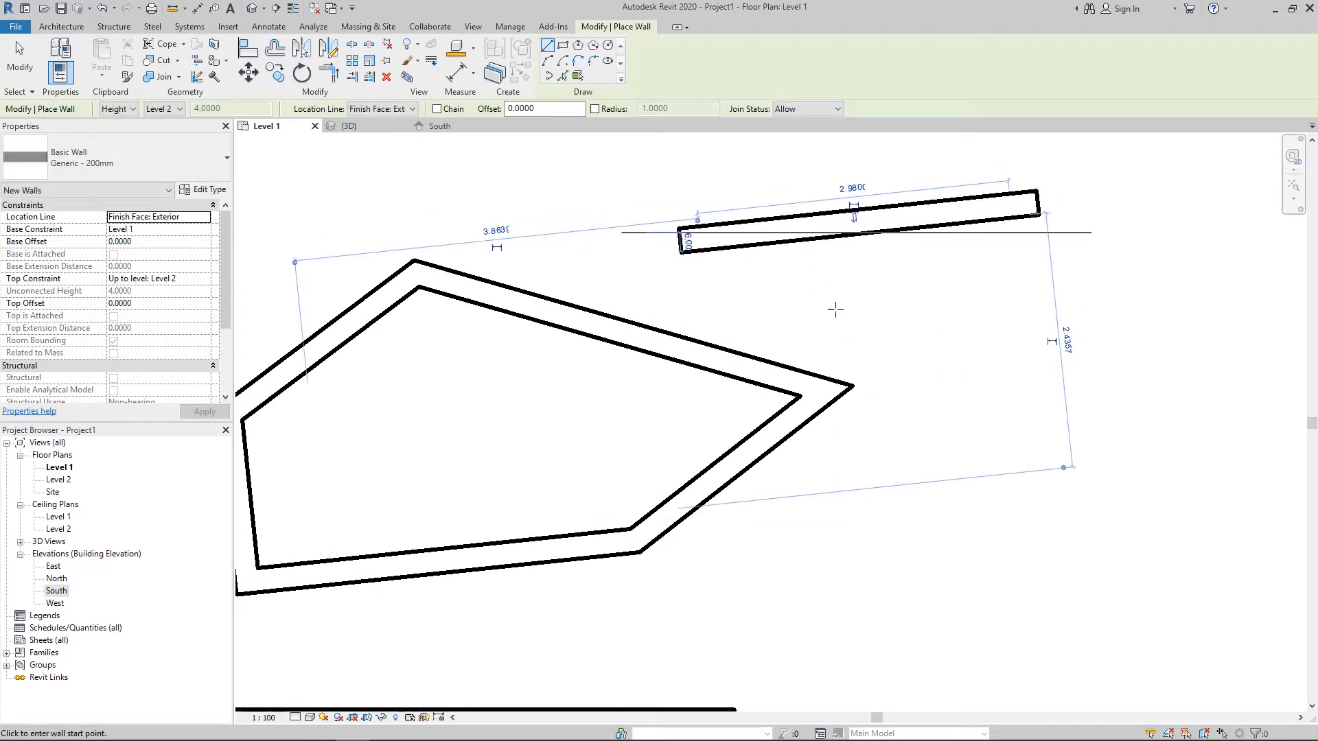
- Set the wall offset to 1 m and draw a horizontal wall about 2.72 m long to the right of the loop
{"action": "scroll", "coordinate": [836, 310], "scroll_direction": "down", "scroll_amount": 1}
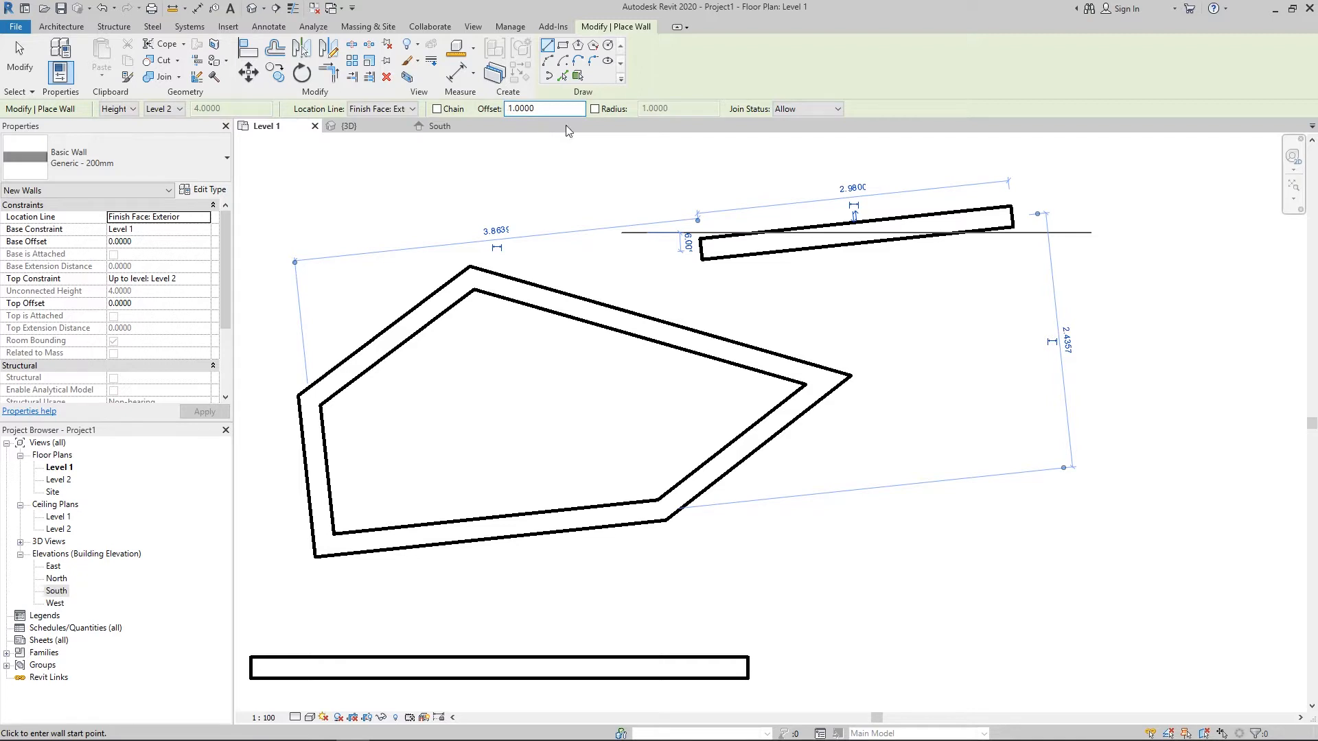
{"action": "left_click", "coordinate": [846, 499]}
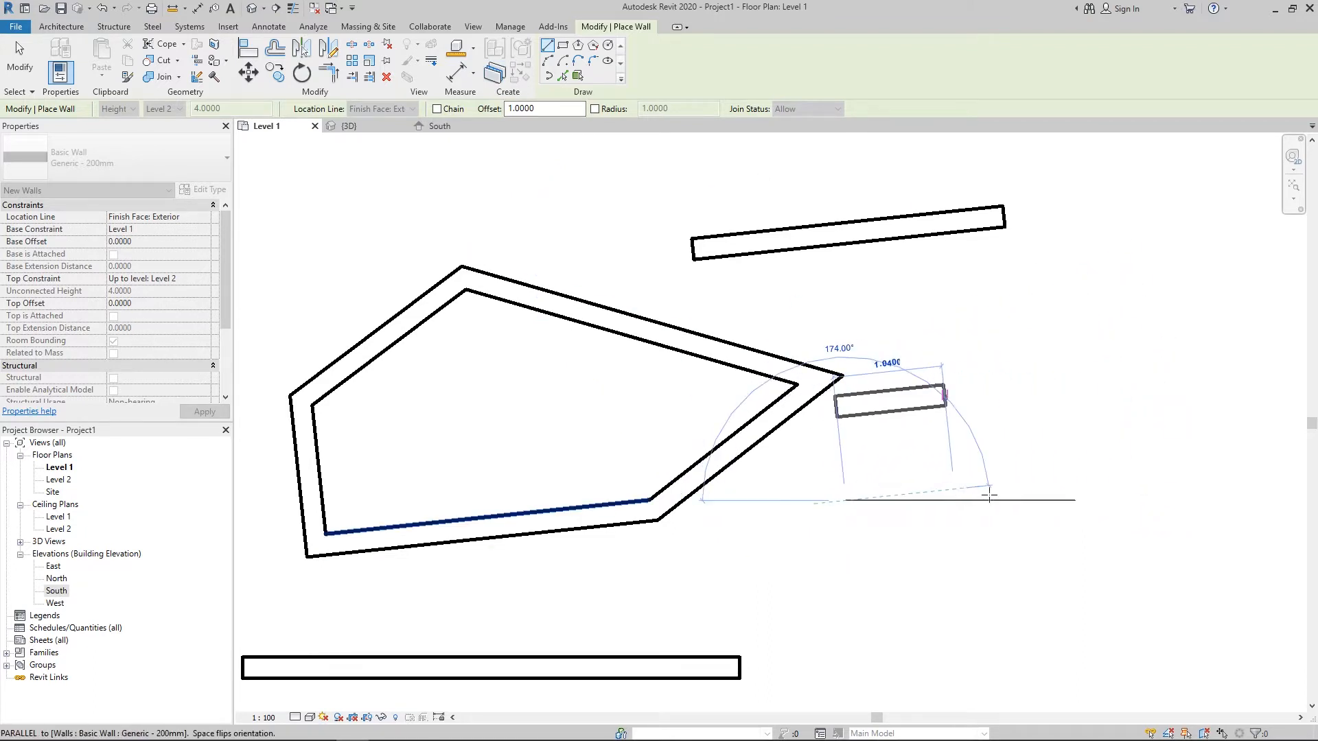
{"action": "left_click", "coordinate": [1131, 495]}
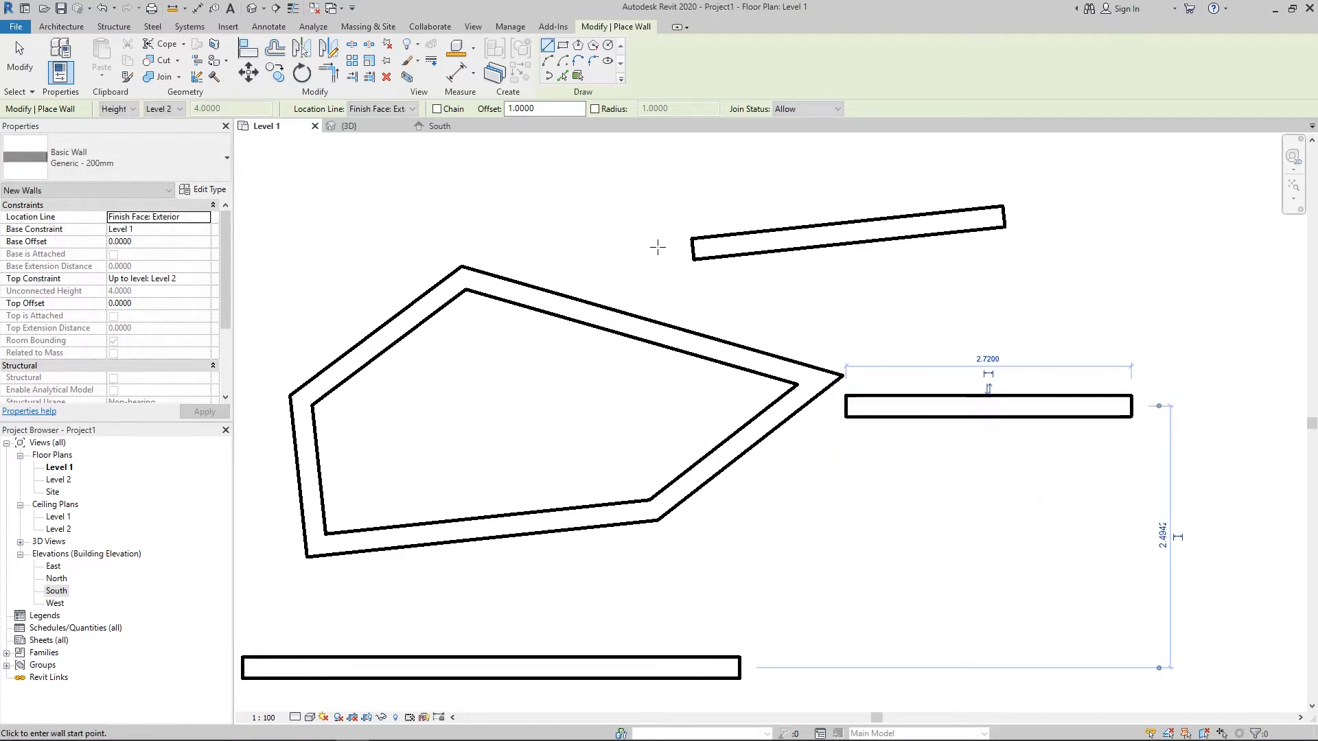
- Enable the 1 m wall radius and draw a single unchained horizontal wall about 2.64 m long below the previous one
{"action": "left_click", "coordinate": [595, 109]}
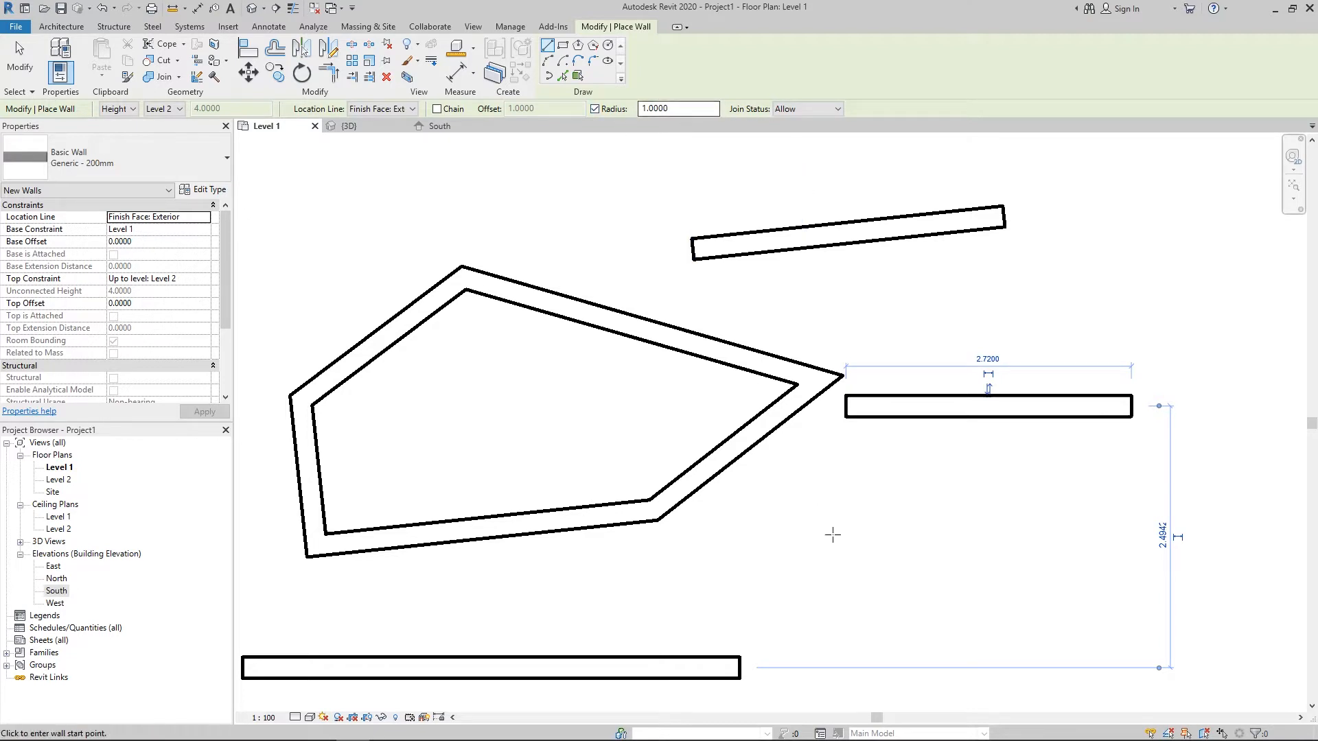
{"action": "middle_click_drag", "start_coordinate": [959, 527], "coordinate": [847, 345]}
{"action": "scroll", "coordinate": [876, 409], "scroll_direction": "up", "scroll_amount": 1}
{"action": "scroll", "coordinate": [877, 409], "scroll_direction": "down", "scroll_amount": 1}
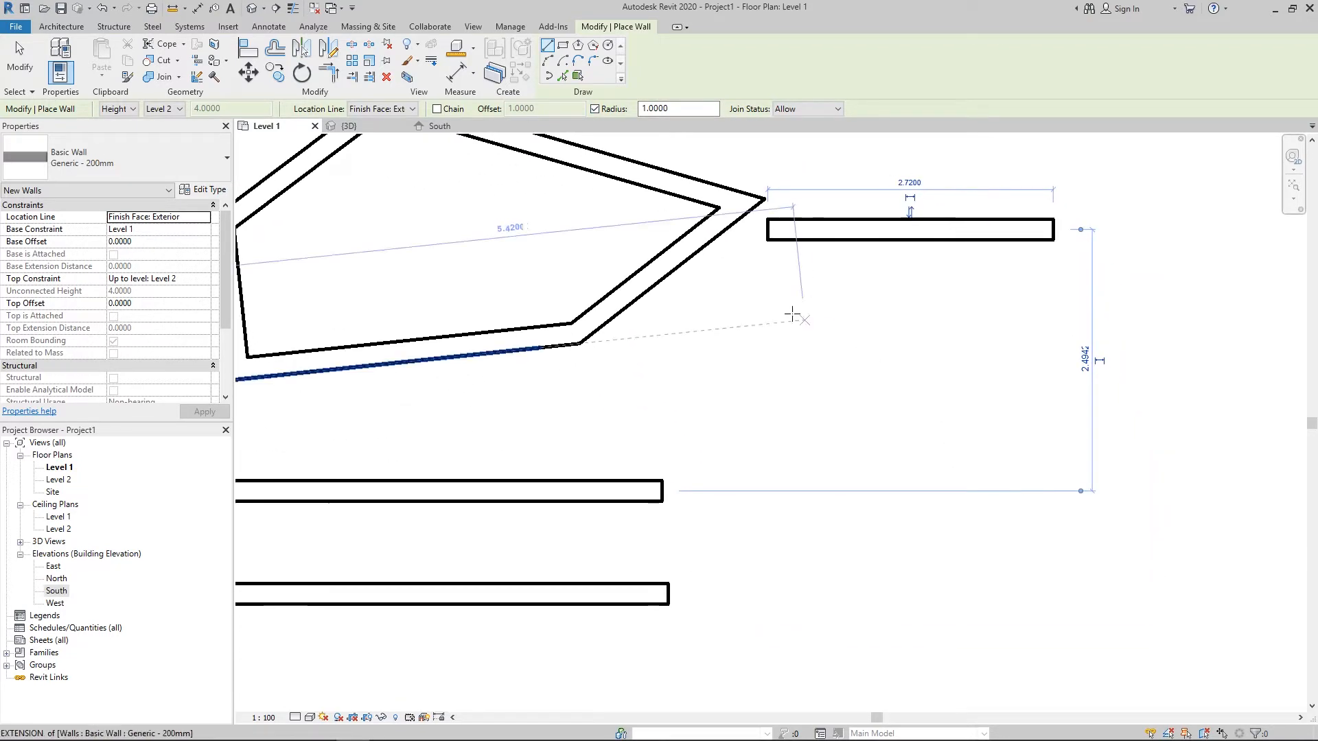
{"action": "left_click", "coordinate": [787, 355]}
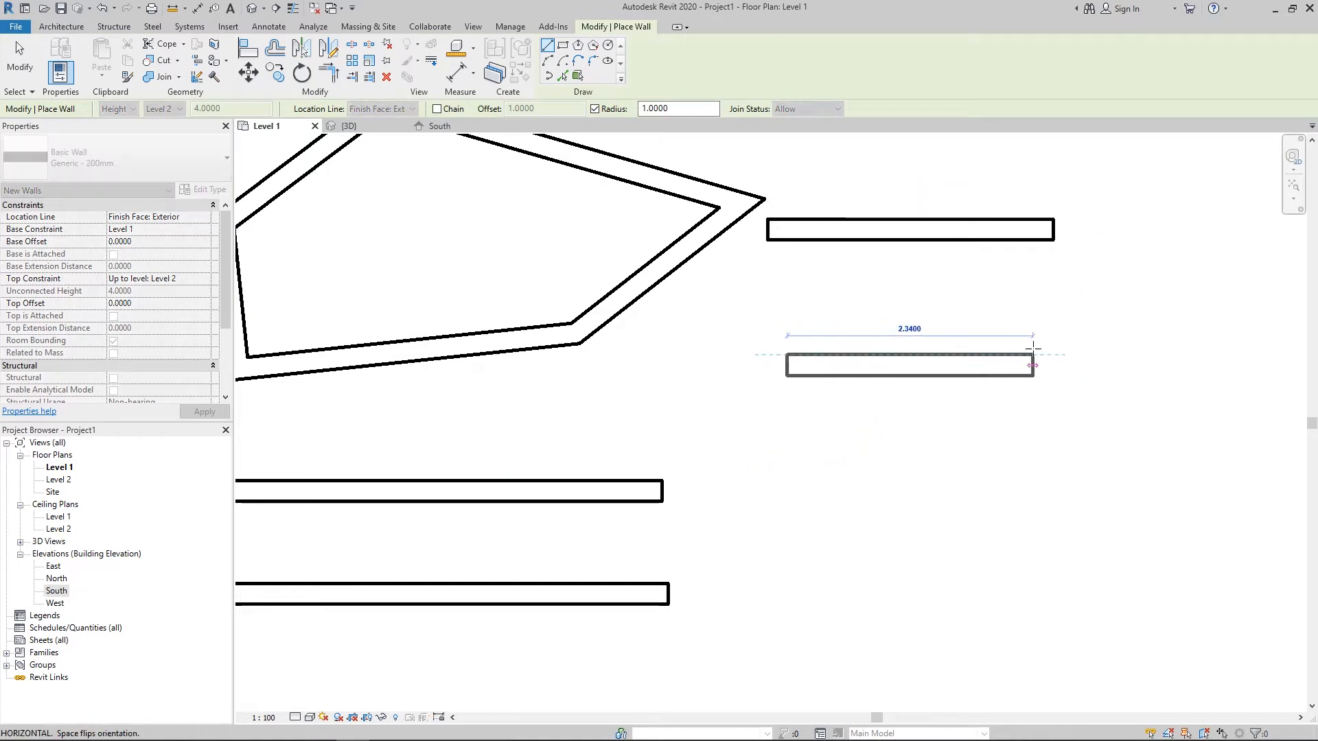
{"action": "left_click", "coordinate": [1064, 355]}
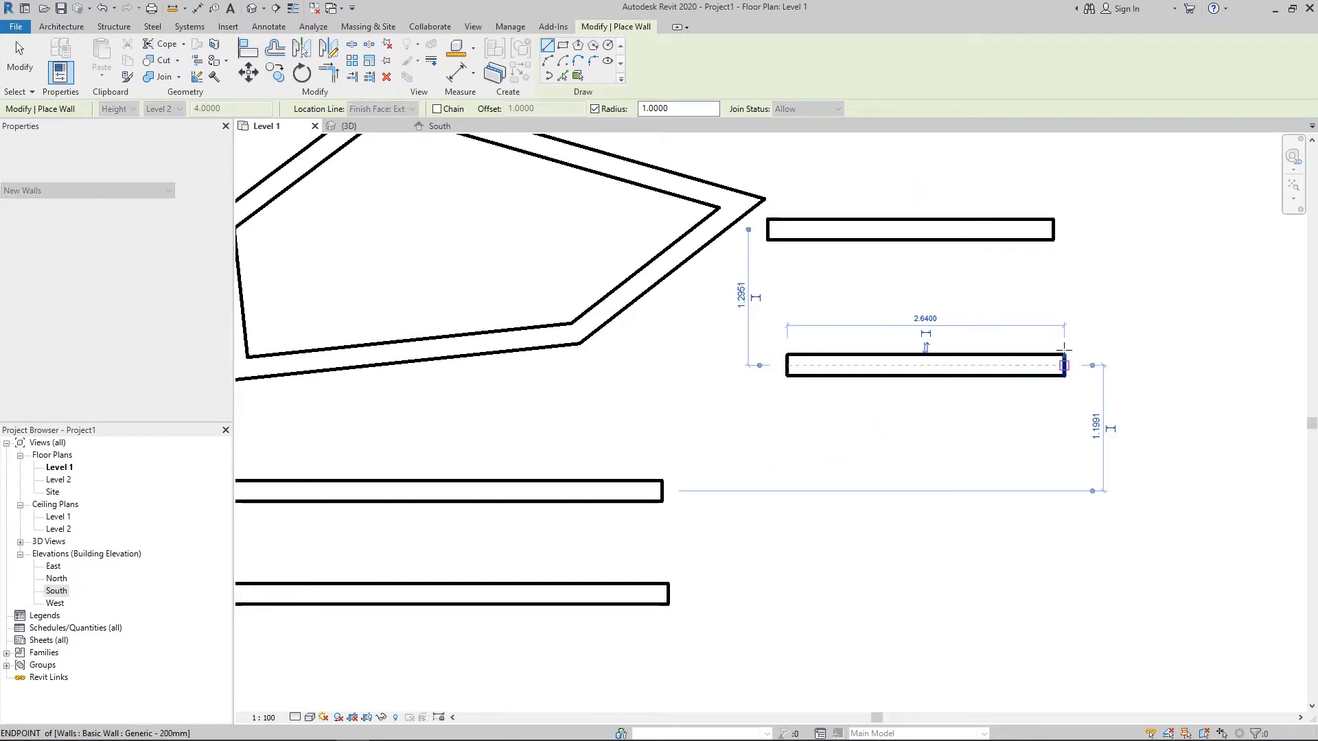
{"action": "left_click", "coordinate": [1063, 551]}
{"action": "key", "text": "Escape"}
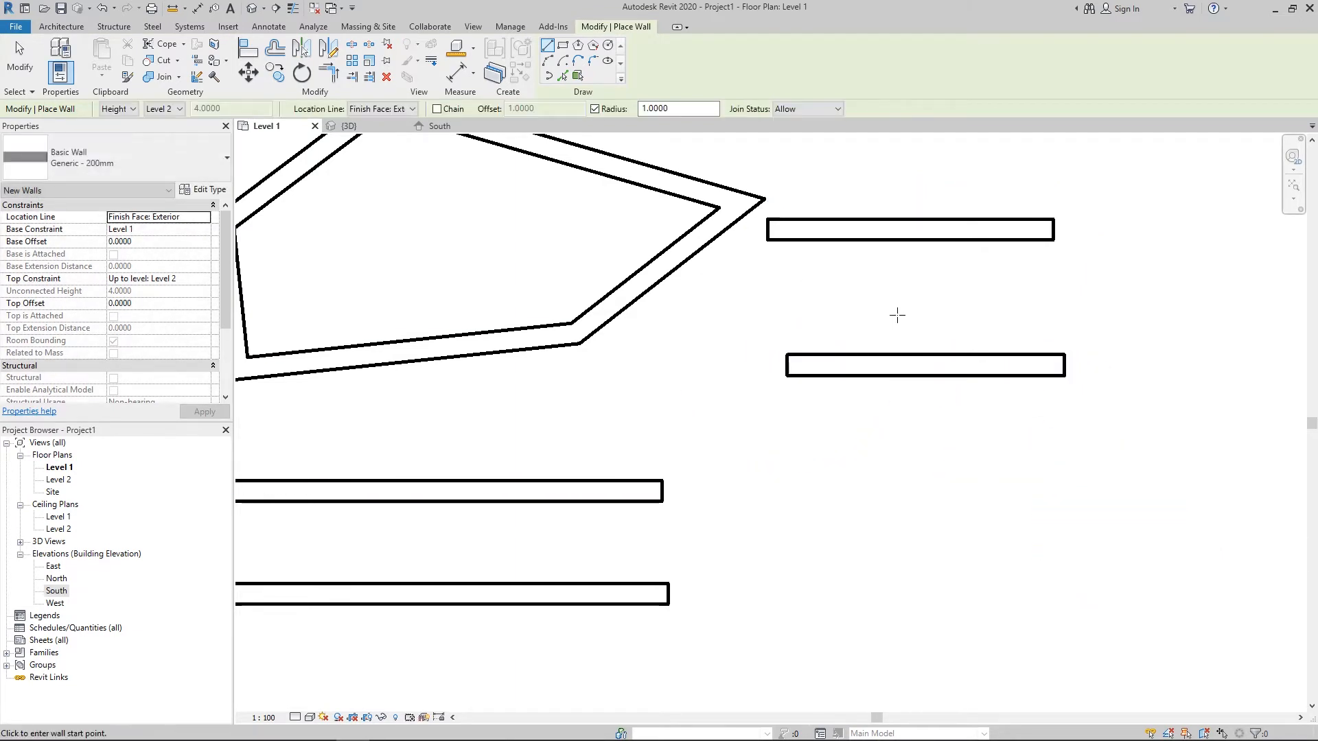
- Enable chaining and draw a horizontal wall about 2.64 m long that turns down through a 1 m radius corner into a vertical wall
{"action": "left_click", "coordinate": [436, 108]}
{"action": "middle_click_drag", "start_coordinate": [914, 424], "coordinate": [847, 330]}
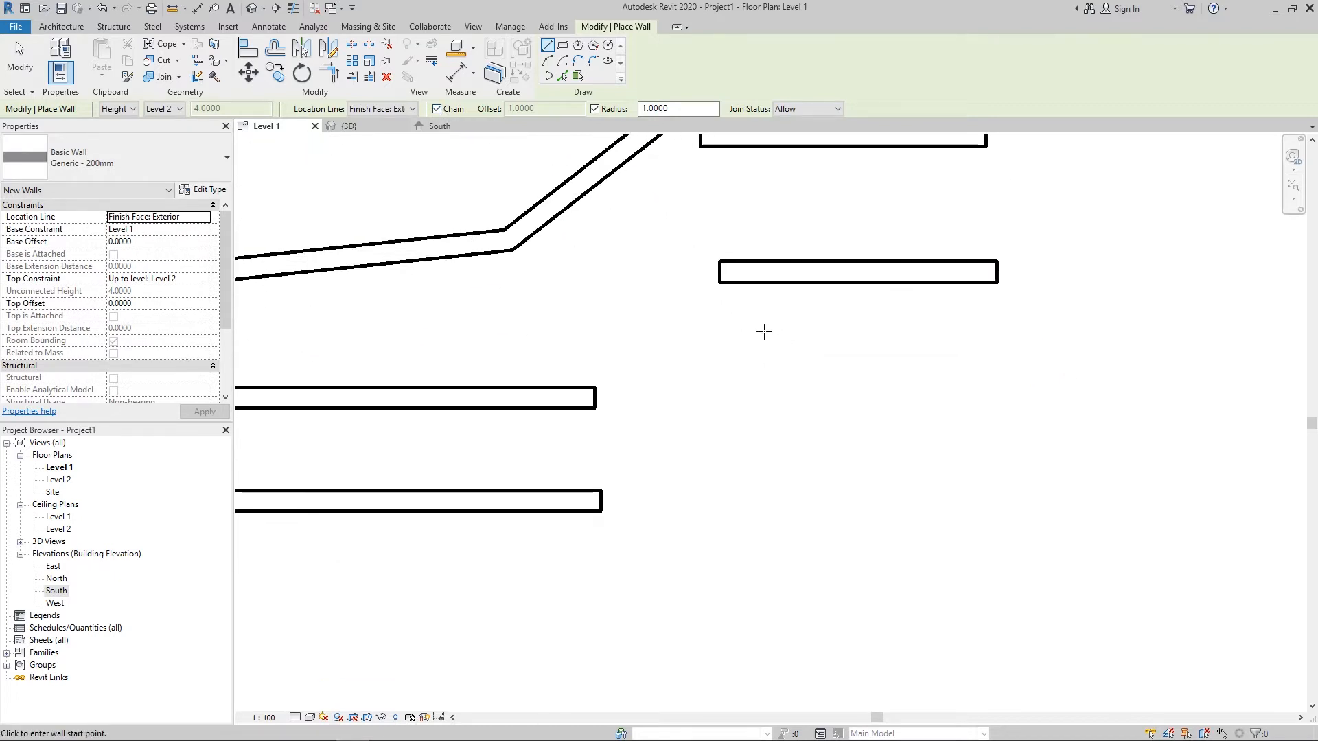
{"action": "left_click", "coordinate": [720, 383]}
{"action": "left_click", "coordinate": [997, 383]}
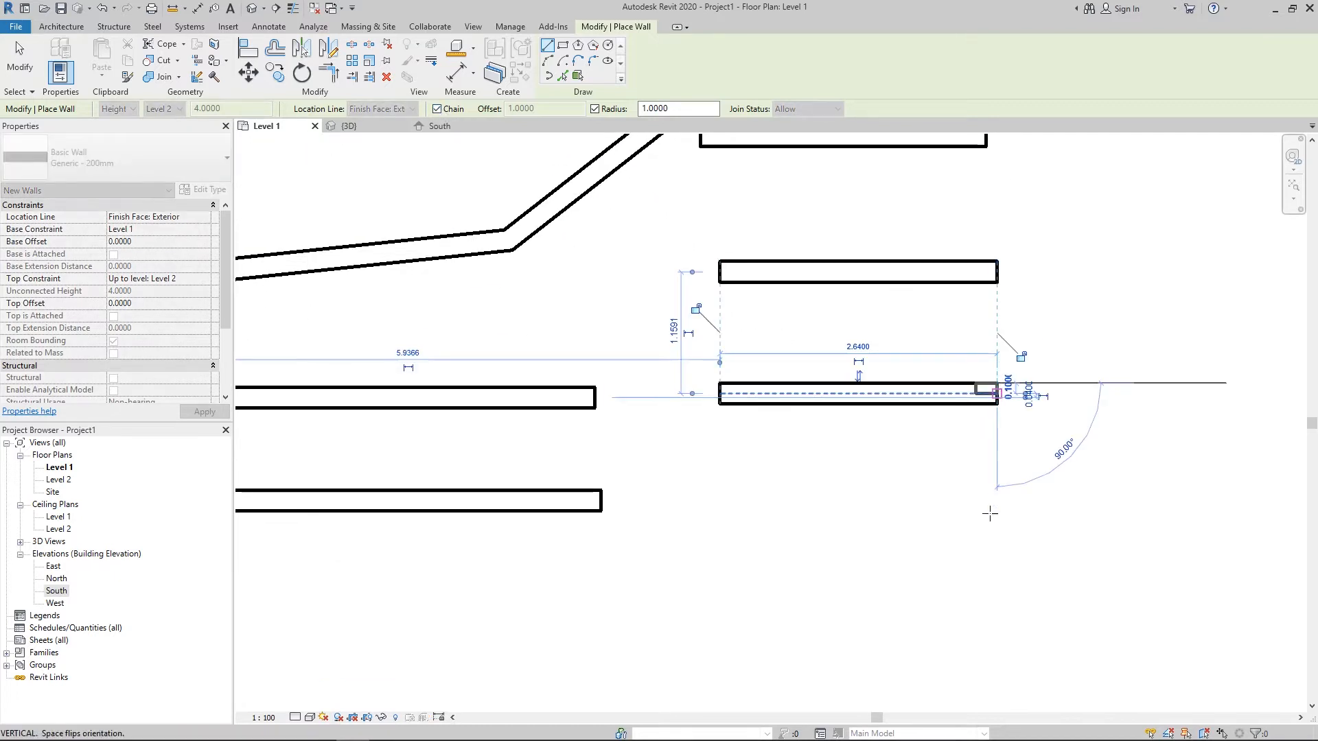
{"action": "left_click", "coordinate": [997, 591]}
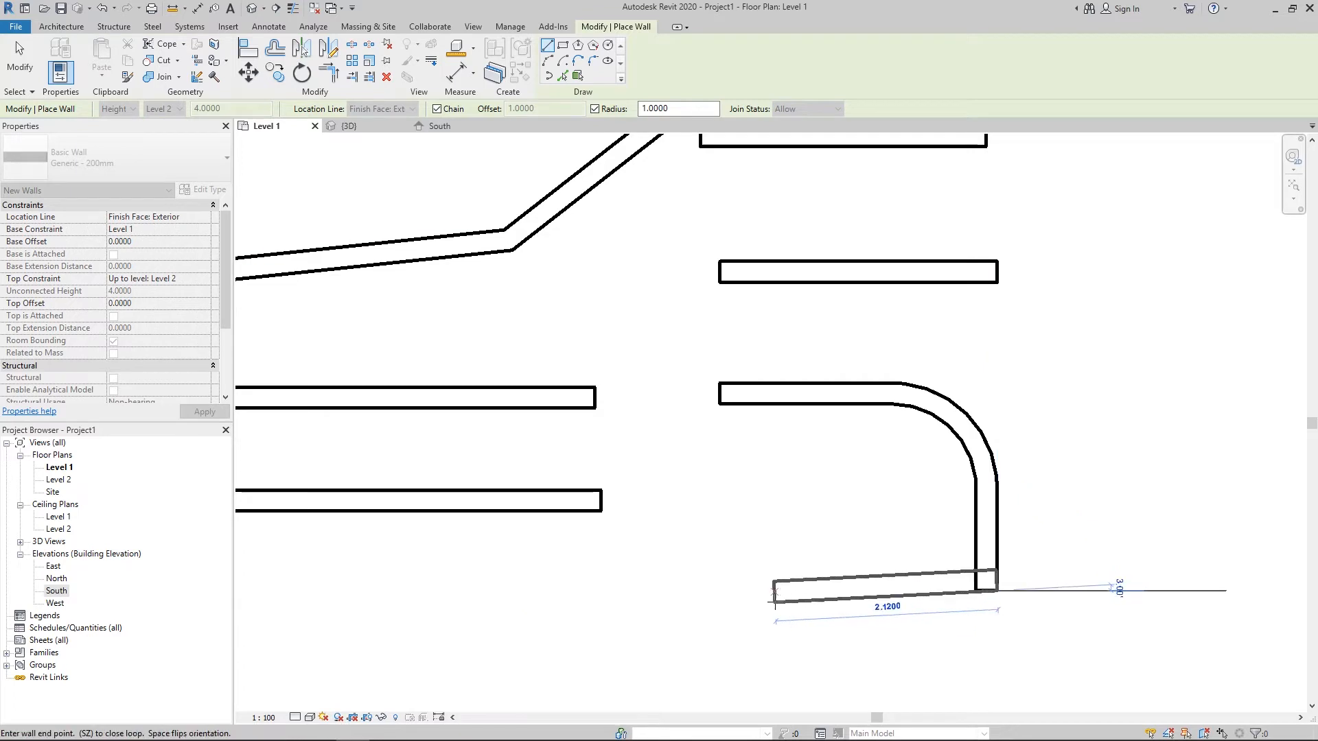
- Try to continue the chain with a horizontal segment back to the left from the vertical wall's lower end, cancelling the radius error
{"action": "left_click", "coordinate": [719, 591]}
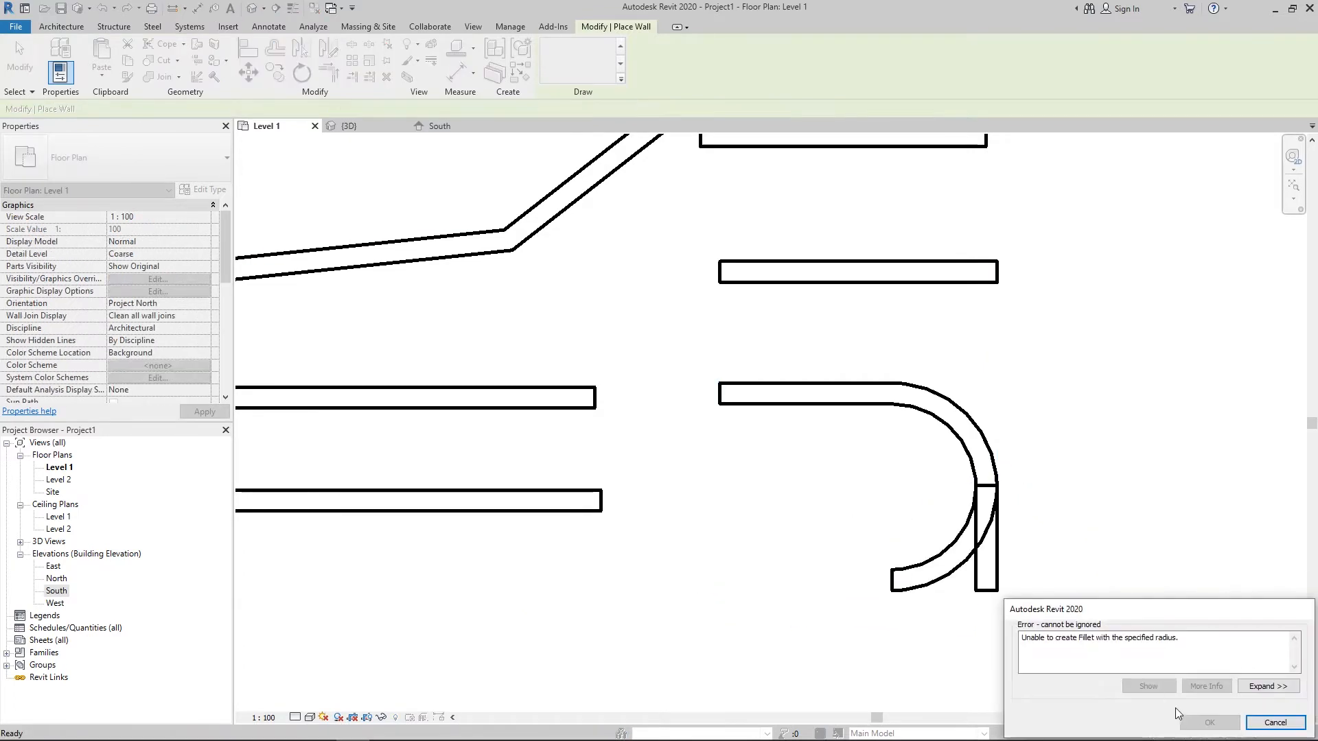
{"action": "middle_click_drag", "start_coordinate": [1013, 445], "coordinate": [1004, 442]}
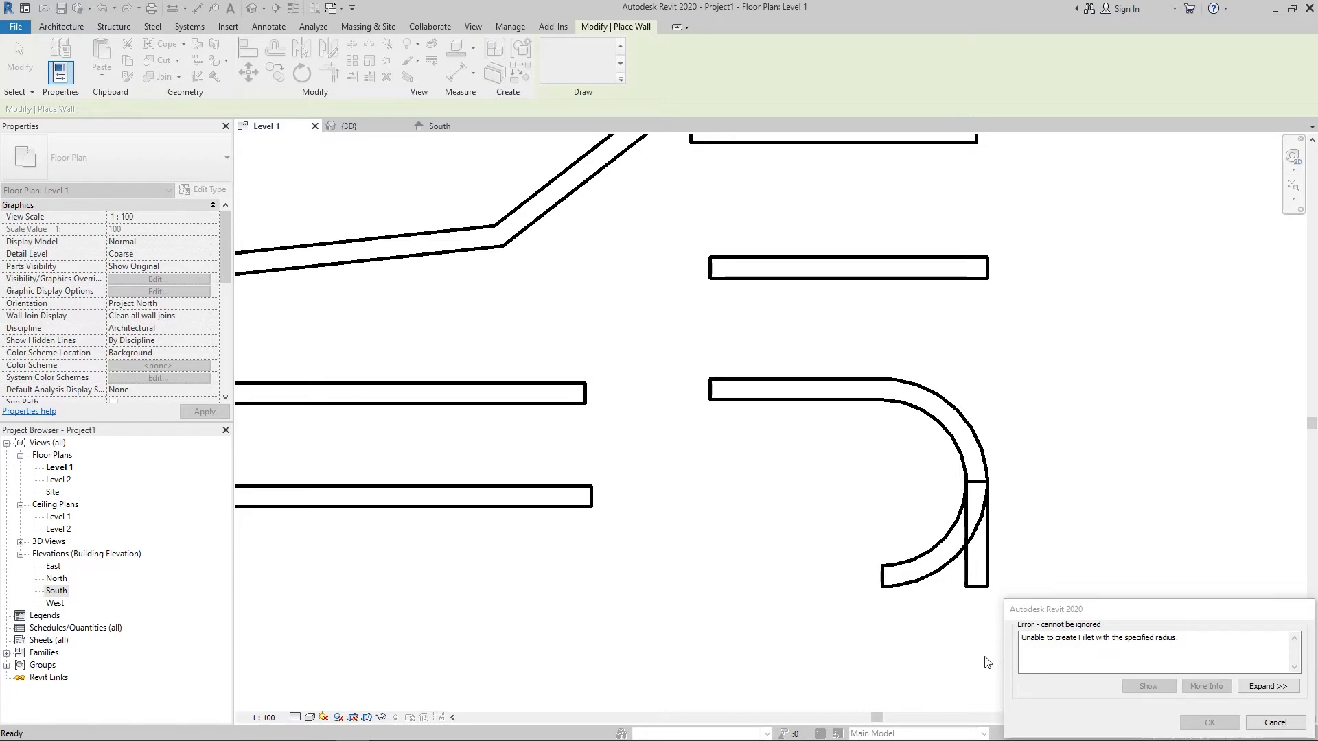
{"action": "left_click_drag", "start_coordinate": [1113, 628], "coordinate": [1046, 589]}
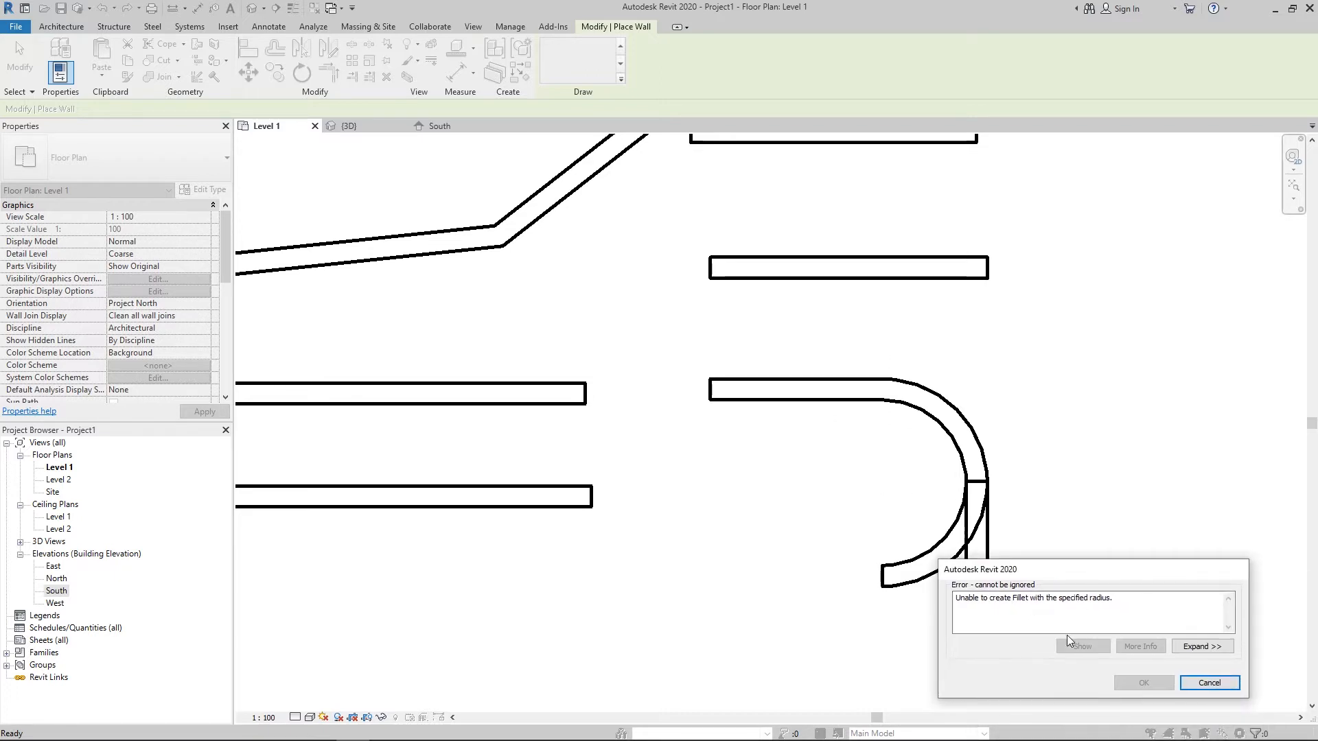
{"action": "left_click", "coordinate": [1189, 683]}
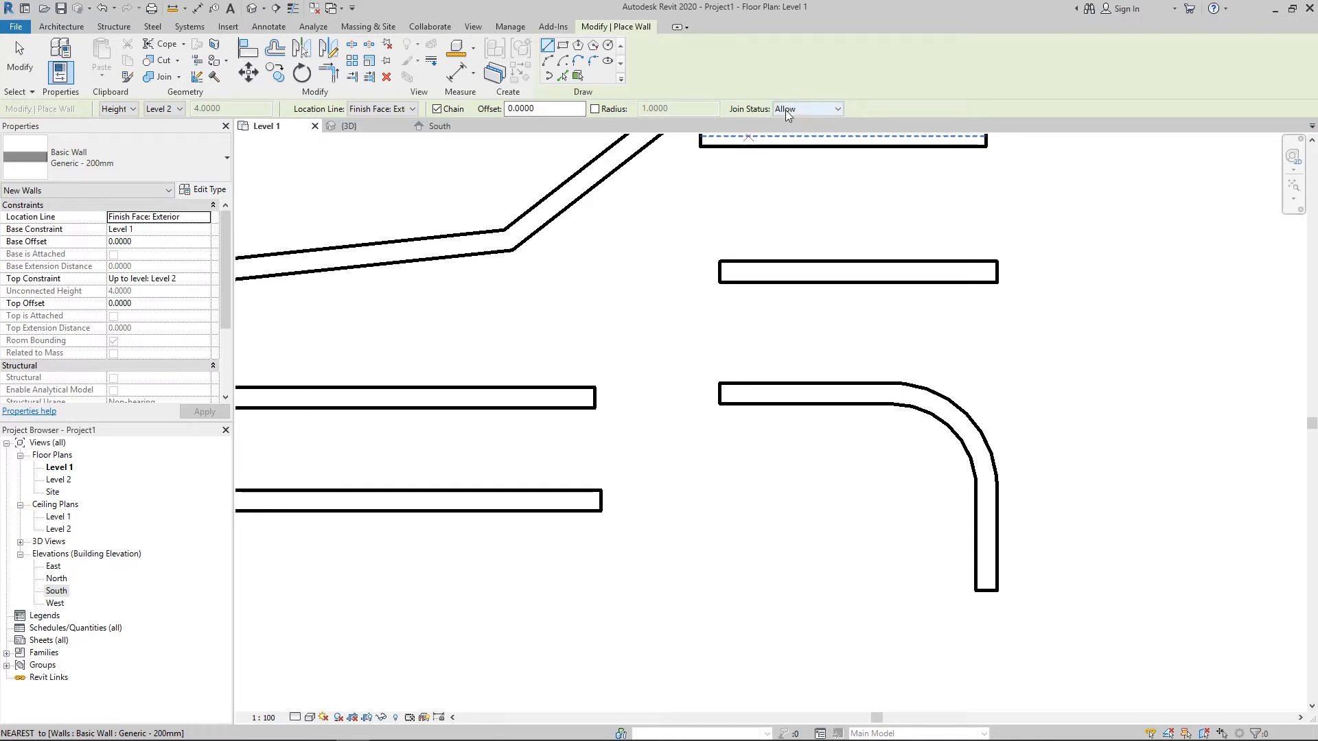
- Set Join Status to Disallow and draw a vertical wall about 0.84 m long downward from the upper horizontal wall, near its right end
{"action": "left_click", "coordinate": [785, 110]}
{"action": "left_click", "coordinate": [802, 110]}
{"action": "scroll", "coordinate": [868, 285], "scroll_direction": "up", "scroll_amount": 1}
{"action": "middle_click_drag", "start_coordinate": [856, 210], "coordinate": [832, 276]}
{"action": "scroll", "coordinate": [832, 276], "scroll_direction": "down", "scroll_amount": 1}
{"action": "scroll", "coordinate": [798, 204], "scroll_direction": "up", "scroll_amount": 1}
{"action": "scroll", "coordinate": [820, 265], "scroll_direction": "up", "scroll_amount": 2}
{"action": "scroll", "coordinate": [838, 241], "scroll_direction": "down", "scroll_amount": 2}
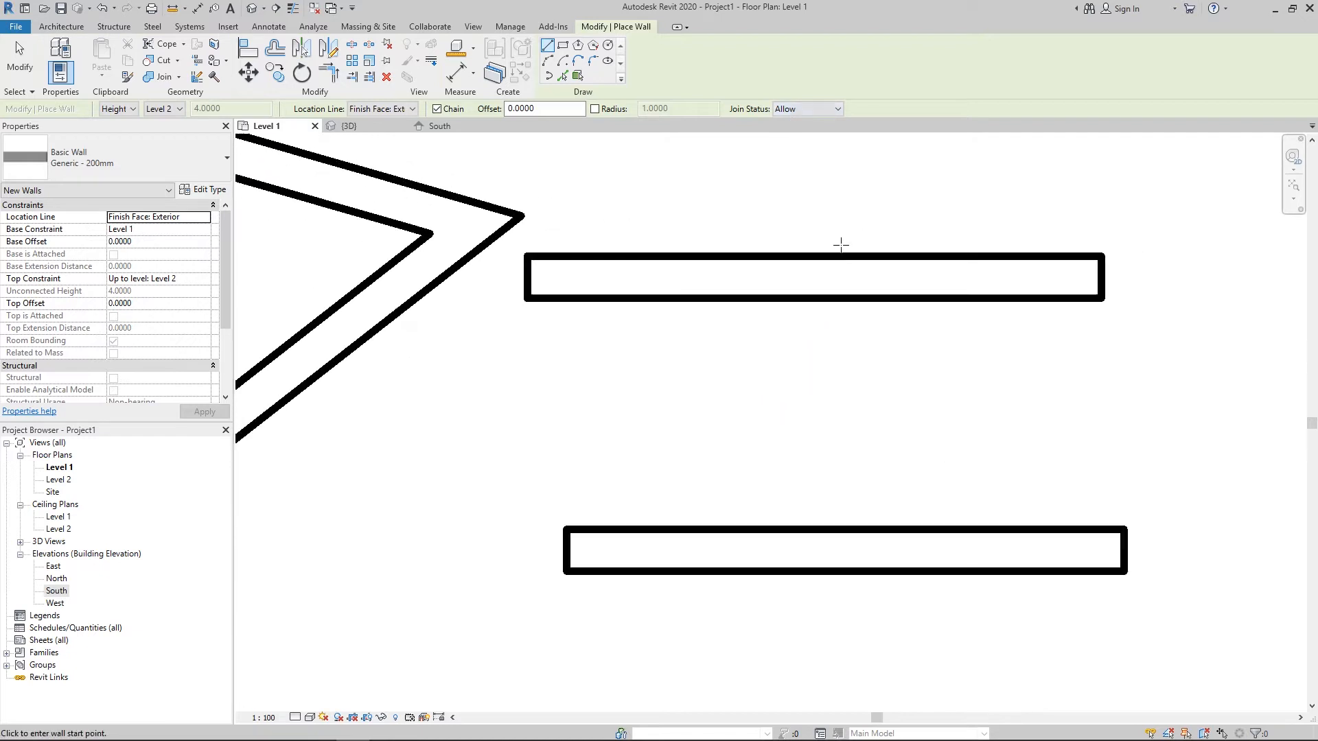
{"action": "left_click", "coordinate": [814, 110]}
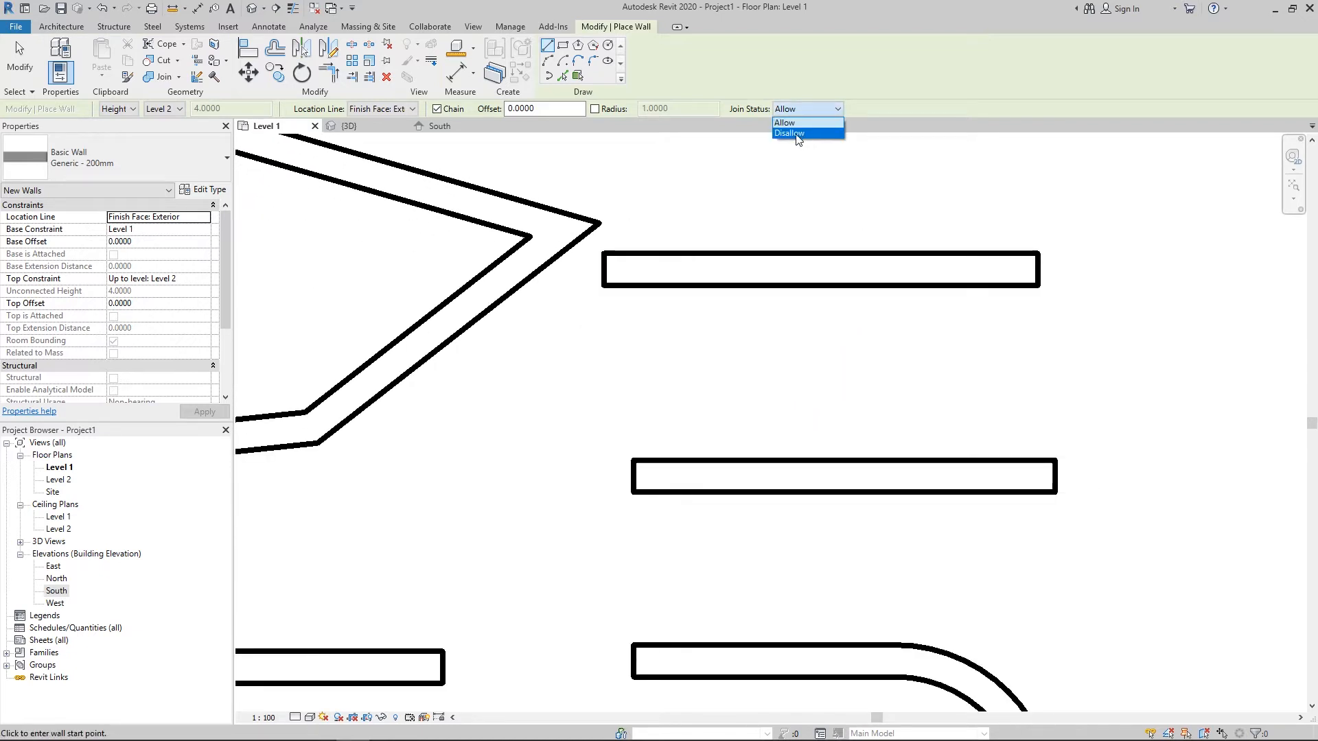
{"action": "left_click", "coordinate": [802, 133]}
{"action": "left_click", "coordinate": [952, 268]}
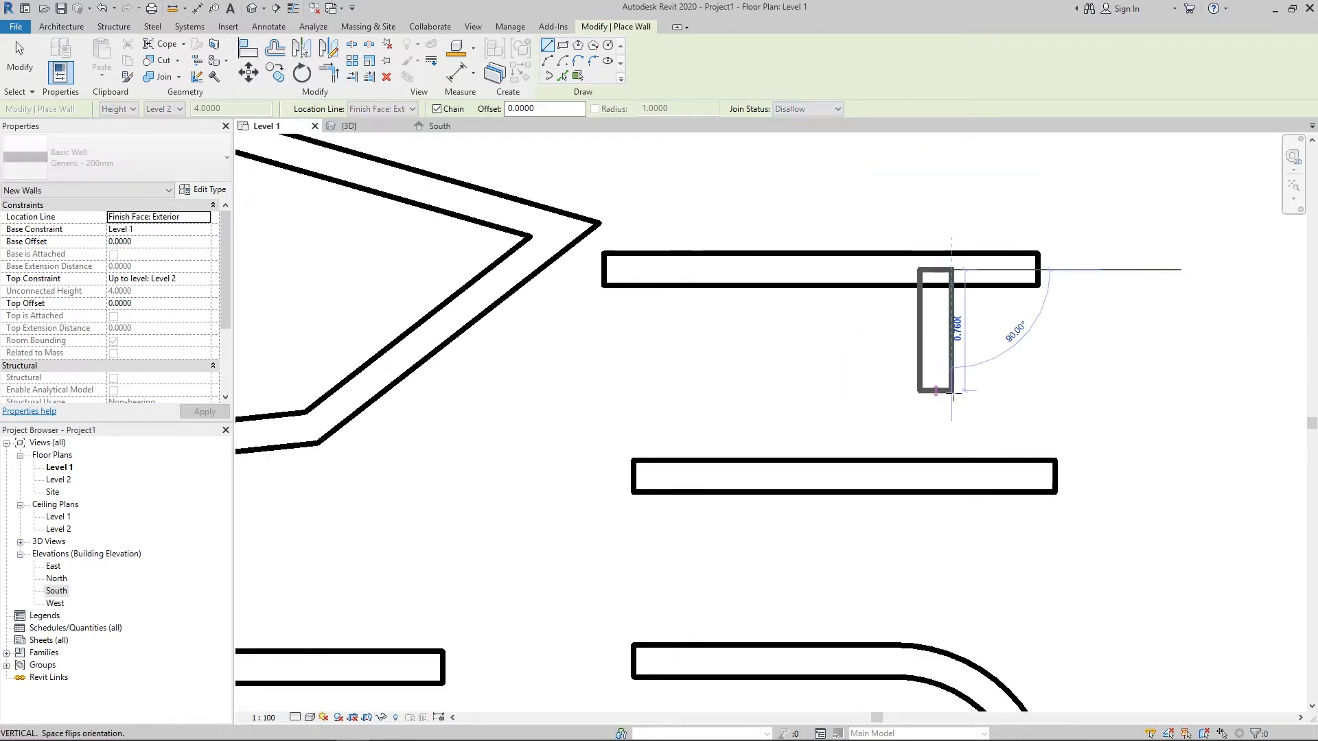
{"action": "left_click", "coordinate": [953, 405]}
{"action": "key", "text": "Escape"}
{"action": "key", "text": "Escape"}
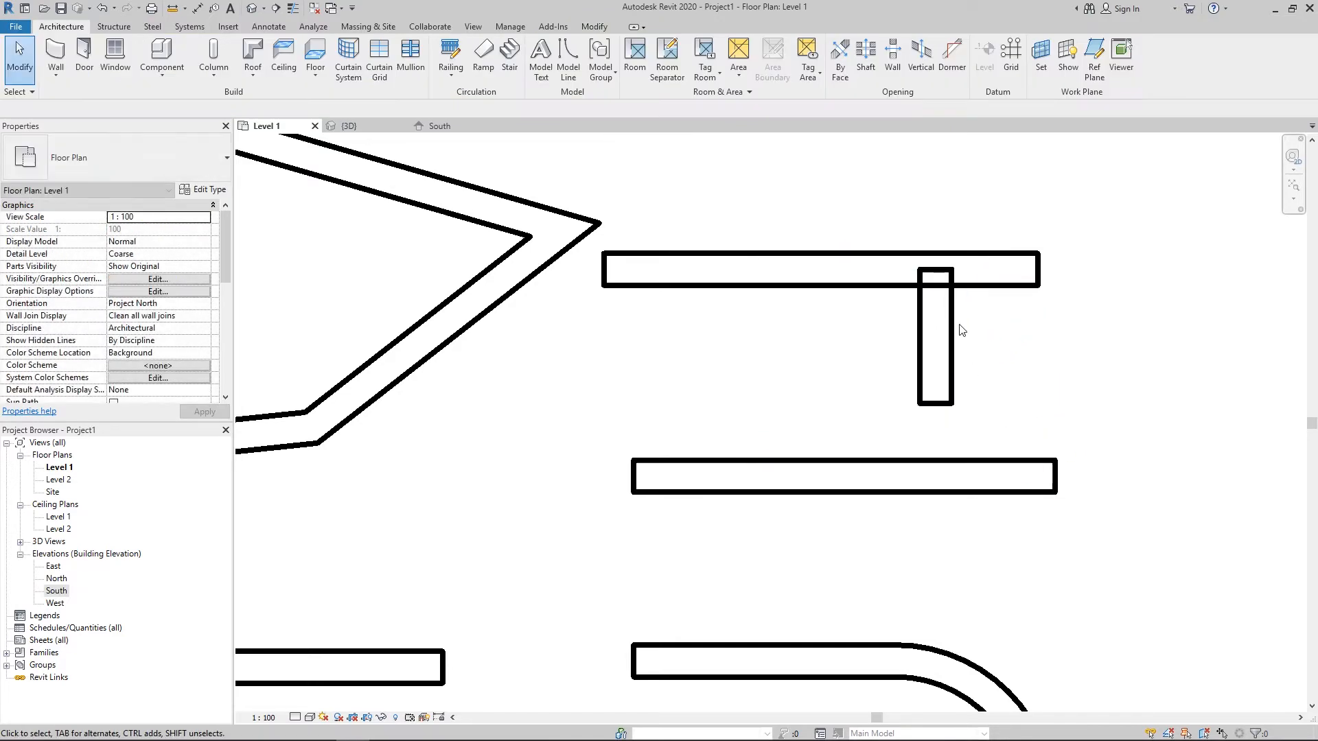
{"action": "scroll", "coordinate": [959, 275], "scroll_direction": "up", "scroll_amount": 2}
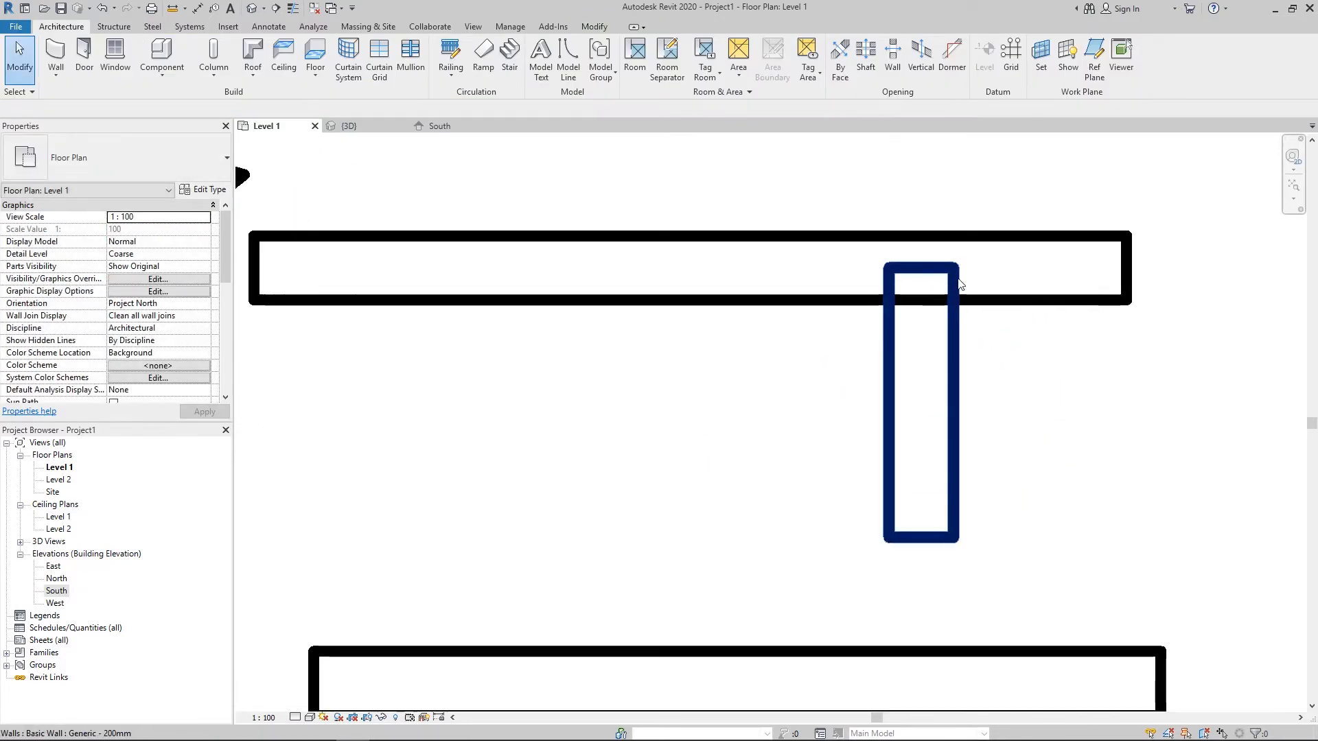
{"action": "left_click", "coordinate": [956, 328]}
{"action": "left_click", "coordinate": [1054, 360]}
{"action": "scroll", "coordinate": [754, 274], "scroll_direction": "down", "scroll_amount": 1}
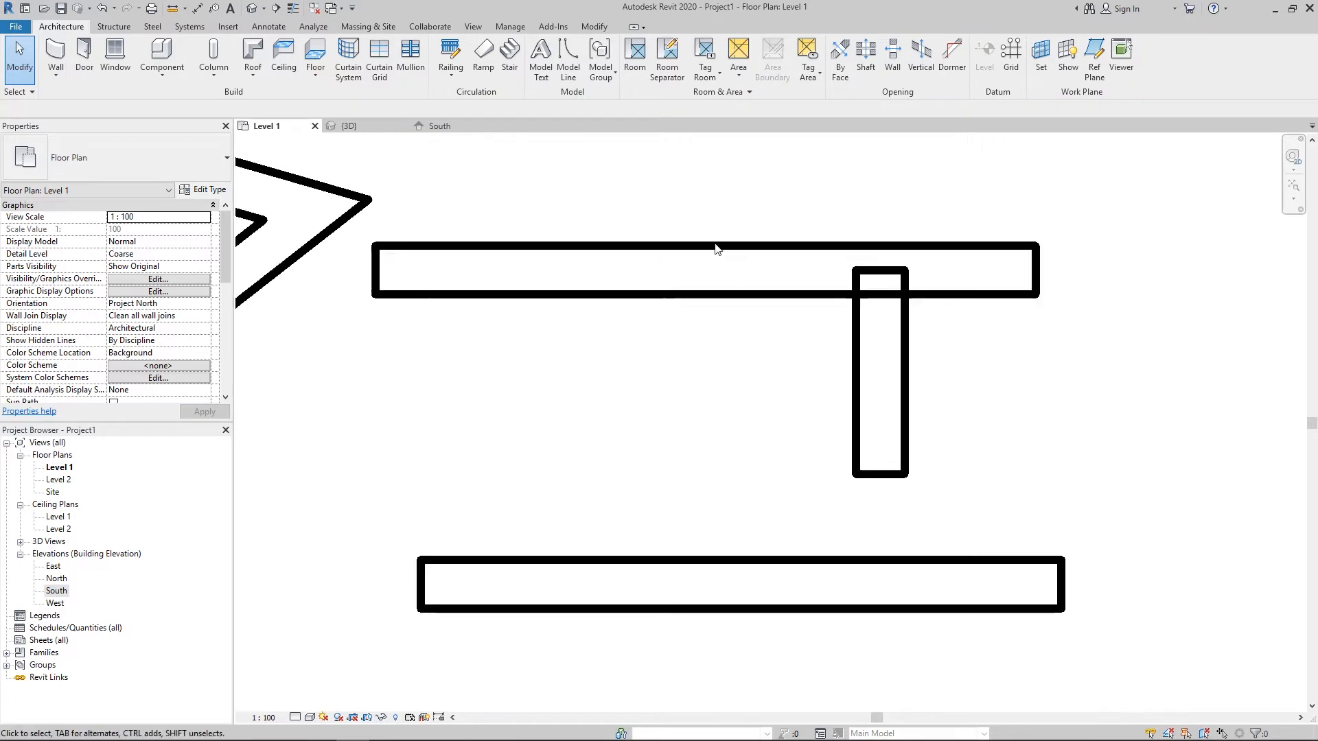
- Set Join Status to Allow and draw a vertical wall about 0.80 m long downward from the left part of the same horizontal wall
{"action": "key", "text": "w"}
{"action": "key", "text": "a"}
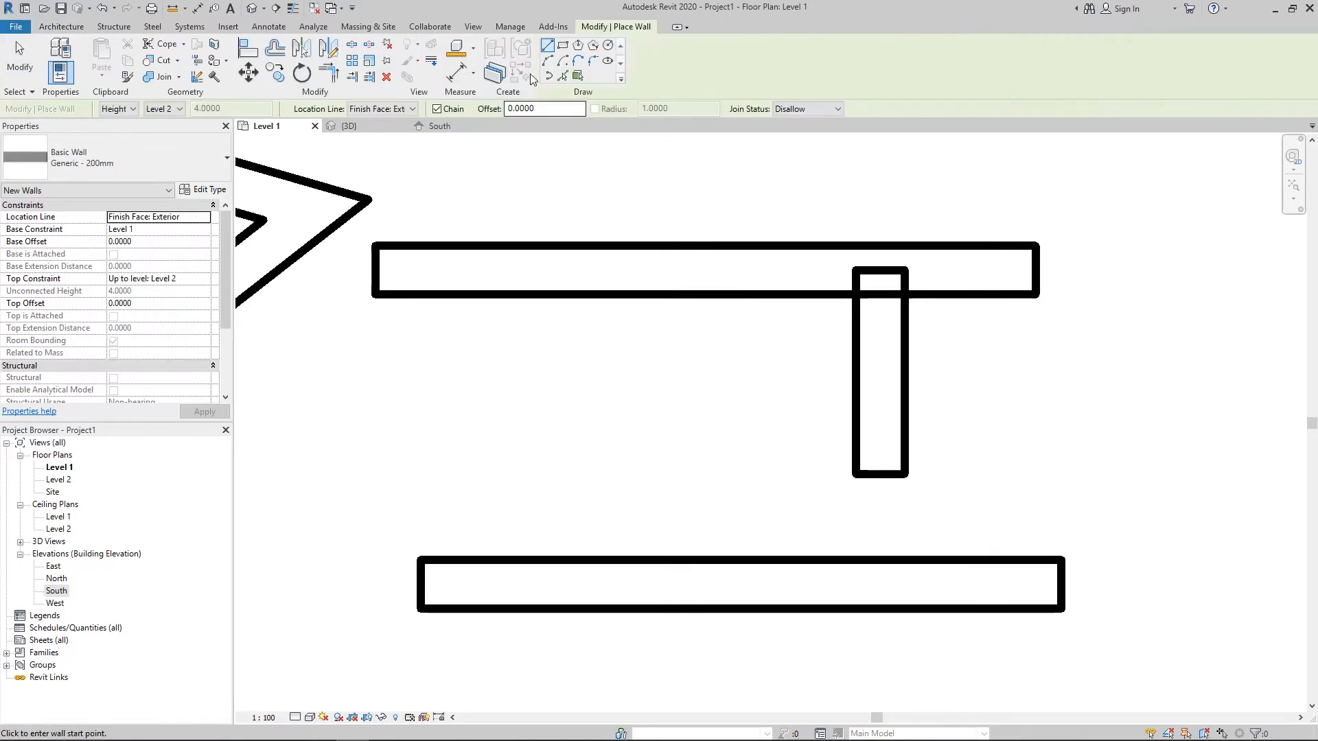
{"action": "left_click", "coordinate": [804, 108]}
{"action": "left_click", "coordinate": [787, 122]}
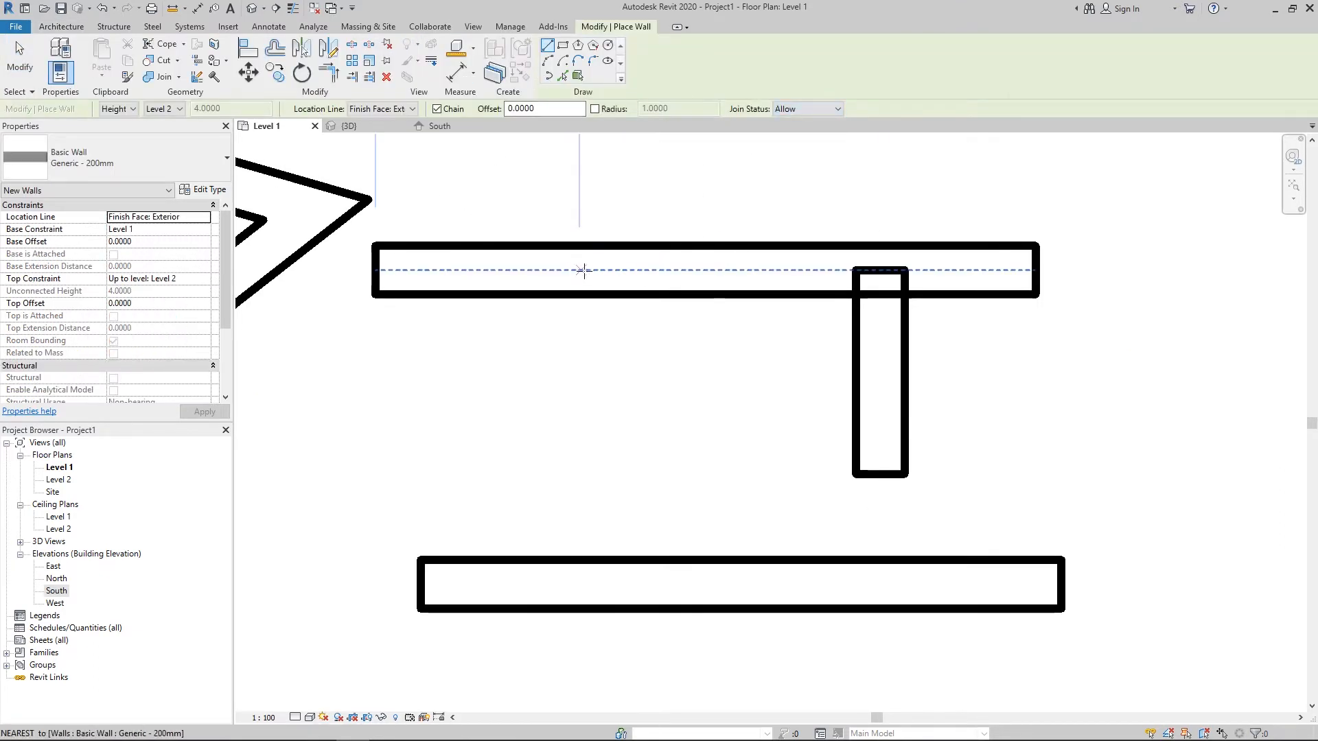
{"action": "left_click", "coordinate": [604, 270]}
{"action": "left_click", "coordinate": [604, 465]}
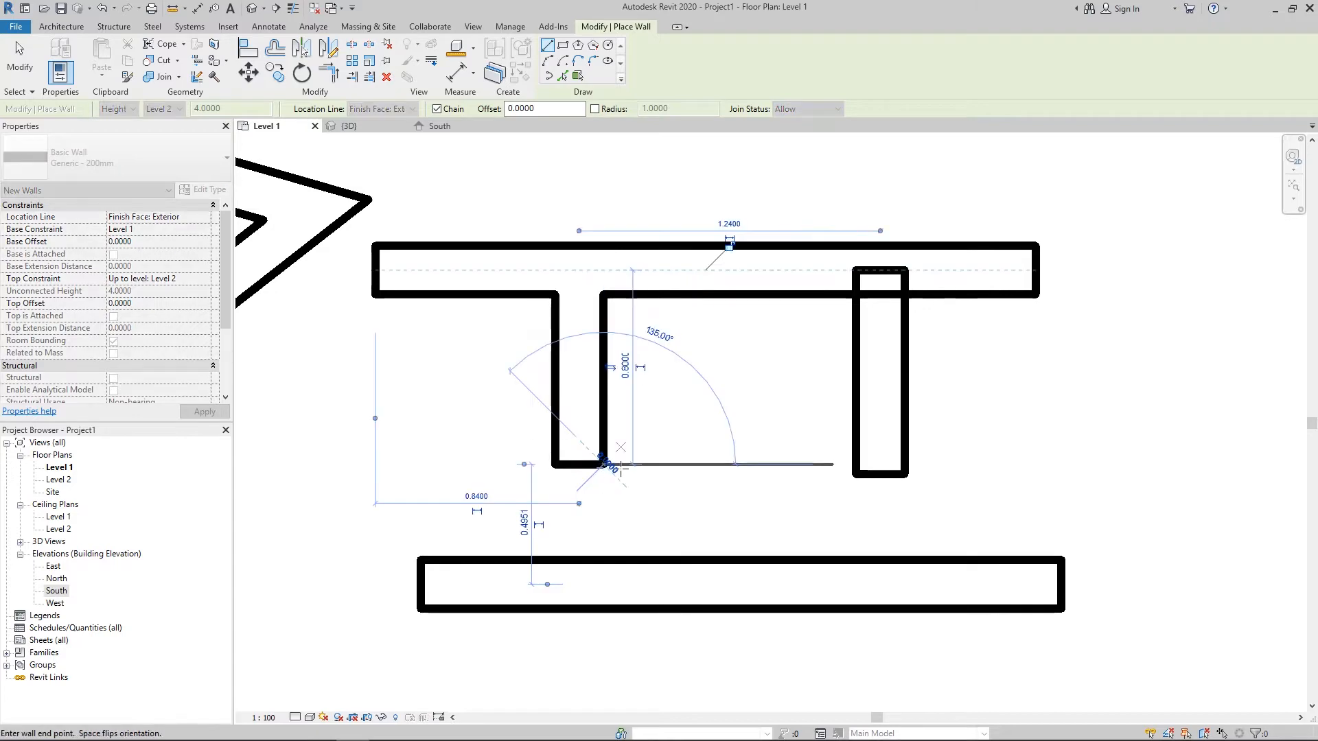
{"action": "key", "text": "Escape"}
{"action": "key", "text": "Escape"}
- Move the left vertical wall about 0.18 m to the right along the horizontal wall
{"action": "left_click_drag", "start_coordinate": [599, 378], "coordinate": [641, 378]}
{"action": "left_click", "coordinate": [880, 384]}
{"action": "left_click", "coordinate": [1026, 365]}
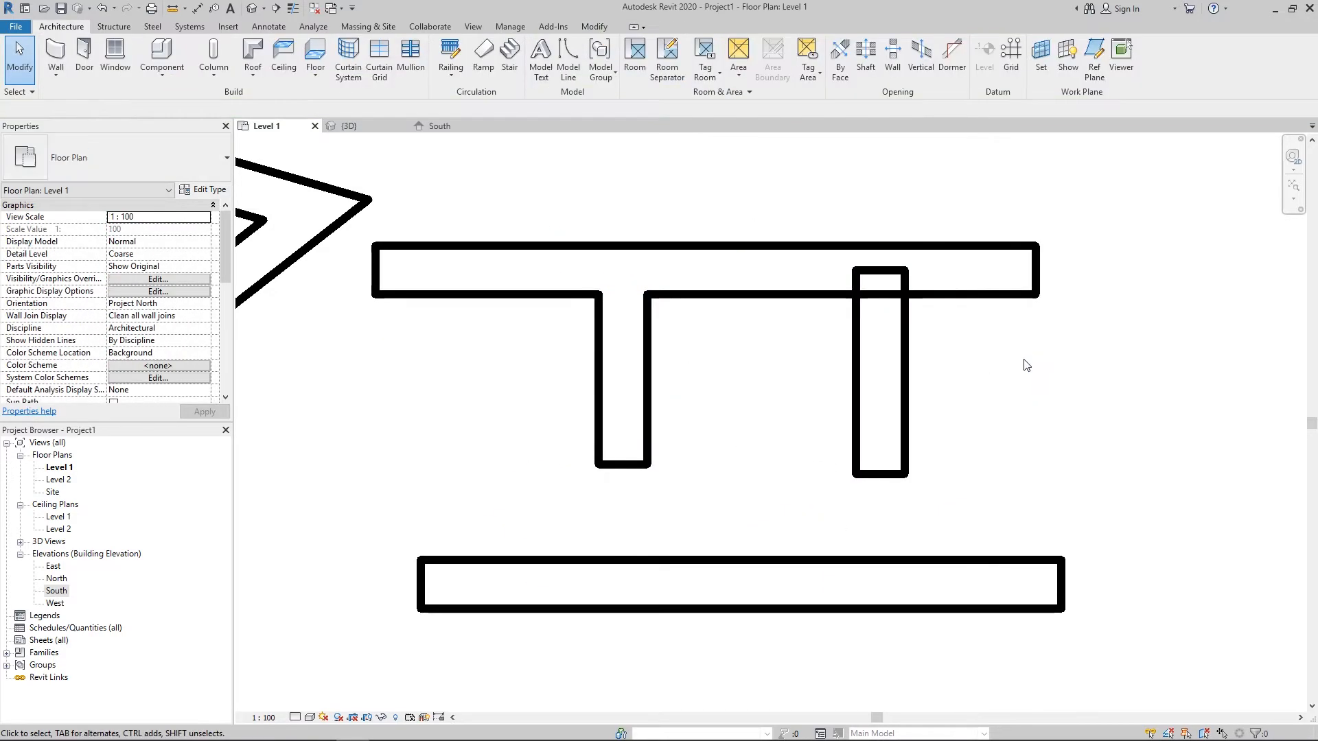
- Allow the join at the upper end of the right vertical wall so it merges with the horizontal wall
{"action": "scroll", "coordinate": [943, 362], "scroll_direction": "up", "scroll_amount": 2}
{"action": "left_click", "coordinate": [894, 358]}
{"action": "middle_click_drag", "start_coordinate": [857, 276], "coordinate": [862, 286]}
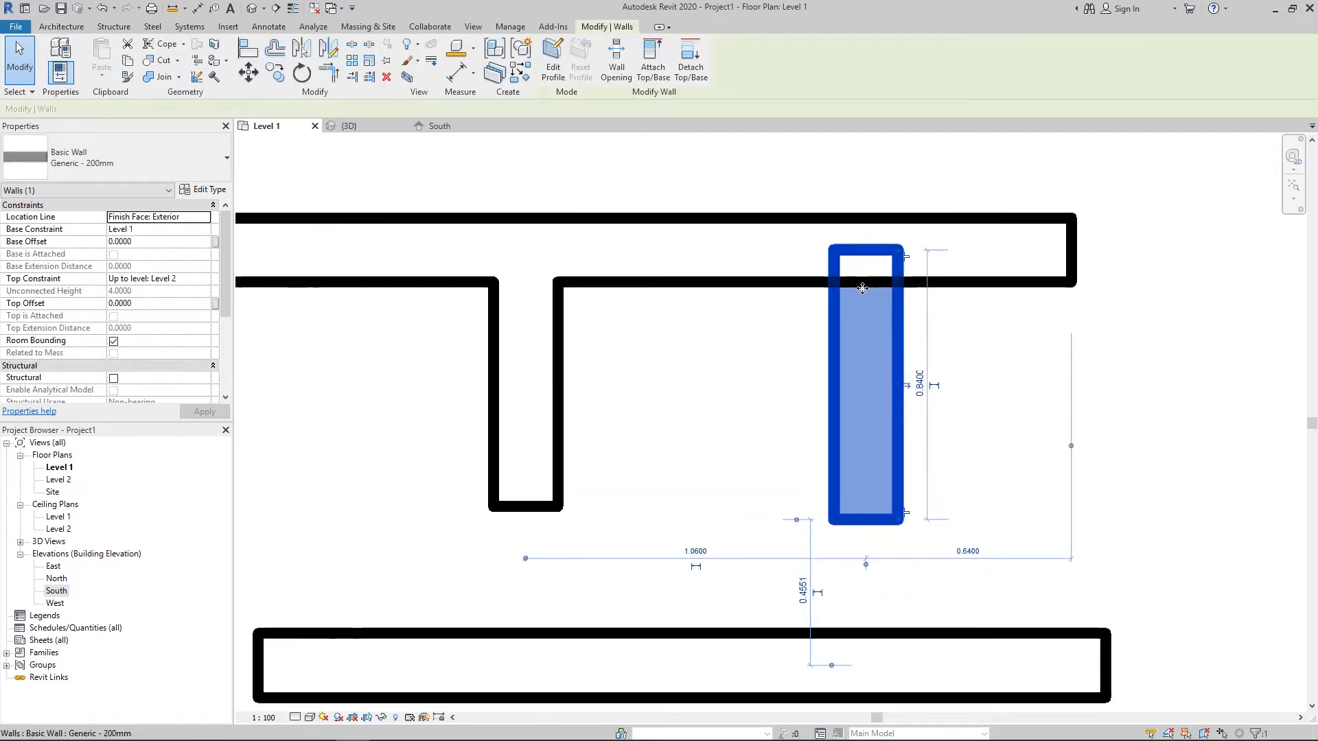
{"action": "scroll", "coordinate": [903, 521], "scroll_direction": "up", "scroll_amount": 3}
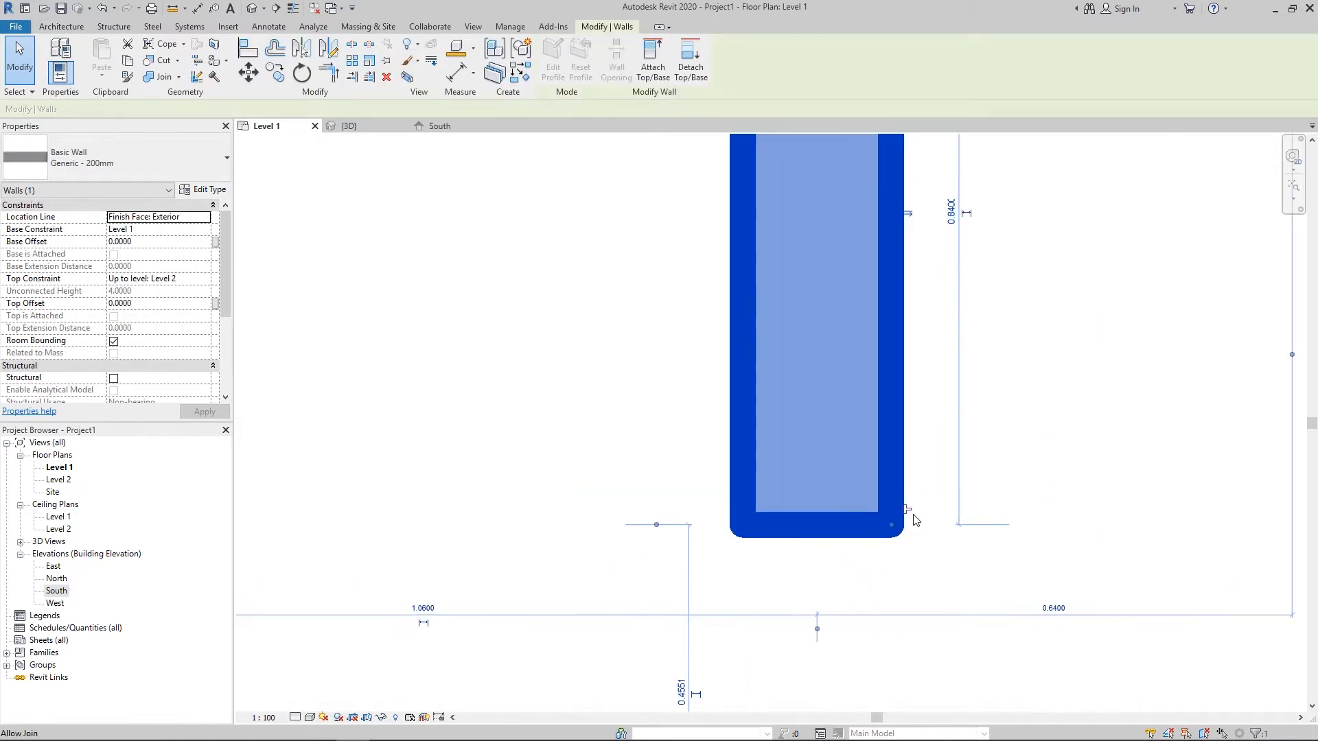
{"action": "scroll", "coordinate": [907, 508], "scroll_direction": "down", "scroll_amount": 2}
{"action": "middle_click_drag", "start_coordinate": [903, 363], "coordinate": [899, 450]}
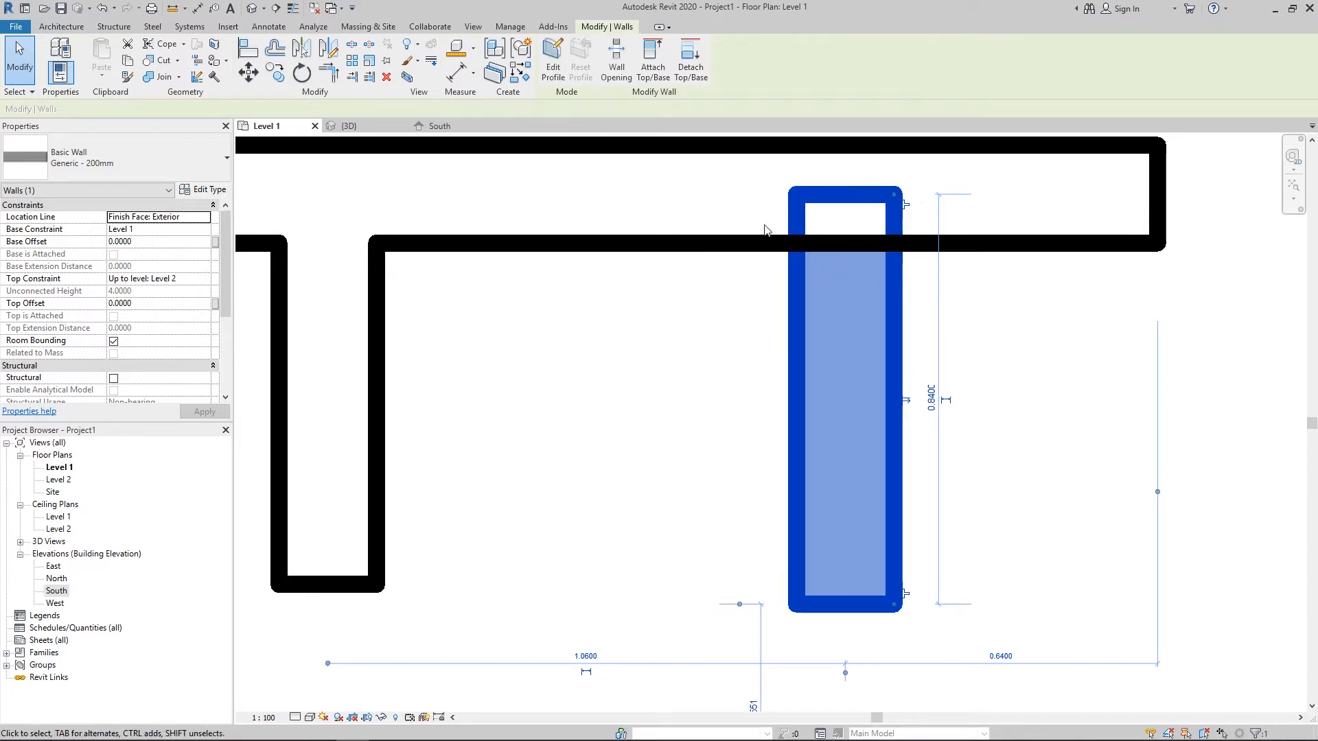
{"action": "left_click", "coordinate": [907, 206]}
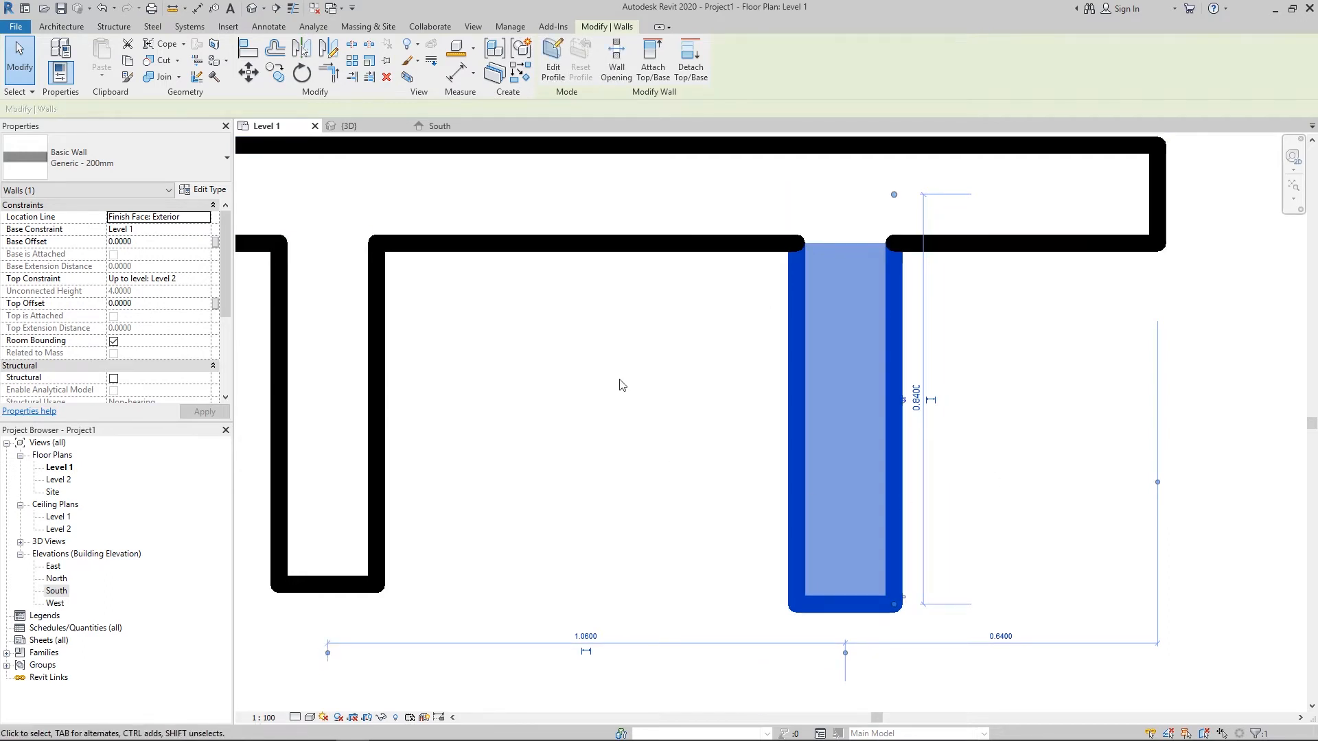
{"action": "left_click", "coordinate": [1014, 418]}
{"action": "scroll", "coordinate": [978, 251], "scroll_direction": "down", "scroll_amount": 2}
{"action": "scroll", "coordinate": [969, 266], "scroll_direction": "down", "scroll_amount": 2}
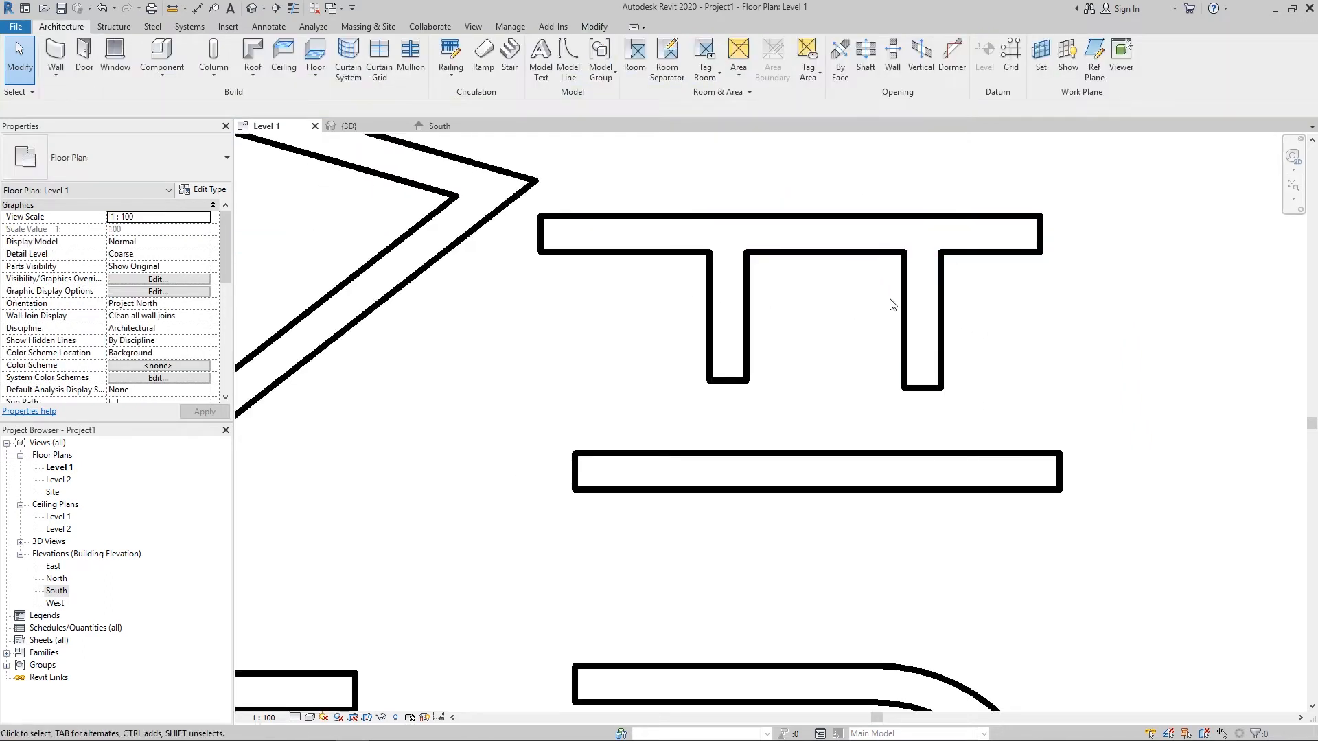
- Pull the right vertical wall's upper end out of the horizontal wall and return it to the join
{"action": "left_click", "coordinate": [904, 264]}
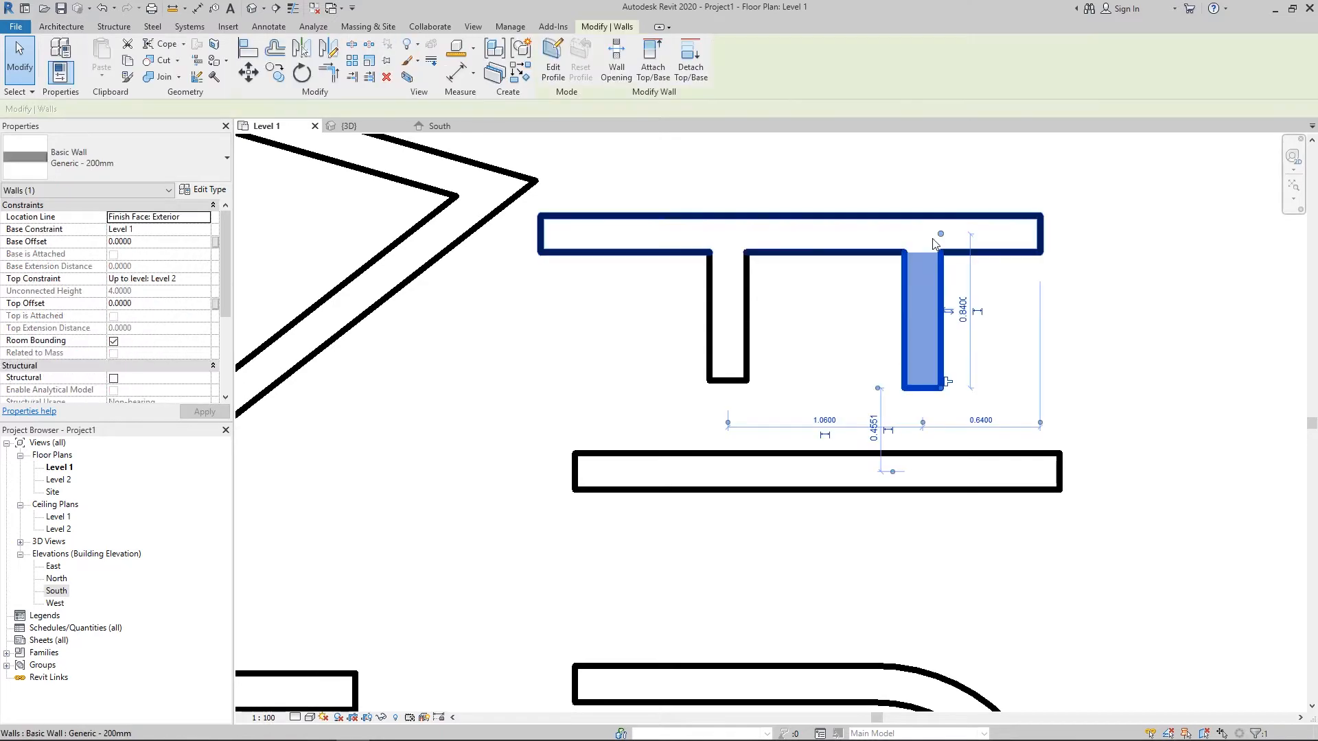
{"action": "scroll", "coordinate": [932, 259], "scroll_direction": "up", "scroll_amount": 4}
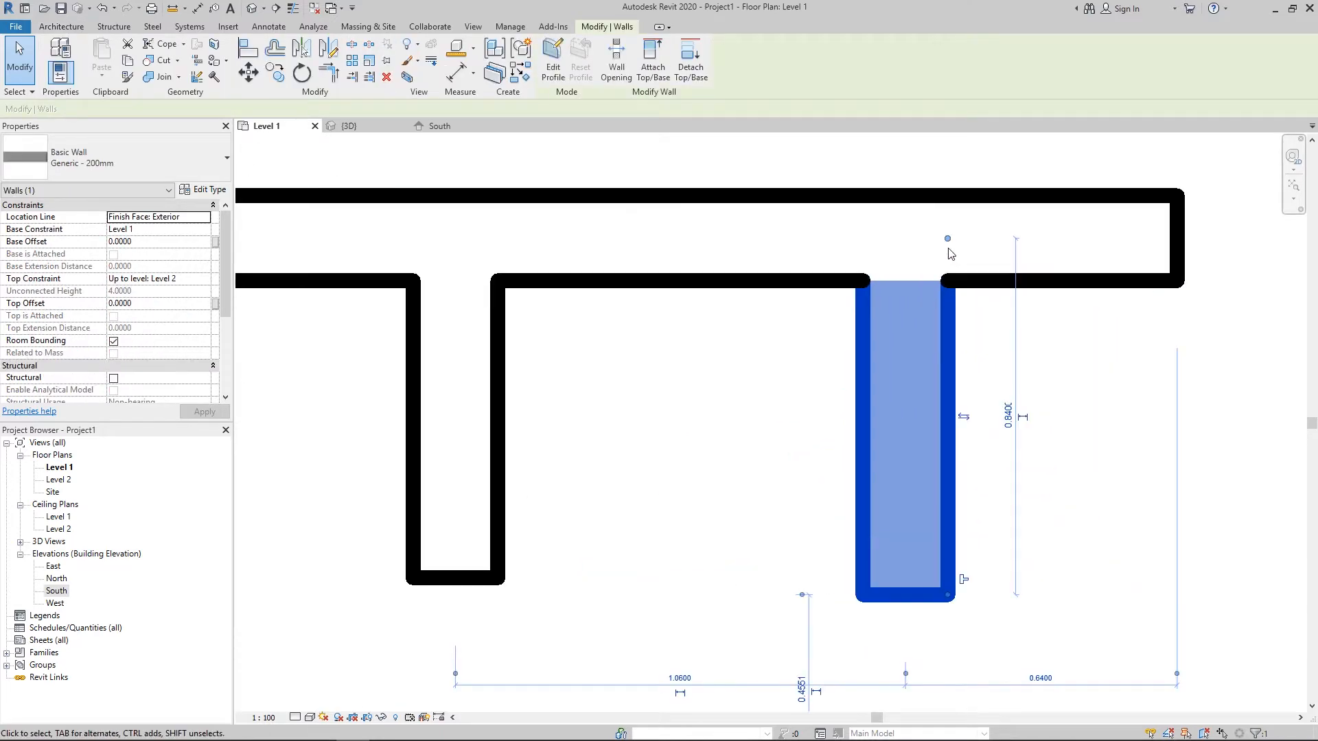
{"action": "key", "text": "r"}
{"action": "key", "text": "s"}
{"action": "left_click", "coordinate": [940, 387]}
{"action": "left_click_drag", "start_coordinate": [948, 335], "coordinate": [950, 238]}
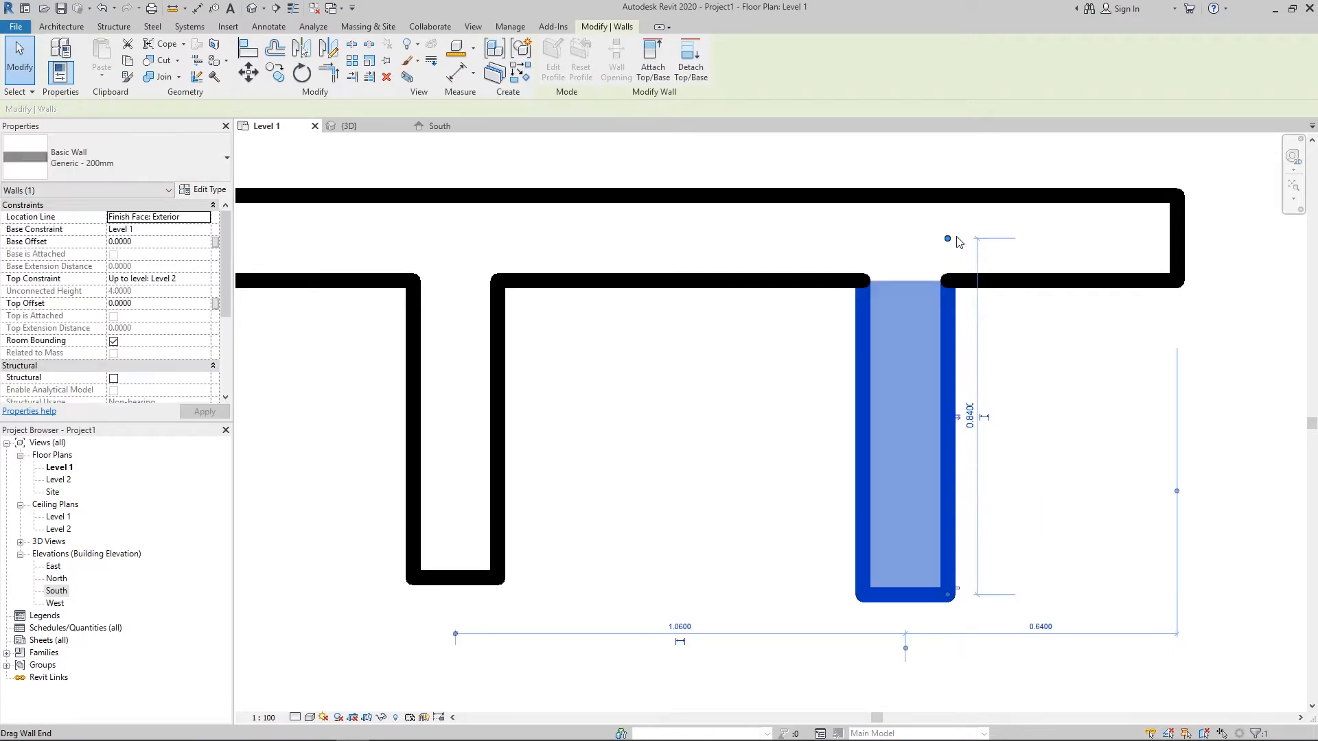
{"action": "left_click", "coordinate": [1060, 426]}
{"action": "scroll", "coordinate": [919, 397], "scroll_direction": "down", "scroll_amount": 3}
- Set the upper horizontal wall's base offset to 1.0 m and open the South elevation to view it
{"action": "left_click", "coordinate": [771, 342]}
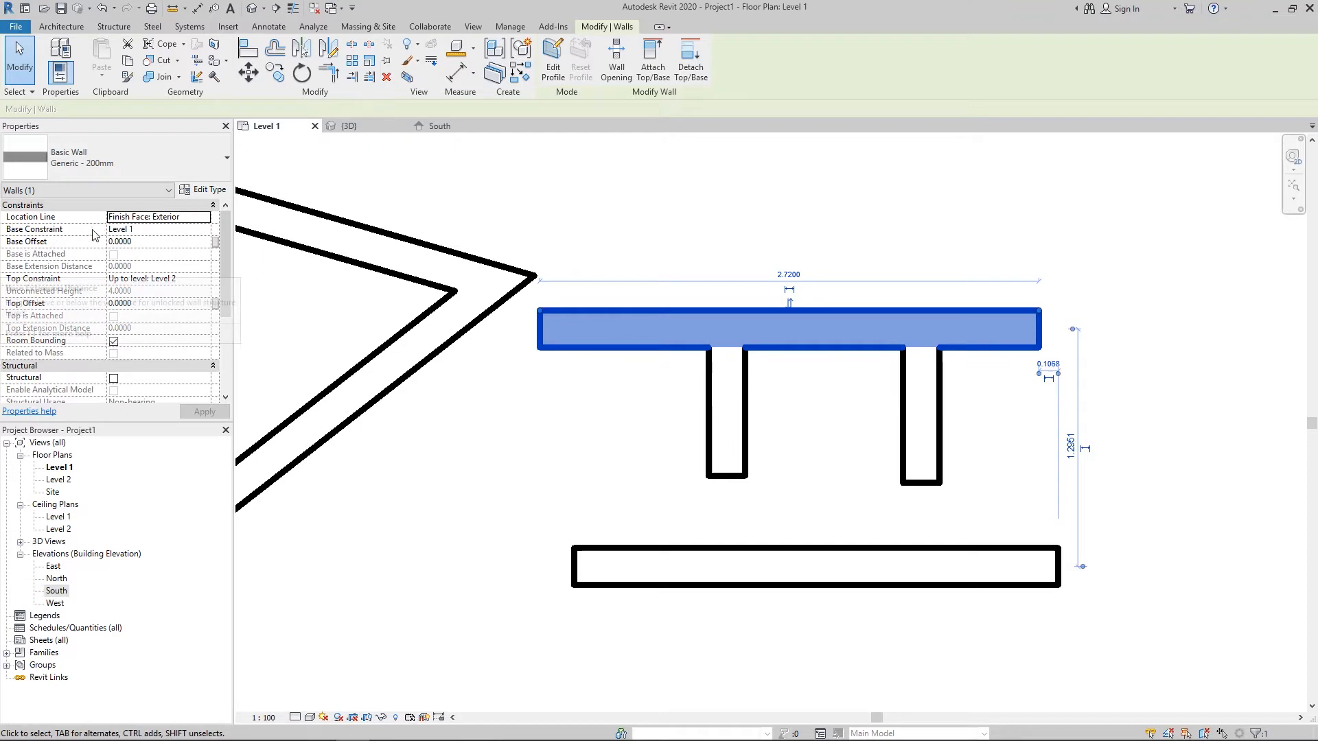
{"action": "left_click", "coordinate": [147, 231]}
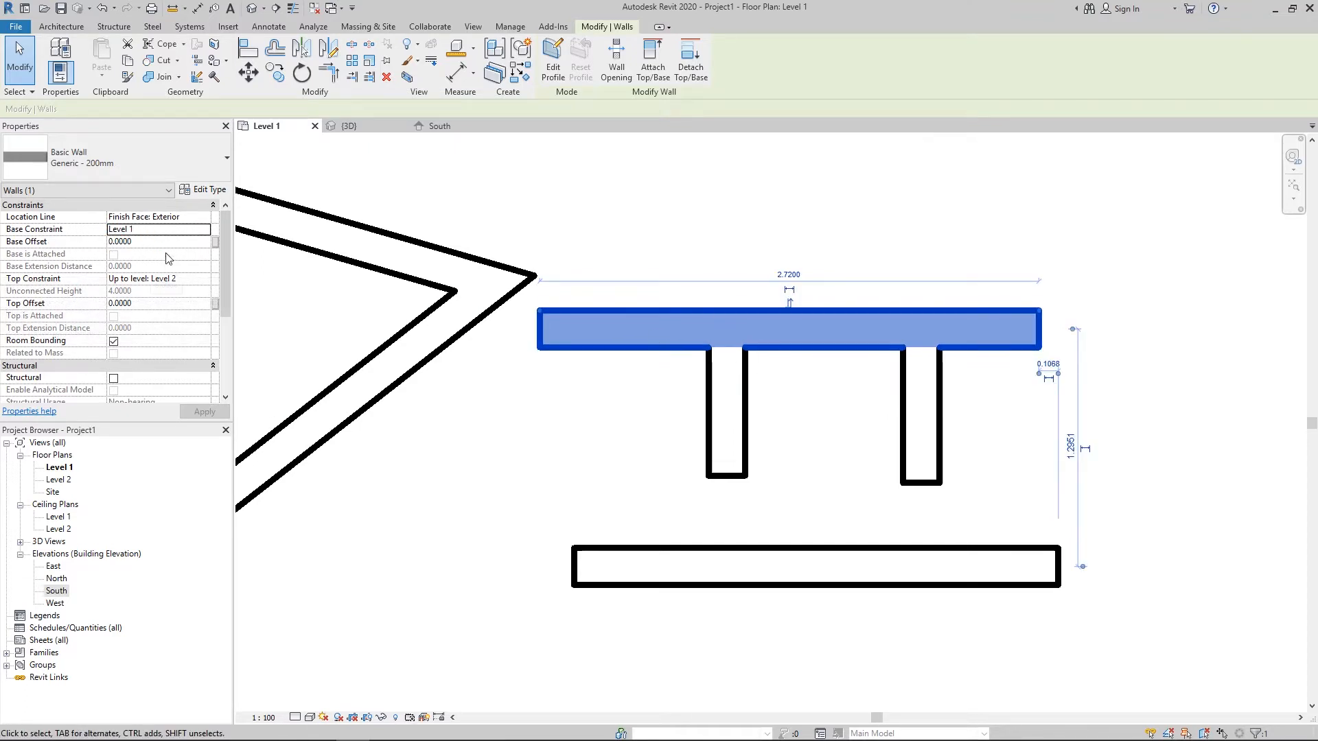
{"action": "left_click", "coordinate": [158, 244]}
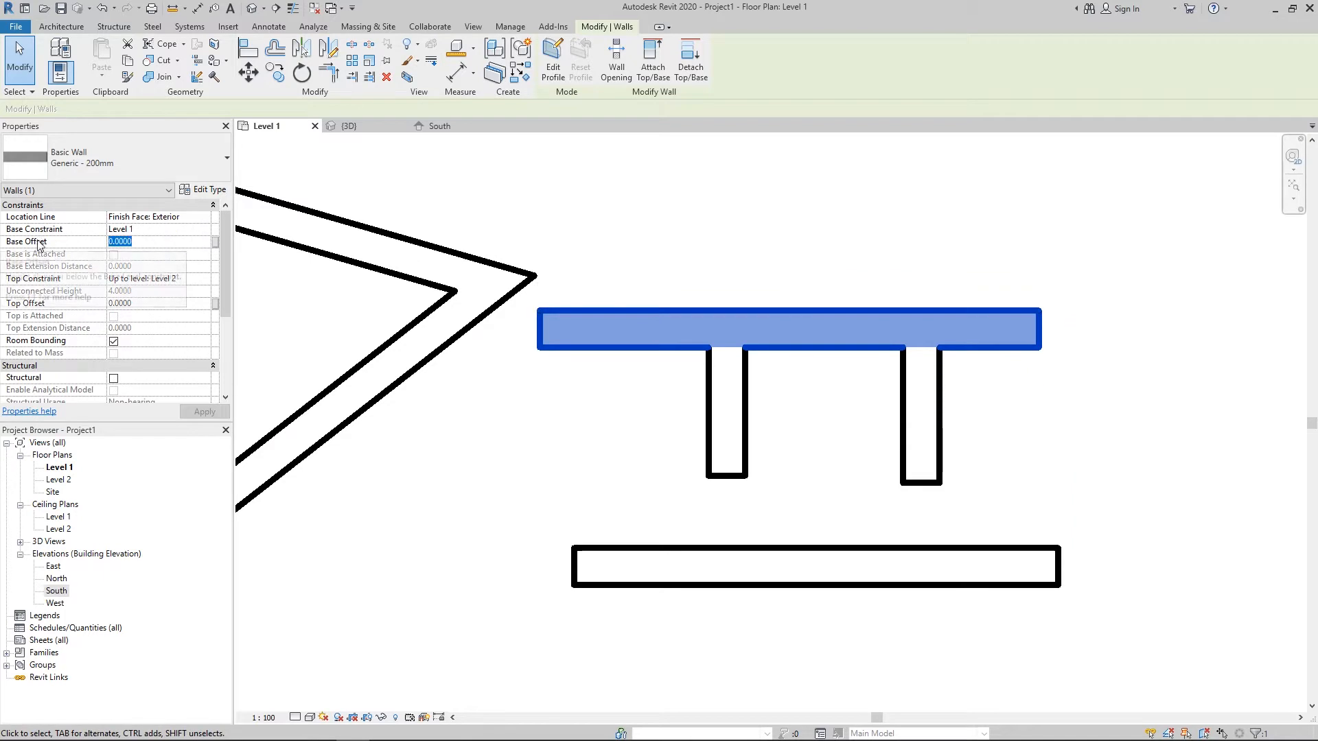
{"action": "type", "text": "1.0000"}
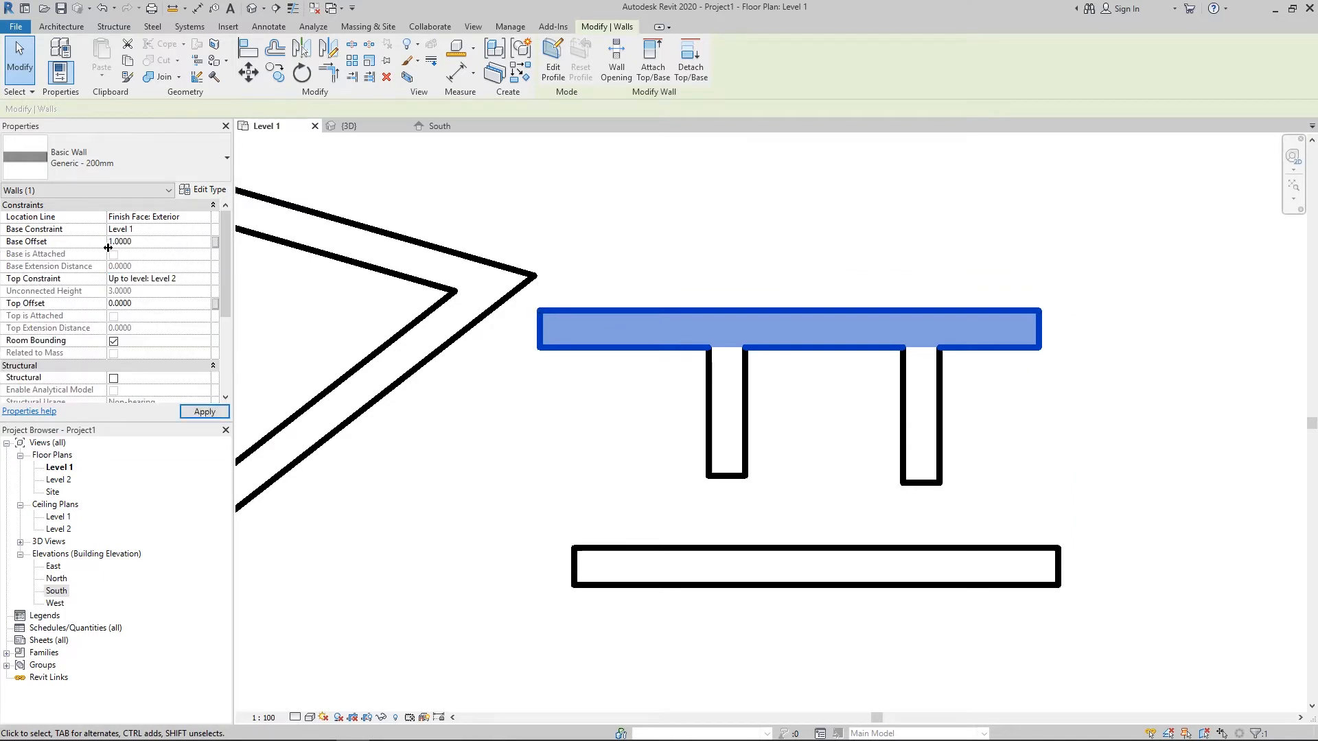
{"action": "left_click", "coordinate": [429, 126]}
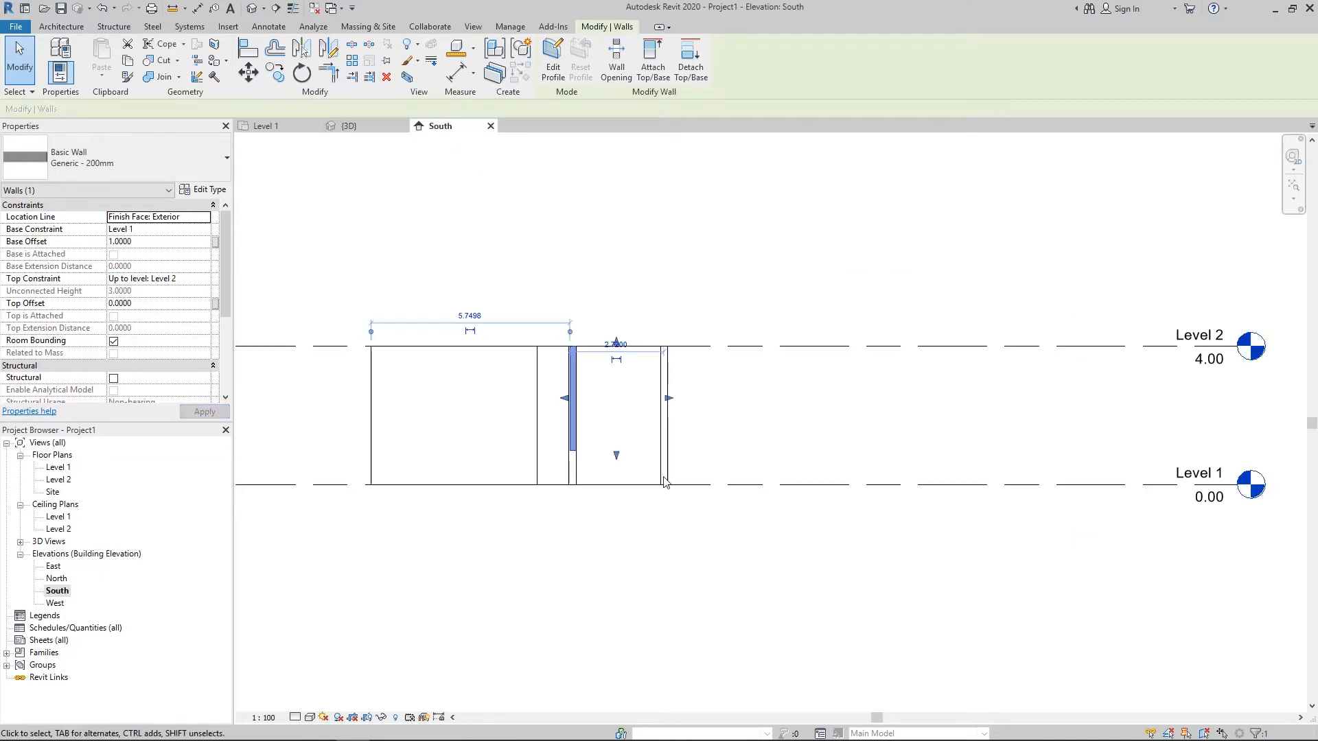
- Set the base offset to 1.0 m for the wall directly beside the raised wall in the South elevation
{"action": "scroll", "coordinate": [539, 450], "scroll_direction": "up", "scroll_amount": 3}
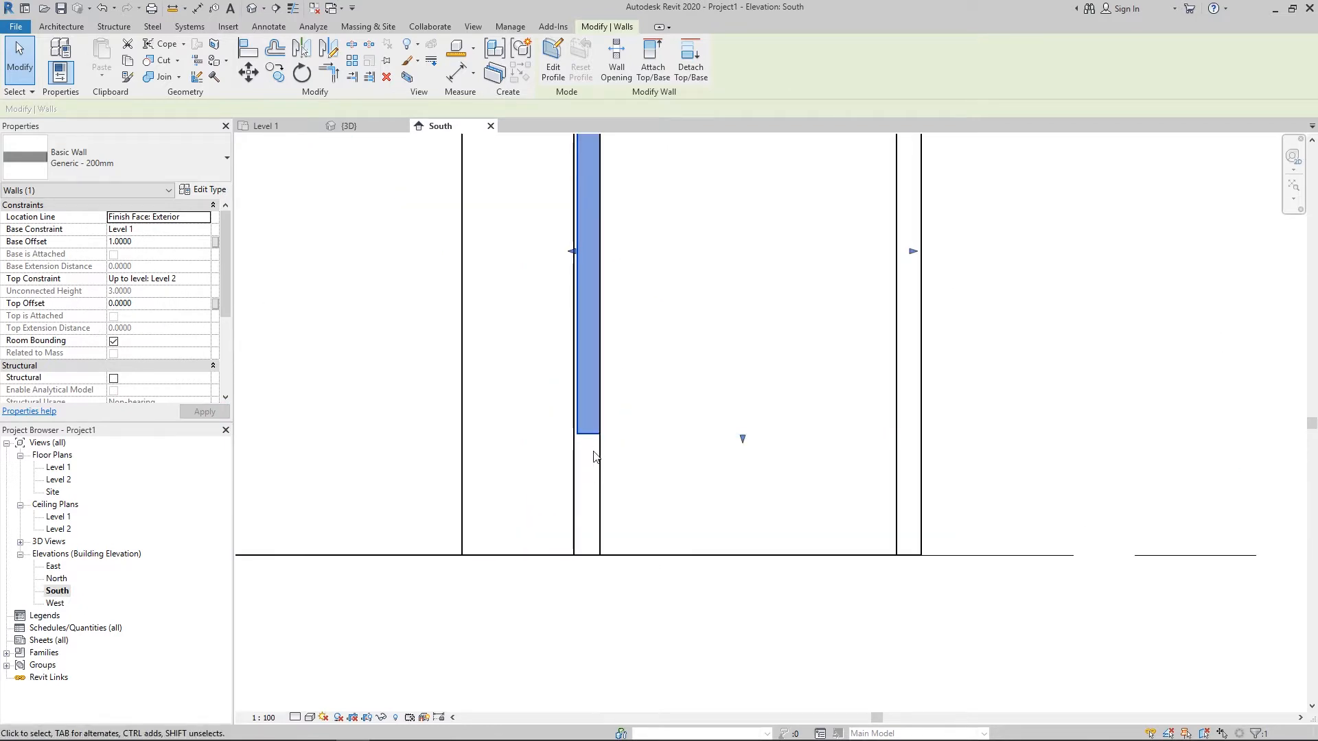
{"action": "left_click", "coordinate": [644, 525]}
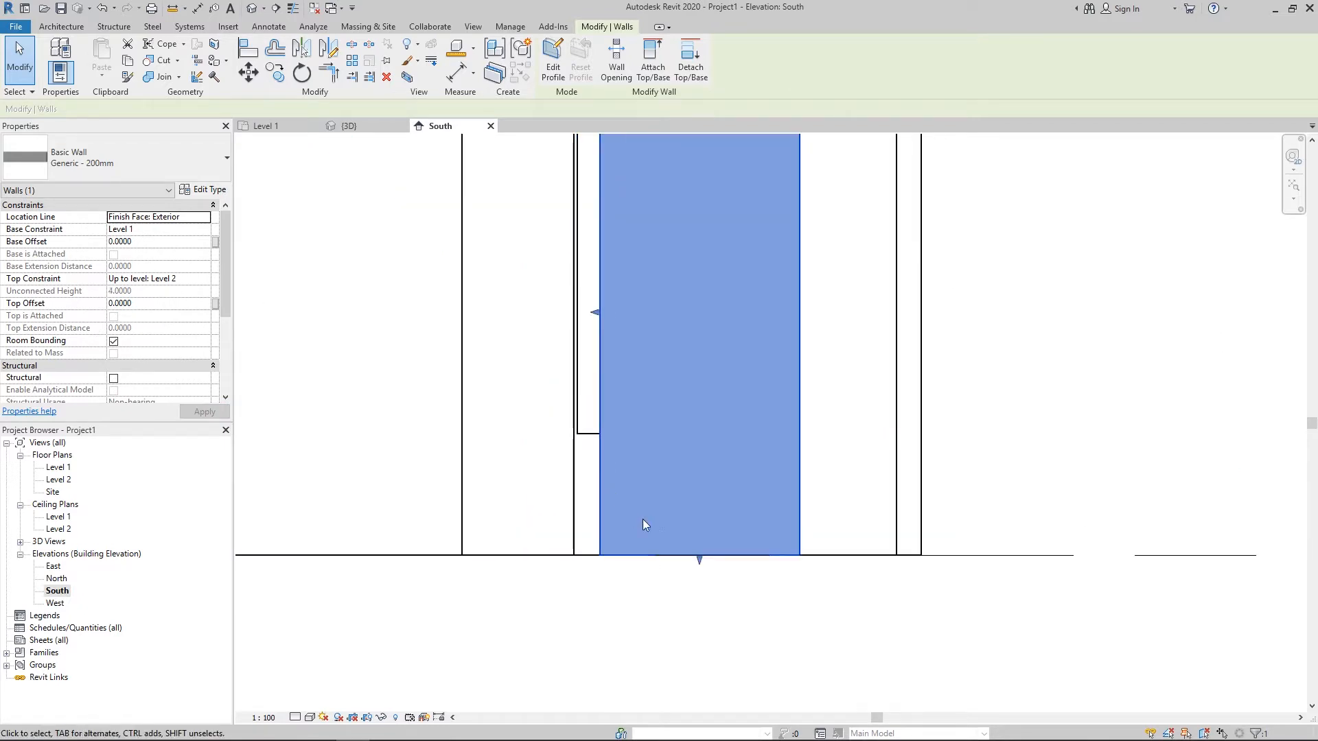
{"action": "left_click", "coordinate": [148, 242]}
{"action": "type", "text": "1"}
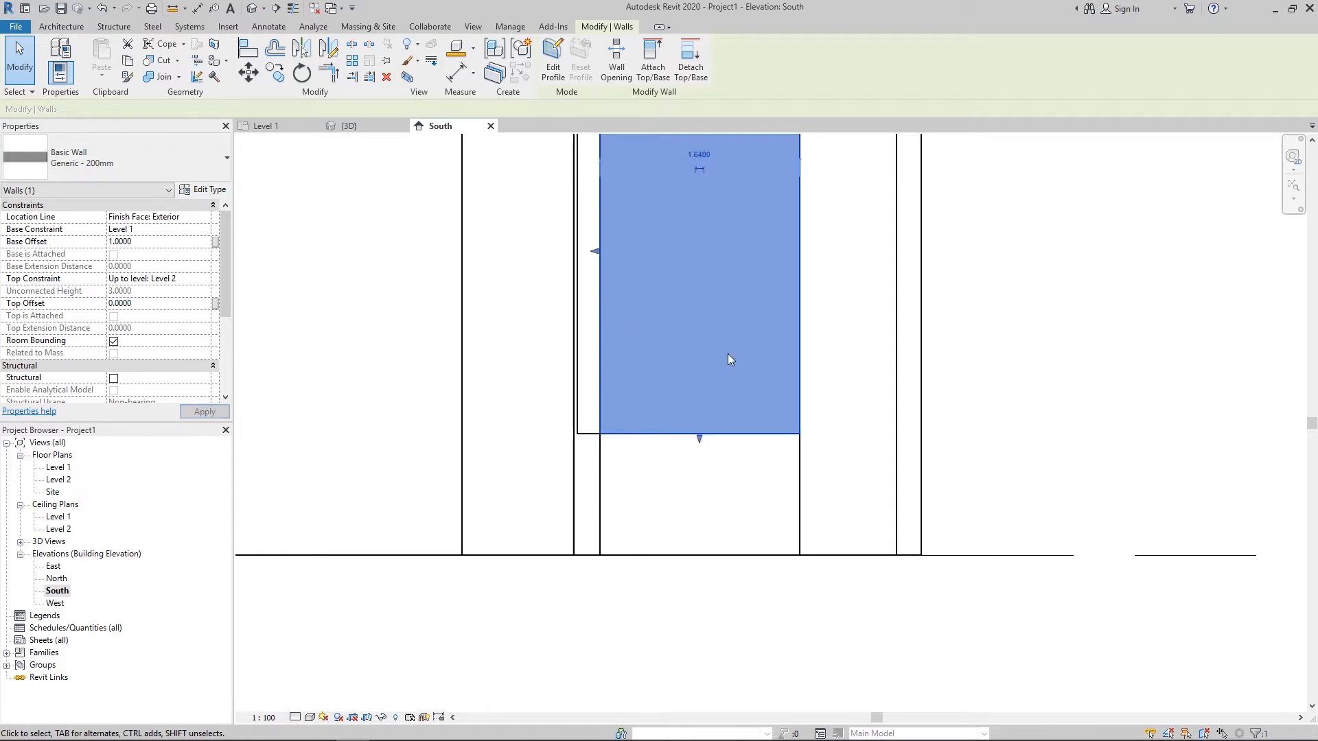
- Stretch the selected wall's lower edge down in the South elevation to a base offset of about 0.41 m
{"action": "middle_click_drag", "start_coordinate": [687, 437], "coordinate": [667, 490]}
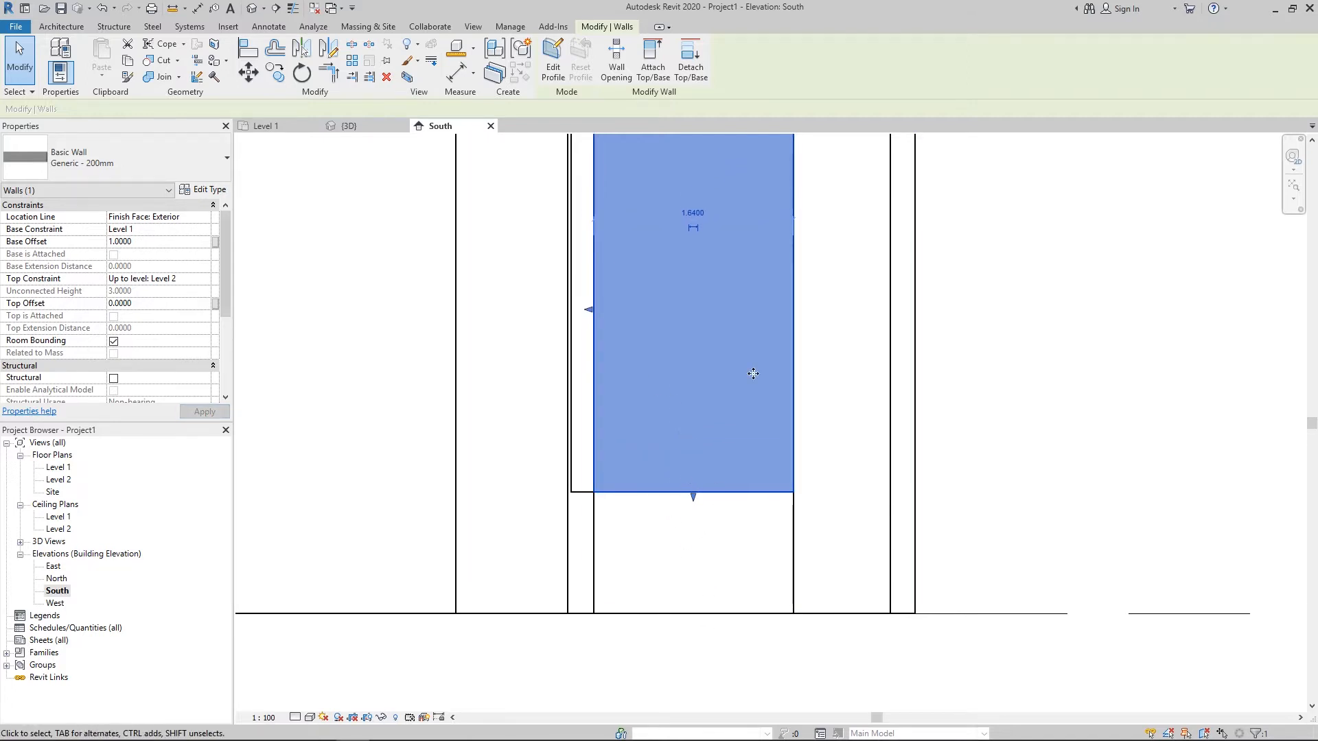
{"action": "scroll", "coordinate": [809, 403], "scroll_direction": "down", "scroll_amount": 5}
{"action": "middle_click_drag", "start_coordinate": [809, 404], "coordinate": [760, 418]}
{"action": "scroll", "coordinate": [760, 418], "scroll_direction": "up", "scroll_amount": 1}
{"action": "scroll", "coordinate": [940, 526], "scroll_direction": "up", "scroll_amount": 1}
{"action": "middle_click_drag", "start_coordinate": [940, 526], "coordinate": [863, 530]}
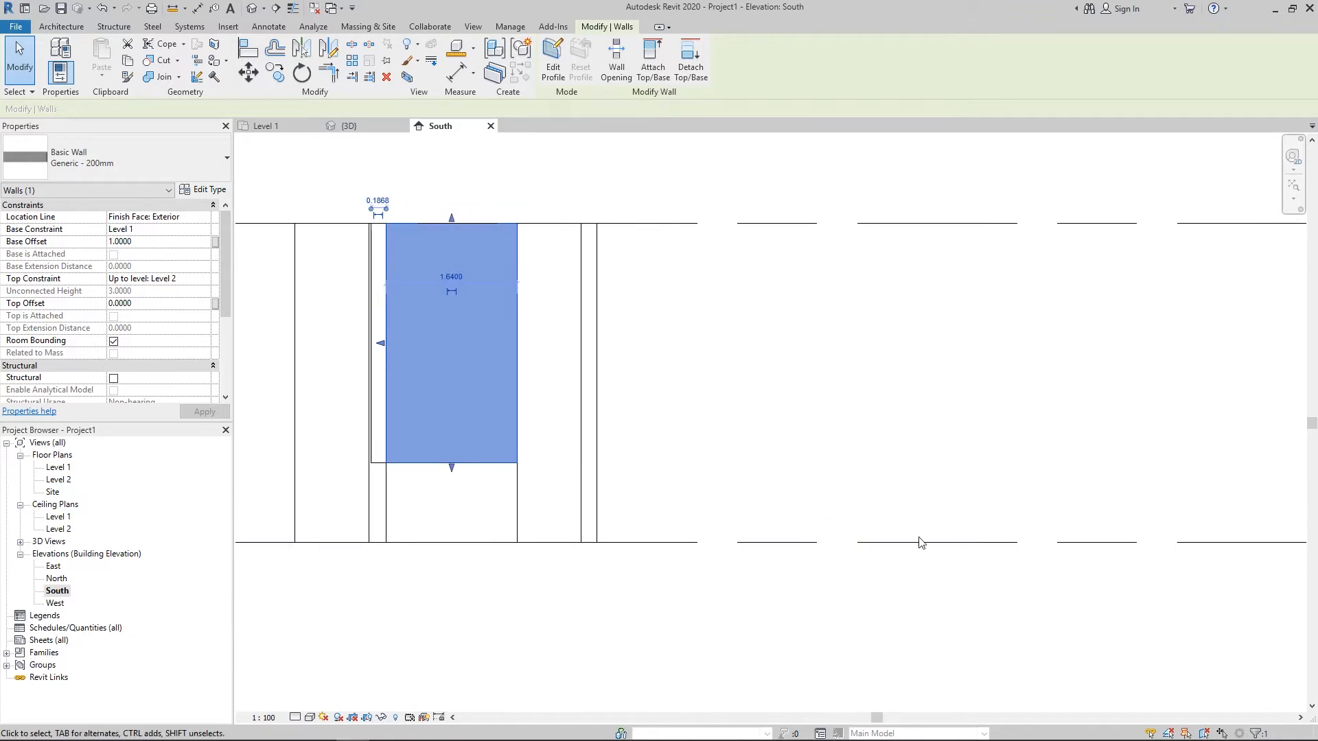
{"action": "middle_click_drag", "start_coordinate": [478, 463], "coordinate": [596, 466]}
{"action": "scroll", "coordinate": [500, 487], "scroll_direction": "up", "scroll_amount": 2}
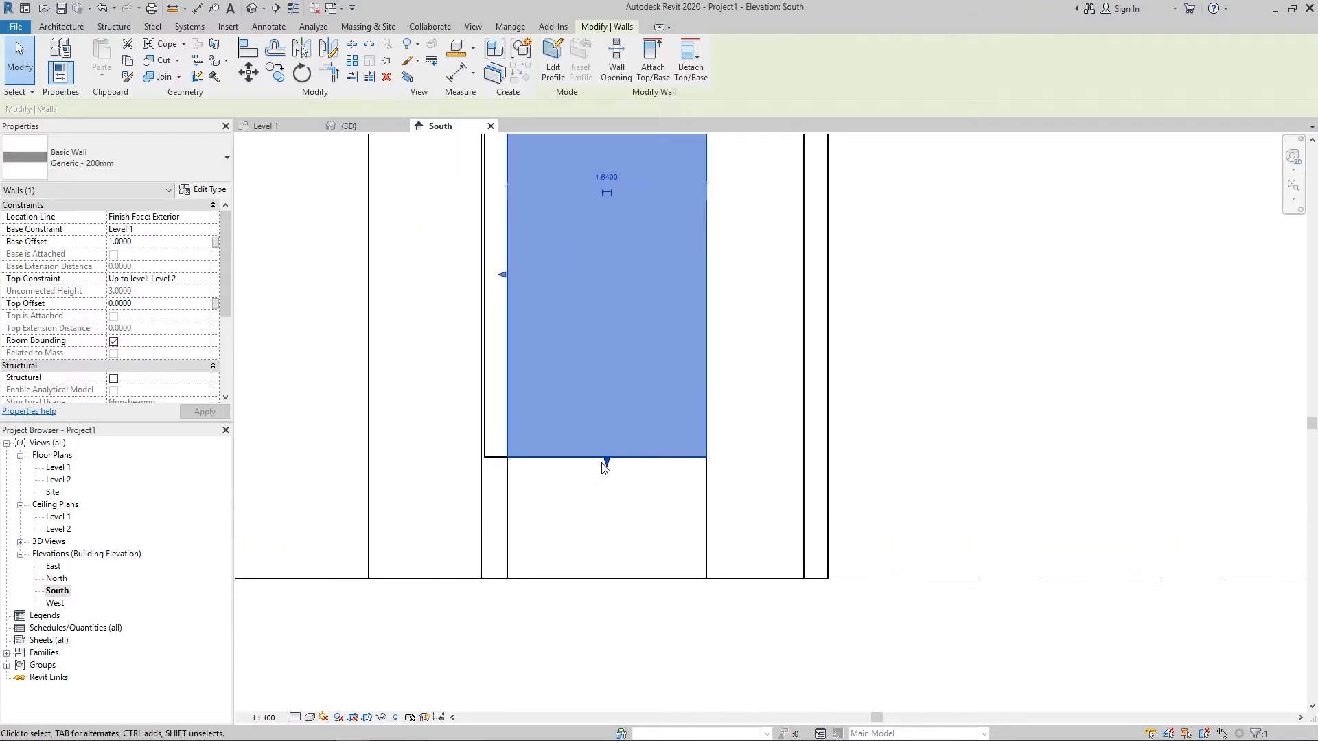
{"action": "left_click_drag", "start_coordinate": [604, 468], "coordinate": [606, 528]}
{"action": "scroll", "coordinate": [541, 368], "scroll_direction": "down", "scroll_amount": 2}
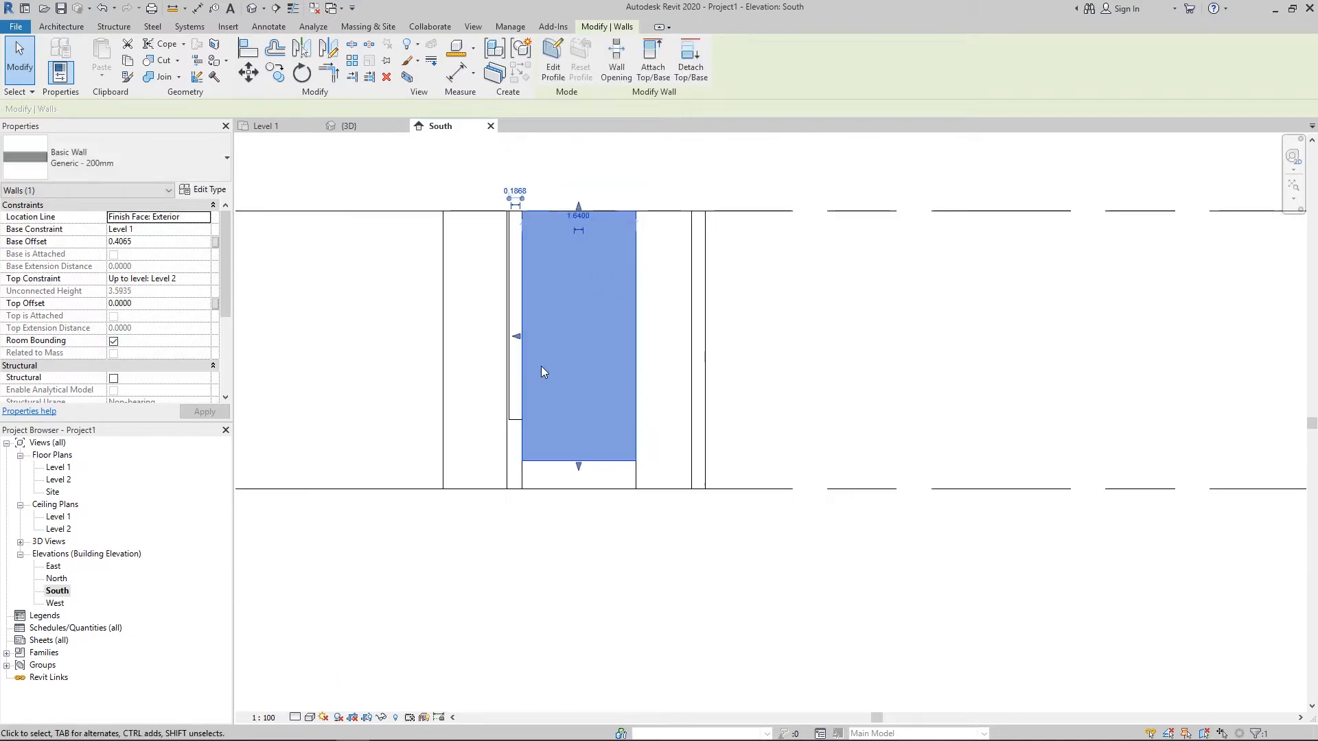
{"action": "middle_click_drag", "start_coordinate": [541, 365], "coordinate": [582, 432]}
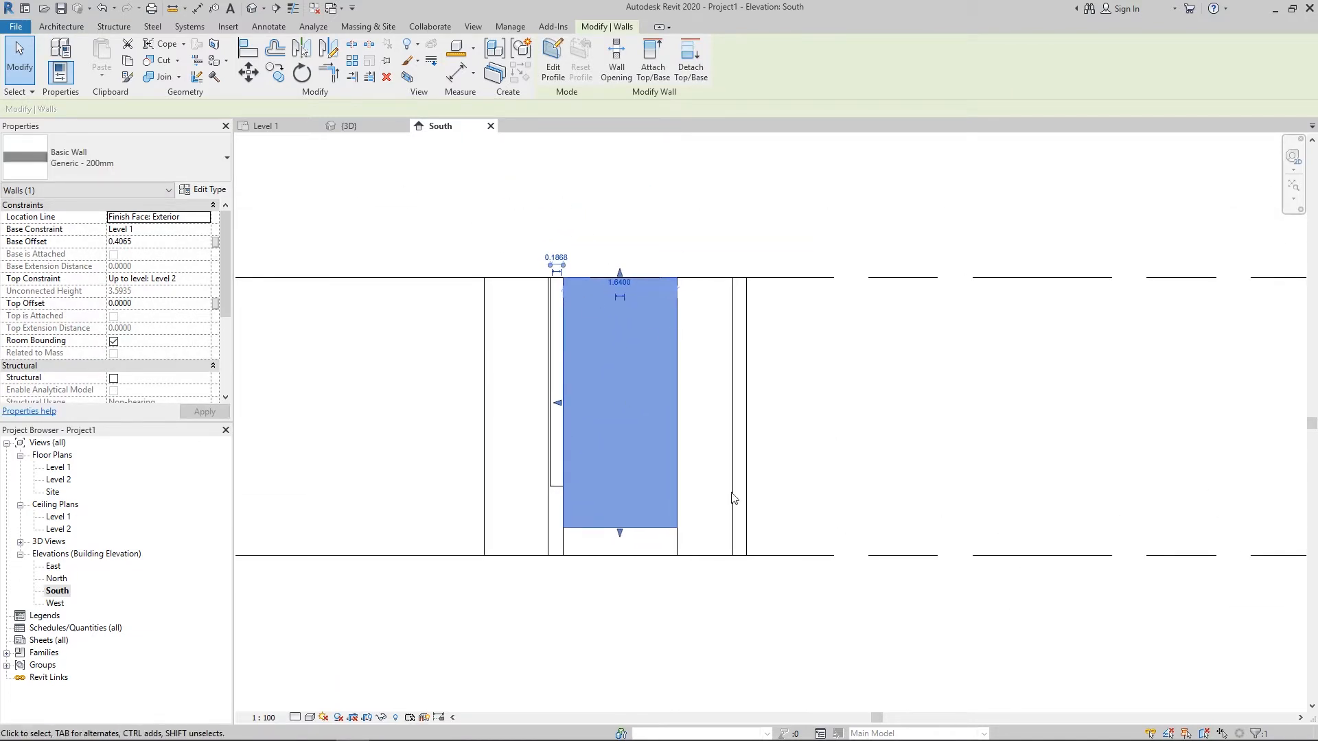
- Return to the Level 1 plan and open the type properties of the upper horizontal wall, resizing the window to fit
{"action": "left_click", "coordinate": [268, 123]}
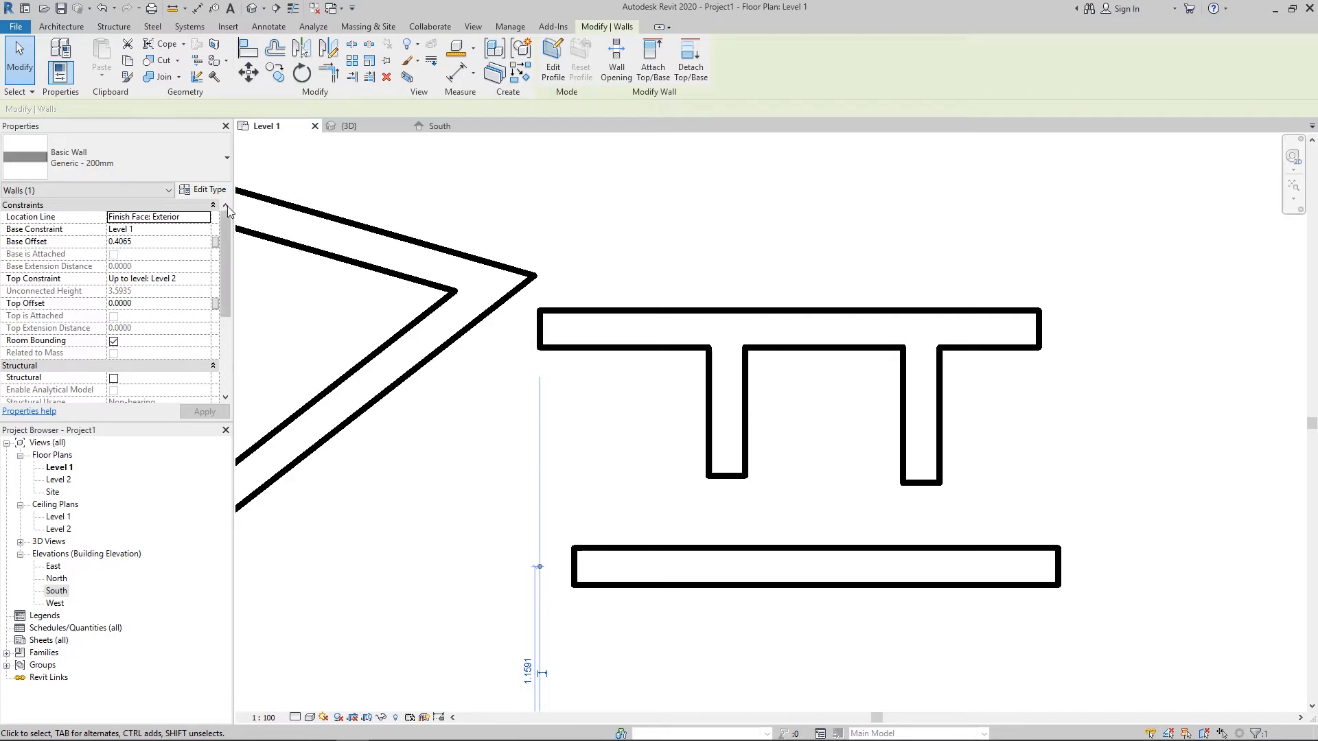
{"action": "left_click", "coordinate": [617, 344]}
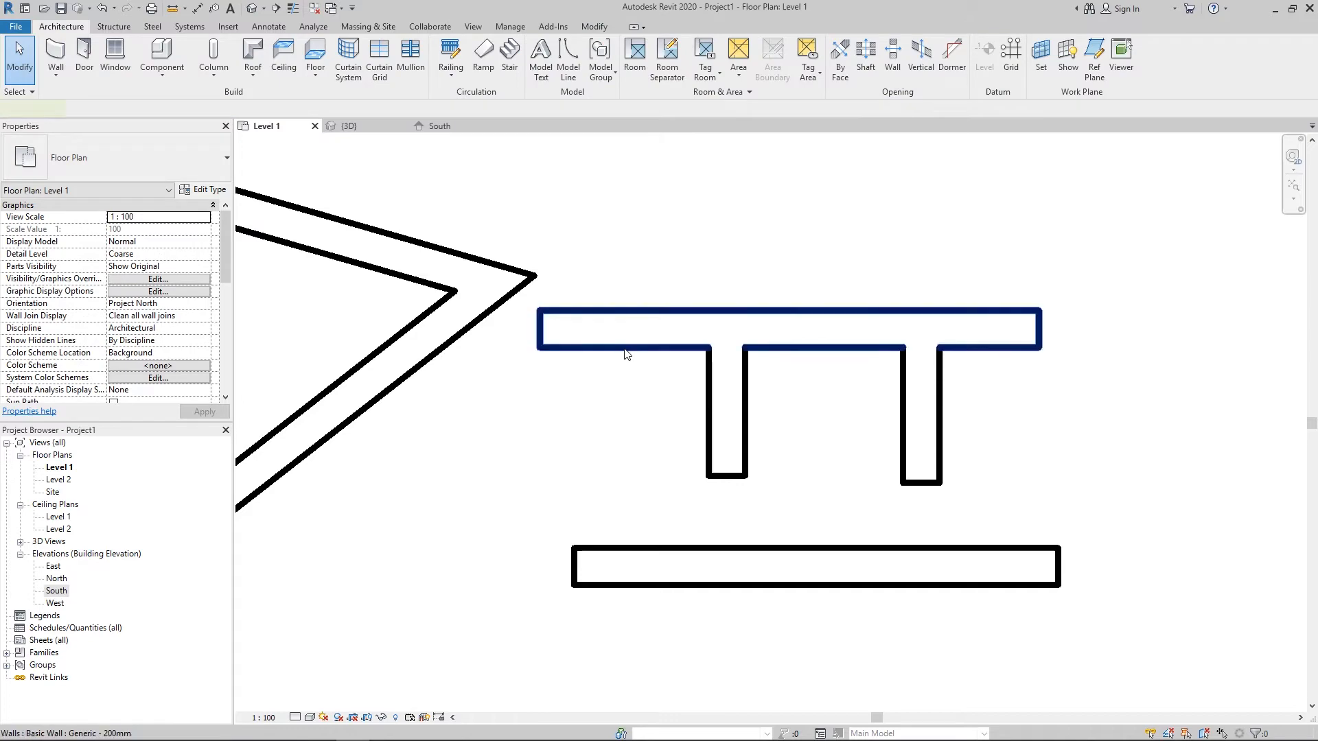
{"action": "left_click", "coordinate": [623, 349]}
{"action": "left_click", "coordinate": [215, 193]}
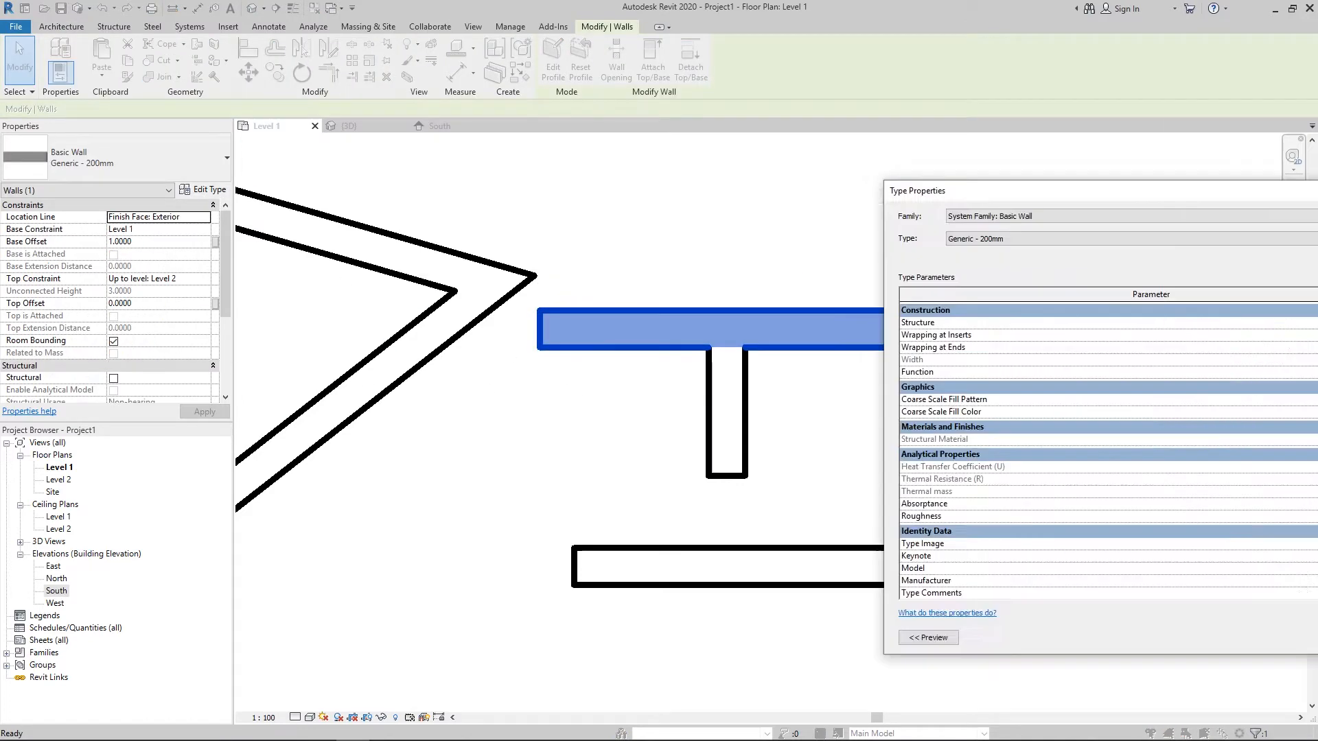
{"action": "left_click_drag", "start_coordinate": [1317, 193], "coordinate": [850, 135]}
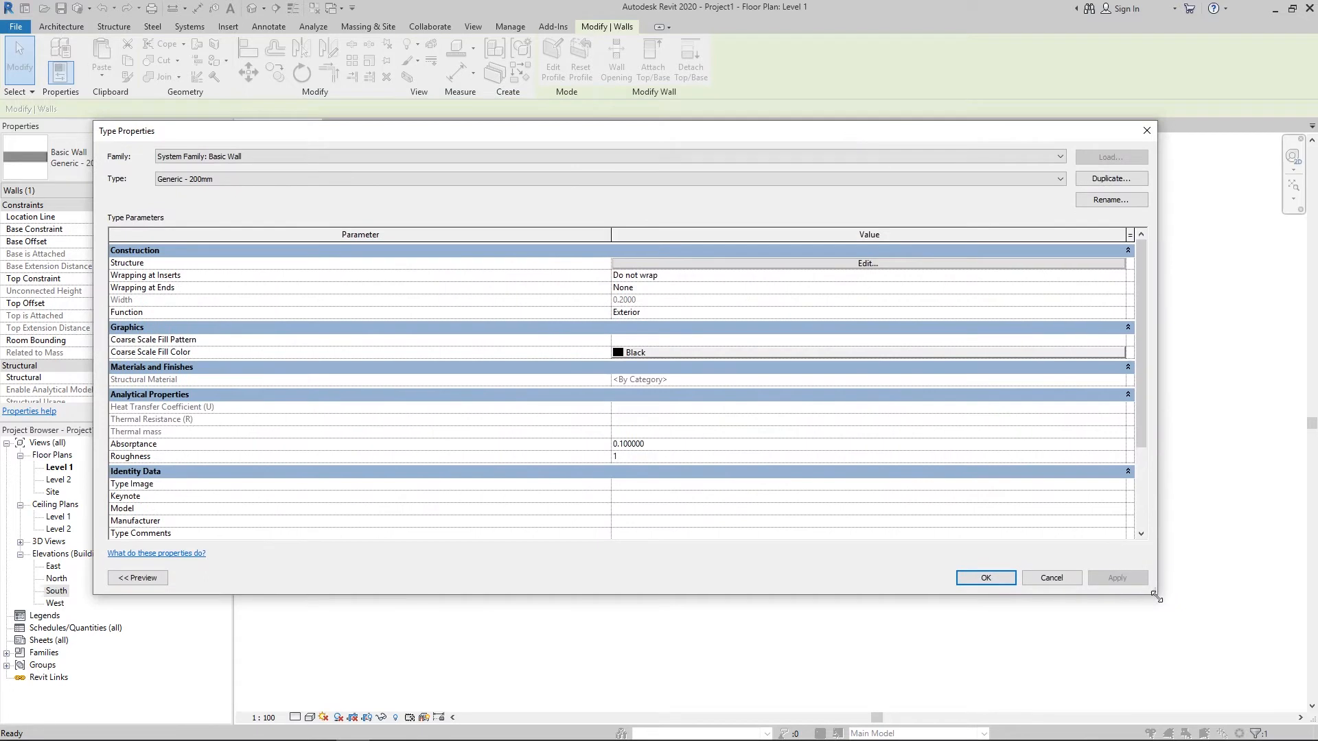
{"action": "left_click_drag", "start_coordinate": [1155, 596], "coordinate": [997, 632]}
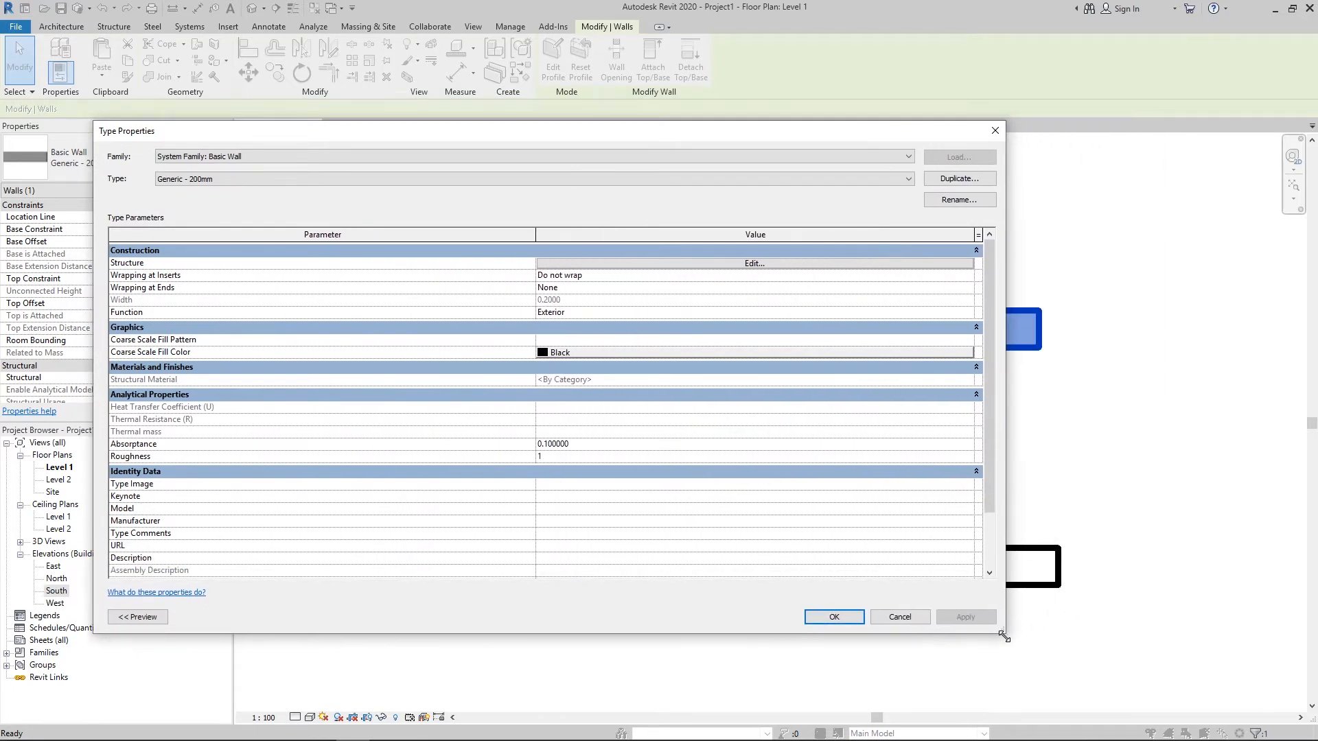
- Look at the layer structure of the Generic - 200mm wall type and close the assembly
{"action": "left_click", "coordinate": [565, 264]}
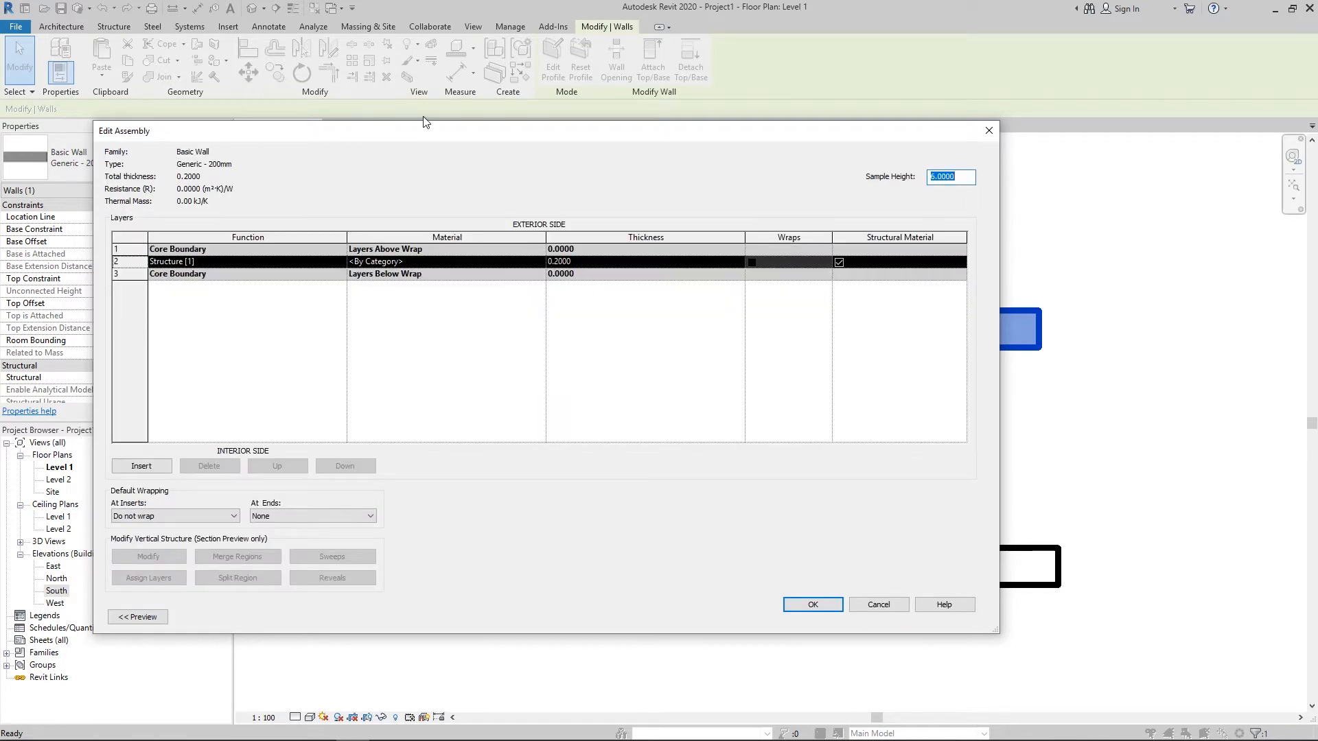
{"action": "left_click_drag", "start_coordinate": [424, 122], "coordinate": [481, 159]}
{"action": "left_click", "coordinate": [1044, 163]}
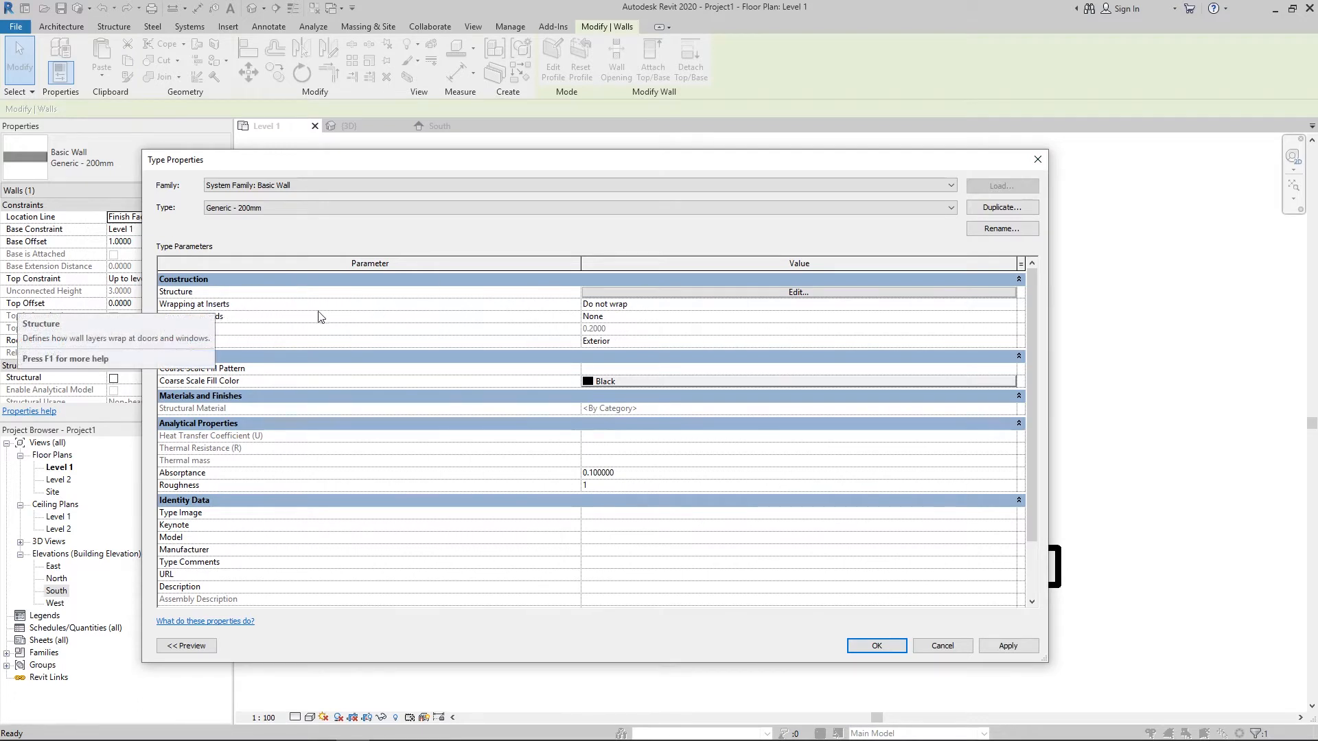
- Check the Wrapping at Inserts choices of the wall type and close its type properties
{"action": "left_click", "coordinate": [727, 306]}
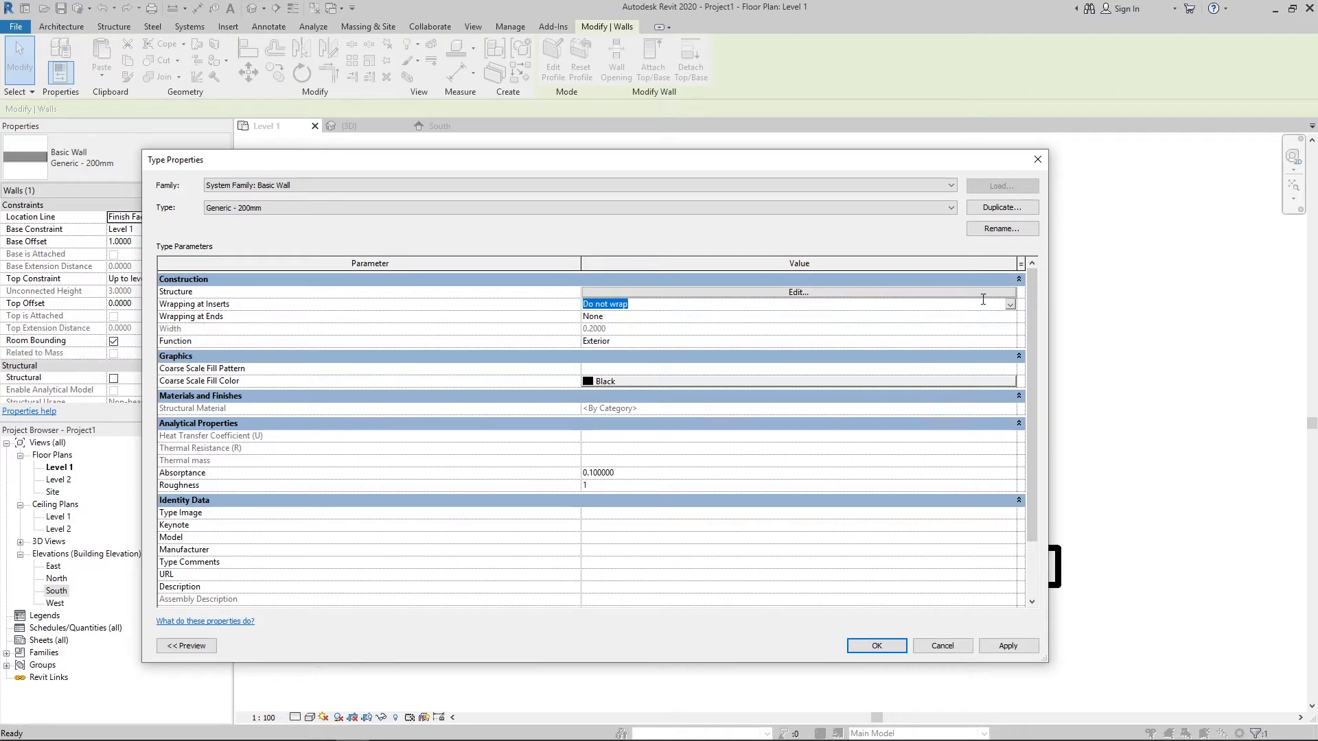
{"action": "left_click", "coordinate": [1011, 305]}
{"action": "left_click", "coordinate": [1011, 305]}
{"action": "left_click", "coordinate": [640, 306]}
{"action": "left_click", "coordinate": [1037, 159]}
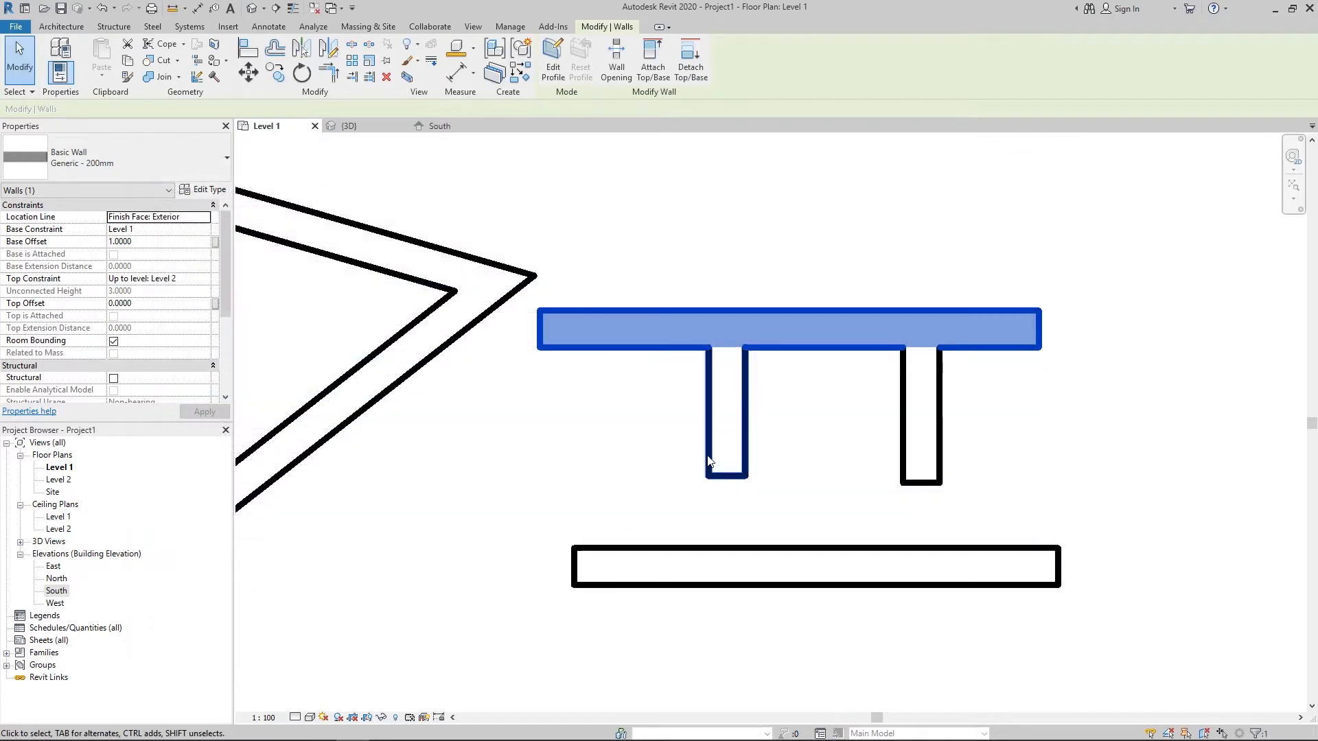
{"action": "middle_click_drag", "start_coordinate": [752, 396], "coordinate": [750, 422]}
{"action": "scroll", "coordinate": [805, 427], "scroll_direction": "up", "scroll_amount": 2}
{"action": "left_click", "coordinate": [805, 423]}
{"action": "scroll", "coordinate": [879, 430], "scroll_direction": "down", "scroll_amount": 3}
{"action": "middle_click_drag", "start_coordinate": [789, 324], "coordinate": [718, 379]}
{"action": "scroll", "coordinate": [719, 379], "scroll_direction": "up", "scroll_amount": 4}
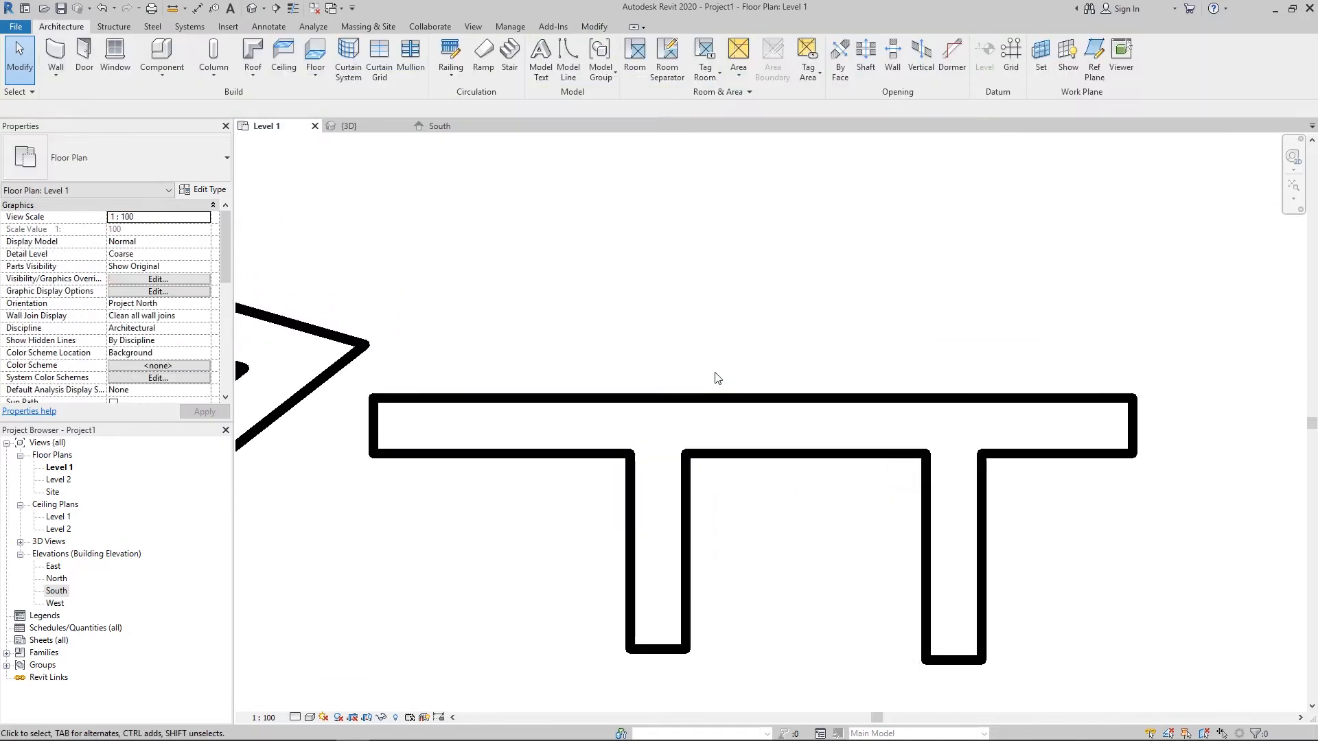
- Delete the demonstration walls in the Level 1 plan, including the short vertical one, keeping only the long horizontal wall
{"action": "scroll", "coordinate": [663, 485], "scroll_direction": "down", "scroll_amount": 10}
{"action": "scroll", "coordinate": [640, 479], "scroll_direction": "down", "scroll_amount": 2}
{"action": "middle_click_drag", "start_coordinate": [640, 479], "coordinate": [836, 488]}
{"action": "left_click_drag", "start_coordinate": [883, 546], "coordinate": [461, 258]}
{"action": "key", "text": "Delete"}
{"action": "left_click", "coordinate": [965, 562]}
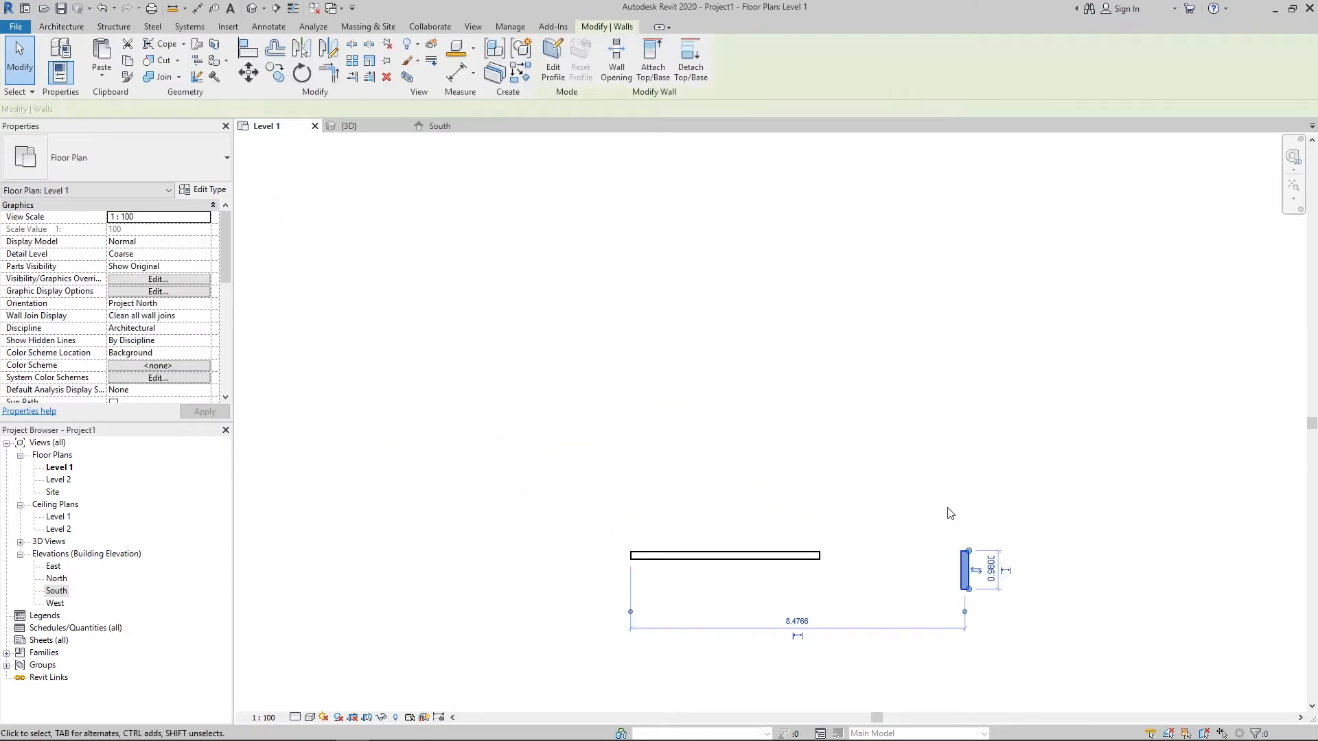
{"action": "key", "text": "Delete"}
- Change the remaining horizontal wall's type to Exterior - Brick on CMU
{"action": "scroll", "coordinate": [708, 543], "scroll_direction": "up", "scroll_amount": 3}
{"action": "middle_click_drag", "start_coordinate": [715, 563], "coordinate": [695, 425]}
{"action": "scroll", "coordinate": [694, 425], "scroll_direction": "up", "scroll_amount": 2}
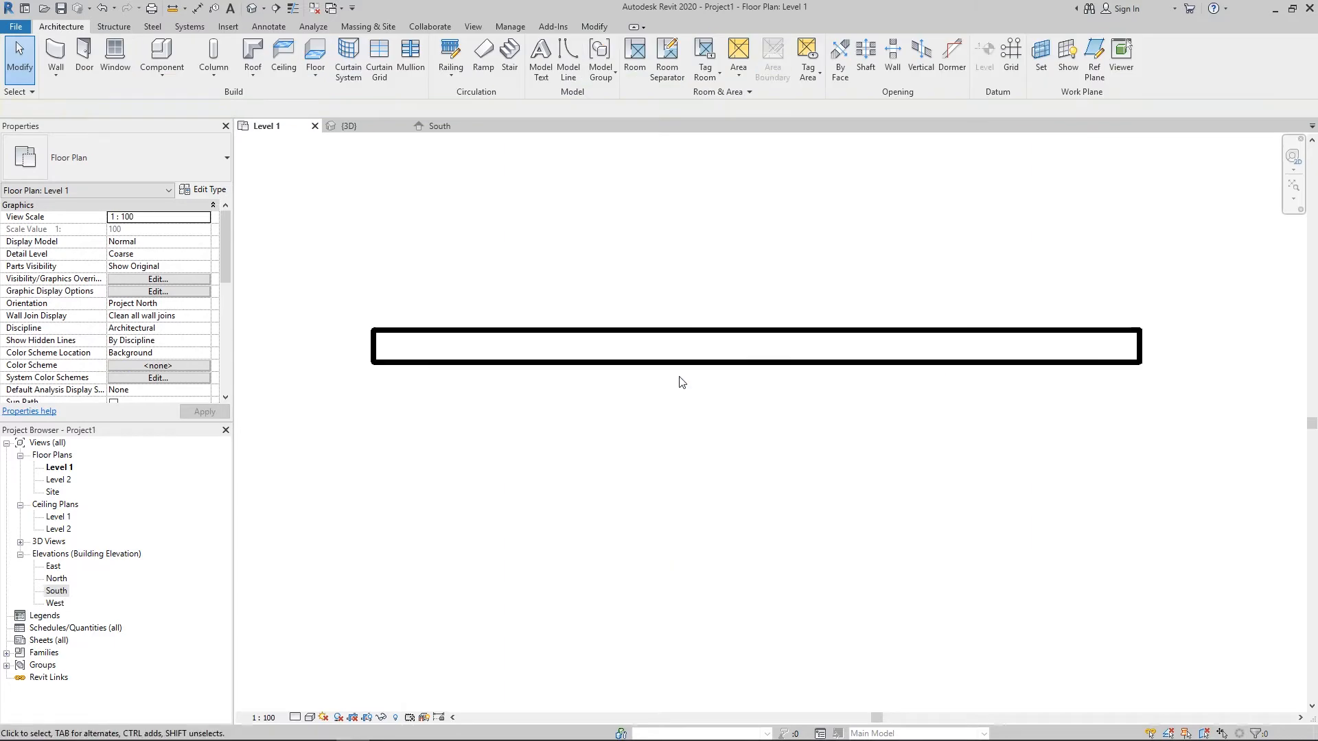
{"action": "left_click", "coordinate": [715, 358]}
{"action": "left_click", "coordinate": [116, 158]}
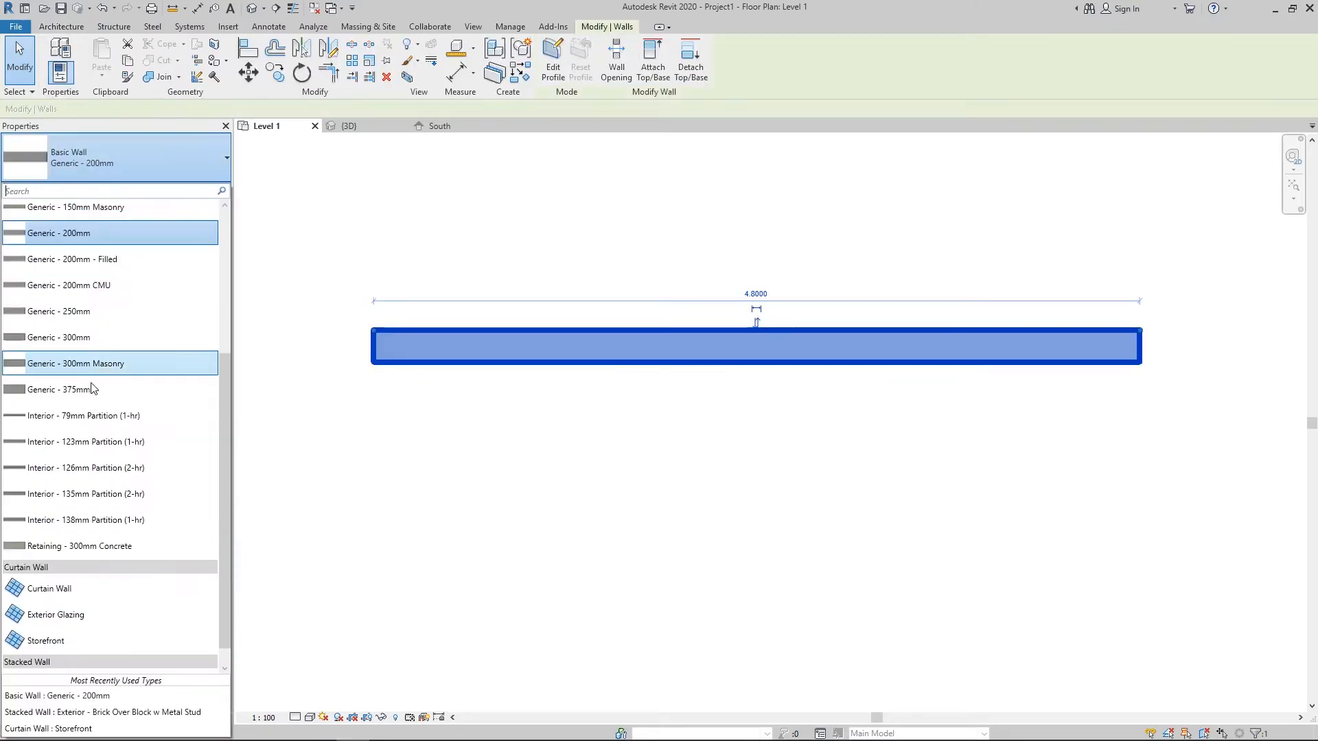
{"action": "scroll", "coordinate": [87, 381], "scroll_direction": "up", "scroll_amount": 2}
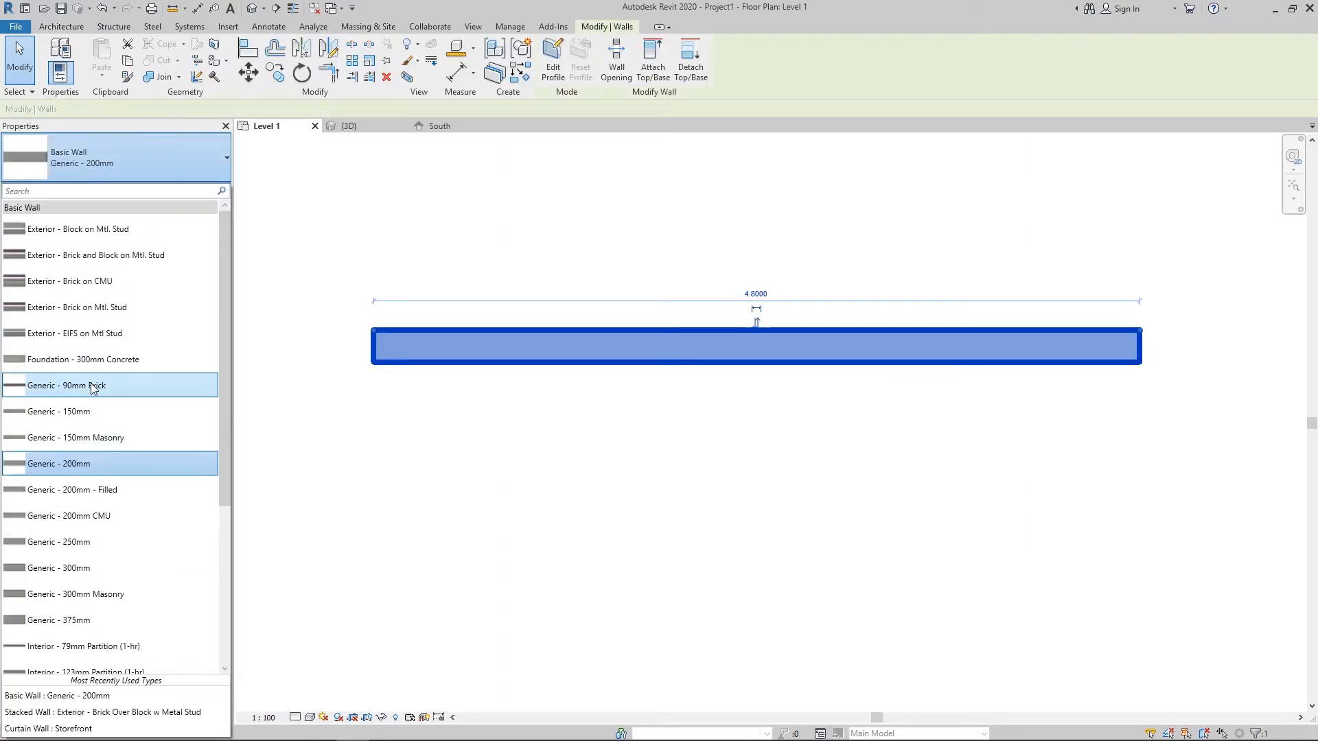
{"action": "left_click", "coordinate": [112, 282]}
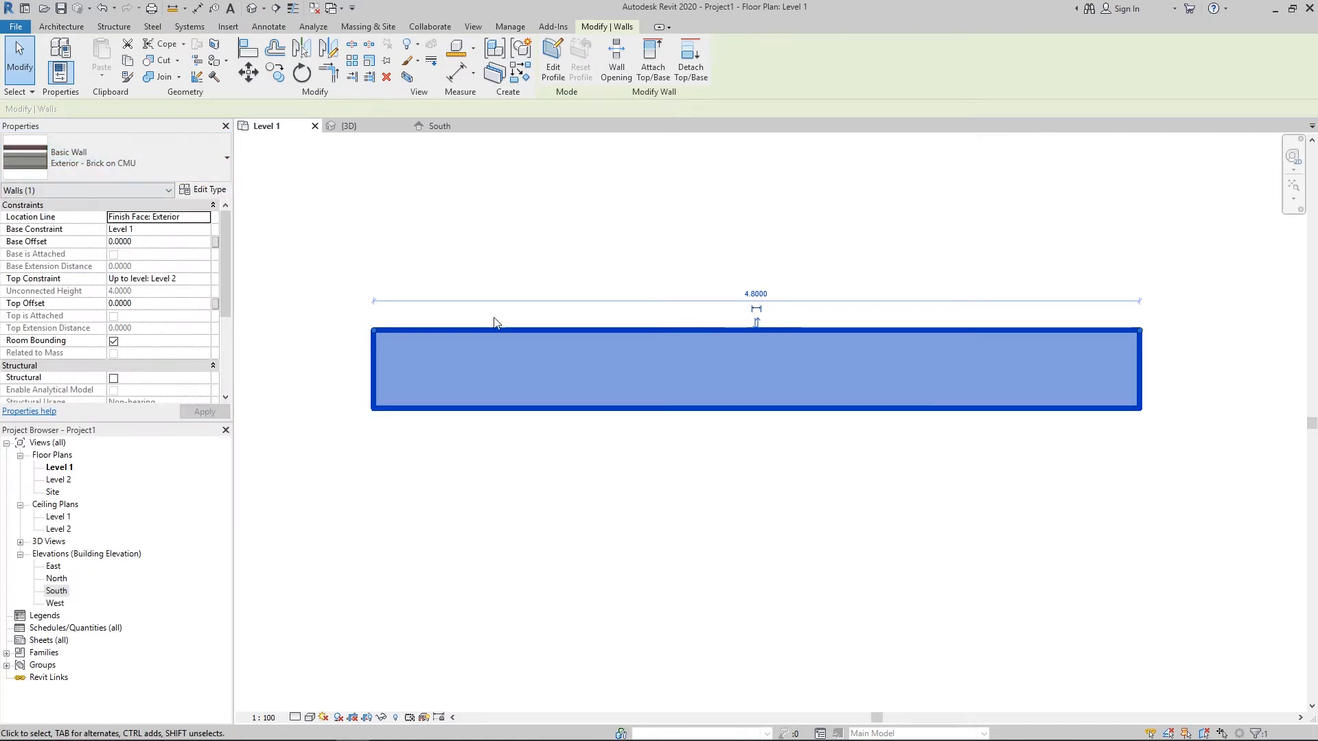
- Set the Level 1 plan's detail level to Fine and deselect the wall
{"action": "middle_click_drag", "start_coordinate": [812, 426], "coordinate": [785, 471]}
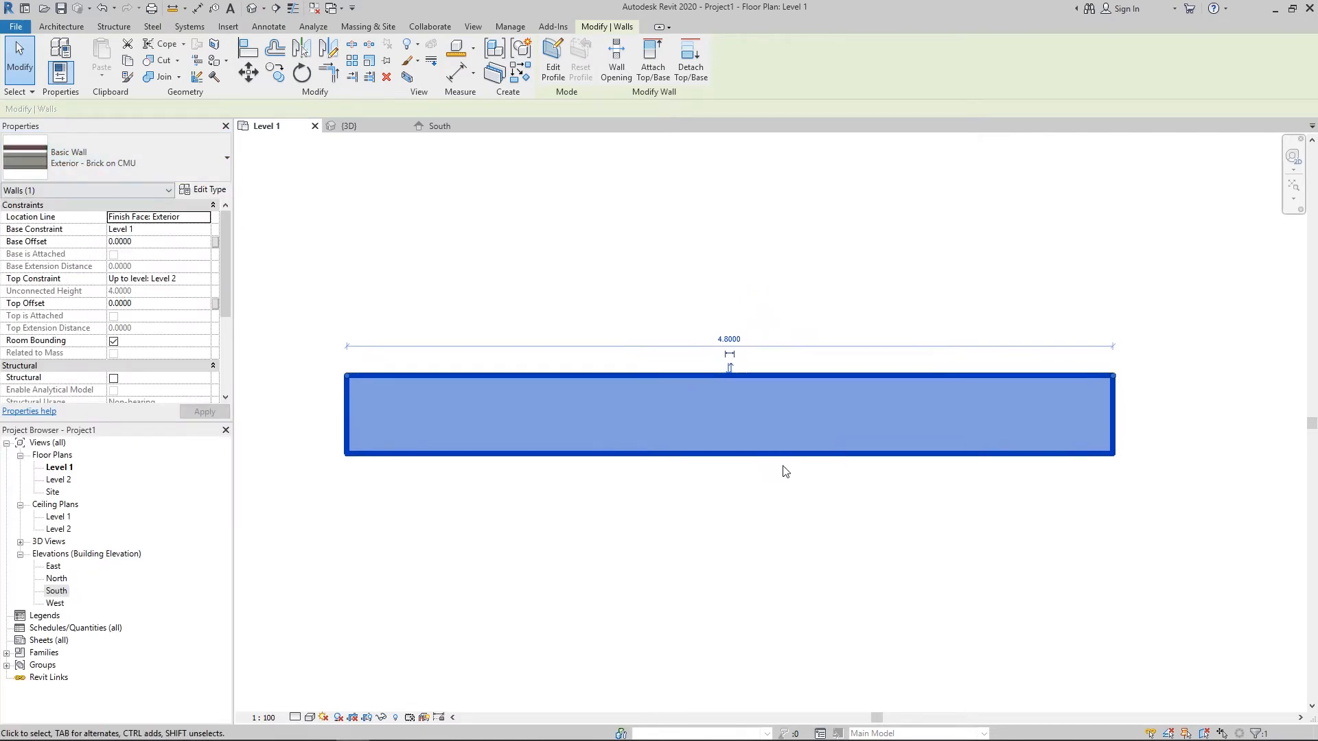
{"action": "left_click", "coordinate": [295, 717]}
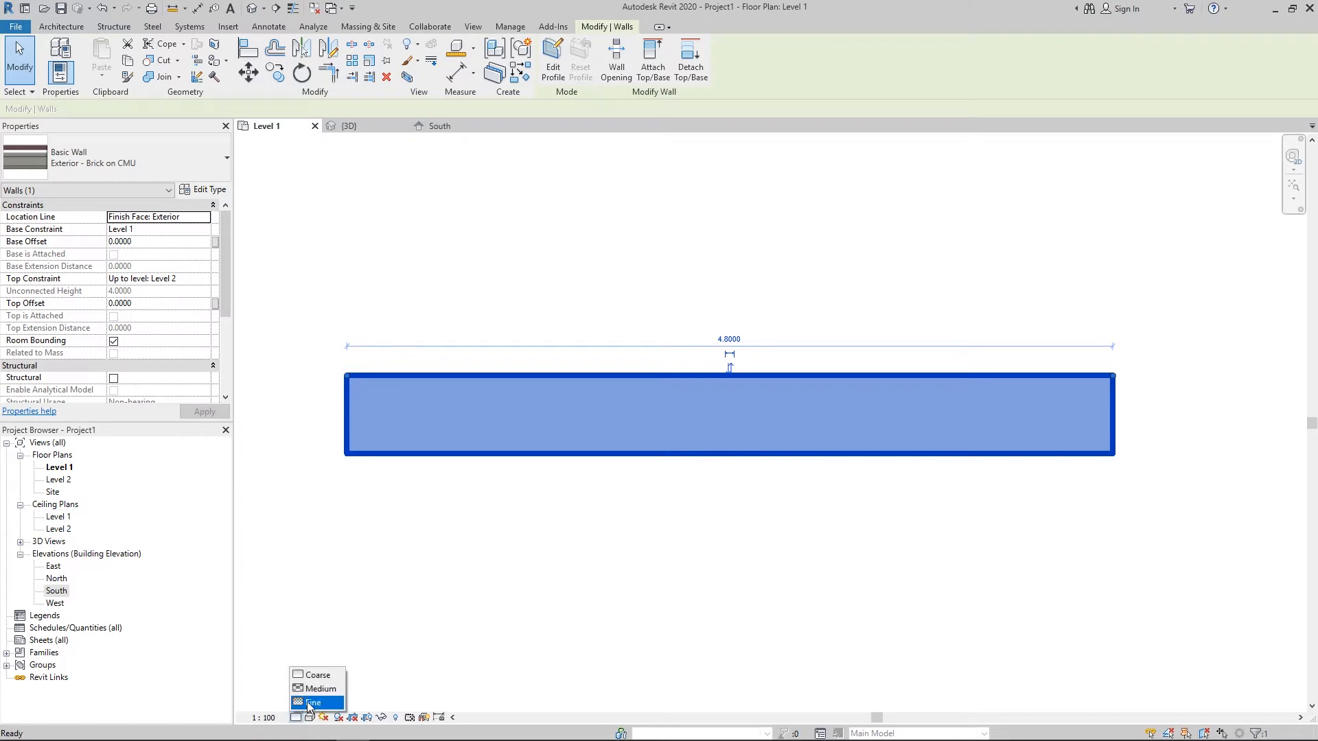
{"action": "left_click", "coordinate": [310, 703]}
{"action": "left_click", "coordinate": [503, 480]}
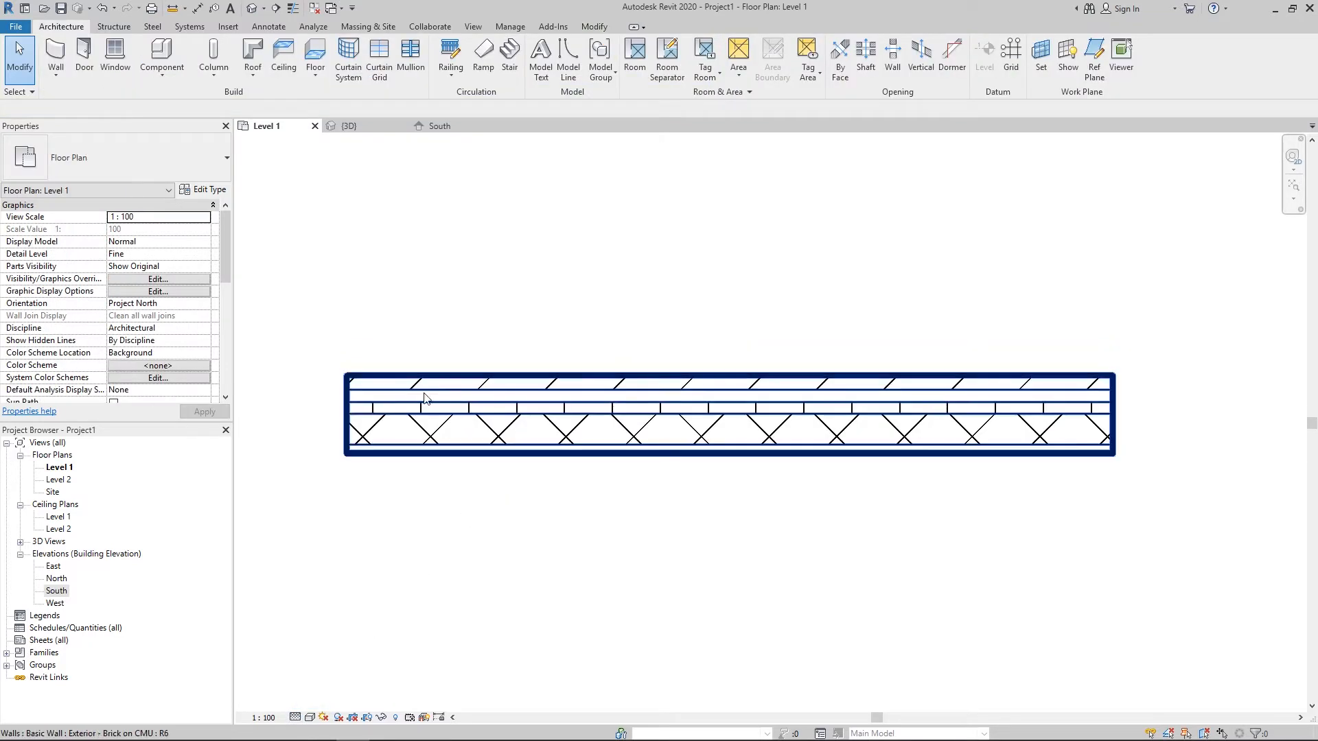
- Set the Level 1 plan's visual style to Shaded and its view scale to 1:1
{"action": "left_click", "coordinate": [311, 718]}
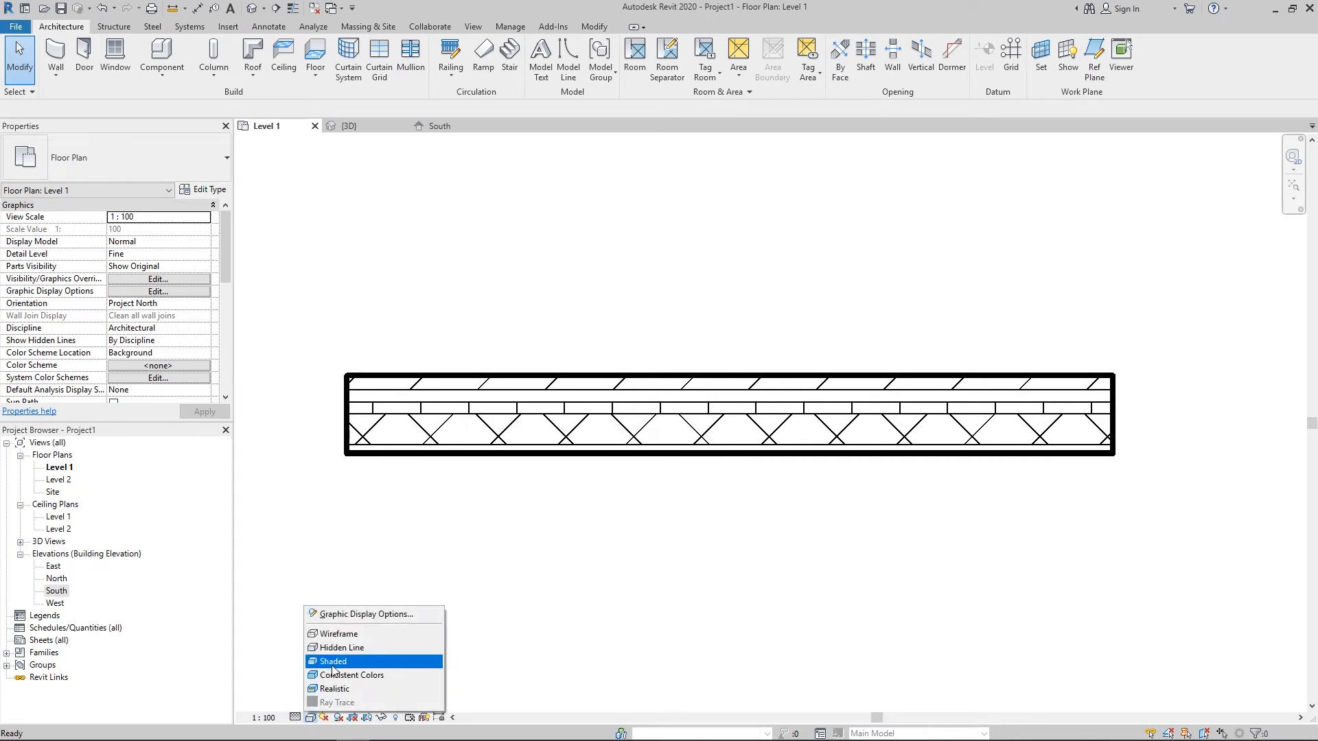
{"action": "left_click", "coordinate": [333, 663]}
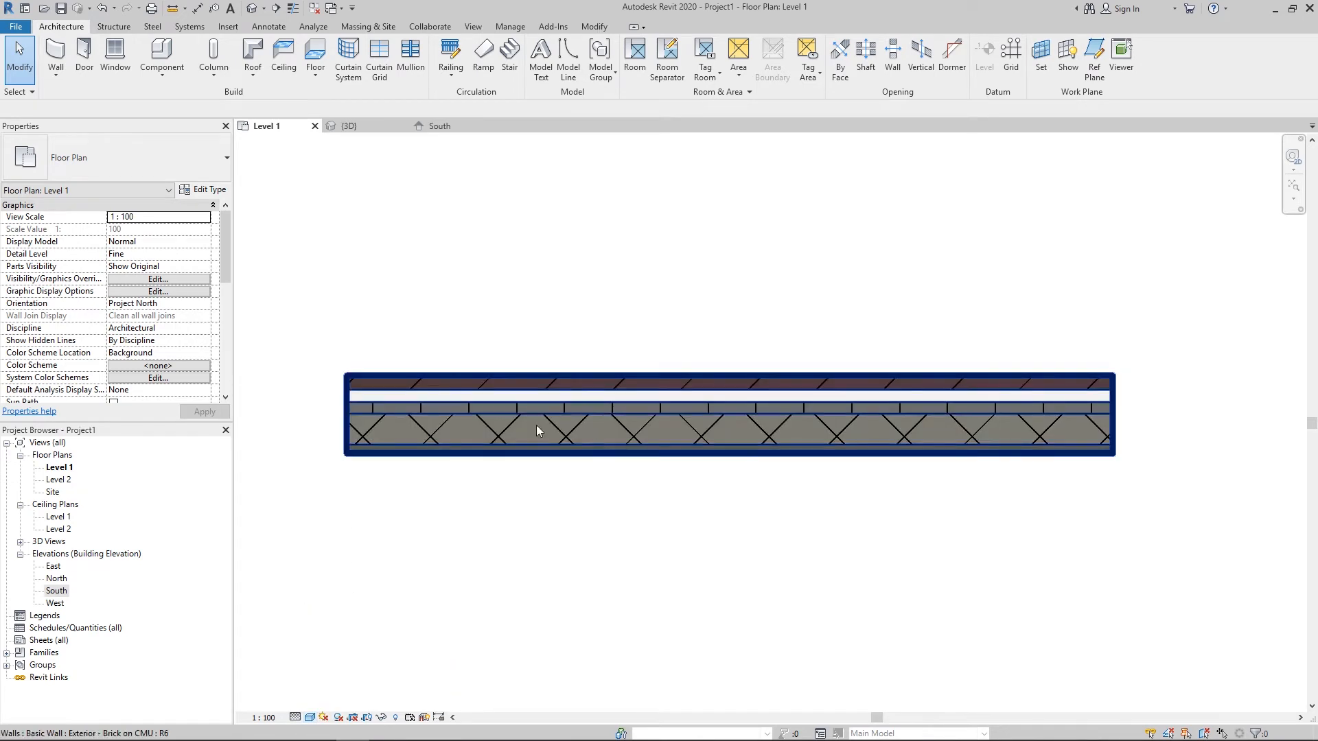
{"action": "left_click", "coordinate": [263, 718]}
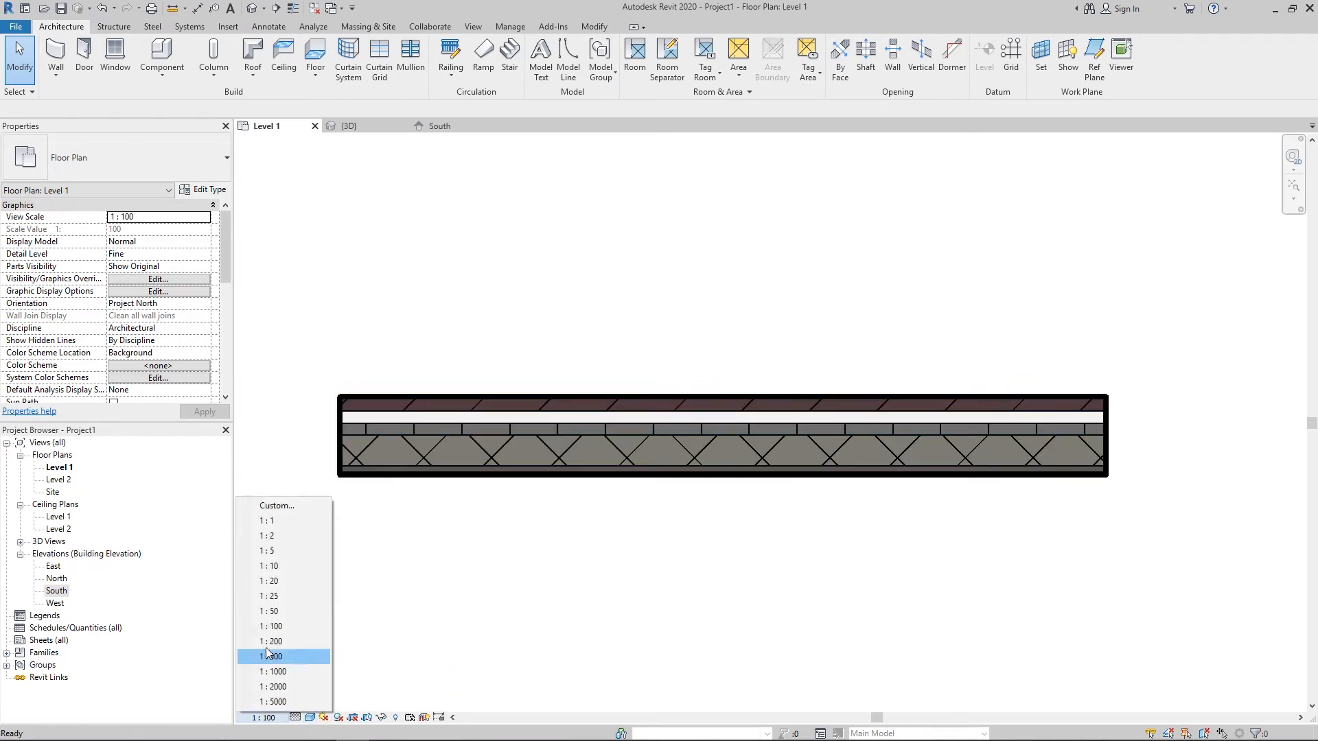
{"action": "left_click", "coordinate": [271, 521]}
- Examine the material layers of the Exterior - Brick on CMU wall up close along its length
{"action": "scroll", "coordinate": [755, 446], "scroll_direction": "up", "scroll_amount": 4}
{"action": "middle_click_drag", "start_coordinate": [761, 491], "coordinate": [789, 519]}
{"action": "scroll", "coordinate": [815, 505], "scroll_direction": "down", "scroll_amount": 2}
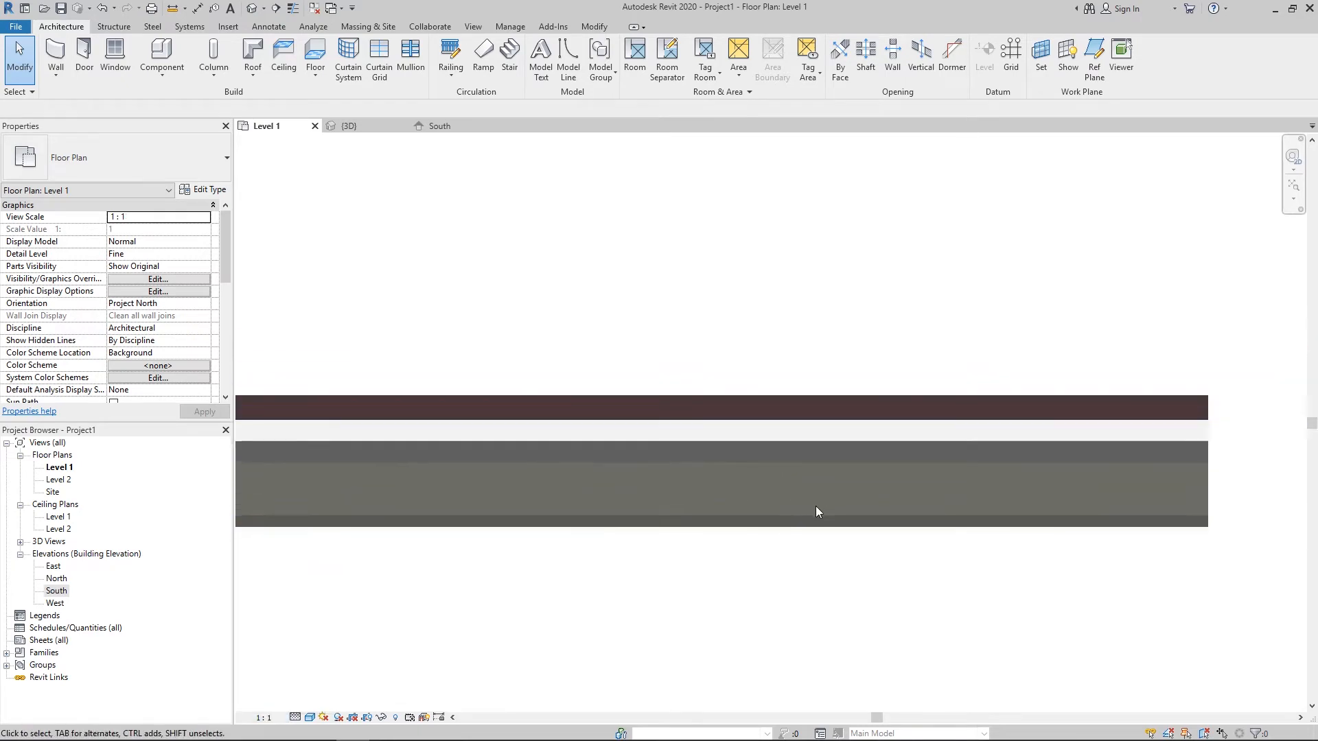
{"action": "scroll", "coordinate": [913, 514], "scroll_direction": "up", "scroll_amount": 3}
{"action": "middle_click_drag", "start_coordinate": [1077, 460], "coordinate": [916, 468]}
{"action": "scroll", "coordinate": [844, 545], "scroll_direction": "up", "scroll_amount": 5}
{"action": "scroll", "coordinate": [810, 574], "scroll_direction": "up", "scroll_amount": 1}
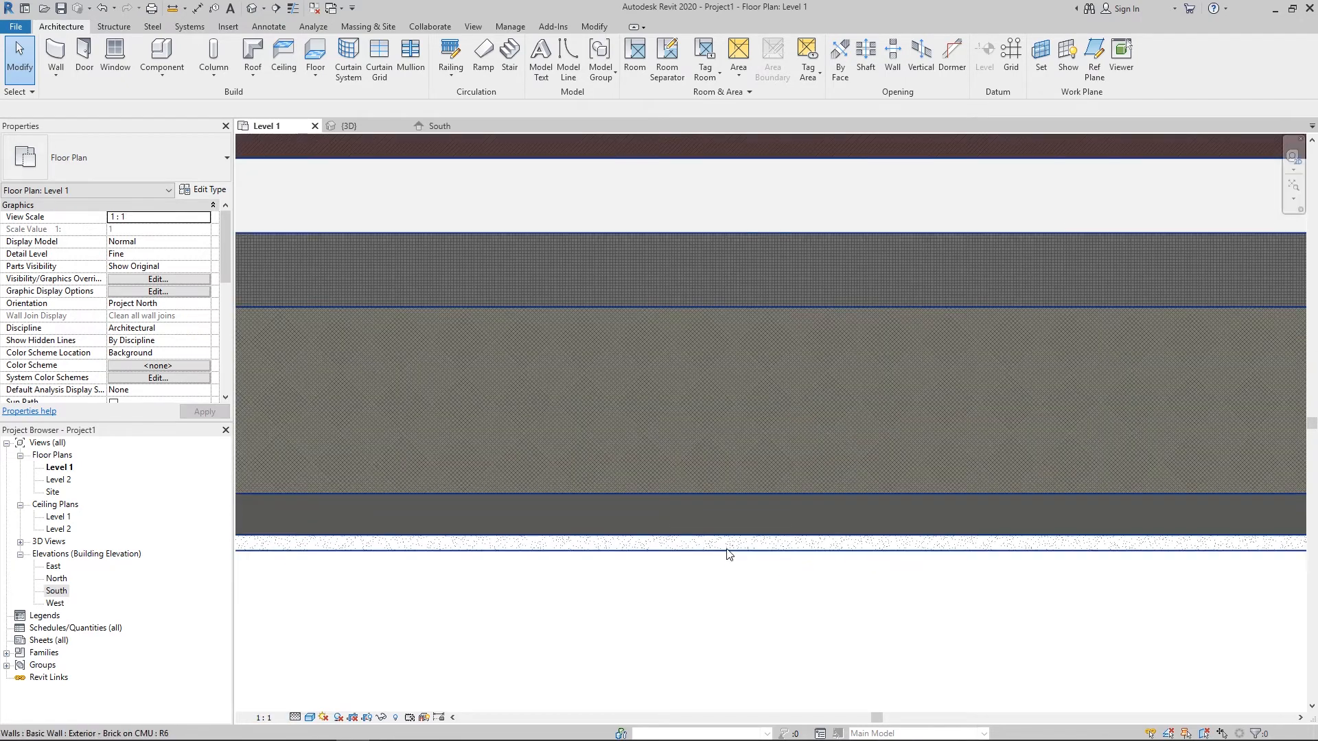
{"action": "middle_click_drag", "start_coordinate": [814, 569], "coordinate": [848, 582]}
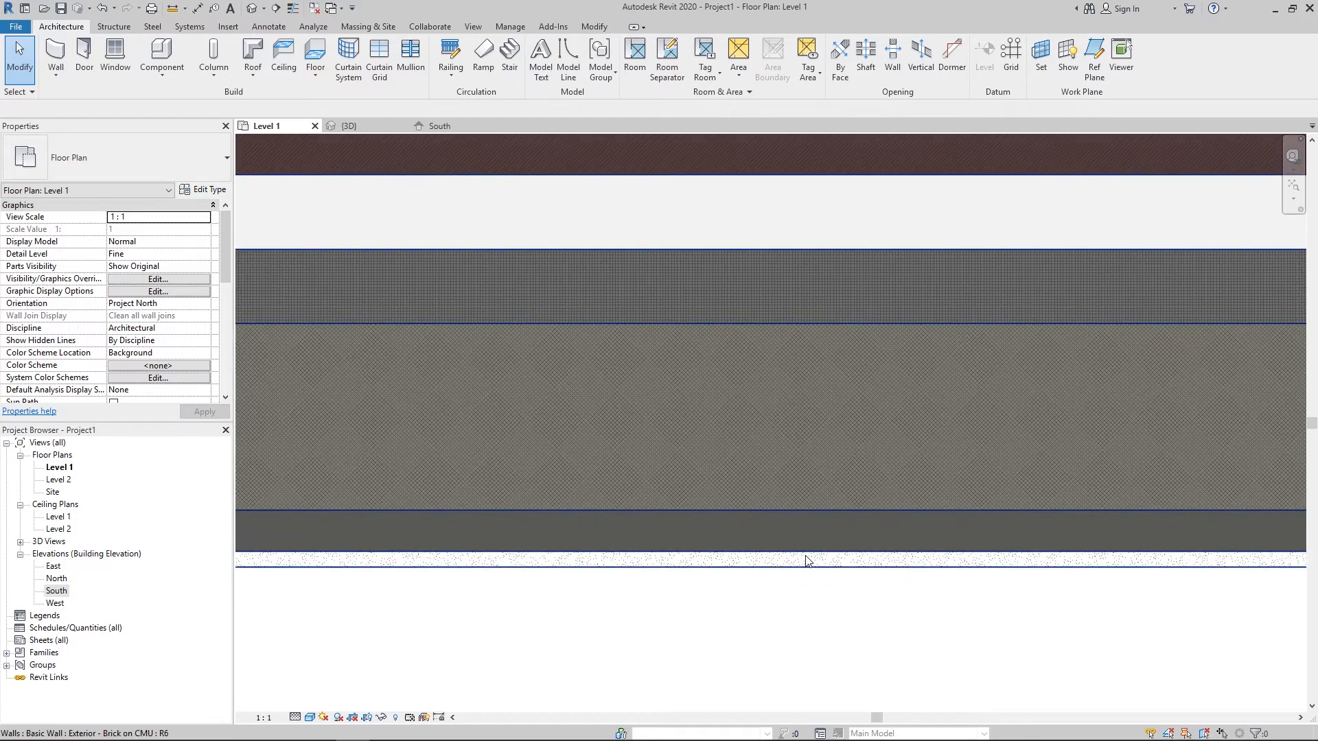
{"action": "scroll", "coordinate": [746, 564], "scroll_direction": "down", "scroll_amount": 5}
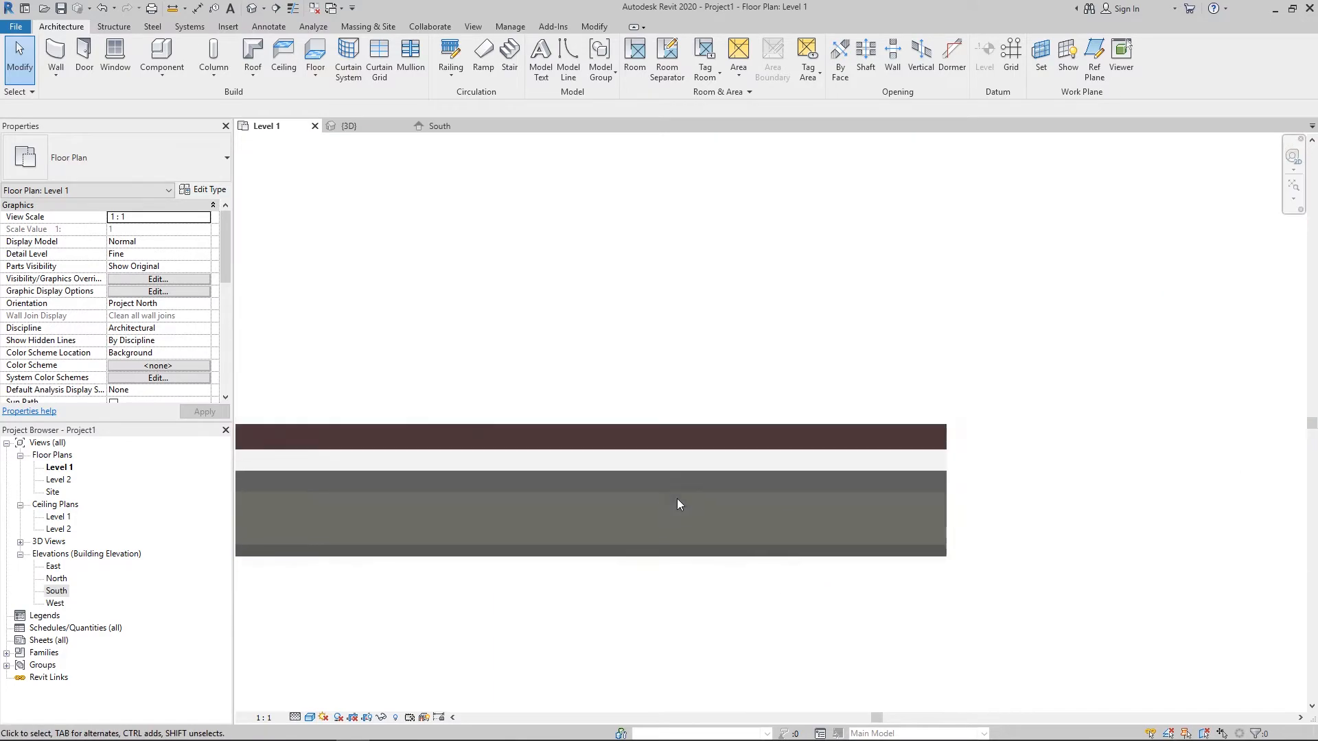
{"action": "scroll", "coordinate": [952, 509], "scroll_direction": "down", "scroll_amount": 1}
{"action": "scroll", "coordinate": [851, 493], "scroll_direction": "down", "scroll_amount": 1}
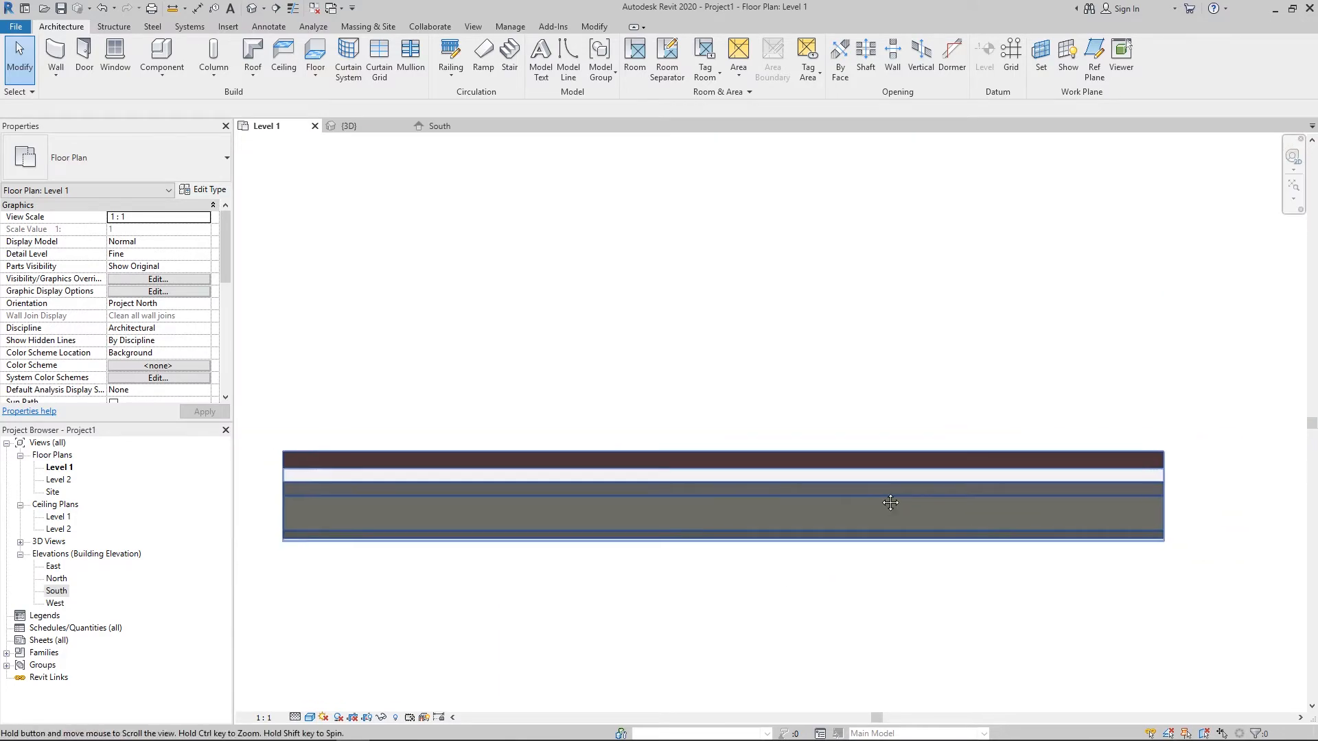
{"action": "middle_click_drag", "start_coordinate": [621, 399], "coordinate": [598, 416]}
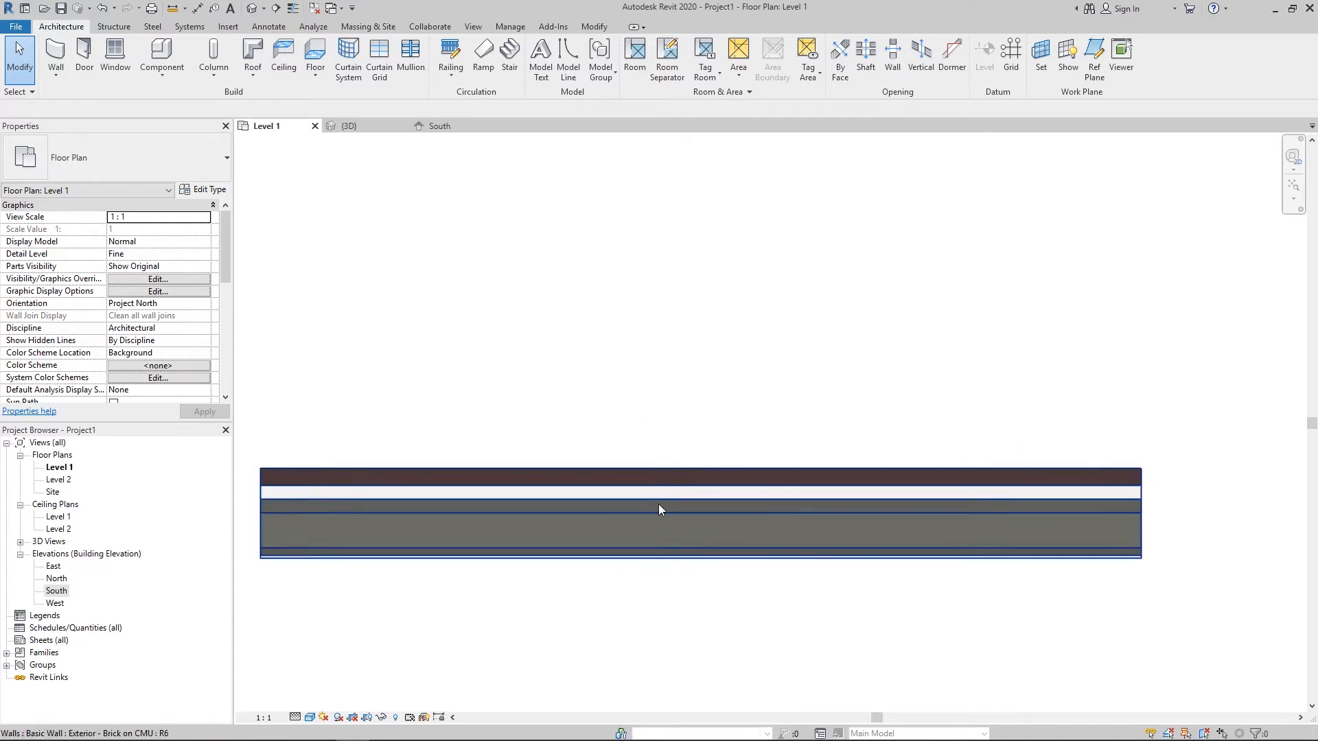
- Place an M_Single-Flush 0915 x 2134mm door in the horizontal wall, 2.0 m from its left end
{"action": "key", "text": "d"}
{"action": "key", "text": "r"}
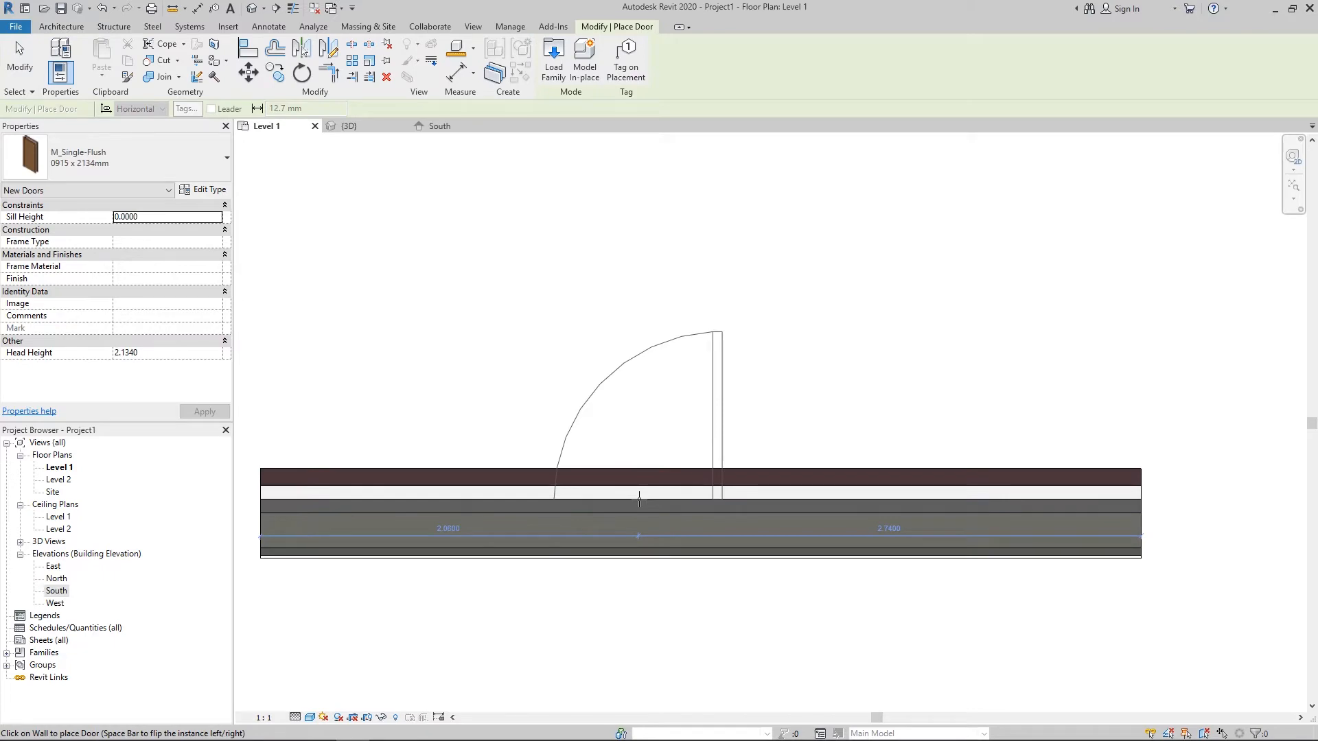
{"action": "left_click", "coordinate": [639, 500]}
{"action": "key", "text": "Escape"}
{"action": "key", "text": "Escape"}
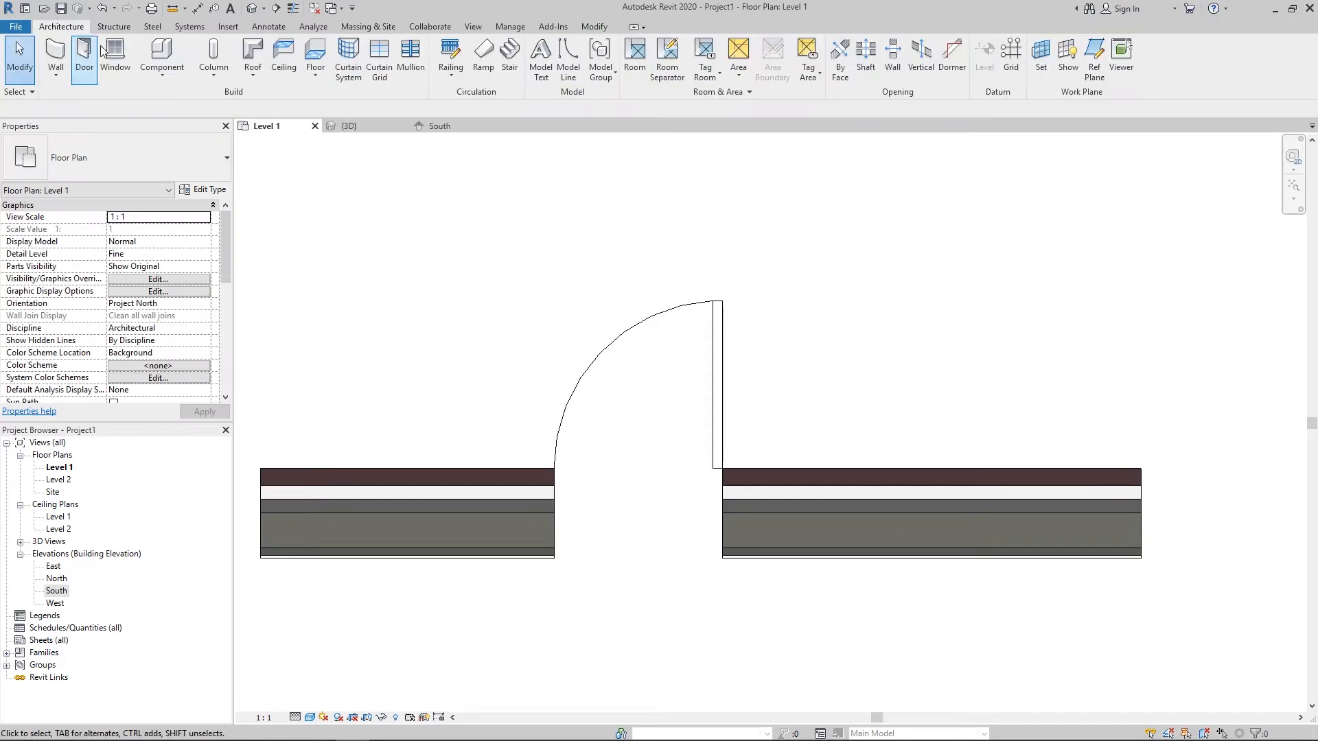
{"action": "scroll", "coordinate": [680, 412], "scroll_direction": "up", "scroll_amount": 1}
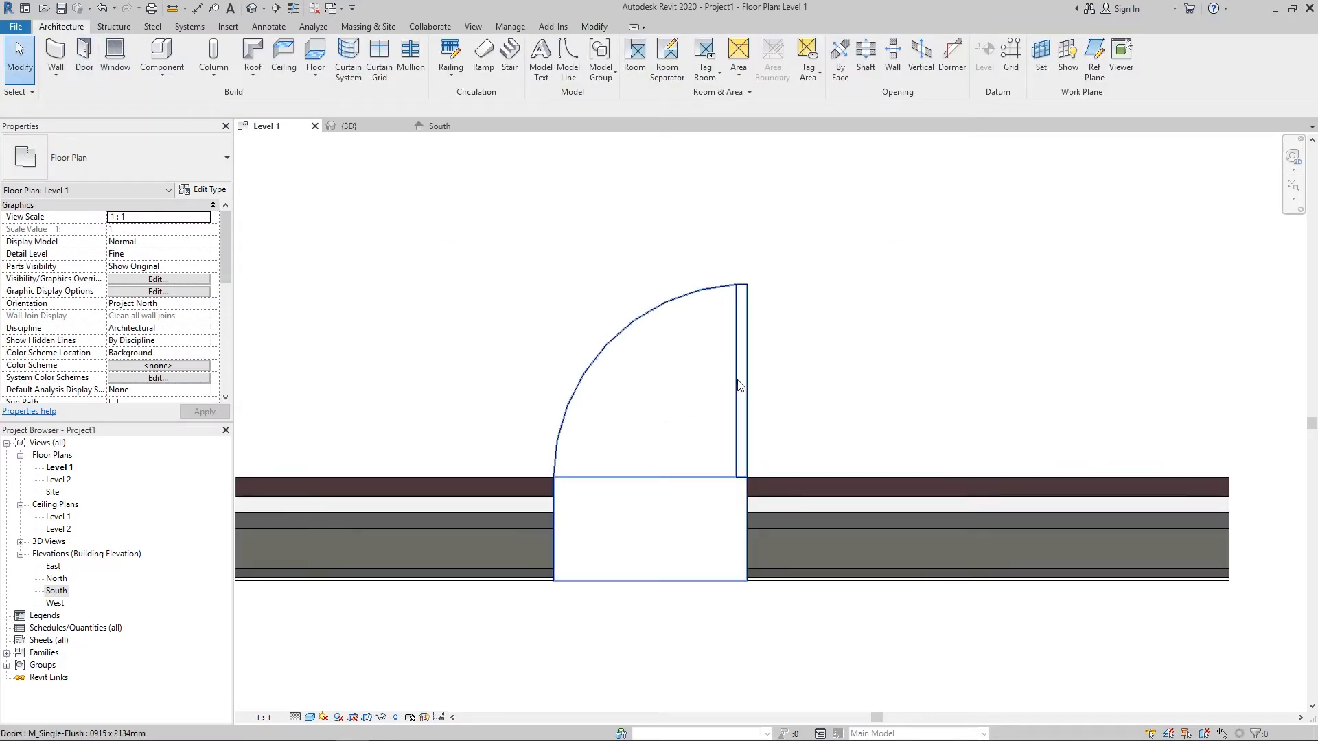
- Set Wrapping at Inserts to Both in the type properties of the Exterior - Brick on CMU wall
{"action": "left_click", "coordinate": [549, 454]}
{"action": "middle_click_drag", "start_coordinate": [550, 462], "coordinate": [614, 457]}
{"action": "left_click", "coordinate": [416, 549]}
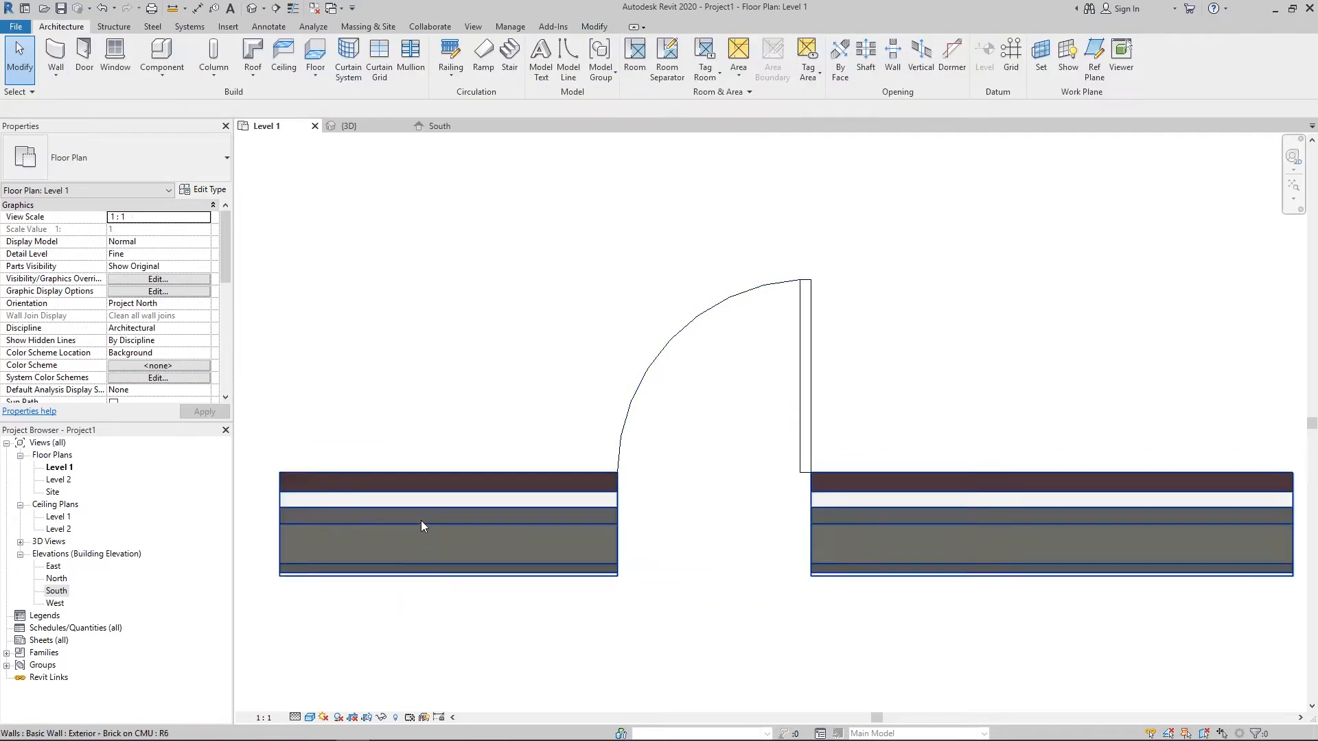
{"action": "left_click", "coordinate": [421, 519]}
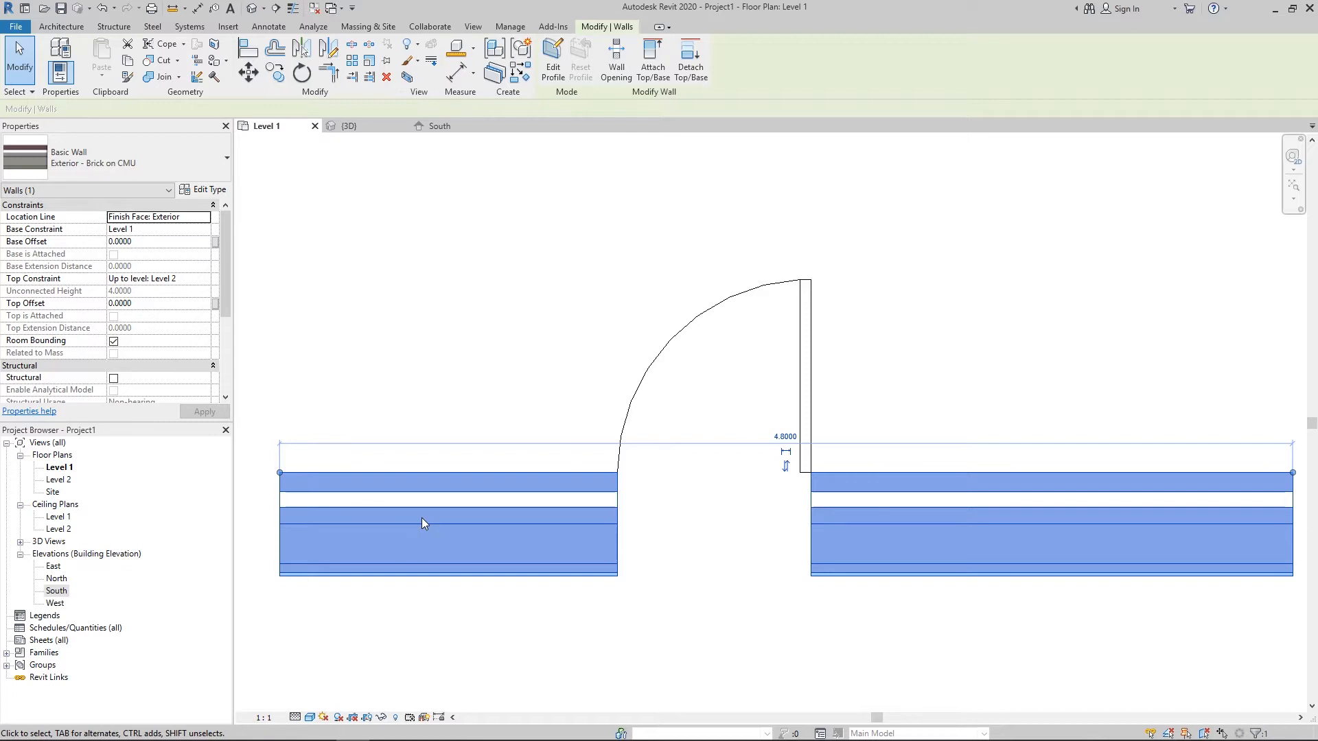
{"action": "left_click", "coordinate": [203, 190]}
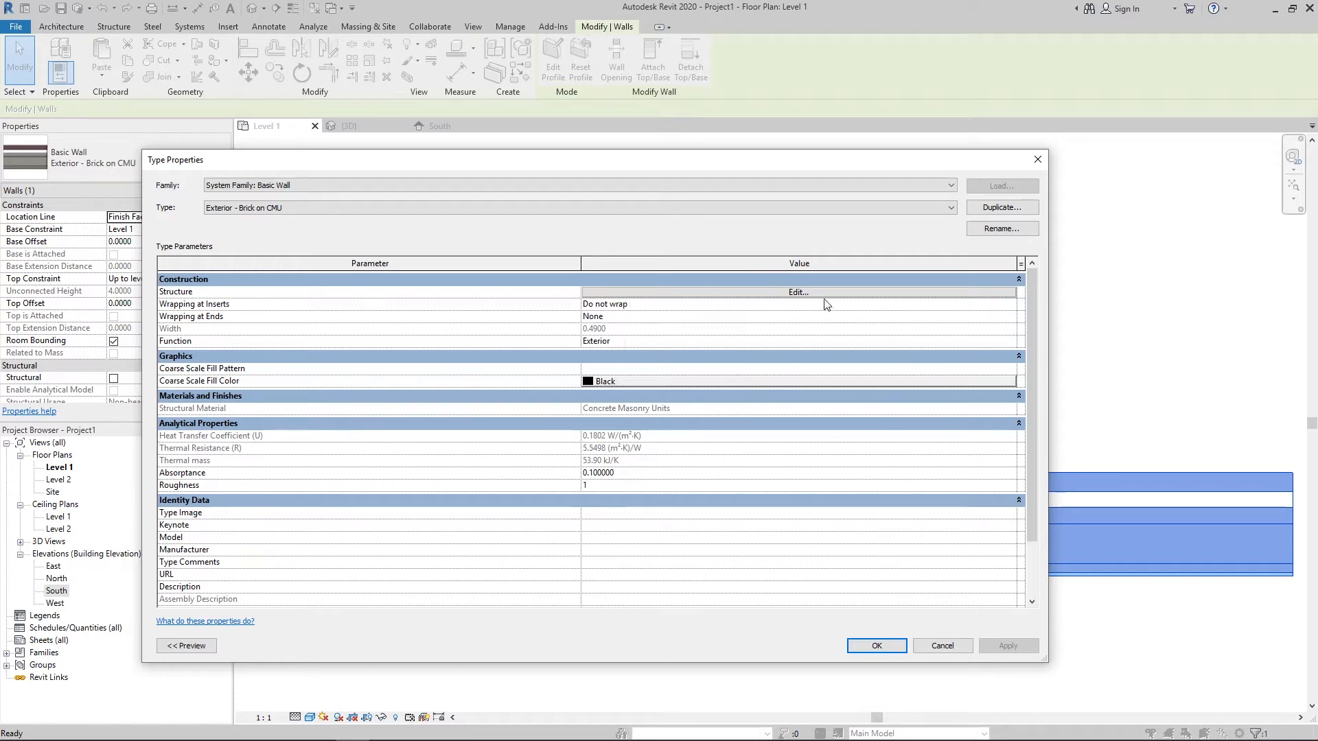
{"action": "left_click", "coordinate": [1013, 306]}
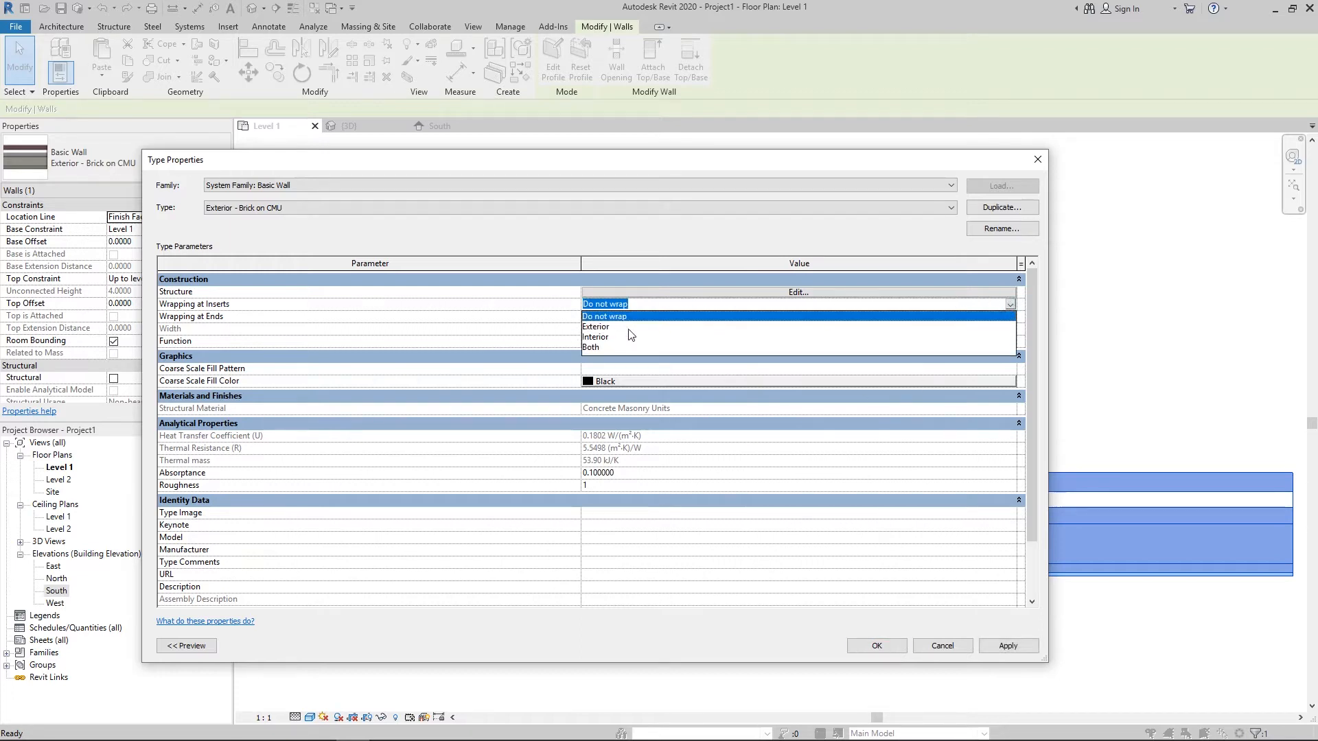
{"action": "left_click", "coordinate": [592, 347]}
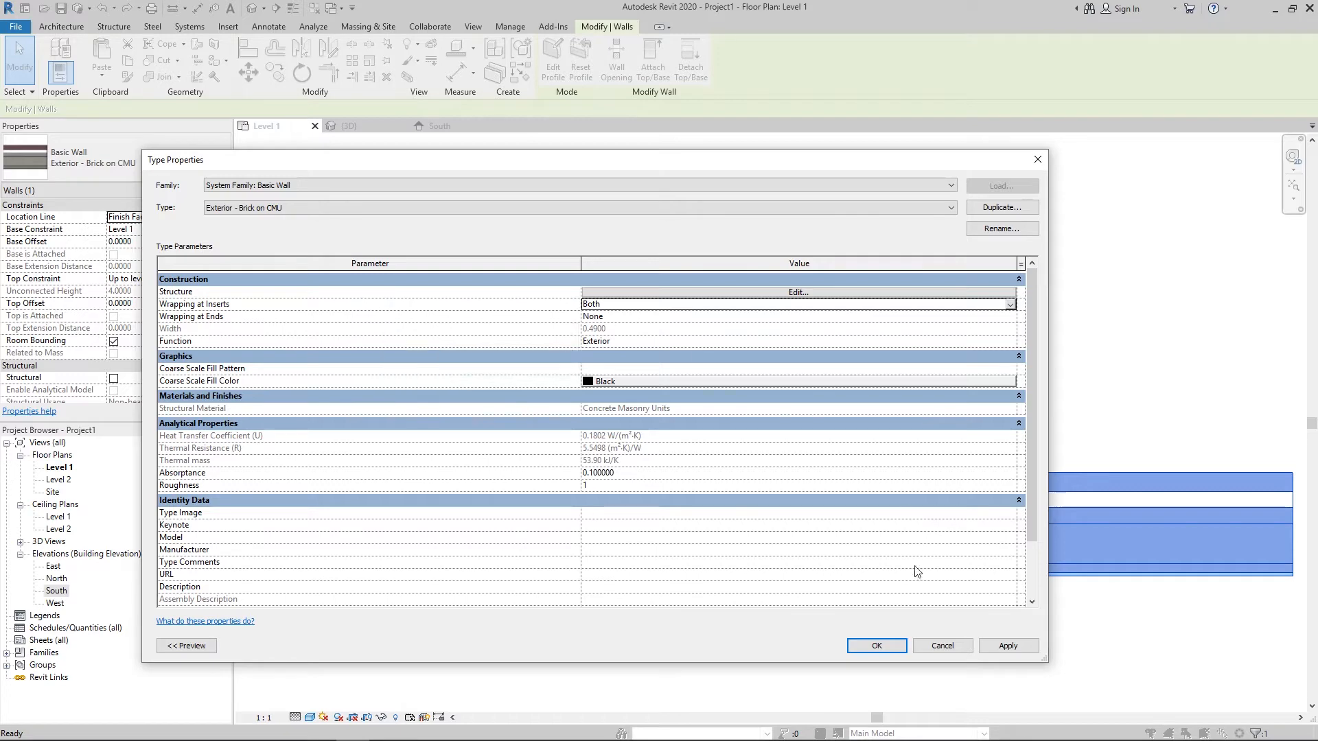
{"action": "left_click", "coordinate": [877, 646]}
{"action": "left_click", "coordinate": [464, 439]}
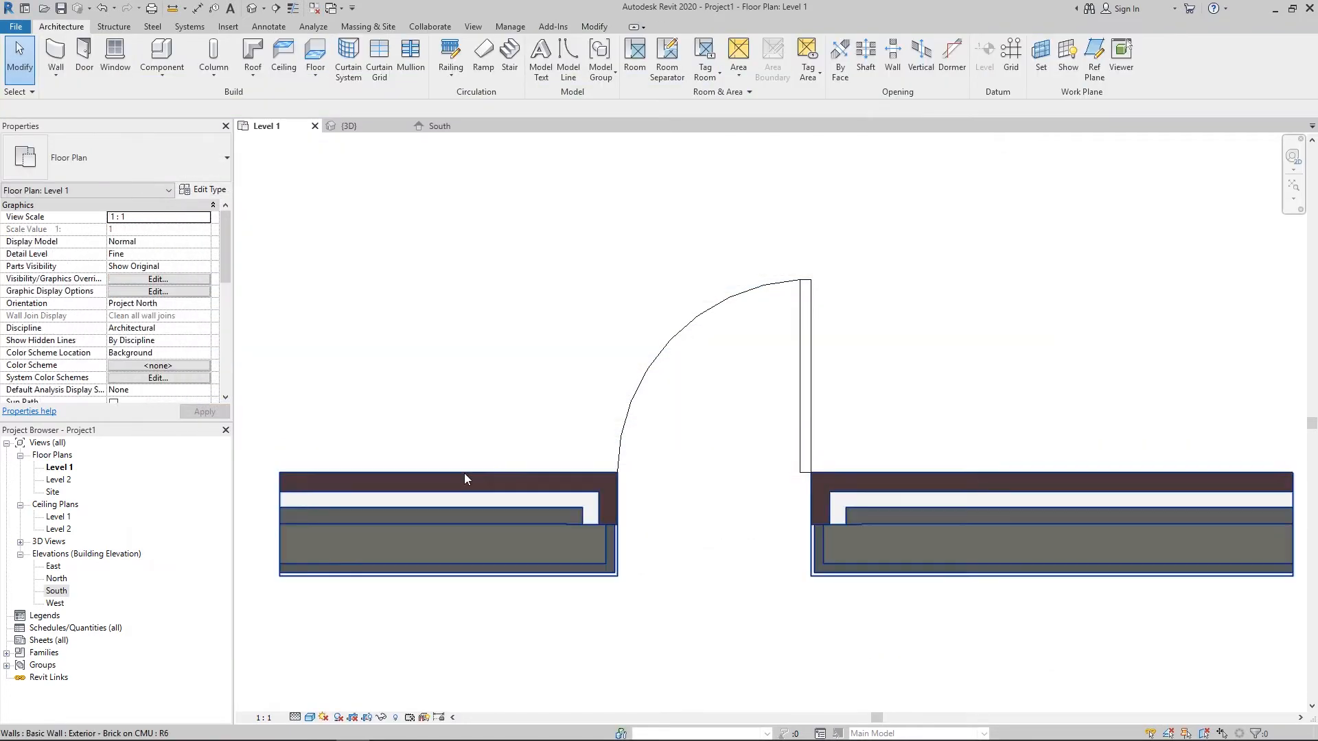
- Examine how the wall's layers wrap at both sides of the door opening
{"action": "mouse_move", "coordinate": [698, 384]}
{"action": "left_mouse_down"}
{"action": "mouse_move", "coordinate": [615, 382]}
{"action": "mouse_move", "coordinate": [681, 385]}
{"action": "left_mouse_up"}
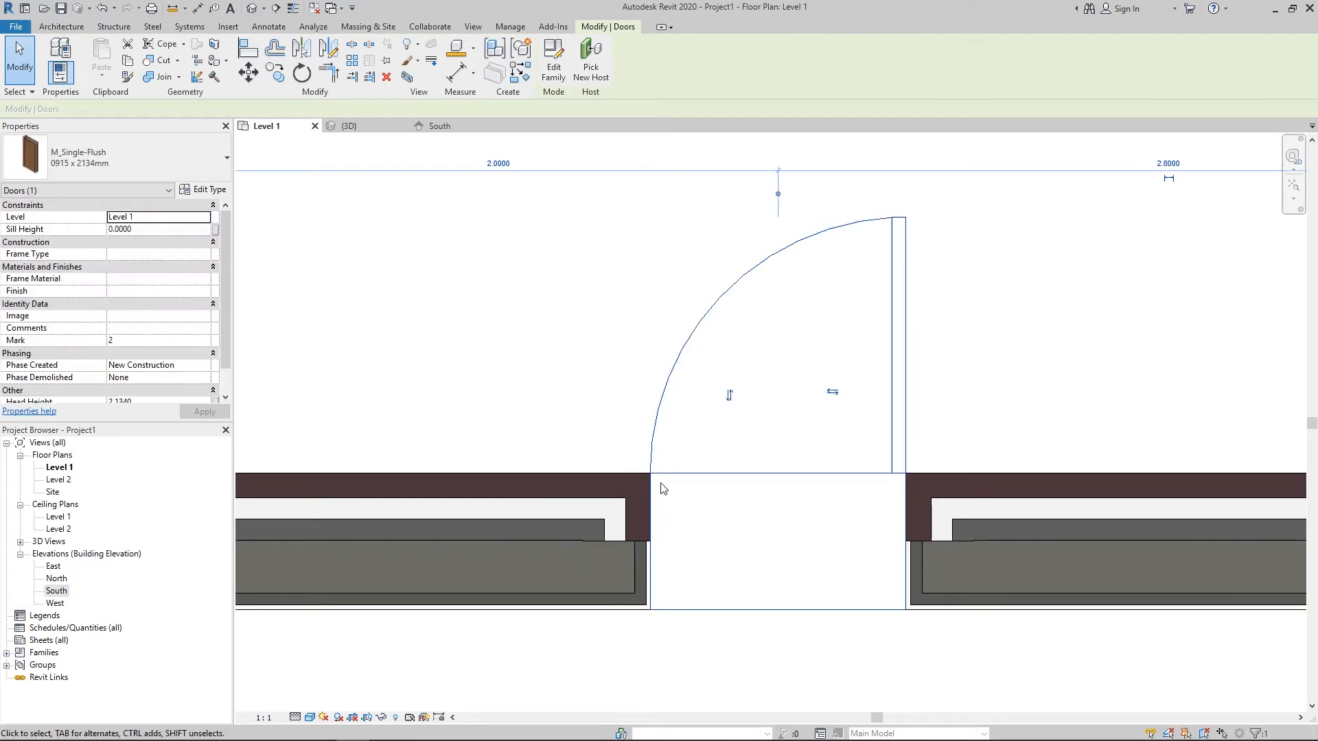
{"action": "scroll", "coordinate": [612, 557], "scroll_direction": "up", "scroll_amount": 1}
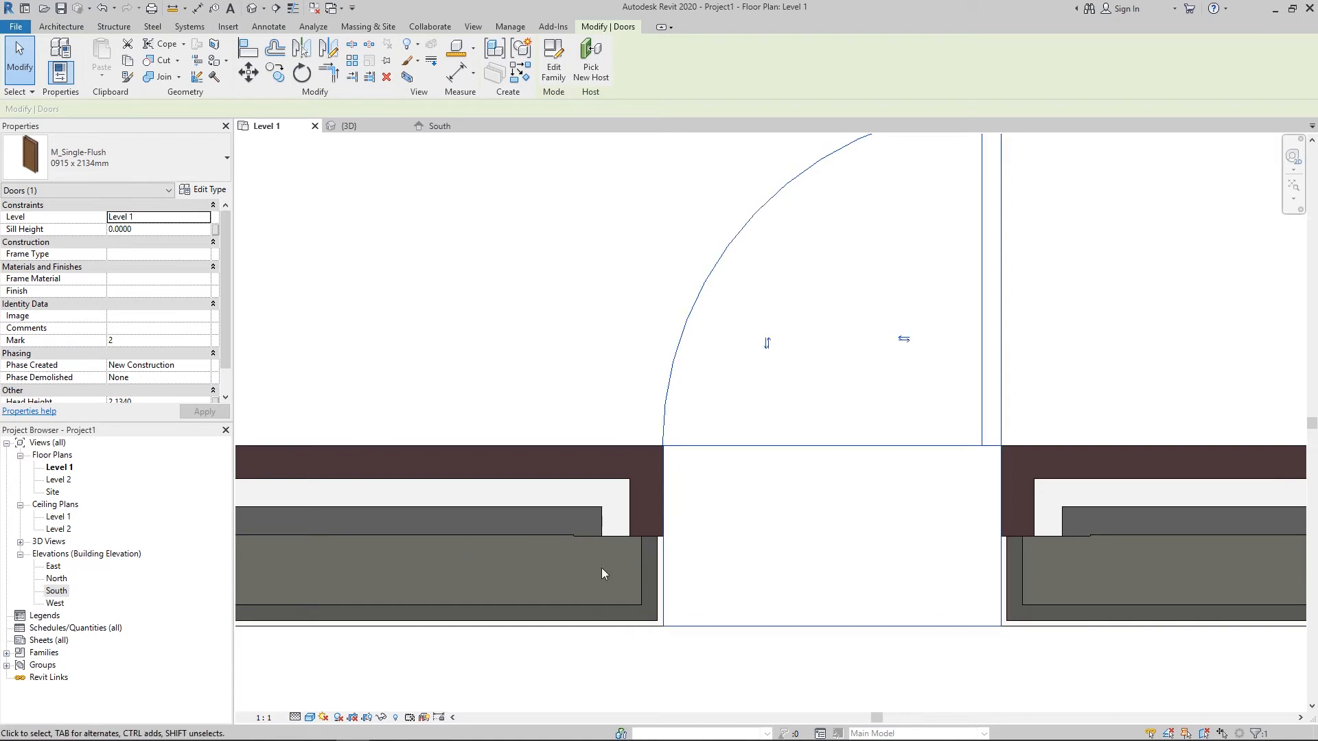
{"action": "scroll", "coordinate": [570, 501], "scroll_direction": "down", "scroll_amount": 5}
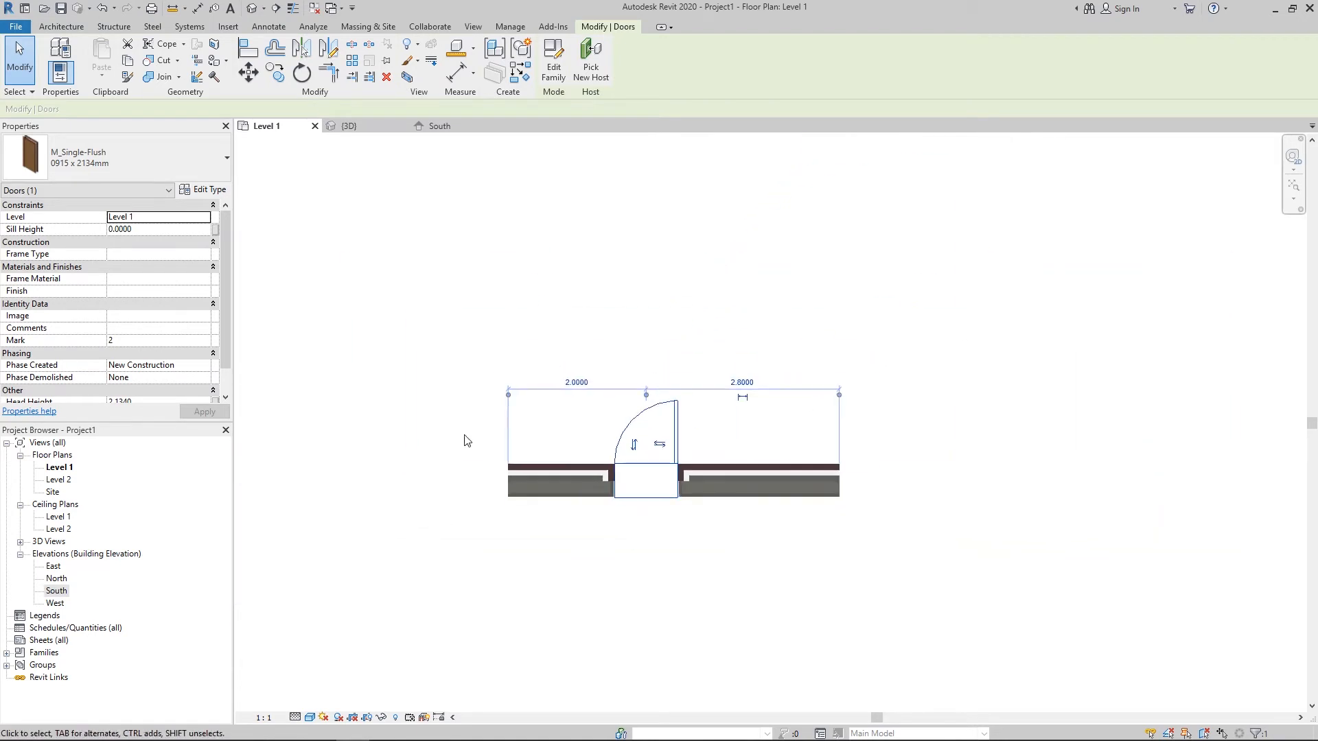
{"action": "left_click", "coordinate": [857, 482]}
{"action": "double_click", "coordinate": [882, 519]}
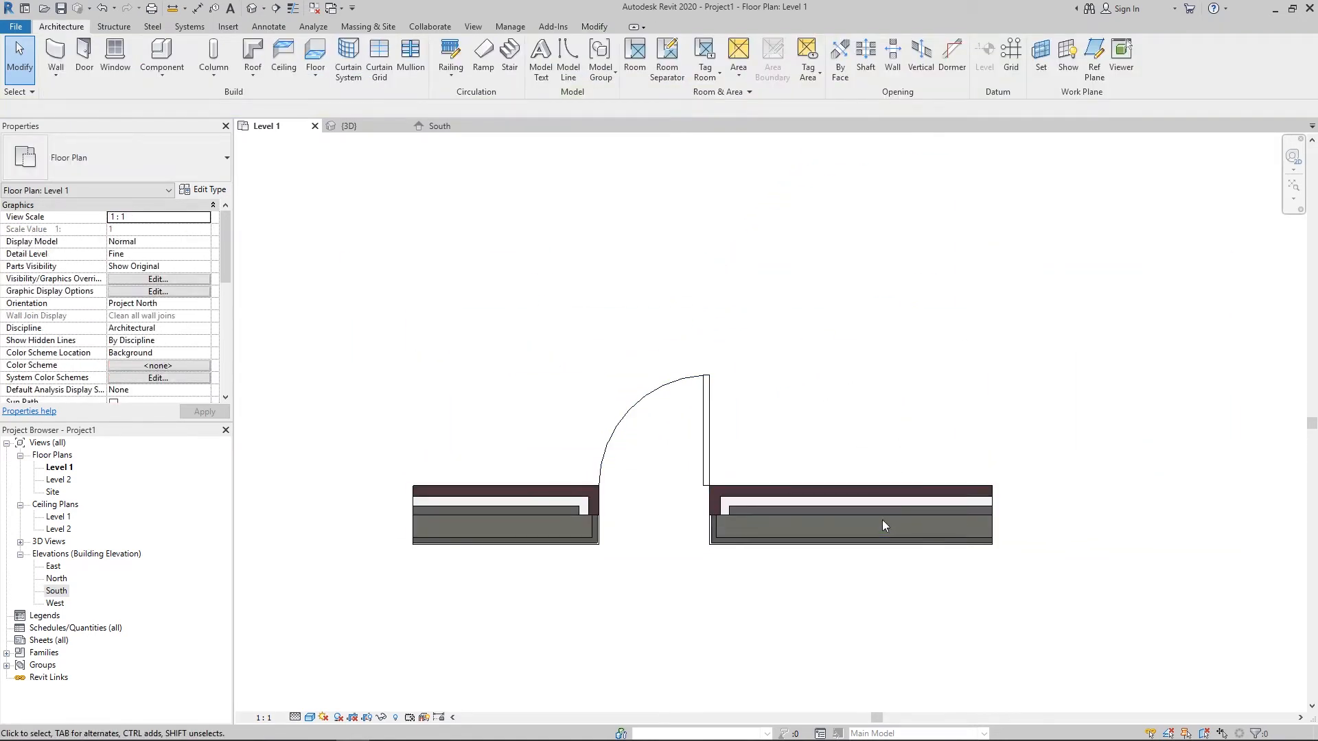
{"action": "left_click", "coordinate": [757, 220]}
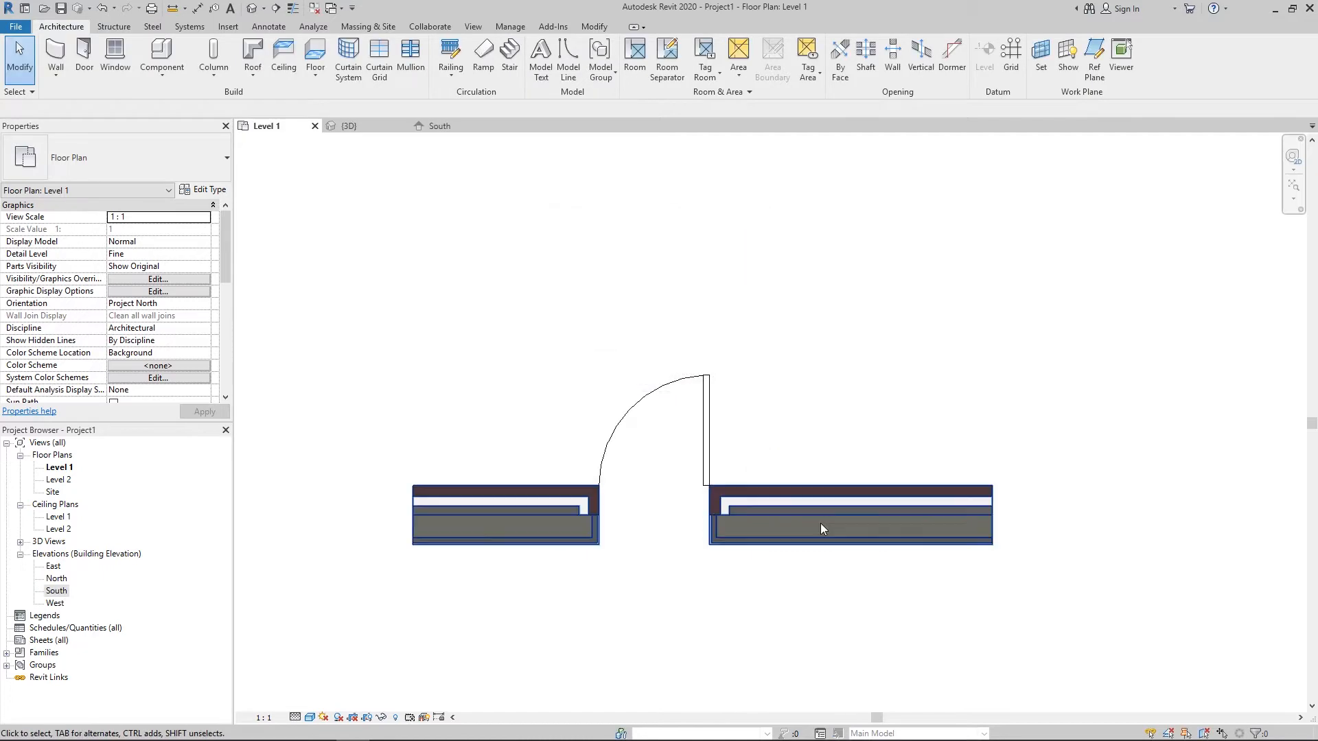
- Set Wrapping at Ends to Exterior in the wall's type properties and deselect the wall
{"action": "scroll", "coordinate": [833, 518], "scroll_direction": "up", "scroll_amount": 1}
{"action": "left_click", "coordinate": [833, 517]}
{"action": "left_click", "coordinate": [201, 190]}
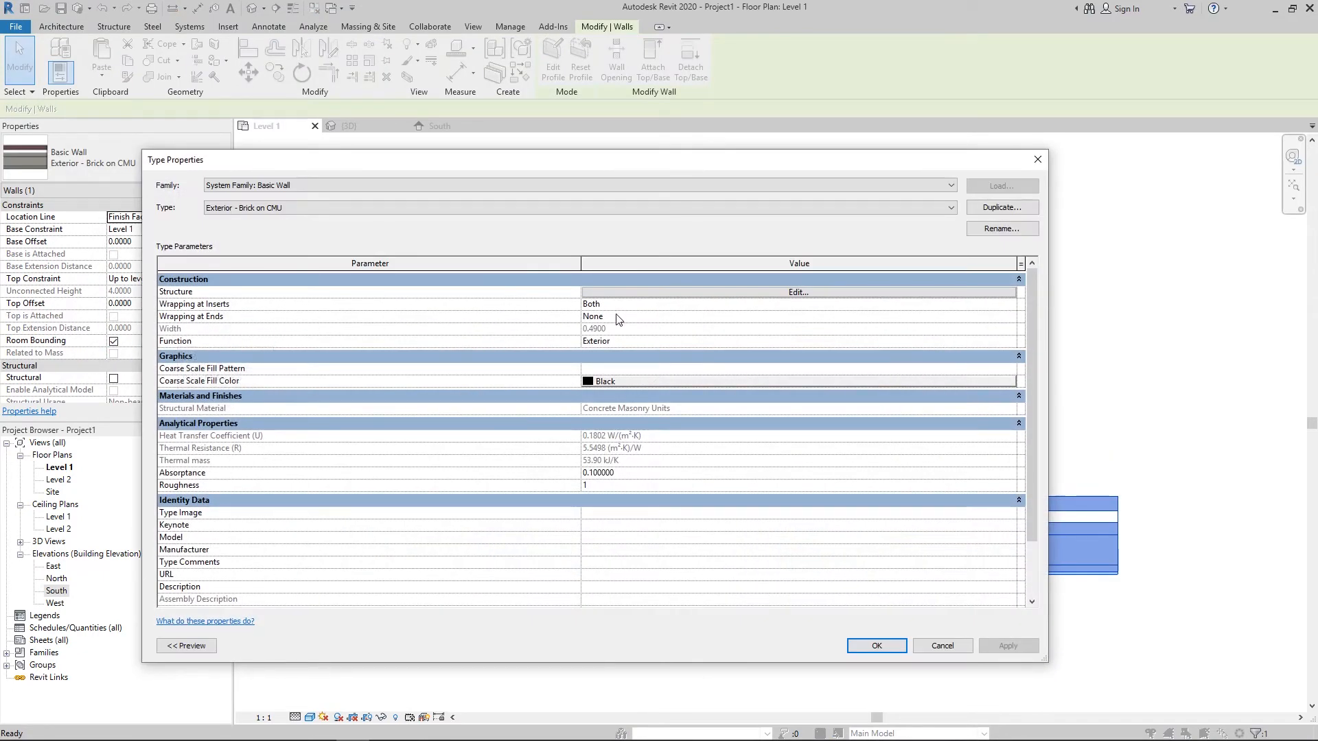
{"action": "left_click", "coordinate": [639, 317]}
{"action": "left_click", "coordinate": [655, 317]}
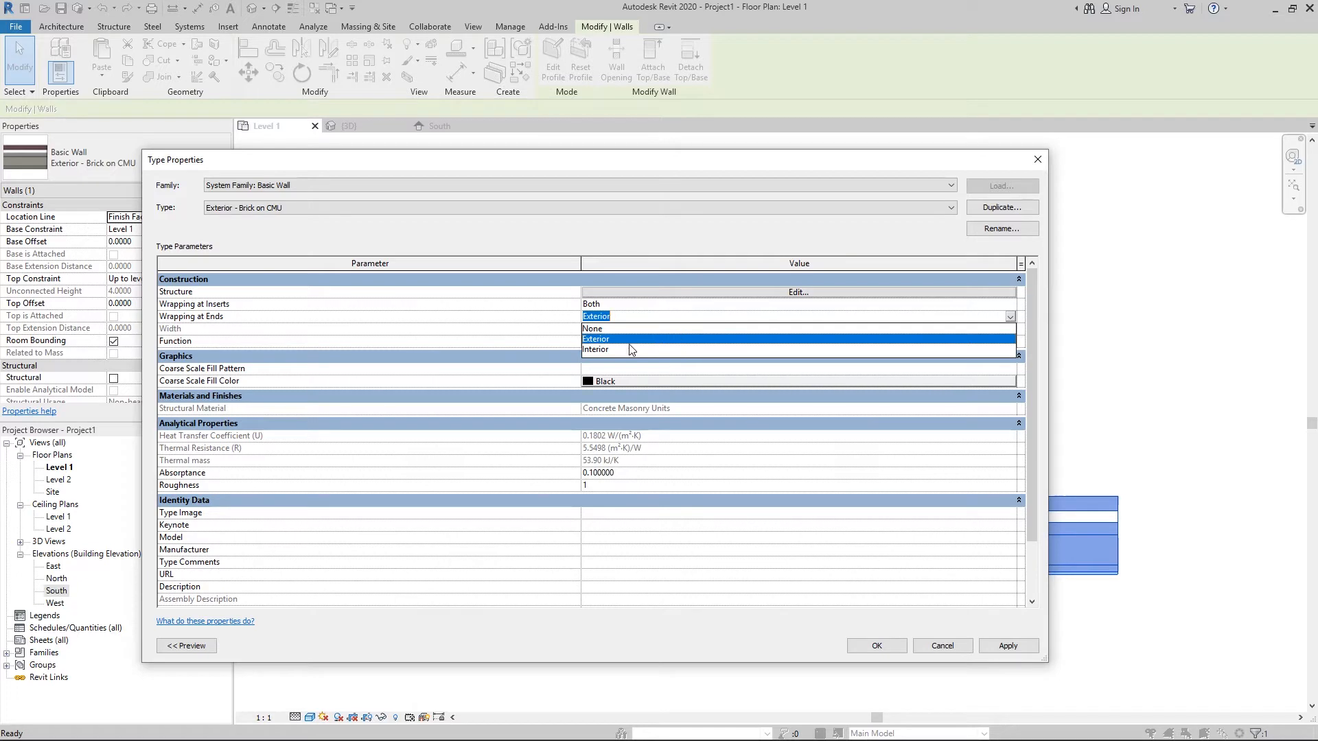
{"action": "left_click", "coordinate": [593, 339]}
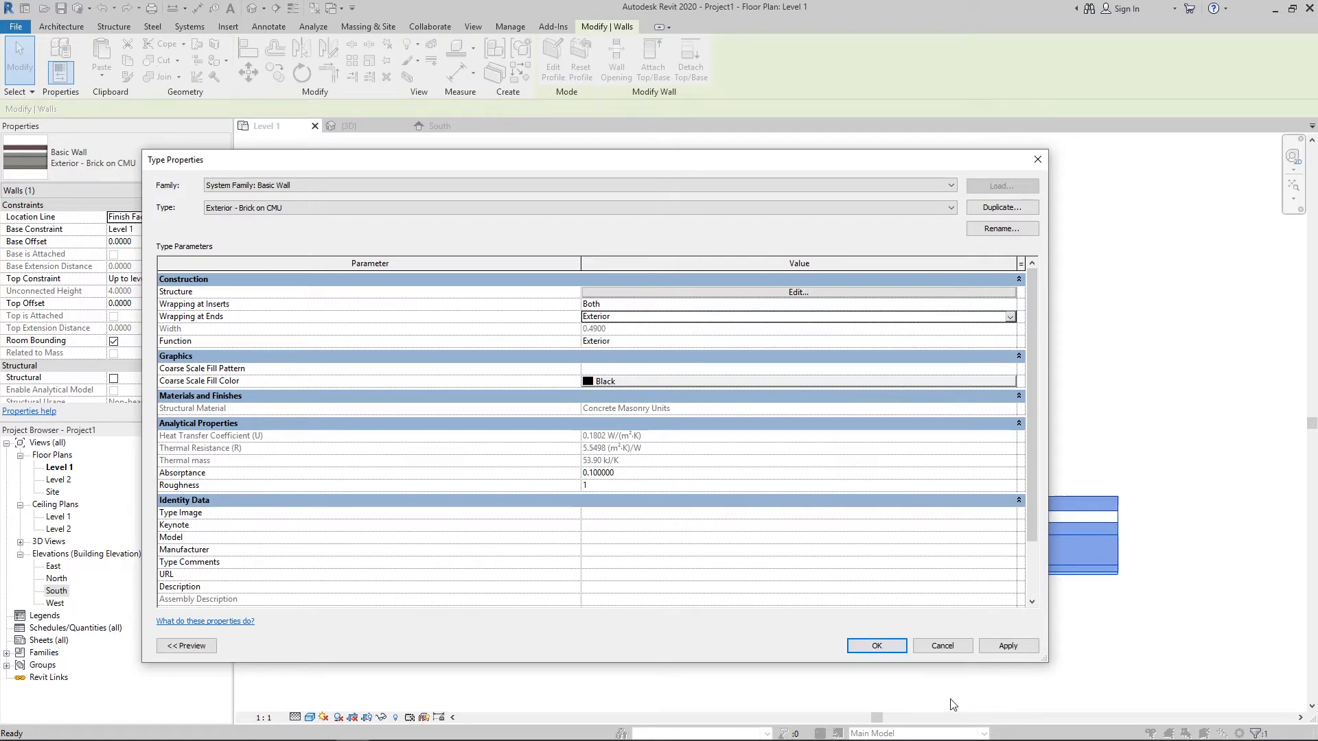
{"action": "left_click", "coordinate": [877, 646]}
{"action": "left_click", "coordinate": [973, 615]}
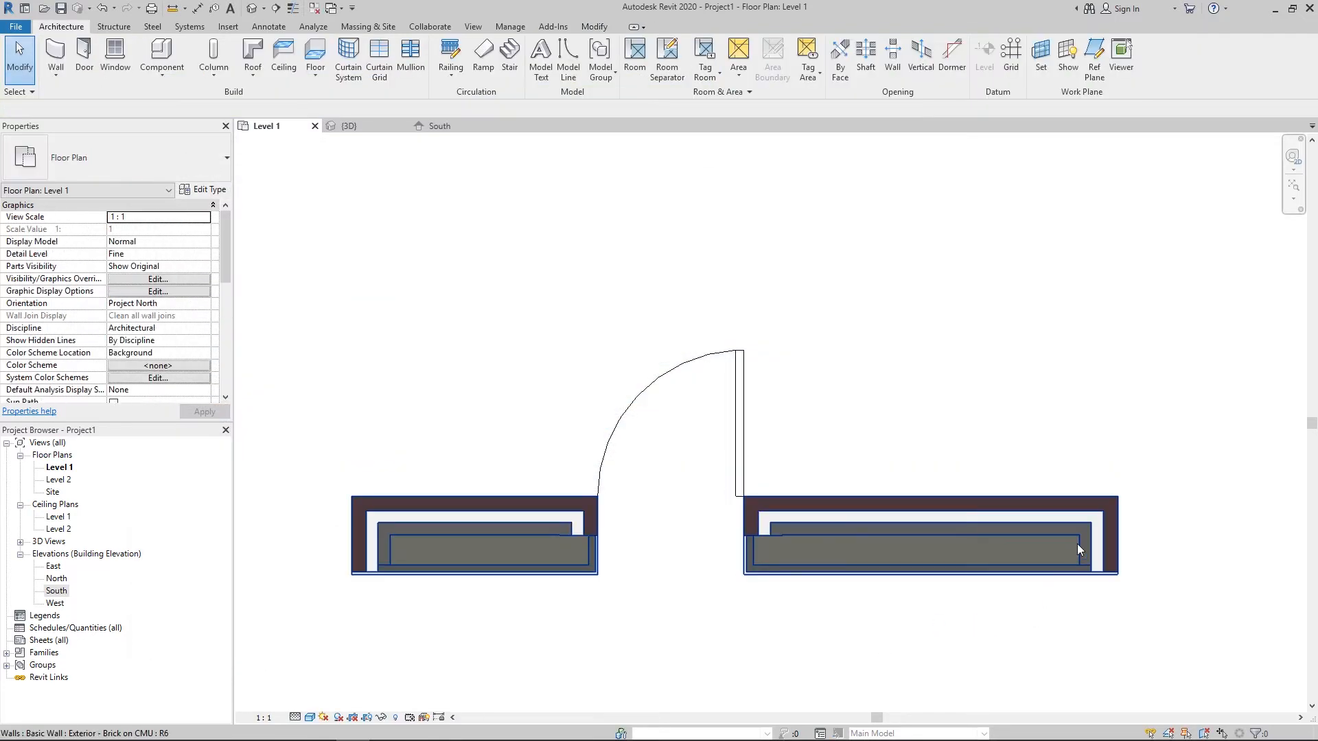
- Examine the layer wrapping at the wall's right end and review the Function choices in its type properties
{"action": "scroll", "coordinate": [1028, 519], "scroll_direction": "up", "scroll_amount": 1}
{"action": "middle_click_drag", "start_coordinate": [956, 515], "coordinate": [862, 509]}
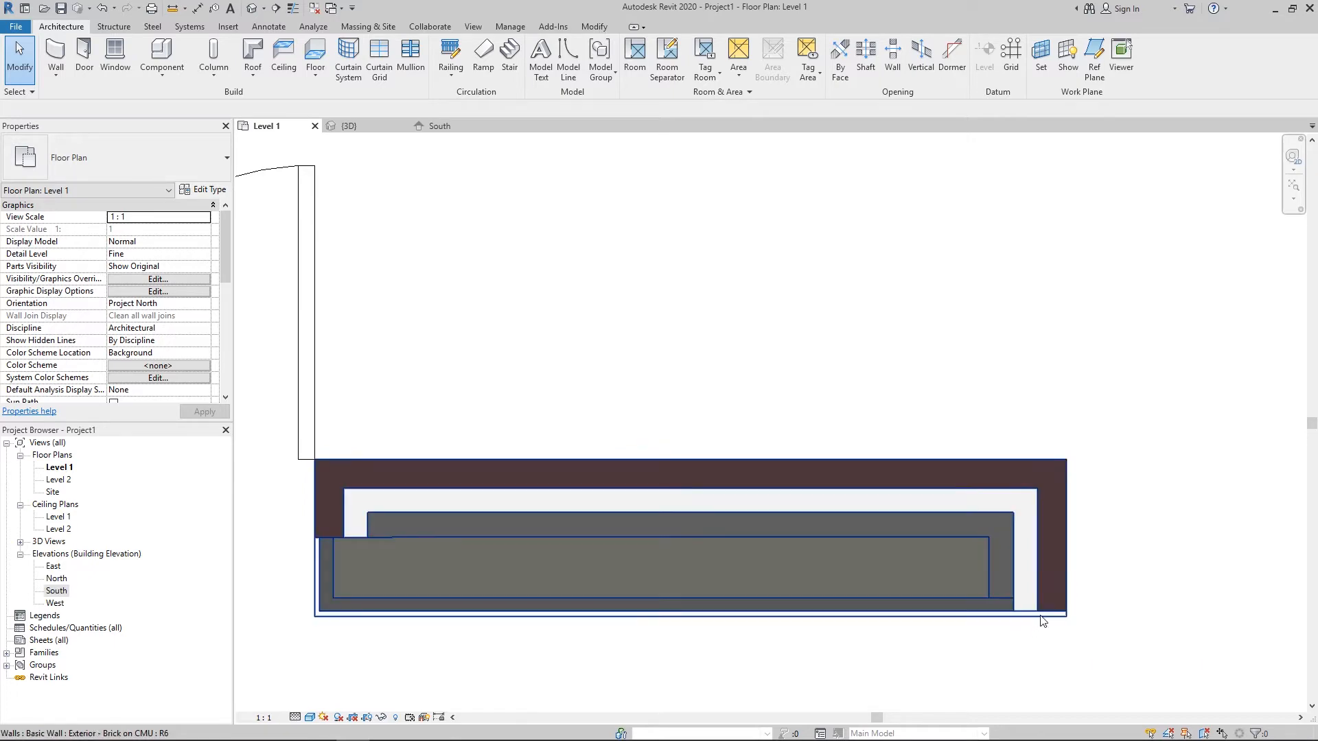
{"action": "double_click", "coordinate": [1009, 610]}
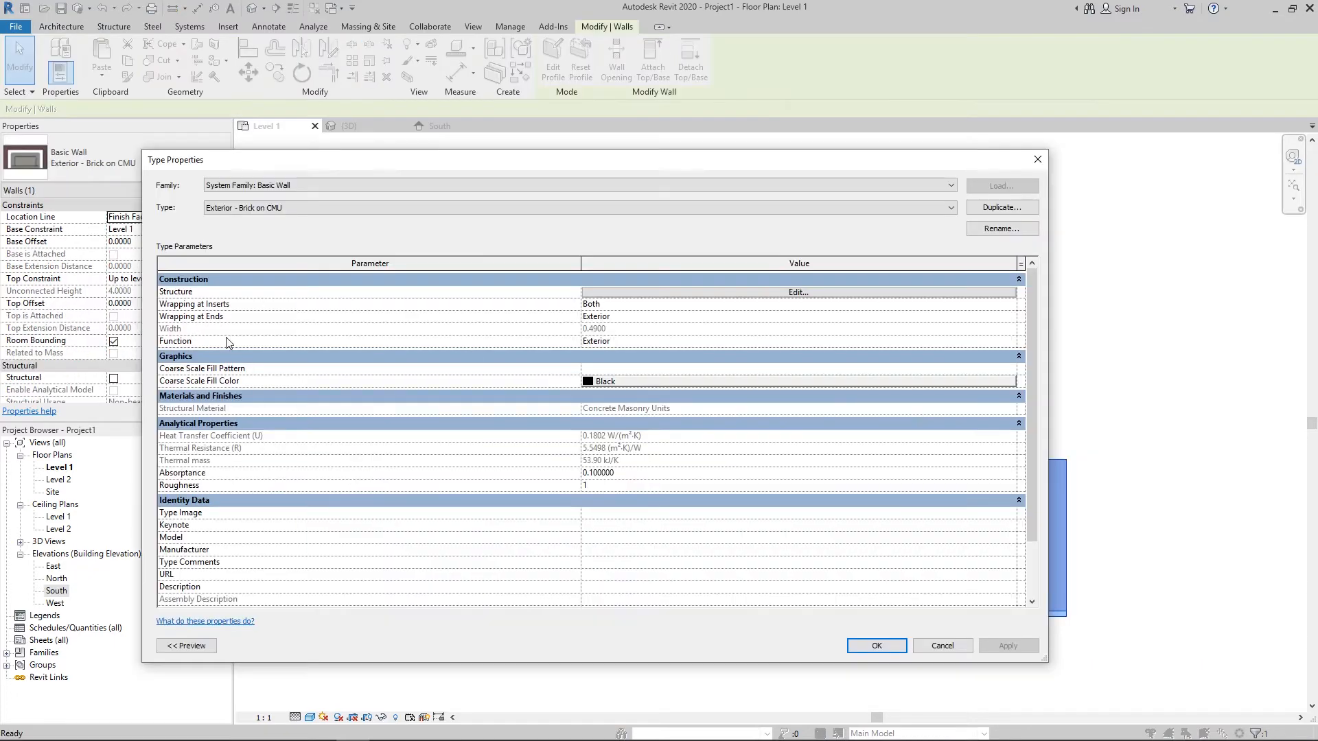
{"action": "left_click", "coordinate": [1014, 345]}
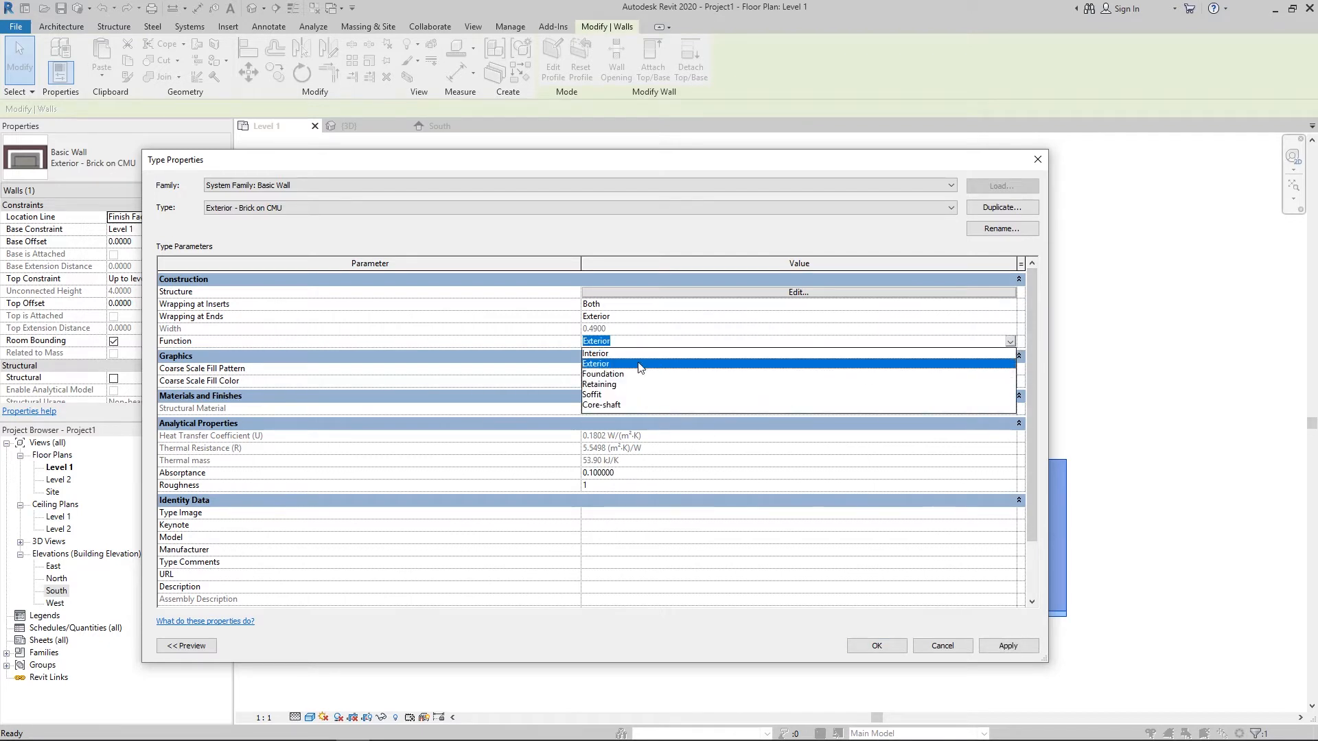
{"action": "left_click", "coordinate": [818, 233]}
{"action": "left_click", "coordinate": [1038, 160]}
- Delete the door from the wall
{"action": "scroll", "coordinate": [823, 415], "scroll_direction": "down", "scroll_amount": 3}
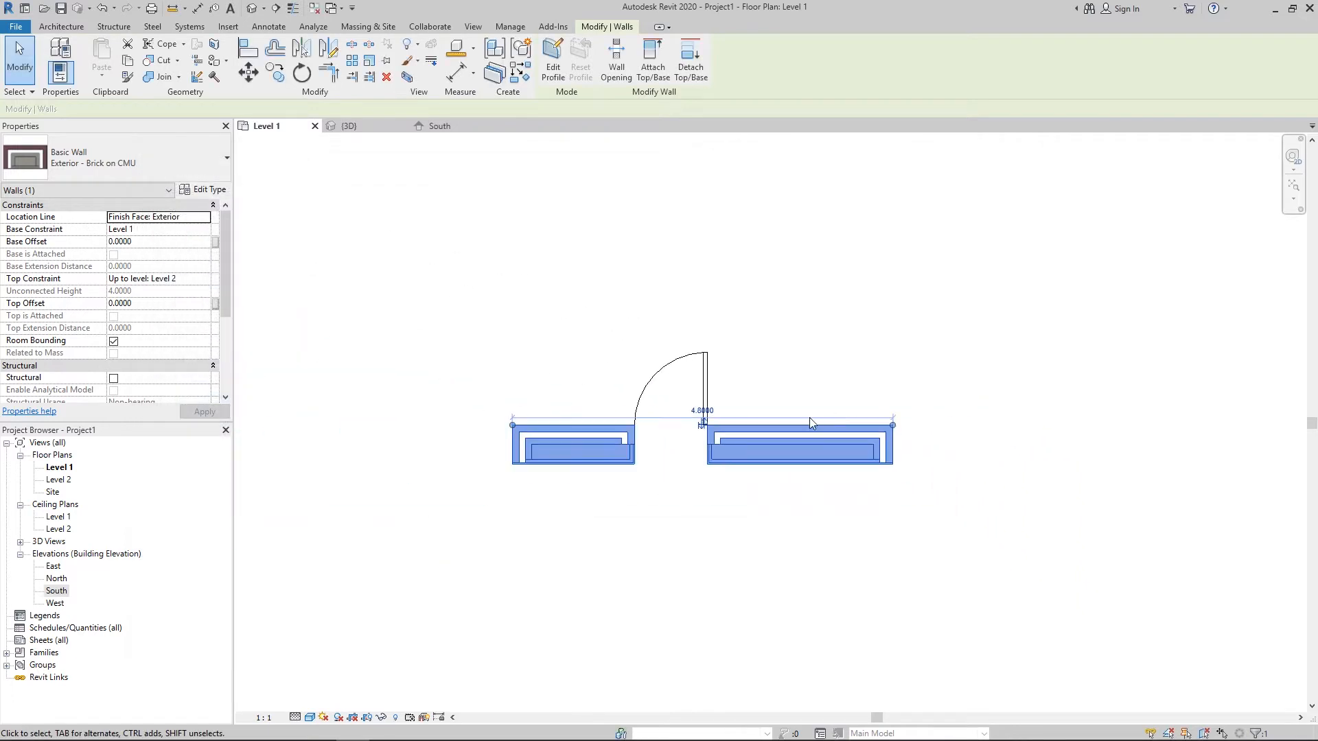
{"action": "left_click", "coordinate": [735, 377]}
{"action": "left_click", "coordinate": [729, 385]}
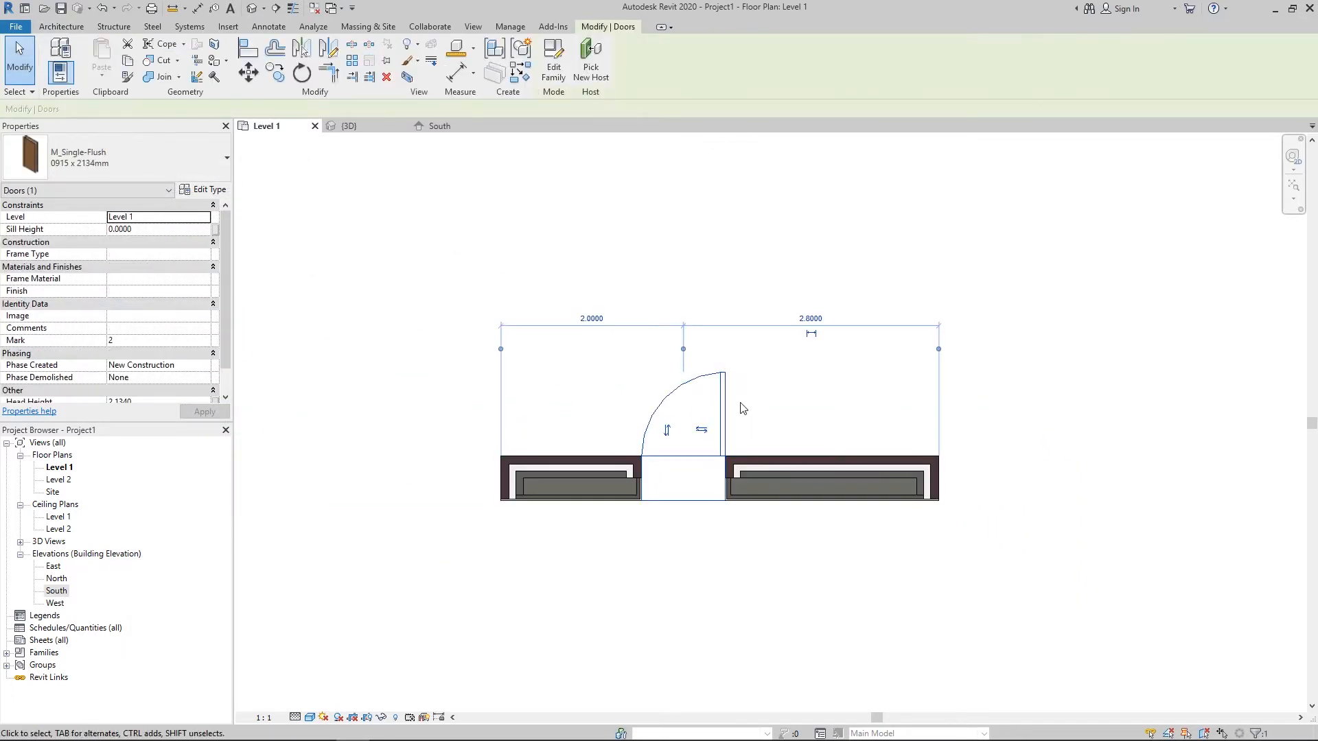
{"action": "key", "text": "Delete"}
- Stretch the wall's right end outward until the wall is 15 m long
{"action": "left_click", "coordinate": [756, 473]}
{"action": "scroll", "coordinate": [757, 477], "scroll_direction": "down", "scroll_amount": 4}
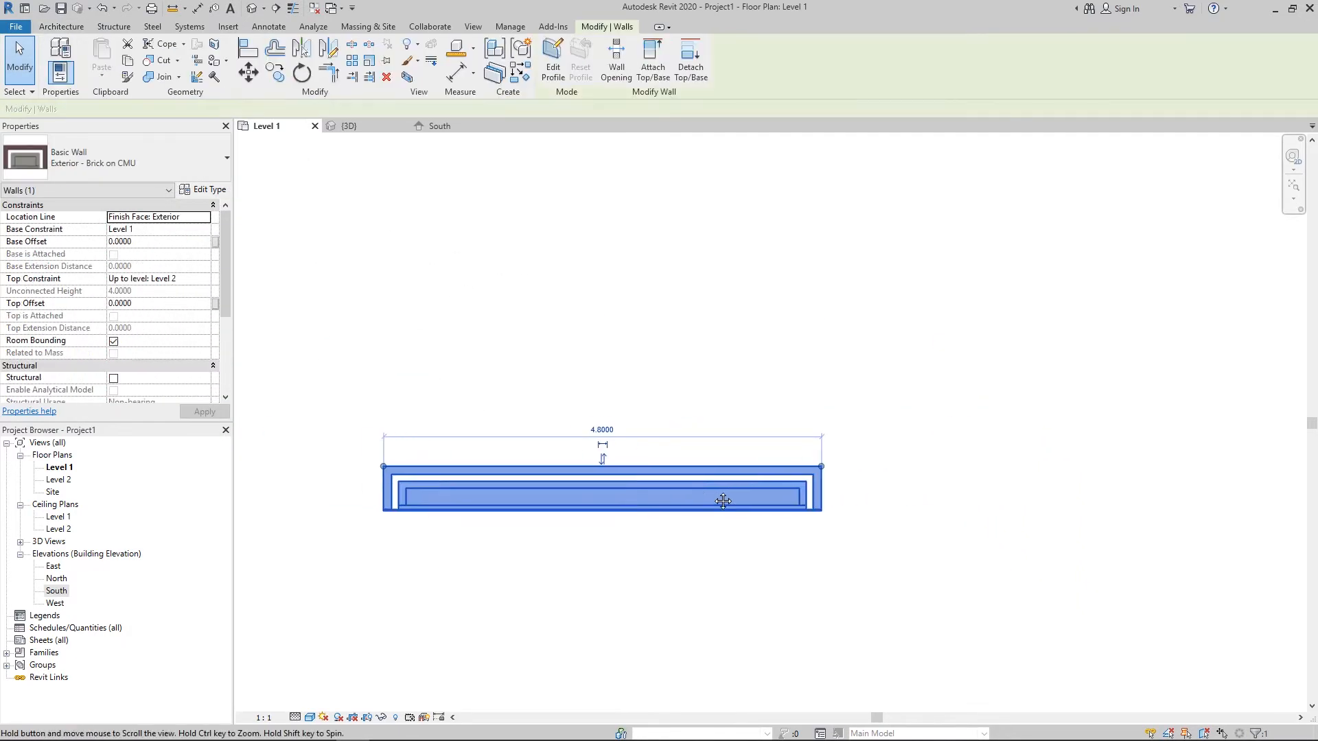
{"action": "left_click_drag", "start_coordinate": [755, 486], "coordinate": [1155, 474]}
{"action": "scroll", "coordinate": [841, 553], "scroll_direction": "up", "scroll_amount": 3}
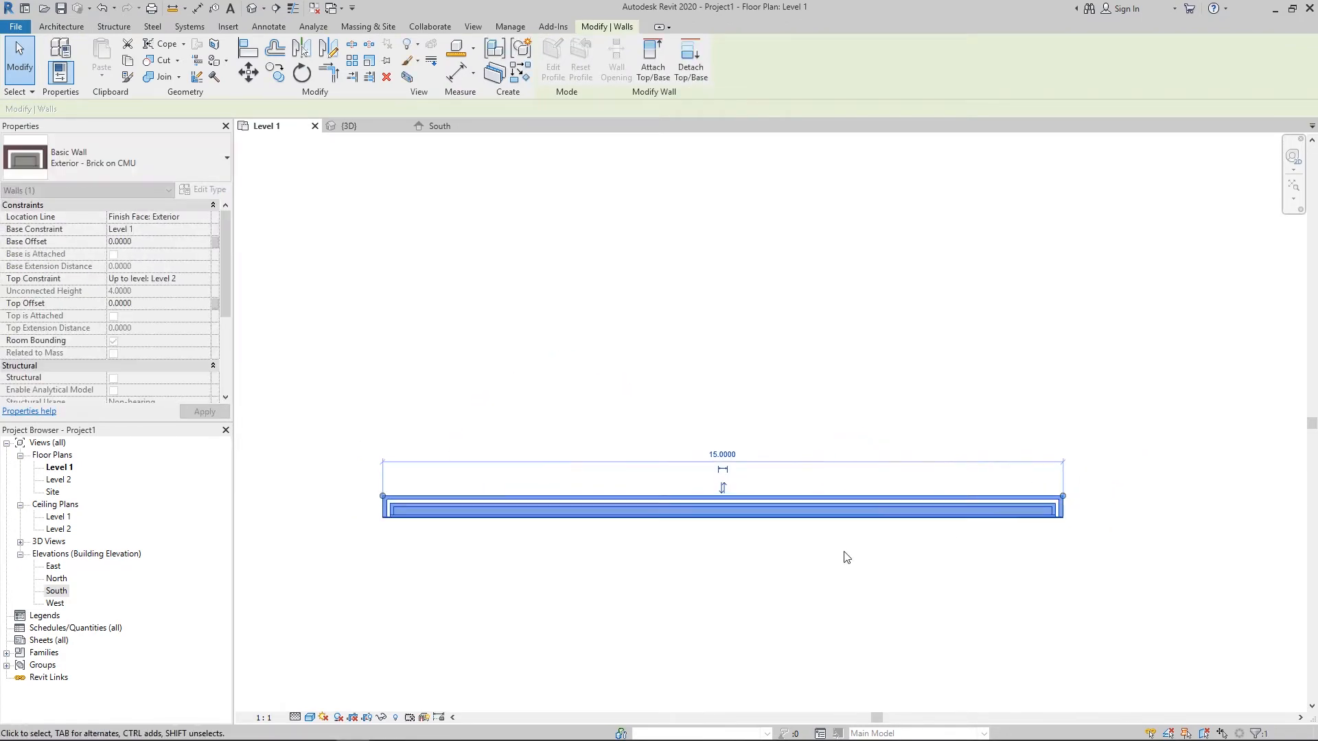
{"action": "left_click", "coordinate": [538, 342]}
{"action": "middle_click_drag", "start_coordinate": [284, 289], "coordinate": [375, 308]}
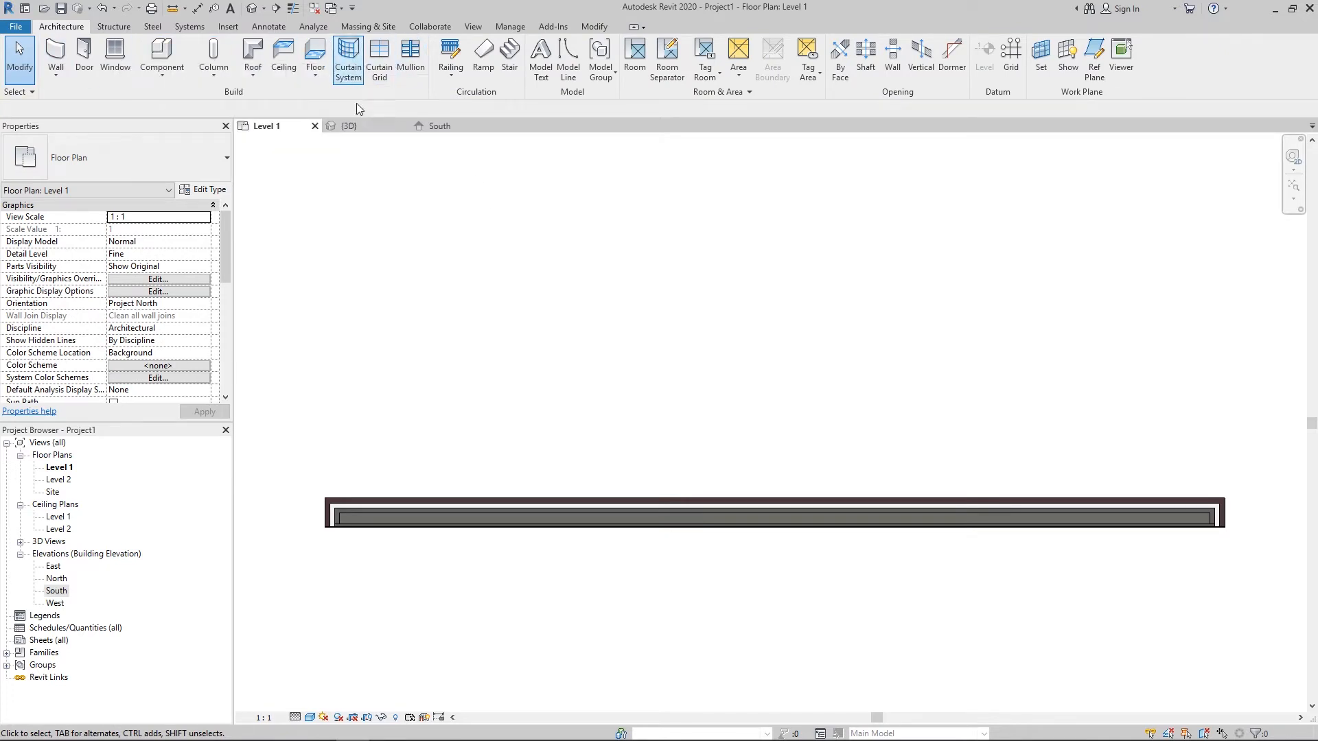
- Place an M_Single-Flush 0915 x 2134mm door in the lengthened wall and leave the Door command
{"action": "scroll", "coordinate": [251, 145], "scroll_direction": "down", "scroll_amount": 1}
{"action": "scroll", "coordinate": [604, 362], "scroll_direction": "up", "scroll_amount": 2}
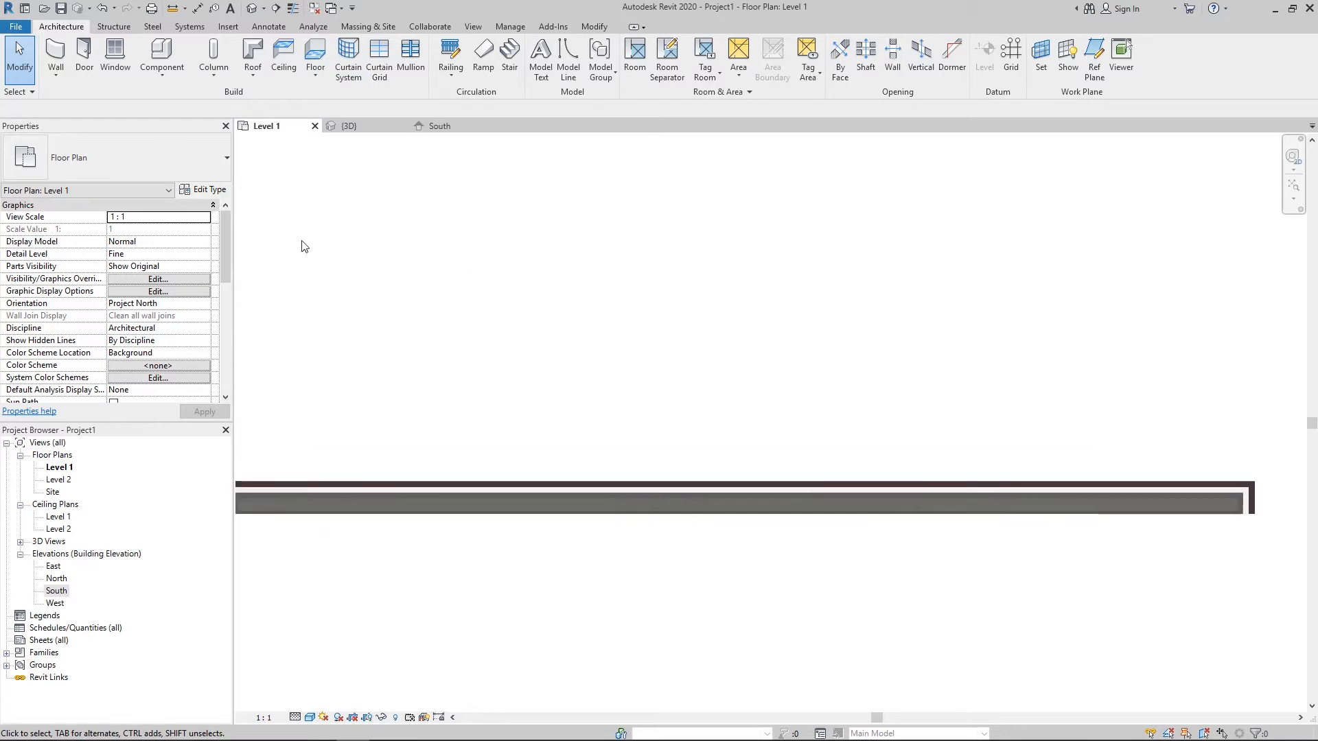
{"action": "left_click", "coordinate": [94, 66]}
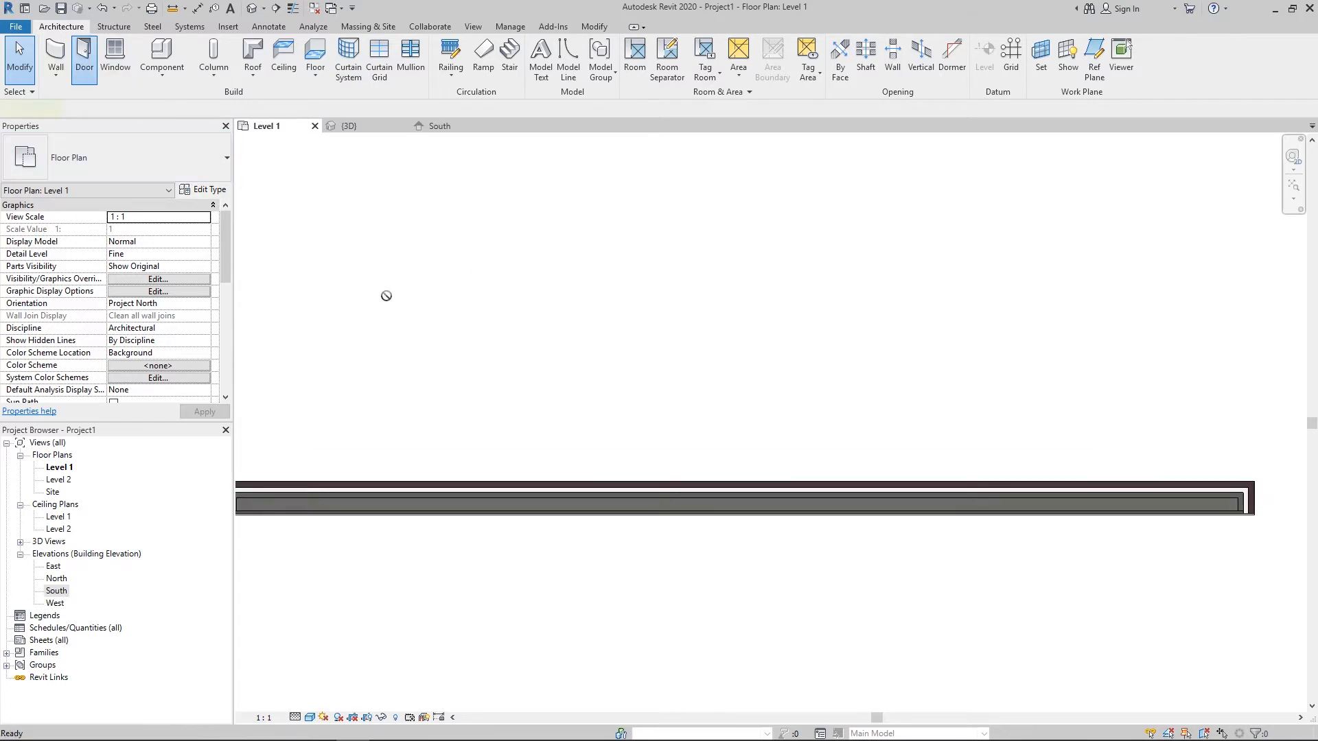
{"action": "scroll", "coordinate": [647, 485], "scroll_direction": "up", "scroll_amount": 3}
{"action": "left_click", "coordinate": [647, 481]}
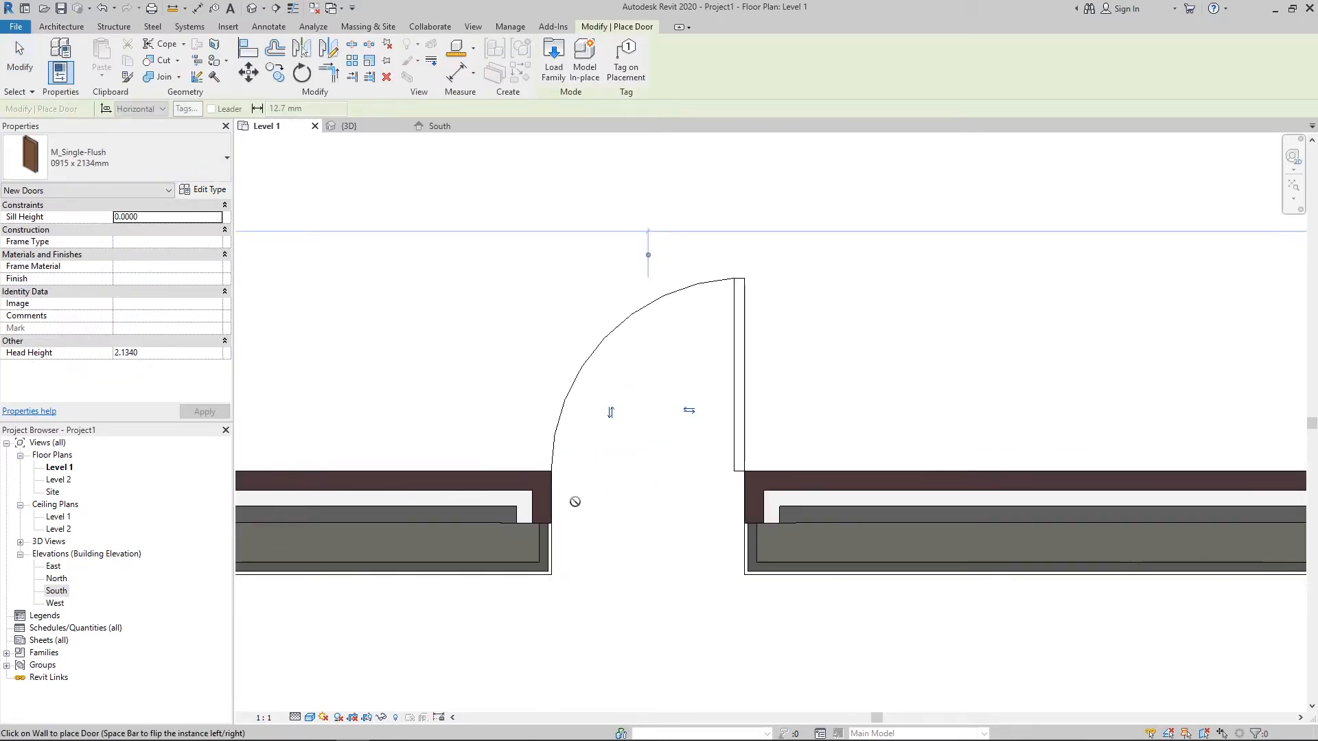
{"action": "scroll", "coordinate": [577, 504], "scroll_direction": "up", "scroll_amount": 1}
{"action": "scroll", "coordinate": [526, 543], "scroll_direction": "up", "scroll_amount": 2}
{"action": "key", "text": "Escape"}
{"action": "key", "text": "Escape"}
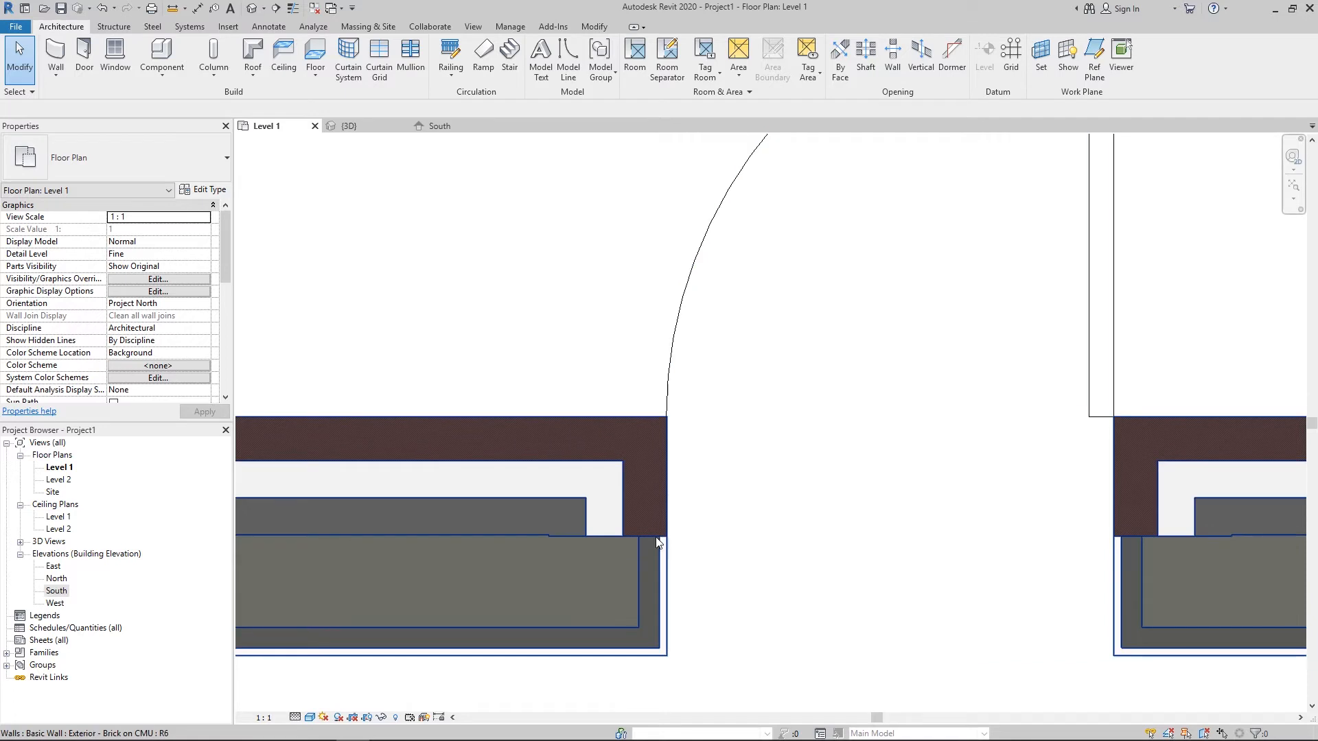
- Inspect the layer wrapping at the door jambs and open the door's M_Single-Flush family for editing
{"action": "scroll", "coordinate": [666, 541], "scroll_direction": "down", "scroll_amount": 2}
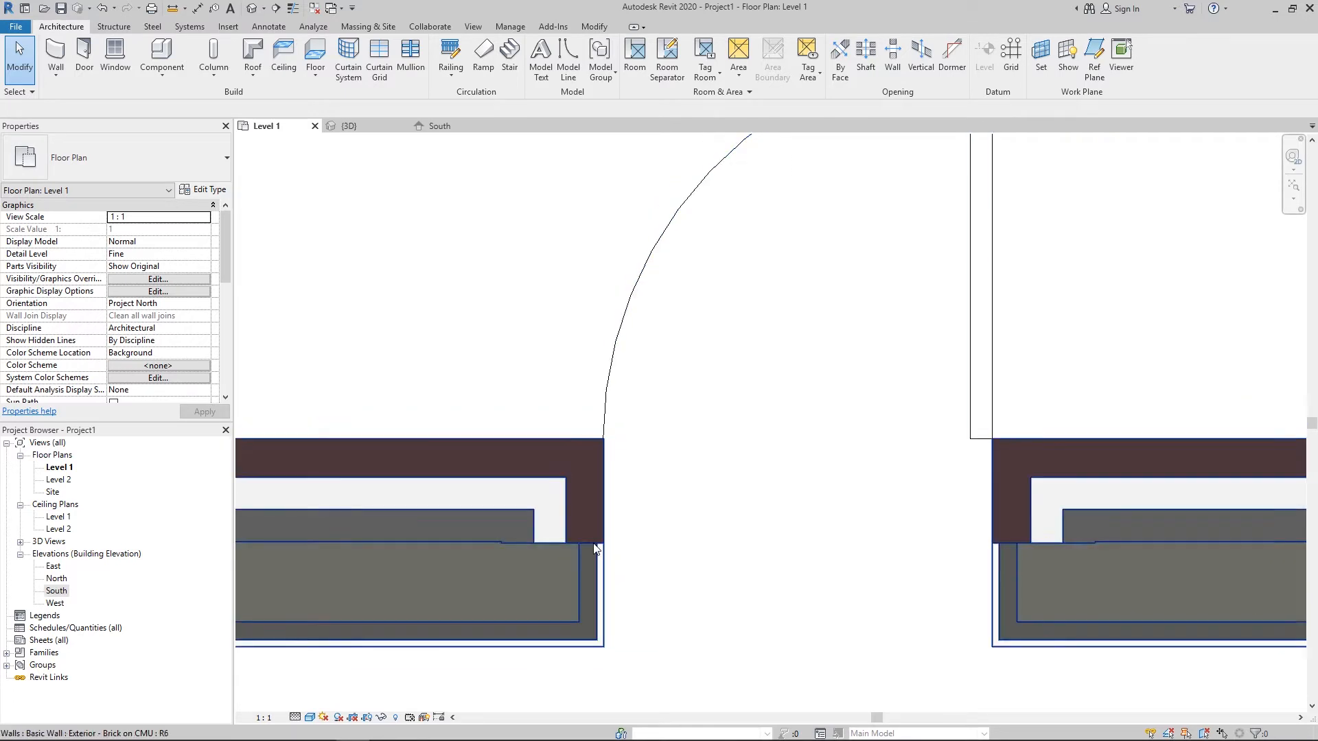
{"action": "middle_click_drag", "start_coordinate": [694, 297], "coordinate": [635, 366]}
{"action": "left_click", "coordinate": [603, 307]}
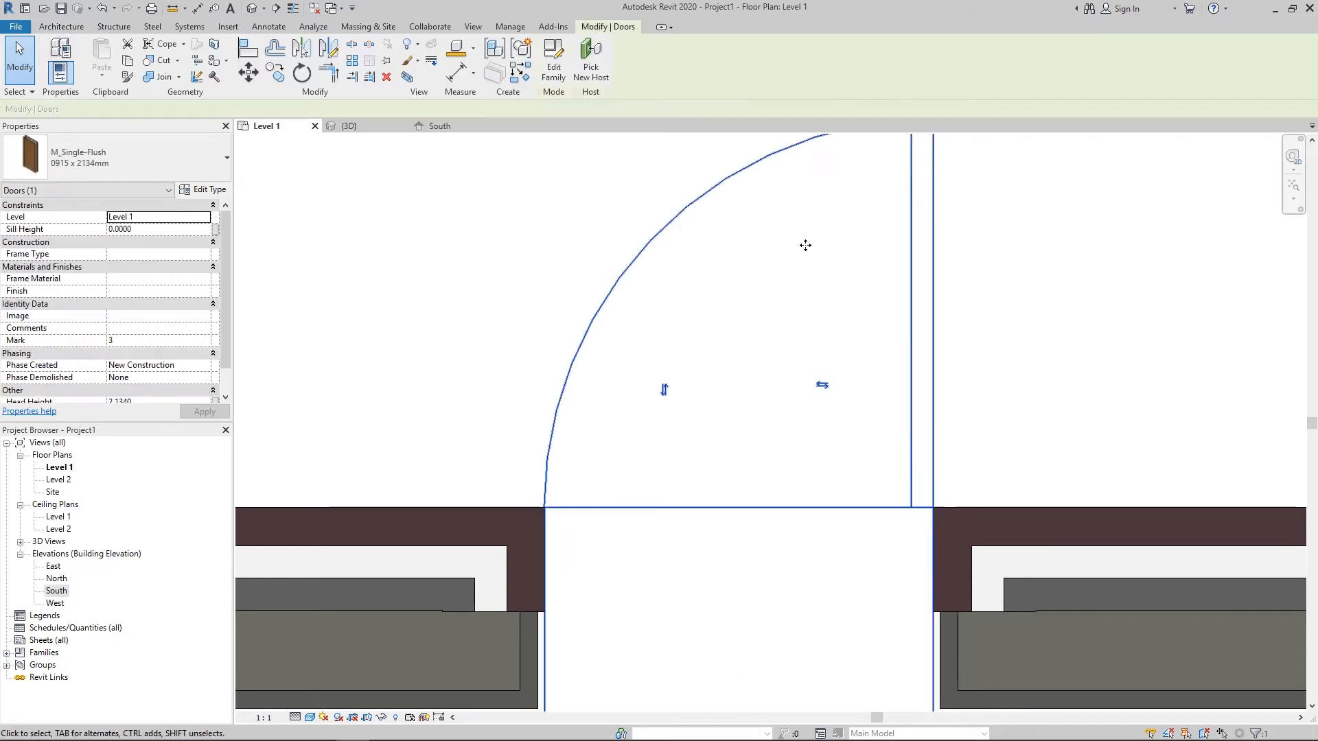
{"action": "scroll", "coordinate": [680, 376], "scroll_direction": "down", "scroll_amount": 2}
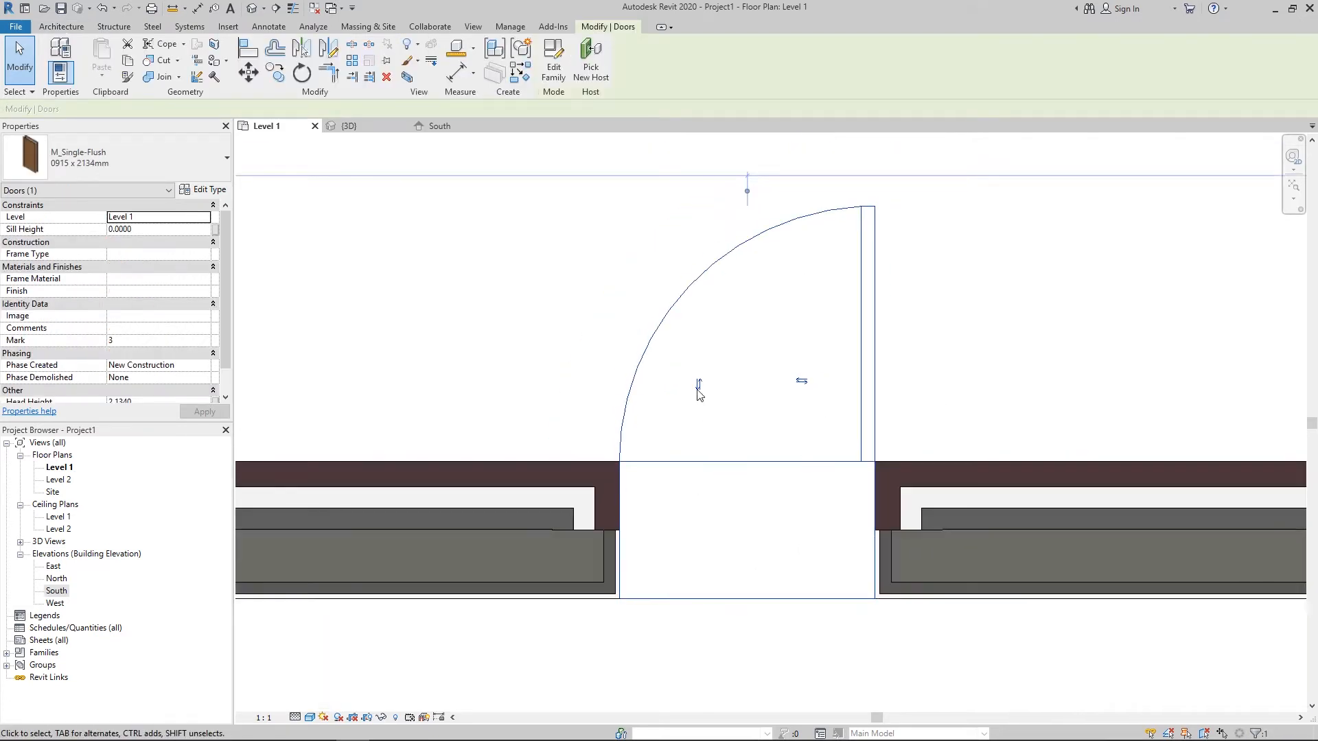
{"action": "scroll", "coordinate": [678, 374], "scroll_direction": "up", "scroll_amount": 3}
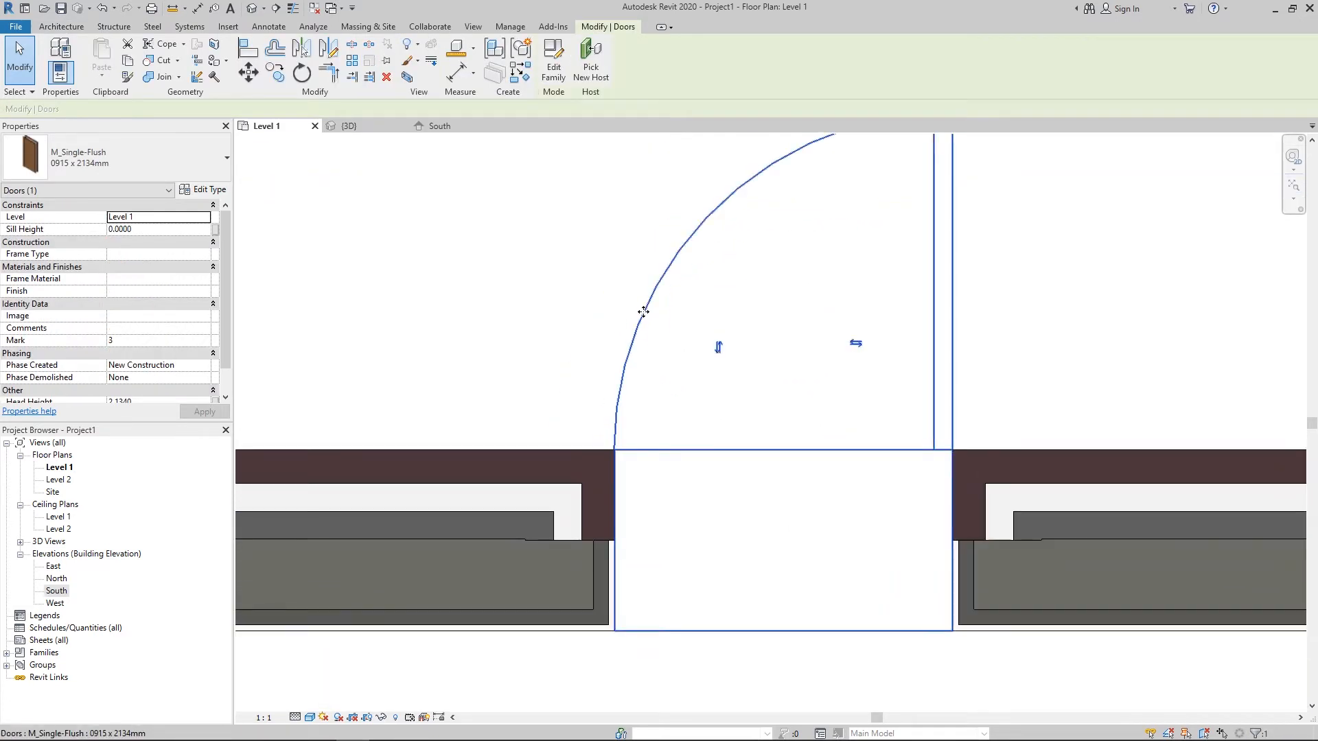
{"action": "double_click", "coordinate": [640, 317]}
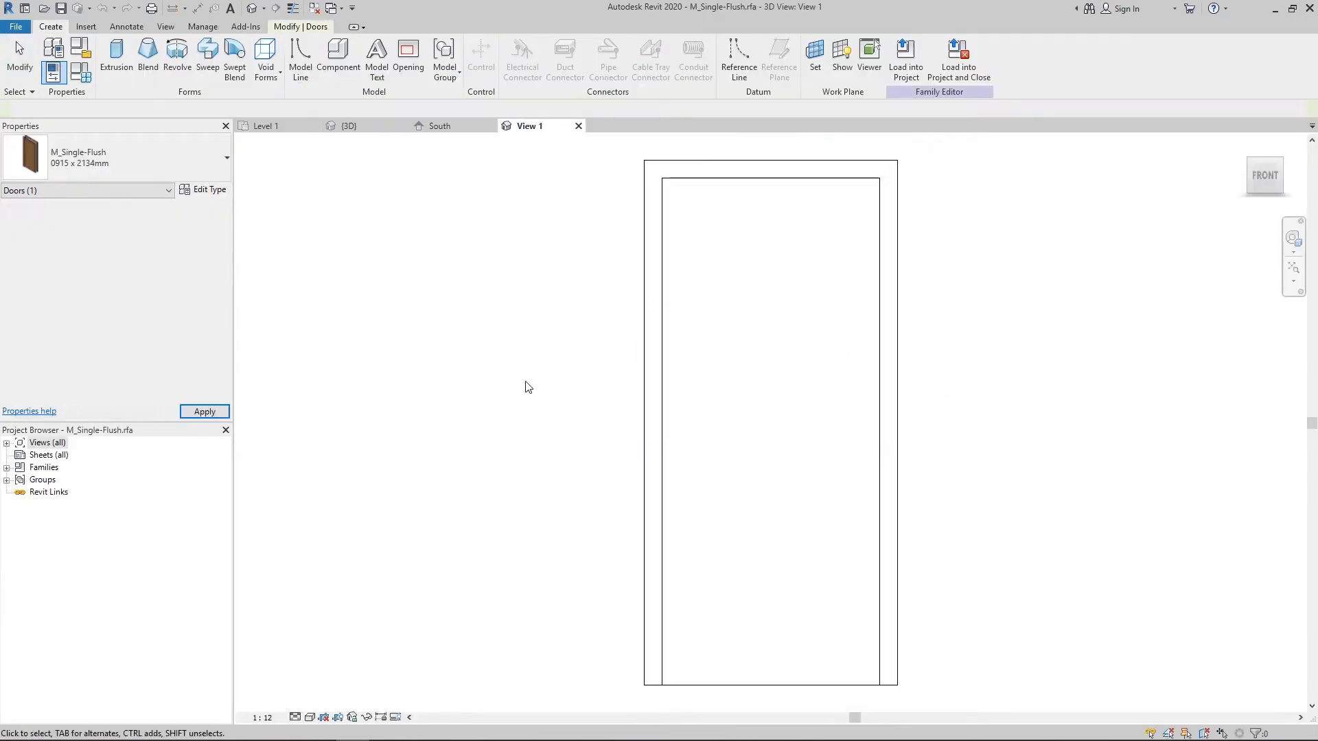
- Close the M_Single-Flush family without saving its changes and return to the project's Level 1 plan
{"action": "left_click", "coordinate": [579, 126]}
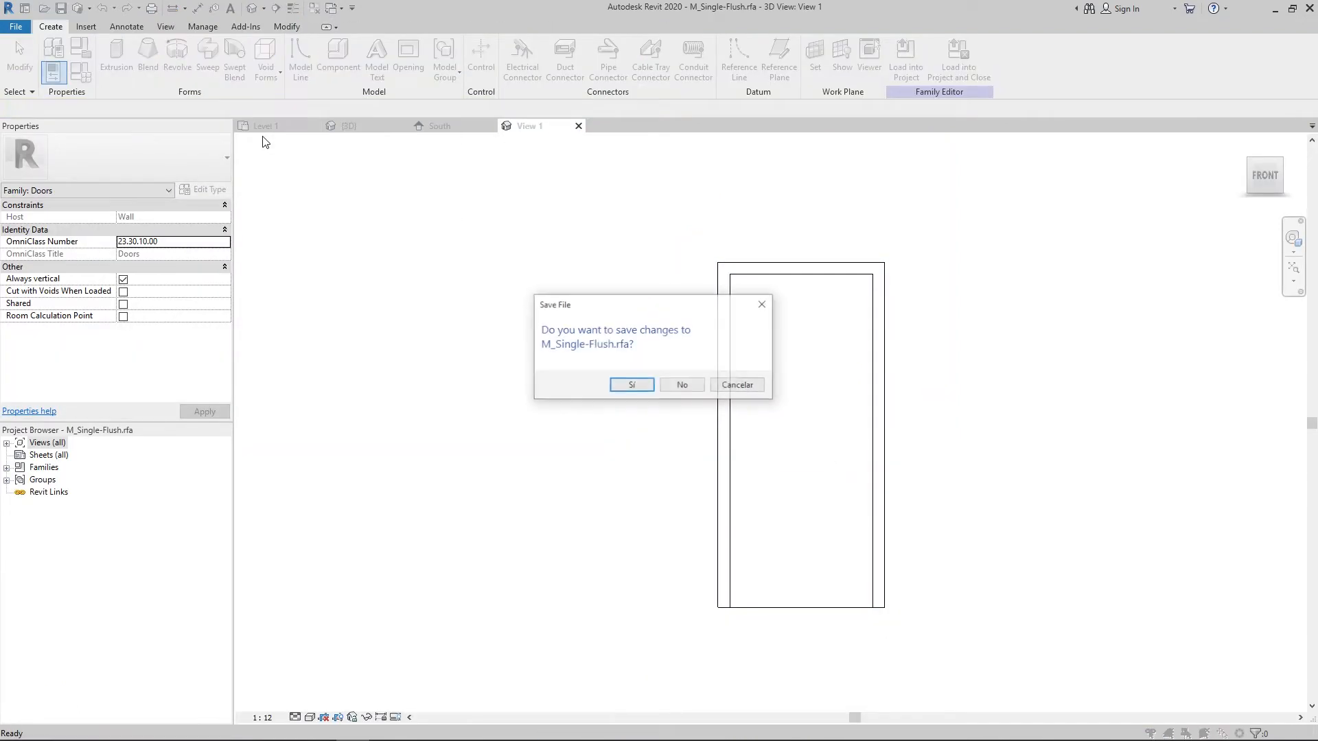
{"action": "left_click", "coordinate": [669, 385]}
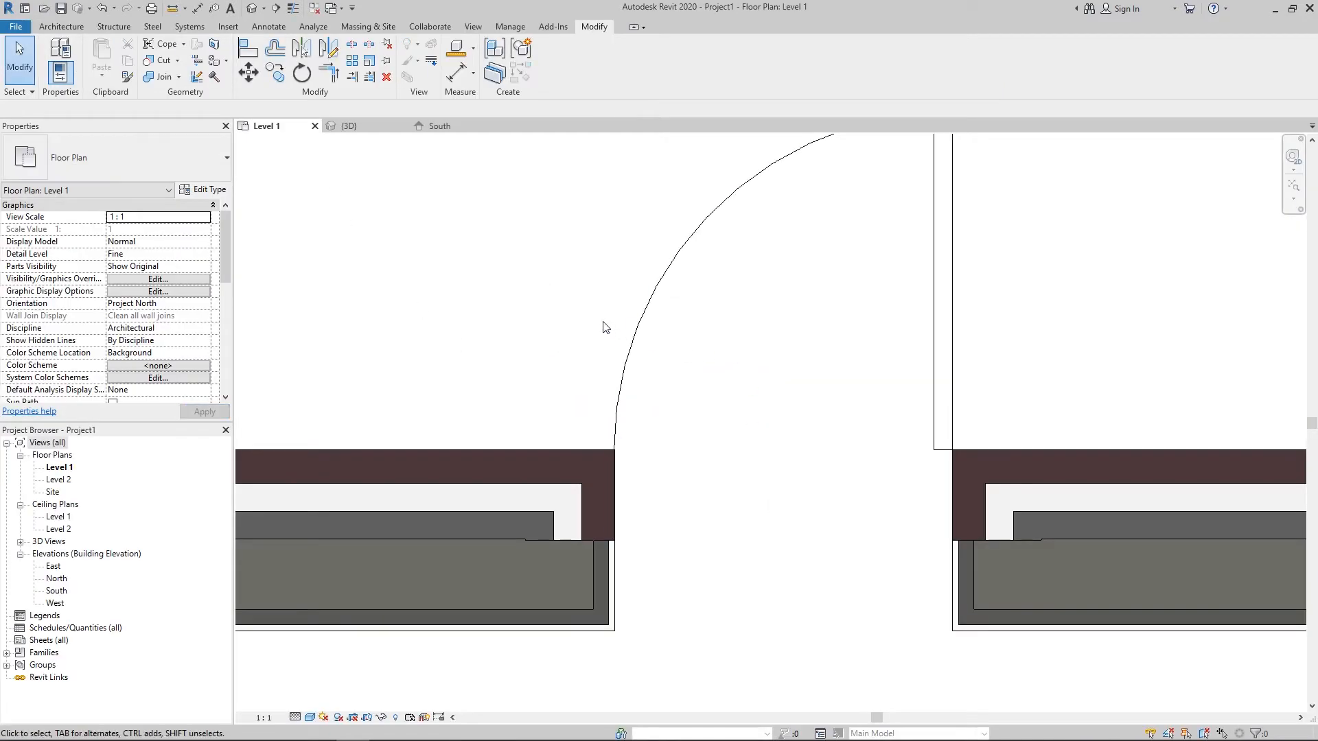
- Shift the M_Single-Flush door slightly along the wall and delete it
{"action": "left_click", "coordinate": [643, 327]}
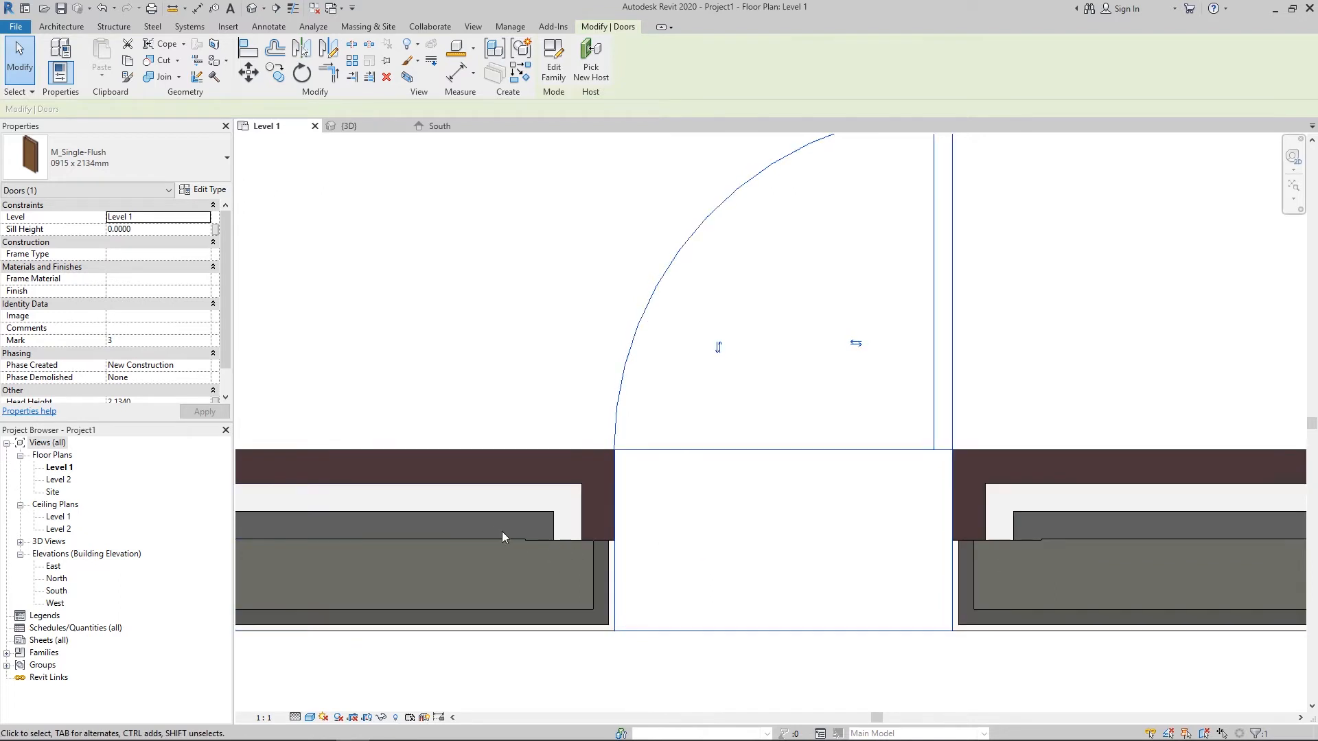
{"action": "left_click_drag", "start_coordinate": [626, 407], "coordinate": [527, 399]}
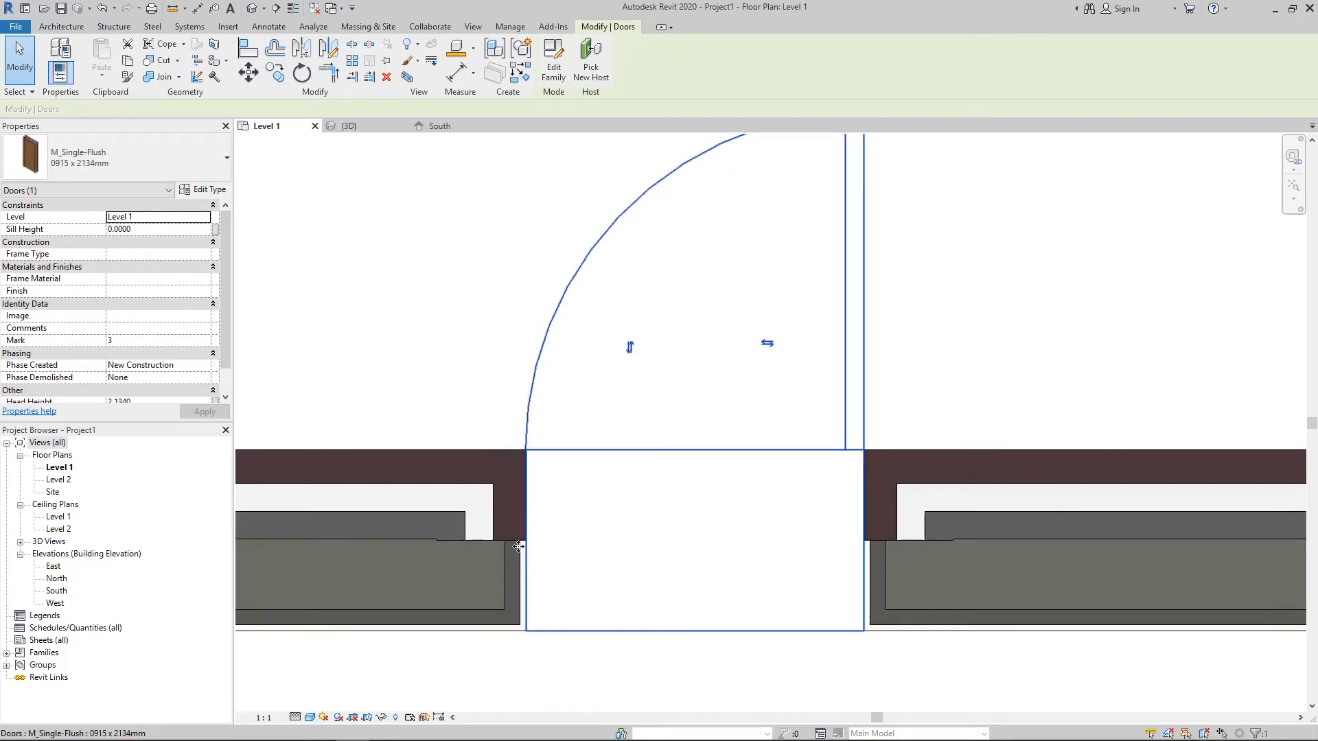
{"action": "scroll", "coordinate": [585, 420], "scroll_direction": "down", "scroll_amount": 3}
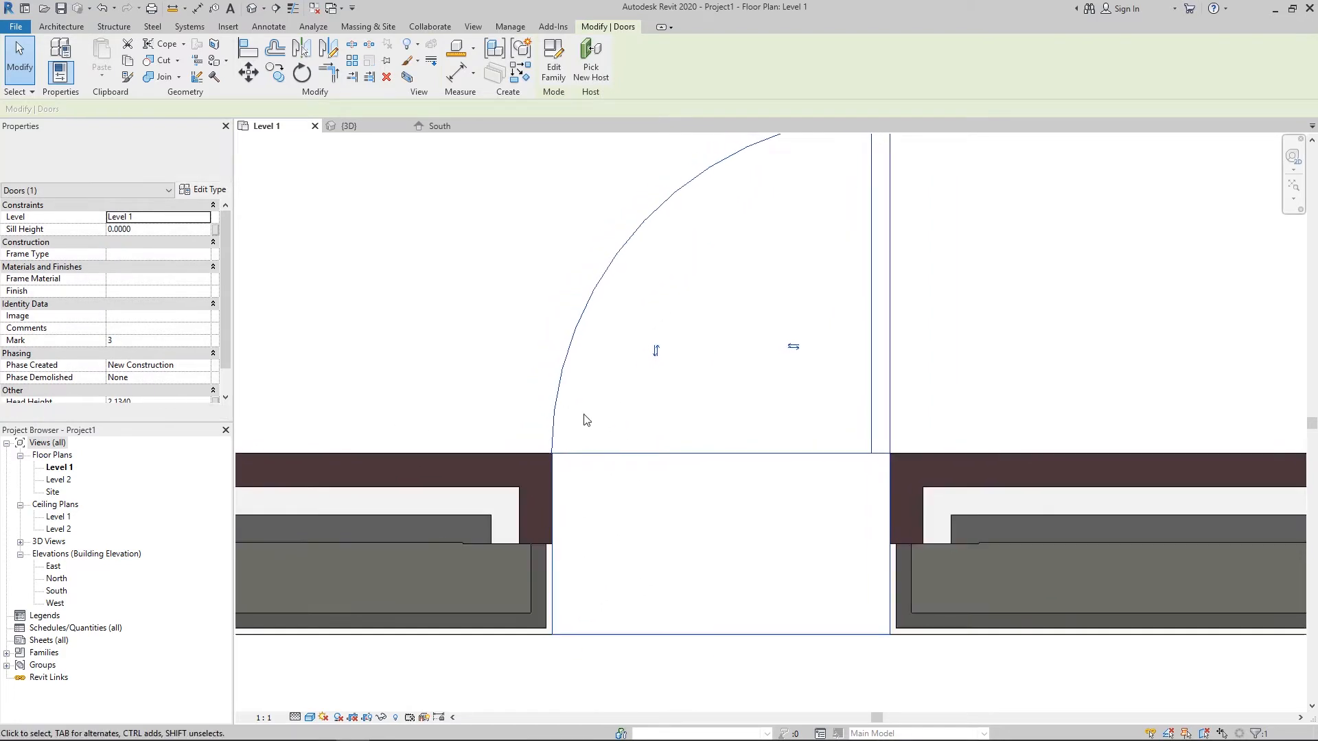
{"action": "scroll", "coordinate": [580, 436], "scroll_direction": "up", "scroll_amount": 1}
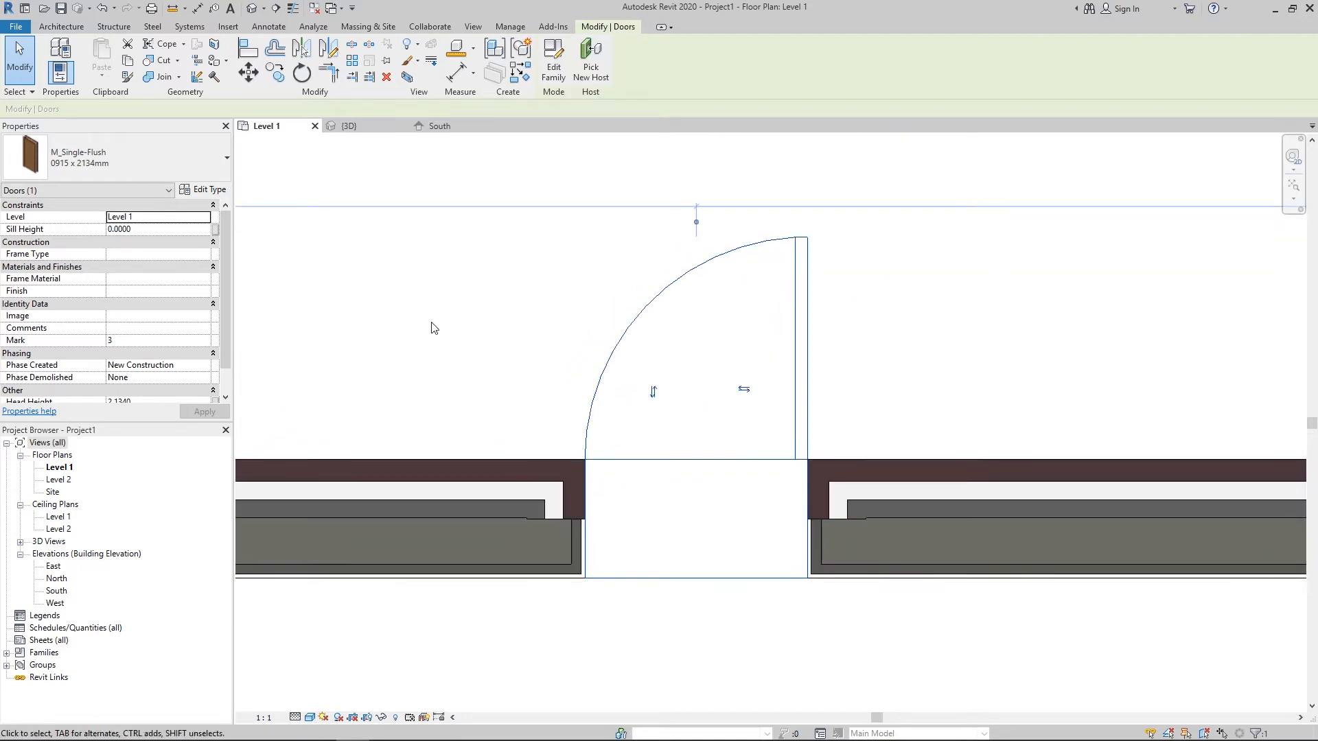
{"action": "scroll", "coordinate": [523, 397], "scroll_direction": "up", "scroll_amount": 1}
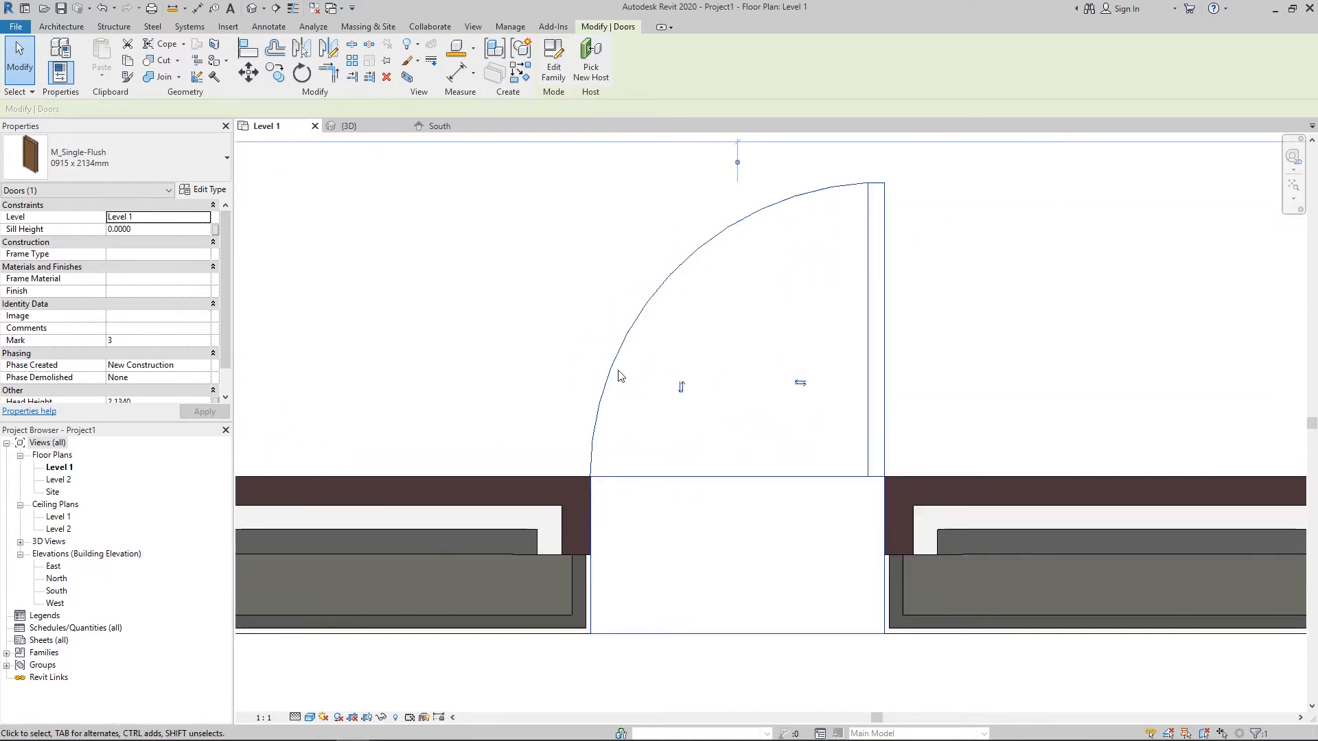
{"action": "key", "text": "Delete"}
{"action": "scroll", "coordinate": [604, 369], "scroll_direction": "down", "scroll_amount": 3}
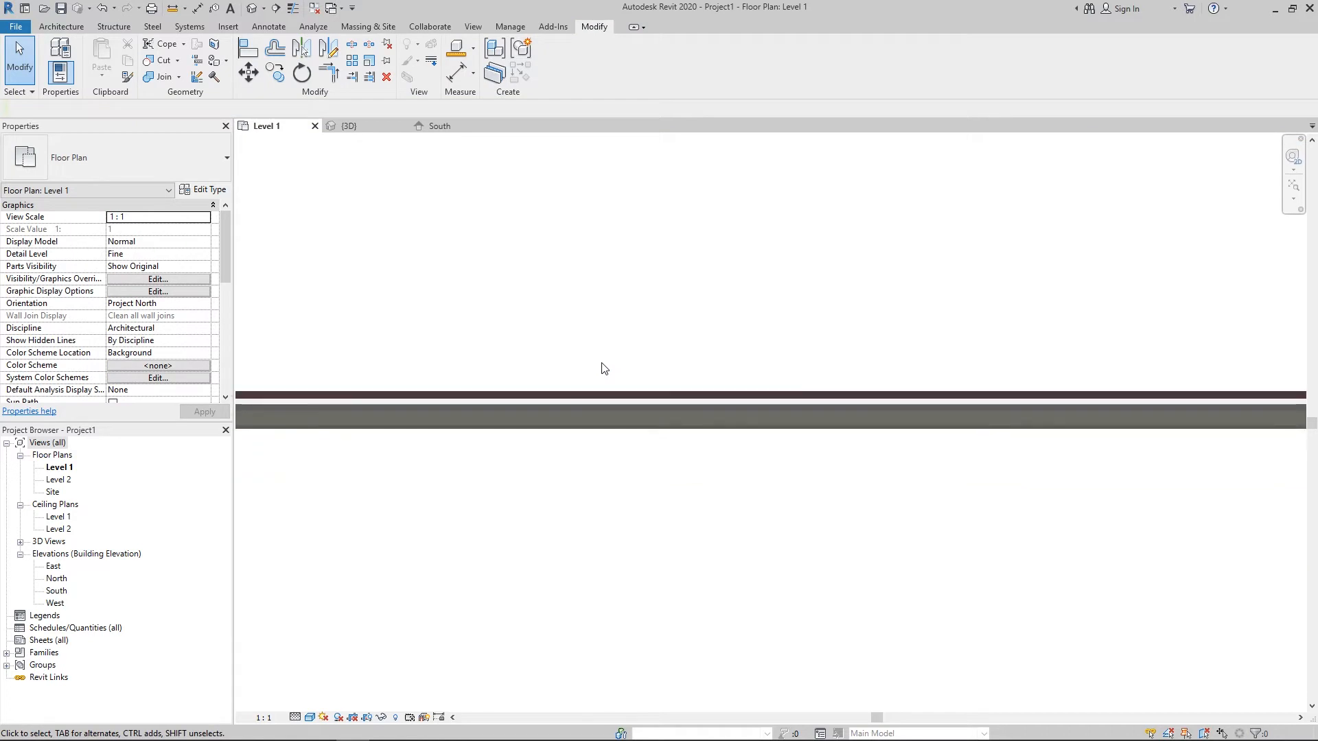
- Embed a 7 m Curtain Wall of type Storefront within the Brick on CMU wall, starting 3.2 m from its left end
{"action": "left_click", "coordinate": [59, 27]}
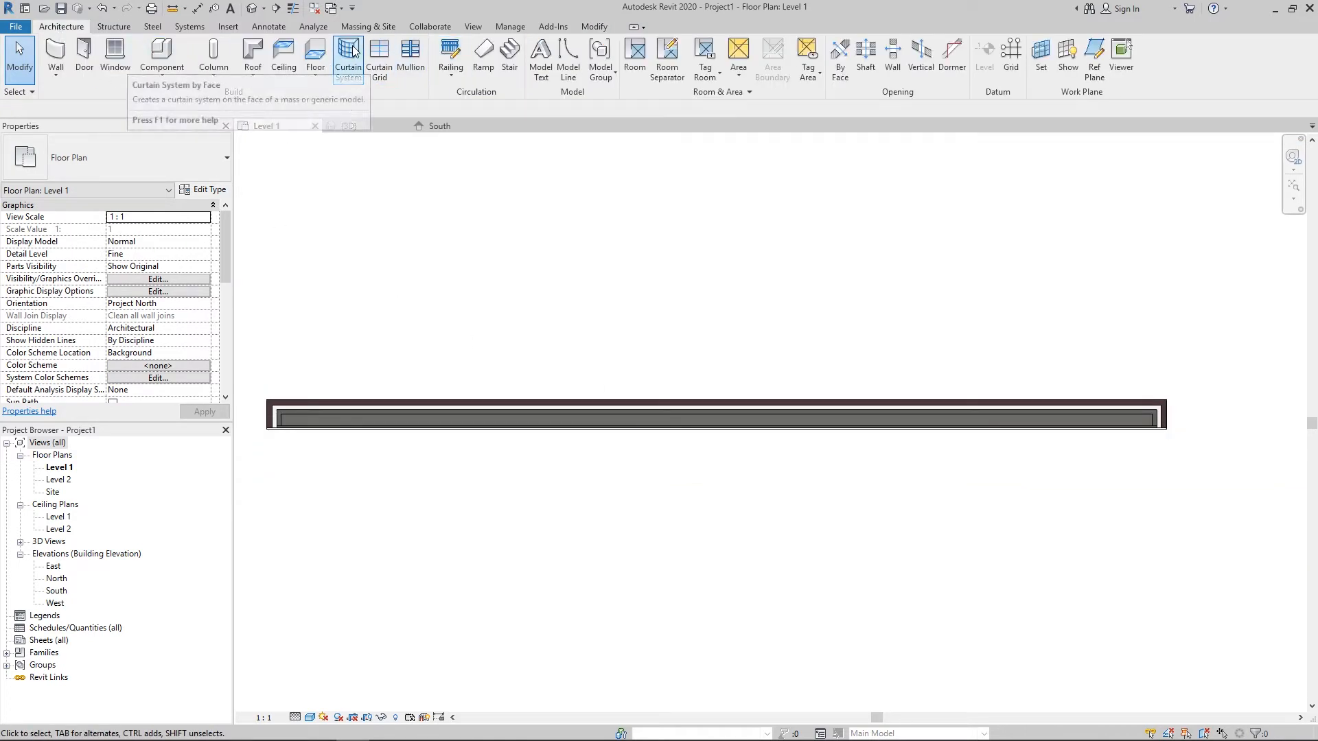
{"action": "left_click", "coordinate": [59, 51]}
{"action": "left_click", "coordinate": [60, 163]}
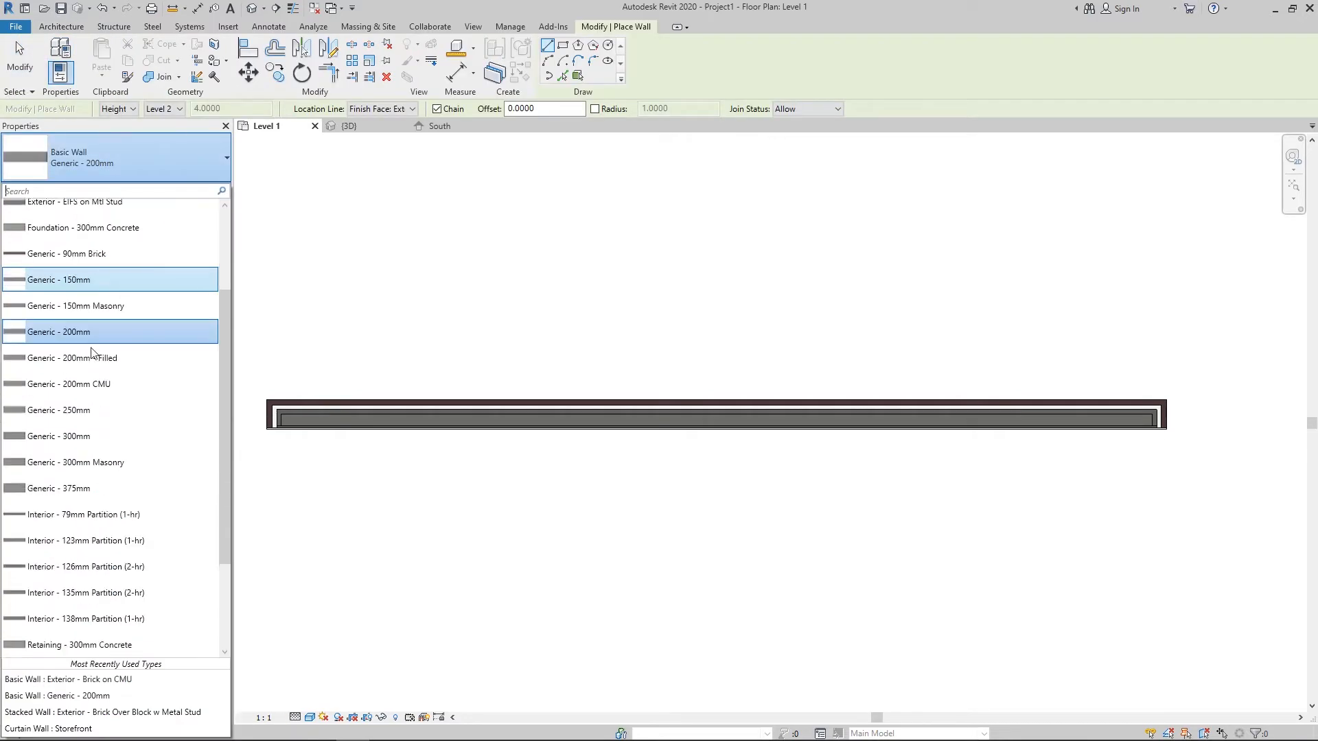
{"action": "scroll", "coordinate": [62, 549], "scroll_direction": "down", "scroll_amount": 5}
{"action": "left_click", "coordinate": [59, 604]}
{"action": "scroll", "coordinate": [481, 436], "scroll_direction": "up", "scroll_amount": 2}
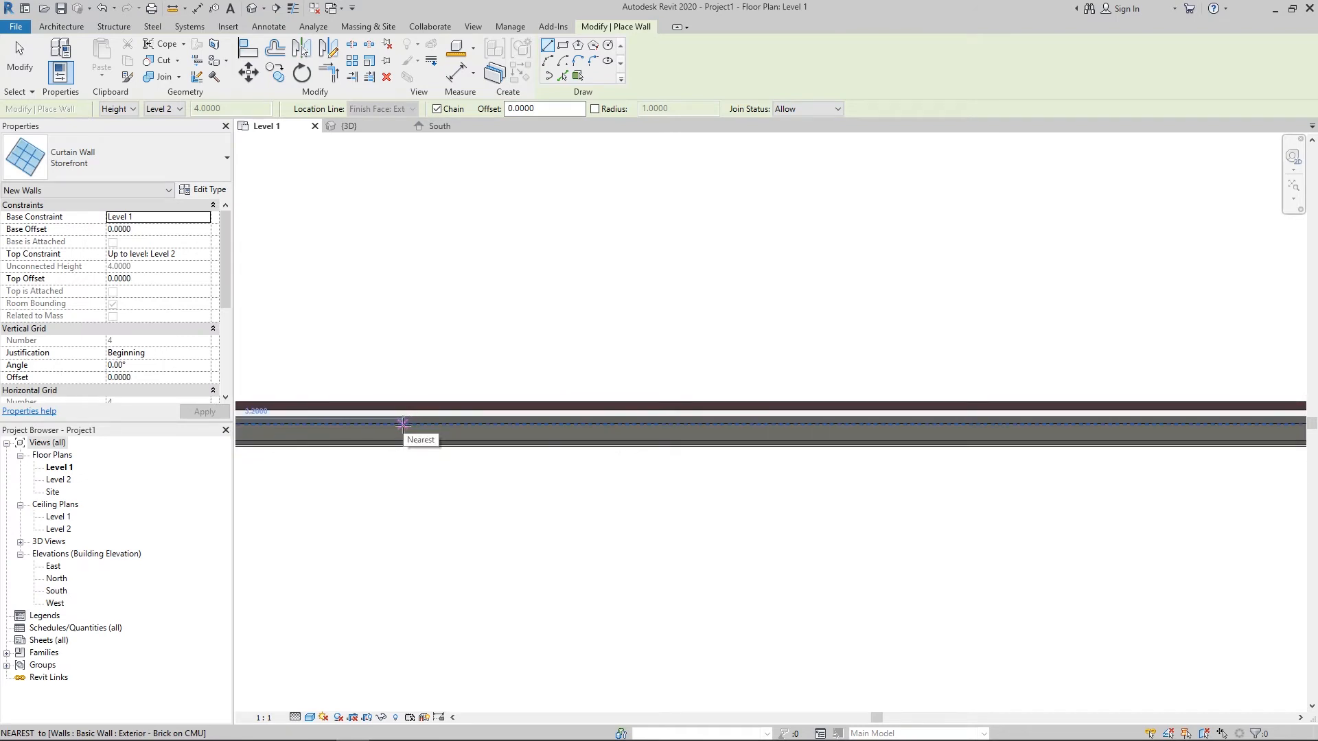
{"action": "left_click", "coordinate": [403, 423]}
{"action": "left_click", "coordinate": [1041, 417]}
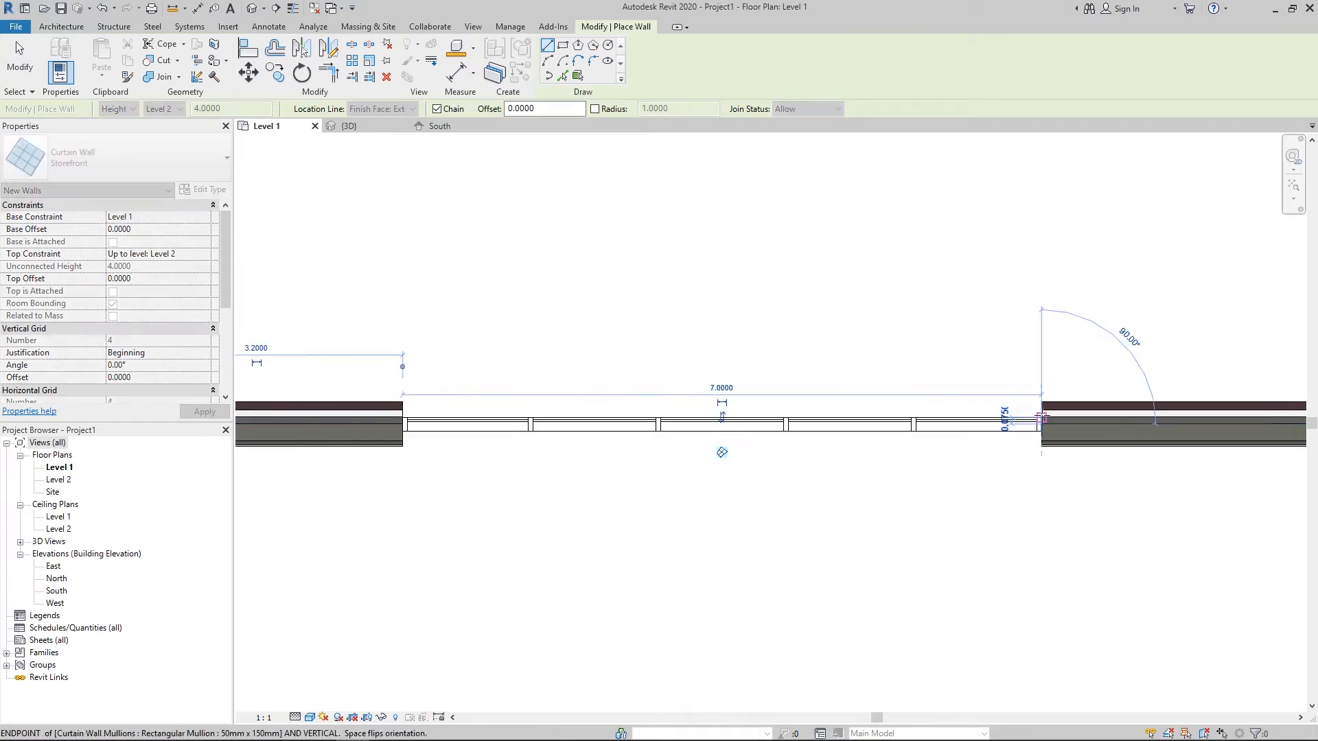
{"action": "key", "text": "Escape"}
{"action": "key", "text": "Escape"}
- Examine in the floor plan how the brick wall's layers end on both sides of the Storefront curtain wall
{"action": "scroll", "coordinate": [428, 435], "scroll_direction": "down", "scroll_amount": 3}
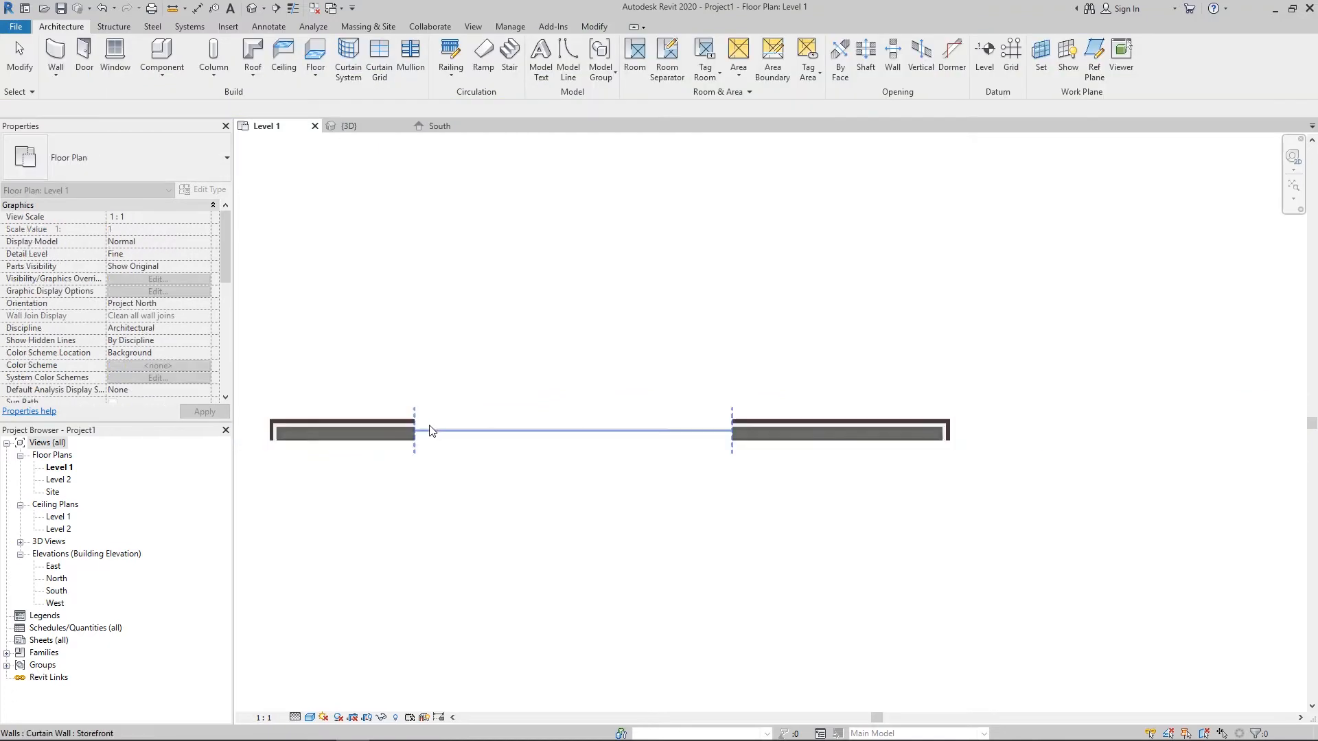
{"action": "scroll", "coordinate": [421, 426], "scroll_direction": "up", "scroll_amount": 2}
{"action": "middle_click_drag", "start_coordinate": [394, 430], "coordinate": [470, 454]}
{"action": "middle_click_drag", "start_coordinate": [556, 474], "coordinate": [538, 483]}
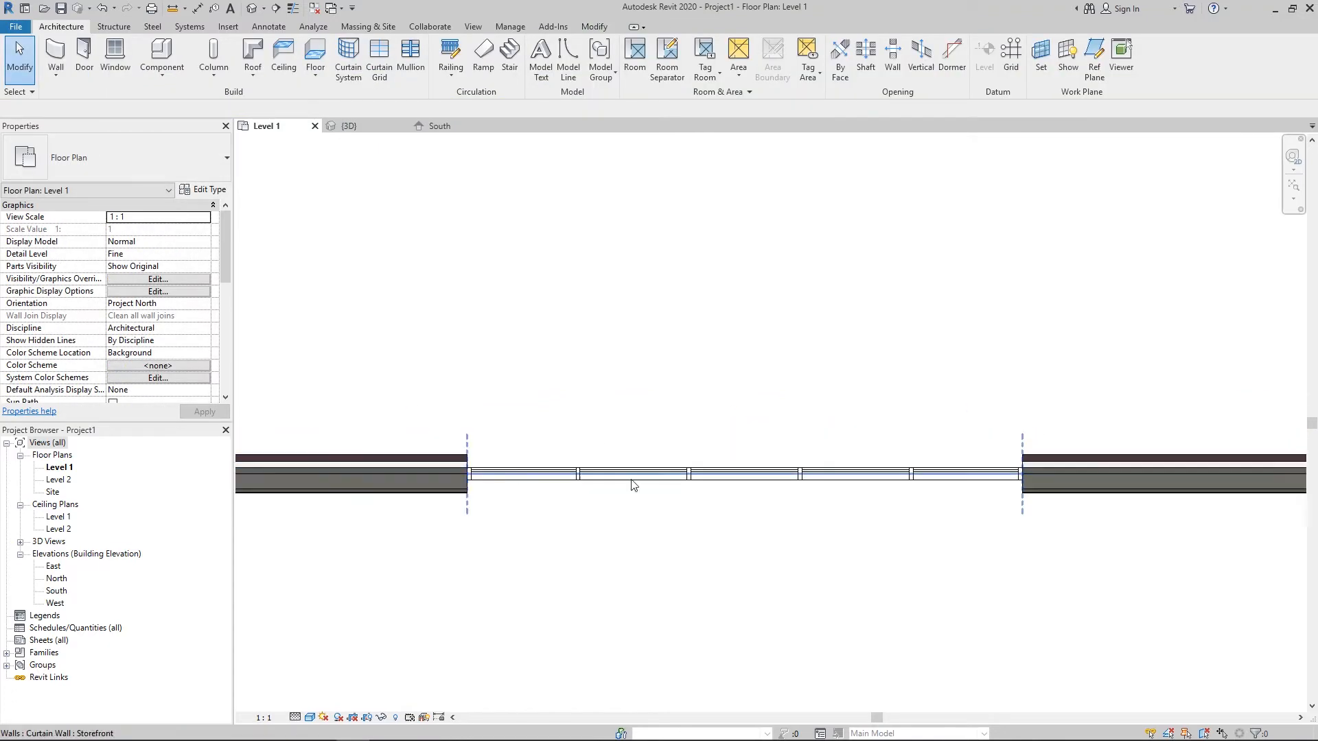
{"action": "middle_click_drag", "start_coordinate": [706, 490], "coordinate": [620, 502]}
{"action": "scroll", "coordinate": [611, 500], "scroll_direction": "up", "scroll_amount": 1}
{"action": "scroll", "coordinate": [521, 488], "scroll_direction": "down", "scroll_amount": 2}
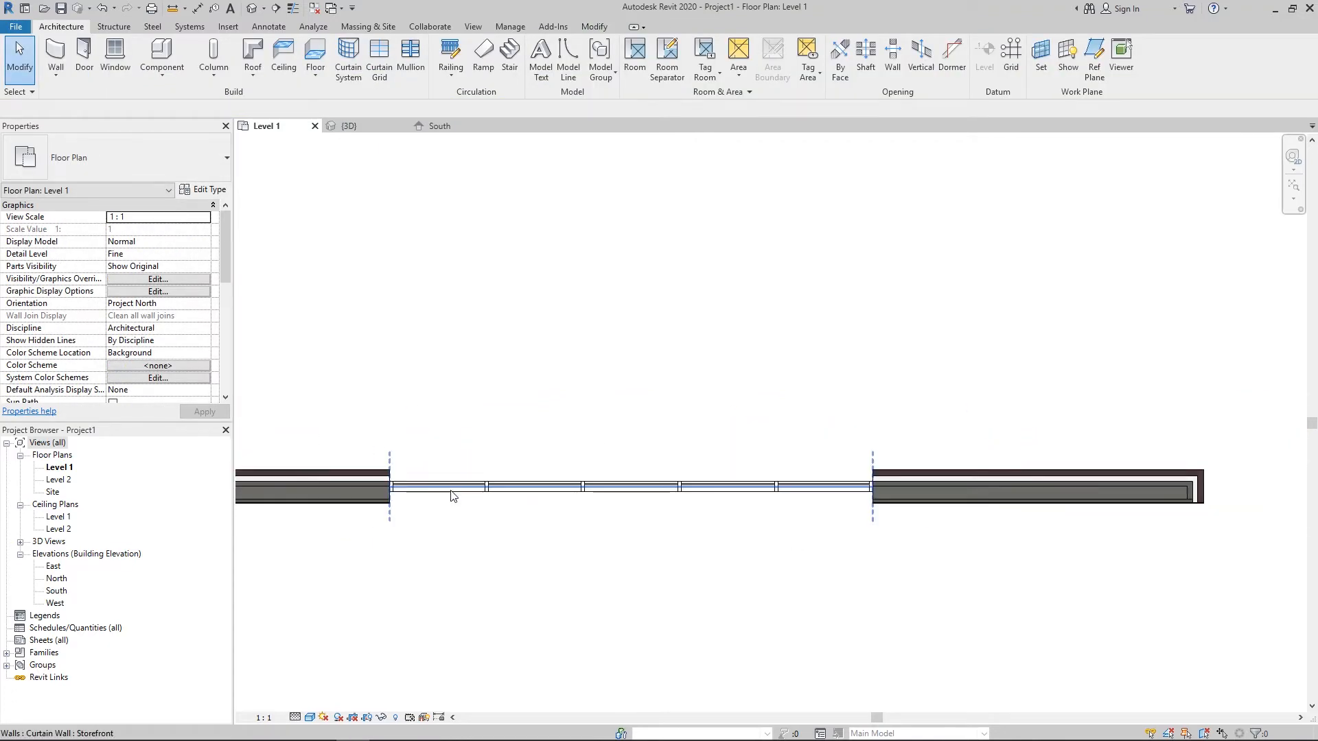
{"action": "left_click", "coordinate": [453, 494]}
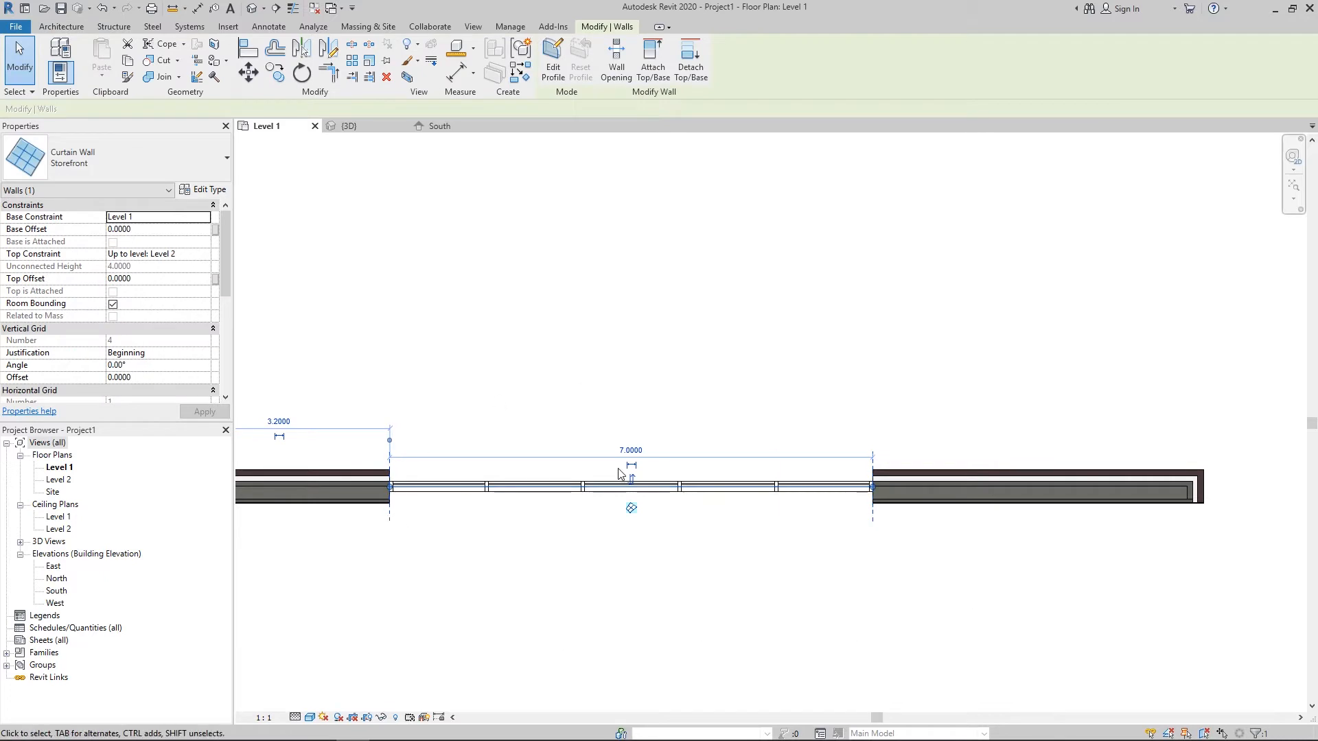
{"action": "left_click", "coordinate": [416, 527]}
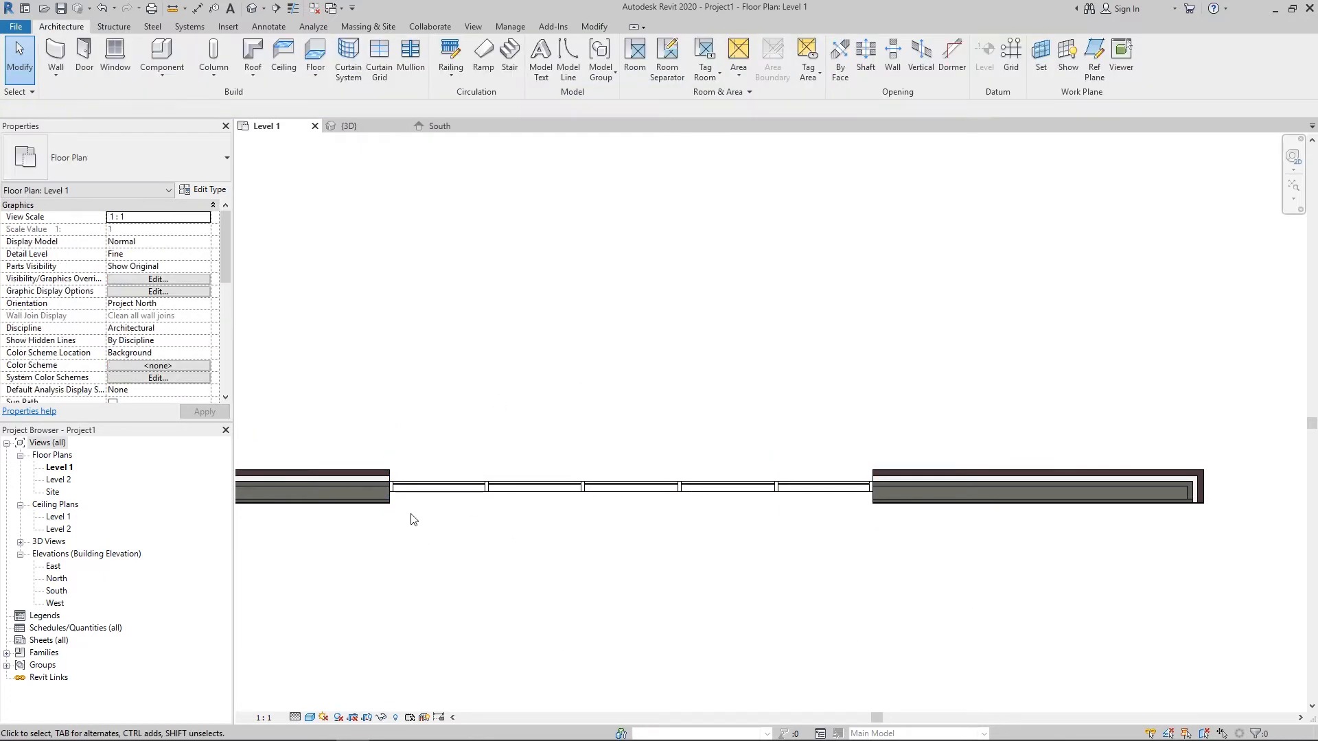
- Lower the top edge of the Storefront curtain wall in the 3D view to a top offset of about -1.94 m
{"action": "left_click", "coordinate": [407, 493]}
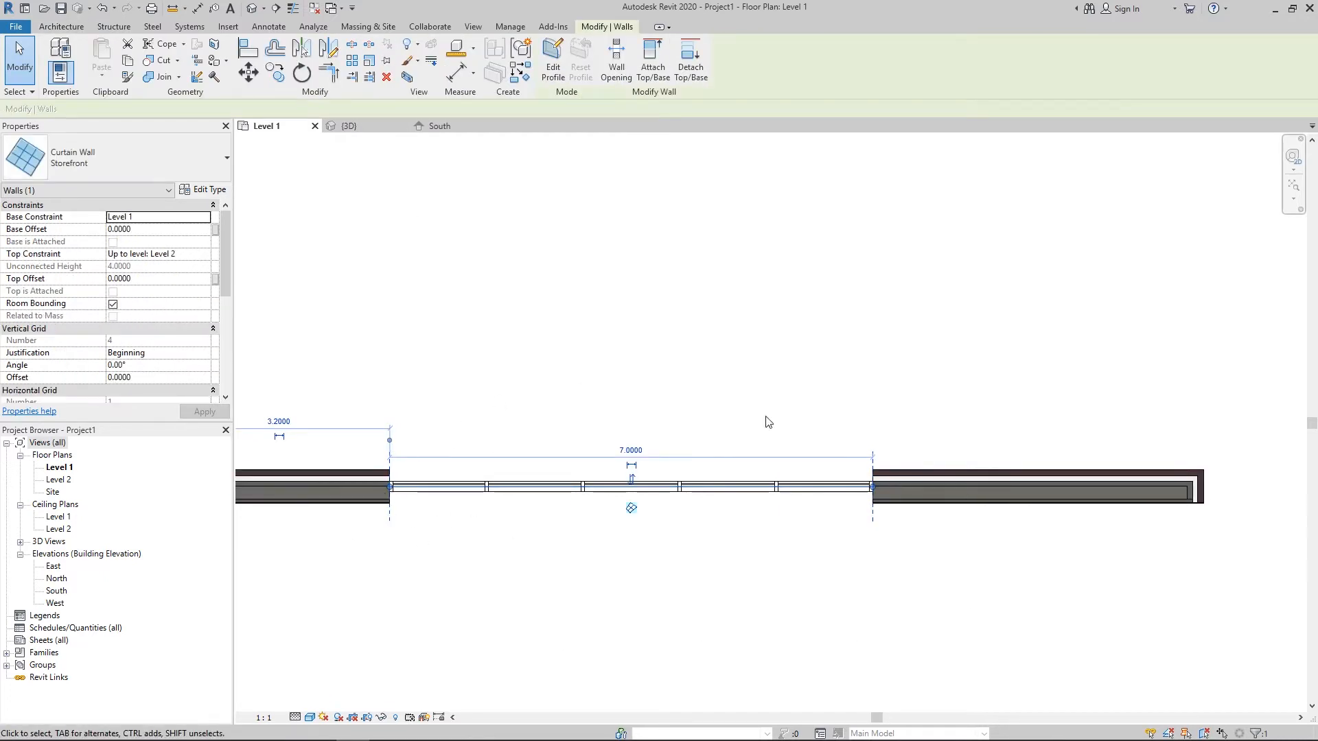
{"action": "left_click", "coordinate": [345, 131]}
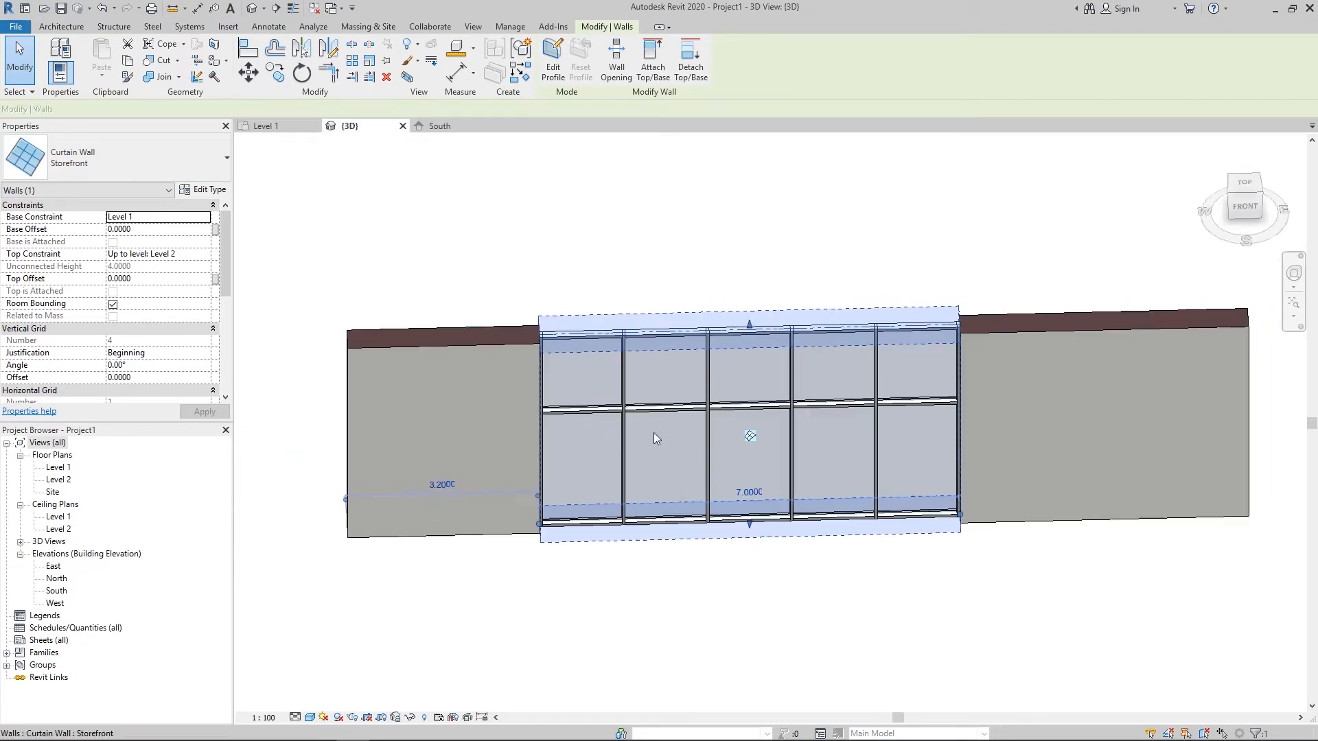
{"action": "middle_click_drag", "start_coordinate": [681, 448], "coordinate": [748, 343], "text": "shift"}
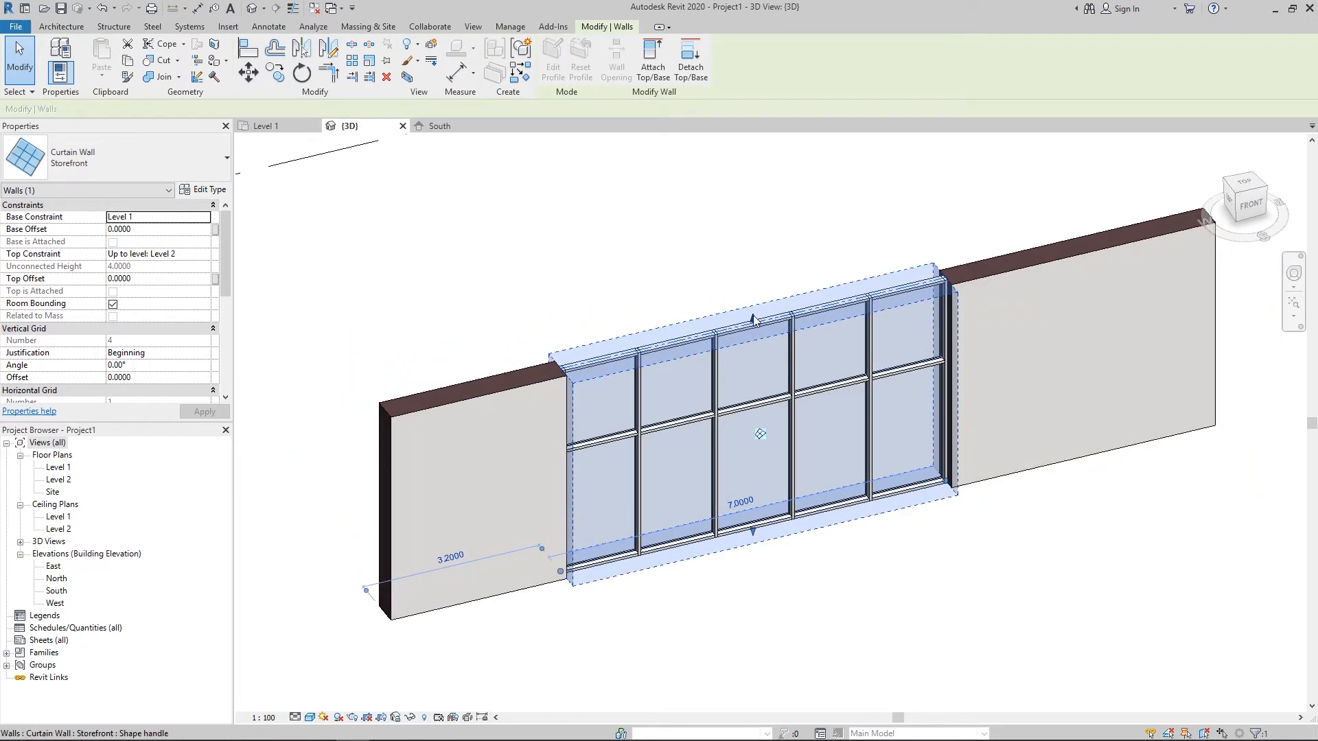
{"action": "left_click_drag", "start_coordinate": [751, 332], "coordinate": [752, 378]}
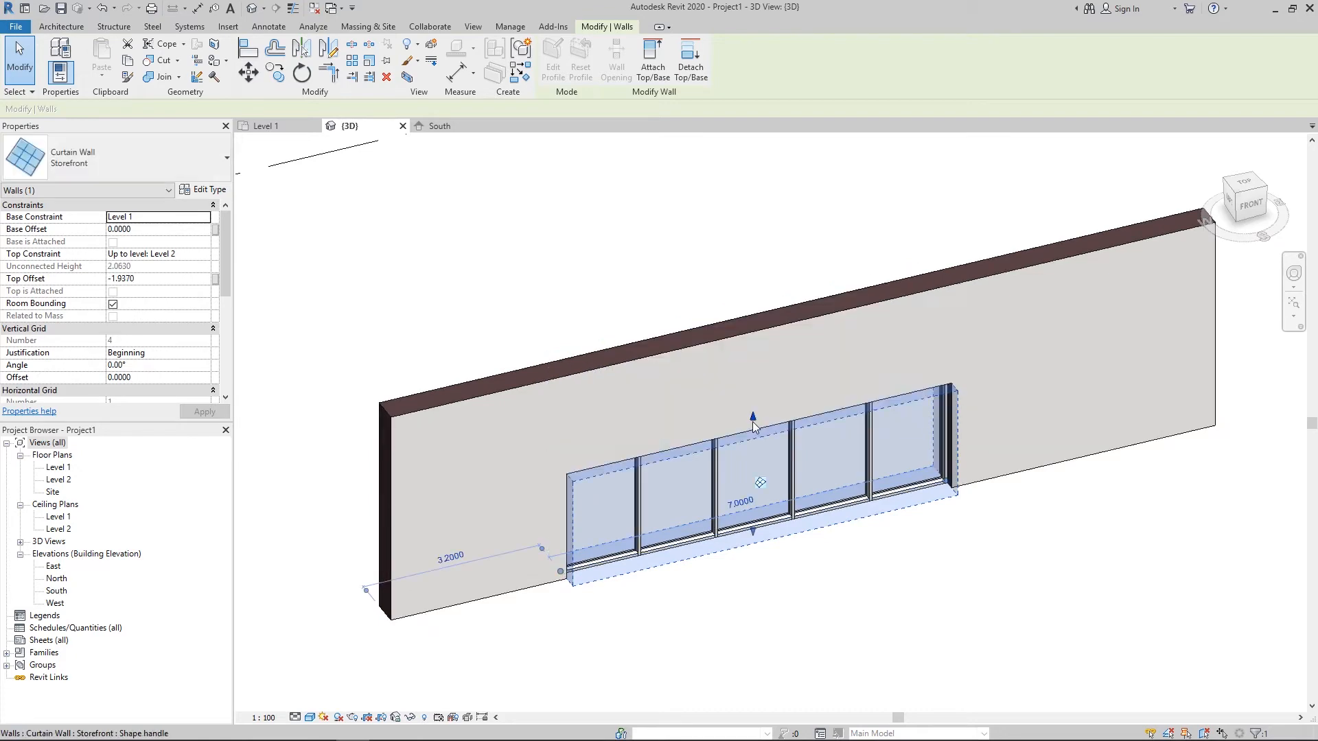
- Examine the opening around the lowered Storefront curtain wall in 3D and select the host Exterior - Brick on CMU wall
{"action": "scroll", "coordinate": [784, 425], "scroll_direction": "up", "scroll_amount": 3}
{"action": "middle_click_drag", "start_coordinate": [785, 426], "coordinate": [715, 541], "text": "shift"}
{"action": "scroll", "coordinate": [810, 561], "scroll_direction": "up", "scroll_amount": 2}
{"action": "scroll", "coordinate": [810, 561], "scroll_direction": "down", "scroll_amount": 3}
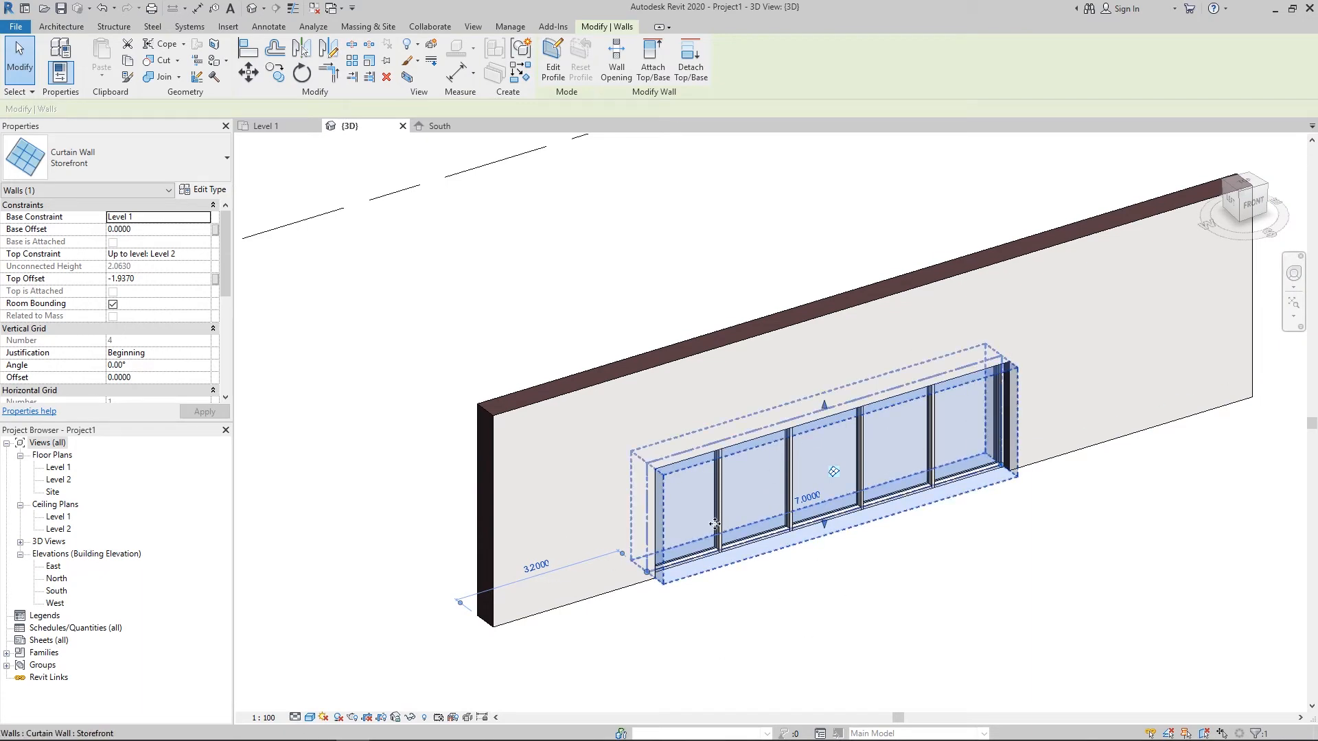
{"action": "middle_click_drag", "start_coordinate": [687, 432], "coordinate": [642, 474], "text": "shift"}
{"action": "left_click", "coordinate": [489, 430]}
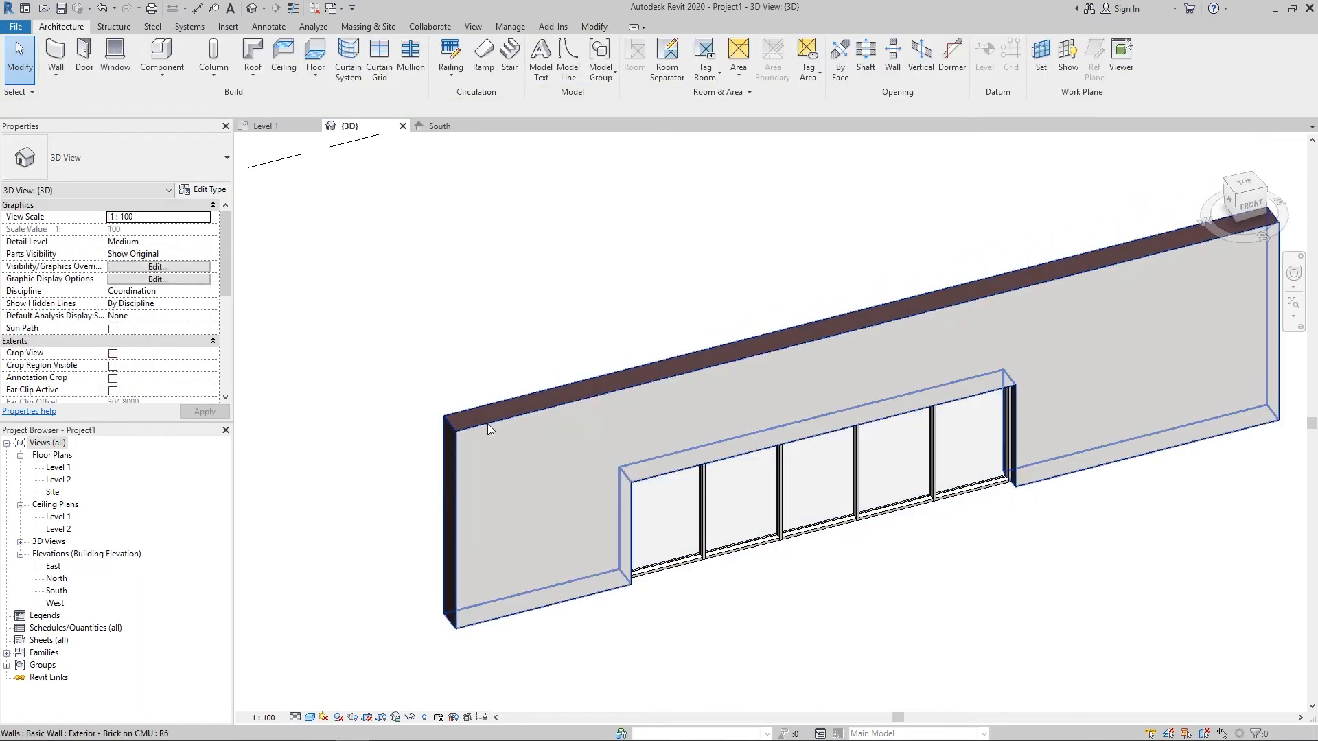
{"action": "scroll", "coordinate": [486, 426], "scroll_direction": "down", "scroll_amount": 3}
{"action": "middle_click_drag", "start_coordinate": [496, 464], "coordinate": [486, 500], "text": "shift"}
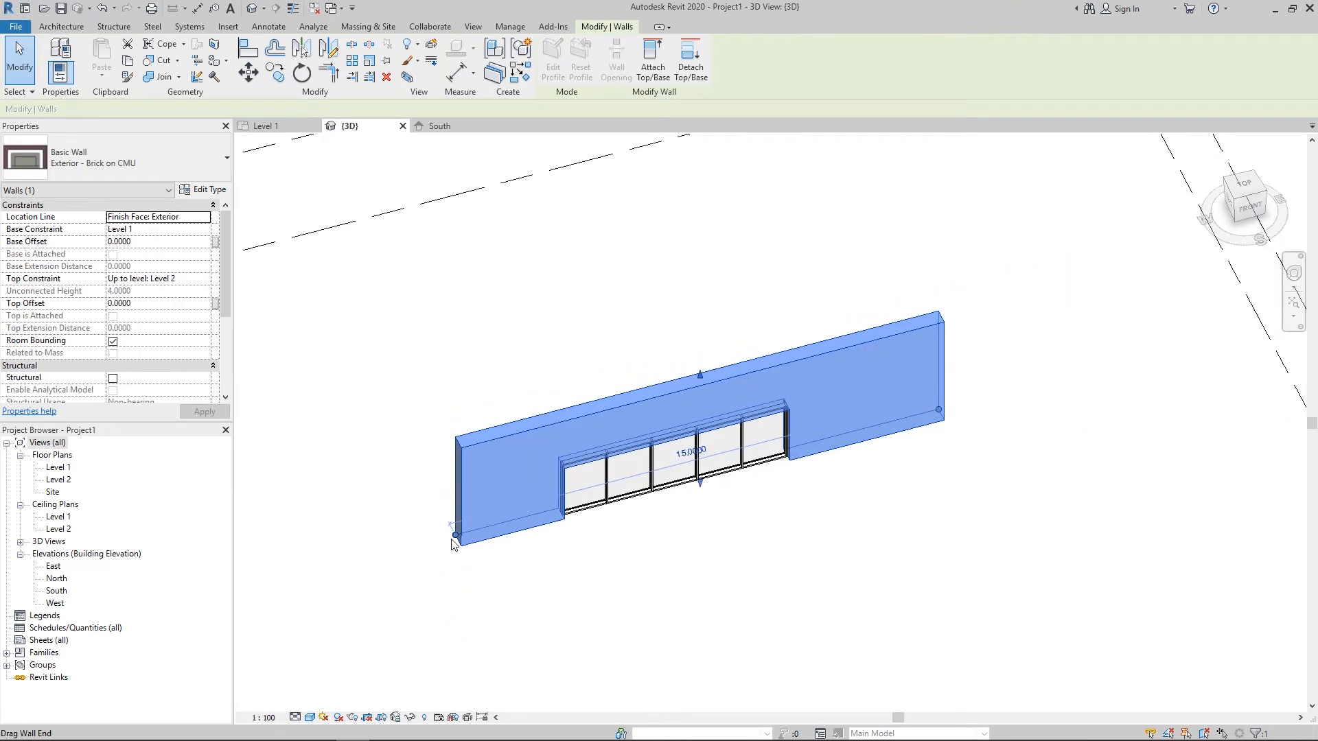
- Stretch the brick wall by moving its left end outward, angling the wall at about 10 degrees
{"action": "left_click_drag", "start_coordinate": [454, 537], "coordinate": [371, 482]}
{"action": "left_click", "coordinate": [827, 443]}
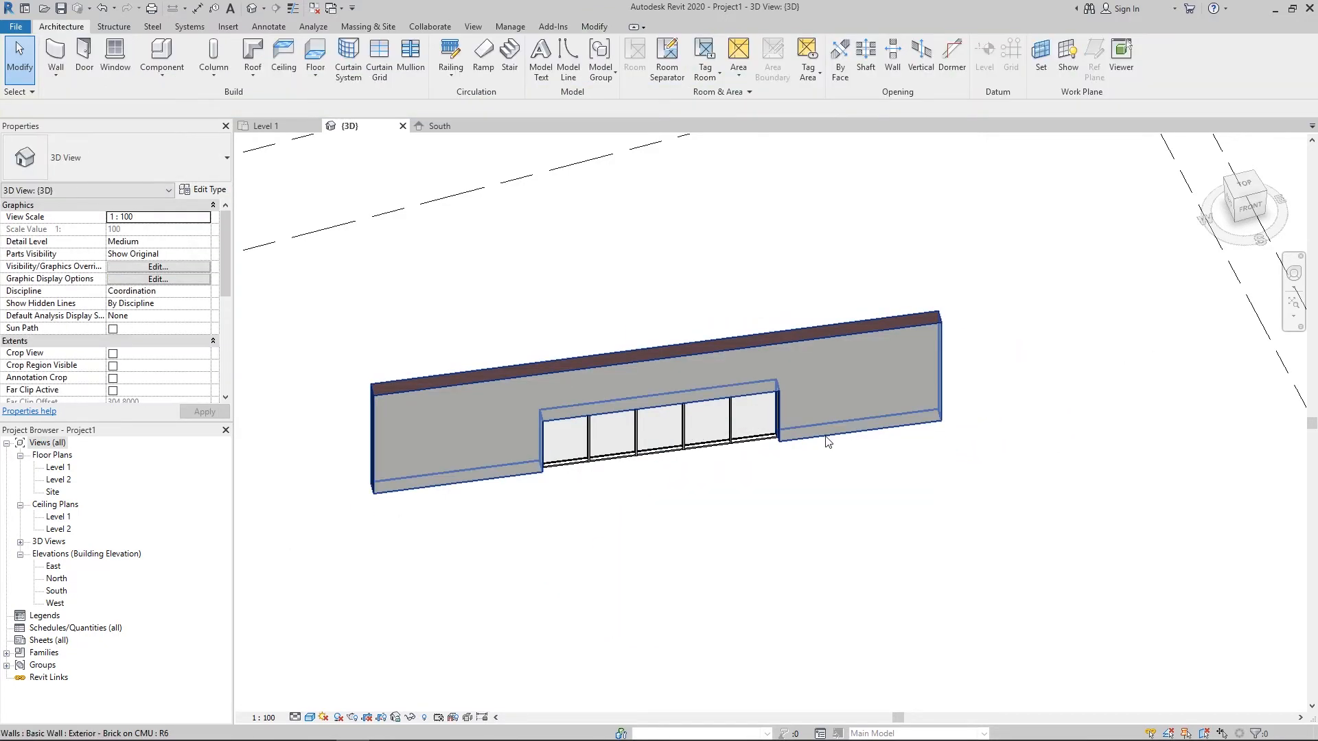
{"action": "left_click_drag", "start_coordinate": [824, 431], "coordinate": [885, 446]}
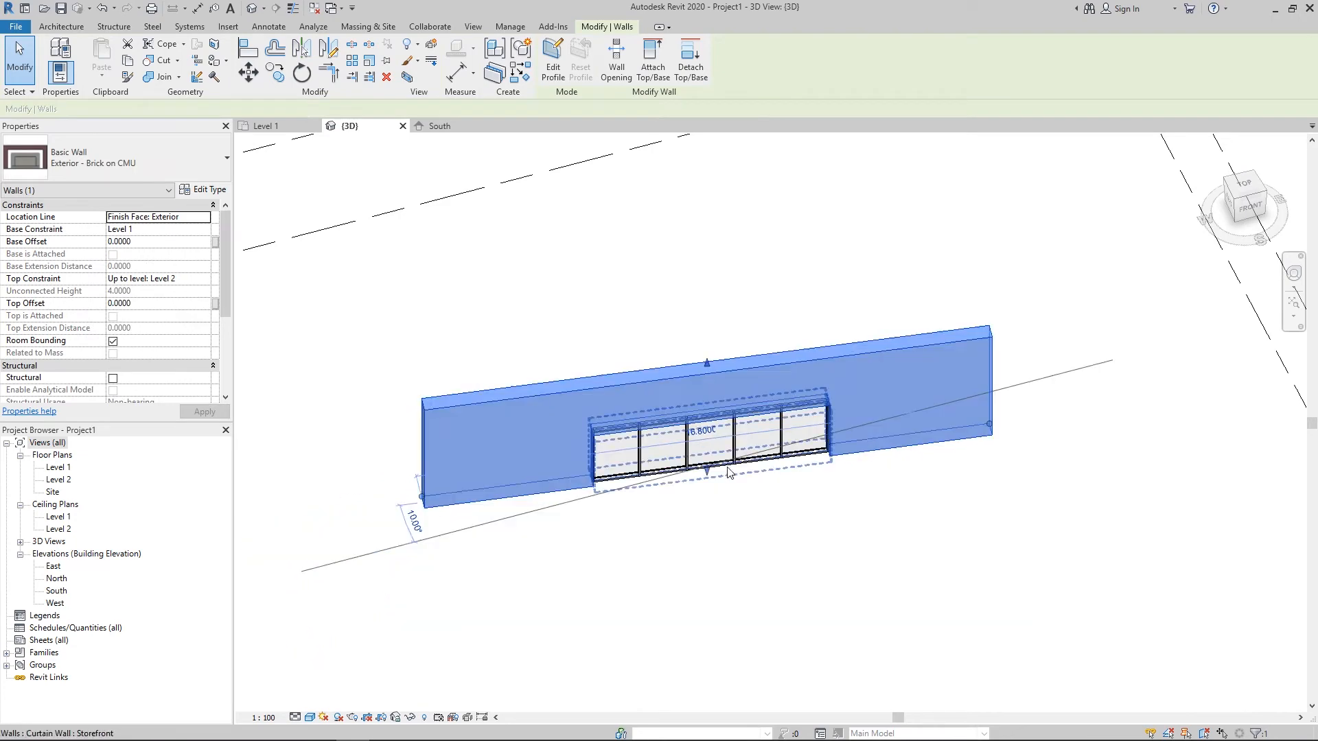
- Examine the Storefront curtain wall embedded in the brick wall from several angles in the 3D view
{"action": "middle_click_drag", "start_coordinate": [661, 461], "coordinate": [827, 538], "text": "shift"}
{"action": "left_click", "coordinate": [827, 538]}
{"action": "scroll", "coordinate": [585, 371], "scroll_direction": "up", "scroll_amount": 3}
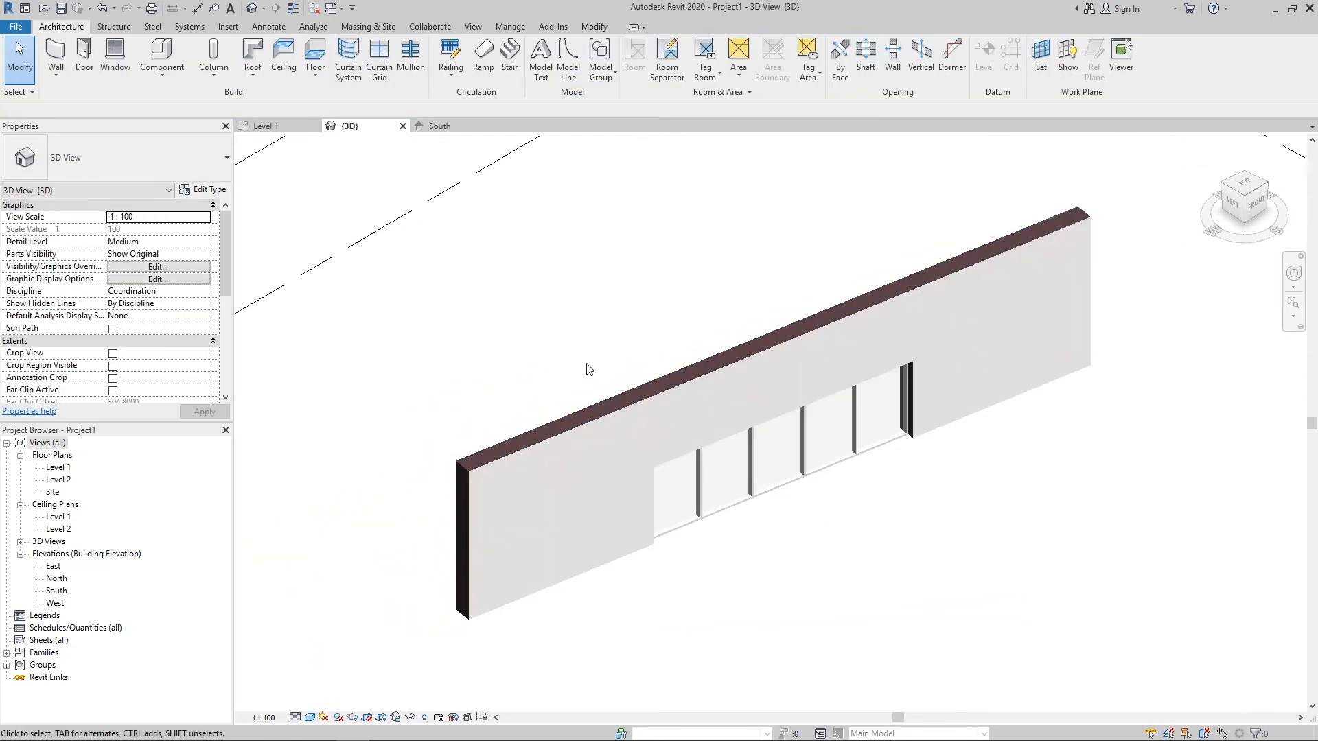
{"action": "middle_click_drag", "start_coordinate": [844, 456], "coordinate": [792, 457], "text": "shift"}
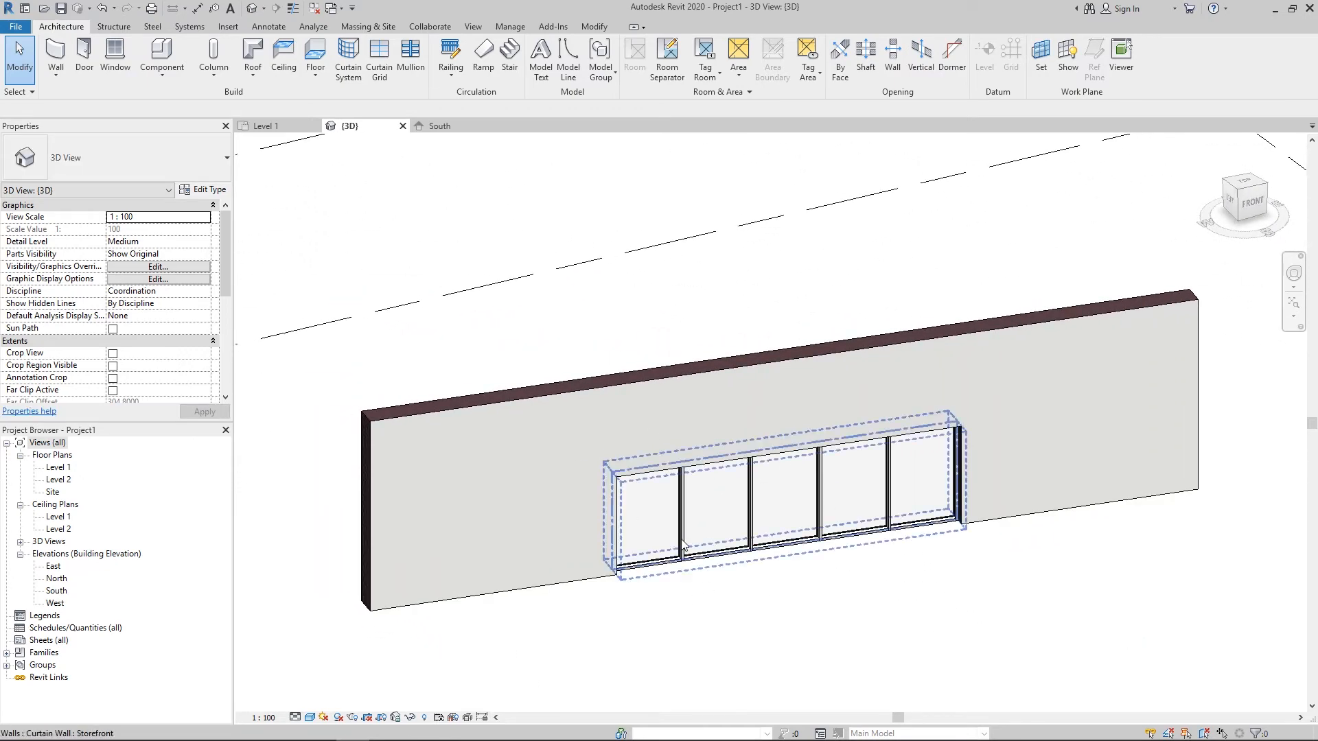
{"action": "left_click", "coordinate": [657, 554]}
{"action": "middle_click_drag", "start_coordinate": [656, 553], "coordinate": [859, 492], "text": "shift"}
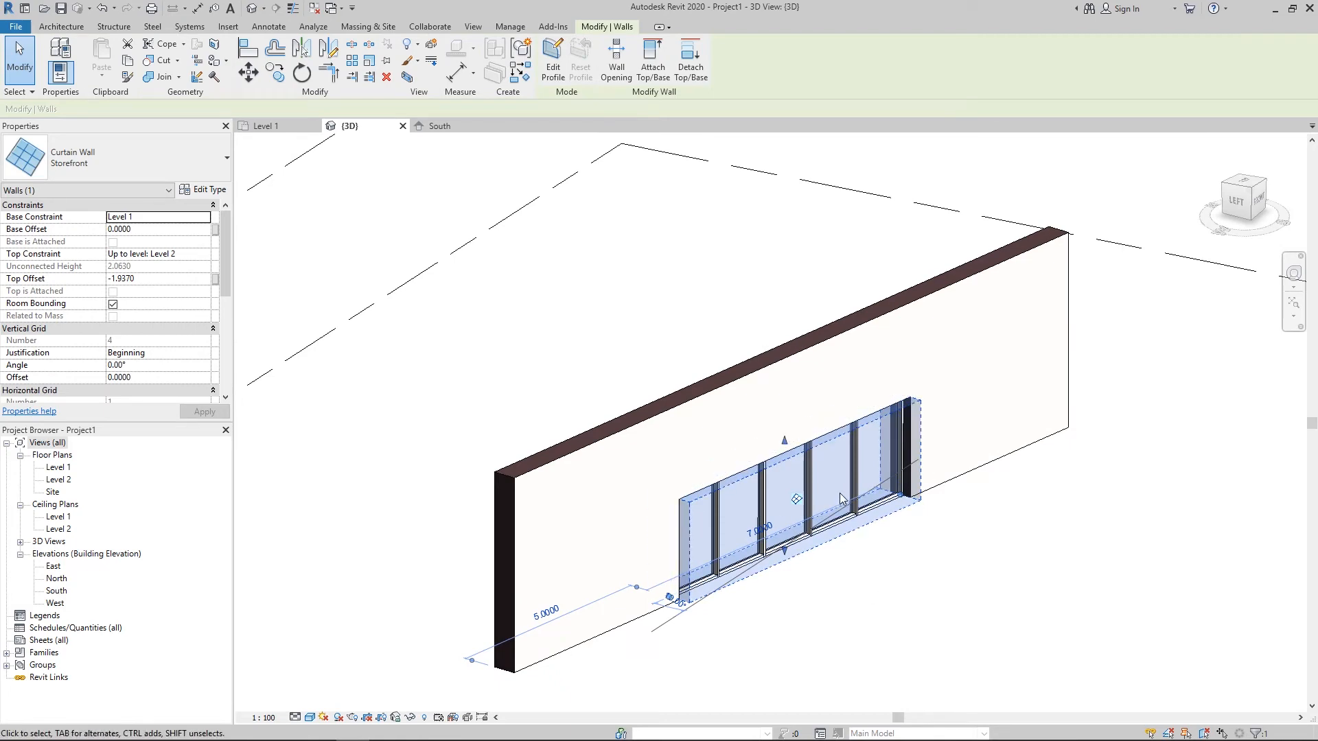
{"action": "middle_click_drag", "start_coordinate": [852, 497], "coordinate": [665, 463], "text": "shift"}
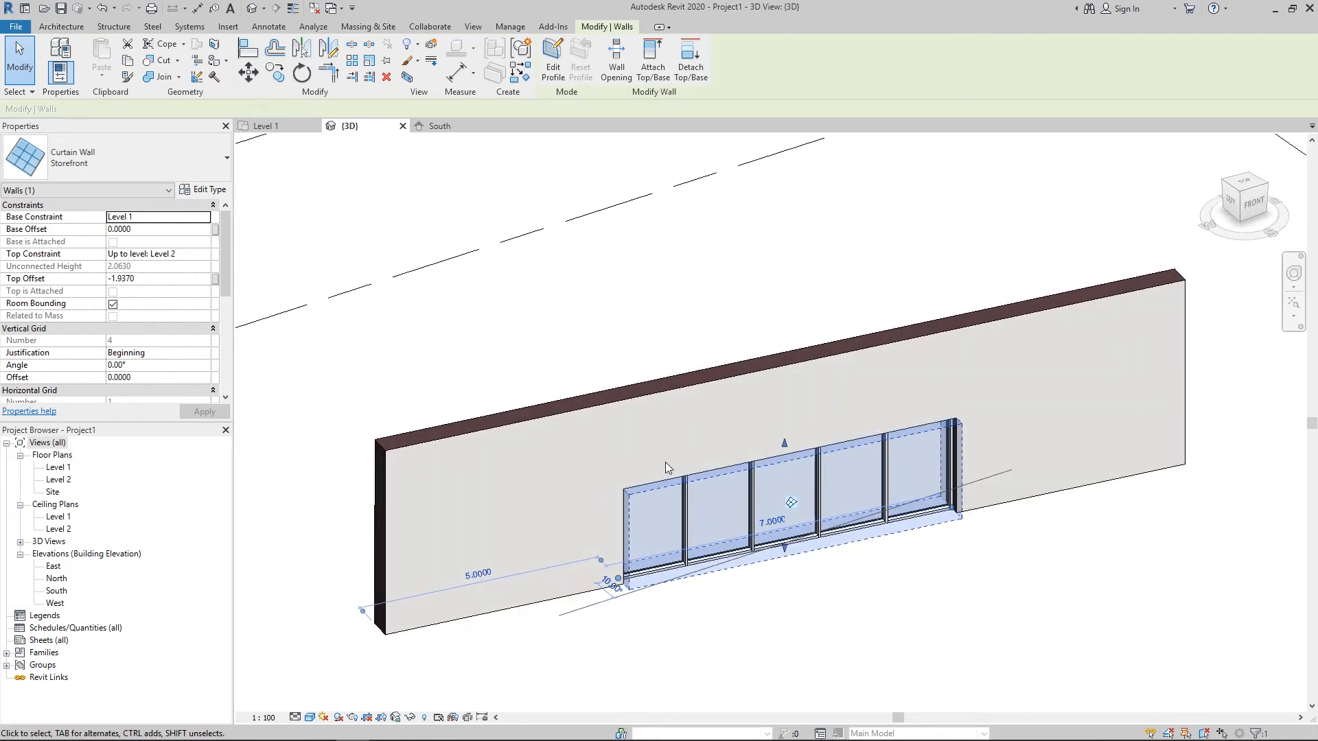
{"action": "scroll", "coordinate": [657, 425], "scroll_direction": "down", "scroll_amount": 4}
{"action": "left_click", "coordinate": [658, 426]}
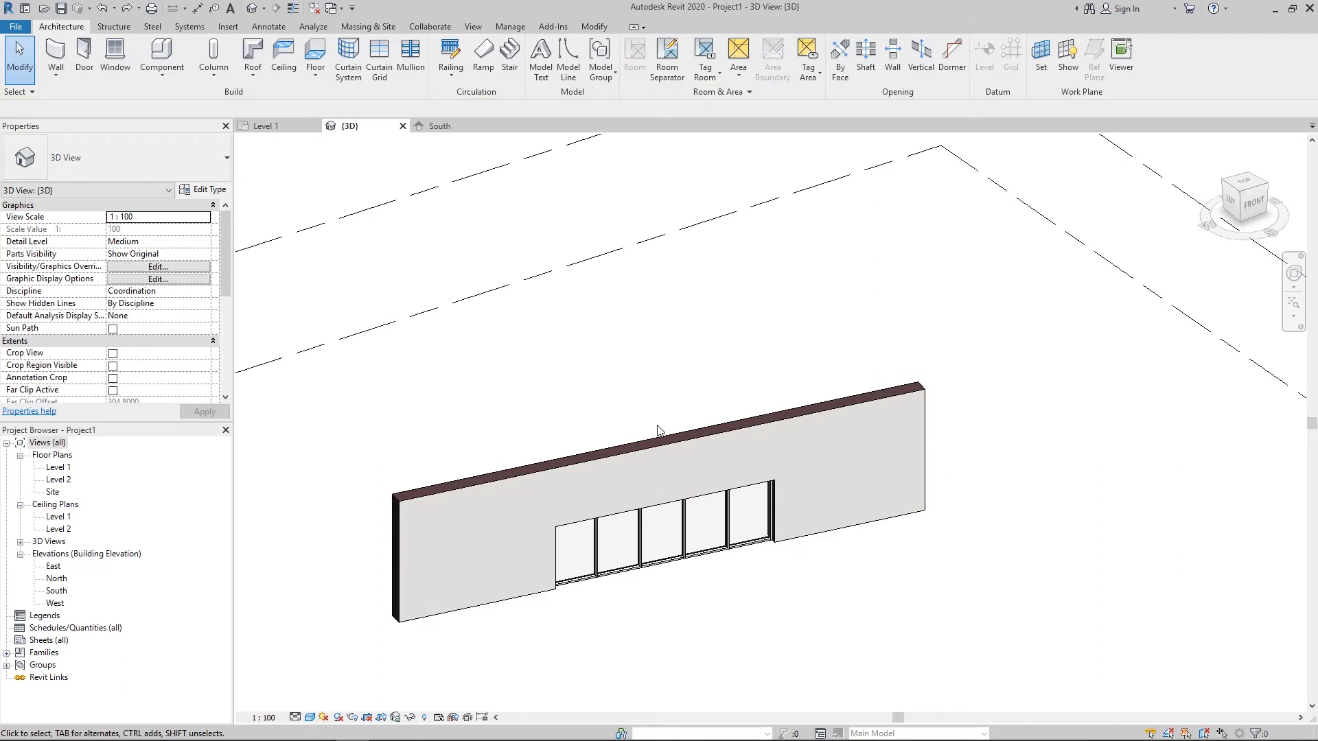
- Delete the embedded Storefront curtain wall from the brick wall in the Level 1 floor plan
{"action": "left_click", "coordinate": [265, 124]}
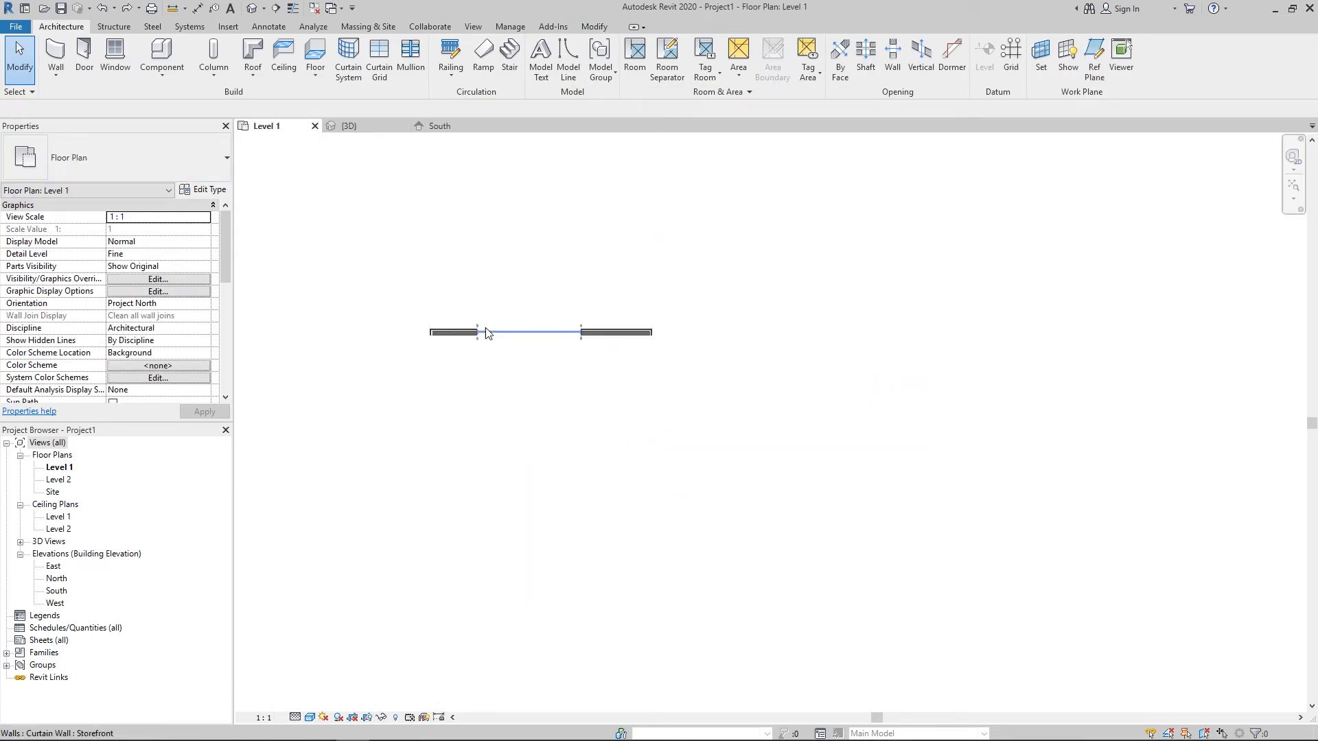
{"action": "scroll", "coordinate": [486, 329], "scroll_direction": "up", "scroll_amount": 6}
{"action": "left_click", "coordinate": [533, 398]}
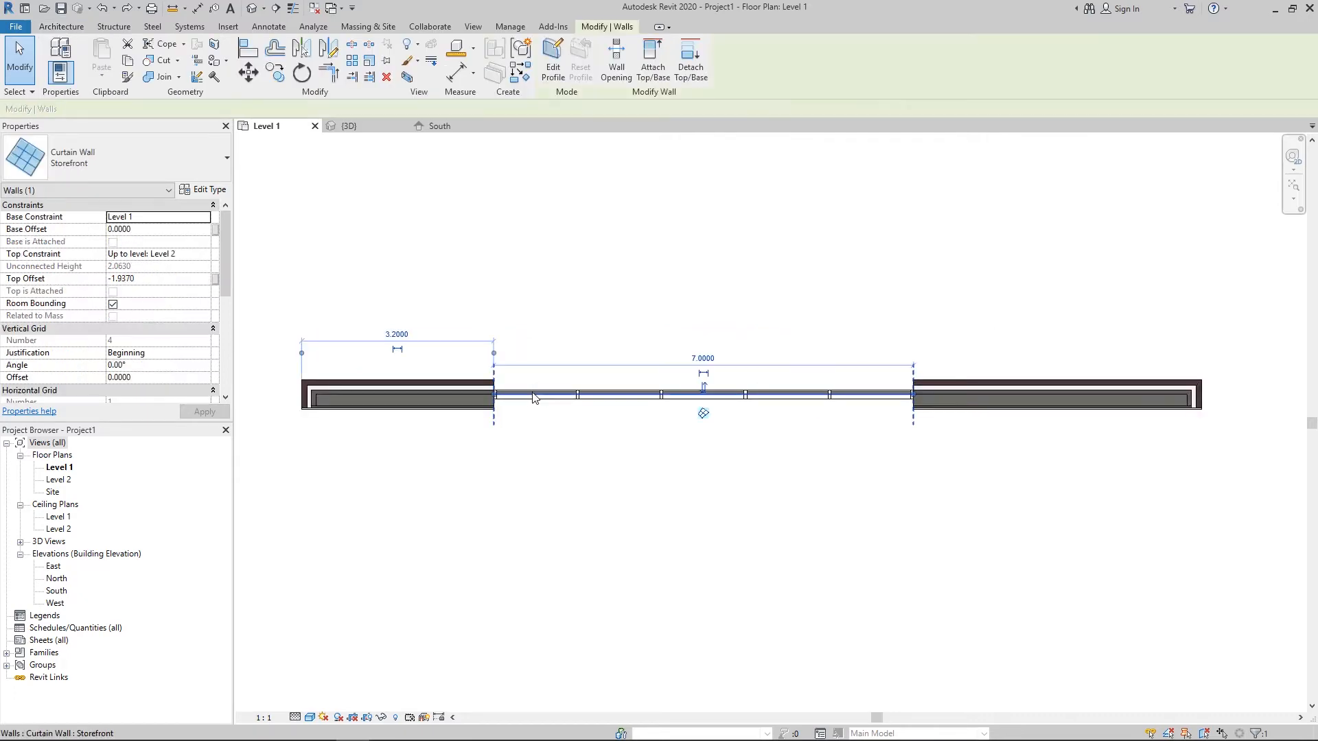
{"action": "key", "text": "Delete"}
- Open the layer structure of the Exterior - Brick on CMU wall type
{"action": "scroll", "coordinate": [447, 391], "scroll_direction": "up", "scroll_amount": 1}
{"action": "left_click", "coordinate": [447, 392]}
{"action": "scroll", "coordinate": [459, 388], "scroll_direction": "down", "scroll_amount": 1}
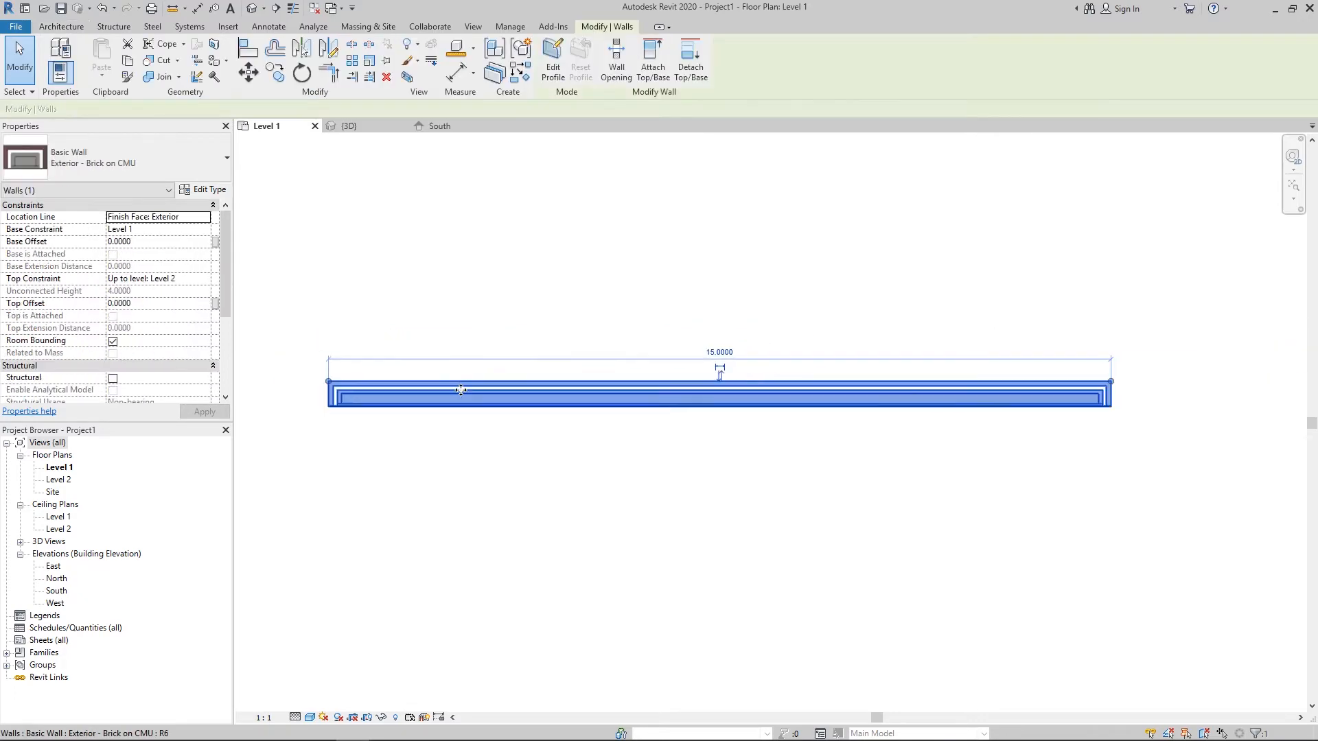
{"action": "middle_click_drag", "start_coordinate": [444, 367], "coordinate": [476, 399]}
{"action": "scroll", "coordinate": [382, 364], "scroll_direction": "up", "scroll_amount": 1}
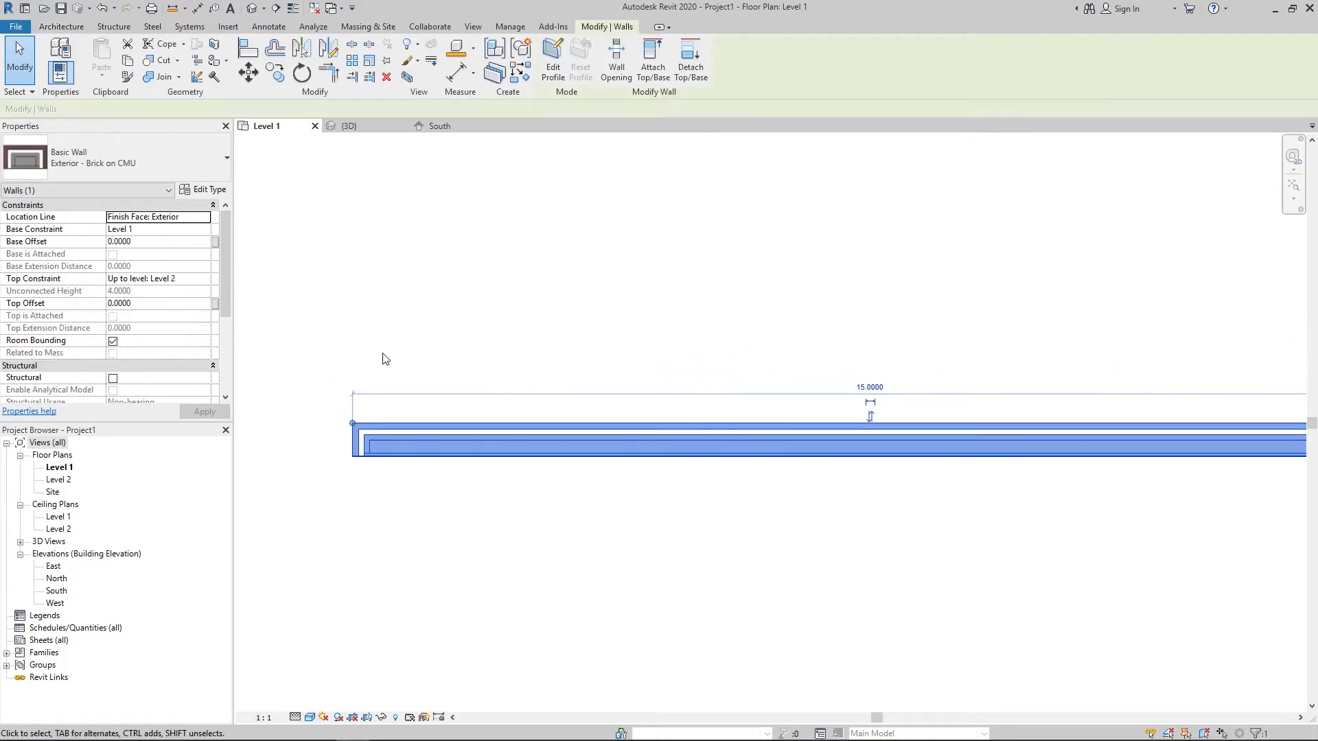
{"action": "left_click", "coordinate": [204, 190]}
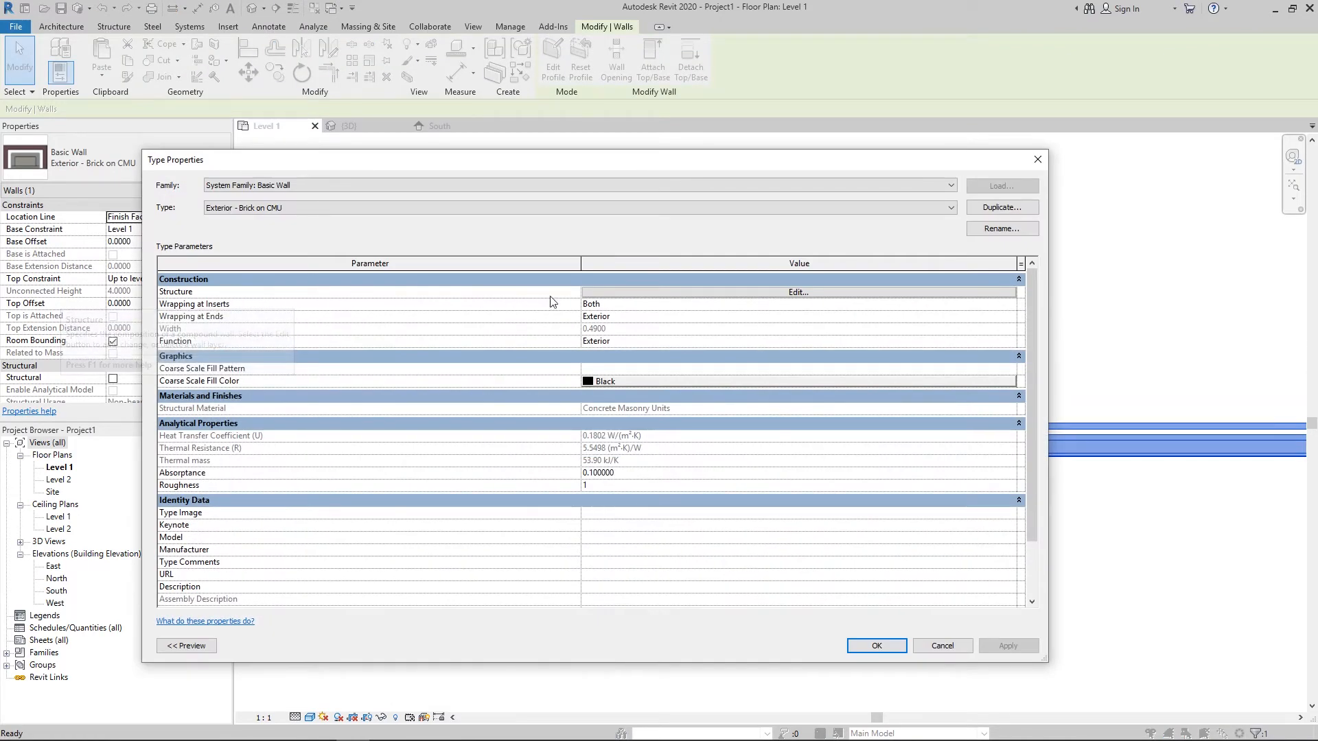
{"action": "left_click", "coordinate": [798, 292]}
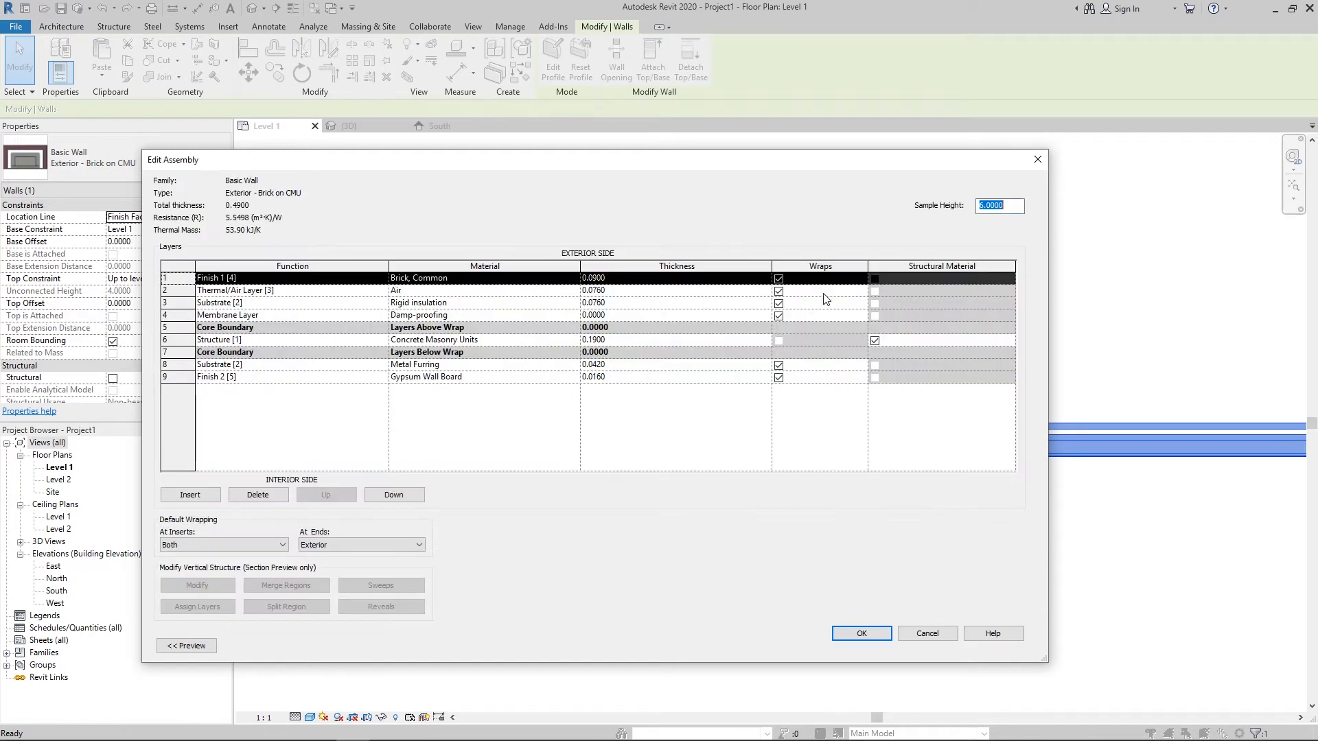
- Show the wall assembly preview and switch it to the section view for modifying type attributes
{"action": "left_click_drag", "start_coordinate": [625, 167], "coordinate": [829, 112]}
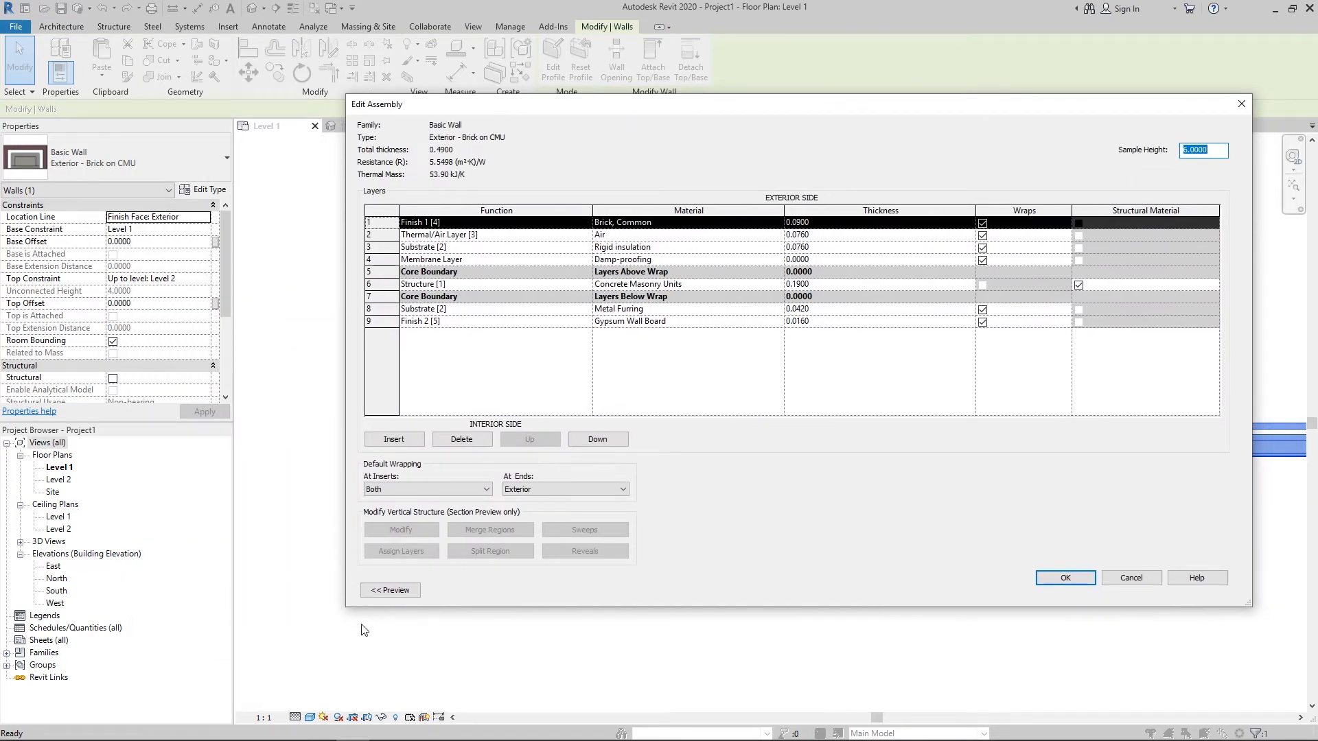
{"action": "left_click_drag", "start_coordinate": [350, 608], "coordinate": [490, 650]}
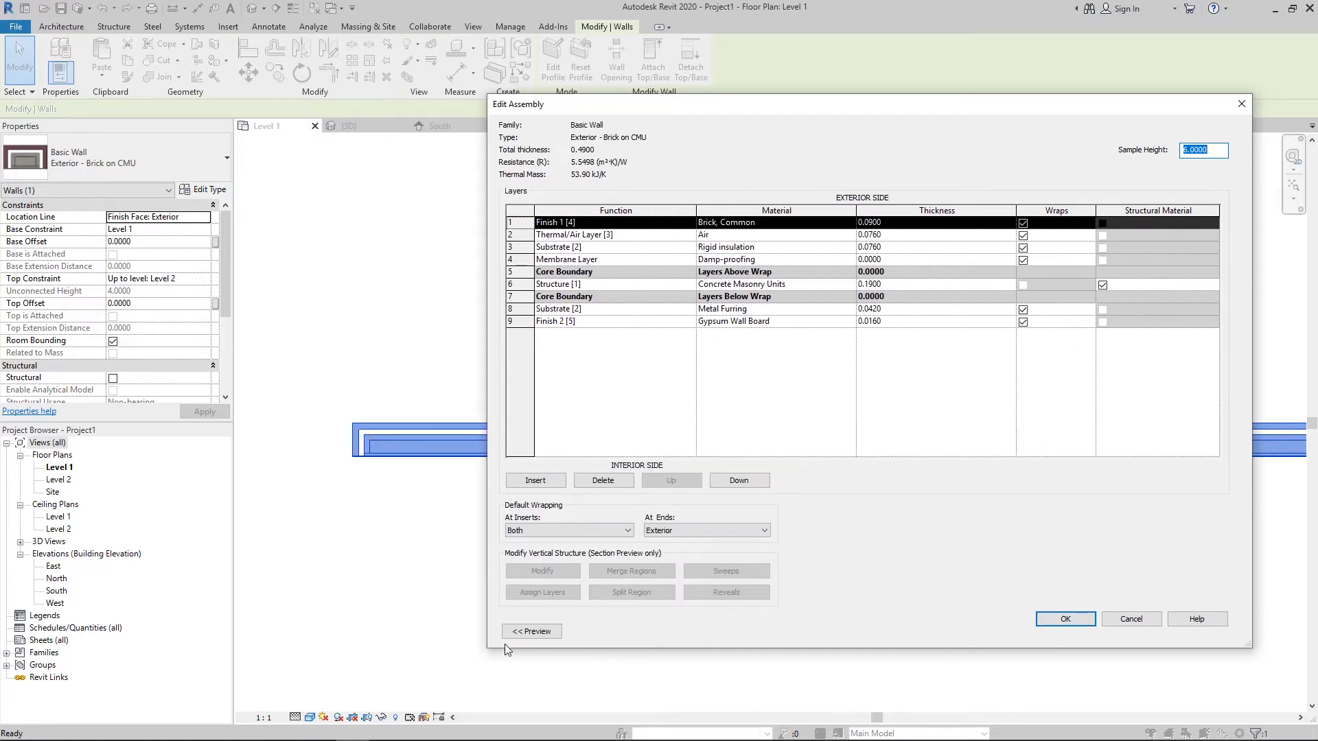
{"action": "left_click", "coordinate": [516, 632]}
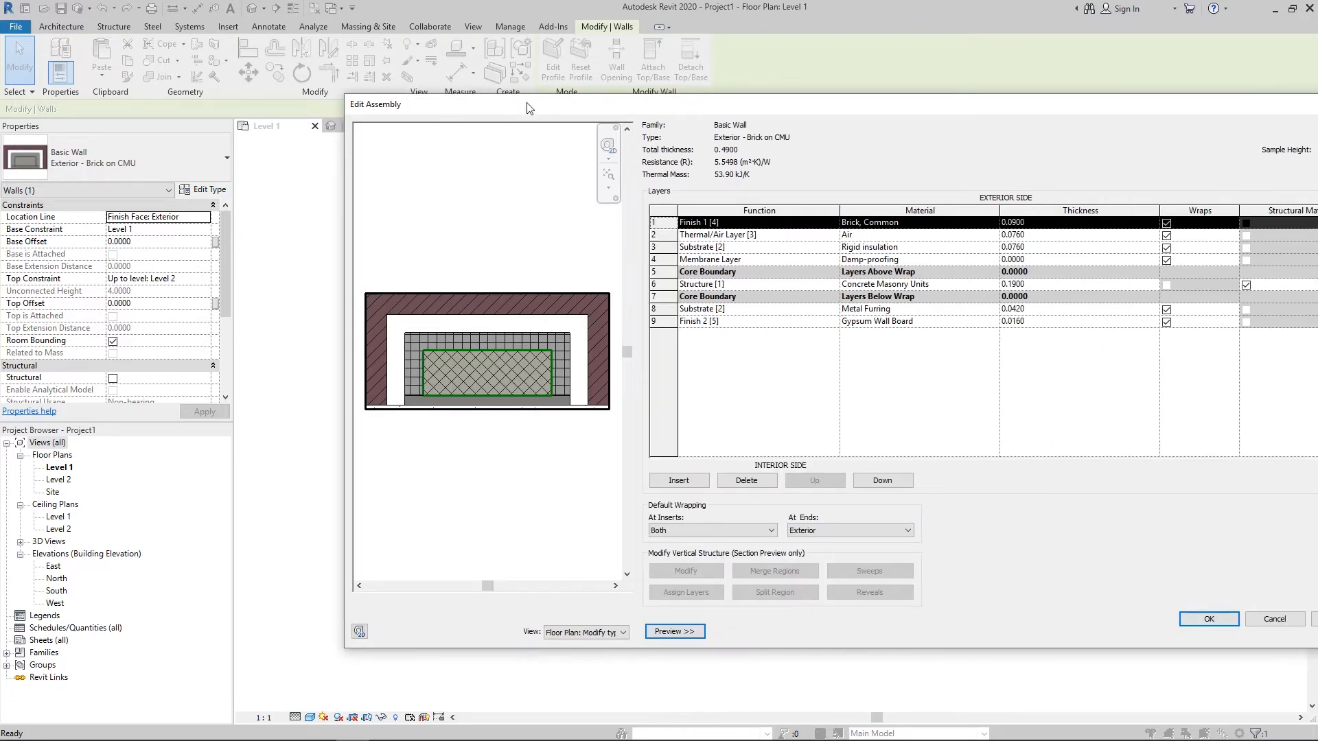
{"action": "left_click_drag", "start_coordinate": [529, 108], "coordinate": [367, 112]}
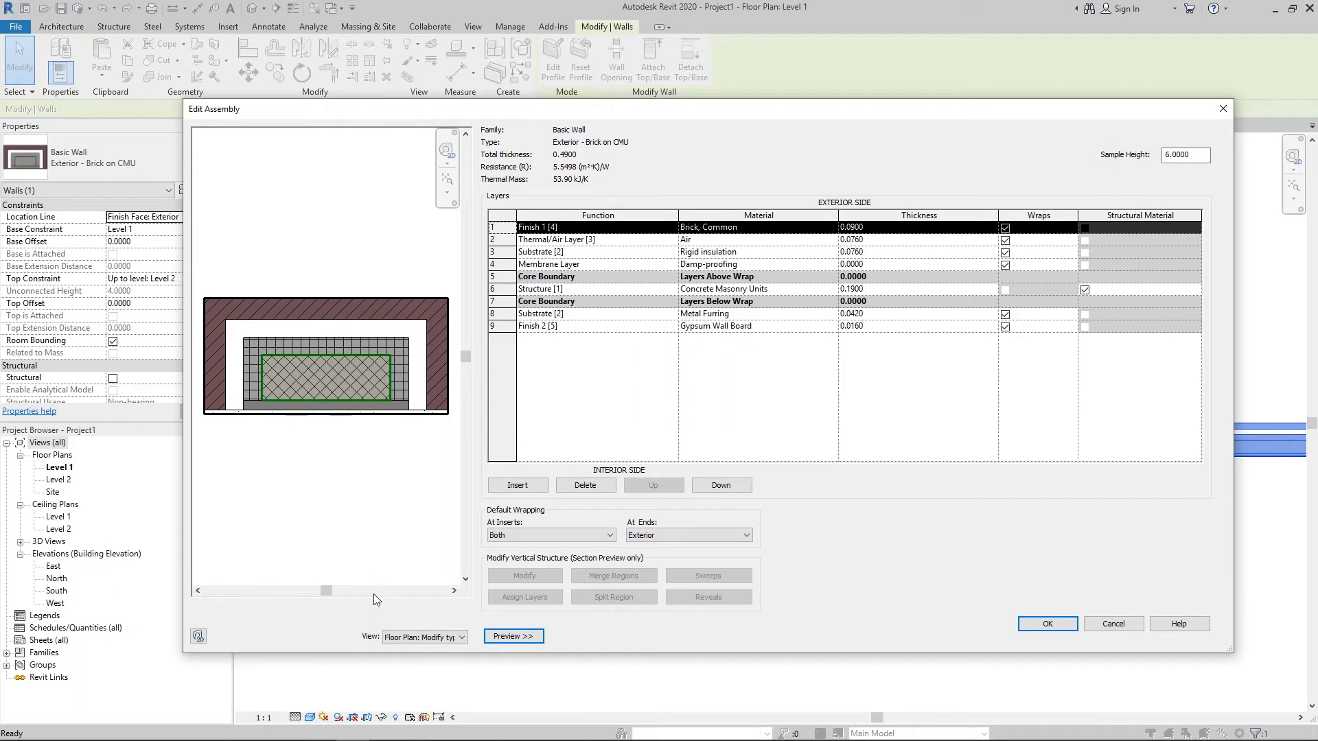
{"action": "left_click", "coordinate": [437, 637]}
{"action": "left_click", "coordinate": [437, 636]}
{"action": "left_click", "coordinate": [446, 643]}
{"action": "left_click", "coordinate": [447, 650]}
{"action": "left_click", "coordinate": [423, 638]}
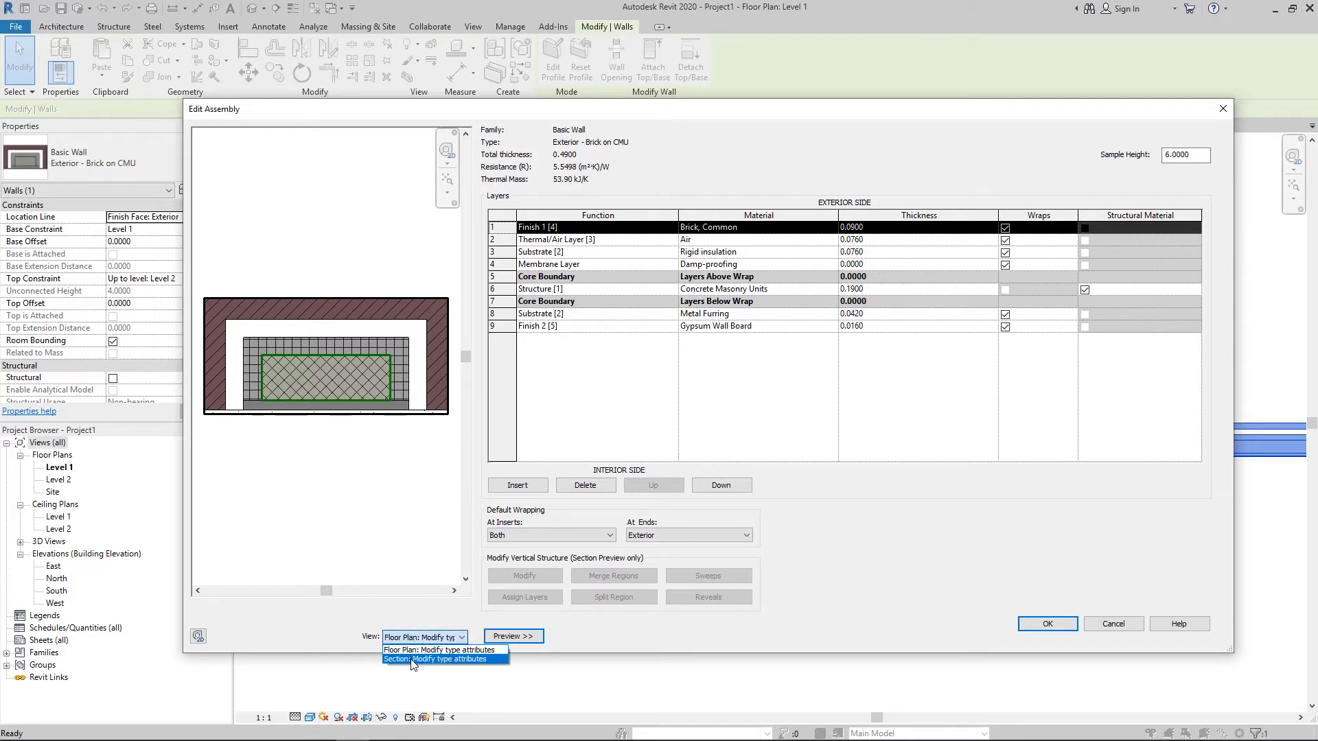
{"action": "left_click", "coordinate": [424, 660]}
{"action": "scroll", "coordinate": [304, 427], "scroll_direction": "down", "scroll_amount": 5}
{"action": "scroll", "coordinate": [313, 369], "scroll_direction": "up", "scroll_amount": 3}
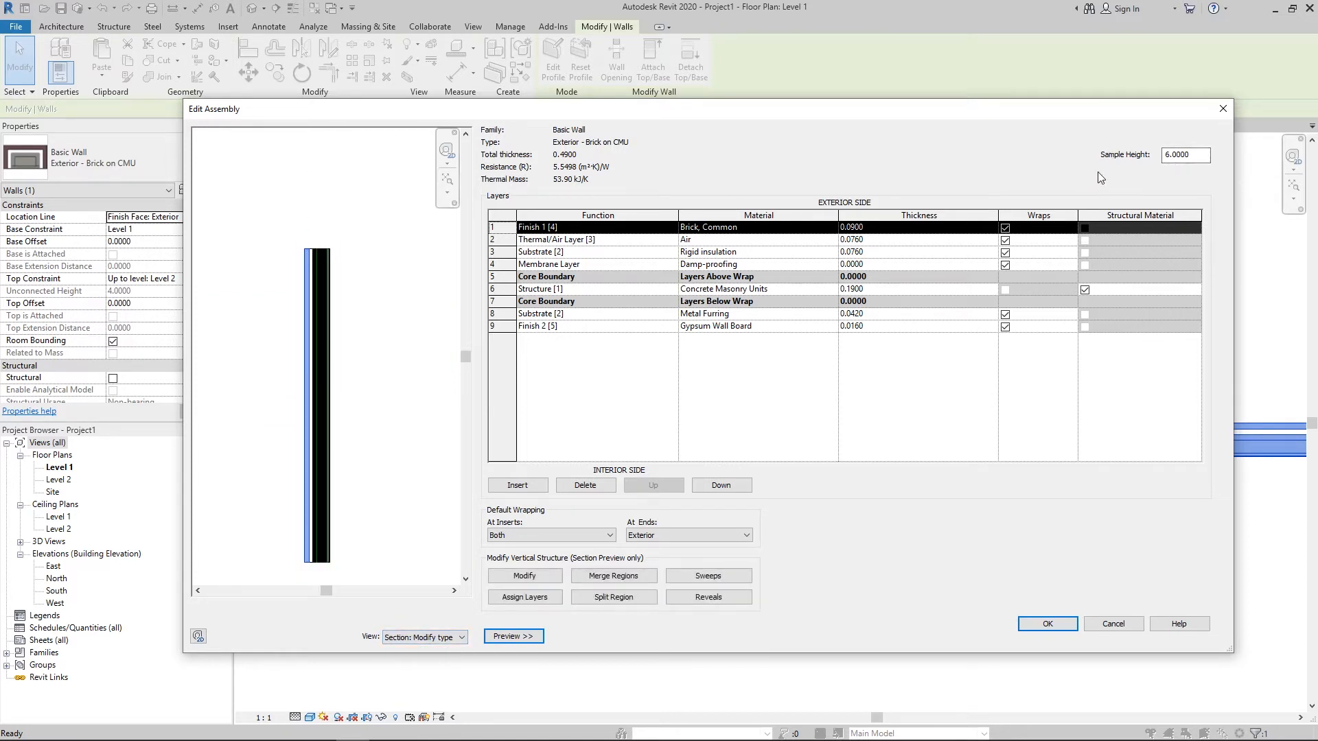
- Set the sample height of the wall assembly preview to 1
{"action": "left_click_drag", "start_coordinate": [1193, 156], "coordinate": [1160, 157]}
{"action": "scroll", "coordinate": [325, 466], "scroll_direction": "up", "scroll_amount": 1}
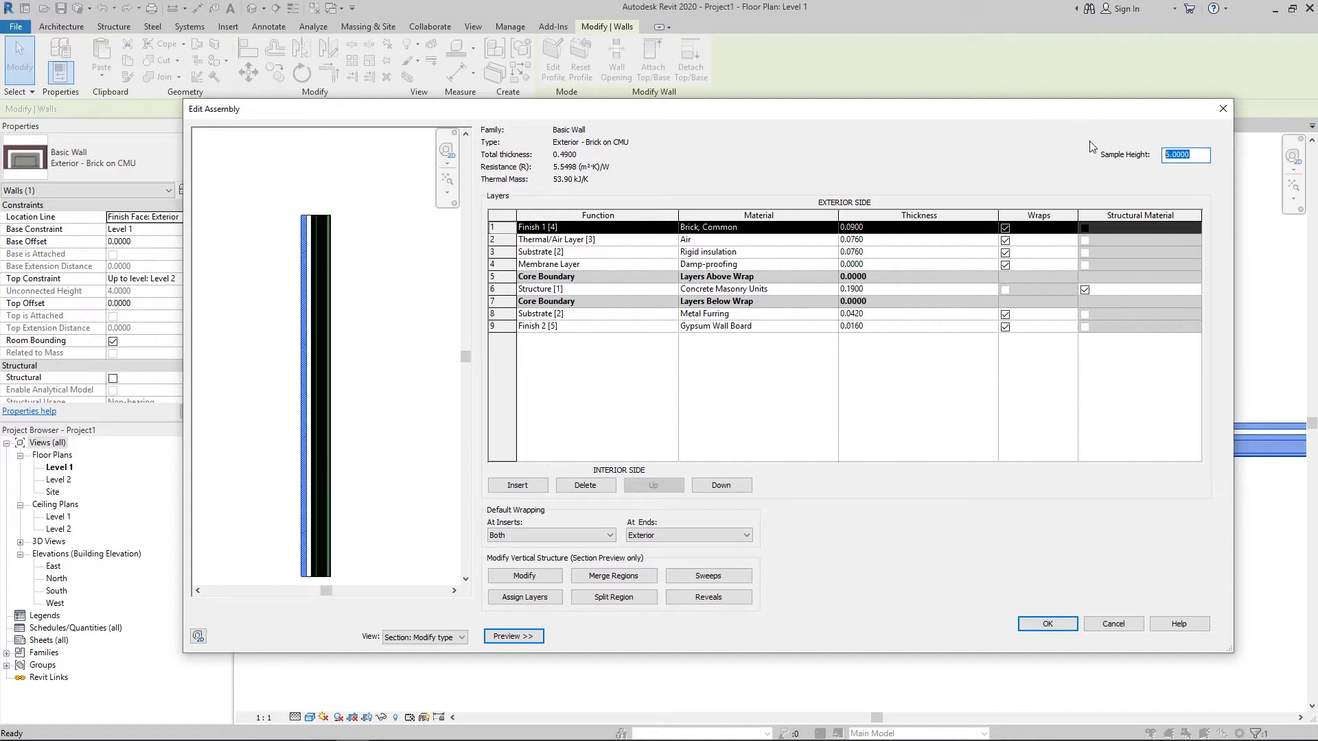
{"action": "type", "text": "1"}
{"action": "key", "text": "Tab"}
{"action": "scroll", "coordinate": [264, 481], "scroll_direction": "up", "scroll_amount": 4}
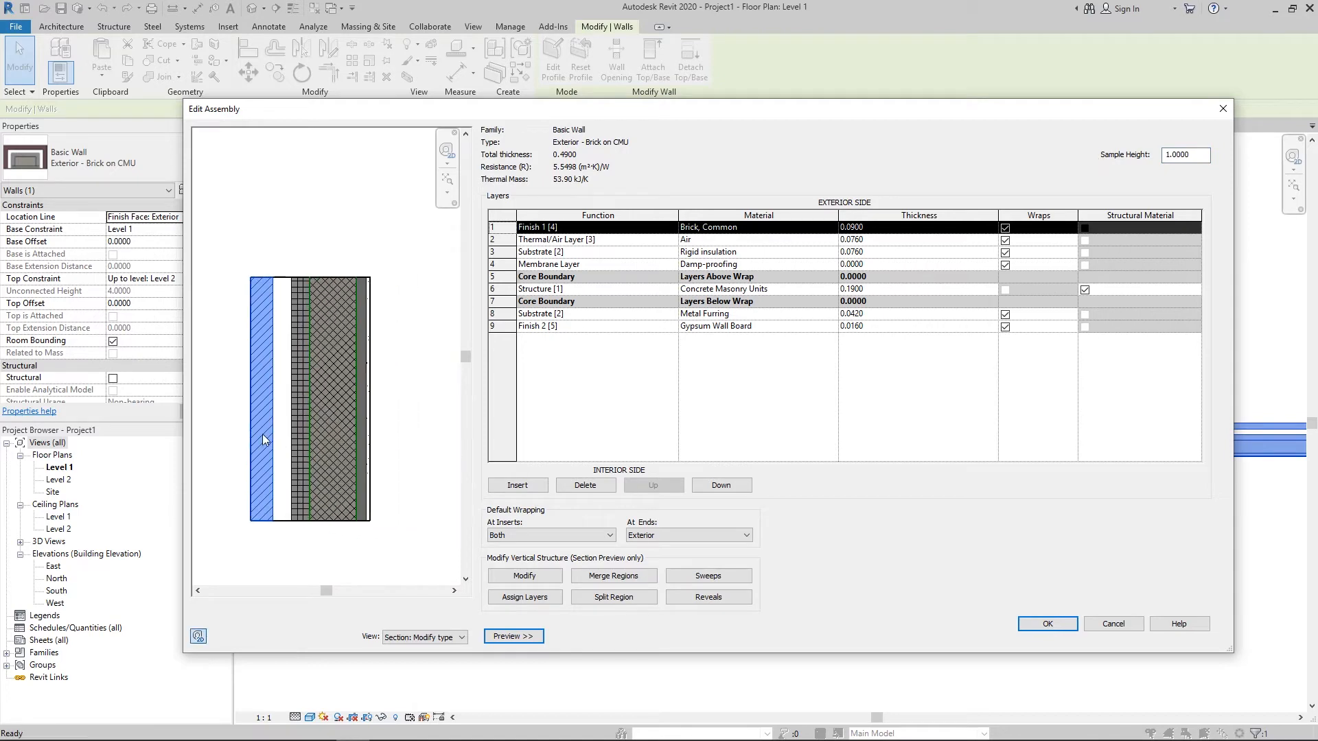
{"action": "scroll", "coordinate": [285, 396], "scroll_direction": "down", "scroll_amount": 4}
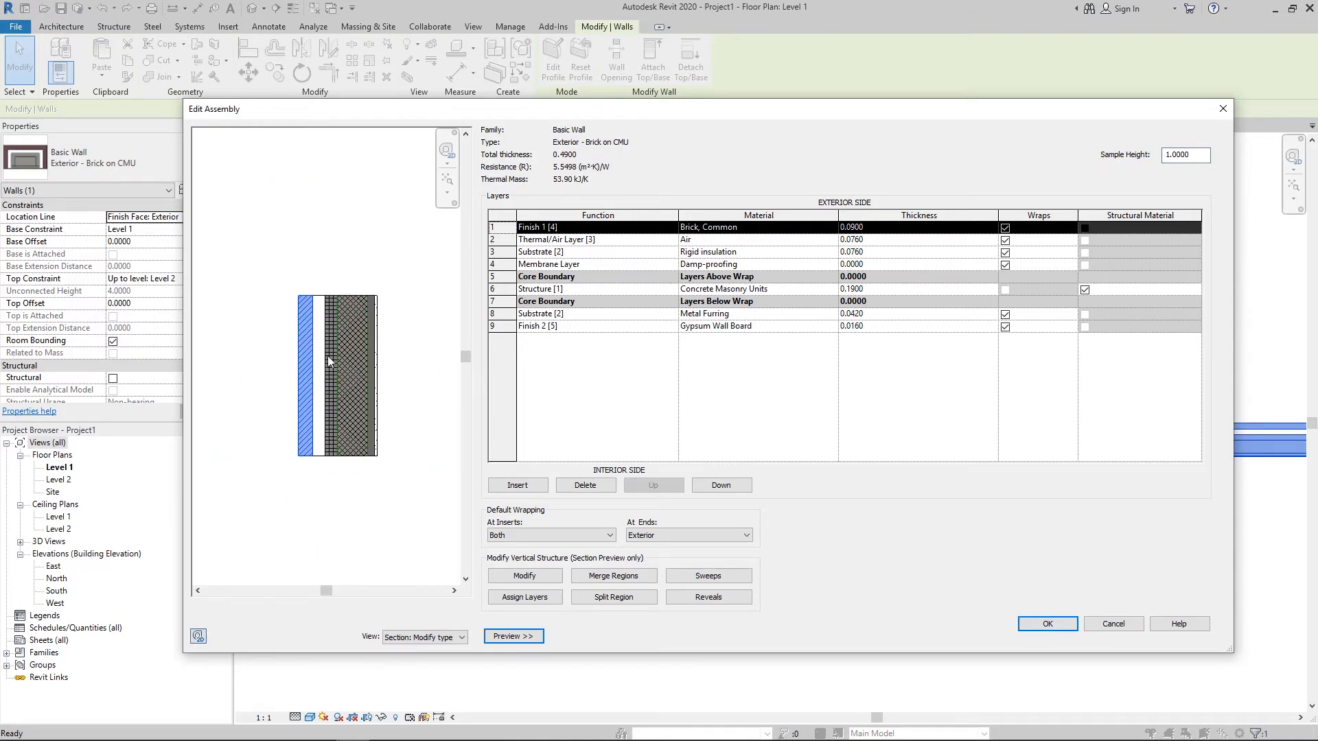
{"action": "scroll", "coordinate": [328, 363], "scroll_direction": "up", "scroll_amount": 1}
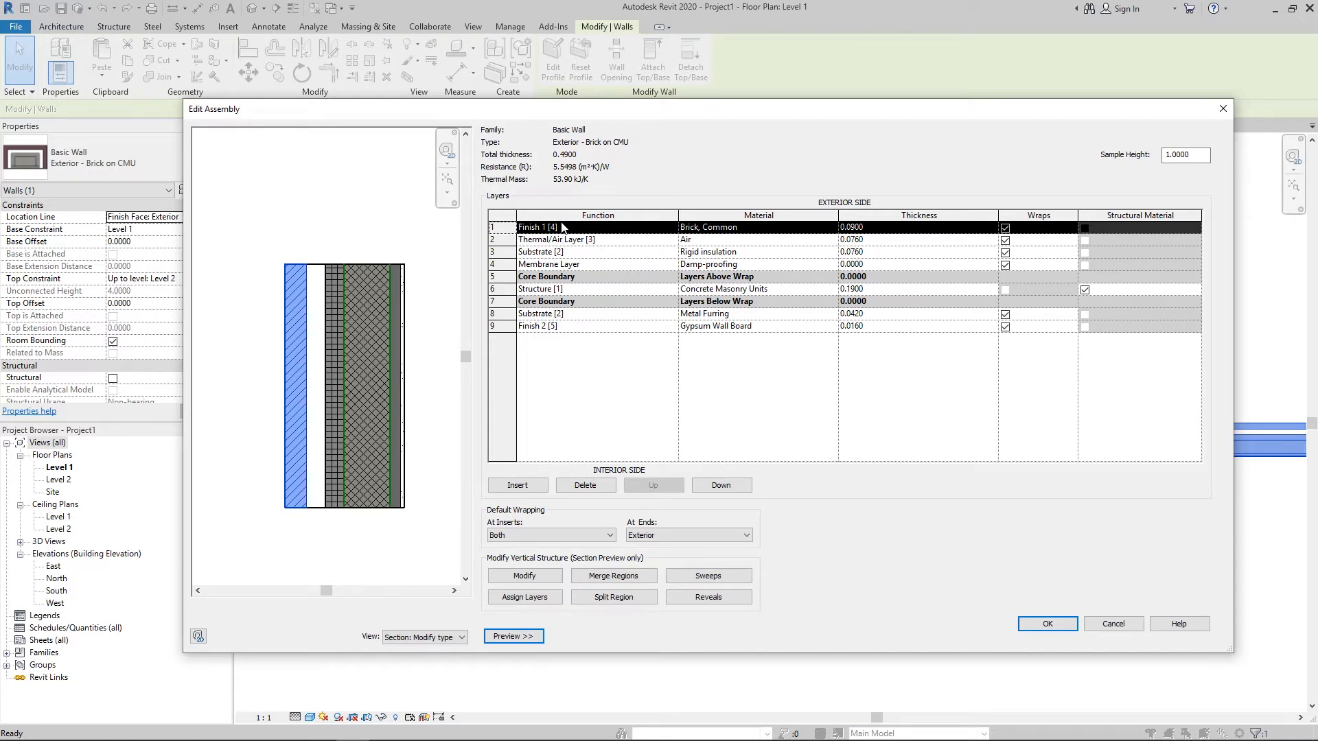
- Review the function options for the rigid insulation layer and leave the wall assembly without saving changes
{"action": "left_click", "coordinate": [638, 252]}
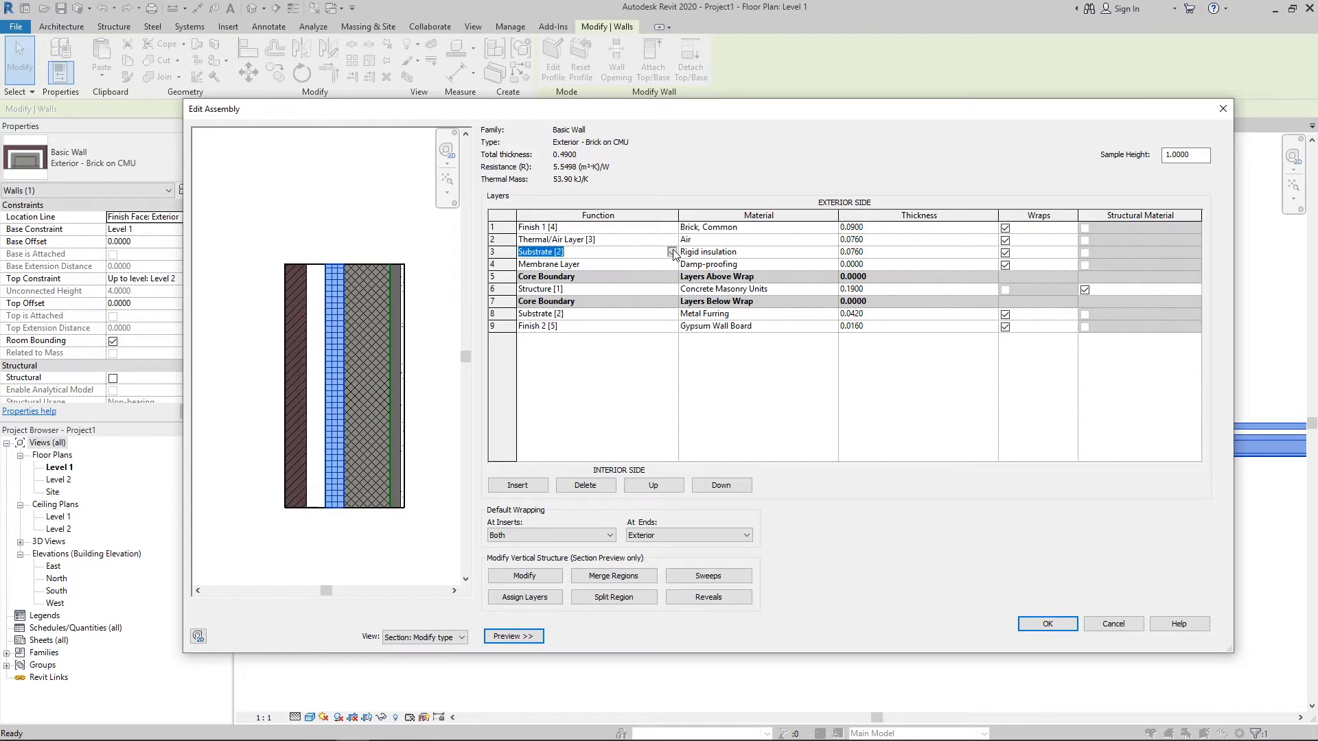
{"action": "left_click", "coordinate": [672, 253]}
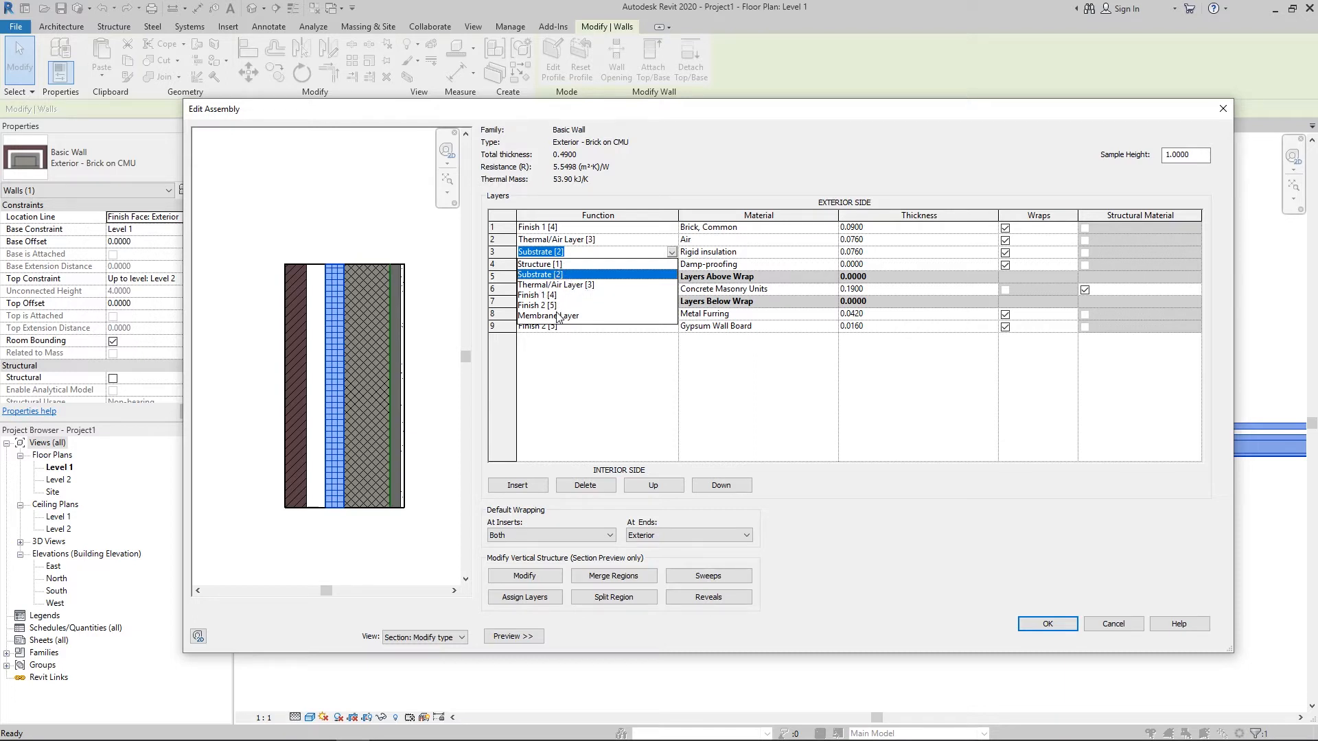
{"action": "left_click", "coordinate": [615, 379]}
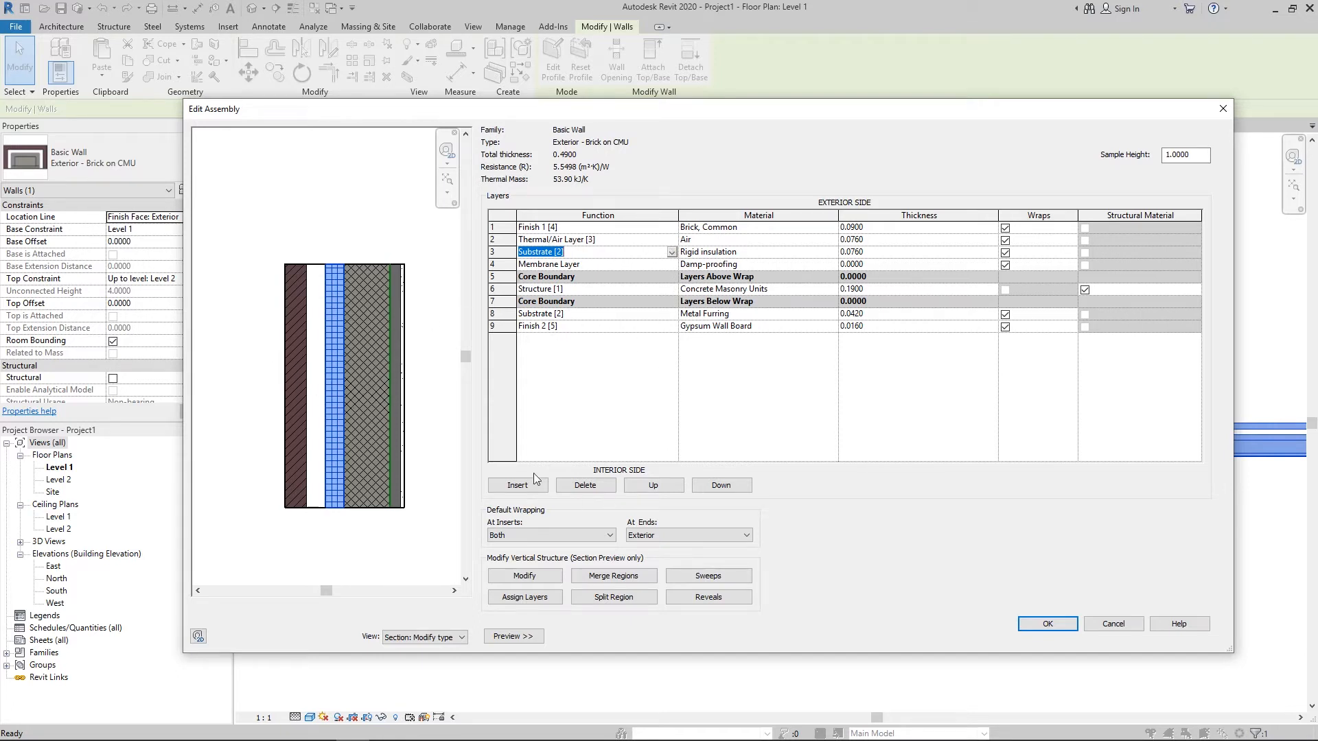
{"action": "left_click", "coordinate": [1223, 109]}
{"action": "left_click", "coordinate": [1294, 132]}
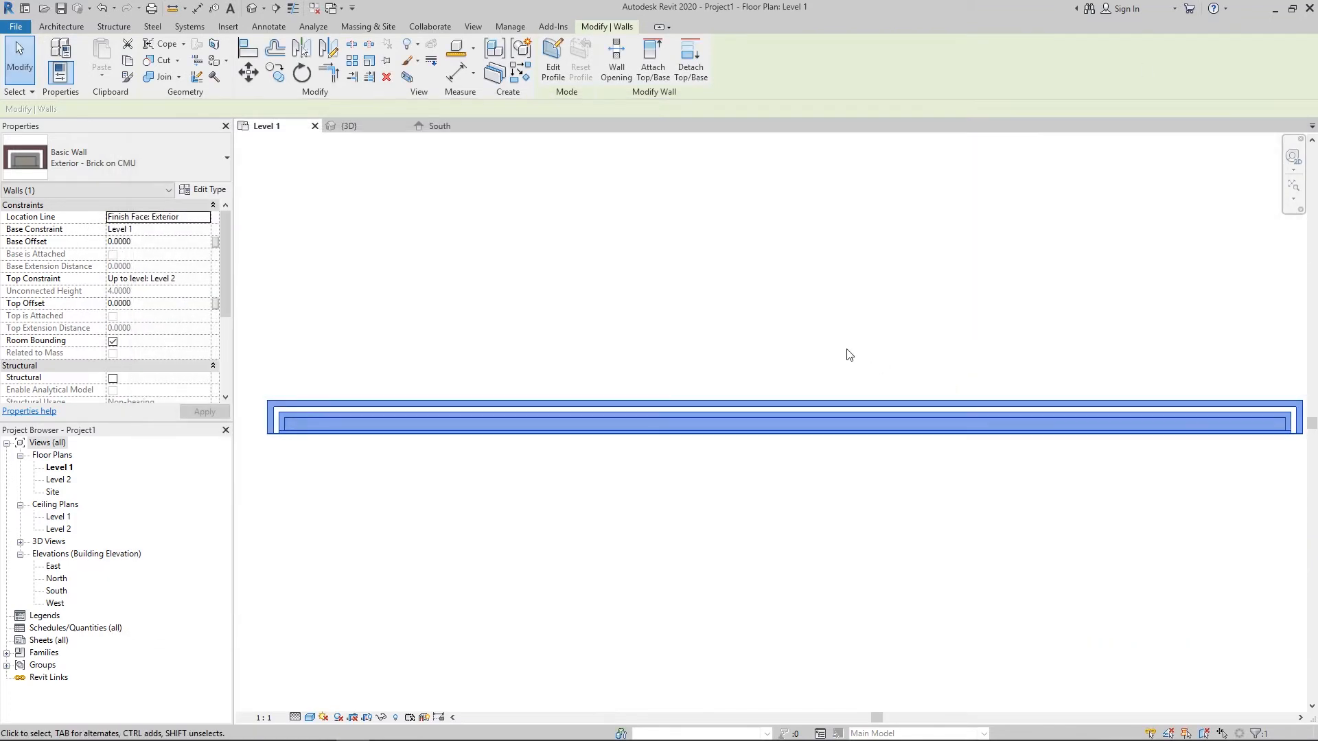
{"action": "left_click", "coordinate": [862, 344]}
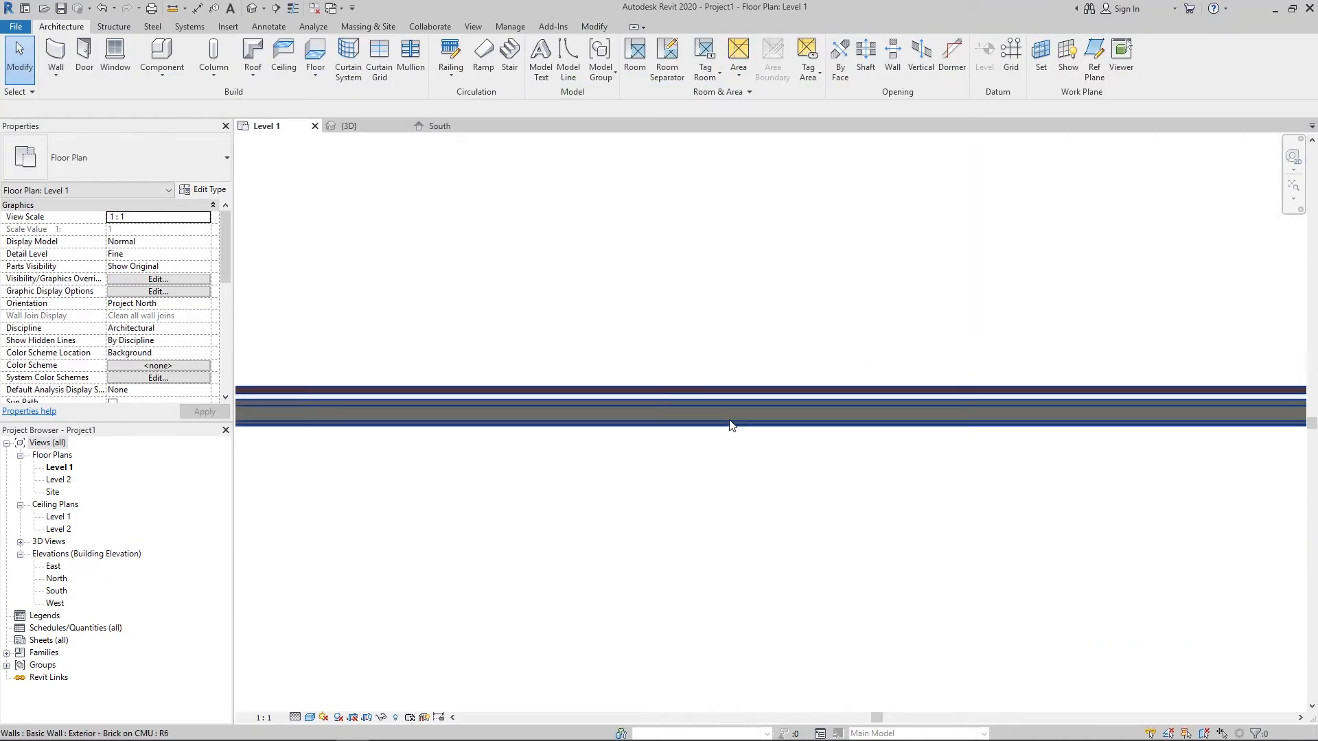
{"action": "key", "text": "w"}
{"action": "key", "text": "a"}
{"action": "left_click", "coordinate": [714, 243]}
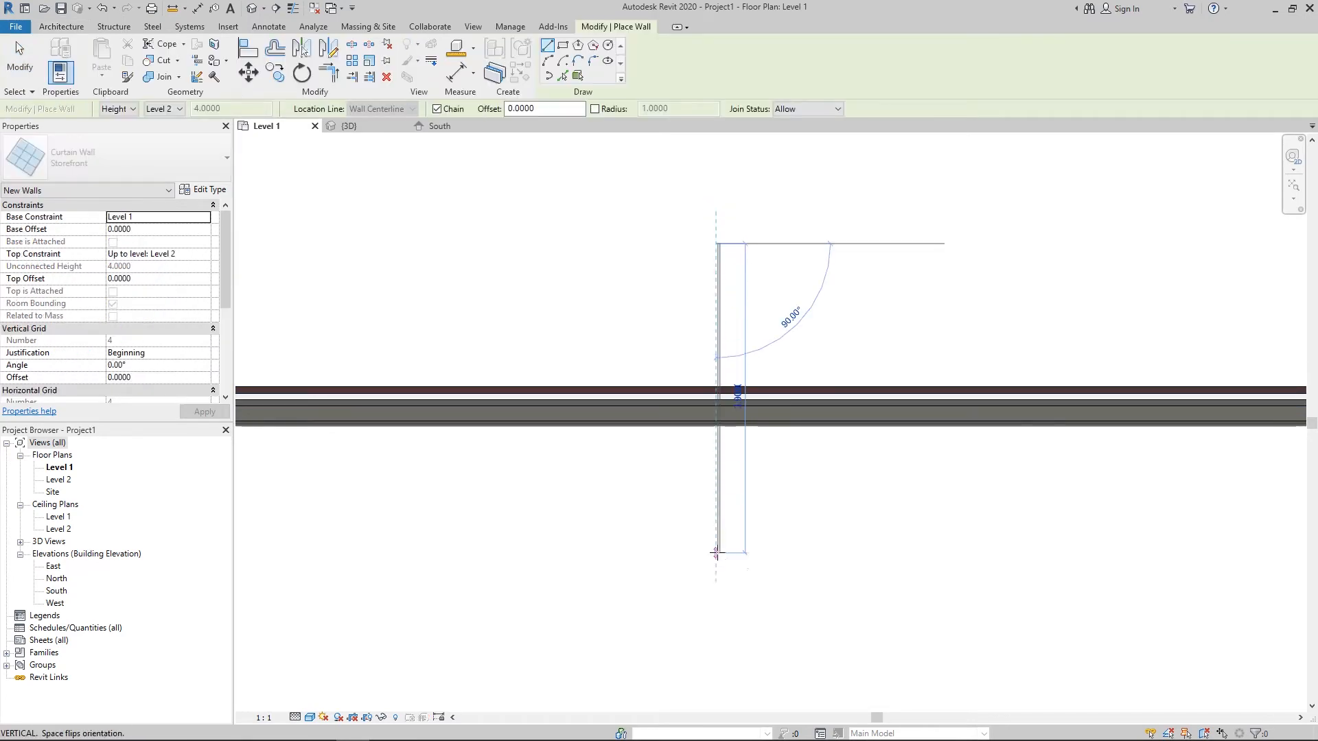
{"action": "key", "text": "Escape"}
{"action": "key", "text": "Escape"}
- Create a similar Exterior - Brick on CMU wall running vertically across the horizontal wall and inspect their layer join
{"action": "left_click", "coordinate": [644, 415]}
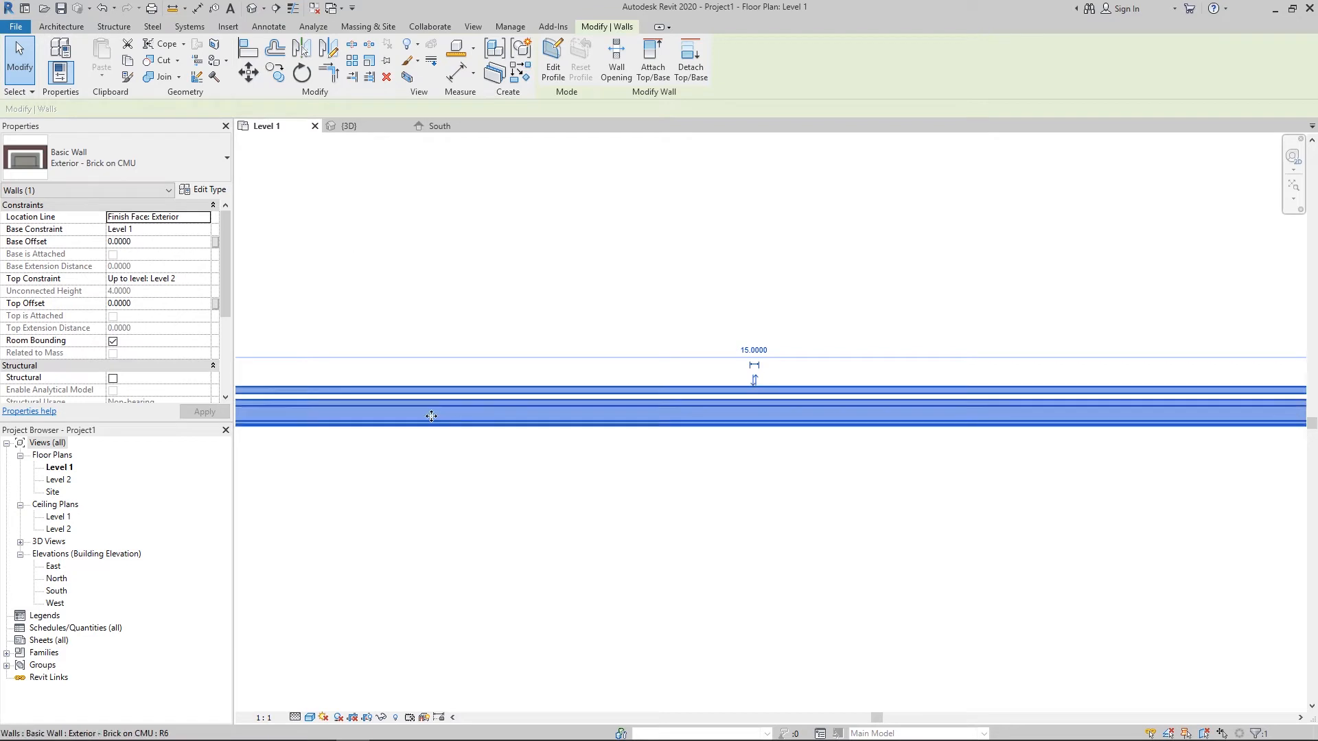
{"action": "right_click", "coordinate": [575, 408]}
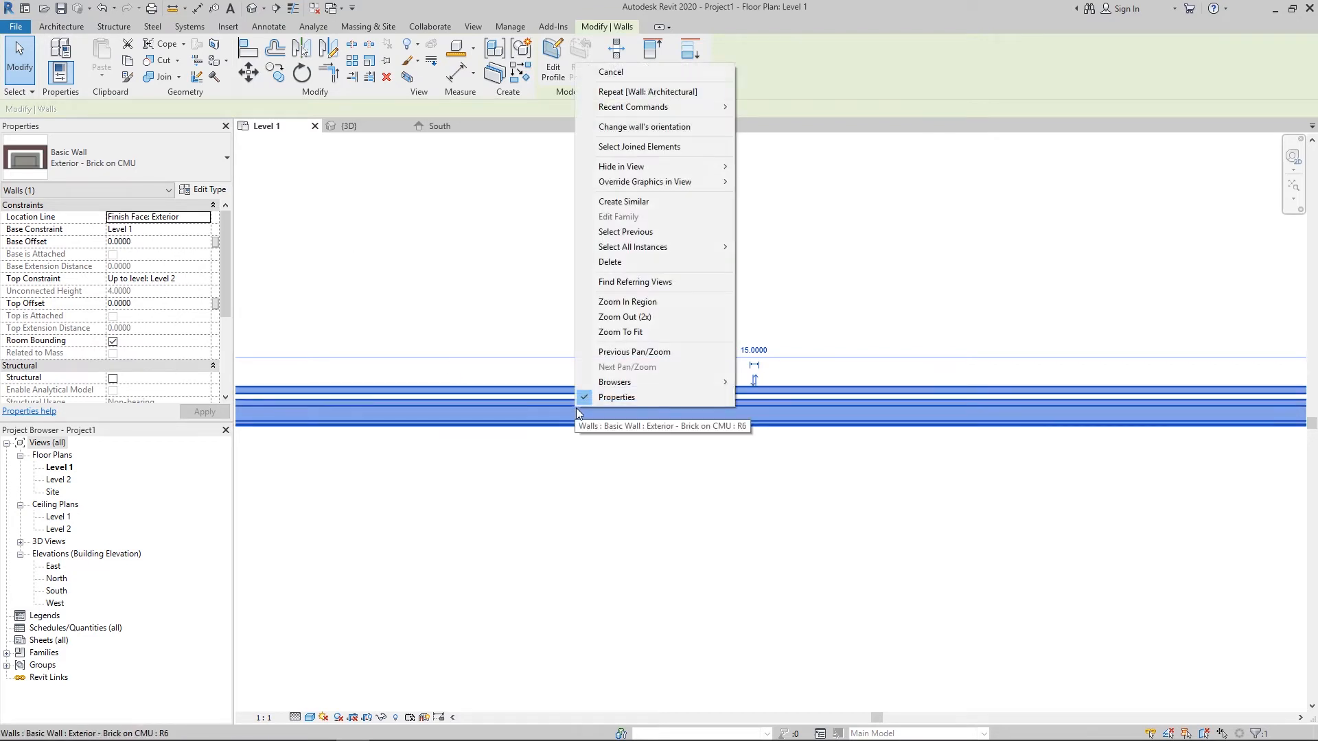
{"action": "left_click", "coordinate": [644, 202]}
{"action": "left_click", "coordinate": [689, 182]}
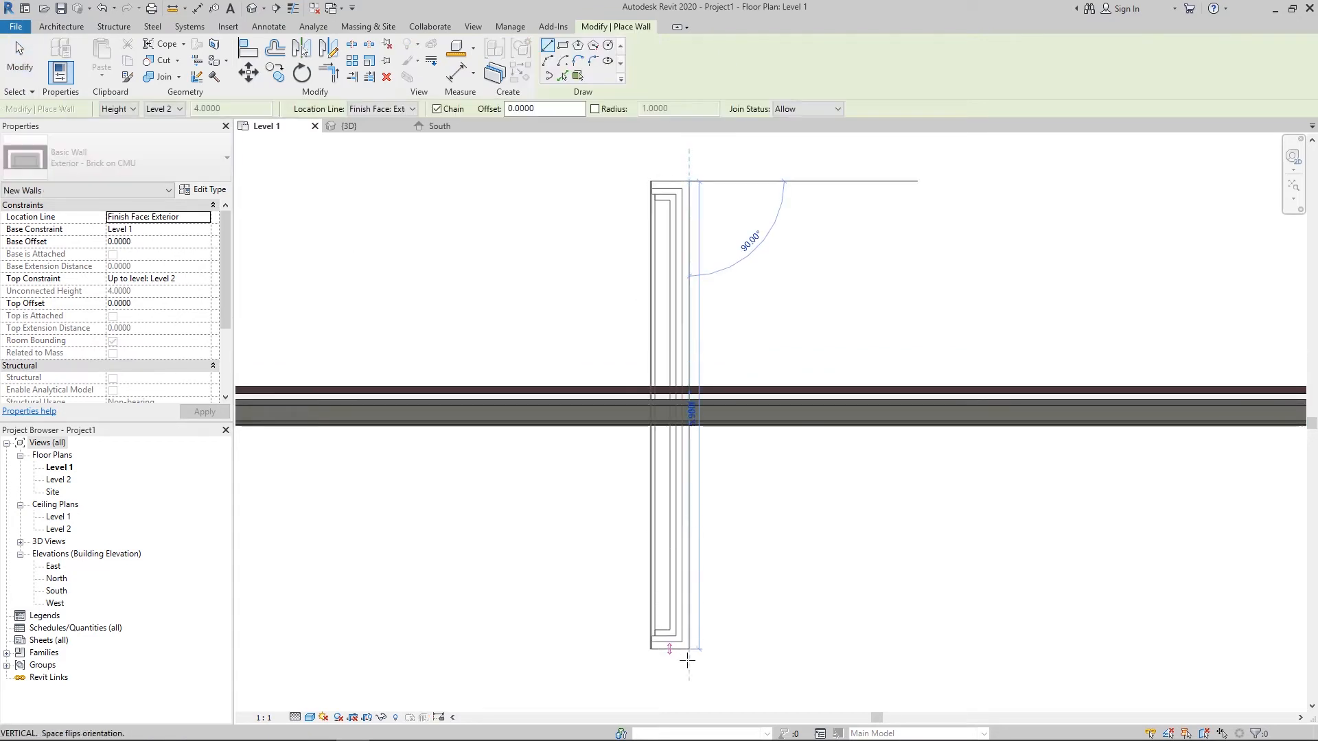
{"action": "left_click", "coordinate": [690, 680]}
{"action": "key", "text": "Escape"}
{"action": "key", "text": "Escape"}
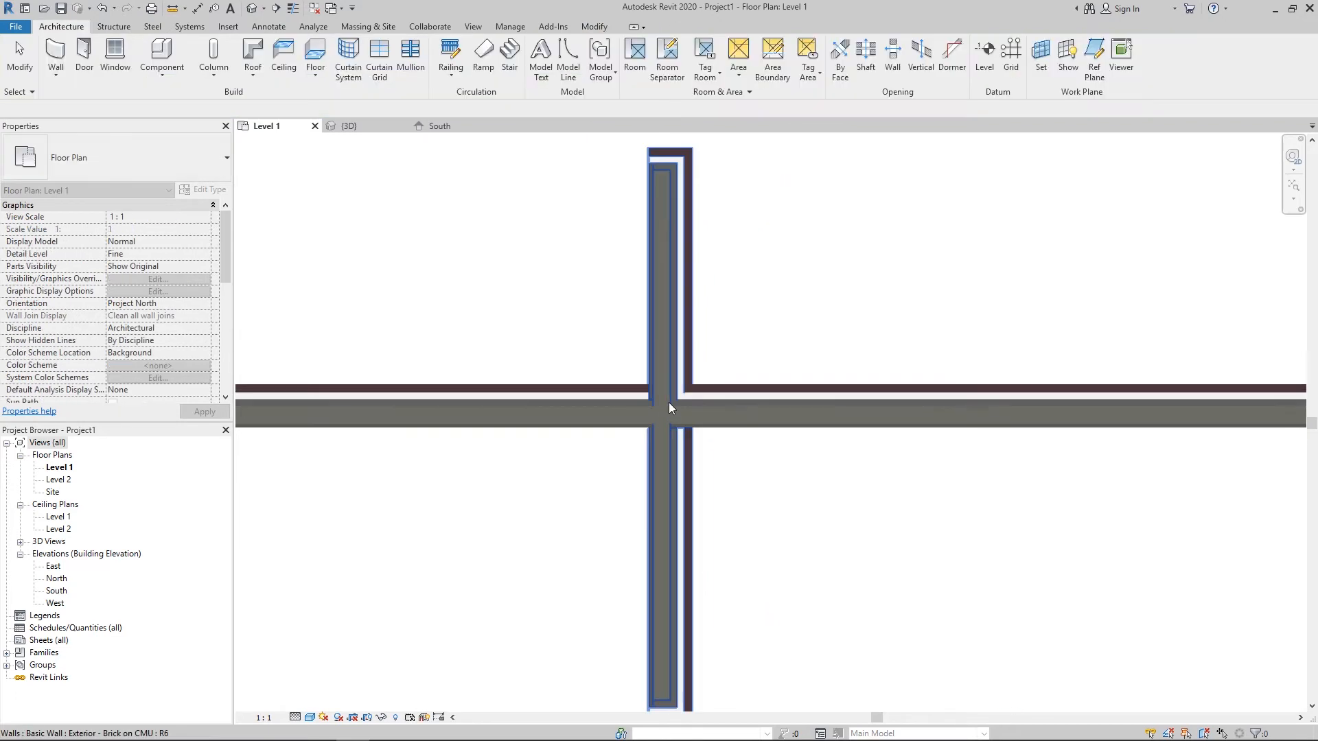
{"action": "scroll", "coordinate": [667, 402], "scroll_direction": "up", "scroll_amount": 5}
{"action": "scroll", "coordinate": [637, 480], "scroll_direction": "up", "scroll_amount": 1}
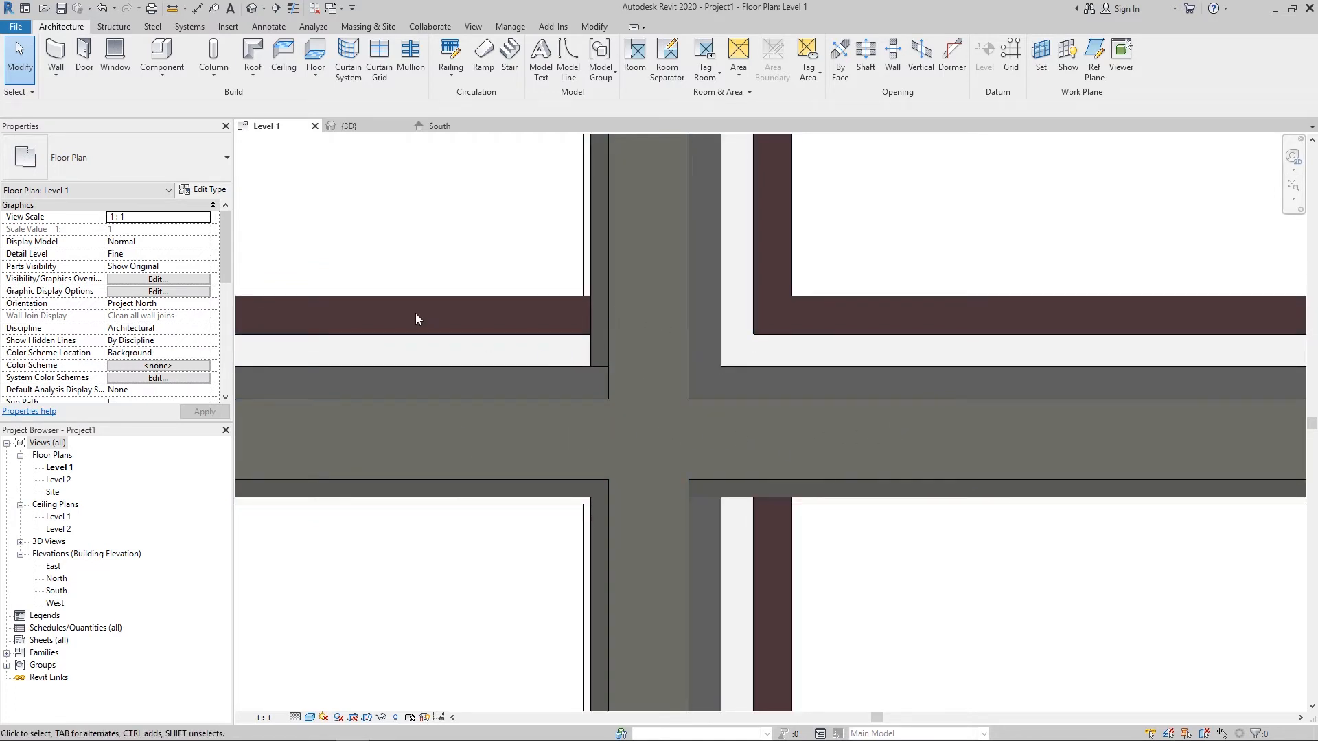
{"action": "scroll", "coordinate": [584, 364], "scroll_direction": "down", "scroll_amount": 3}
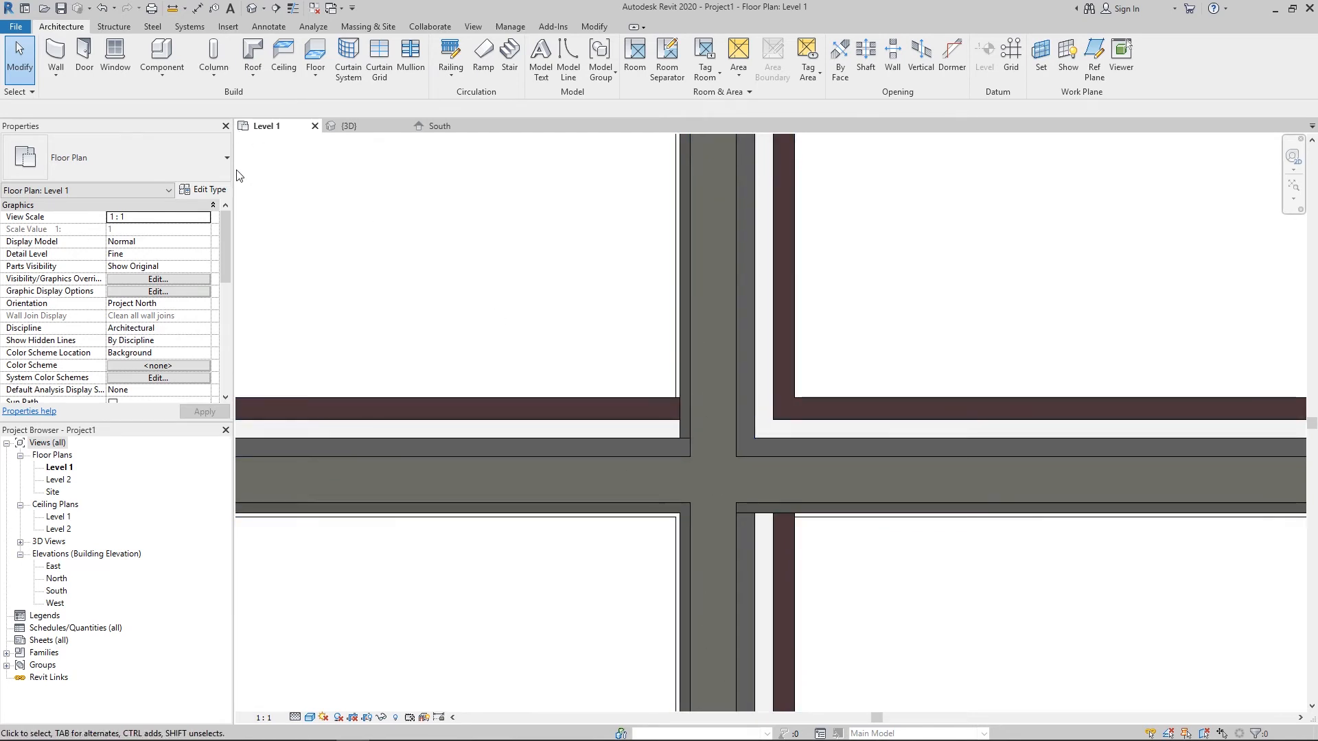
- Open the layer structure of the horizontal Exterior - Brick on CMU wall and check its concrete masonry and rigid insulation functions
{"action": "left_click", "coordinate": [206, 191]}
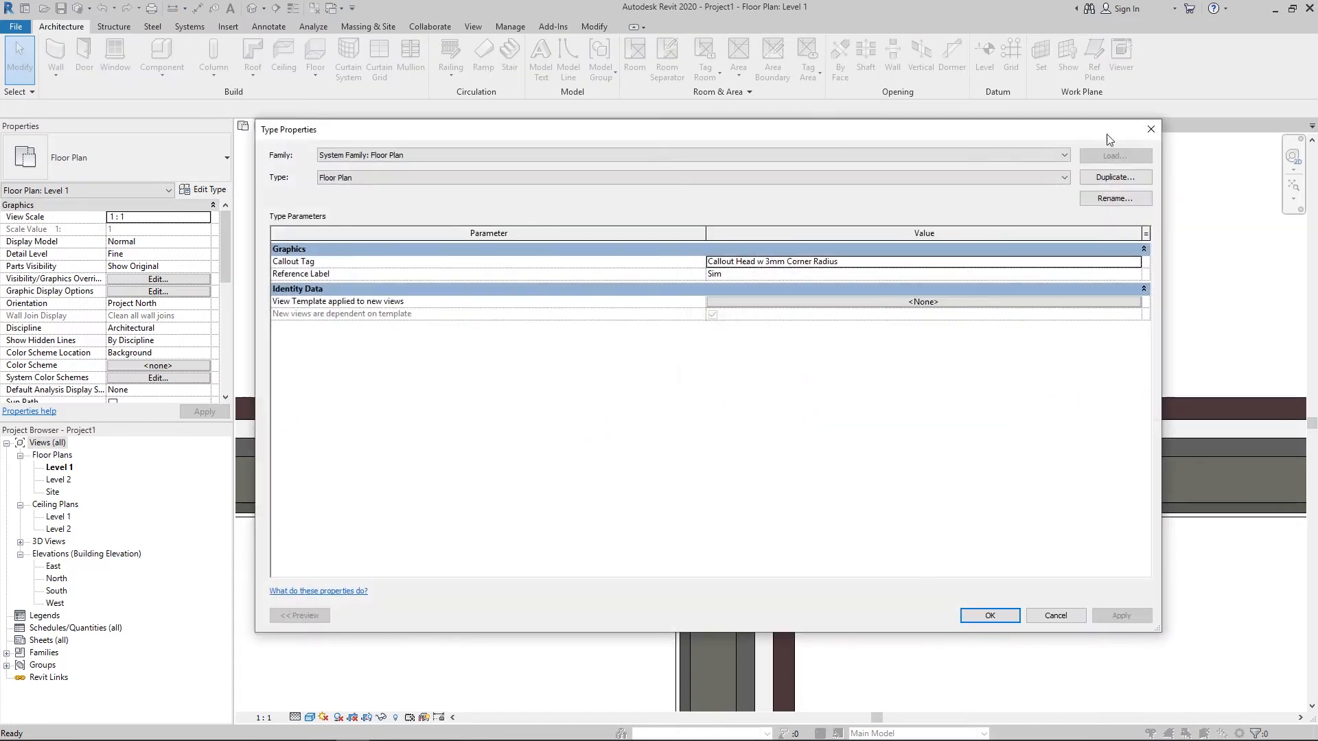
{"action": "left_click", "coordinate": [1150, 131]}
{"action": "left_click", "coordinate": [1000, 502]}
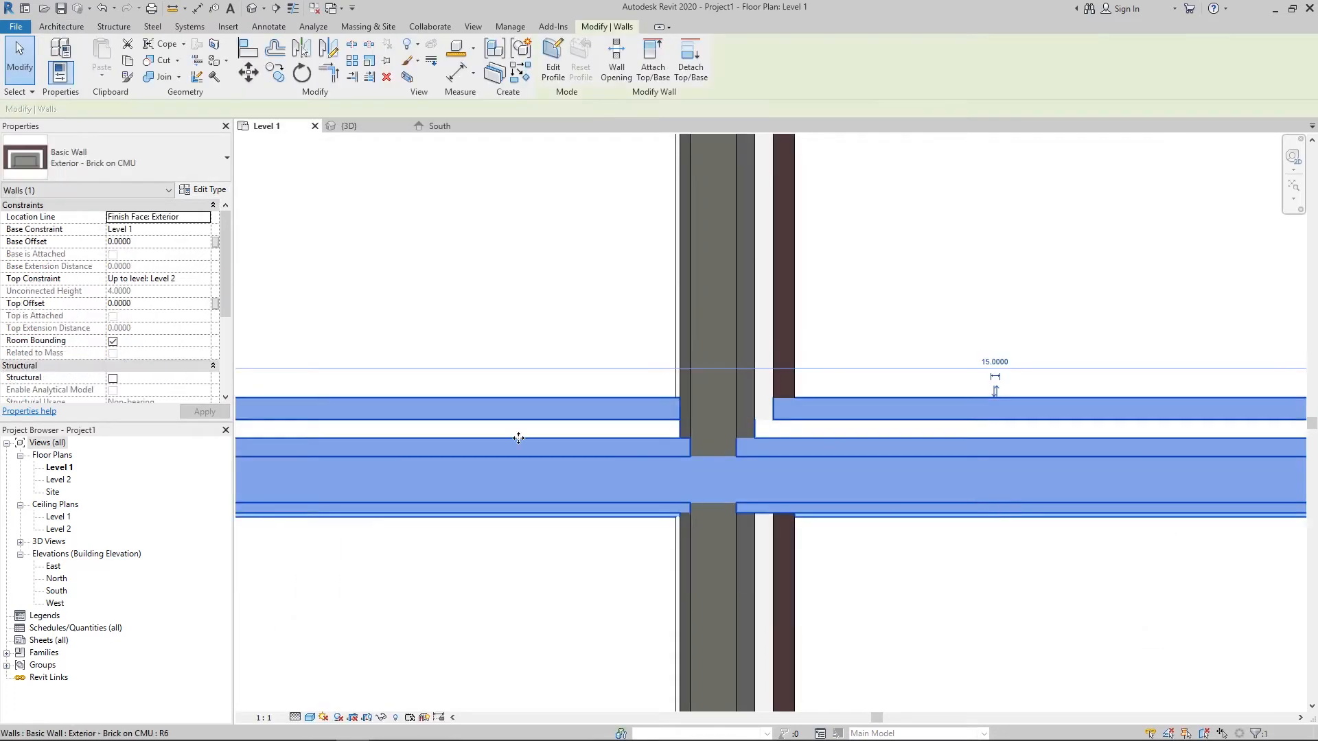
{"action": "left_click", "coordinate": [199, 189]}
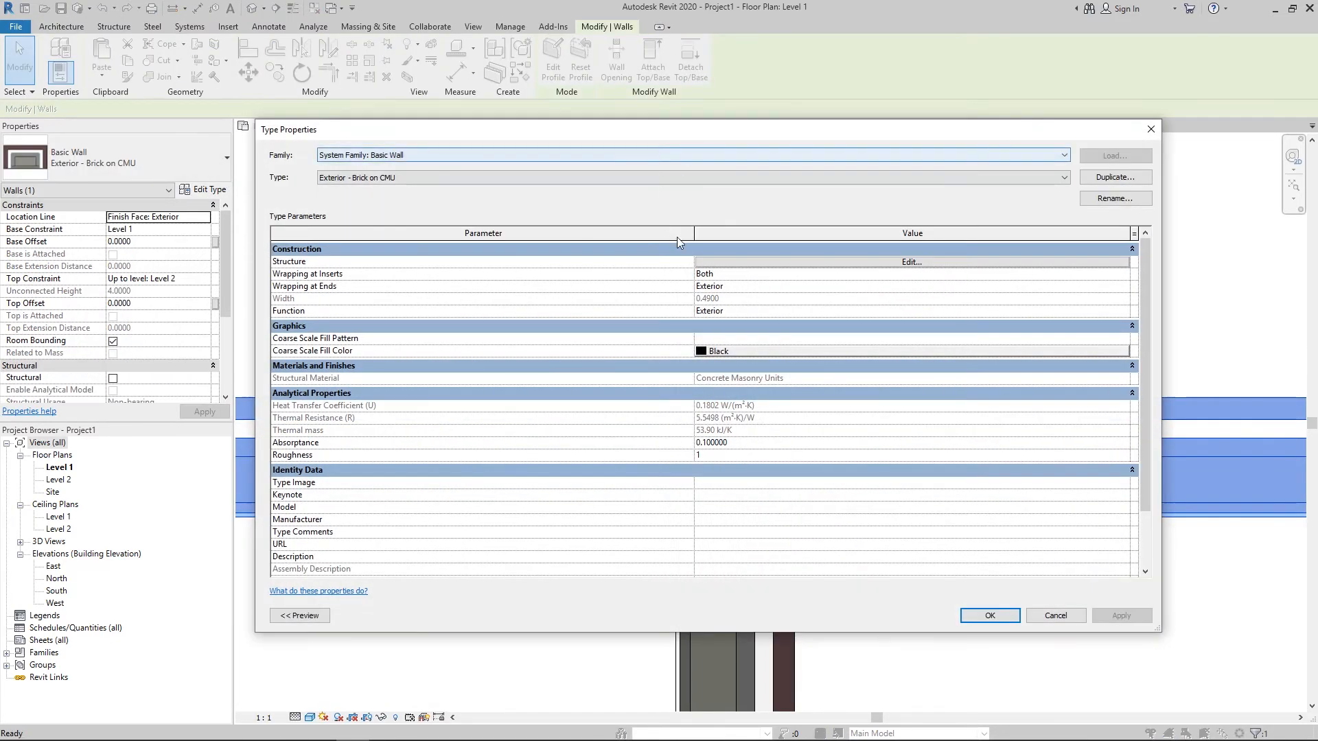
{"action": "left_click_drag", "start_coordinate": [805, 145], "coordinate": [459, 129]}
{"action": "left_click", "coordinate": [513, 251]}
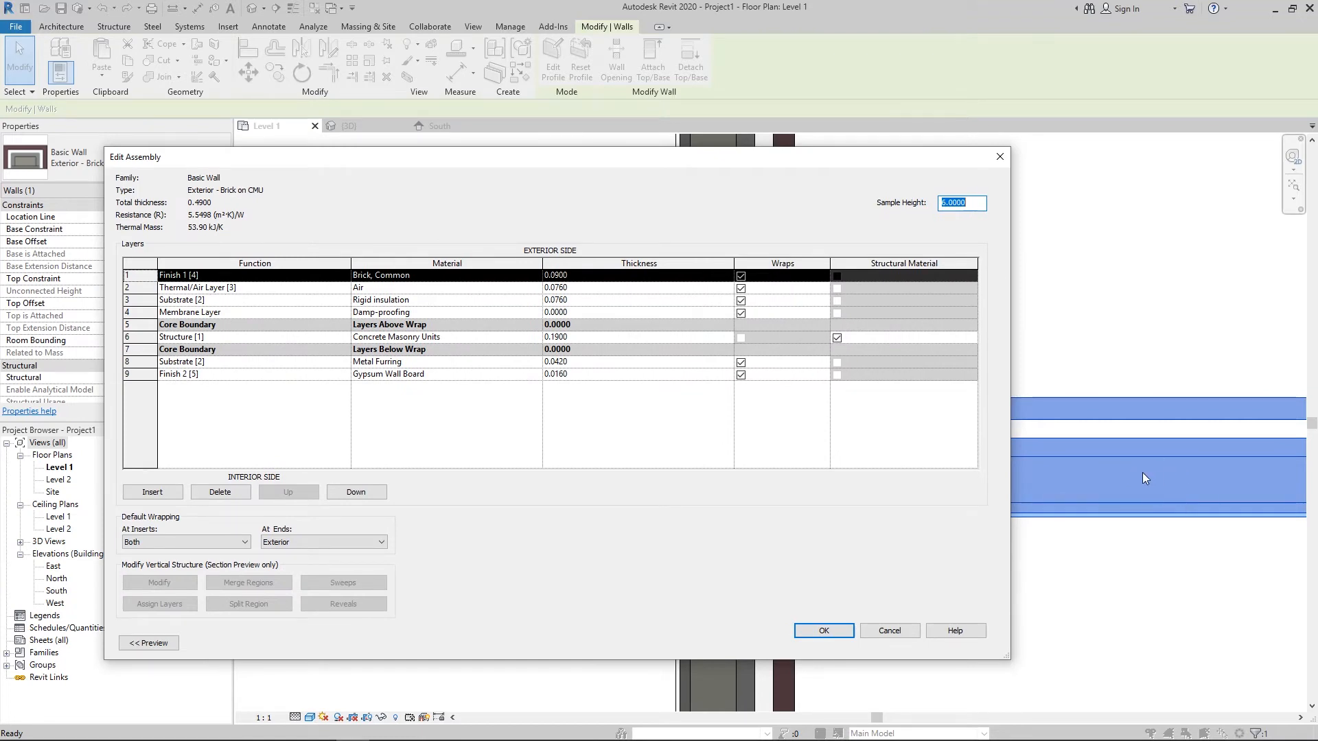
{"action": "left_click", "coordinate": [194, 337]}
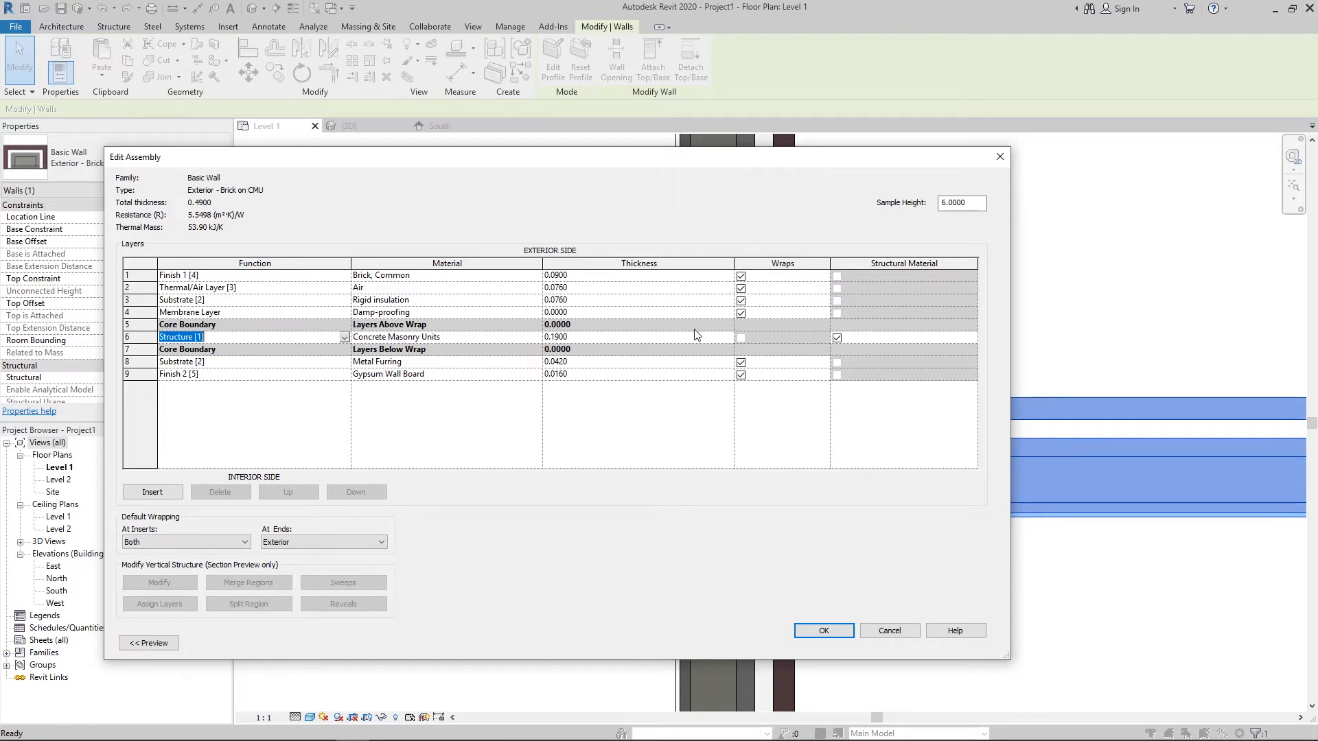
{"action": "left_click", "coordinate": [208, 302]}
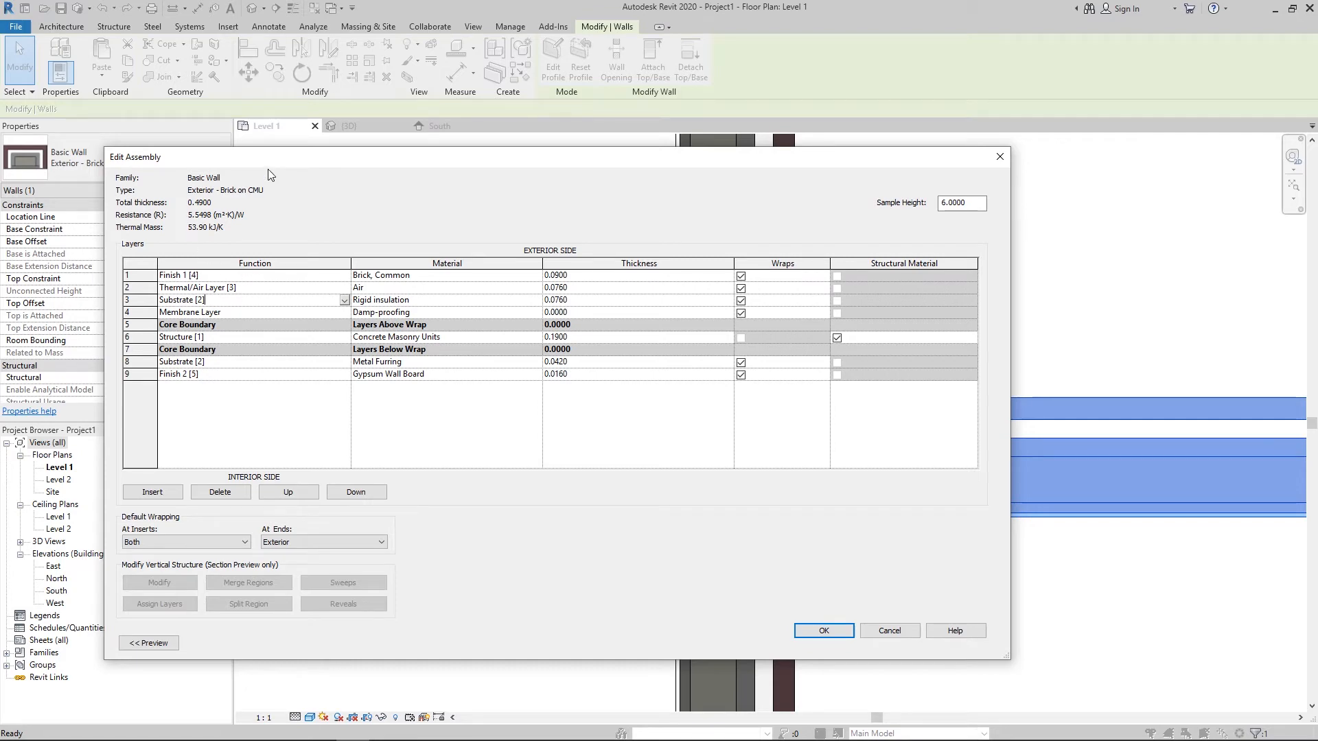
- Show the wall assembly's section preview and set its sample height to 1
{"action": "left_click_drag", "start_coordinate": [270, 165], "coordinate": [474, 148]}
{"action": "left_click", "coordinate": [355, 625]}
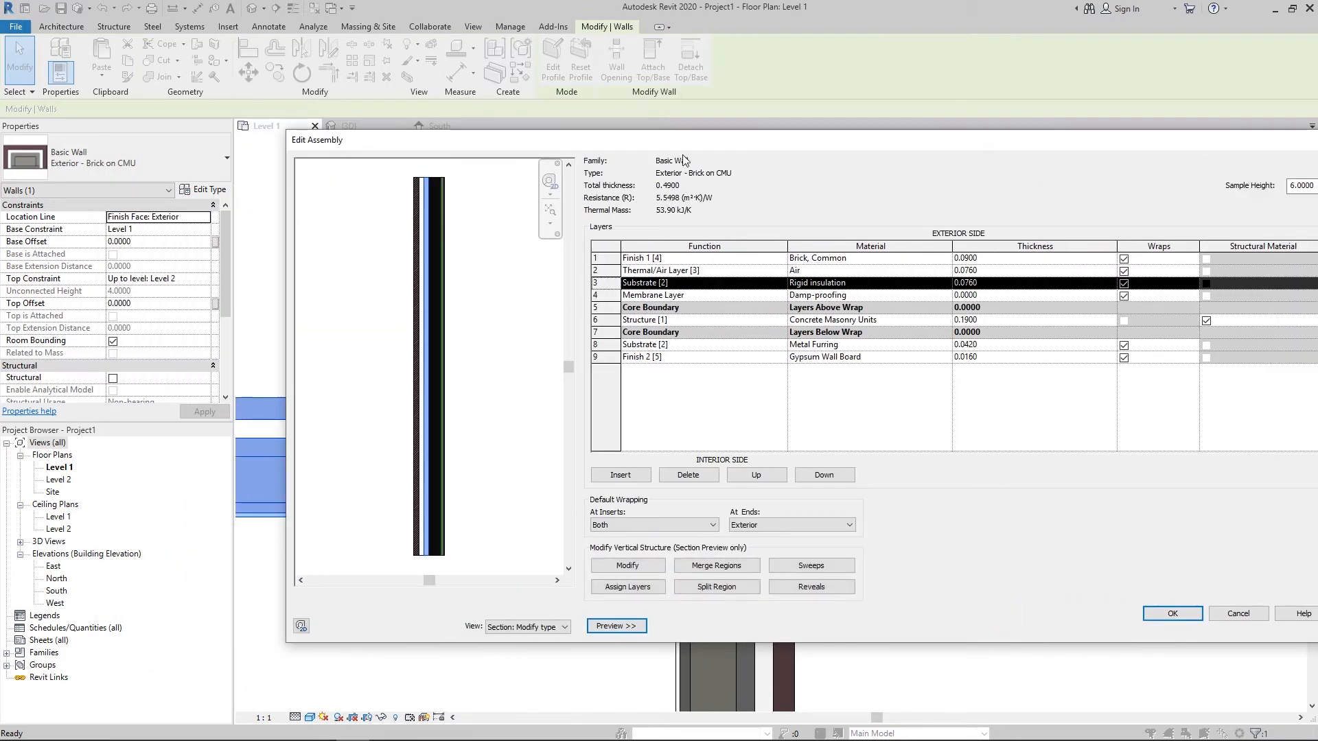
{"action": "left_click_drag", "start_coordinate": [693, 141], "coordinate": [425, 138]}
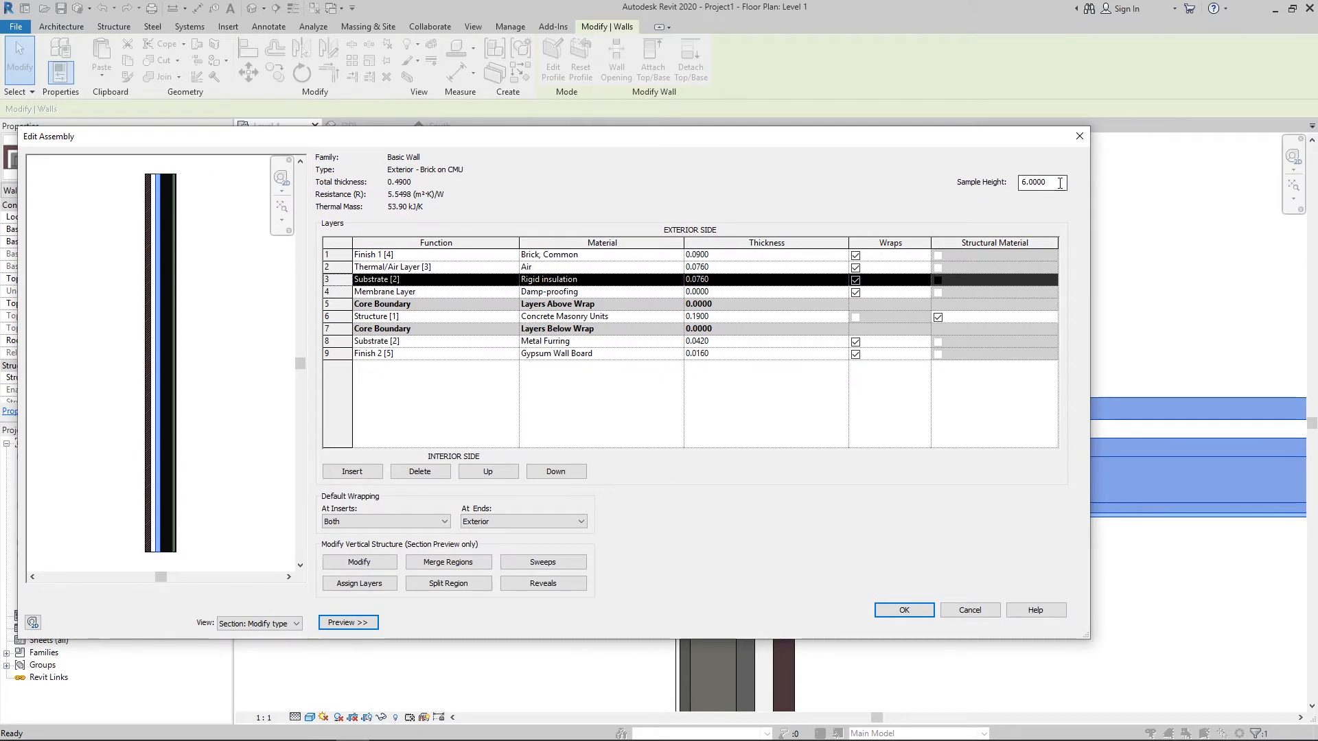
{"action": "left_click_drag", "start_coordinate": [1060, 183], "coordinate": [997, 189]}
{"action": "type", "text": "1"}
{"action": "left_click", "coordinate": [810, 405]}
{"action": "scroll", "coordinate": [143, 493], "scroll_direction": "up", "scroll_amount": 2}
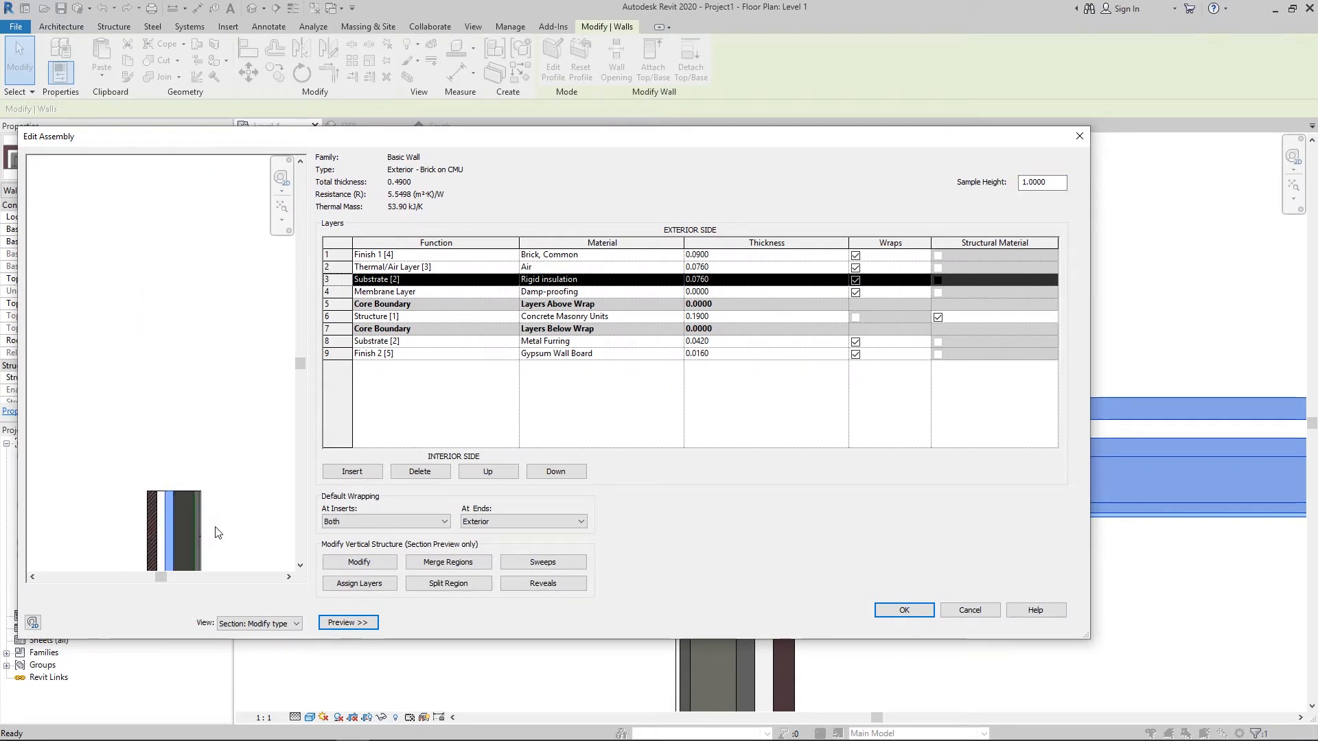
{"action": "middle_click_drag", "start_coordinate": [208, 507], "coordinate": [248, 292]}
{"action": "scroll", "coordinate": [221, 317], "scroll_direction": "up", "scroll_amount": 5}
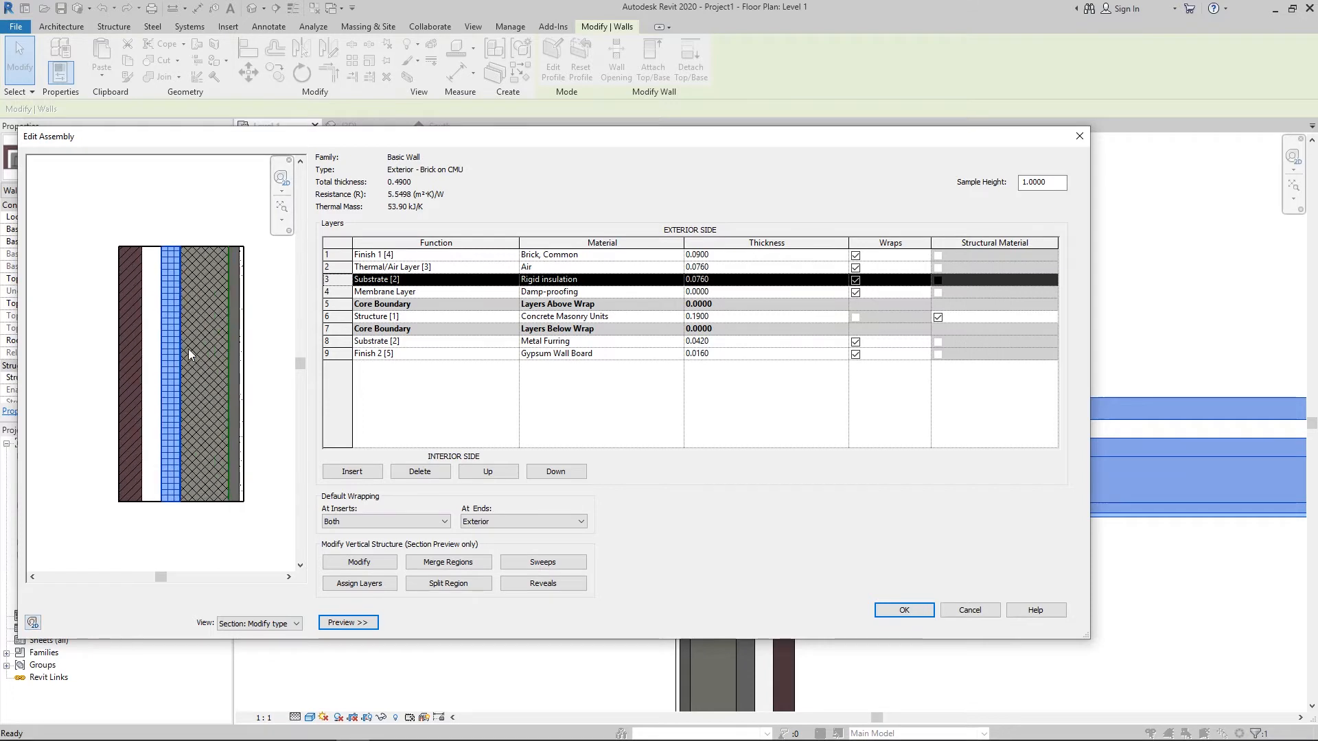
{"action": "middle_click_drag", "start_coordinate": [164, 339], "coordinate": [150, 345]}
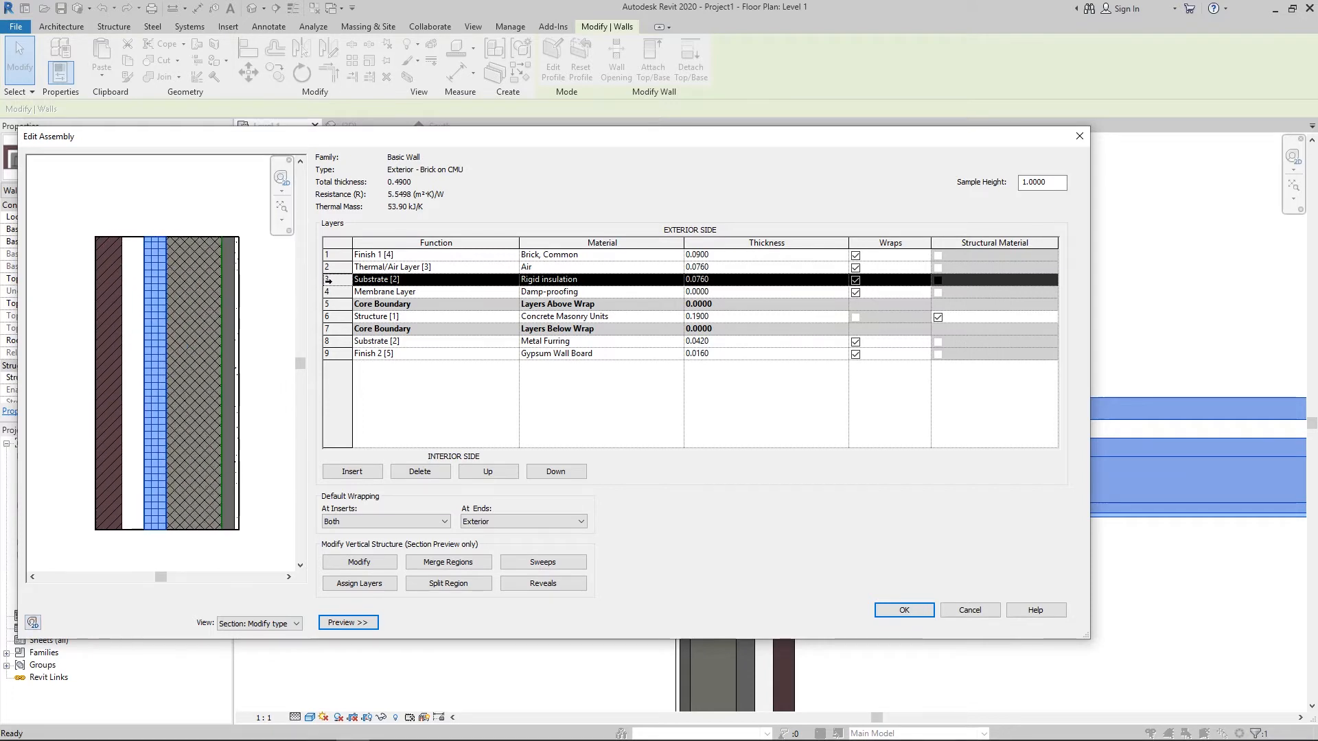
- Examine the function priorities of the brick, air, rigid insulation and concrete masonry layers against the section preview
{"action": "left_click", "coordinate": [392, 256]}
{"action": "left_click", "coordinate": [396, 267]}
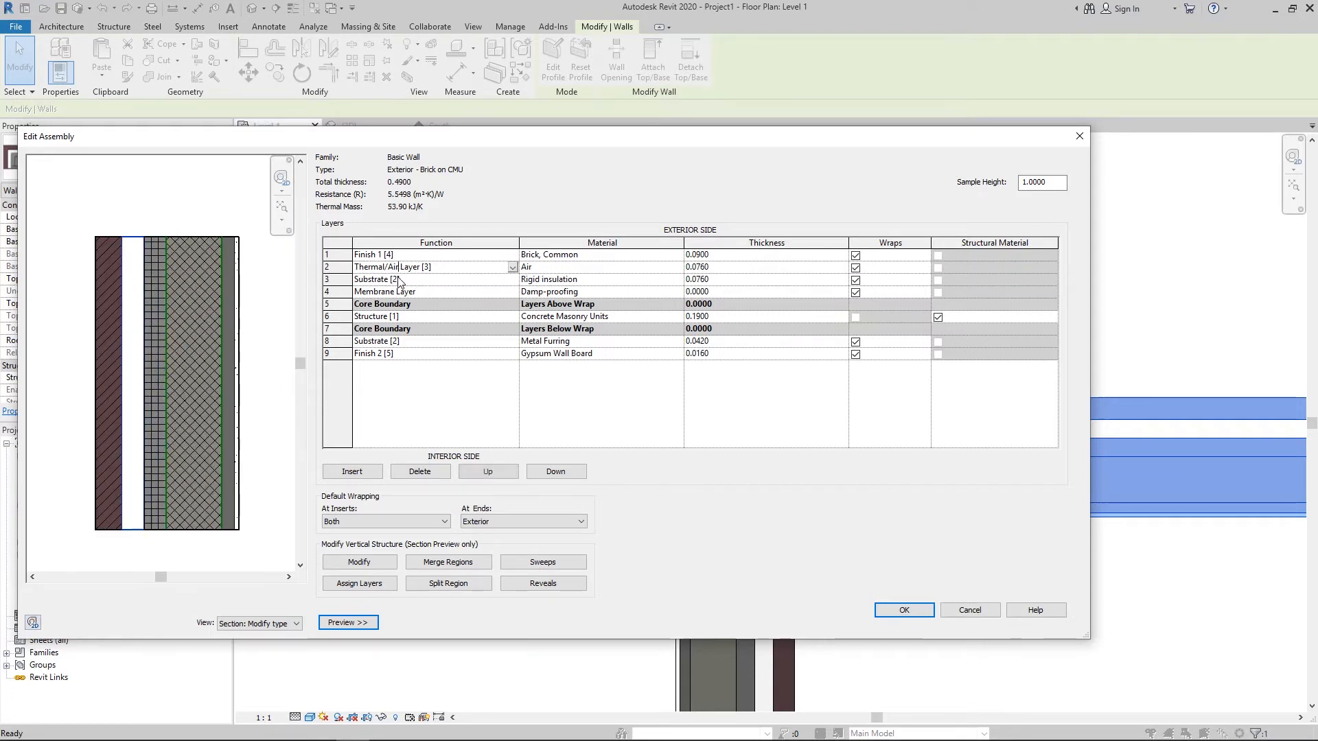
{"action": "left_click", "coordinate": [396, 279]}
{"action": "left_click", "coordinate": [395, 317]}
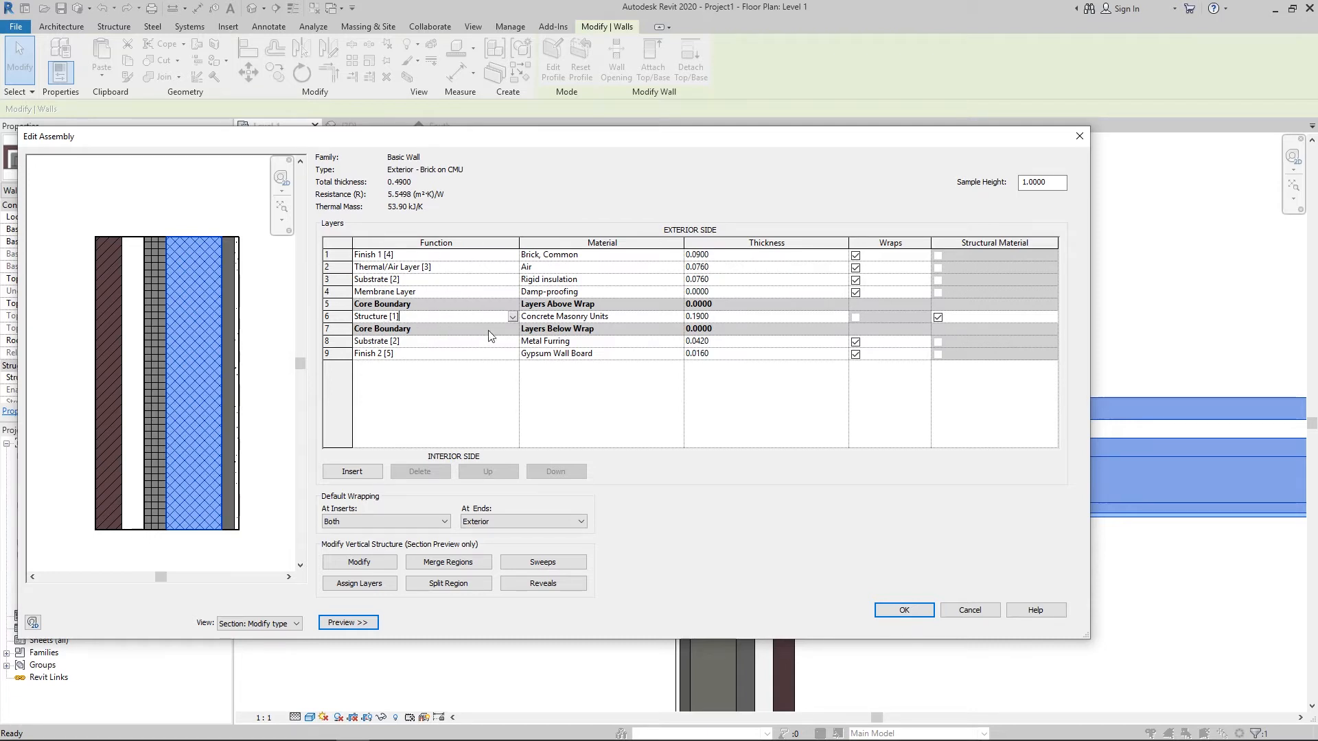
{"action": "left_click_drag", "start_coordinate": [388, 316], "coordinate": [401, 316]}
{"action": "left_click_drag", "start_coordinate": [355, 316], "coordinate": [414, 317]}
{"action": "left_click", "coordinate": [405, 316]}
- Try to change the damp-proofing layer's function to Finish 1 [4] and accept the assembly
{"action": "left_click", "coordinate": [513, 293]}
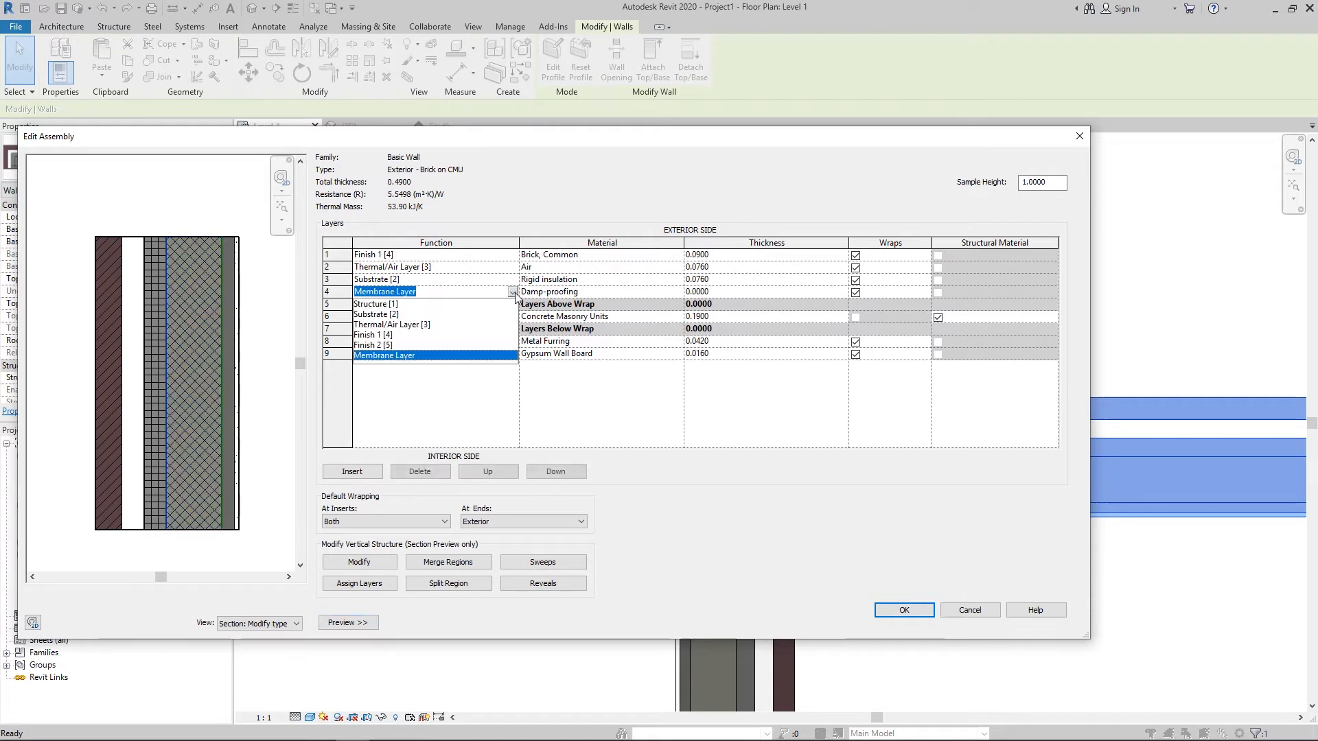
{"action": "left_click", "coordinate": [512, 293]}
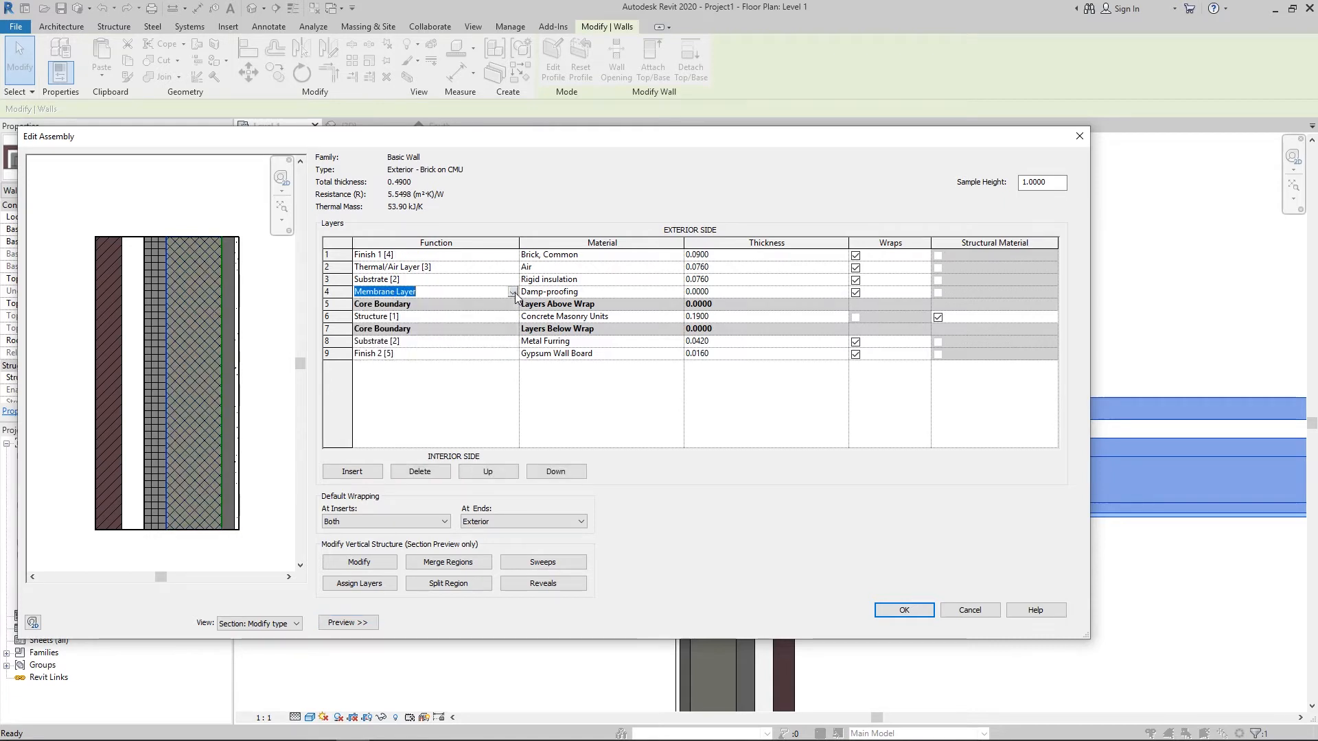
{"action": "left_click", "coordinate": [513, 293]}
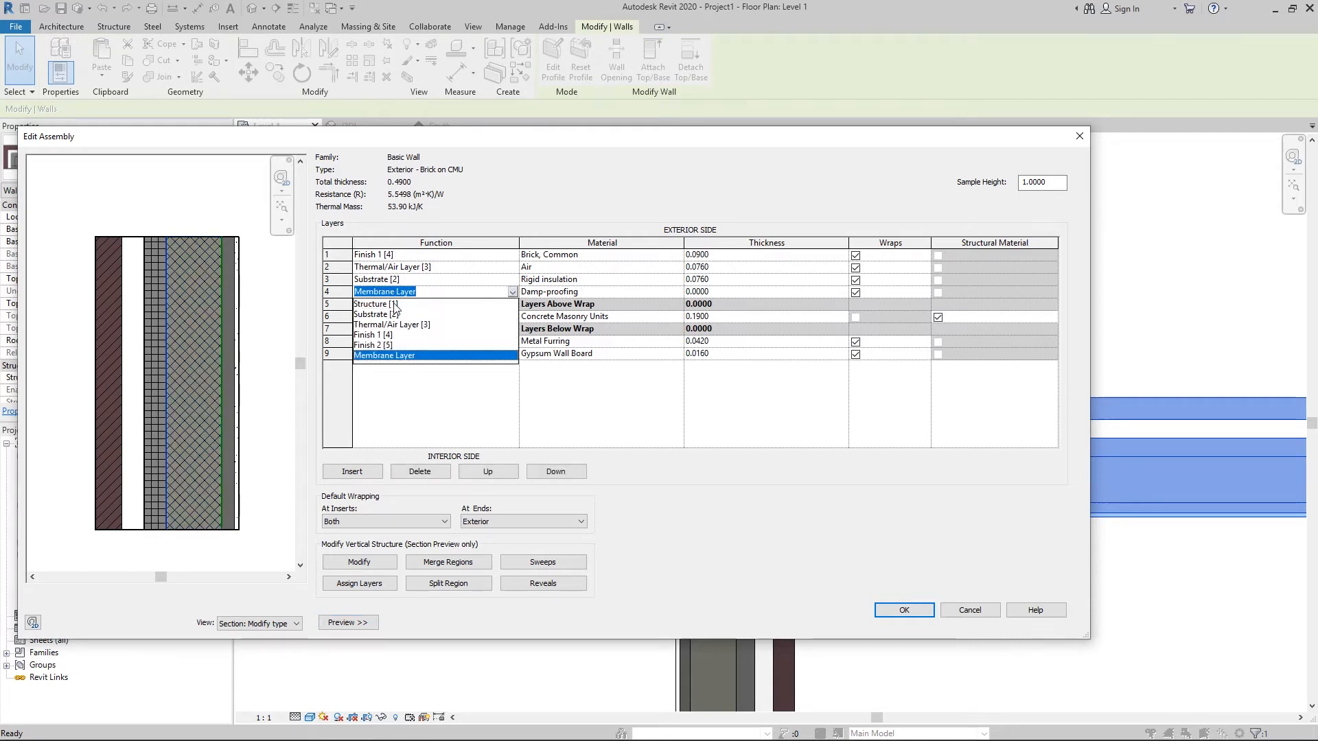
{"action": "left_click", "coordinate": [390, 337]}
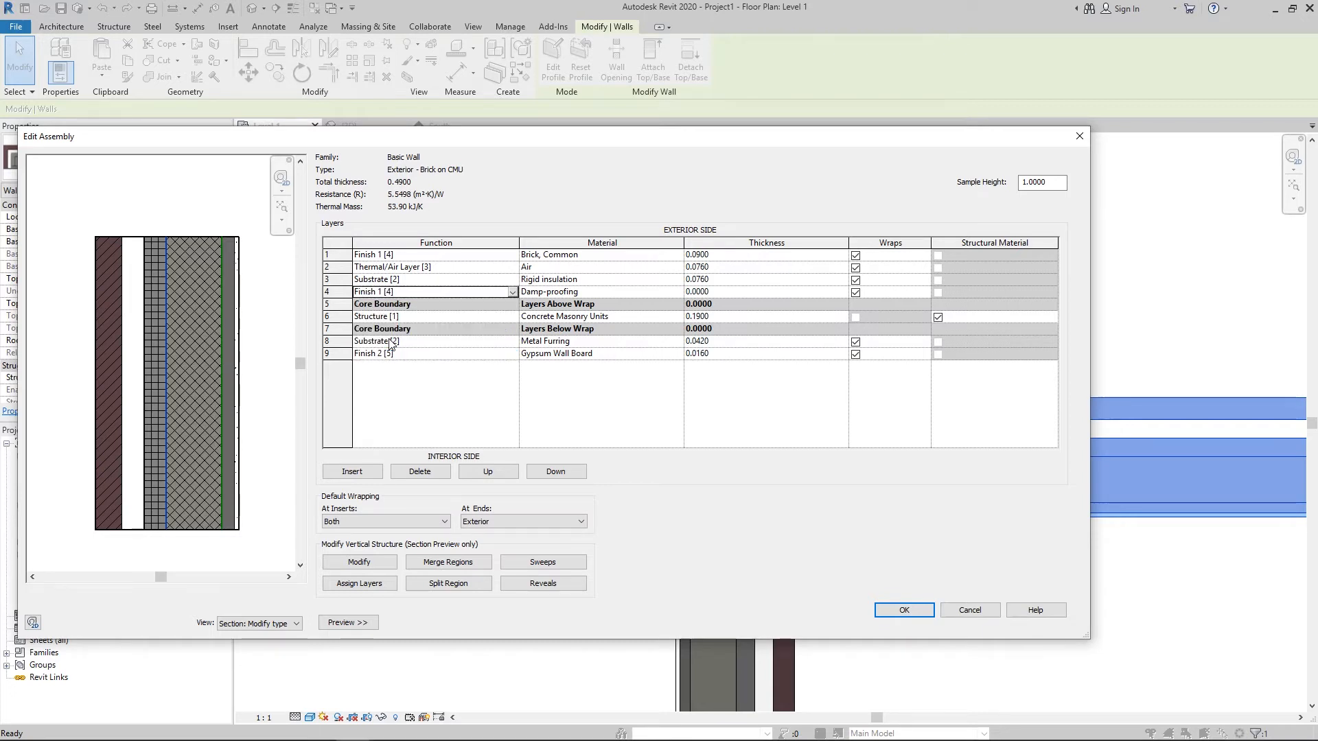
{"action": "left_click", "coordinate": [904, 611]}
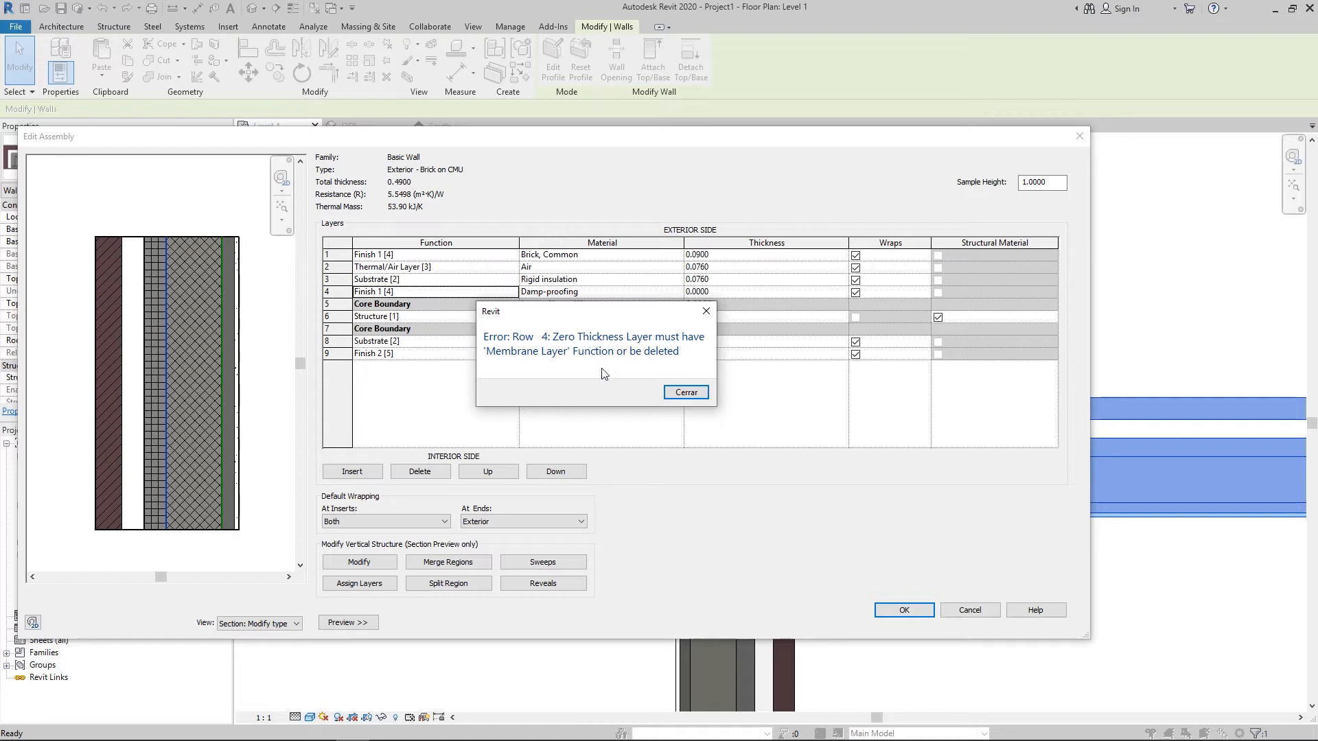
{"action": "left_click", "coordinate": [686, 393]}
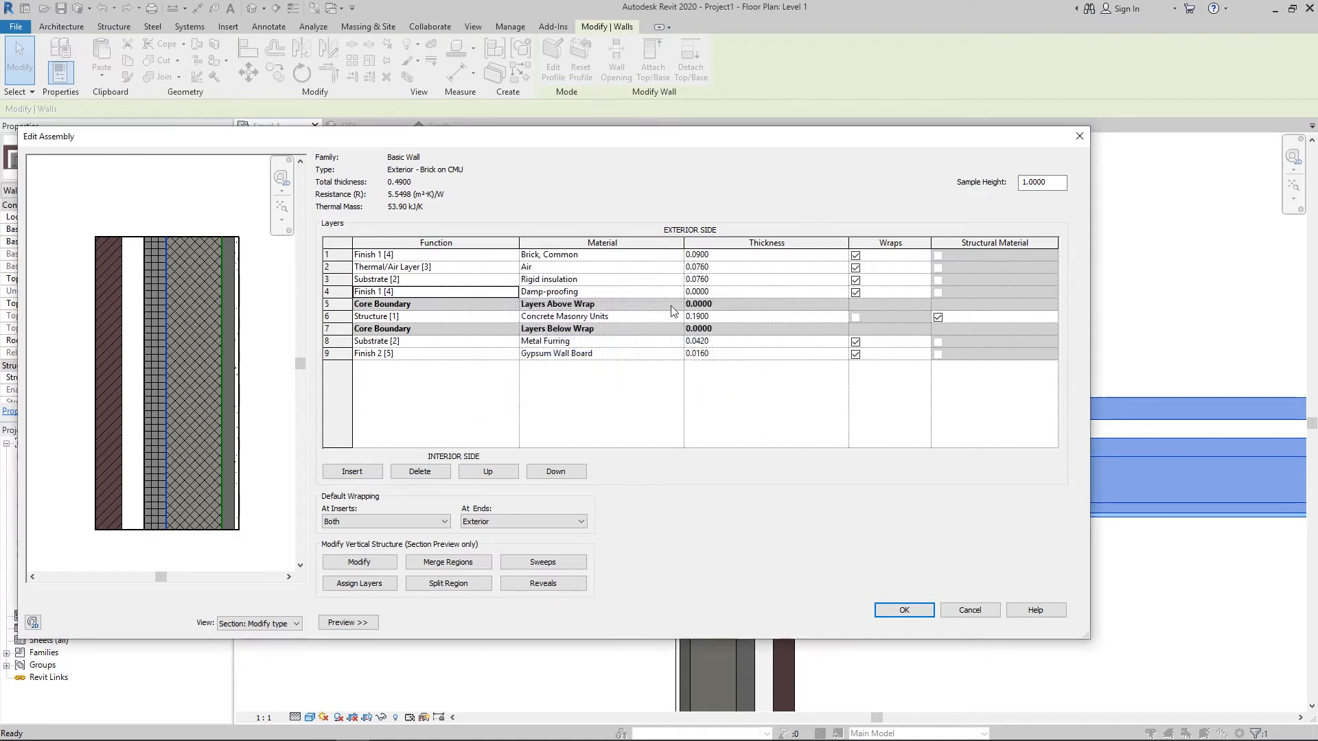
- Set the damp-proofing layer's function back to Membrane Layer and review its function options and thickness
{"action": "left_click", "coordinate": [491, 294]}
{"action": "left_click", "coordinate": [389, 357]}
{"action": "left_click", "coordinate": [709, 292]}
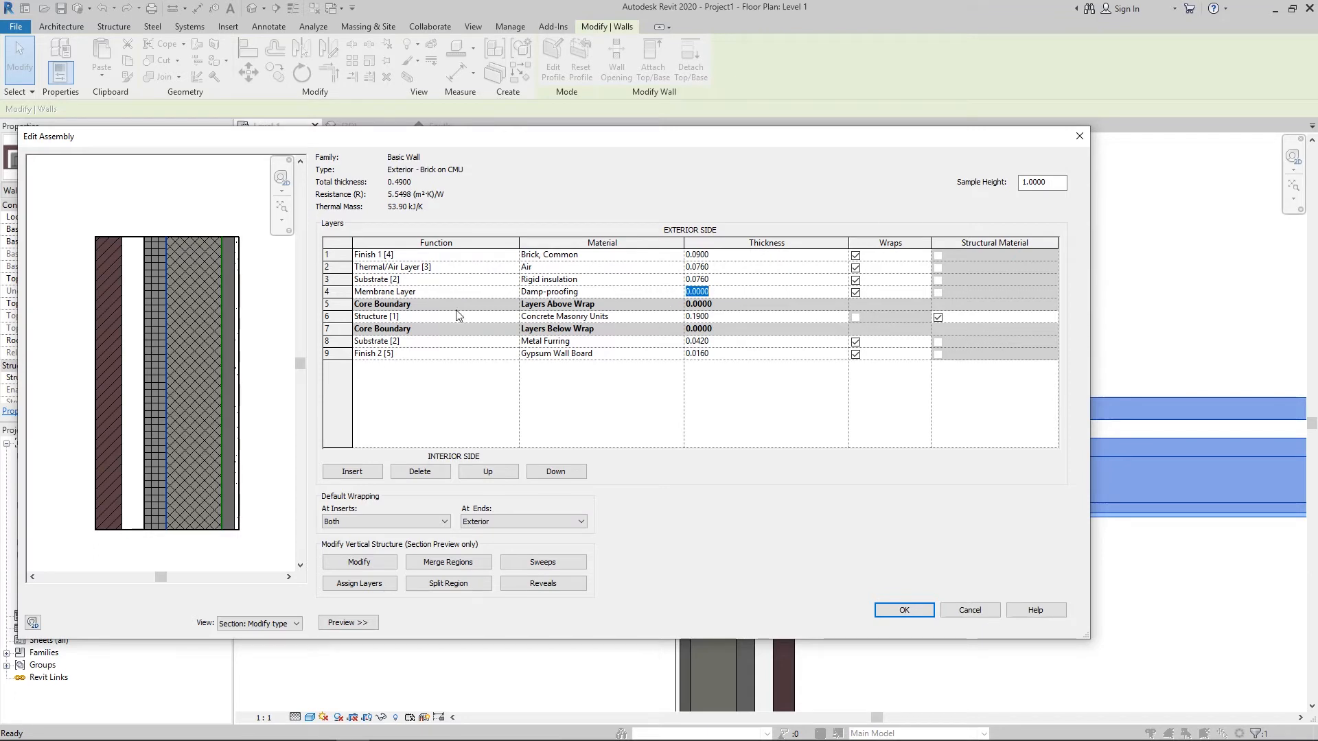
{"action": "left_click", "coordinate": [513, 293]}
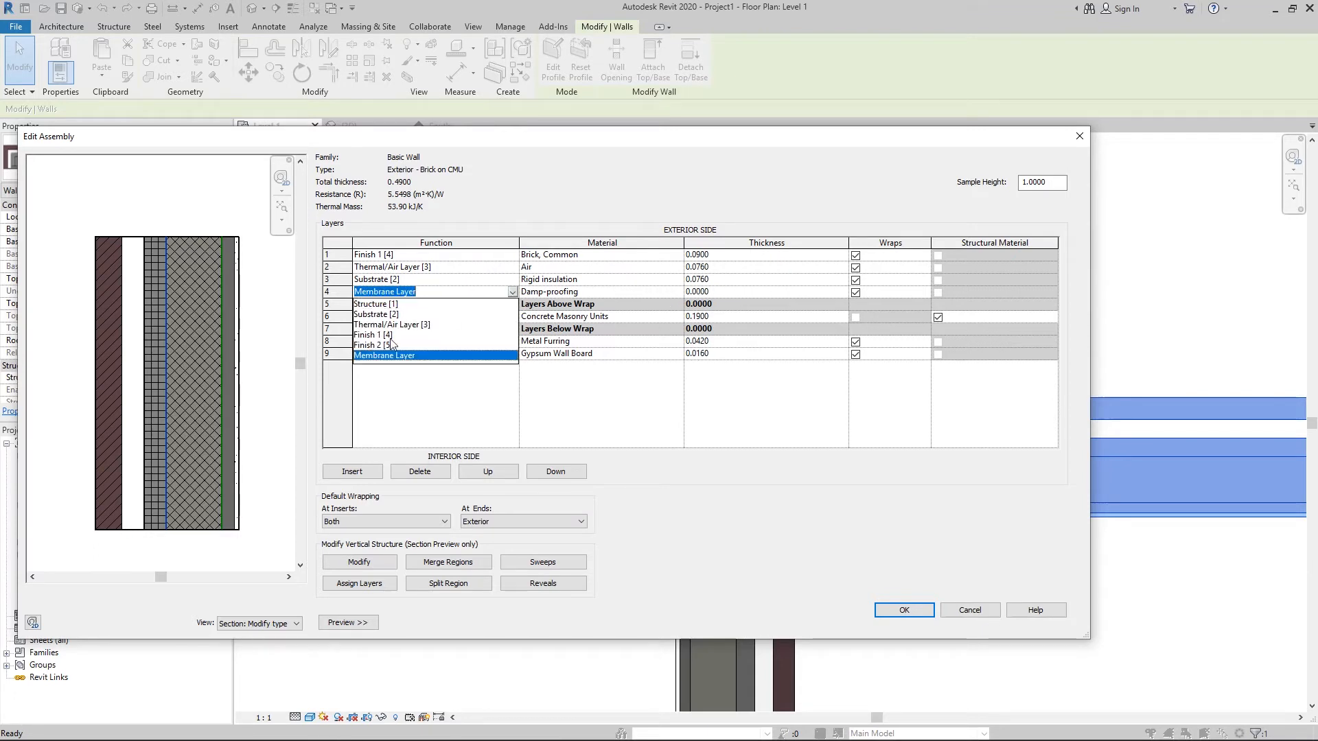
{"action": "left_click", "coordinate": [475, 283]}
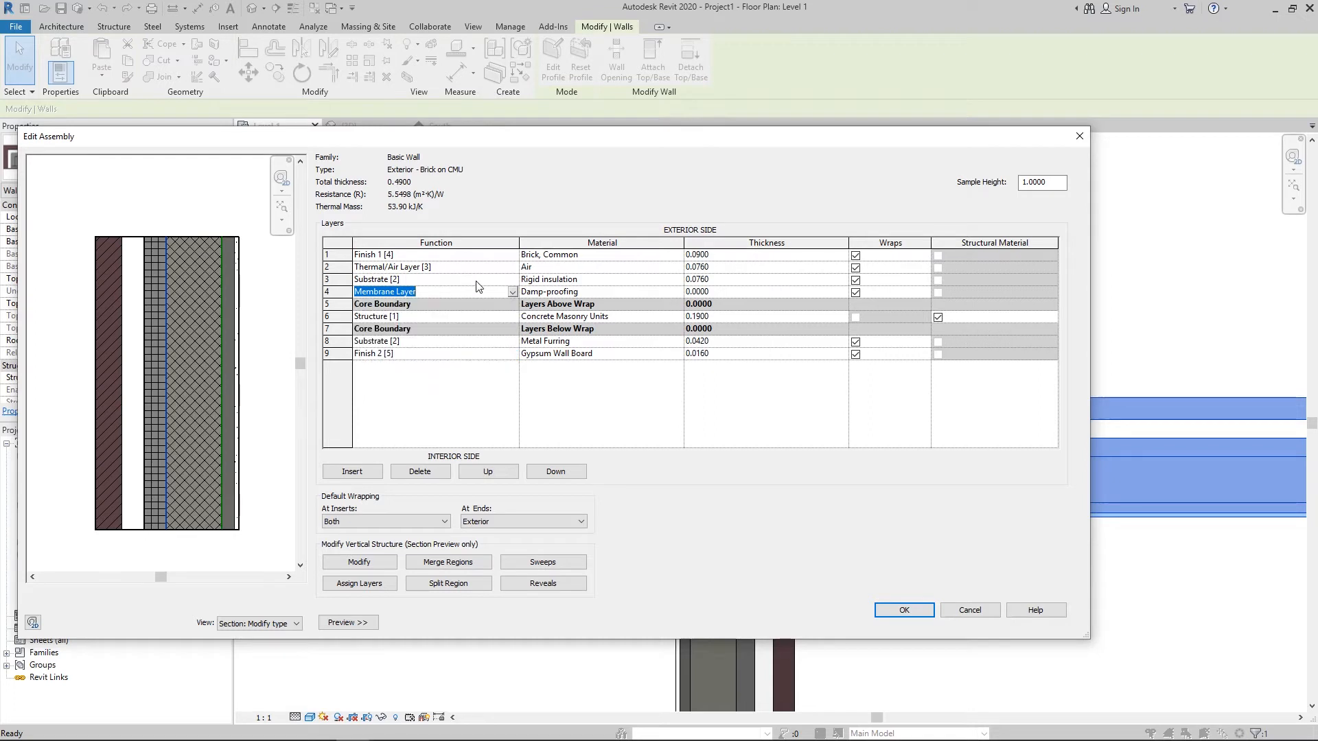
{"action": "left_click", "coordinate": [513, 291]}
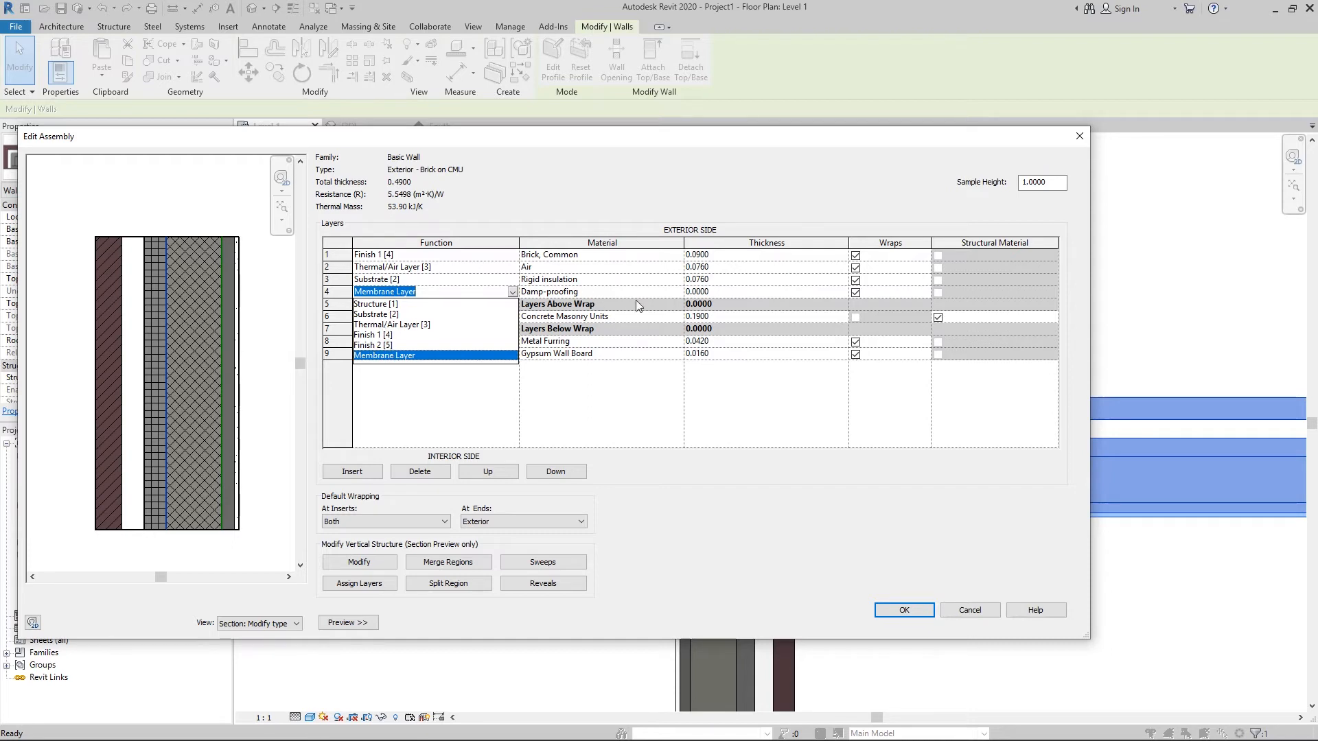
{"action": "left_click", "coordinate": [710, 292]}
{"action": "left_click", "coordinate": [718, 291]}
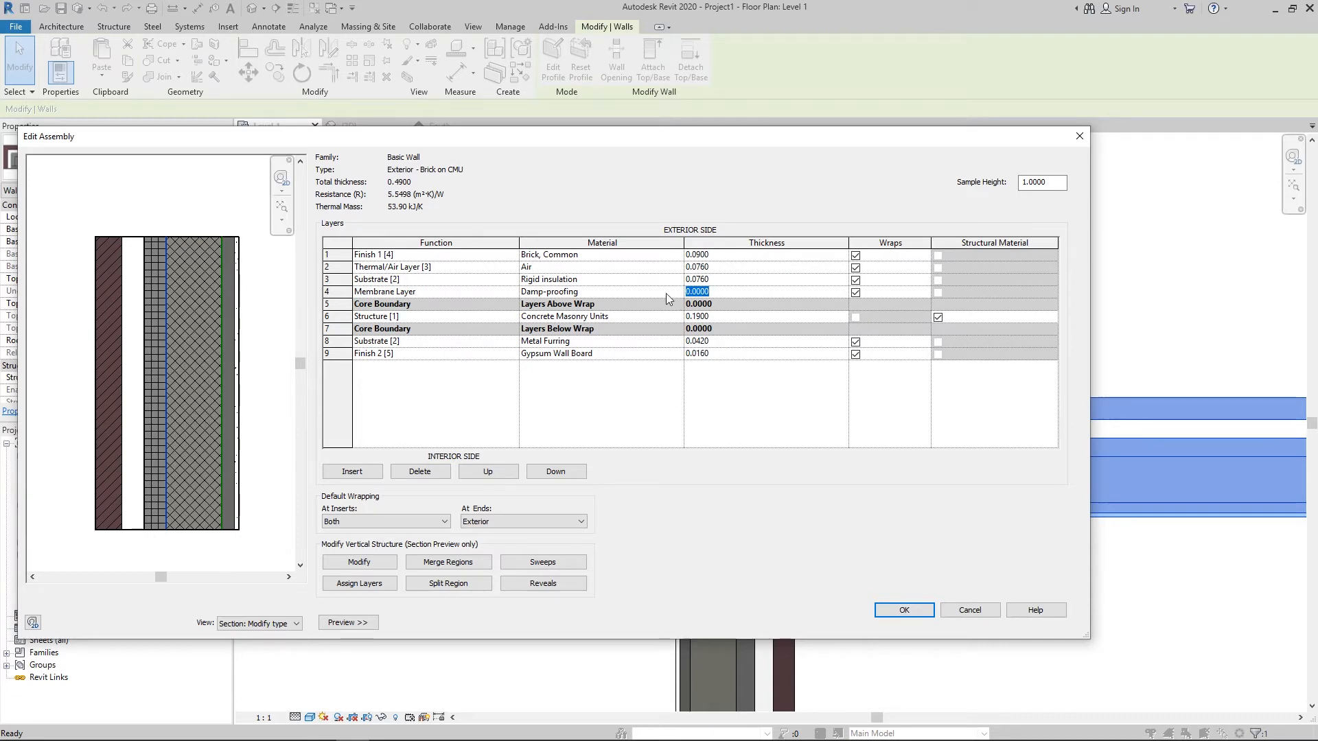
- Try to change the rigid insulation layer's function to Finish 2 [5] and accept the assembly
{"action": "left_click", "coordinate": [513, 280]}
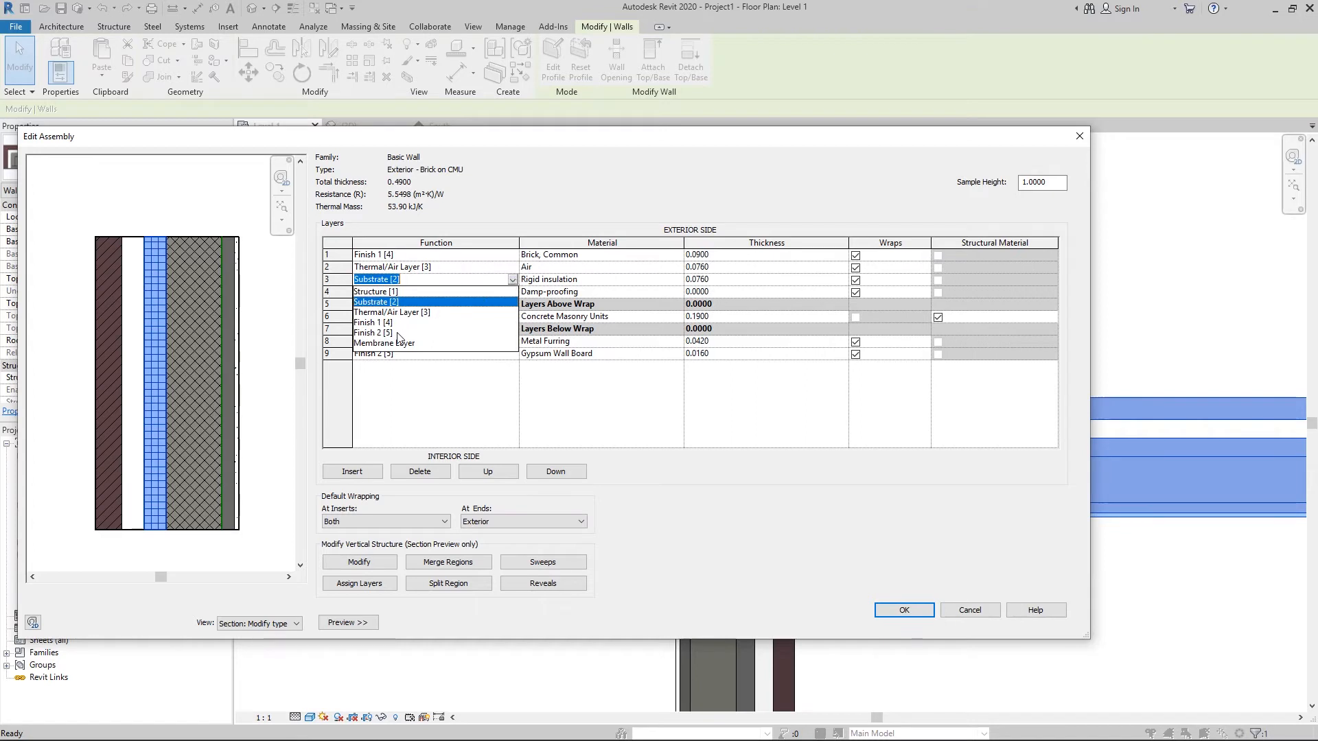
{"action": "left_click", "coordinate": [400, 307]}
{"action": "left_click", "coordinate": [686, 283]}
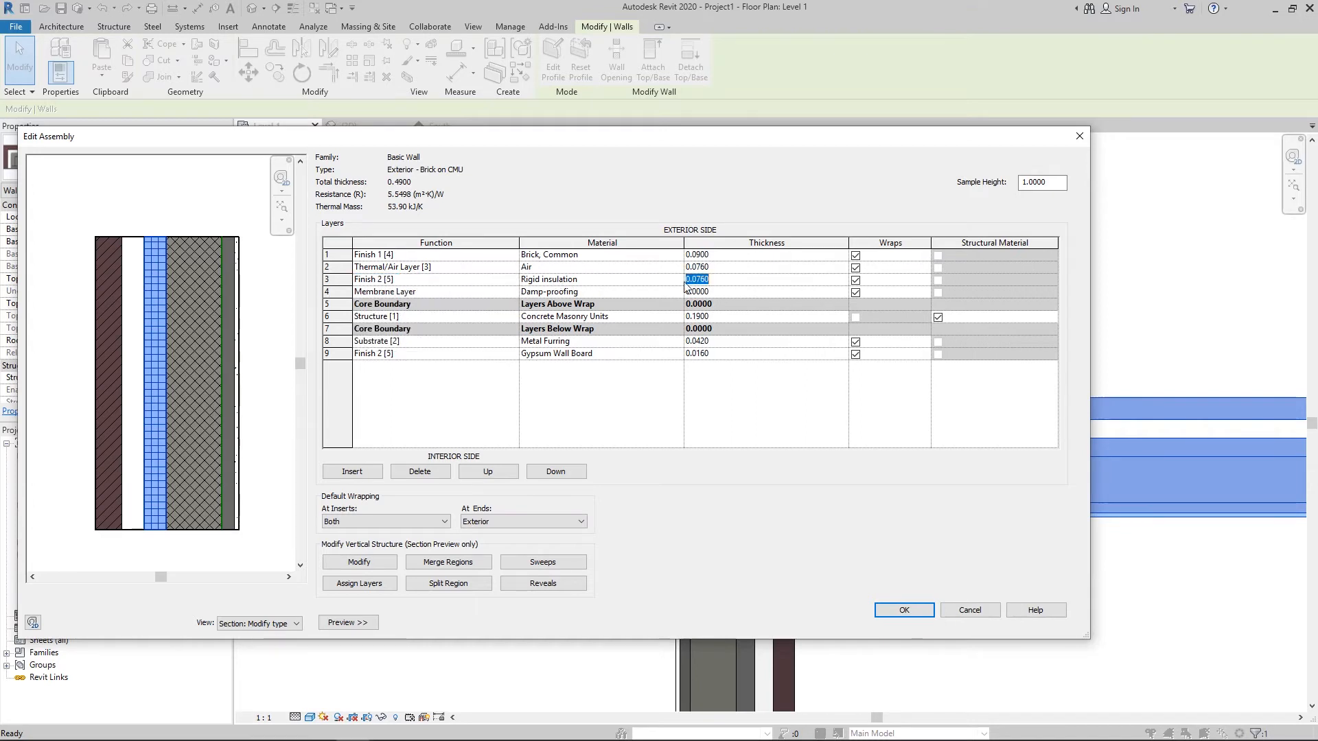
{"action": "left_click", "coordinate": [903, 611]}
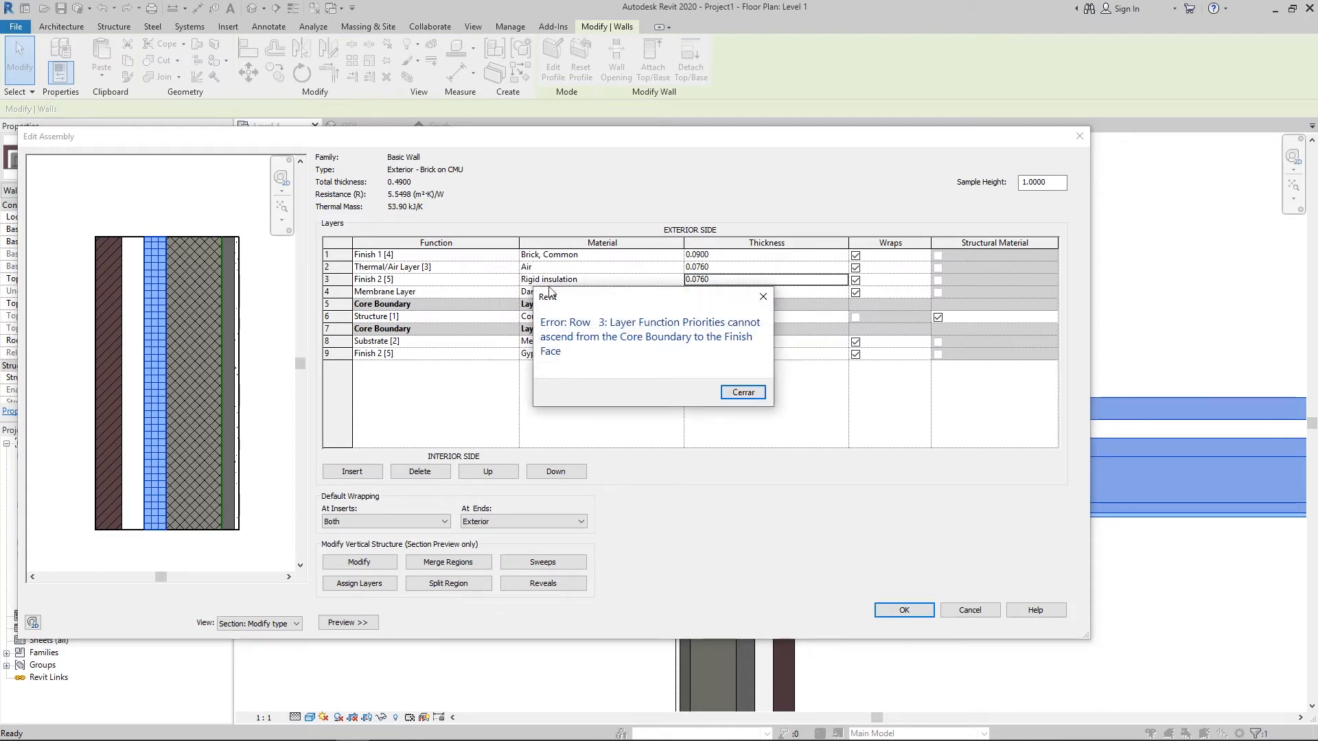
{"action": "left_click_drag", "start_coordinate": [576, 296], "coordinate": [561, 300]}
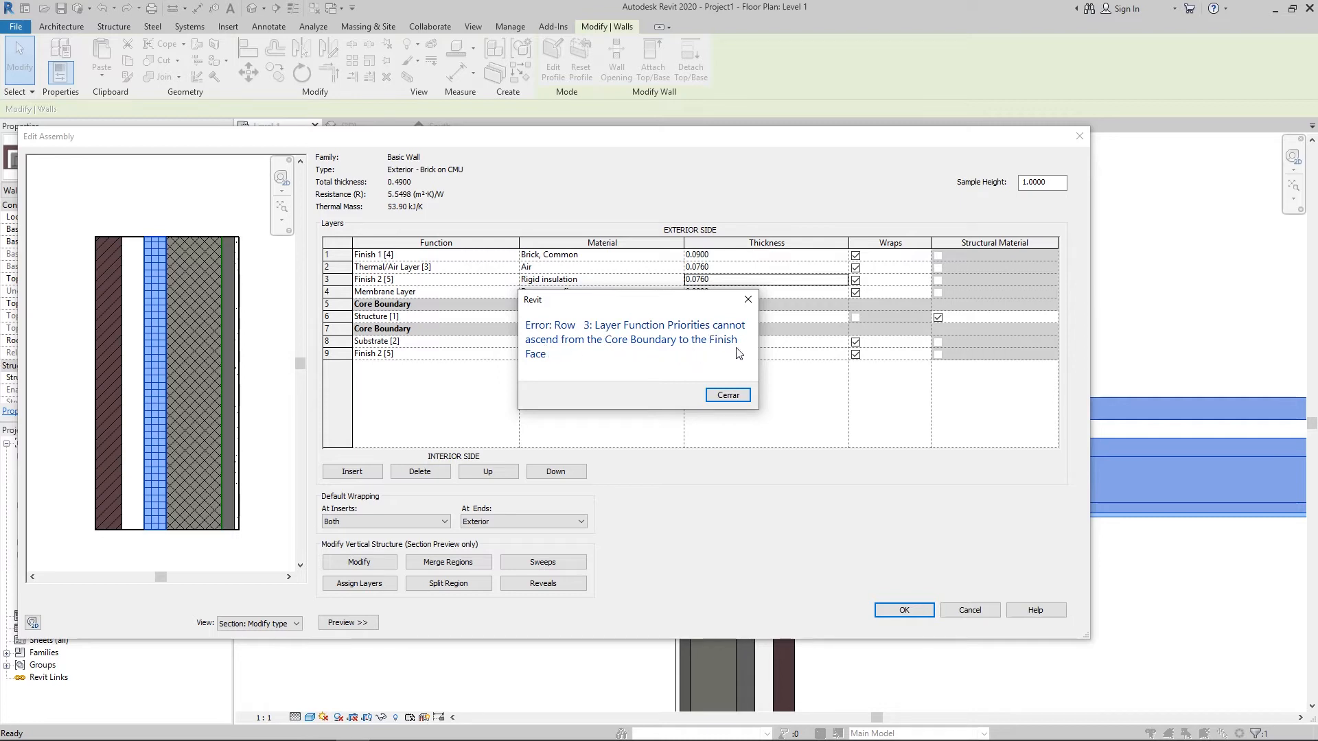
{"action": "left_click", "coordinate": [749, 299]}
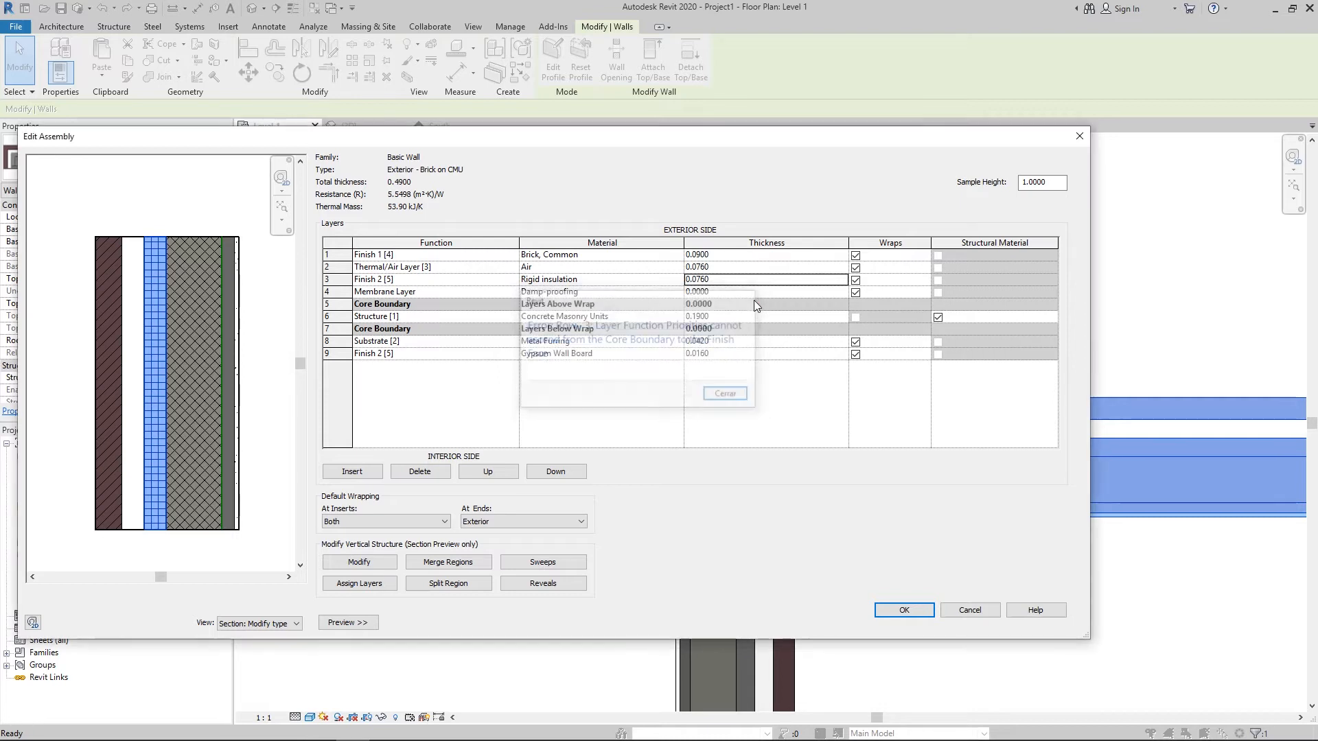
- Review the rigid insulation layer's function options and set its function back to Substrate [2]
{"action": "left_click", "coordinate": [450, 281]}
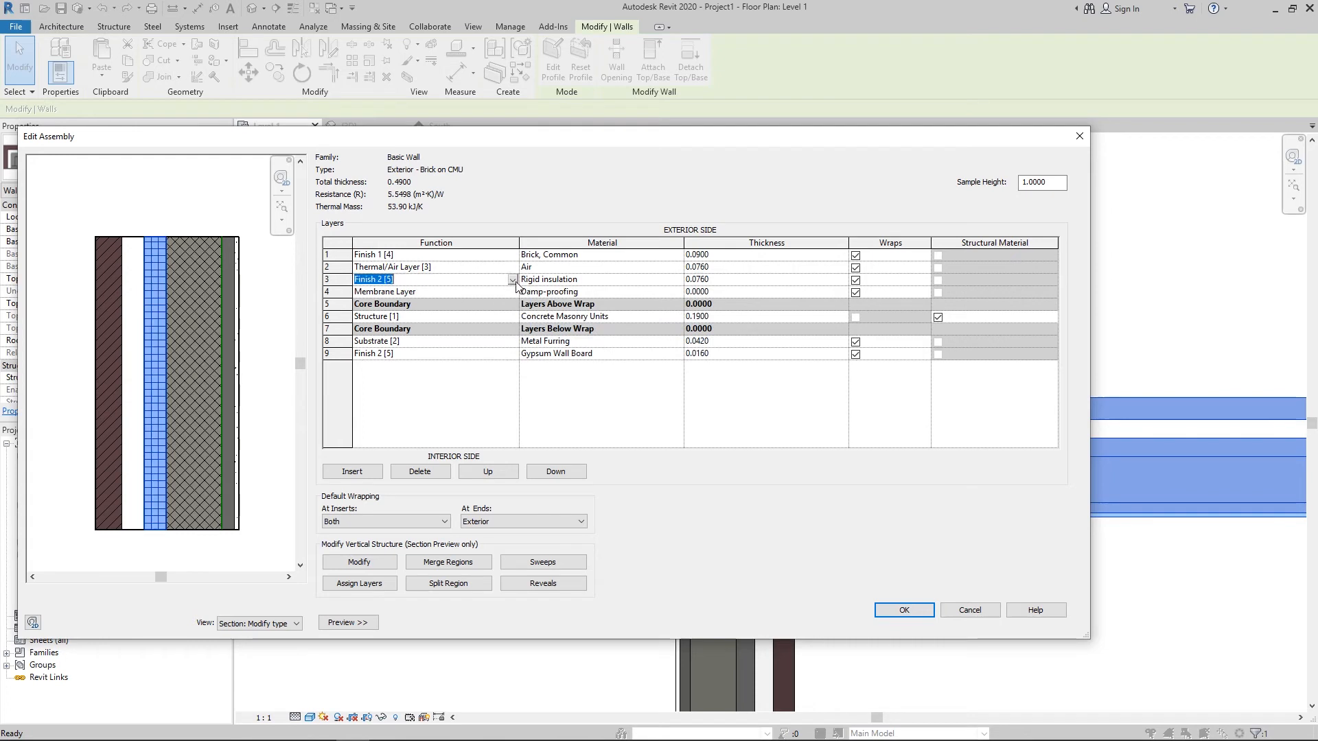
{"action": "left_click", "coordinate": [513, 280]}
{"action": "left_click", "coordinate": [439, 281]}
{"action": "left_click", "coordinate": [511, 280]}
{"action": "left_click", "coordinate": [509, 284]}
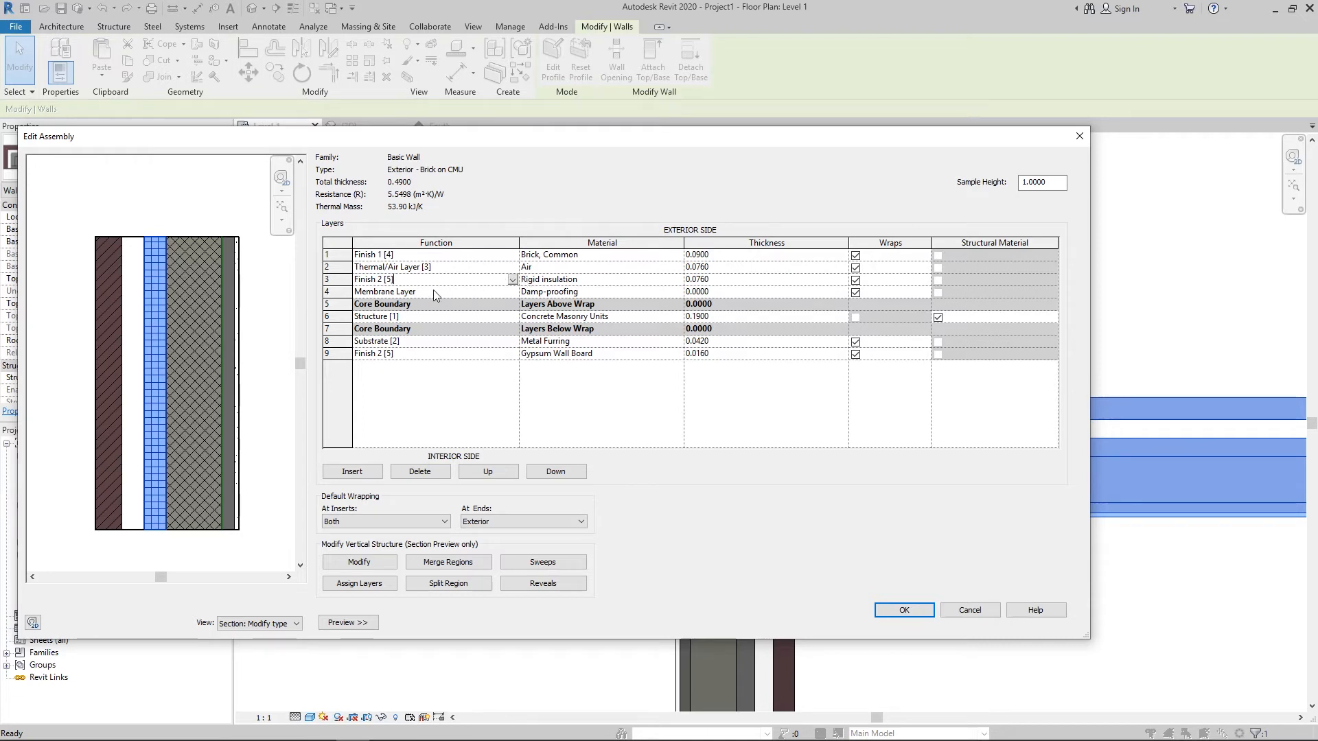
{"action": "left_click", "coordinate": [513, 280]}
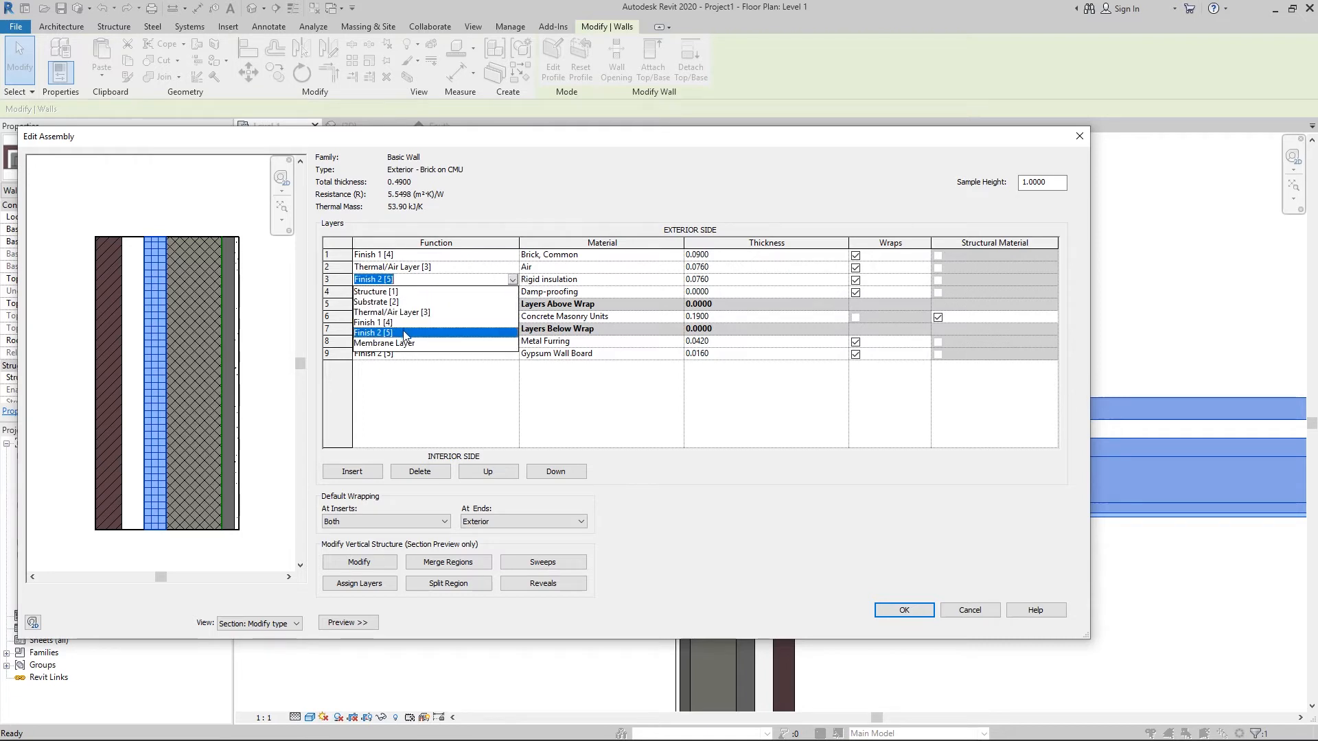
{"action": "left_click", "coordinate": [411, 303]}
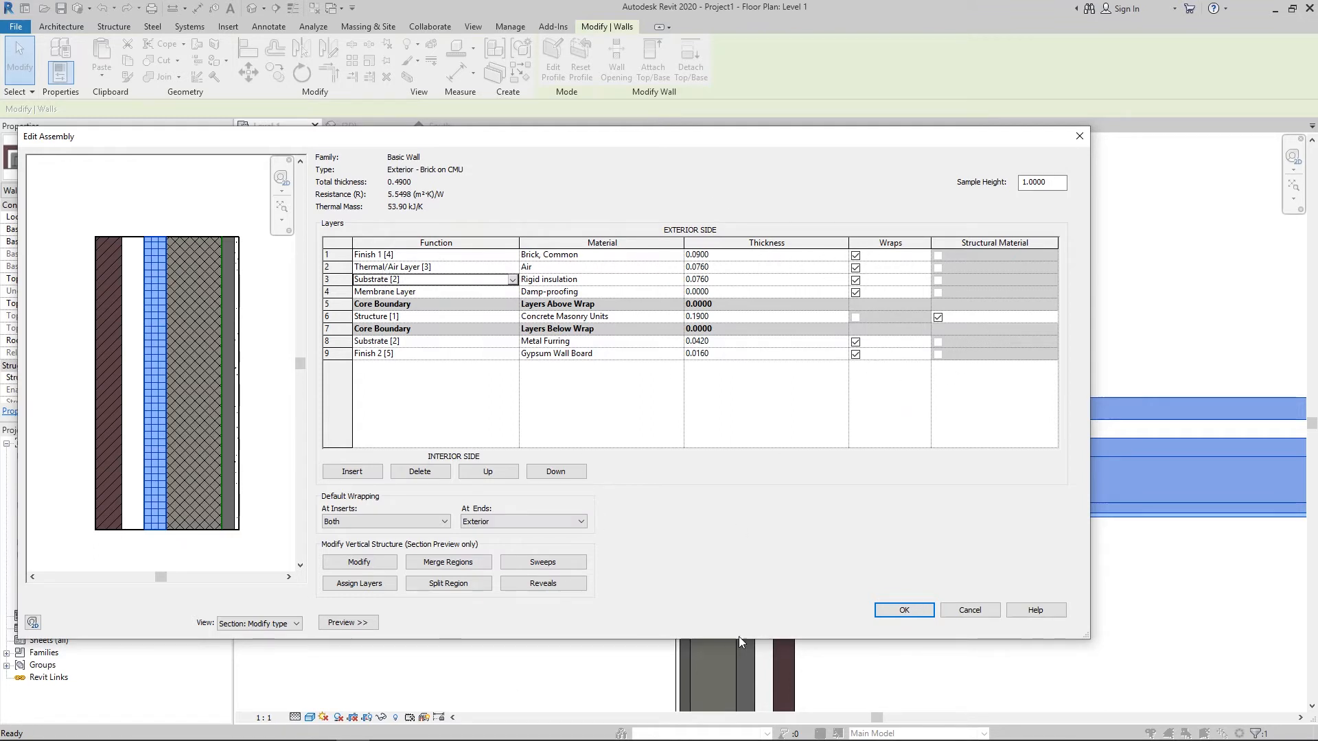
- Check the functions of the outer brick finish and the air layer in the wall assembly
{"action": "left_click_drag", "start_coordinate": [450, 131], "coordinate": [496, 159]}
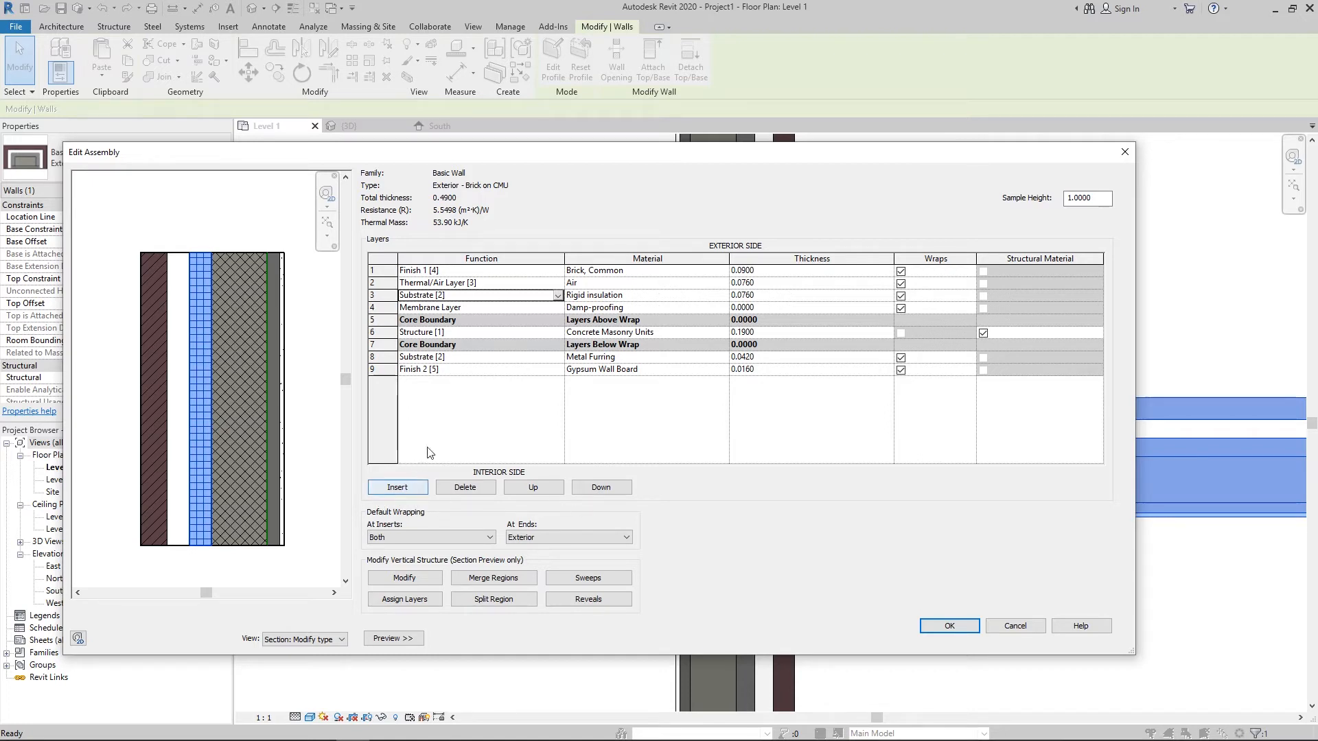
{"action": "left_click", "coordinate": [459, 273]}
{"action": "left_click", "coordinate": [423, 281]}
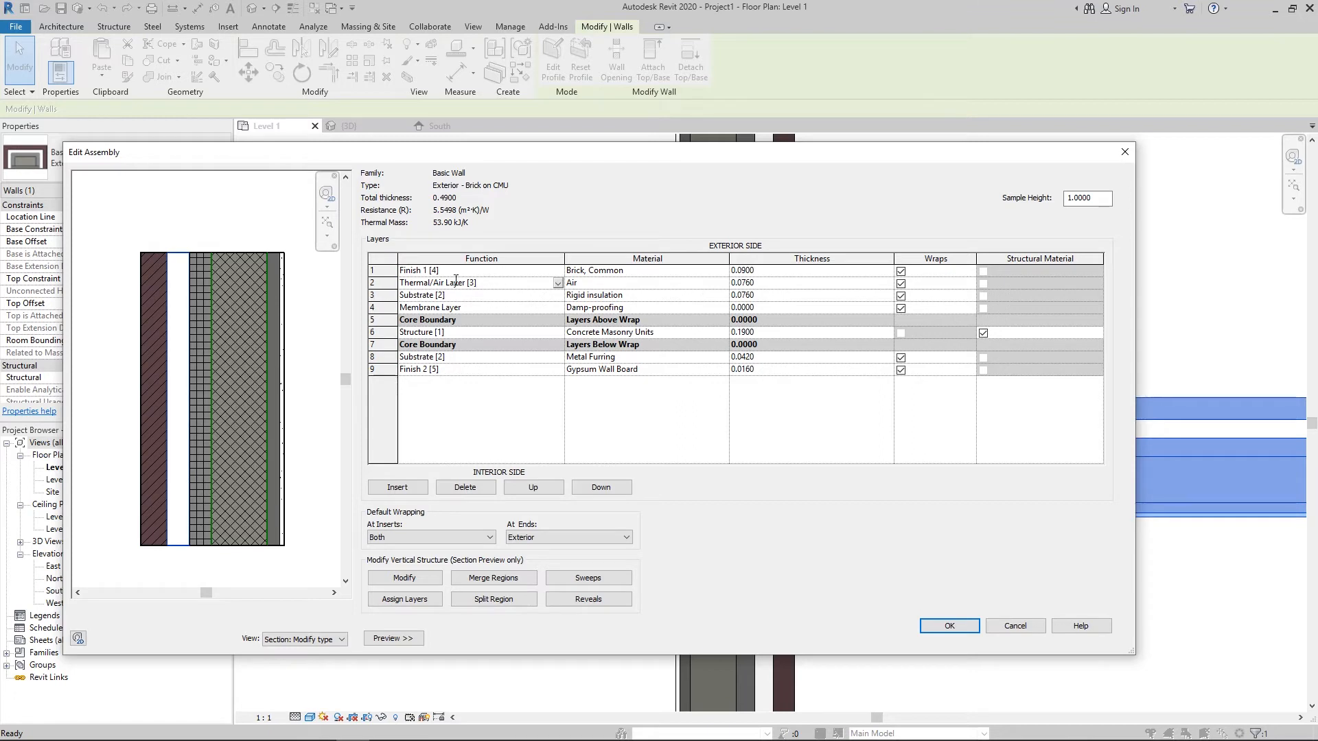
- Insert a new layer between the brick finish and the air layer with the function Finish 1 [4]
{"action": "left_click", "coordinate": [398, 487]}
{"action": "left_click", "coordinate": [482, 284]}
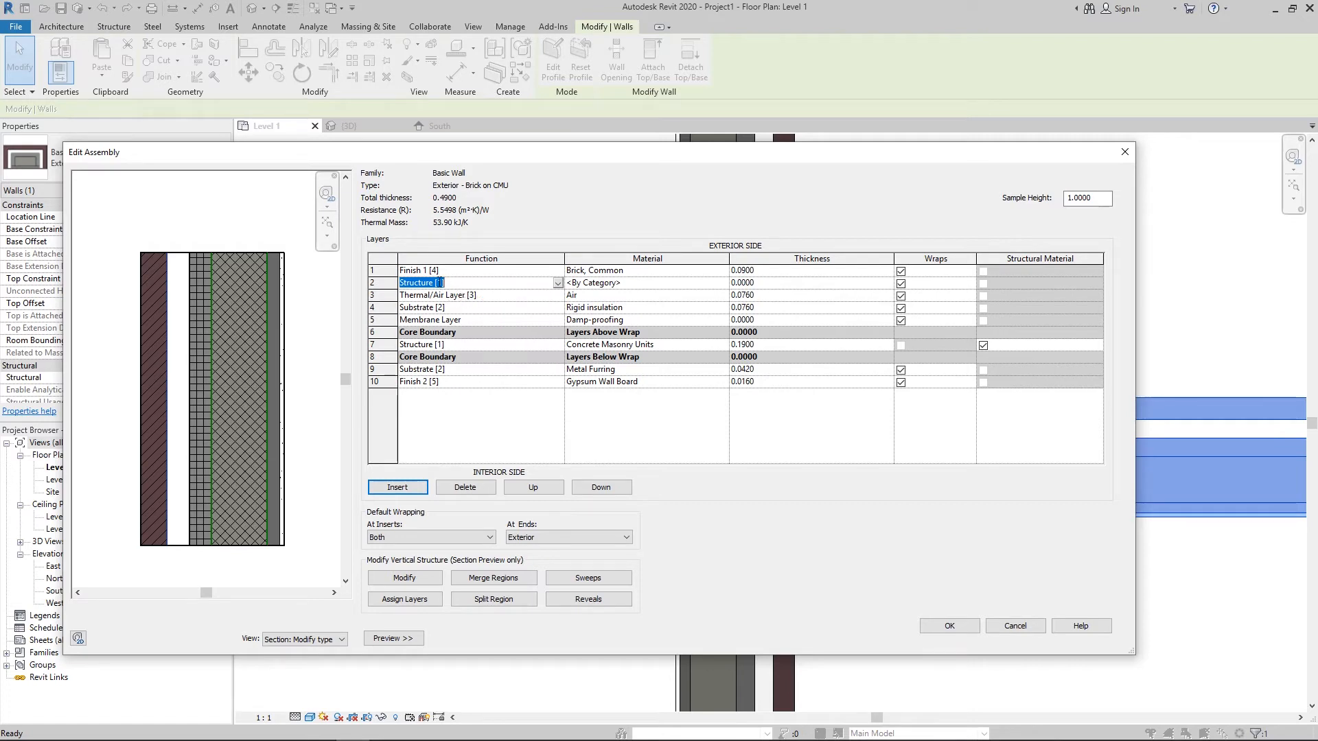
{"action": "left_click", "coordinate": [558, 283]}
{"action": "left_click", "coordinate": [557, 282]}
{"action": "left_click", "coordinate": [557, 282]}
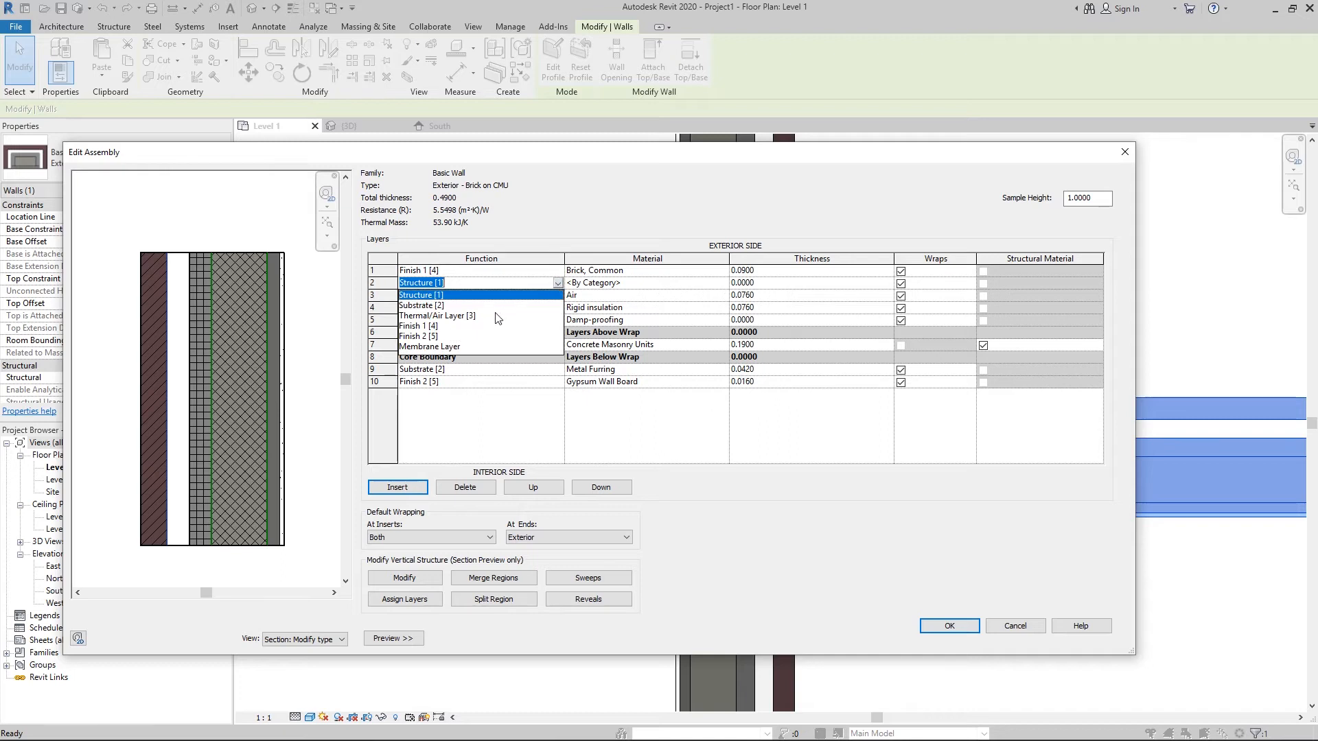
{"action": "left_click", "coordinate": [453, 327]}
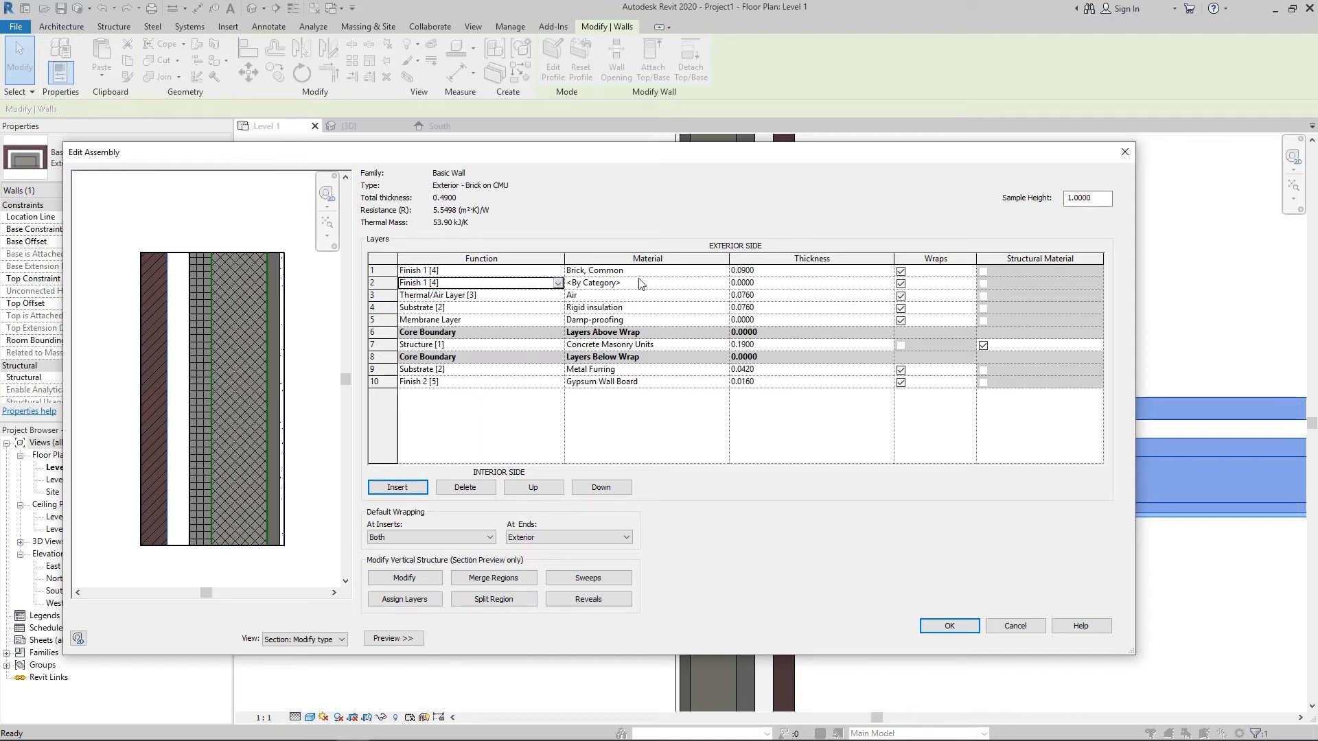
- Set the inserted layer's thickness to 0.1 and compare it with the brick layer in the preview
{"action": "left_click", "coordinate": [733, 285]}
{"action": "left_click_drag", "start_coordinate": [749, 284], "coordinate": [679, 294]}
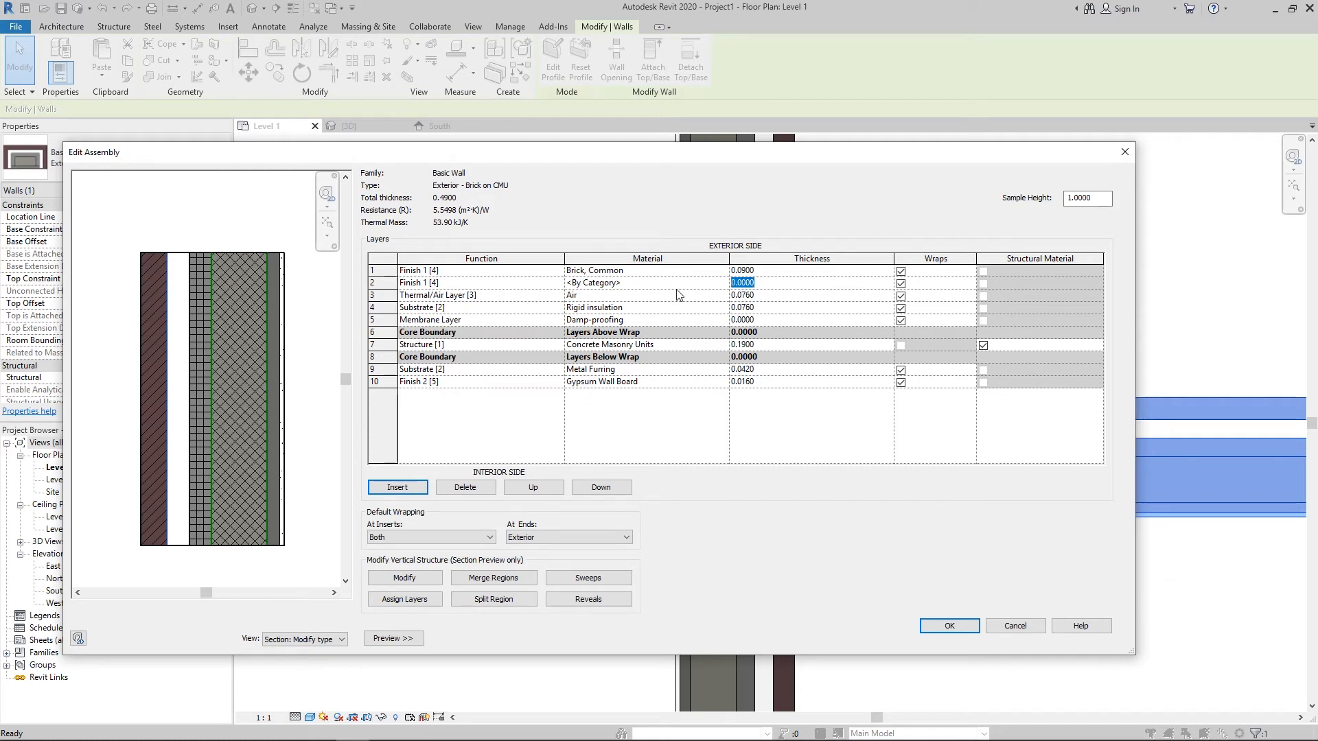
{"action": "type", "text": "0.1"}
{"action": "left_click", "coordinate": [751, 274]}
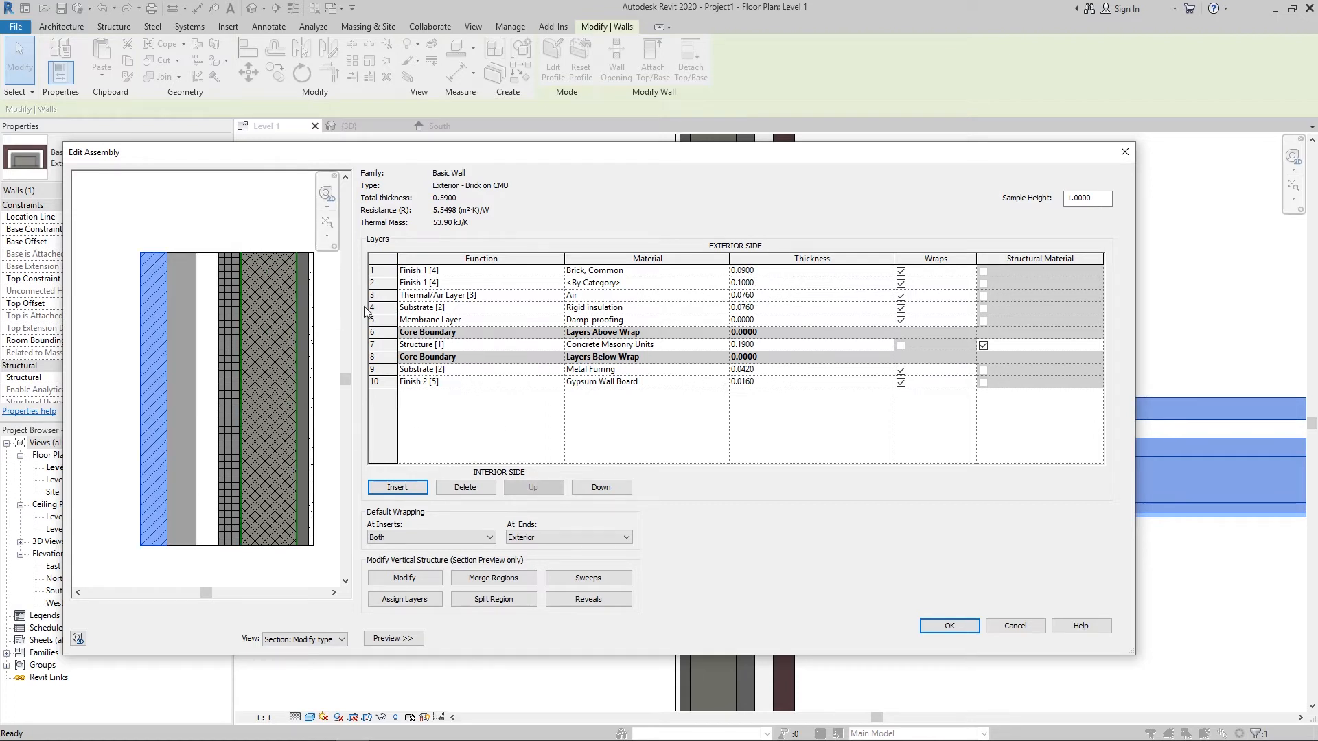
{"action": "left_click", "coordinate": [743, 284]}
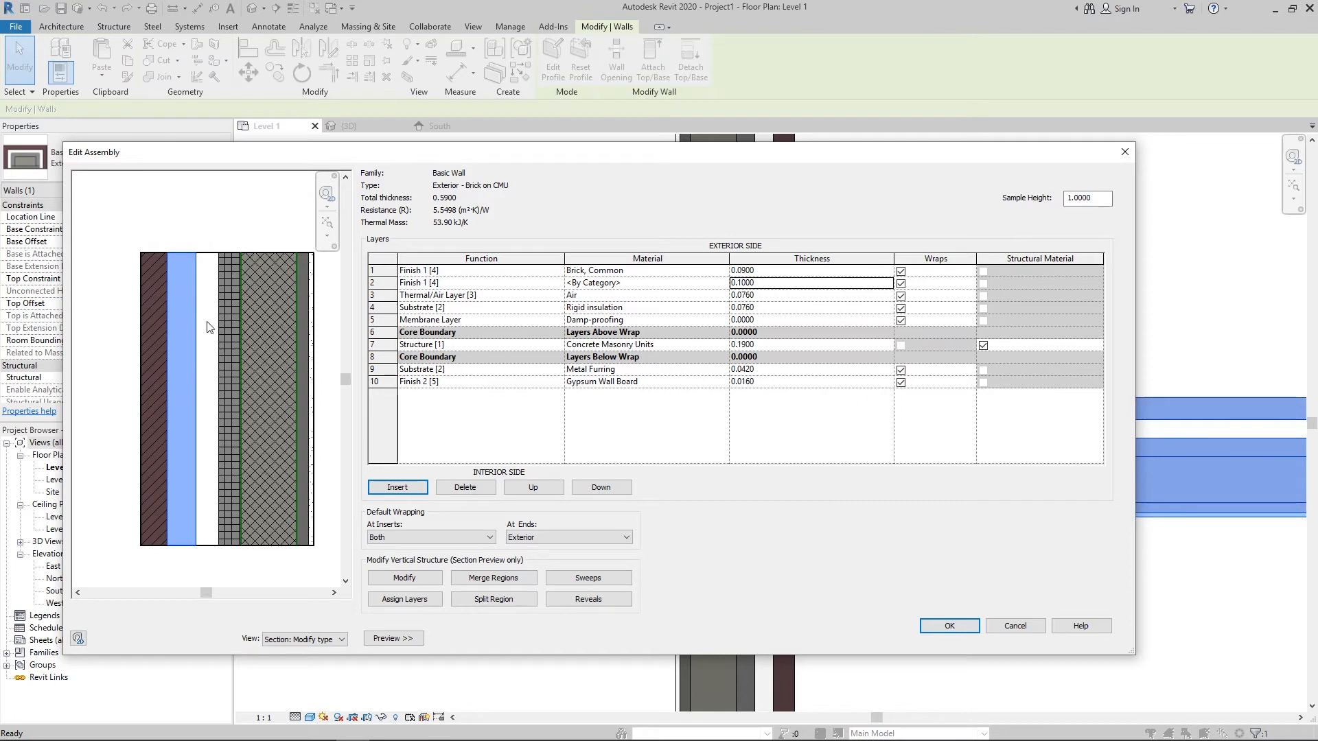
- Browse the material settings for the inserted layer without assigning a material, and delete that layer from the assembly
{"action": "left_click", "coordinate": [630, 283]}
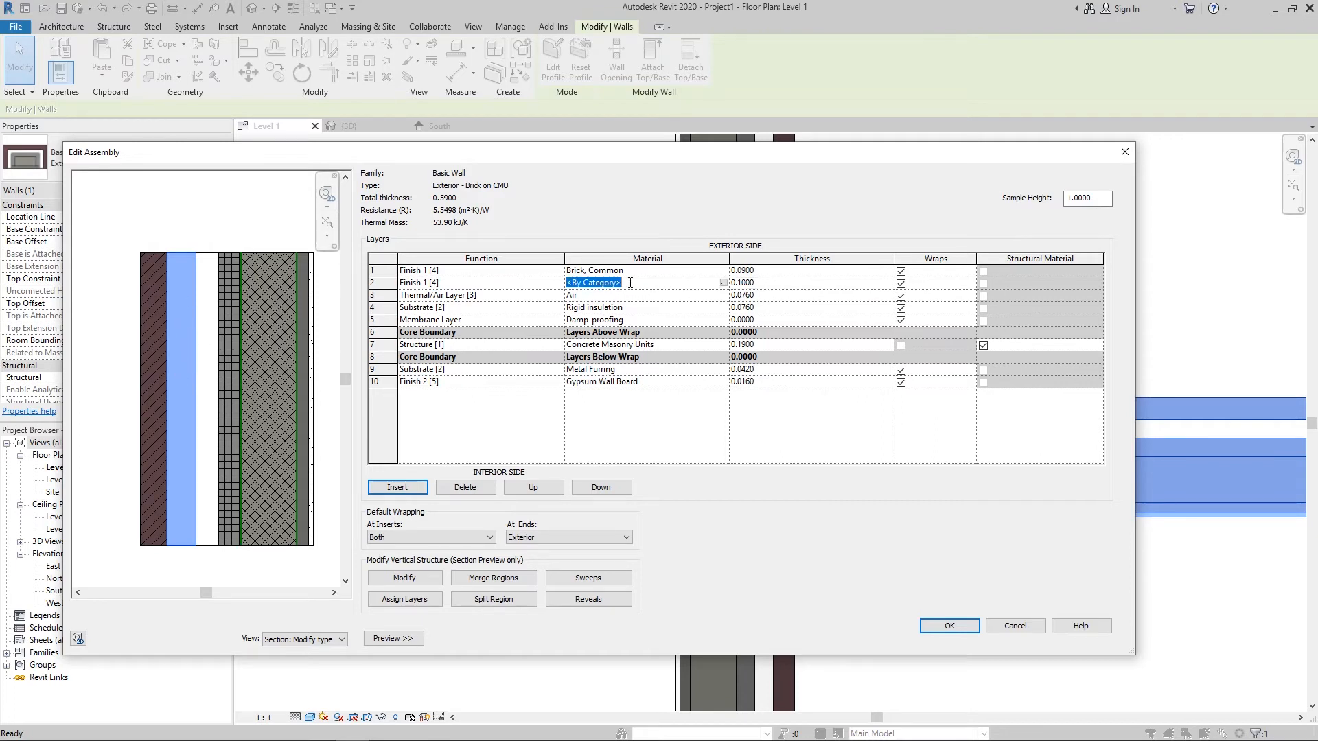
{"action": "left_click", "coordinate": [723, 283]}
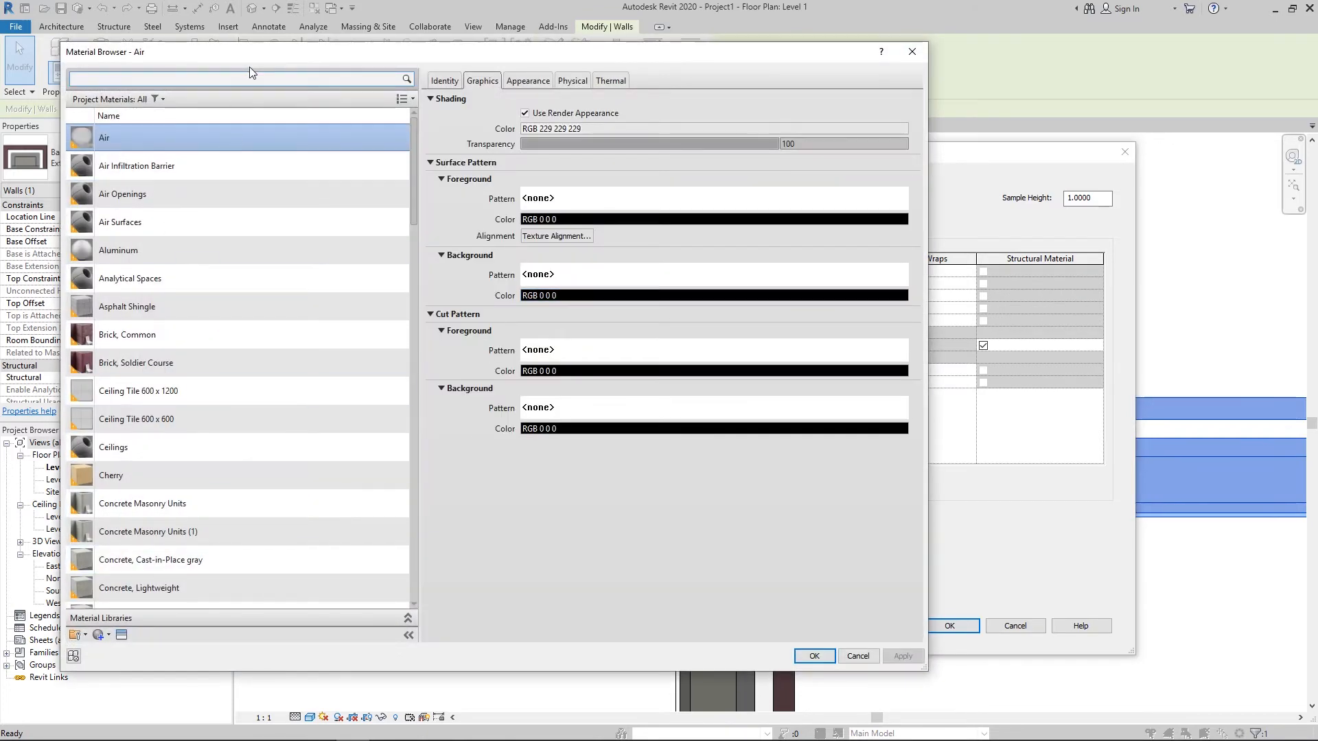
{"action": "left_click_drag", "start_coordinate": [249, 55], "coordinate": [568, 109]}
{"action": "left_click_drag", "start_coordinate": [853, 109], "coordinate": [512, 96]}
{"action": "left_click", "coordinate": [508, 123]}
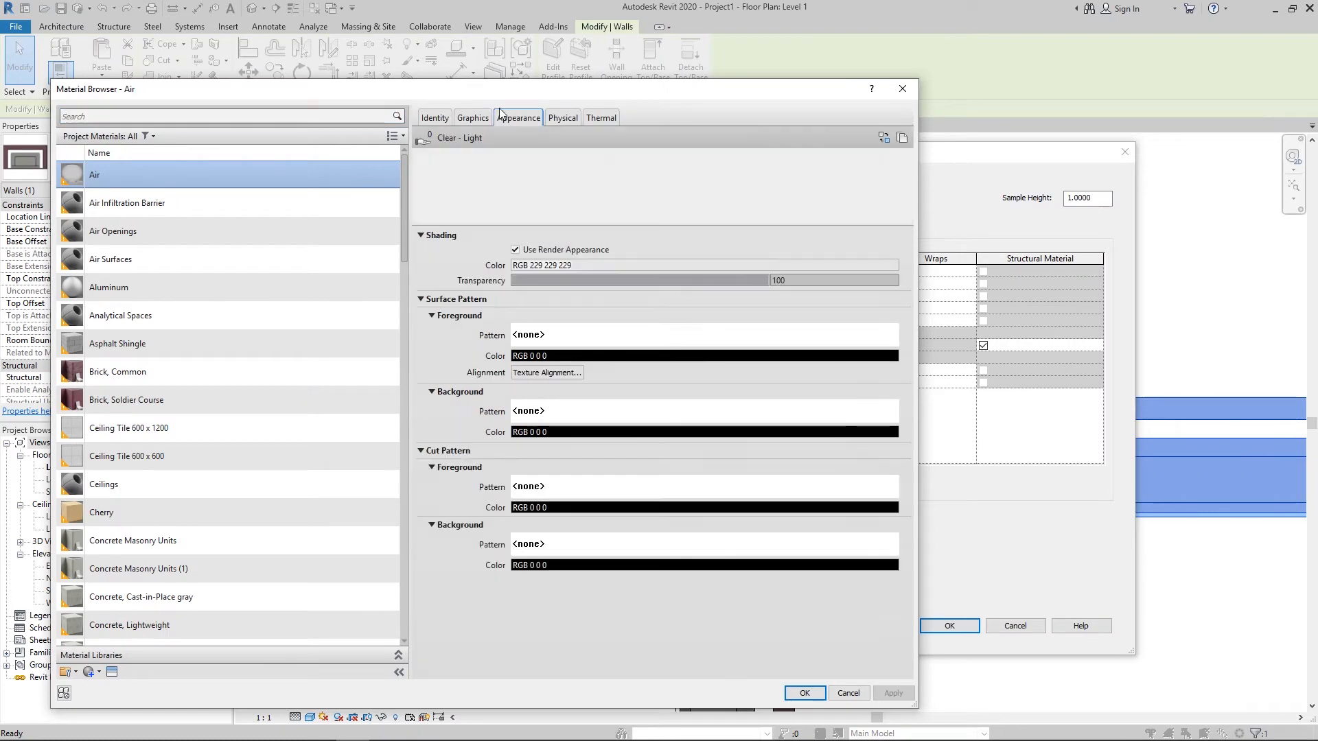
{"action": "left_click", "coordinate": [425, 123]}
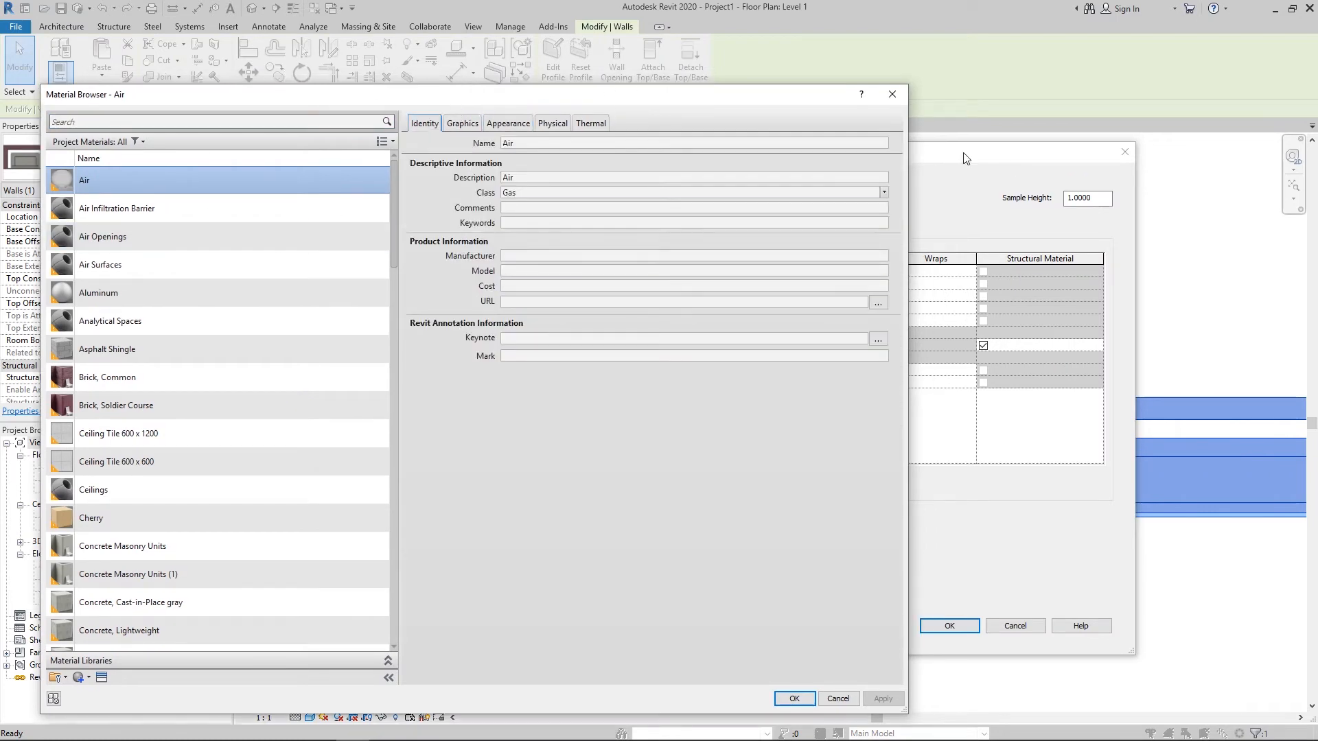
{"action": "left_click", "coordinate": [891, 95]}
{"action": "left_click", "coordinate": [464, 282]}
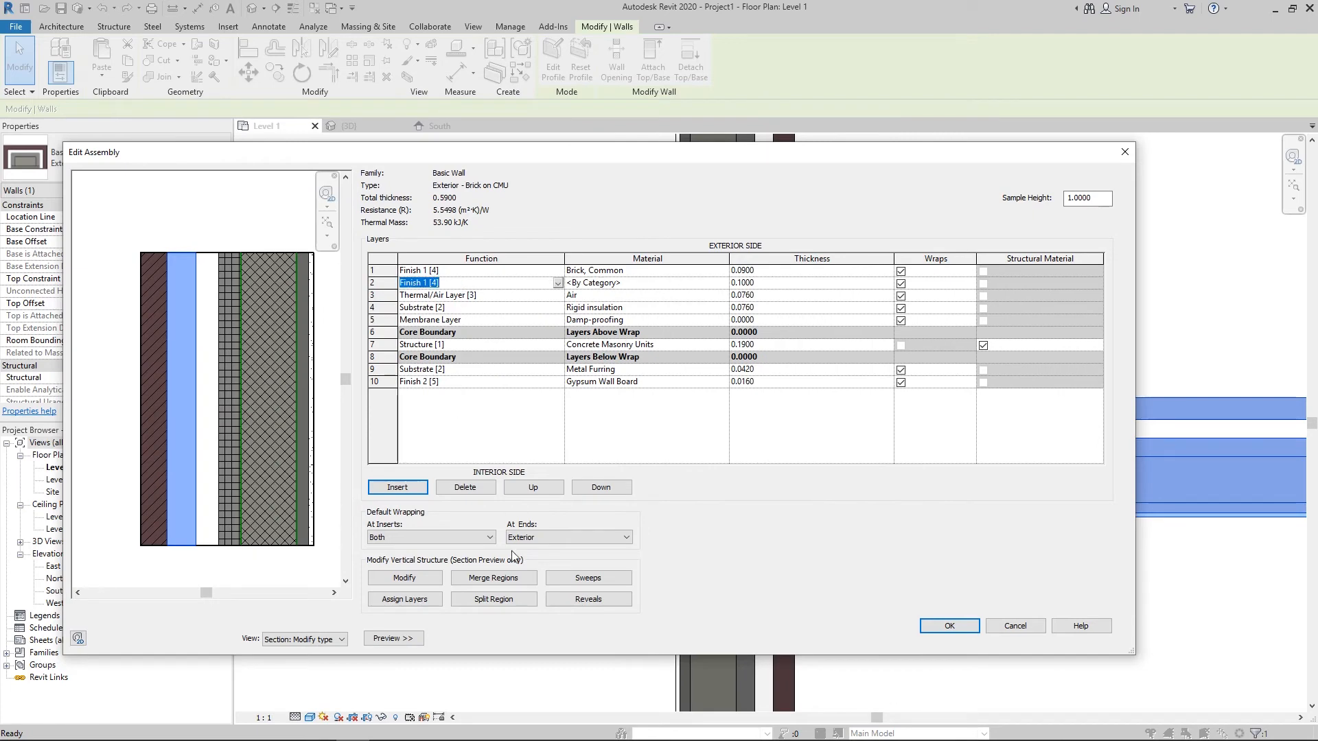
{"action": "left_click", "coordinate": [450, 490]}
- Examine the brick, air and insulation layers and their outer edges in the wall's section preview
{"action": "scroll", "coordinate": [220, 434], "scroll_direction": "up", "scroll_amount": 3}
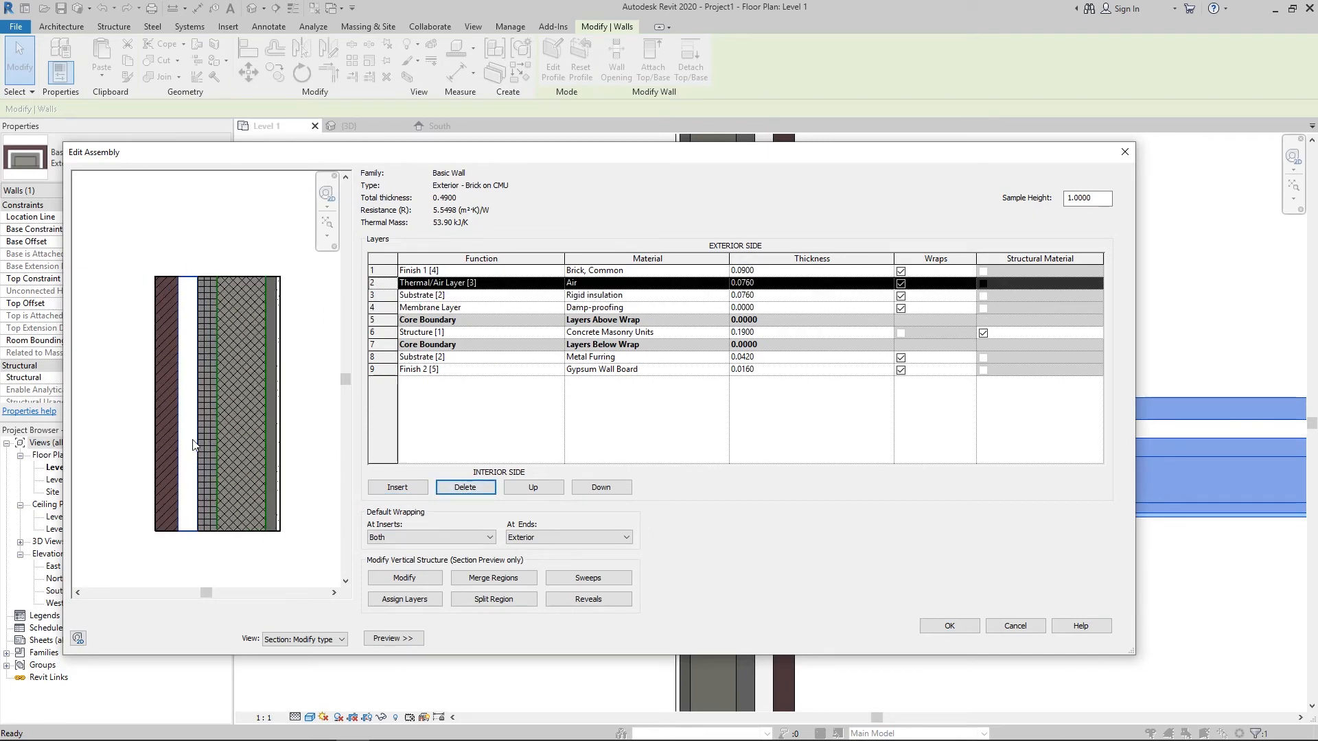
{"action": "middle_click_drag", "start_coordinate": [196, 484], "coordinate": [206, 473]}
{"action": "scroll", "coordinate": [210, 396], "scroll_direction": "up", "scroll_amount": 1}
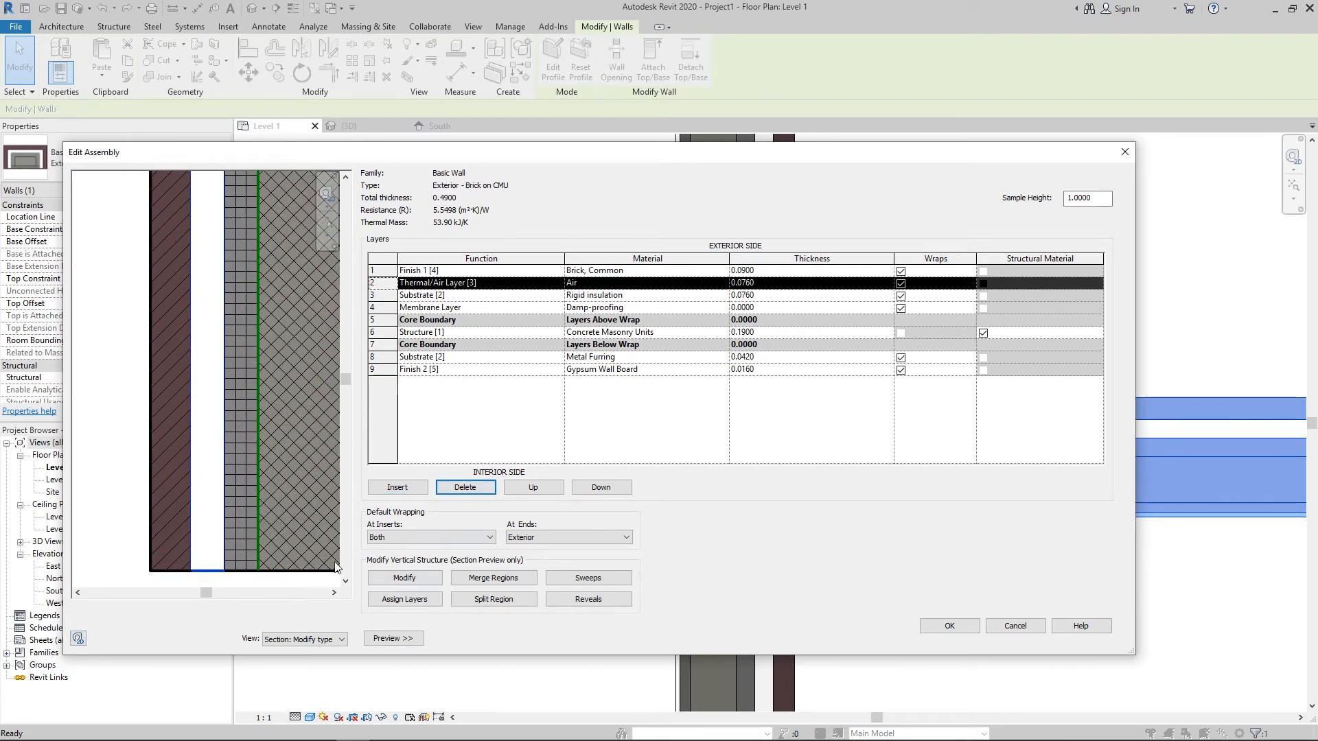
{"action": "scroll", "coordinate": [152, 457], "scroll_direction": "down", "scroll_amount": 2}
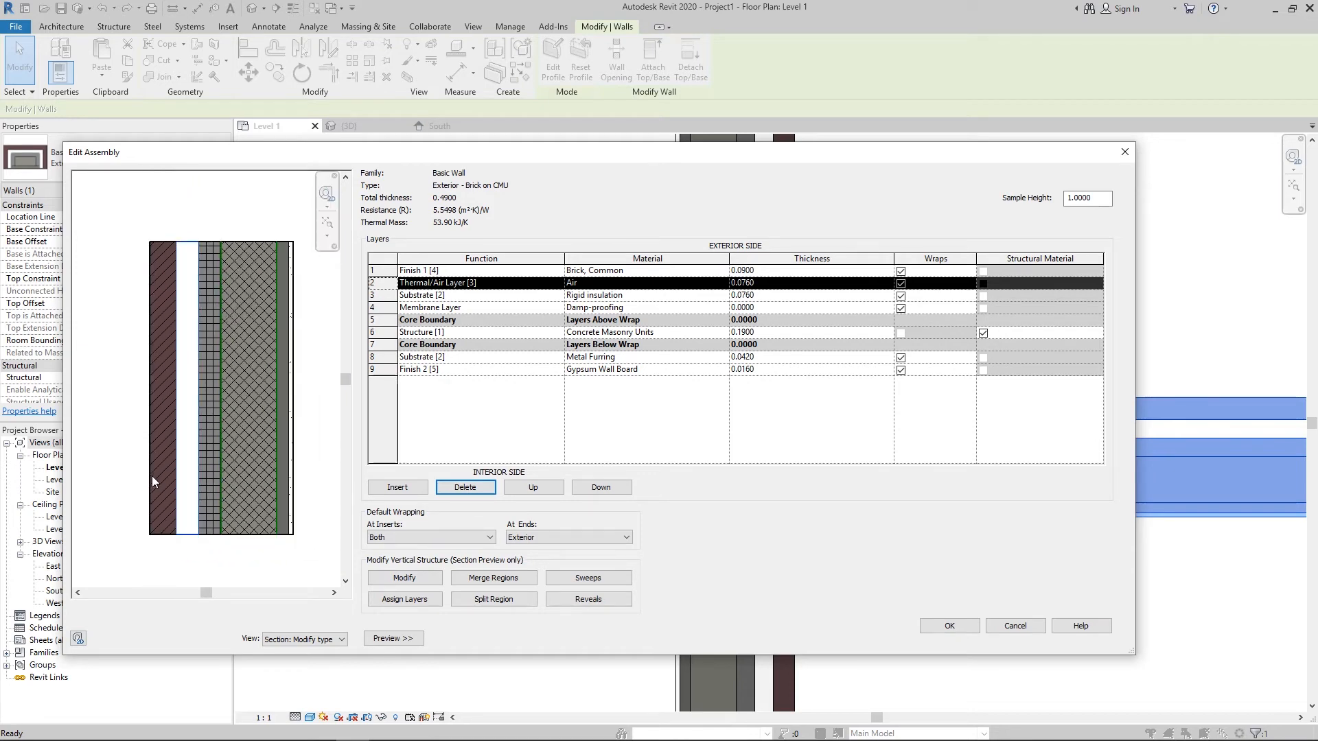
{"action": "scroll", "coordinate": [151, 476], "scroll_direction": "up", "scroll_amount": 2}
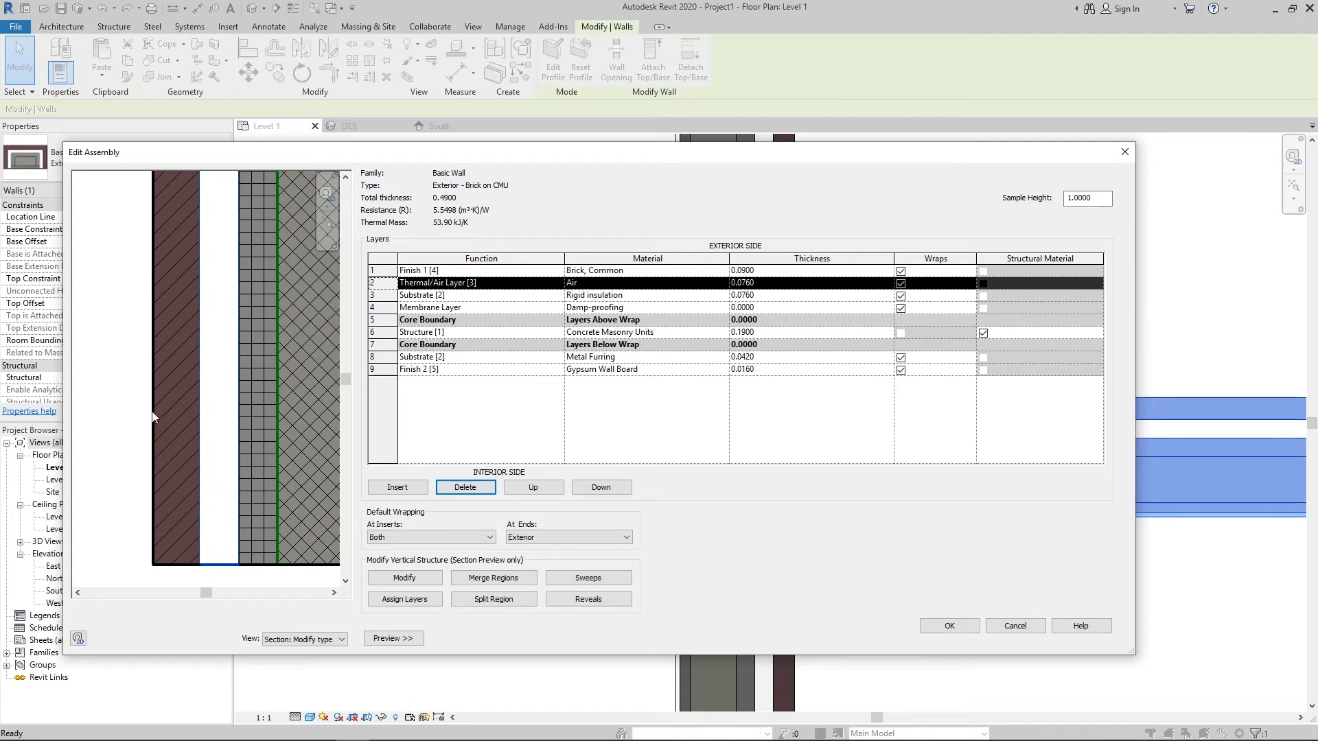
{"action": "scroll", "coordinate": [241, 412], "scroll_direction": "down", "scroll_amount": 2}
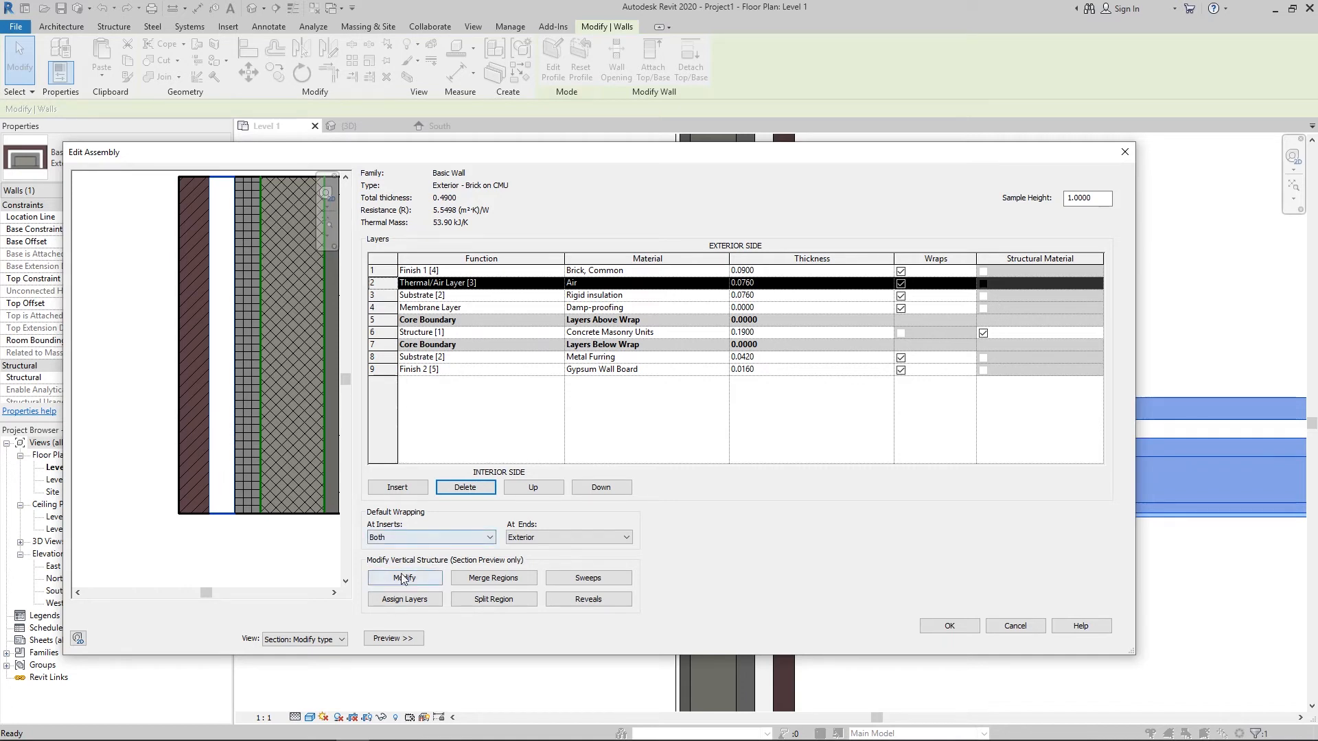
{"action": "scroll", "coordinate": [204, 357], "scroll_direction": "down", "scroll_amount": 2}
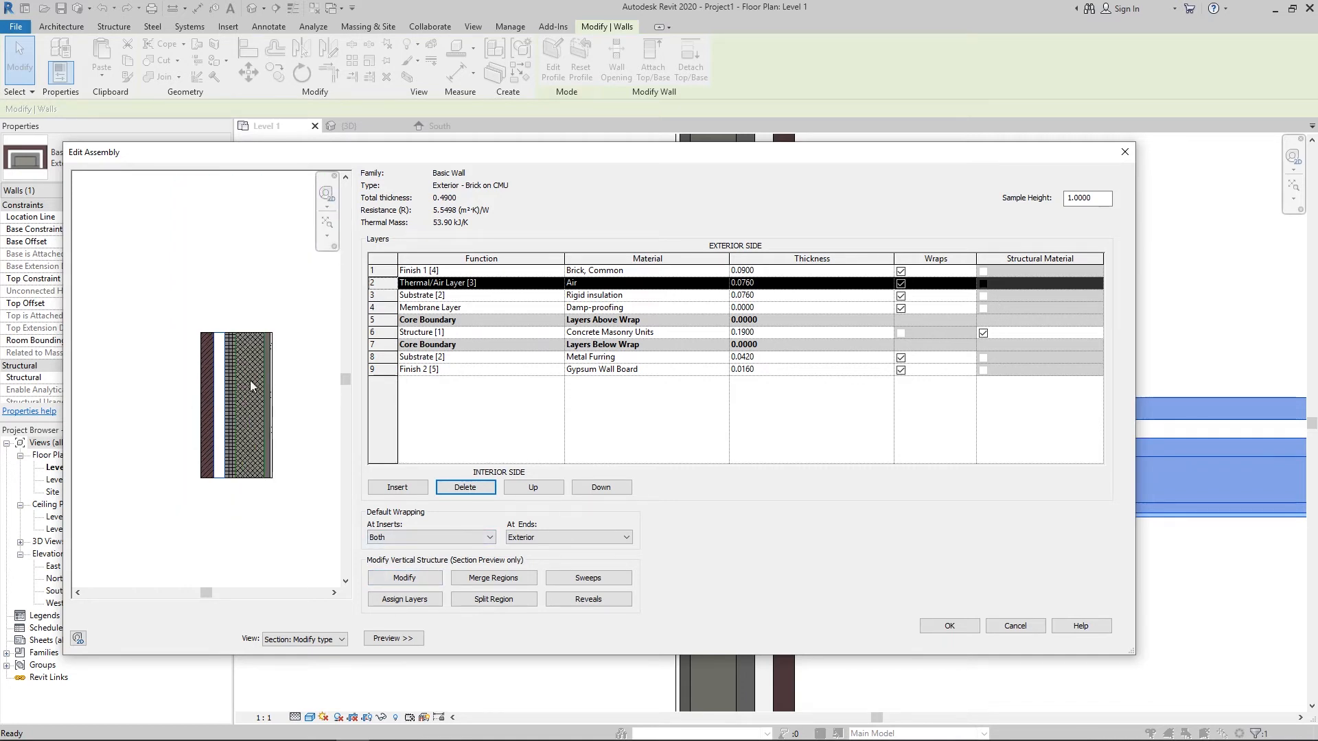
{"action": "scroll", "coordinate": [212, 361], "scroll_direction": "up", "scroll_amount": 3}
{"action": "middle_click_drag", "start_coordinate": [225, 337], "coordinate": [249, 412]}
- Modify the vertical structure by unlocking the brick layer's top edge in the section preview to make it extendable
{"action": "left_click", "coordinate": [418, 583]}
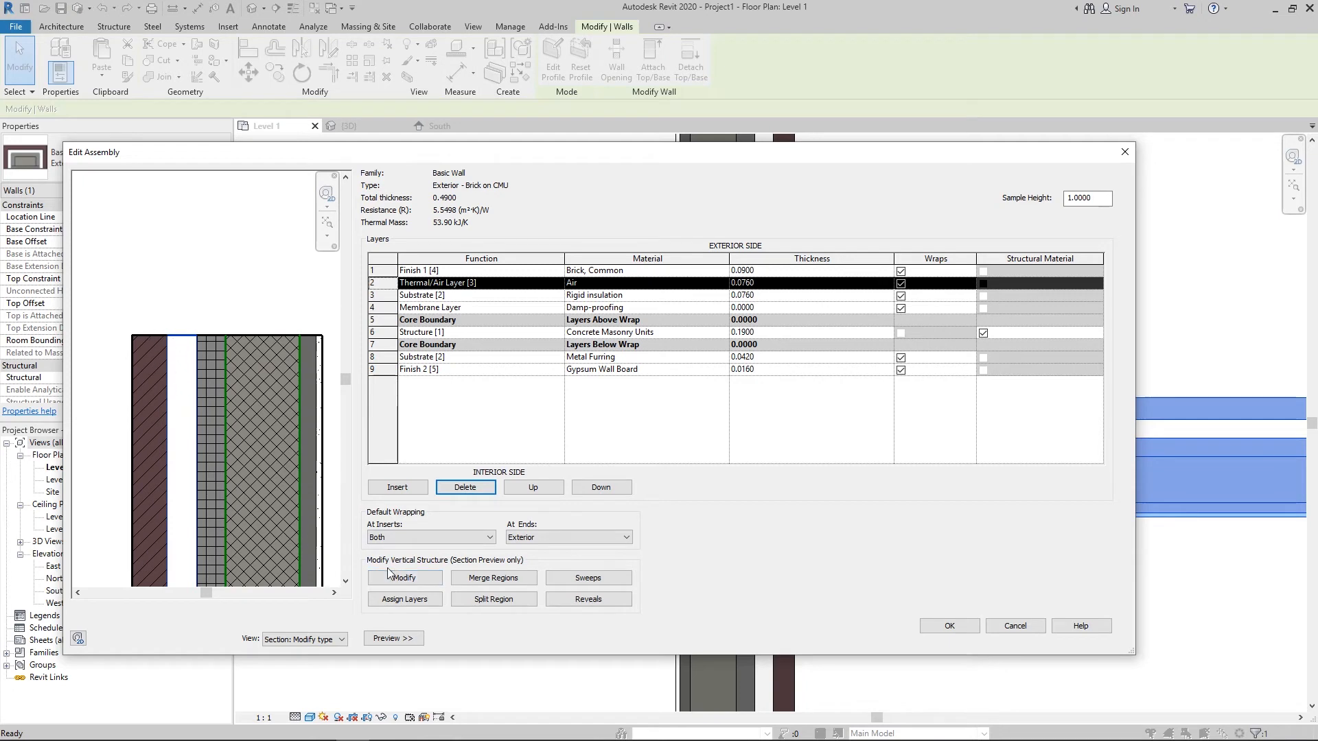
{"action": "left_click", "coordinate": [412, 580]}
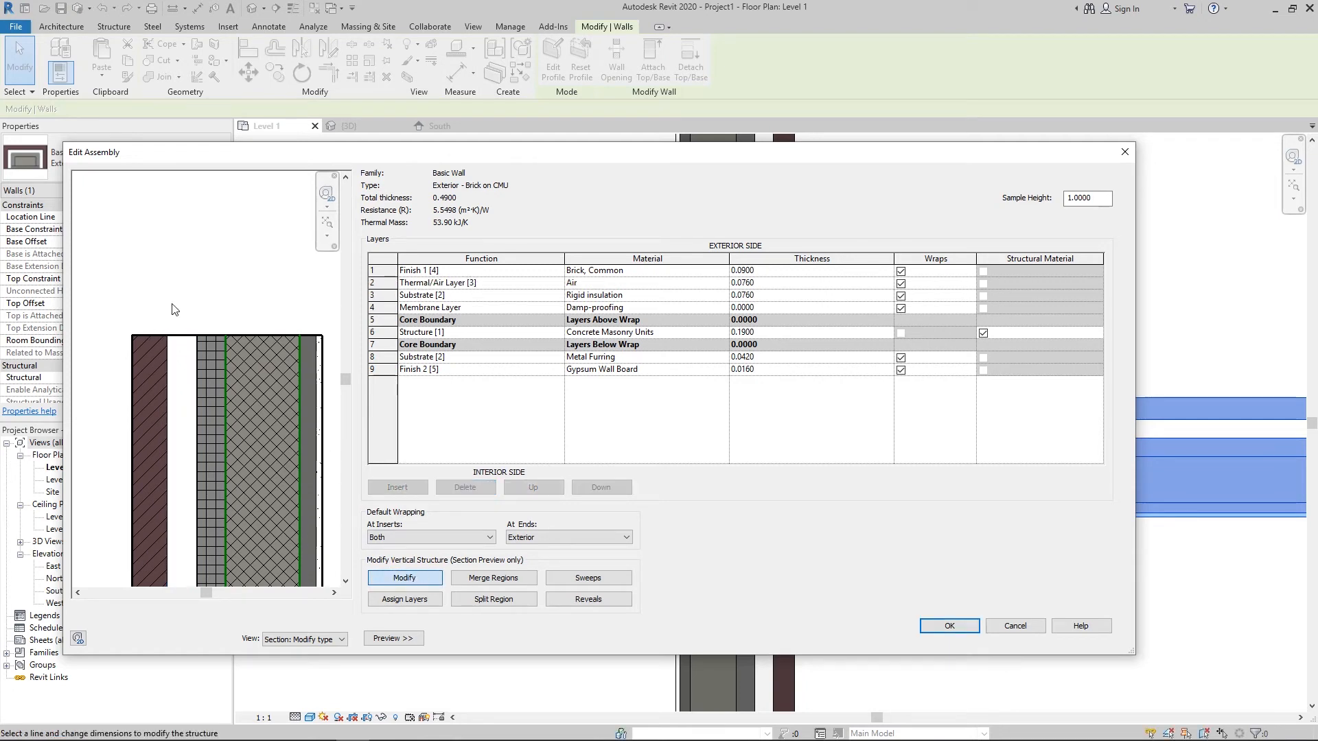
{"action": "scroll", "coordinate": [150, 340], "scroll_direction": "up", "scroll_amount": 2}
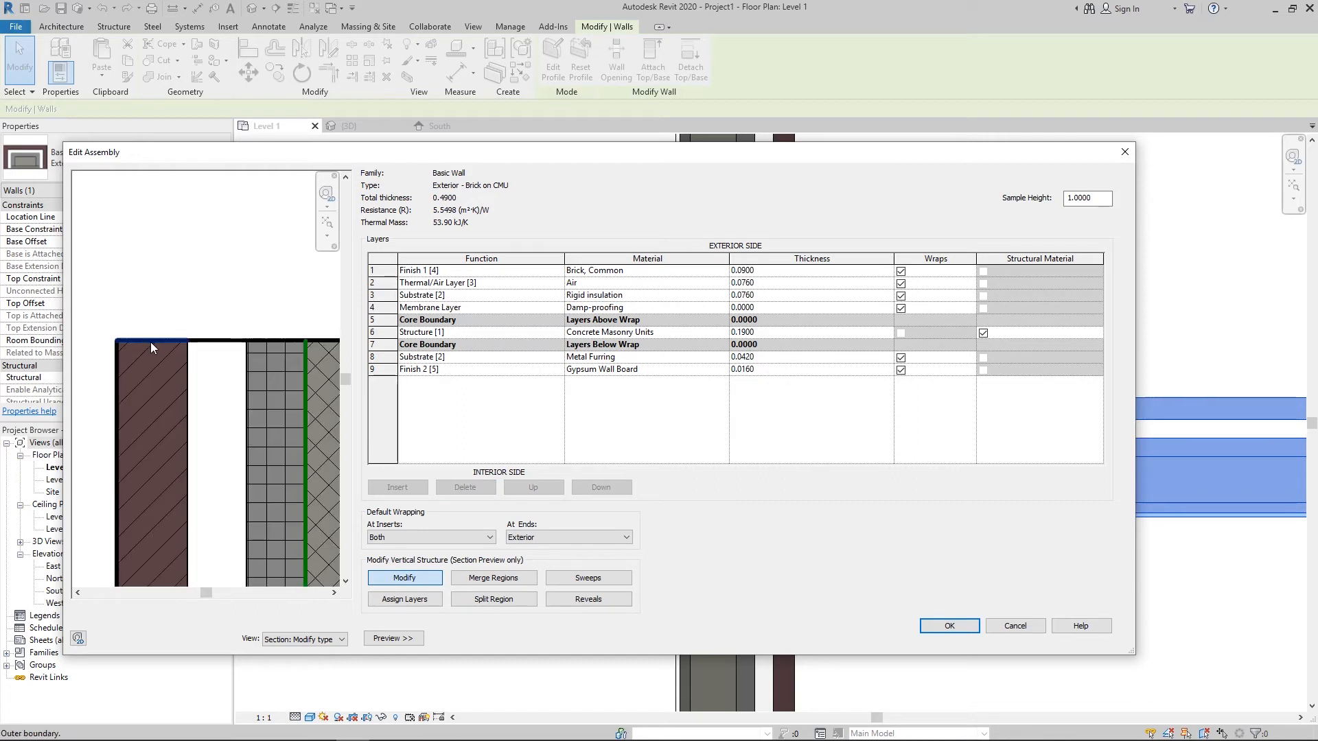
{"action": "left_click", "coordinate": [150, 340]}
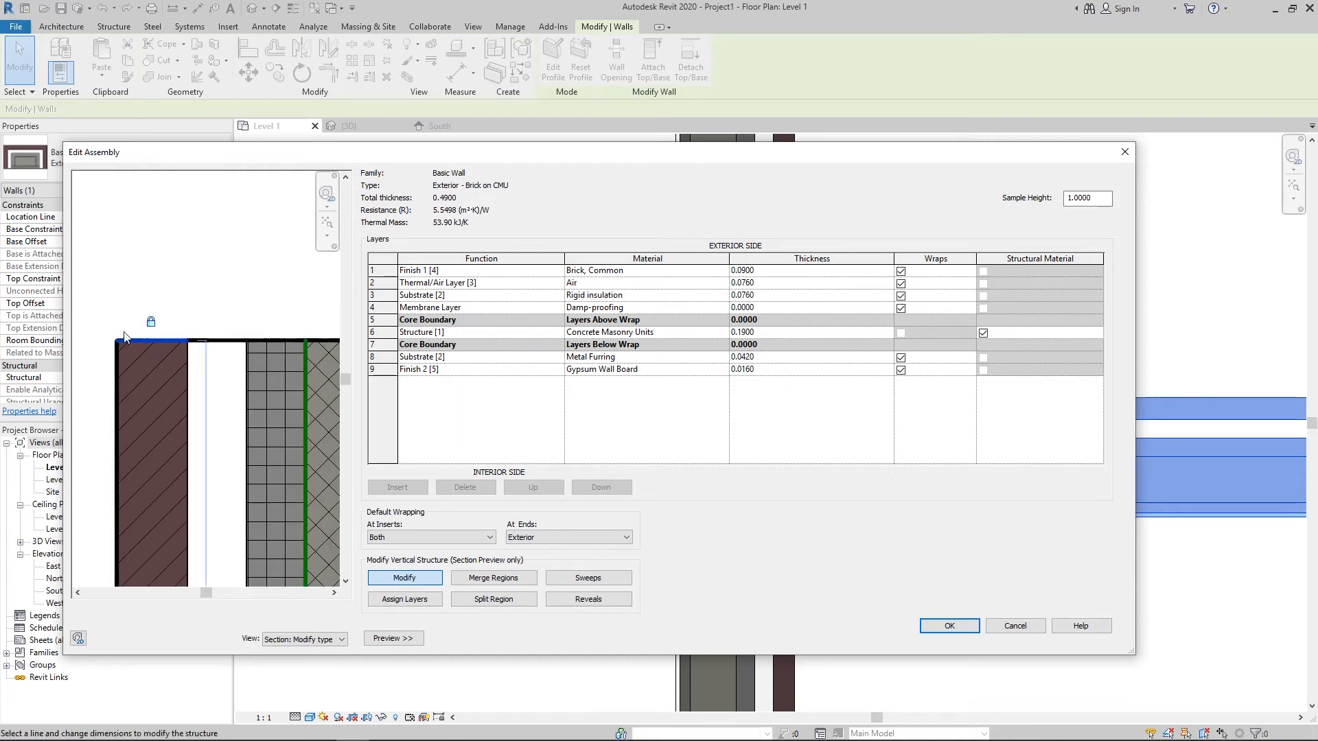
{"action": "scroll", "coordinate": [142, 346], "scroll_direction": "down", "scroll_amount": 2}
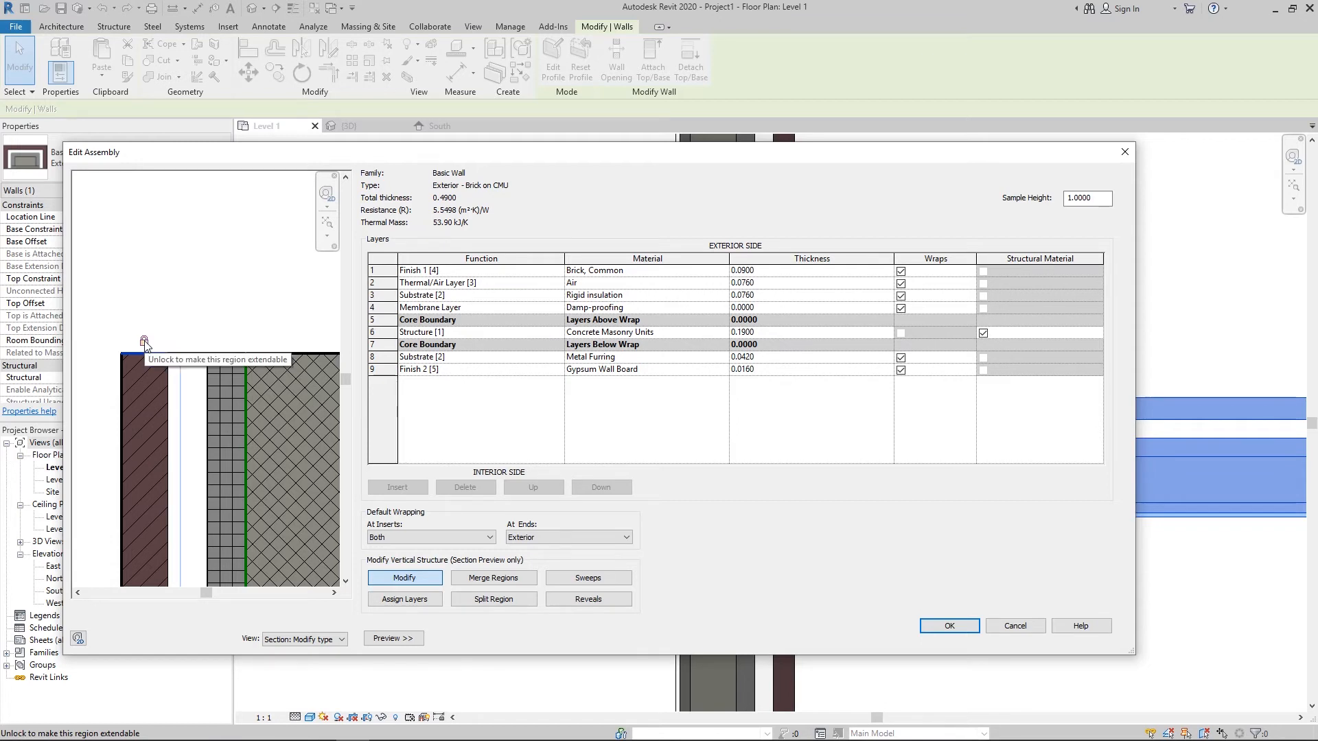
{"action": "left_click", "coordinate": [144, 342]}
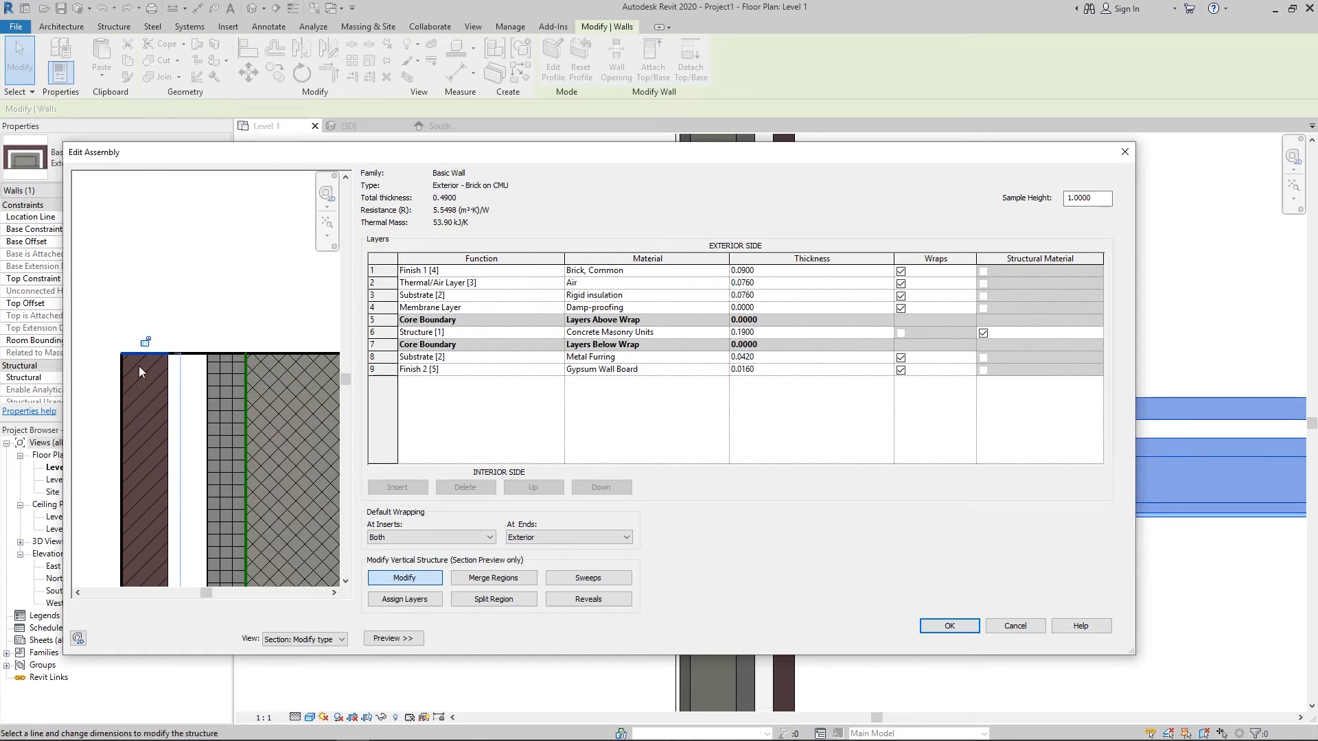
- Raise the brick layer's top edge in the section preview to a sample height of about 1.315
{"action": "scroll", "coordinate": [146, 347], "scroll_direction": "down", "scroll_amount": 3}
{"action": "scroll", "coordinate": [106, 342], "scroll_direction": "up", "scroll_amount": 5}
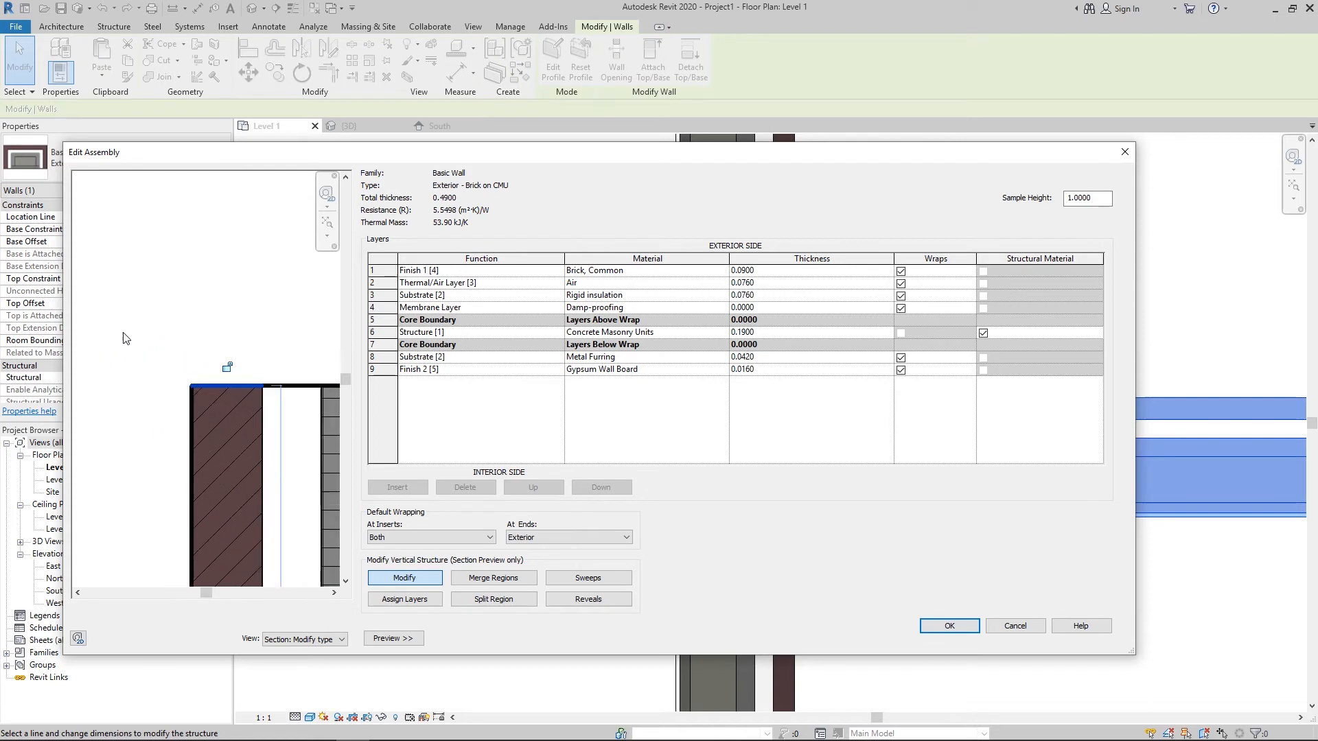
{"action": "scroll", "coordinate": [86, 353], "scroll_direction": "up", "scroll_amount": 2}
{"action": "scroll", "coordinate": [227, 368], "scroll_direction": "down", "scroll_amount": 2}
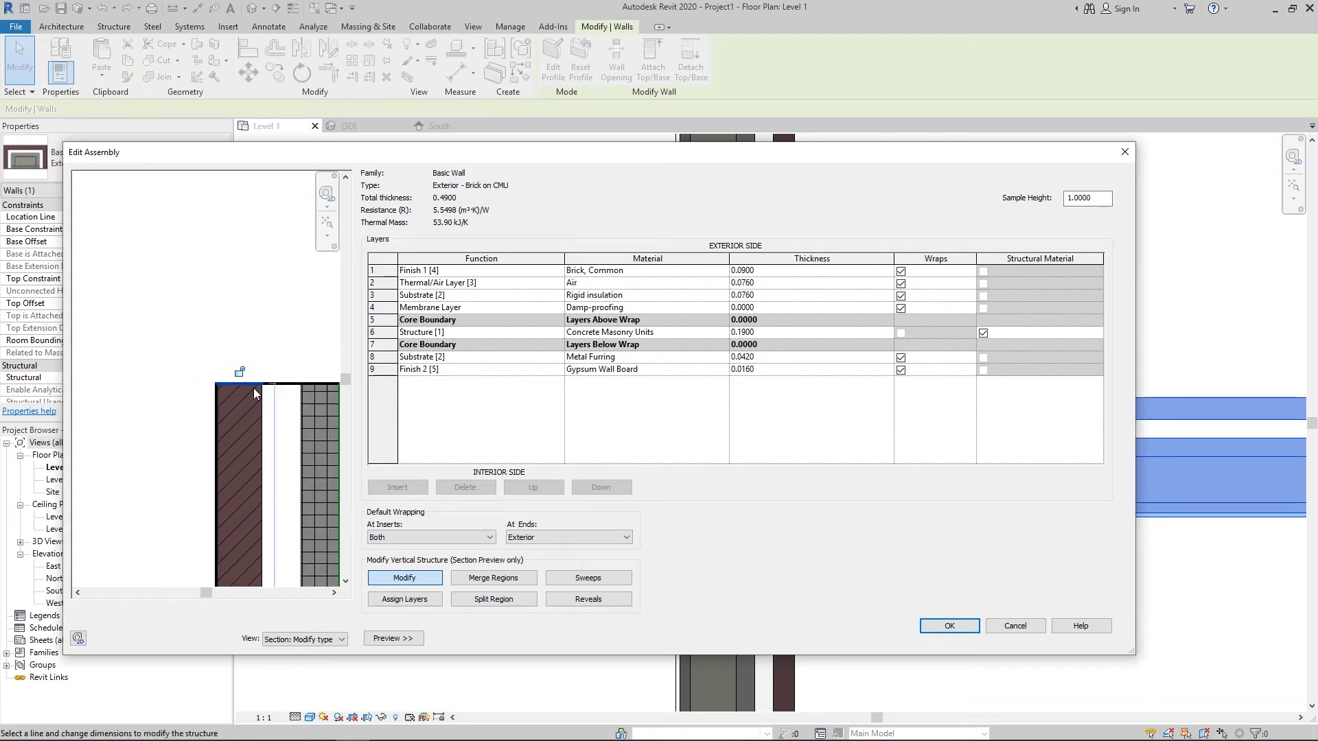
{"action": "scroll", "coordinate": [193, 380], "scroll_direction": "down", "scroll_amount": 2}
{"action": "scroll", "coordinate": [287, 380], "scroll_direction": "up", "scroll_amount": 2}
{"action": "scroll", "coordinate": [251, 377], "scroll_direction": "down", "scroll_amount": 3}
{"action": "scroll", "coordinate": [177, 355], "scroll_direction": "down", "scroll_amount": 2}
{"action": "scroll", "coordinate": [254, 354], "scroll_direction": "up", "scroll_amount": 3}
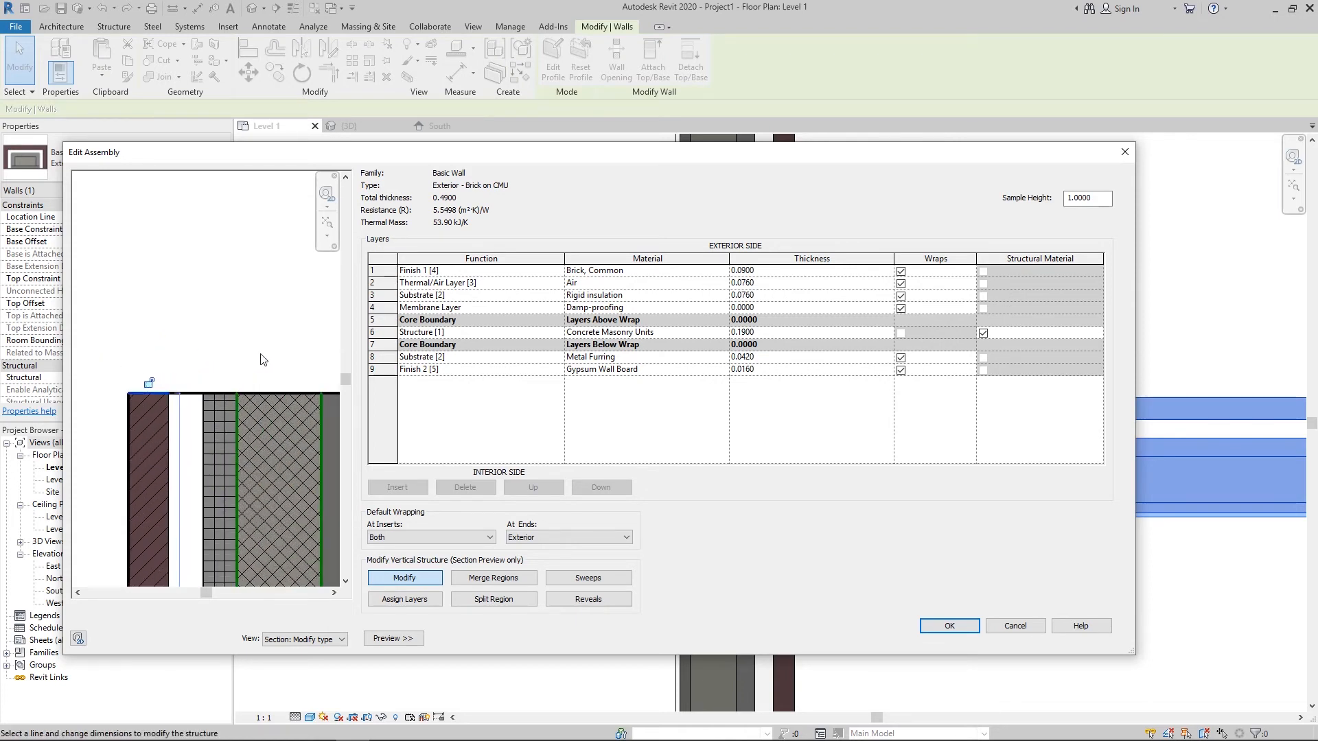
{"action": "scroll", "coordinate": [260, 360], "scroll_direction": "up", "scroll_amount": 1}
{"action": "left_click_drag", "start_coordinate": [146, 397], "coordinate": [177, 239]}
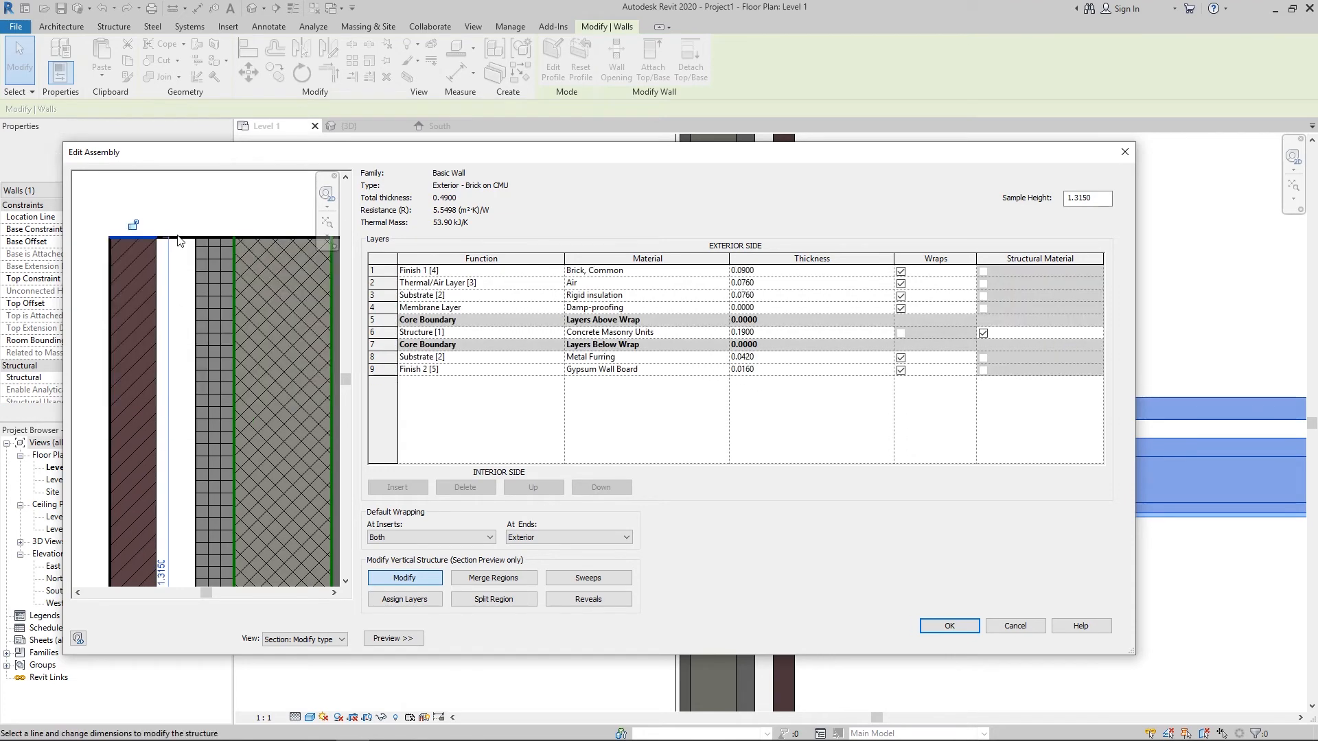
- Lower the air layer's top edge to a sample height of about 1.075, and raise the brick layer's top edge to about 1.2
{"action": "left_click", "coordinate": [150, 239]}
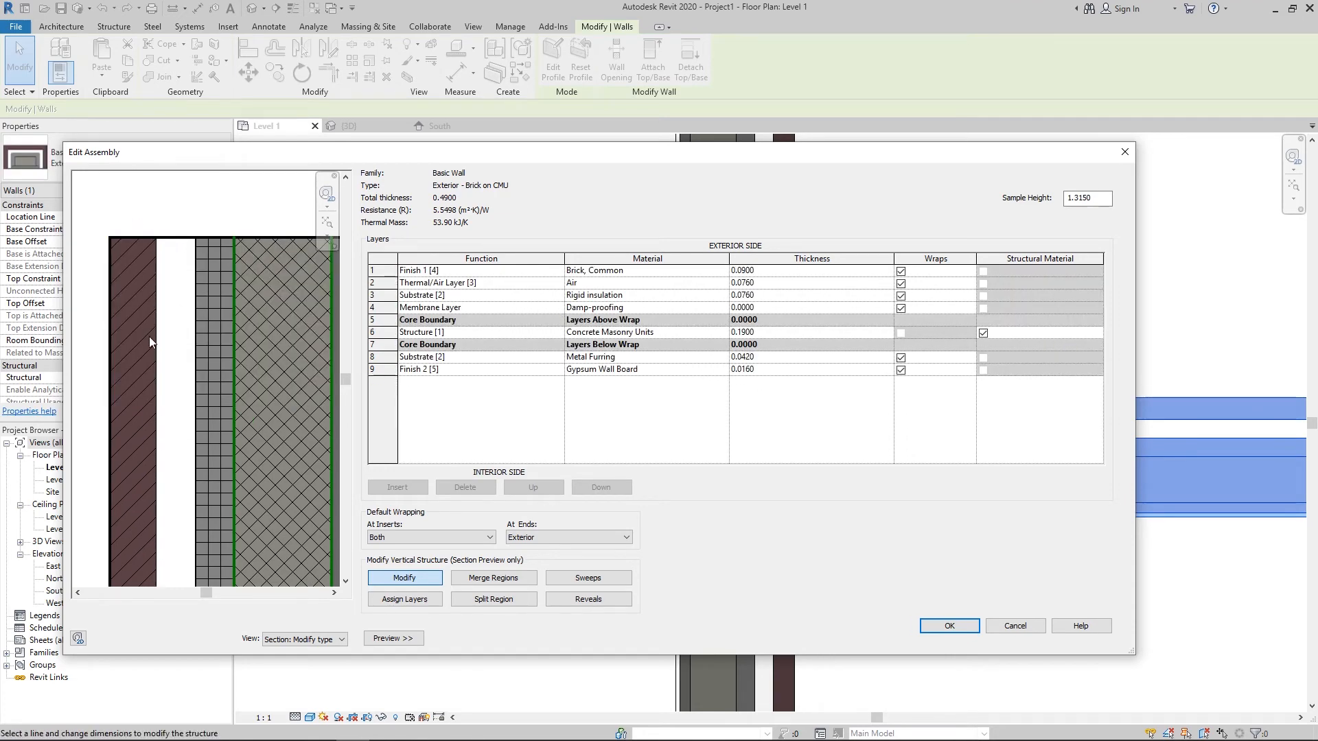
{"action": "left_click_drag", "start_coordinate": [189, 239], "coordinate": [182, 360]}
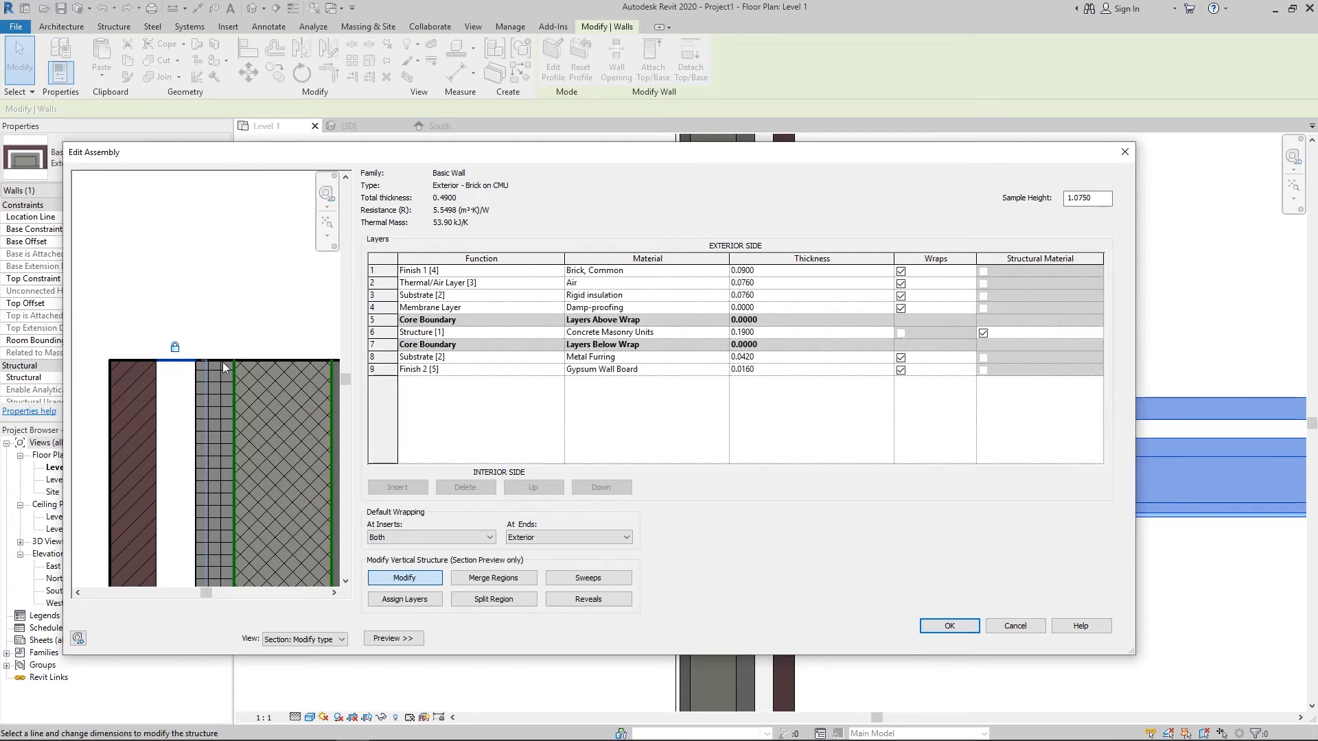
{"action": "left_click", "coordinate": [134, 360]}
{"action": "left_click_drag", "start_coordinate": [137, 332], "coordinate": [137, 297]}
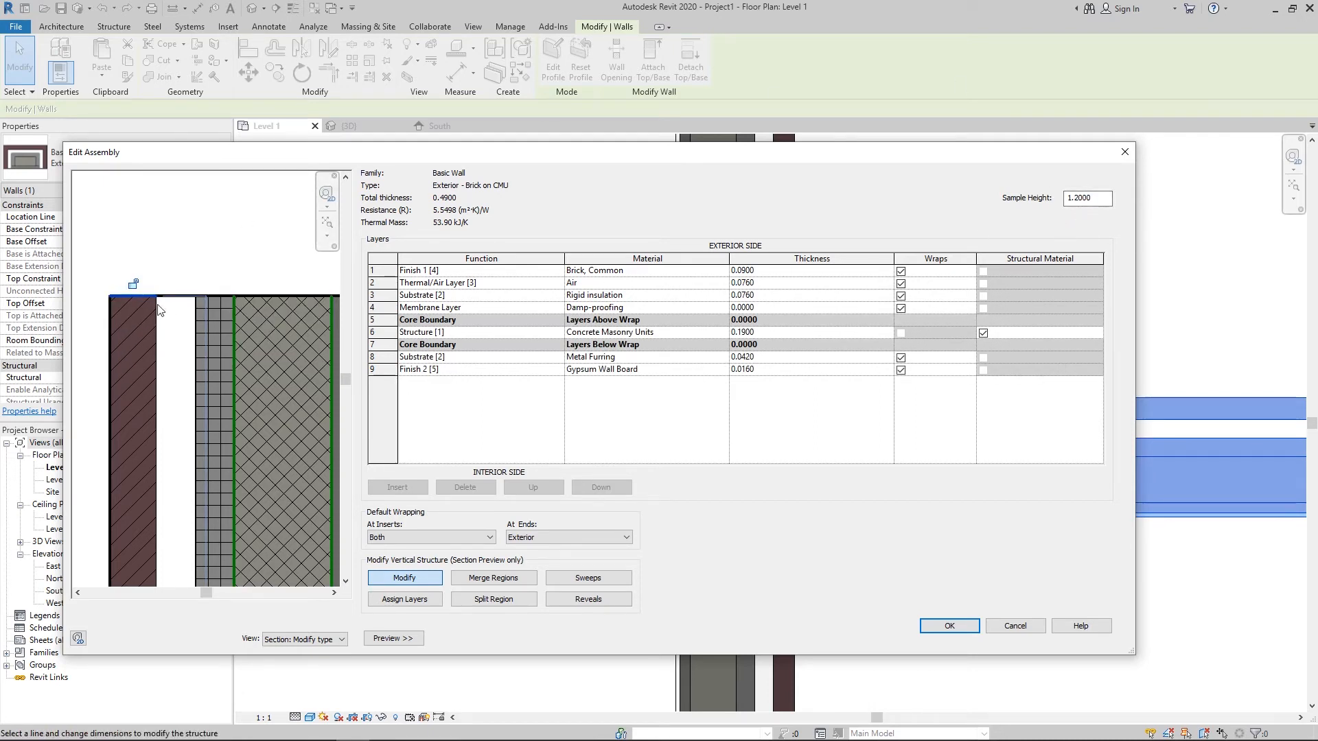
- Lower the brick layer's top edge to a sample height of about 1.11, and accept the assembly and type properties
{"action": "left_click_drag", "start_coordinate": [143, 297], "coordinate": [142, 342]}
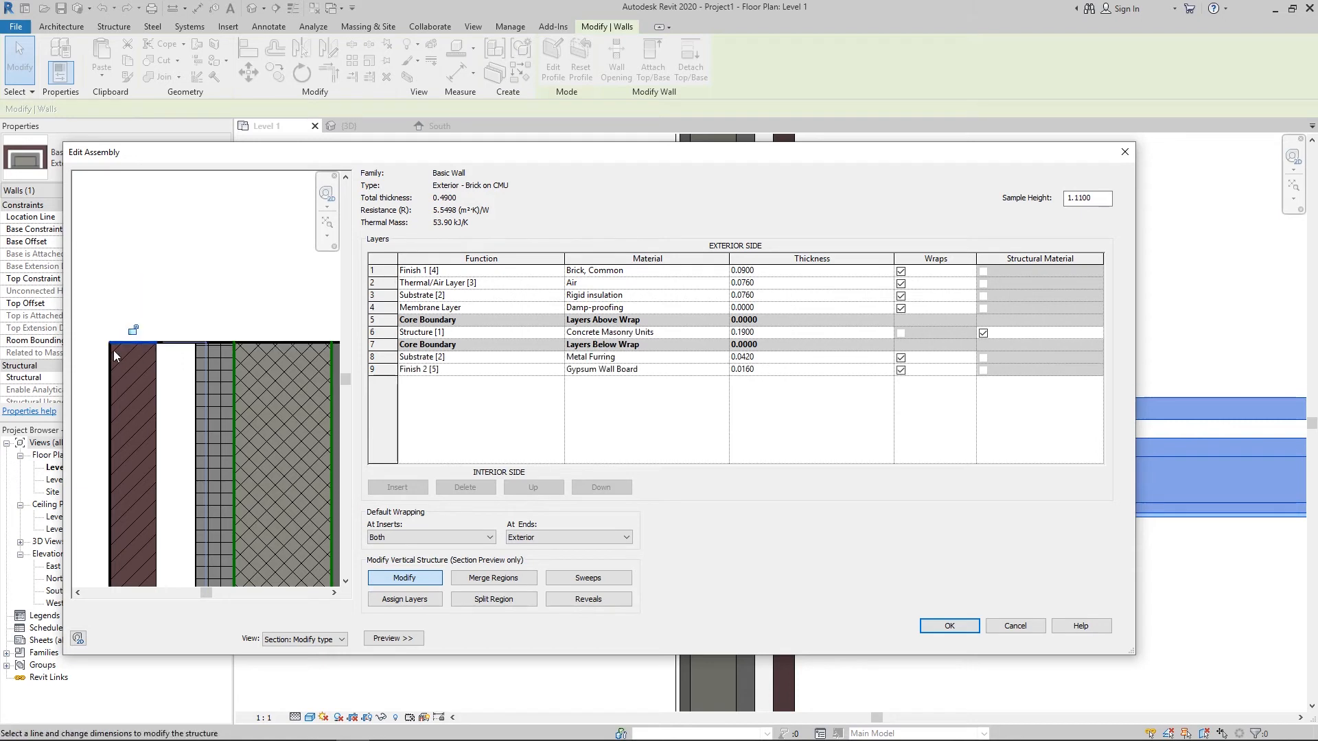
{"action": "left_click", "coordinate": [142, 343]}
{"action": "left_click", "coordinate": [949, 625]}
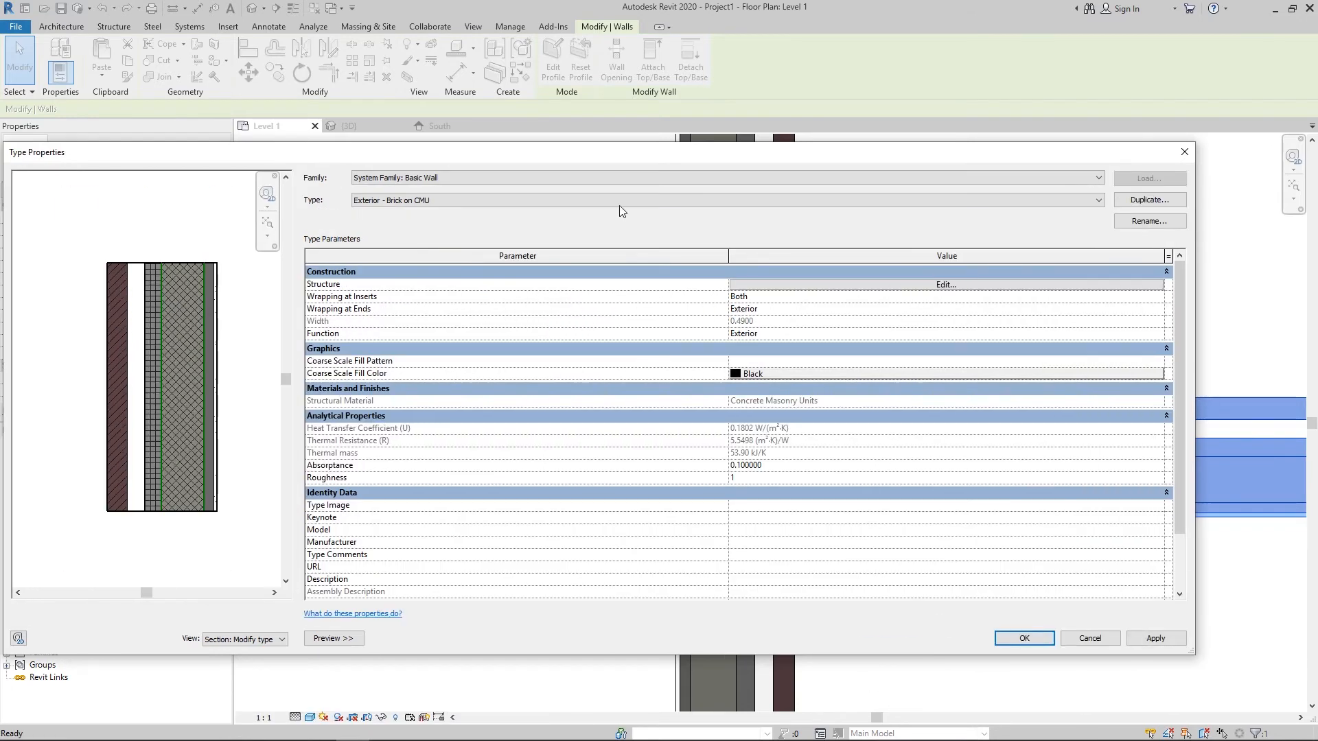
{"action": "left_click", "coordinate": [1024, 639]}
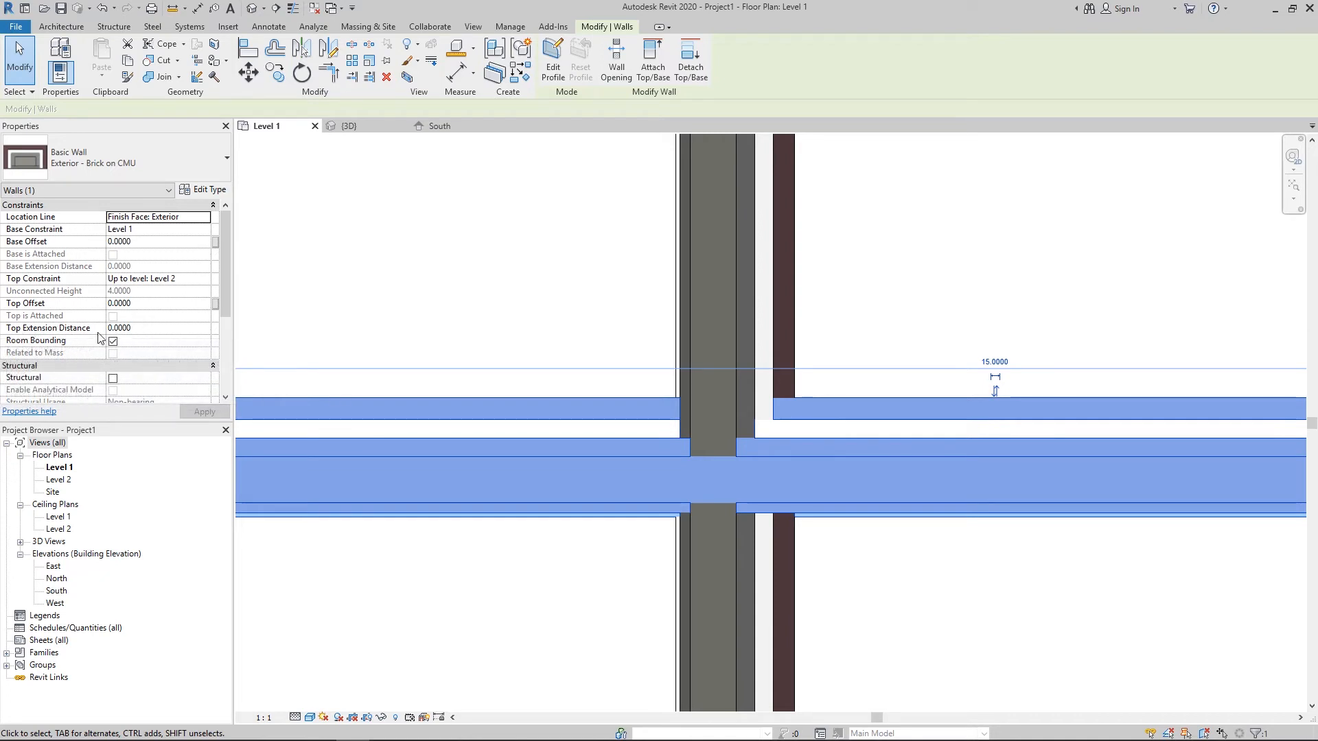
- Set the selected wall's top extension distance to 1, and view the extended brick layer in the 3D view
{"action": "left_click", "coordinate": [170, 329]}
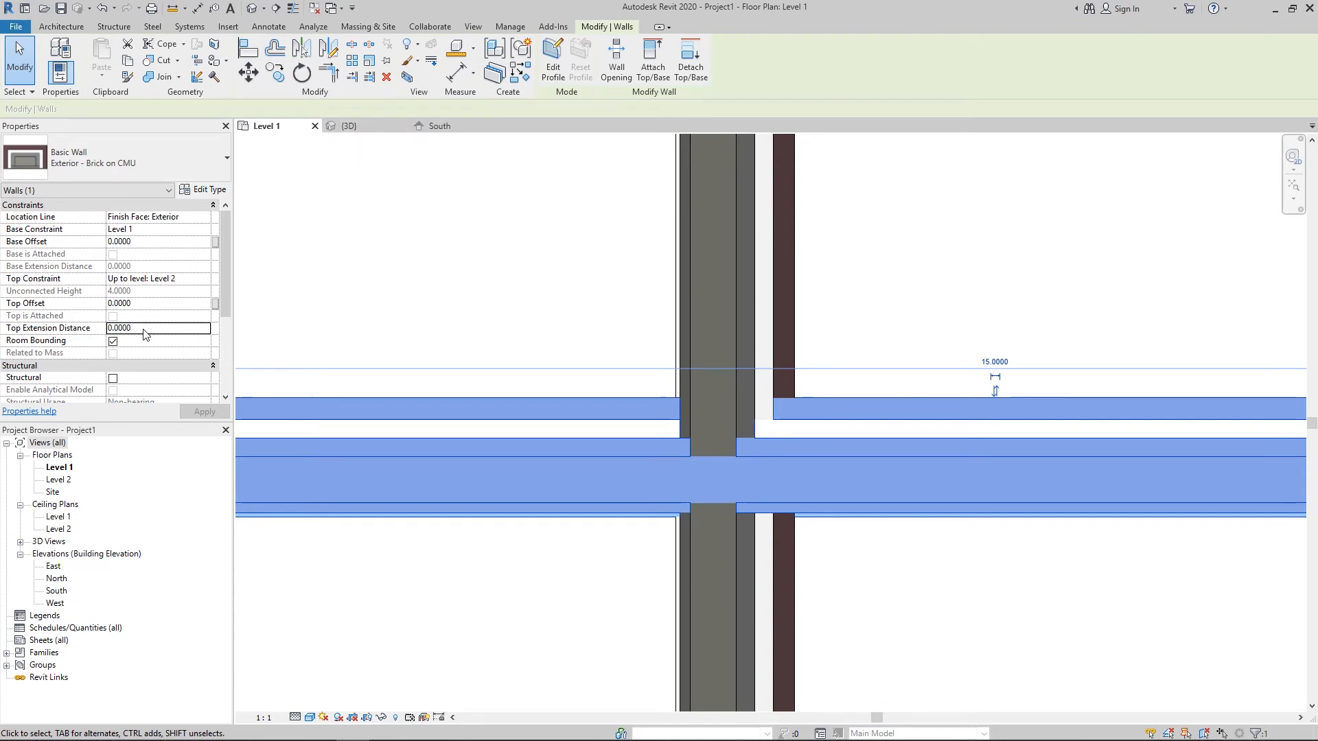
{"action": "left_click", "coordinate": [144, 330]}
{"action": "type", "text": "1"}
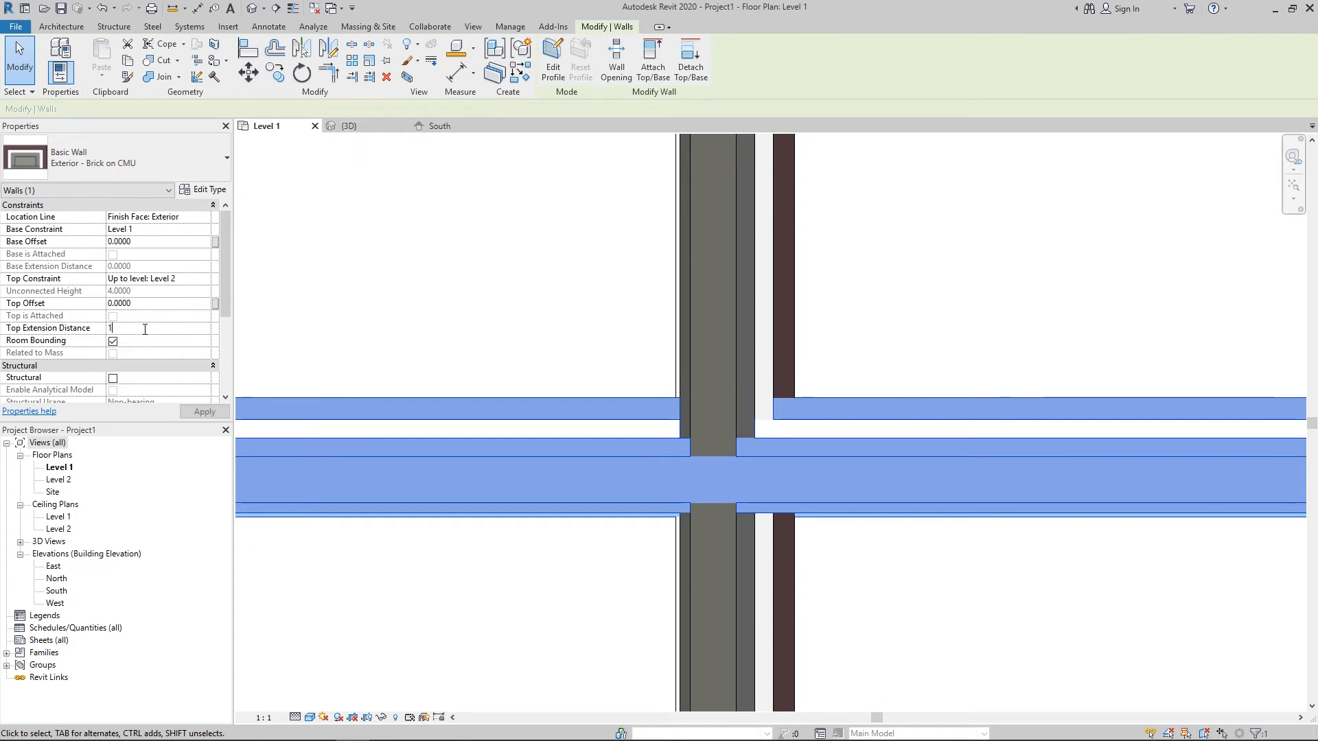
{"action": "left_click", "coordinate": [341, 128]}
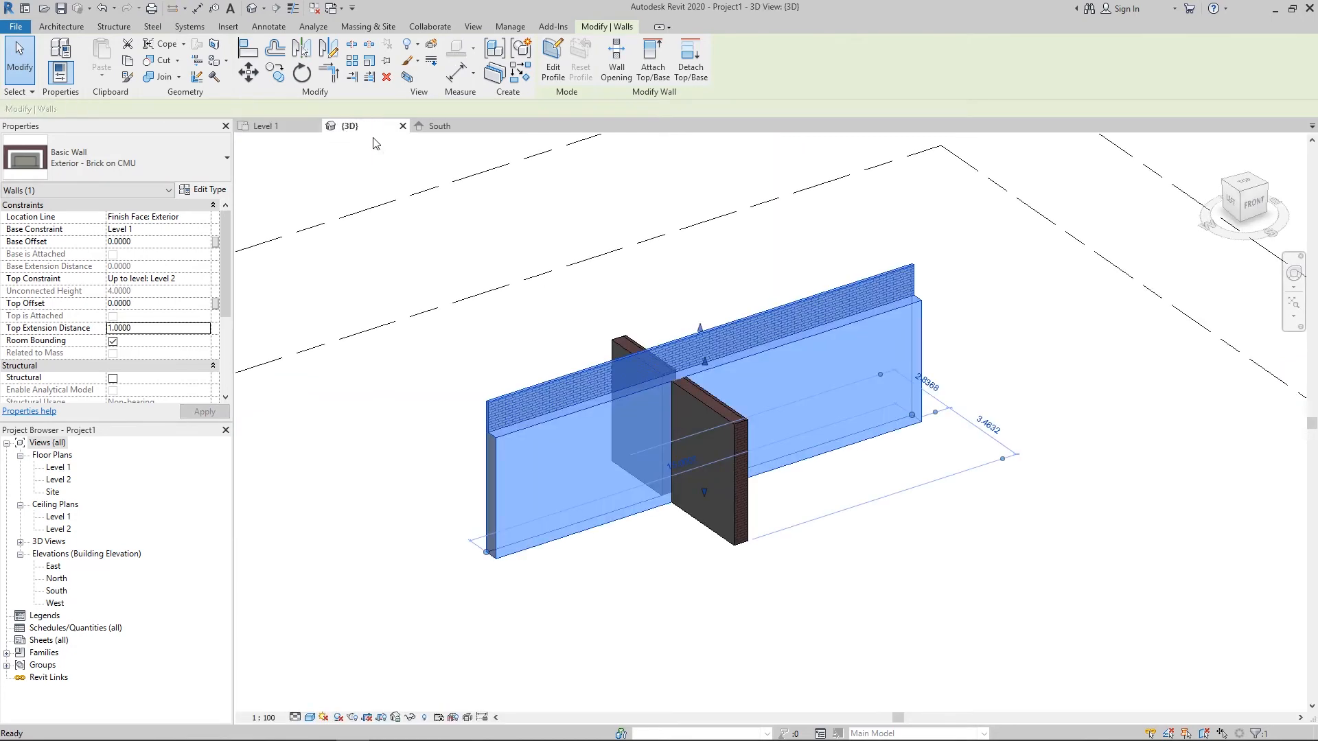
{"action": "middle_click_drag", "start_coordinate": [362, 347], "coordinate": [542, 398], "text": "shift"}
{"action": "left_click", "coordinate": [542, 398]}
{"action": "scroll", "coordinate": [715, 368], "scroll_direction": "up", "scroll_amount": 6}
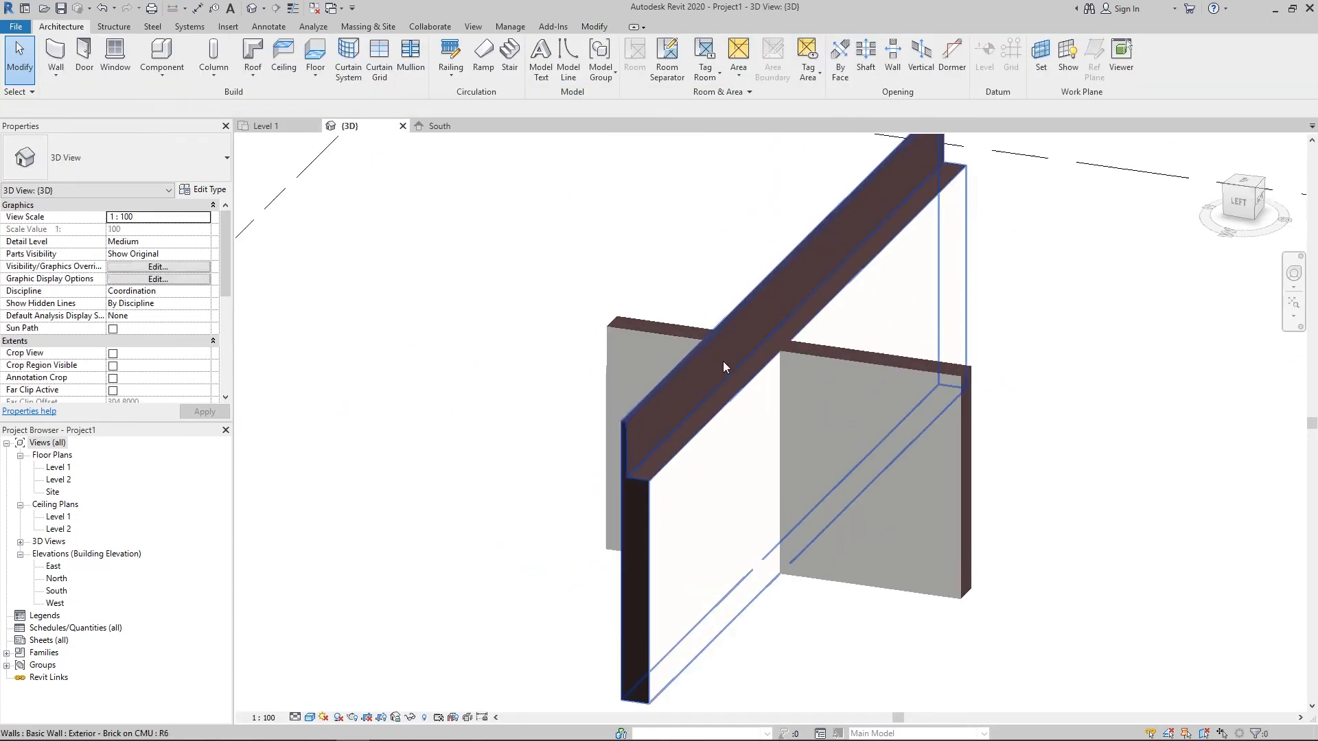
{"action": "middle_click_drag", "start_coordinate": [640, 335], "coordinate": [677, 321], "text": "shift"}
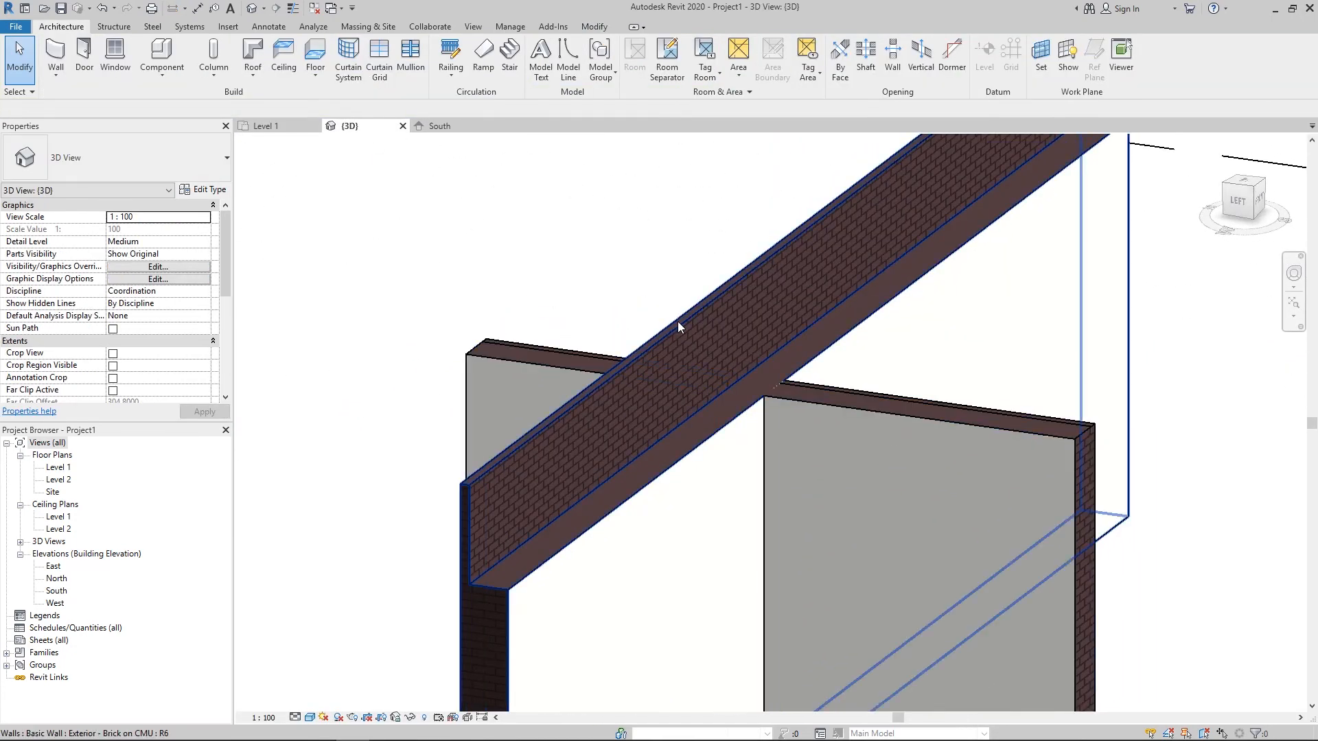
- Raise the extendable brick layer's top in the 3D view to a top extension distance of about 1.476
{"action": "left_click", "coordinate": [677, 321]}
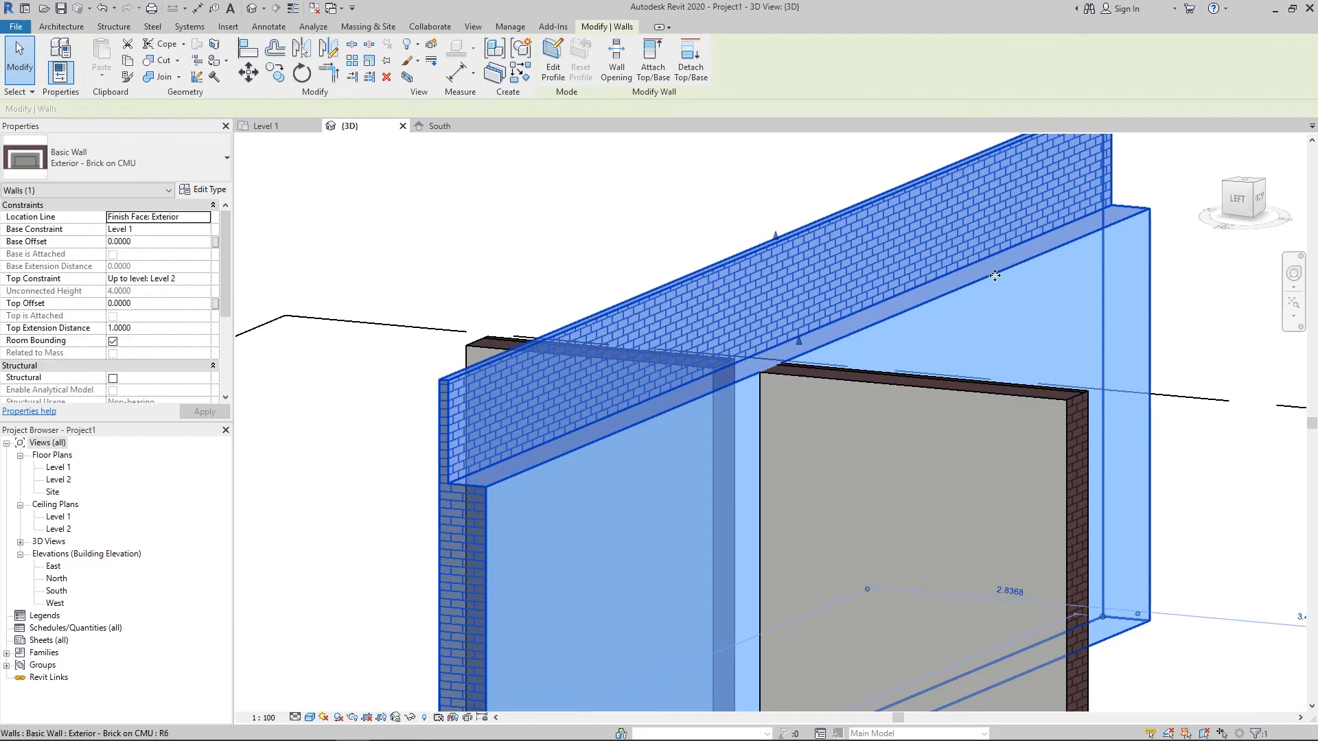
{"action": "left_click", "coordinate": [1227, 289]}
{"action": "middle_click_drag", "start_coordinate": [810, 295], "coordinate": [766, 307], "text": "shift"}
{"action": "left_click", "coordinate": [786, 322]}
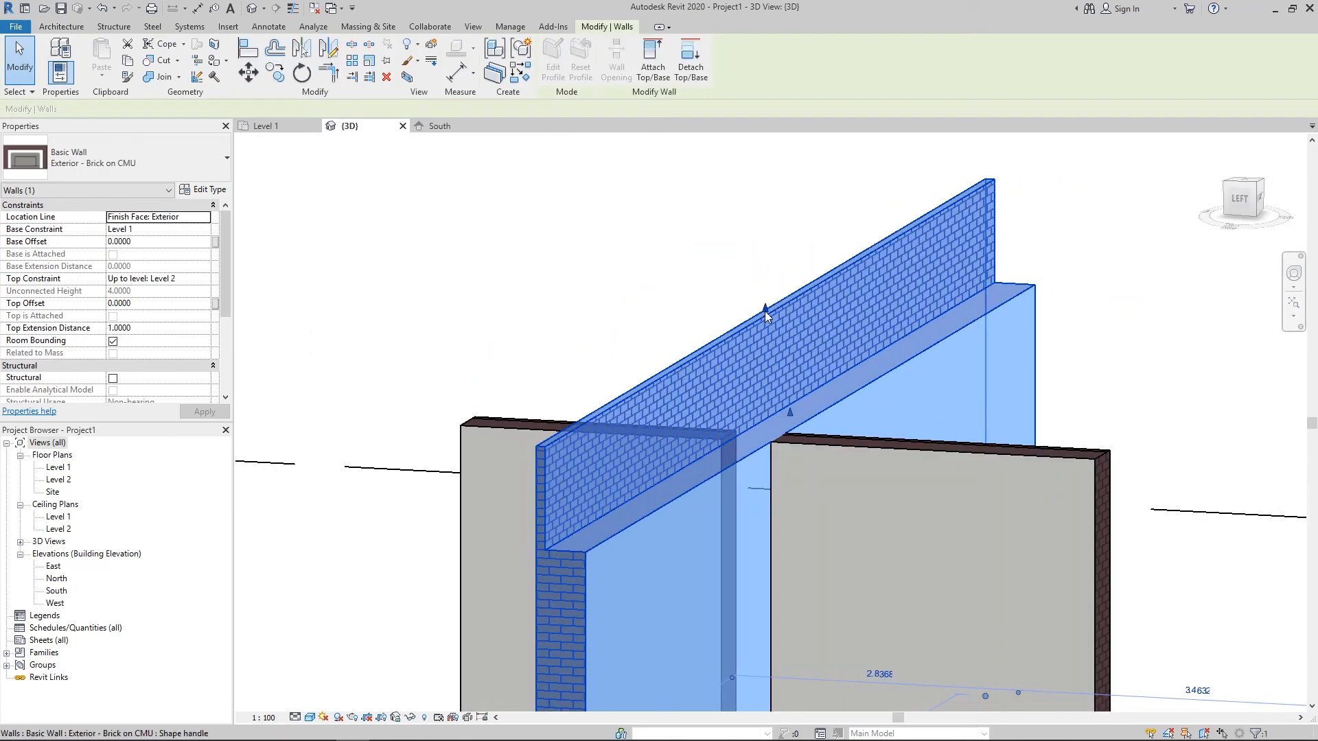
{"action": "left_click_drag", "start_coordinate": [767, 309], "coordinate": [765, 262]}
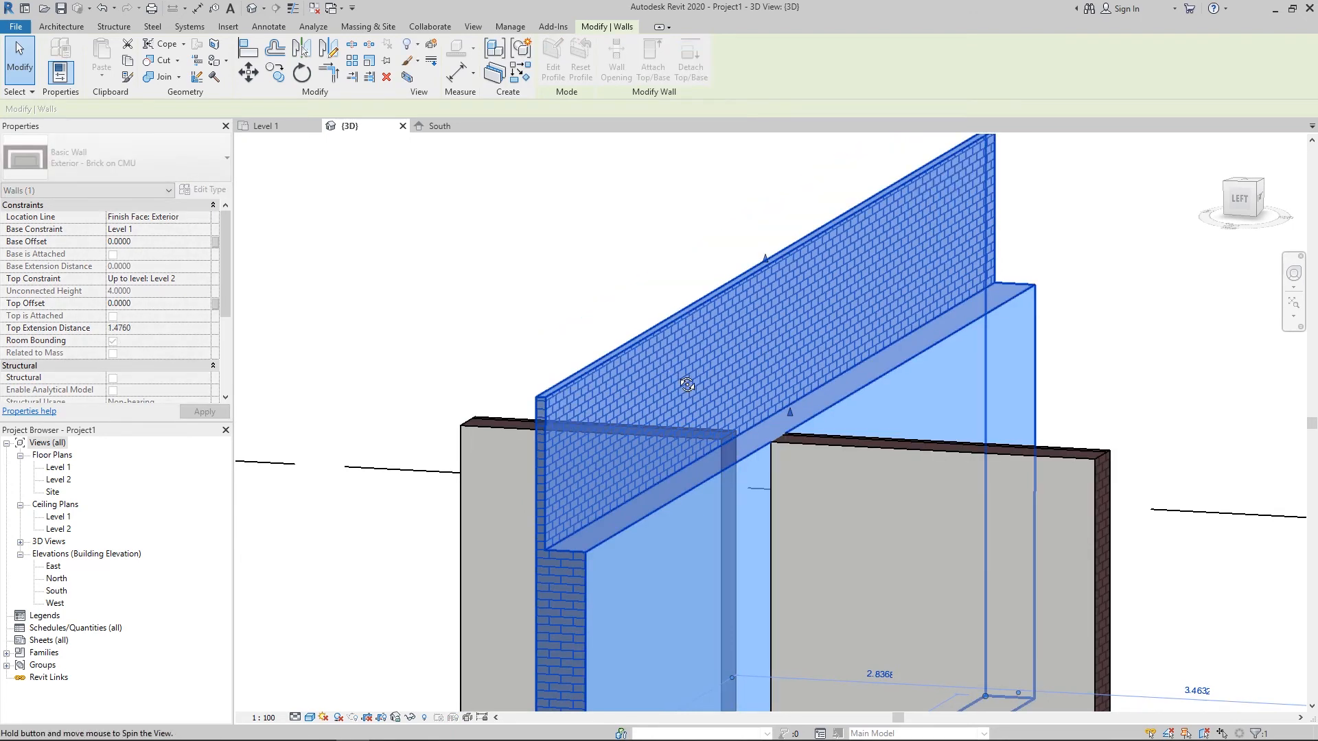
{"action": "middle_click_drag", "start_coordinate": [685, 382], "coordinate": [625, 398], "text": "shift"}
{"action": "key", "text": "Escape"}
{"action": "scroll", "coordinate": [644, 455], "scroll_direction": "up", "scroll_amount": 3}
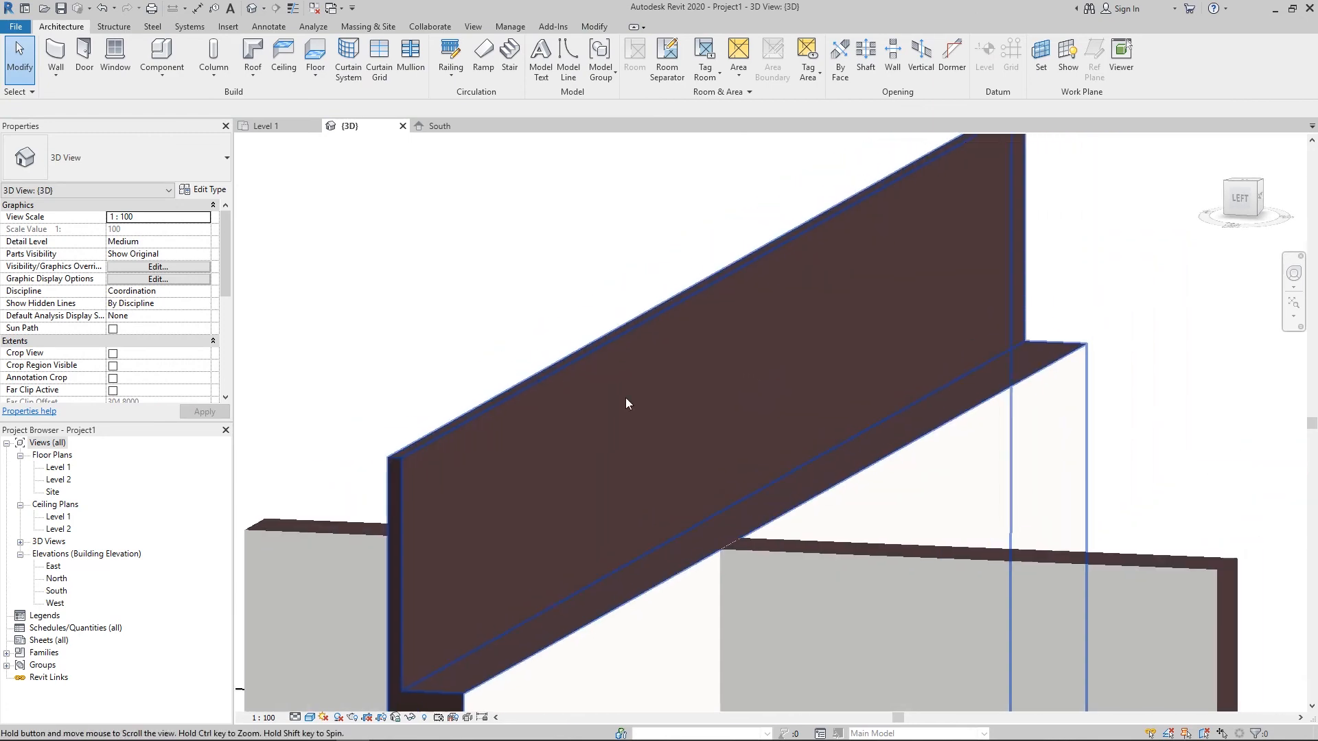
- Open the layer structure of the Exterior - Brick on CMU wall type for editing
{"action": "left_click", "coordinate": [569, 368]}
{"action": "left_click", "coordinate": [214, 191]}
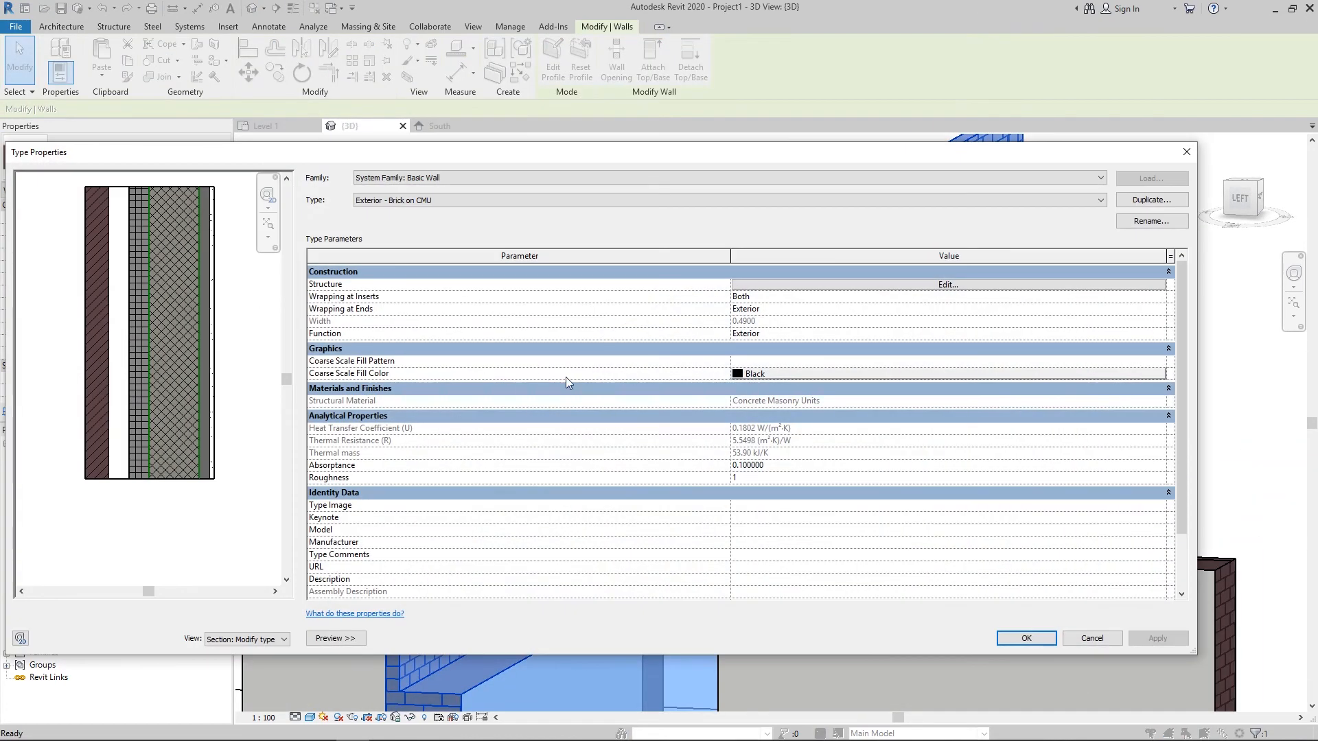
{"action": "left_click", "coordinate": [813, 282]}
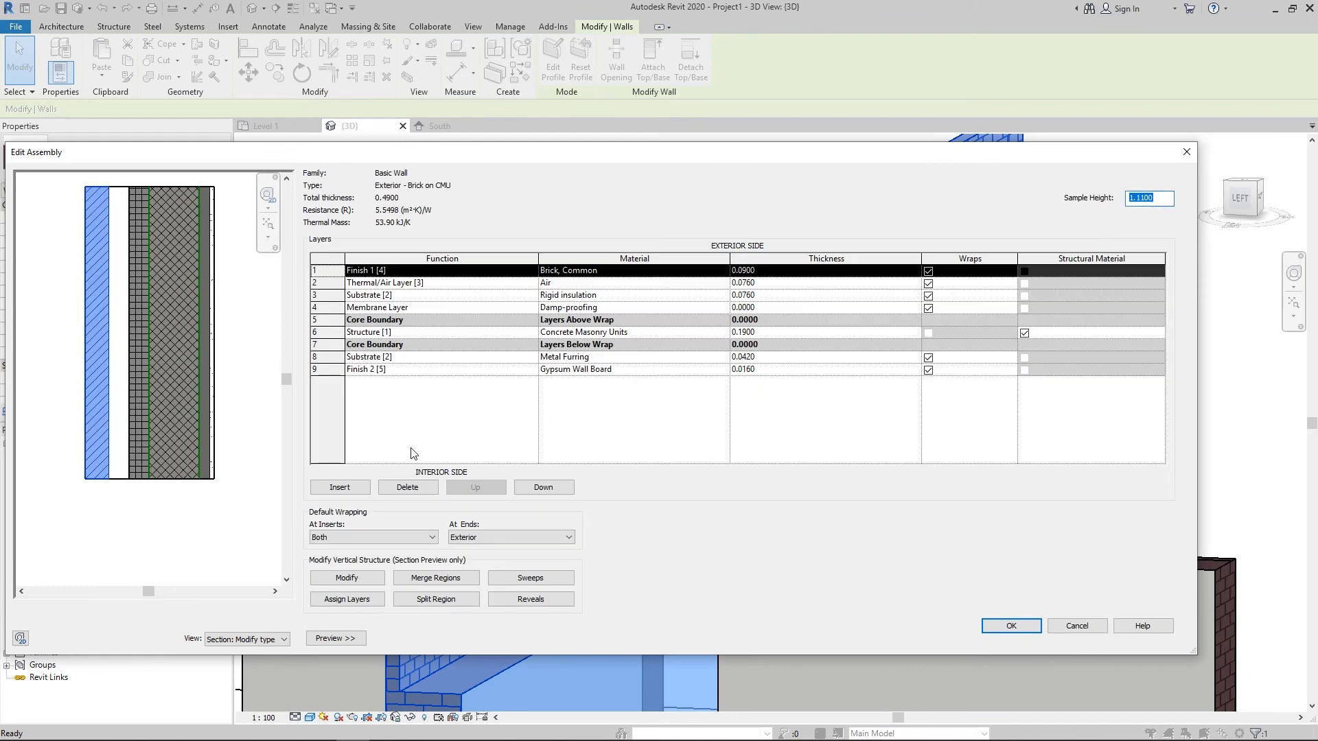
- Examine the wall's layers from base to top in the section preview
{"action": "scroll", "coordinate": [127, 476], "scroll_direction": "down", "scroll_amount": 2}
{"action": "middle_click_drag", "start_coordinate": [127, 440], "coordinate": [90, 386]}
{"action": "scroll", "coordinate": [88, 327], "scroll_direction": "up", "scroll_amount": 2}
{"action": "scroll", "coordinate": [209, 419], "scroll_direction": "up", "scroll_amount": 2}
{"action": "scroll", "coordinate": [163, 408], "scroll_direction": "down", "scroll_amount": 2}
{"action": "scroll", "coordinate": [207, 381], "scroll_direction": "up", "scroll_amount": 3}
{"action": "scroll", "coordinate": [163, 397], "scroll_direction": "down", "scroll_amount": 1}
{"action": "scroll", "coordinate": [175, 383], "scroll_direction": "up", "scroll_amount": 2}
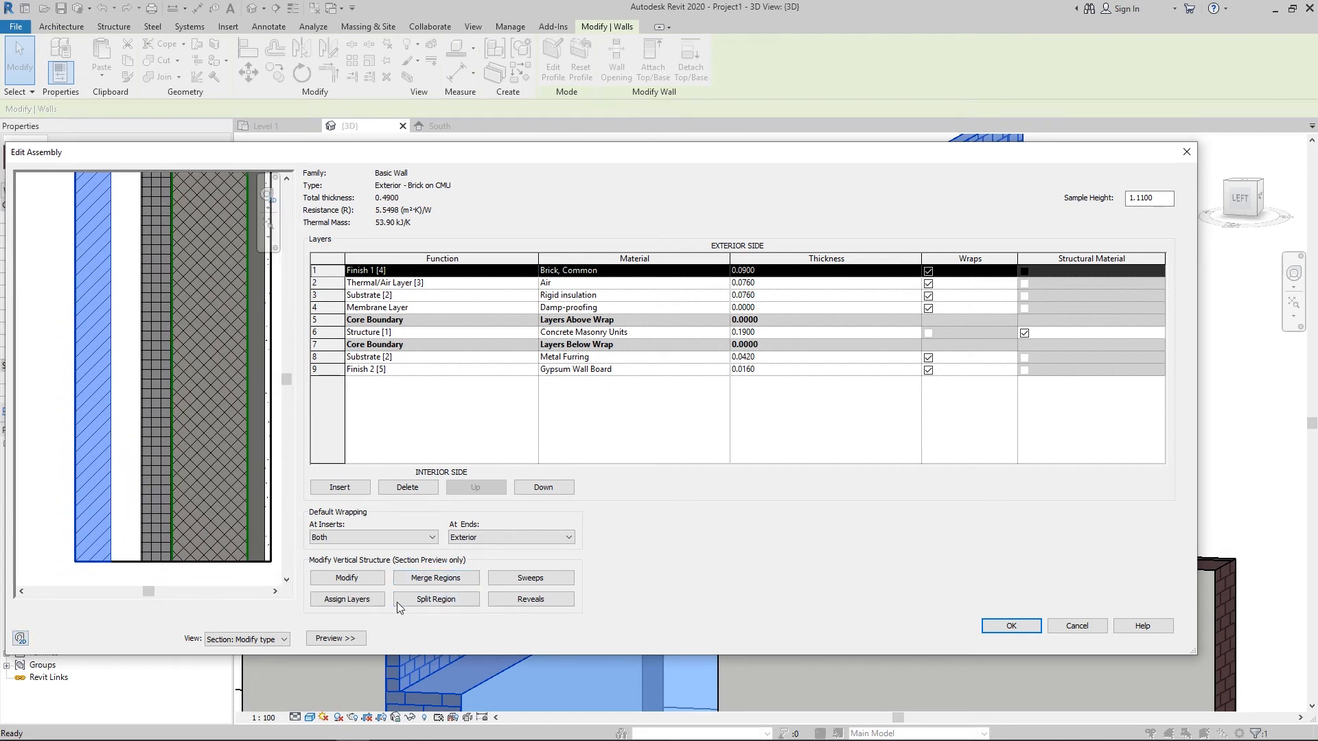
{"action": "middle_click_drag", "start_coordinate": [124, 419], "coordinate": [129, 421]}
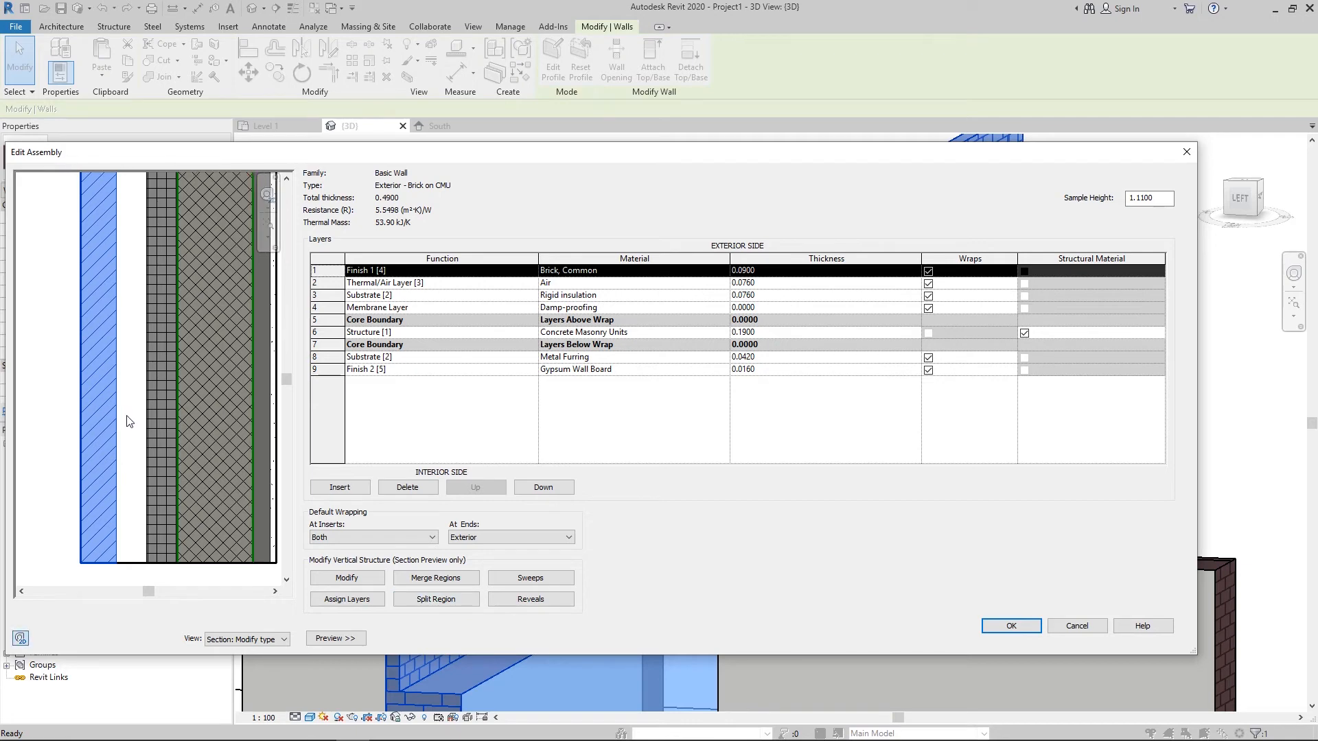
{"action": "scroll", "coordinate": [130, 425], "scroll_direction": "down", "scroll_amount": 3}
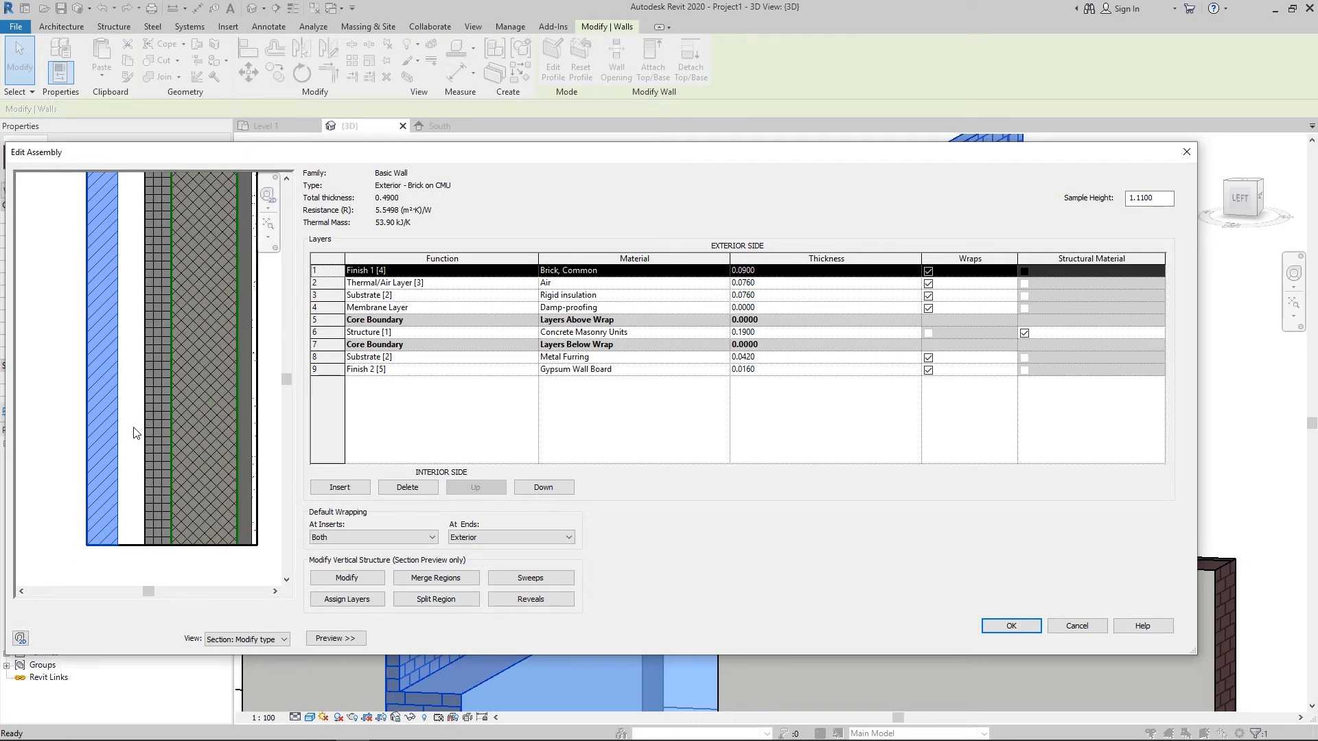
{"action": "scroll", "coordinate": [133, 427], "scroll_direction": "down", "scroll_amount": 3}
{"action": "middle_click_drag", "start_coordinate": [121, 326], "coordinate": [145, 369]}
{"action": "scroll", "coordinate": [145, 371], "scroll_direction": "up", "scroll_amount": 3}
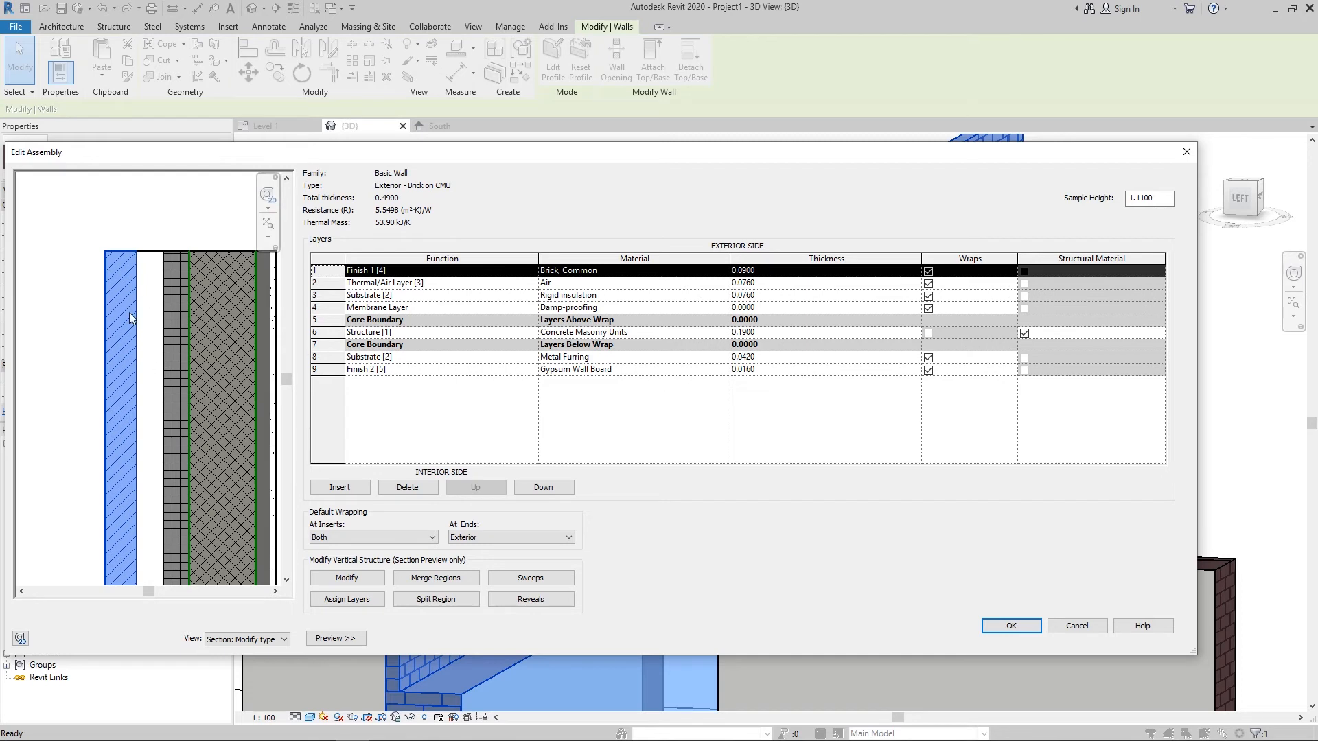
{"action": "scroll", "coordinate": [203, 365], "scroll_direction": "down", "scroll_amount": 2}
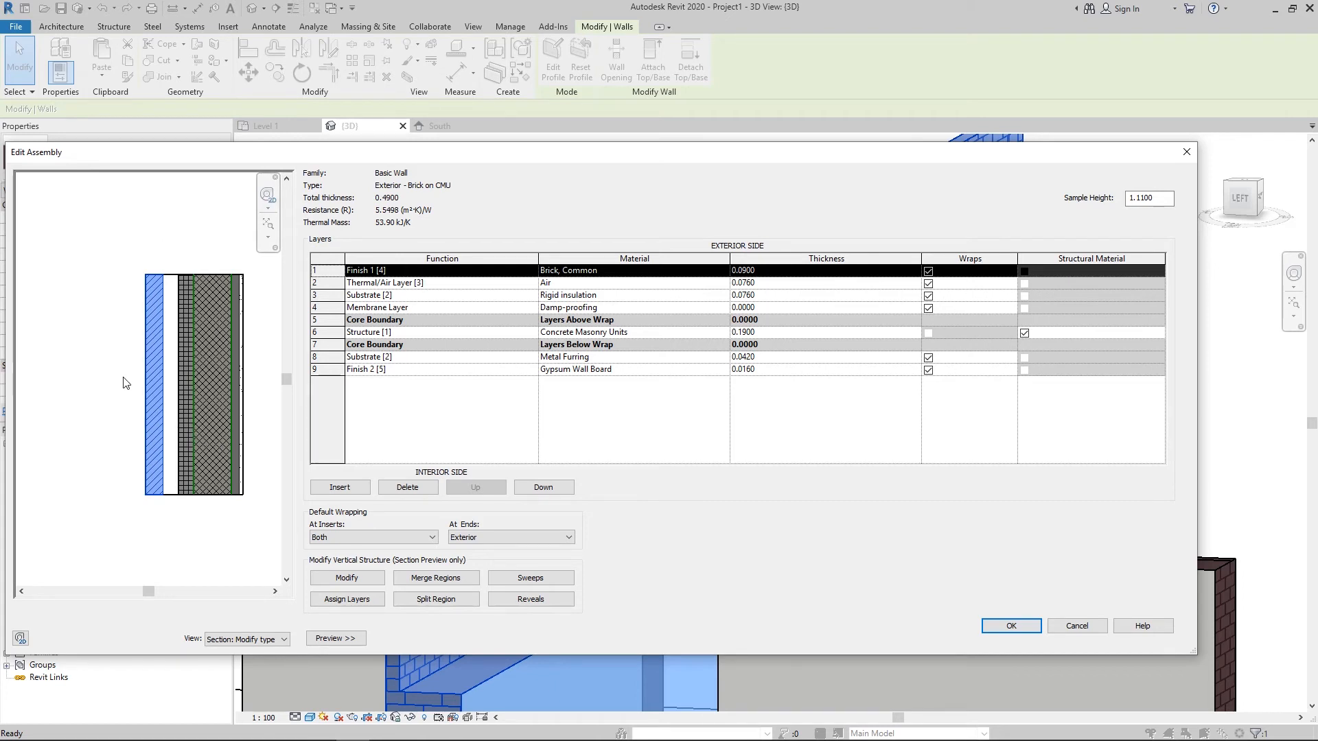
{"action": "scroll", "coordinate": [137, 376], "scroll_direction": "up", "scroll_amount": 2}
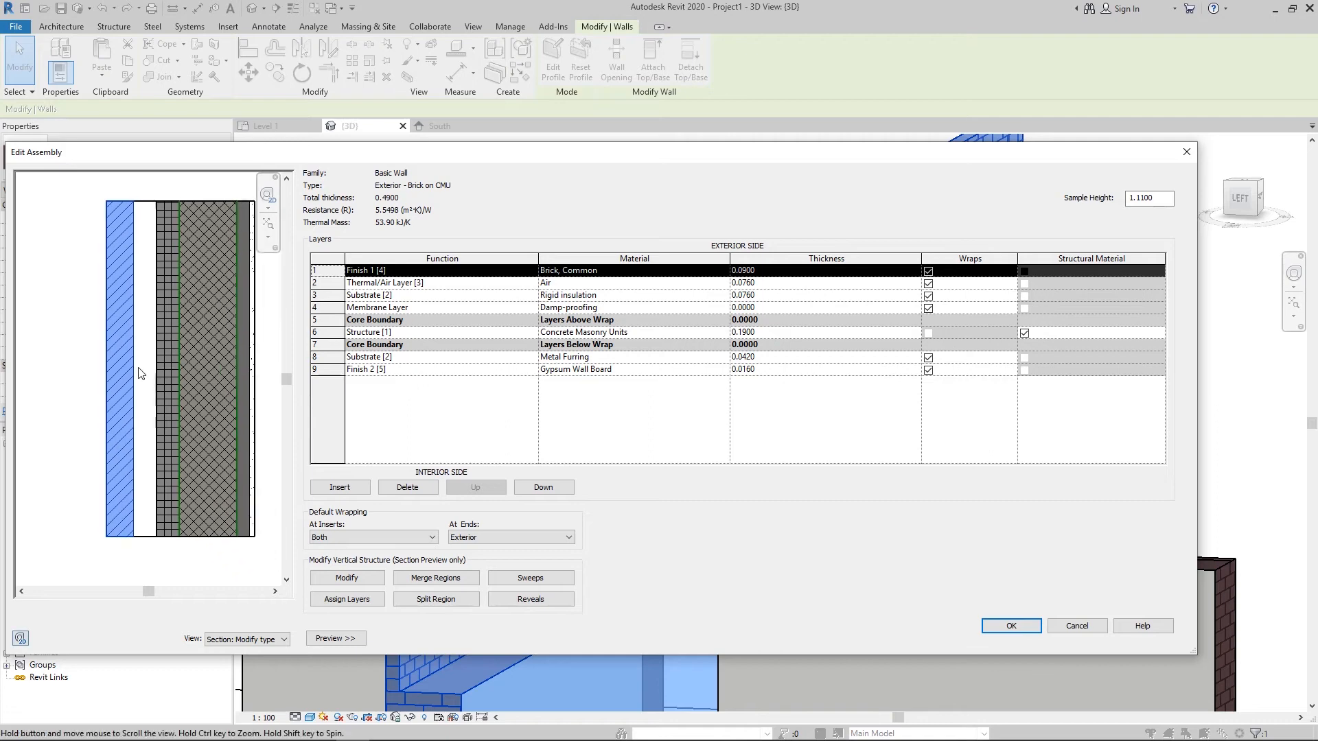
{"action": "scroll", "coordinate": [154, 405], "scroll_direction": "up", "scroll_amount": 2}
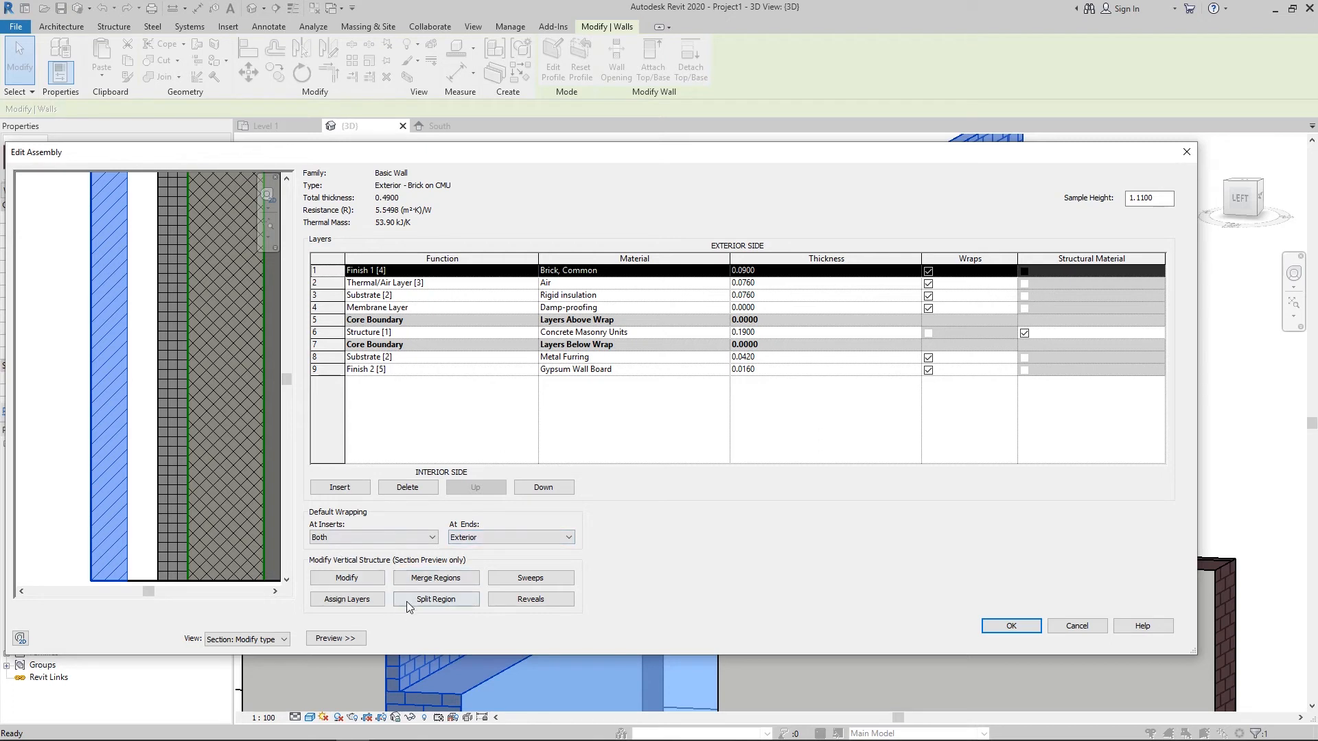
- Split the brick, air and rigid insulation layers horizontally at about 0.31, 0.34 and 0.4 above the wall base
{"action": "left_click", "coordinate": [432, 602]}
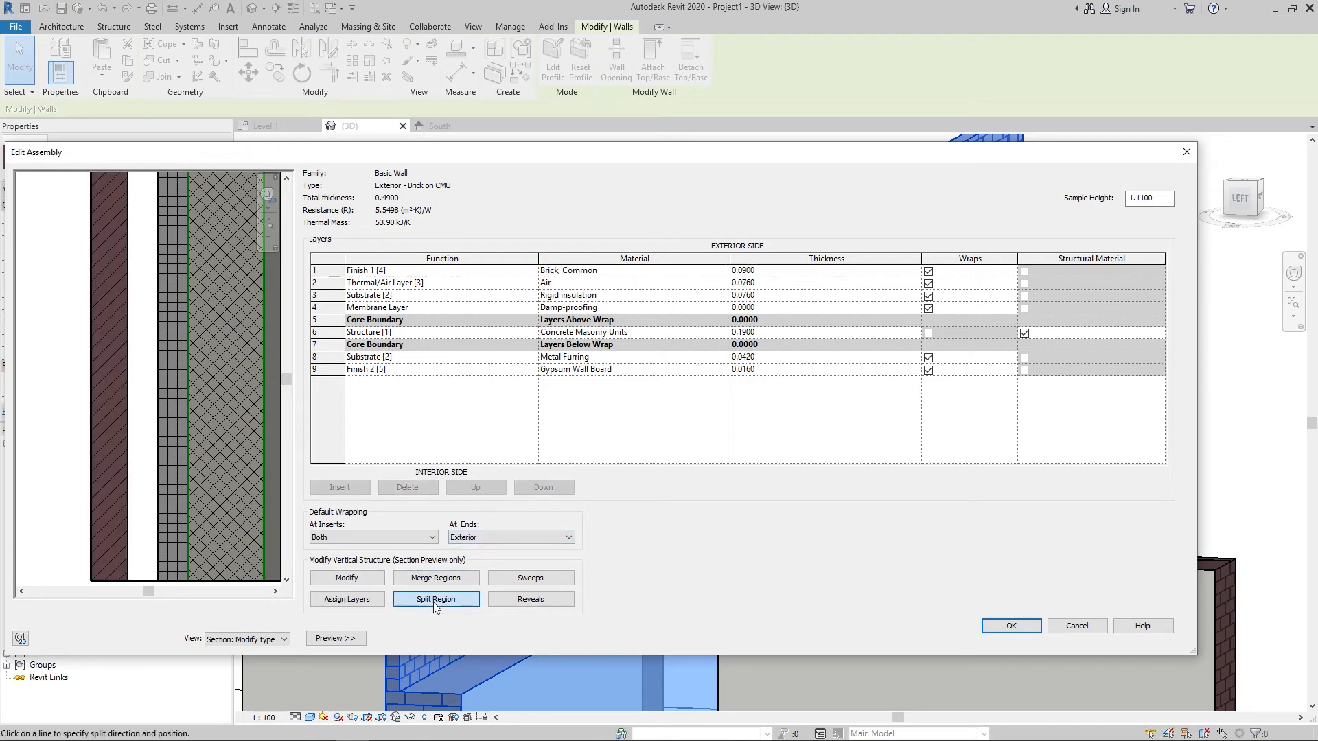
{"action": "left_click", "coordinate": [130, 457]}
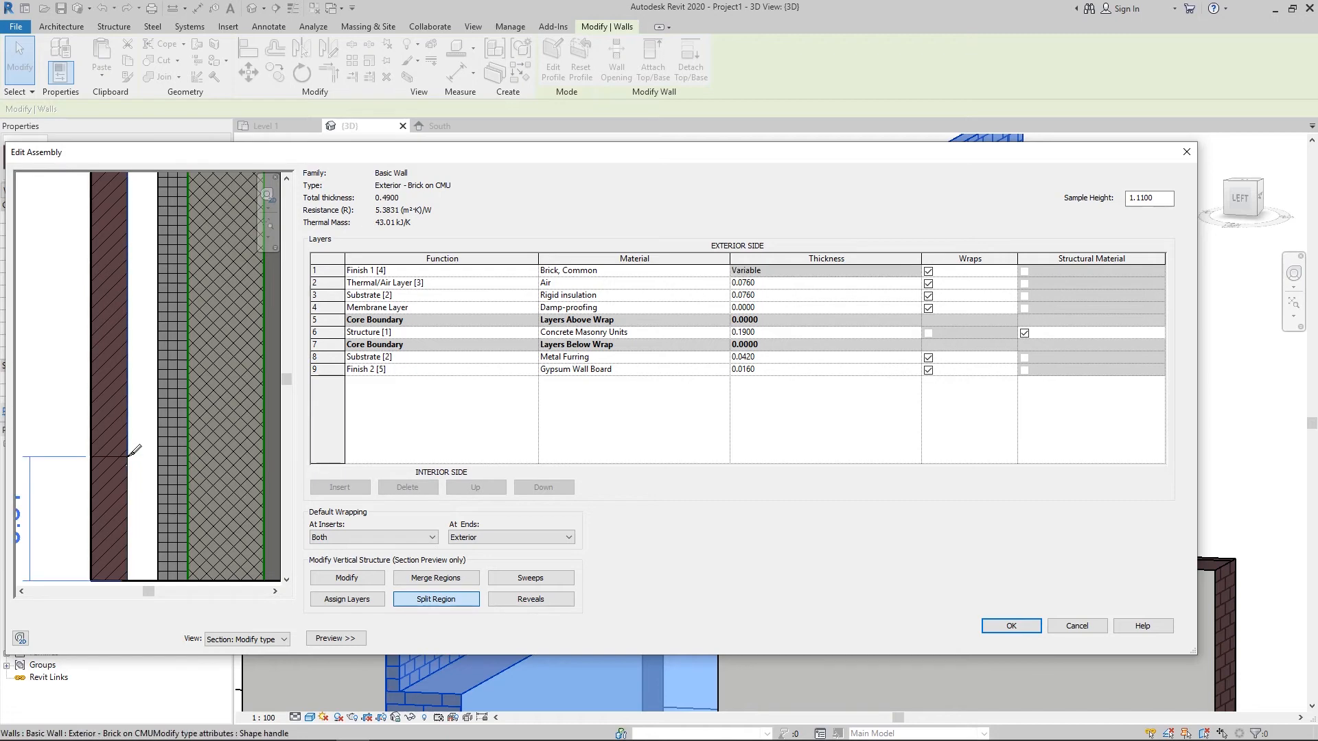
{"action": "left_click", "coordinate": [158, 441]}
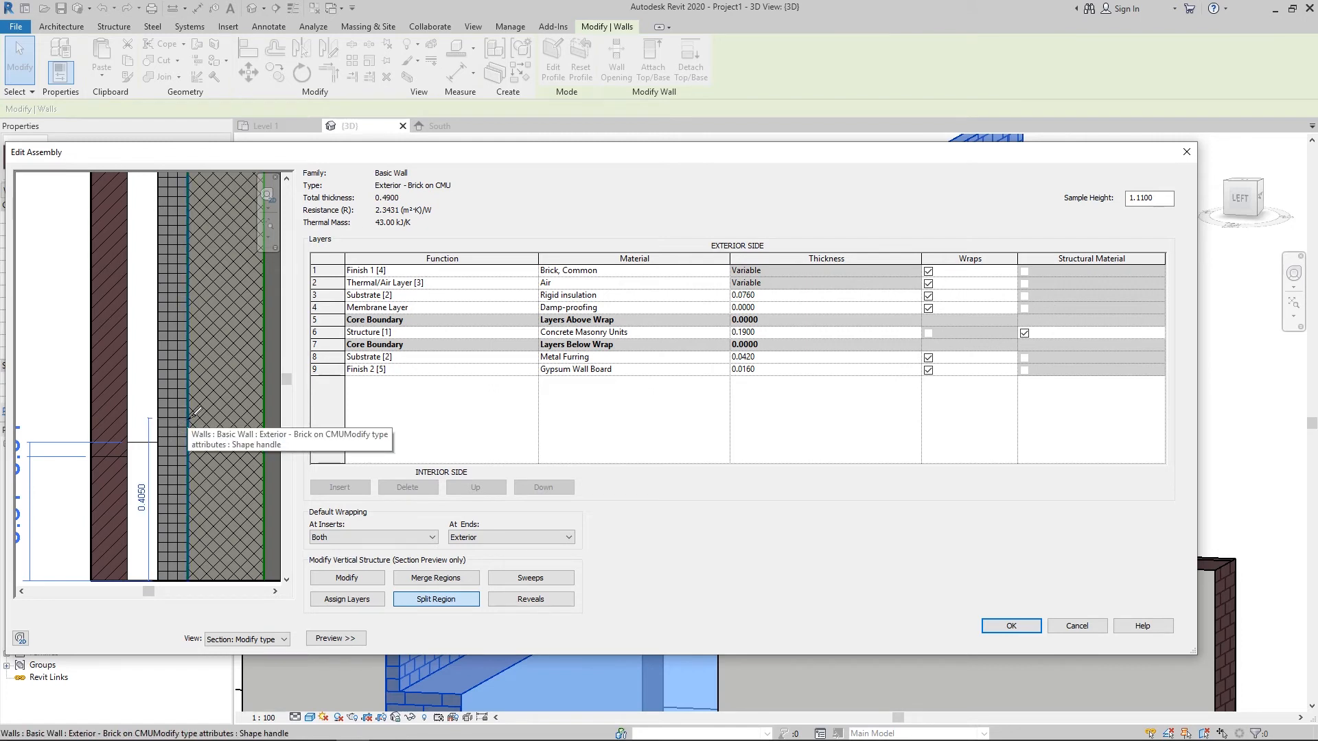
{"action": "left_click", "coordinate": [189, 418]}
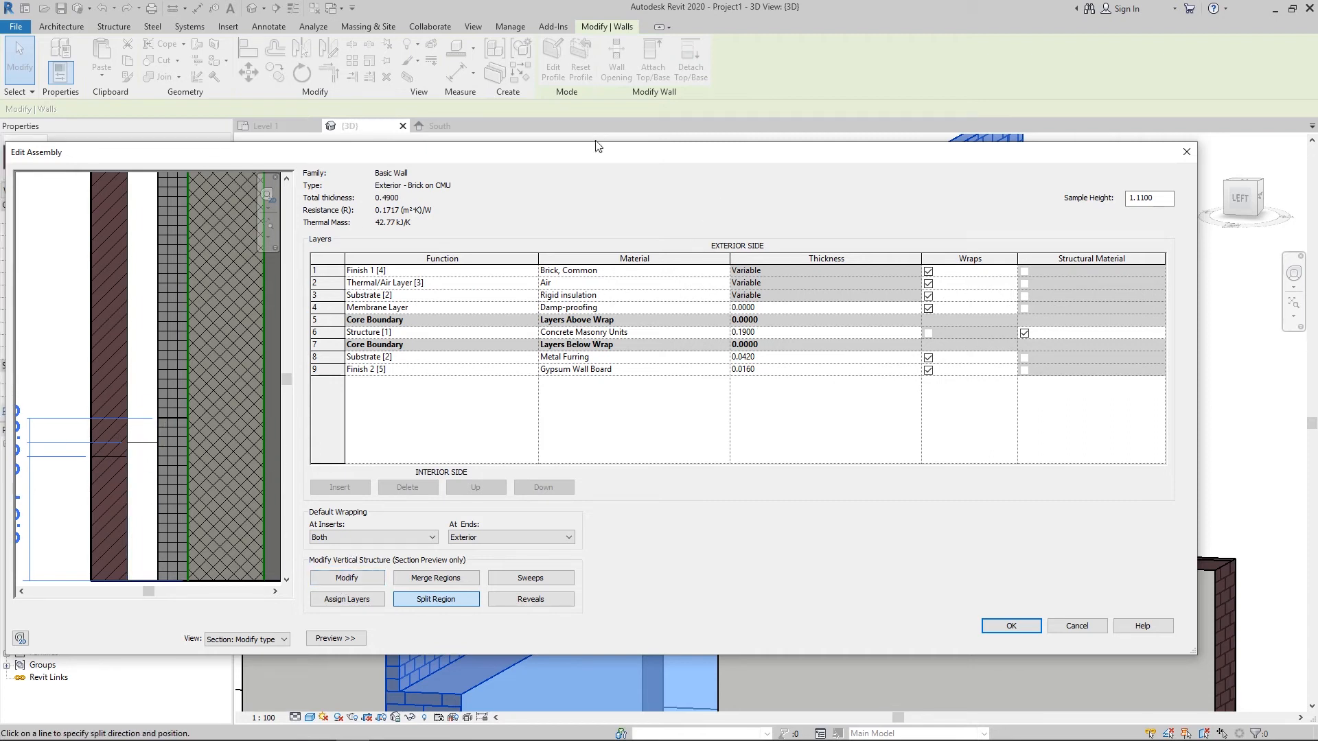
{"action": "mouse_move", "coordinate": [597, 145]}
{"action": "left_mouse_down"}
{"action": "mouse_move", "coordinate": [628, 132]}
{"action": "mouse_move", "coordinate": [614, 159]}
{"action": "mouse_move", "coordinate": [610, 141]}
{"action": "left_mouse_up"}
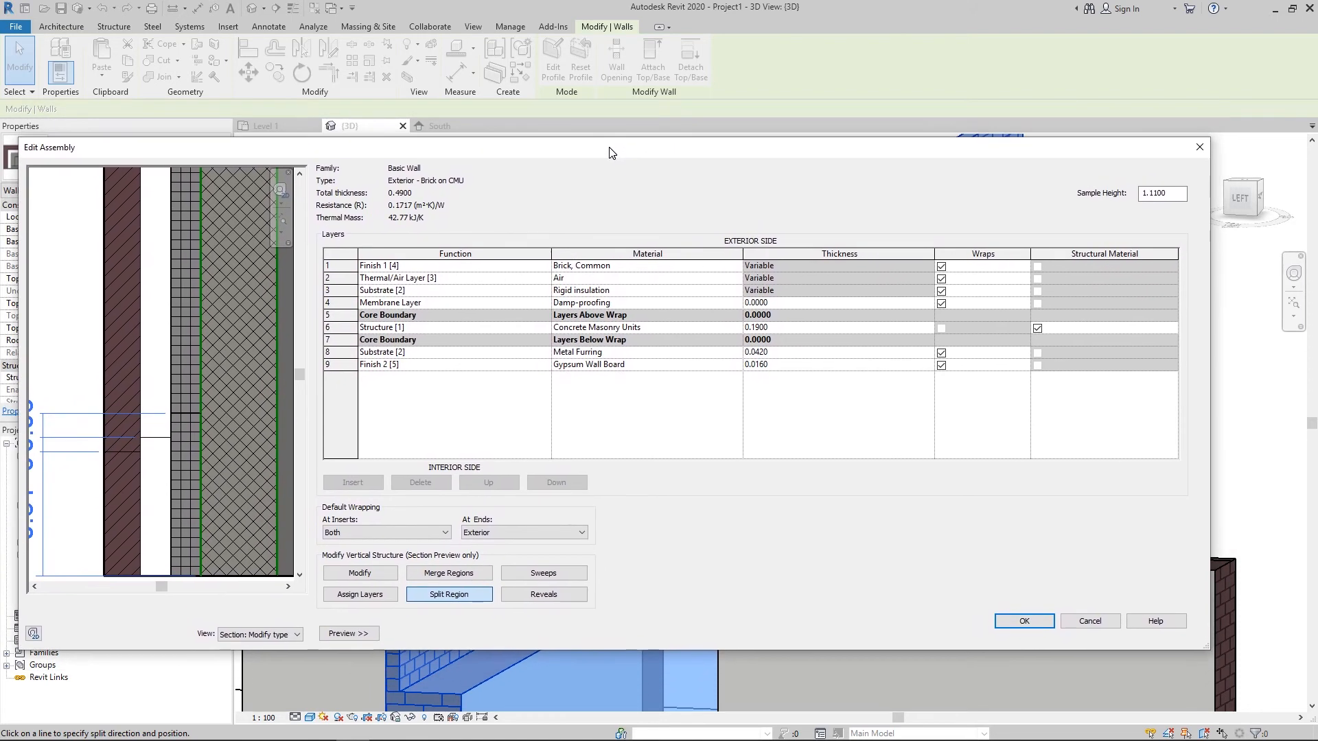
- Modify the vertical structure so the brick layer's split line is constrained by its distance from the wall top
{"action": "left_click", "coordinate": [367, 577]}
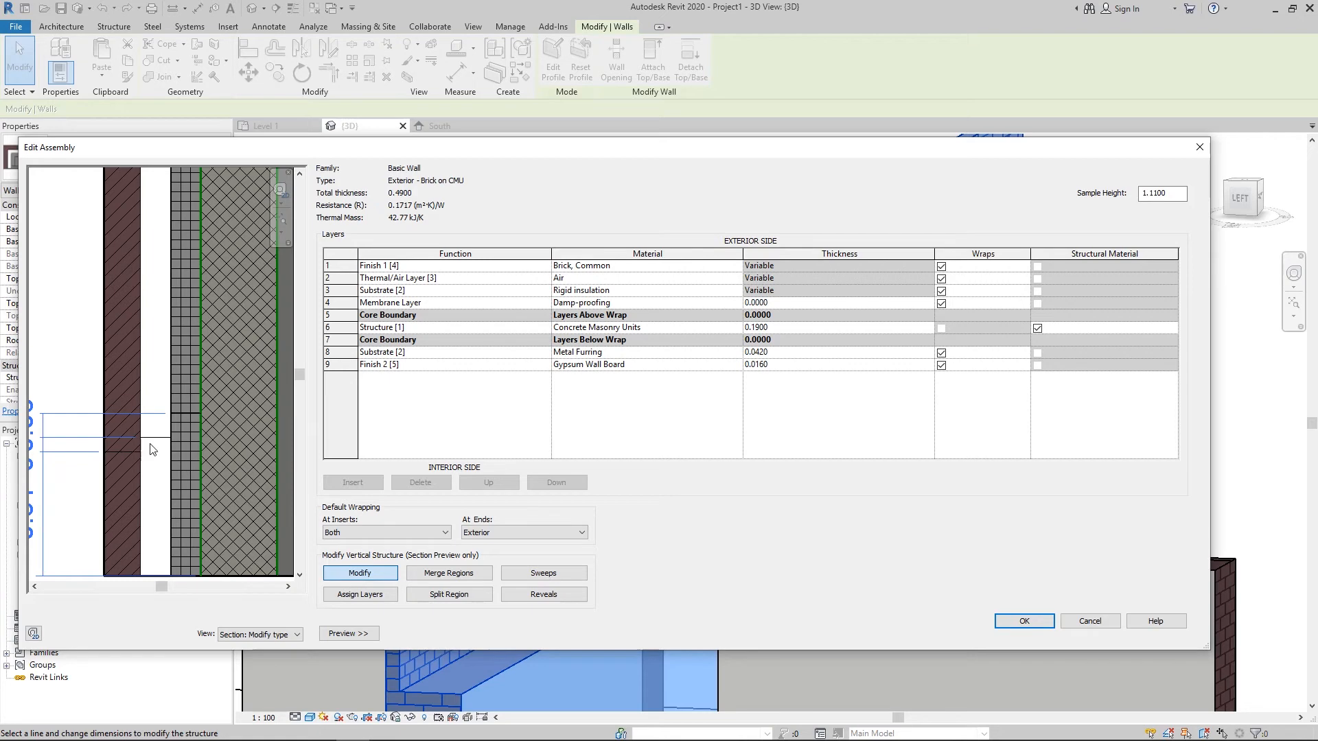
{"action": "scroll", "coordinate": [142, 438], "scroll_direction": "up", "scroll_amount": 2}
{"action": "scroll", "coordinate": [142, 438], "scroll_direction": "down", "scroll_amount": 1}
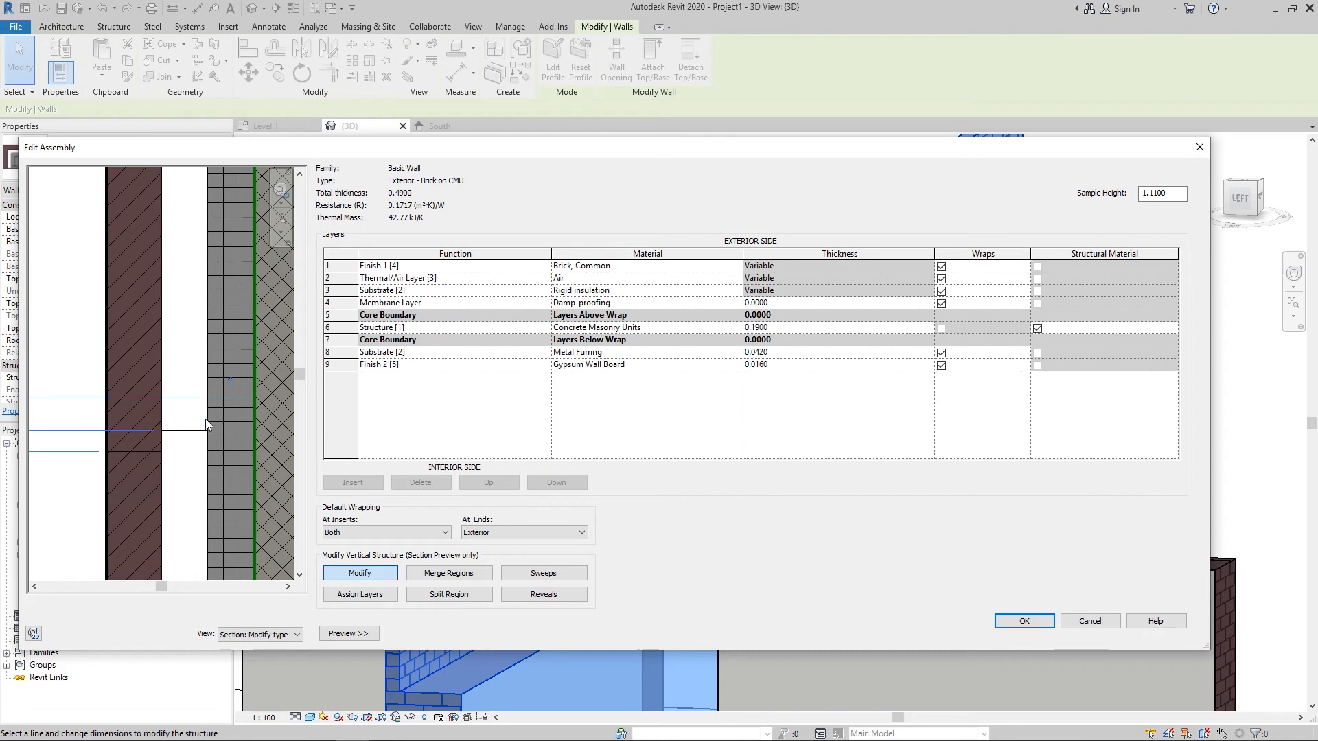
{"action": "left_click", "coordinate": [134, 451]}
{"action": "scroll", "coordinate": [134, 451], "scroll_direction": "down", "scroll_amount": 3}
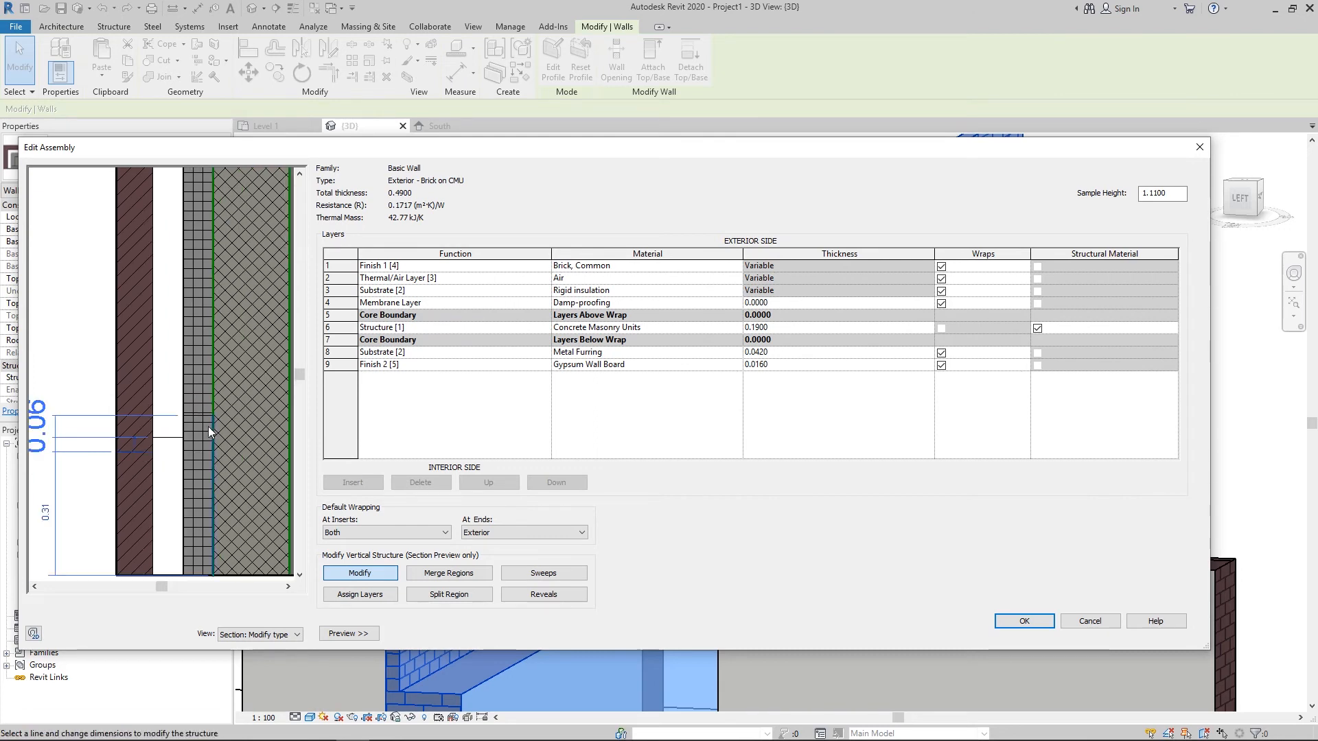
{"action": "scroll", "coordinate": [208, 427], "scroll_direction": "down", "scroll_amount": 2}
{"action": "scroll", "coordinate": [134, 434], "scroll_direction": "down", "scroll_amount": 2}
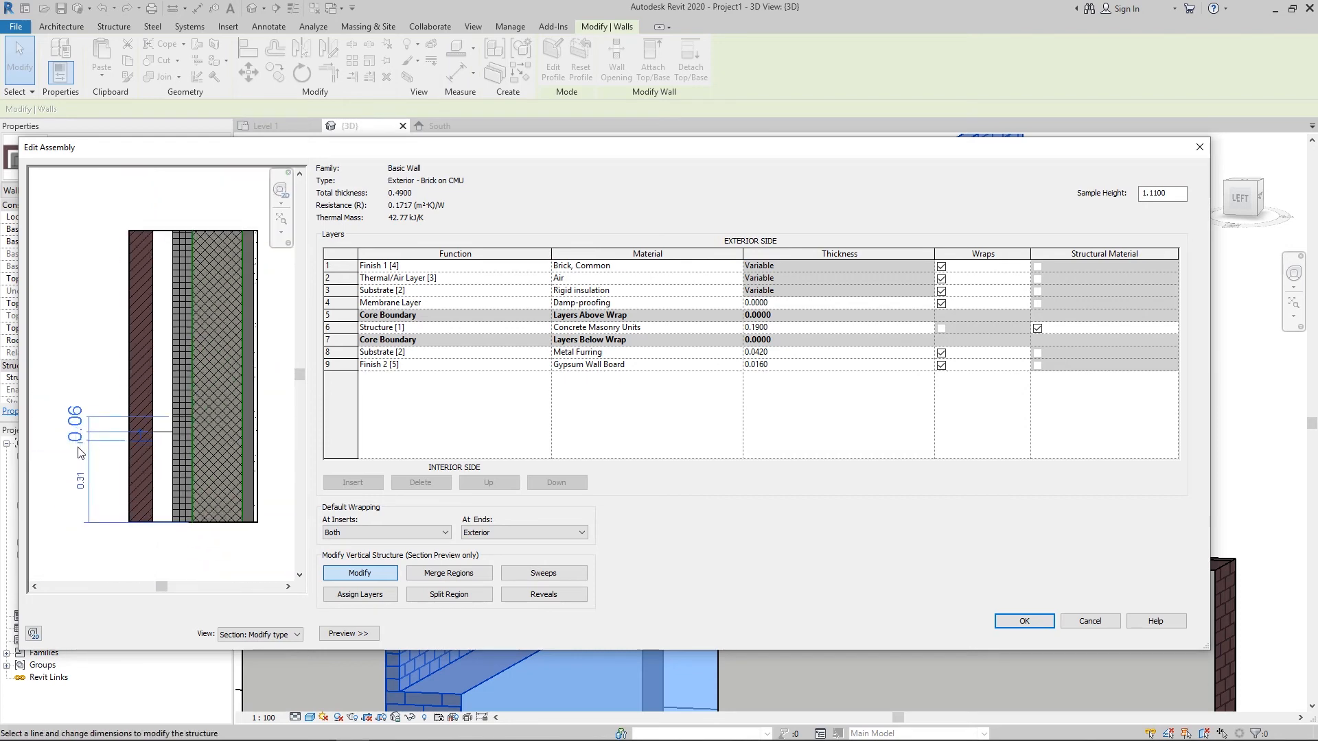
{"action": "scroll", "coordinate": [78, 452], "scroll_direction": "up", "scroll_amount": 2}
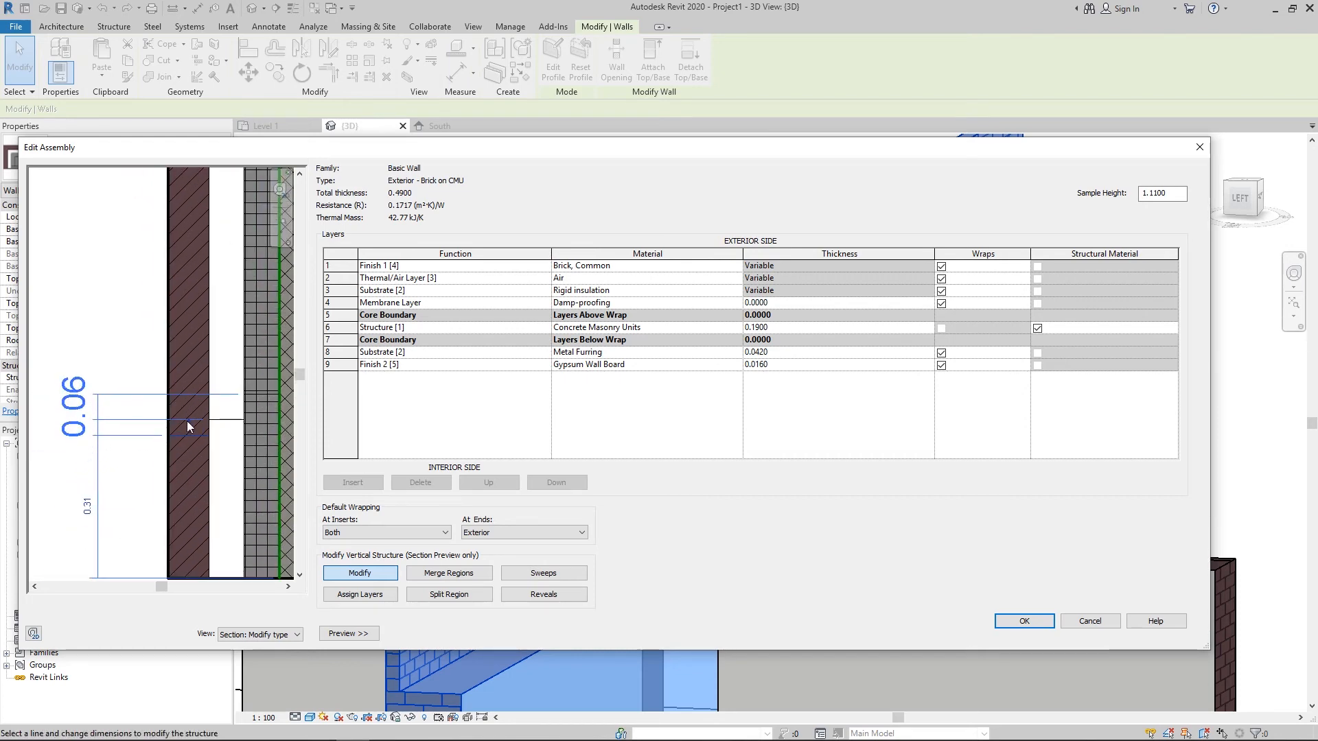
{"action": "left_click", "coordinate": [187, 422]}
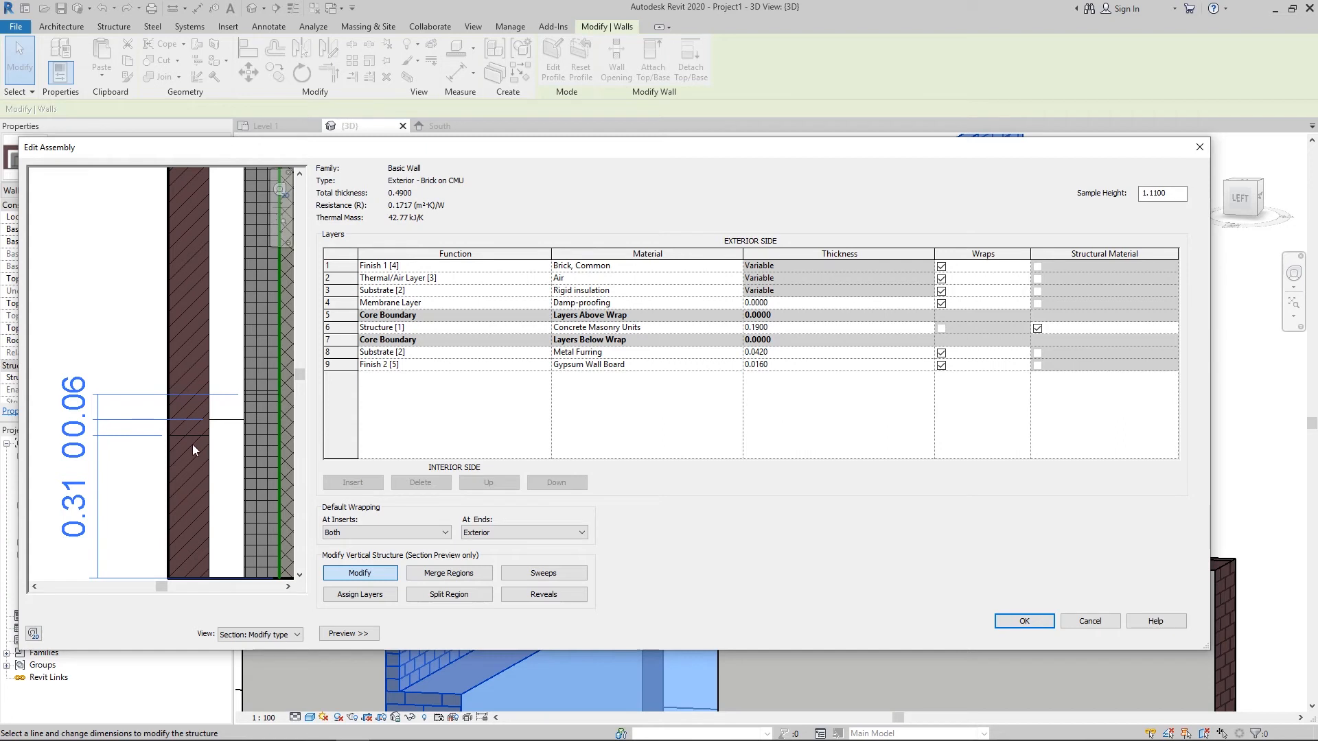
{"action": "left_click", "coordinate": [193, 436]}
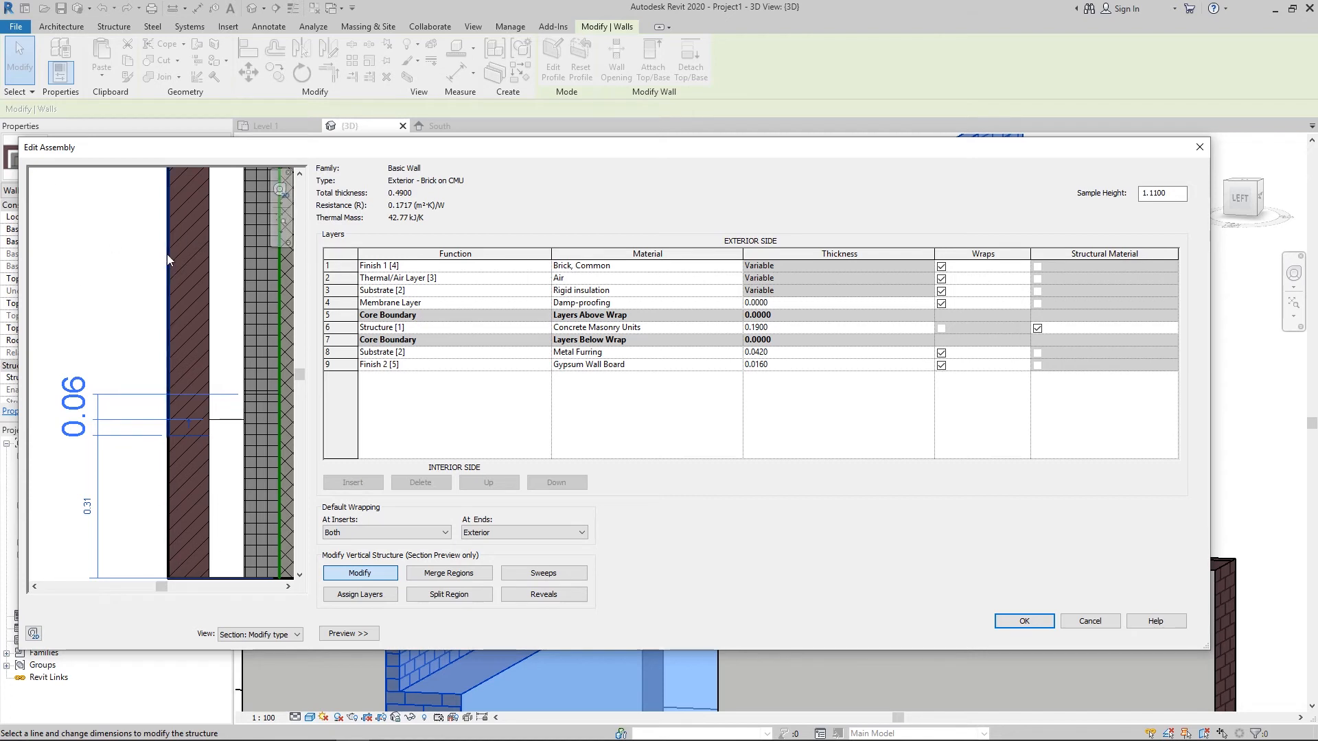
{"action": "left_click", "coordinate": [188, 421]}
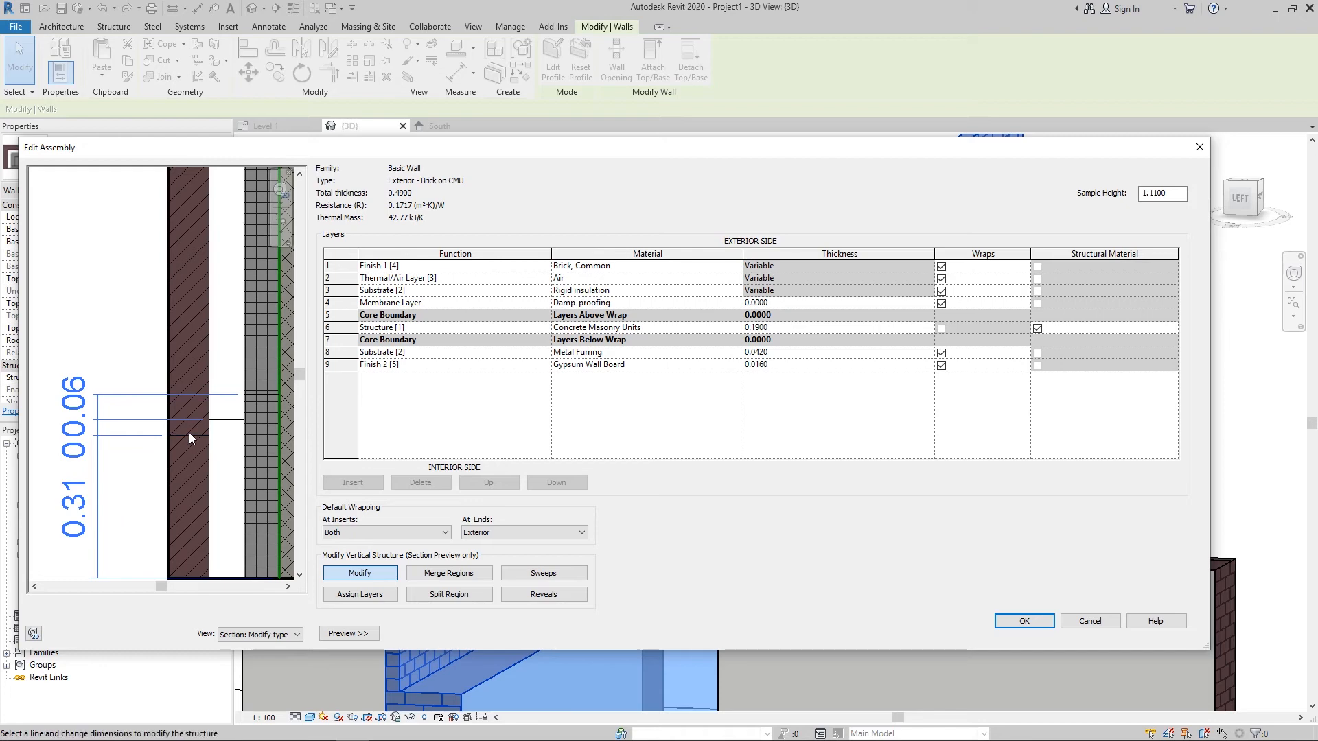
{"action": "scroll", "coordinate": [190, 435], "scroll_direction": "up", "scroll_amount": 2}
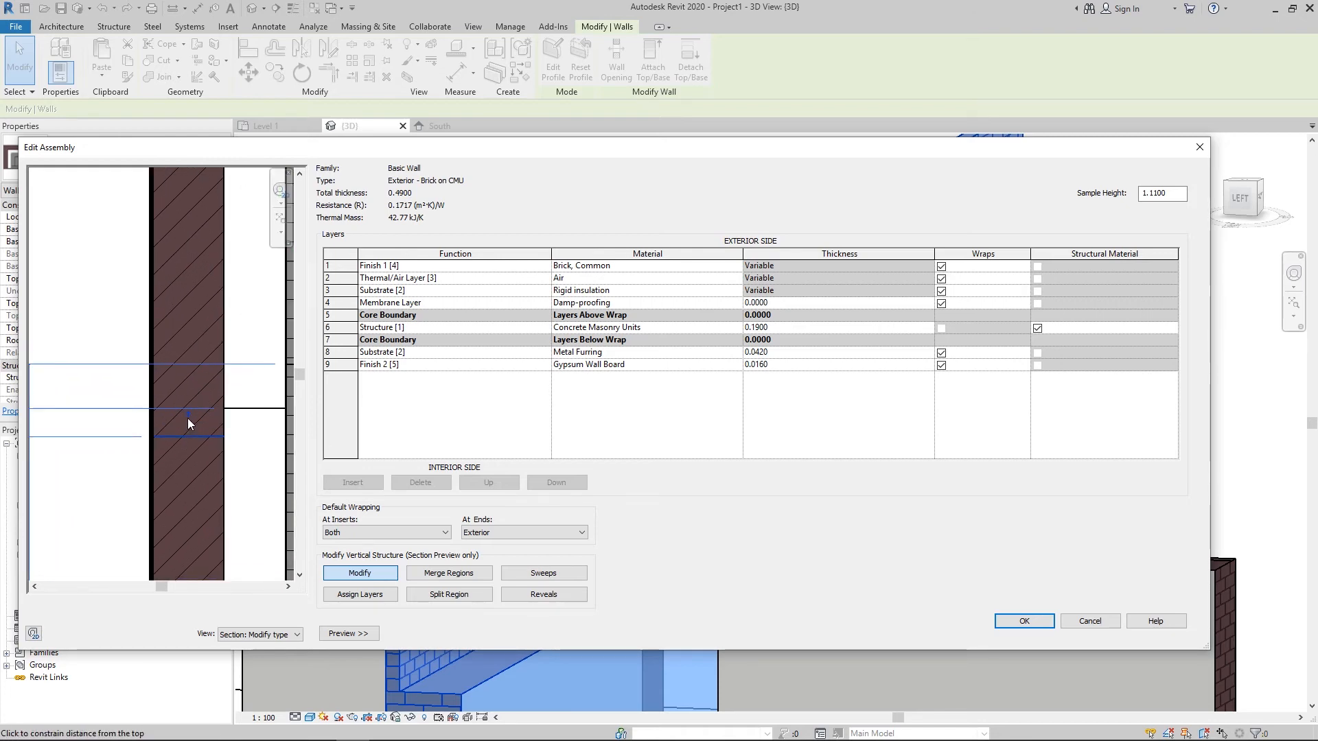
{"action": "left_click", "coordinate": [187, 418]}
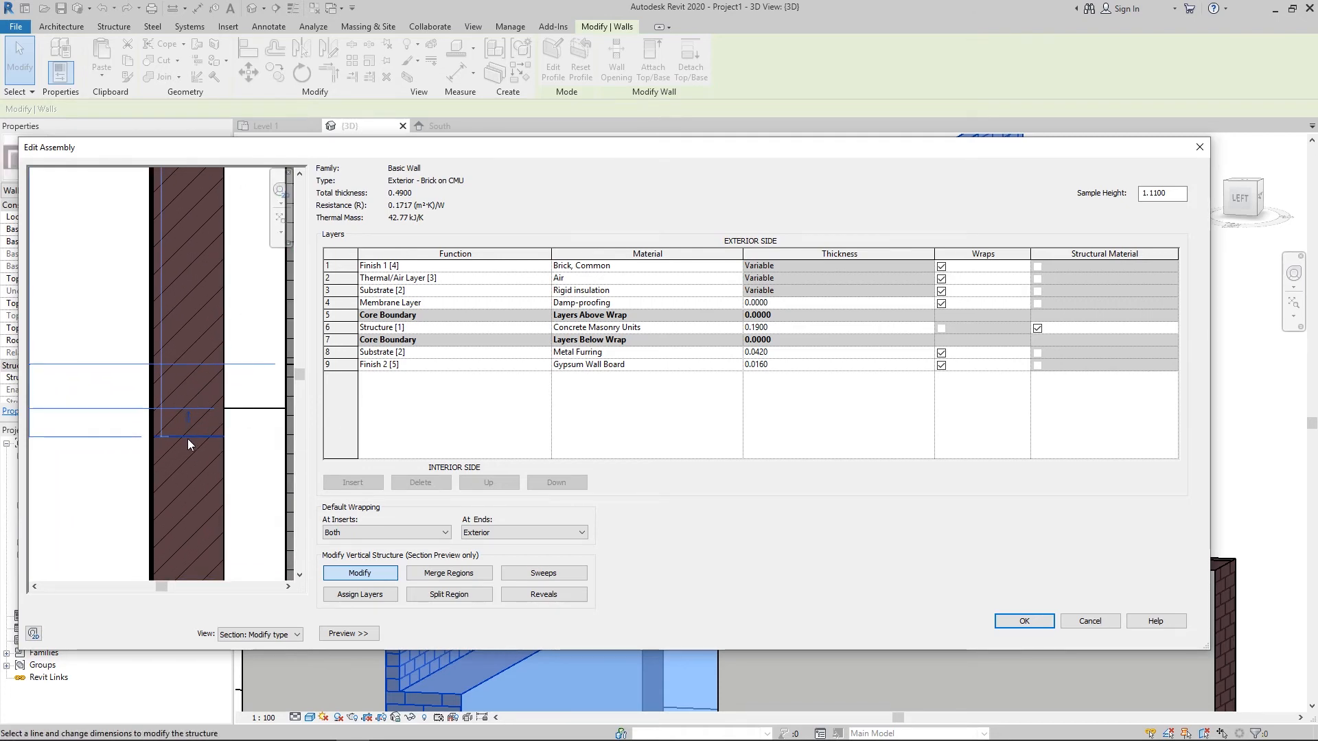
{"action": "scroll", "coordinate": [187, 442], "scroll_direction": "down", "scroll_amount": 3}
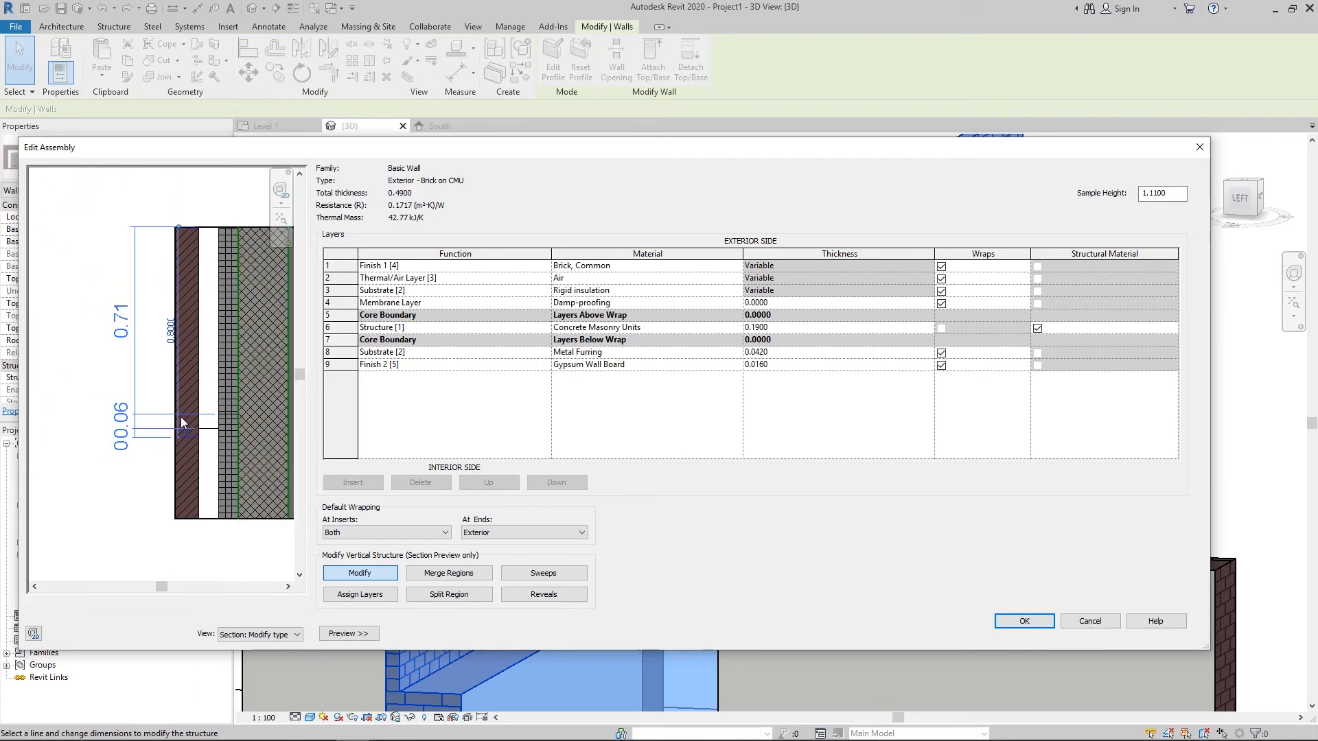
{"action": "scroll", "coordinate": [184, 440], "scroll_direction": "up", "scroll_amount": 2}
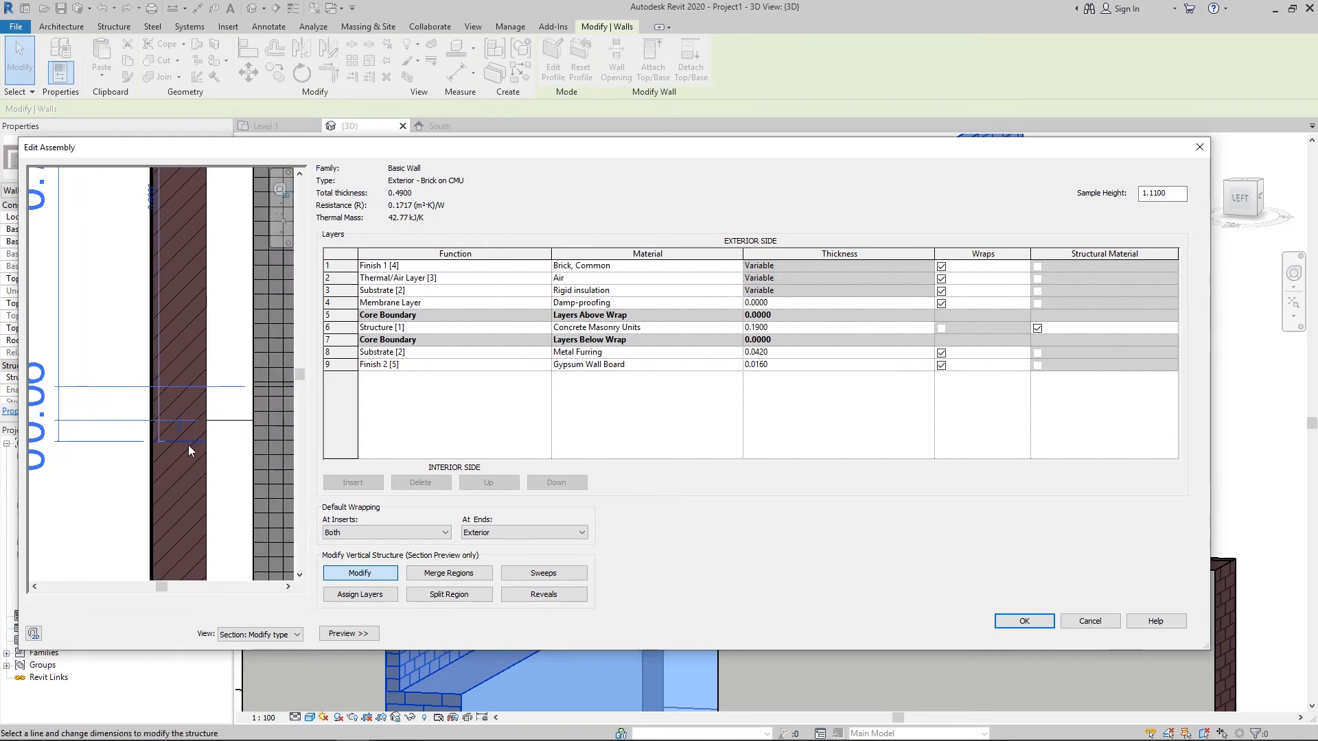
- Examine the split lines and their dimensions along the brick, air and rigid insulation layers in the section preview
{"action": "scroll", "coordinate": [184, 440], "scroll_direction": "down", "scroll_amount": 2}
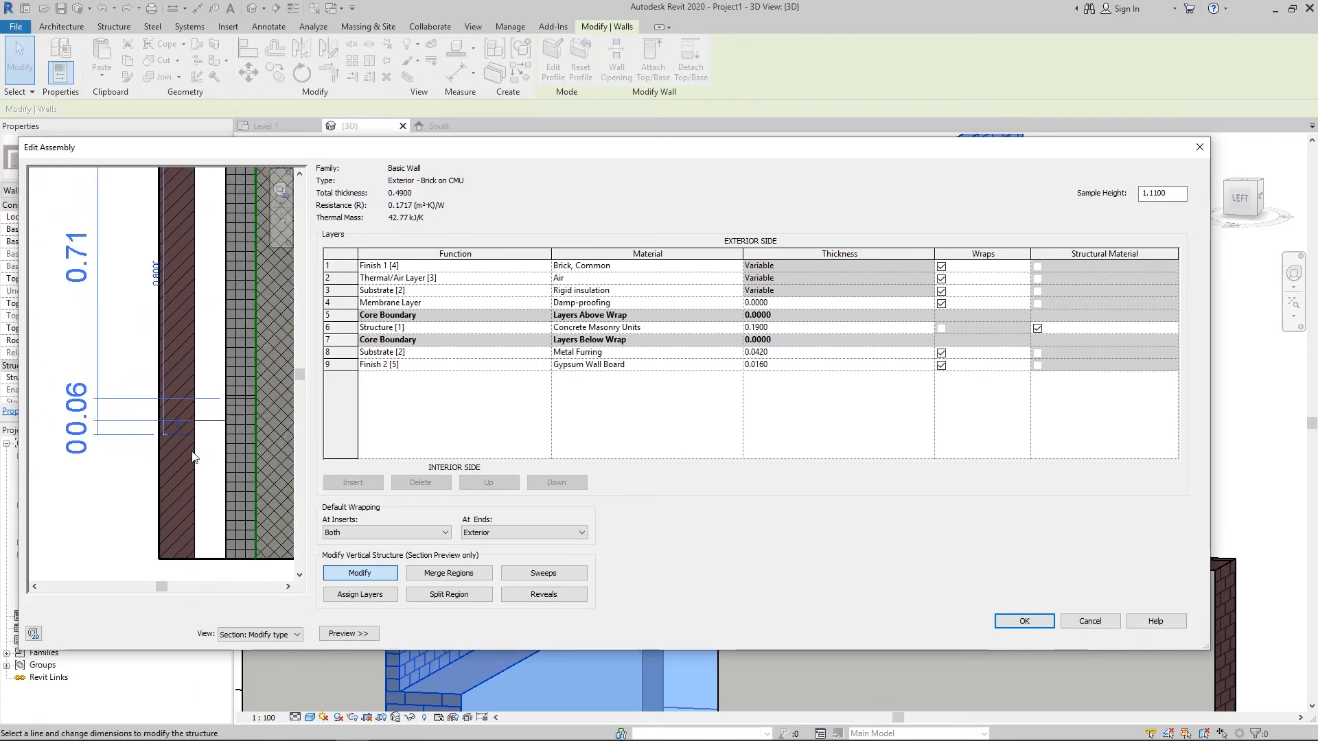
{"action": "scroll", "coordinate": [193, 449], "scroll_direction": "up", "scroll_amount": 1}
{"action": "scroll", "coordinate": [193, 429], "scroll_direction": "down", "scroll_amount": 1}
{"action": "scroll", "coordinate": [155, 313], "scroll_direction": "down", "scroll_amount": 1}
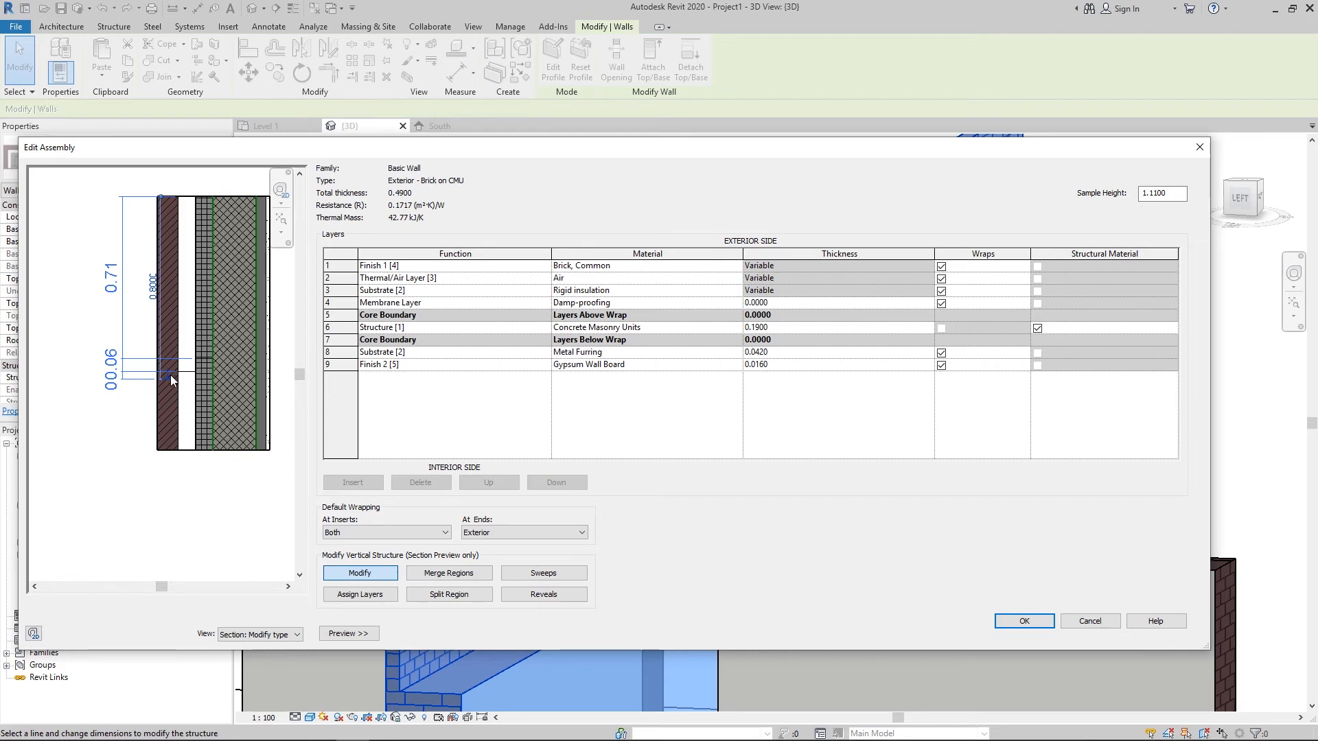
{"action": "scroll", "coordinate": [169, 376], "scroll_direction": "up", "scroll_amount": 2}
{"action": "scroll", "coordinate": [162, 382], "scroll_direction": "down", "scroll_amount": 1}
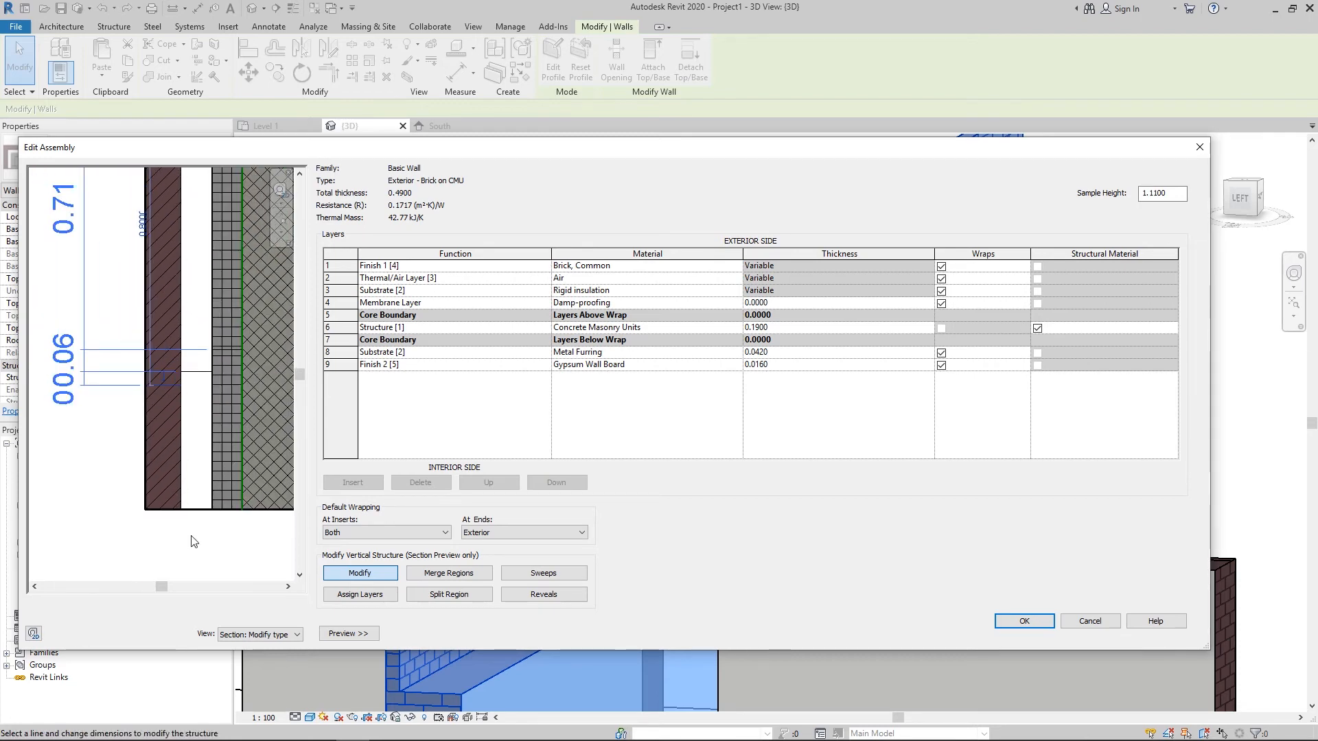
{"action": "scroll", "coordinate": [166, 405], "scroll_direction": "down", "scroll_amount": 1}
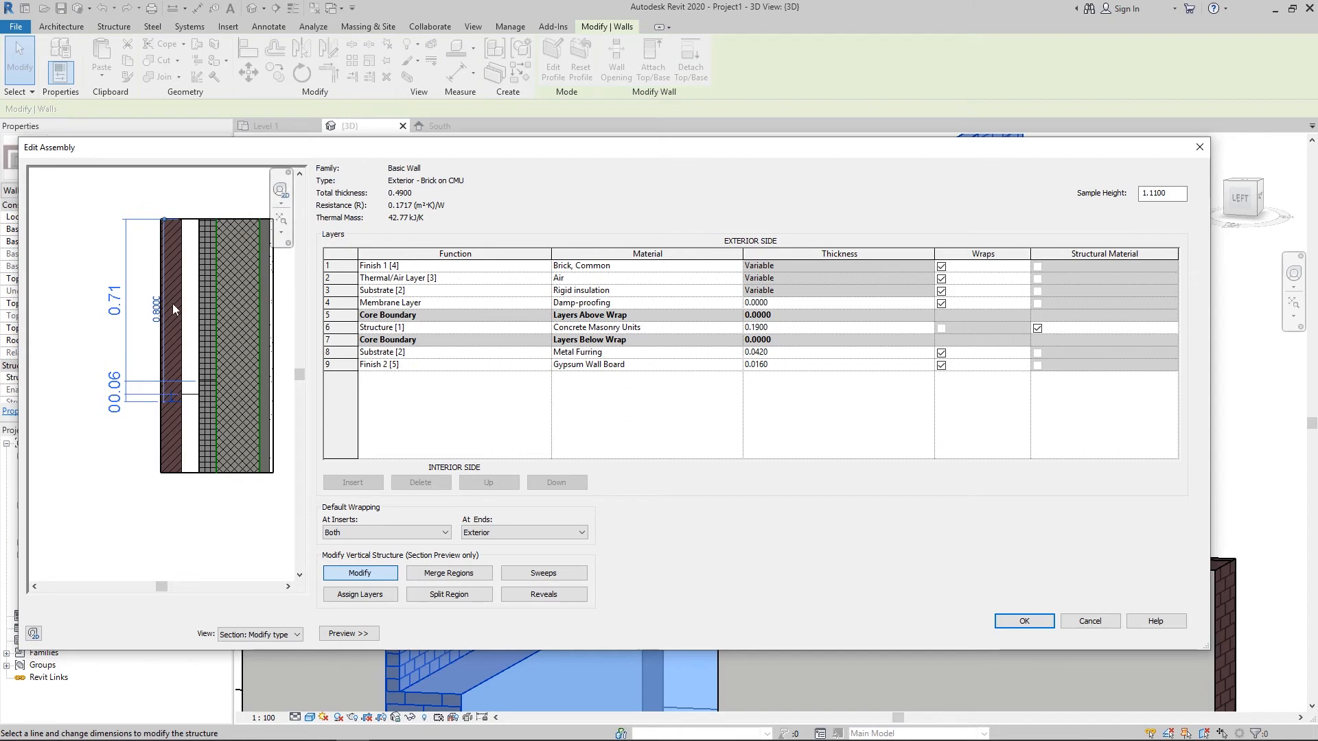
{"action": "scroll", "coordinate": [184, 440], "scroll_direction": "up", "scroll_amount": 1}
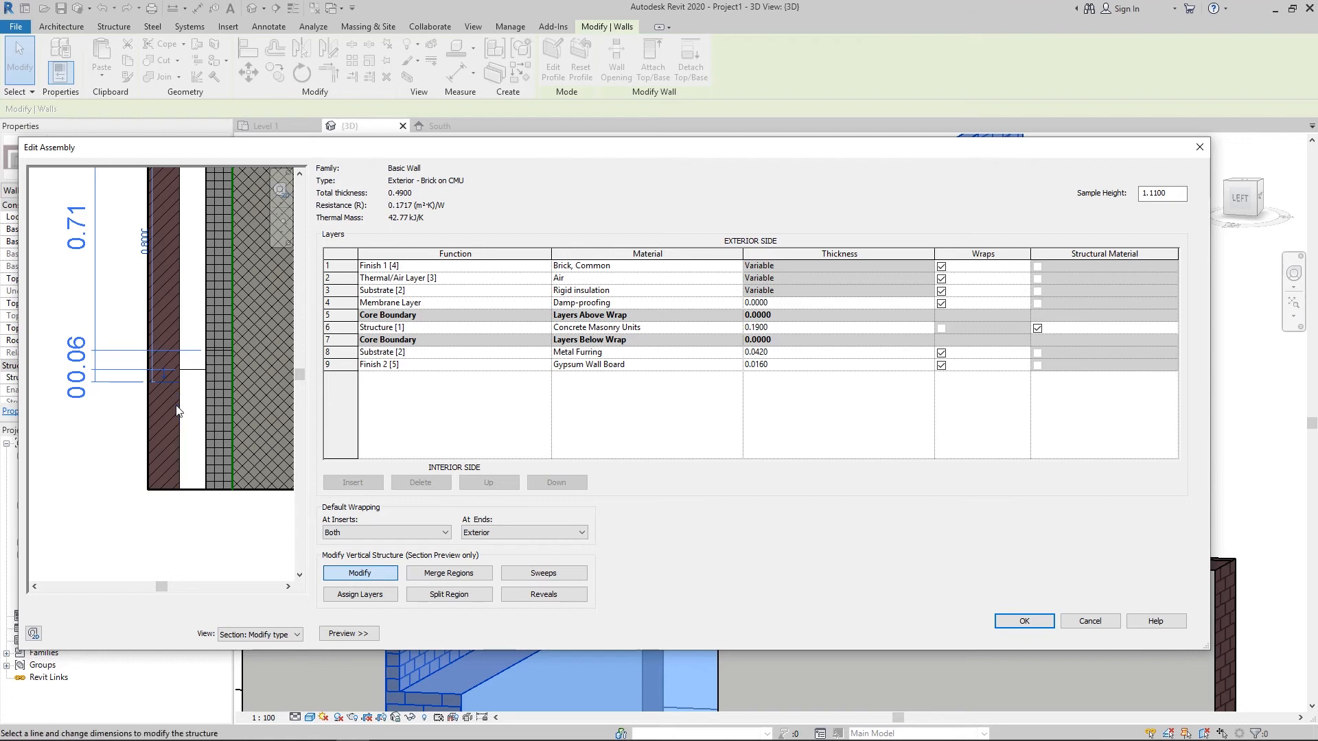
- Constrain the brick layer's split line by its distance from the wall base
{"action": "scroll", "coordinate": [165, 378], "scroll_direction": "up", "scroll_amount": 2}
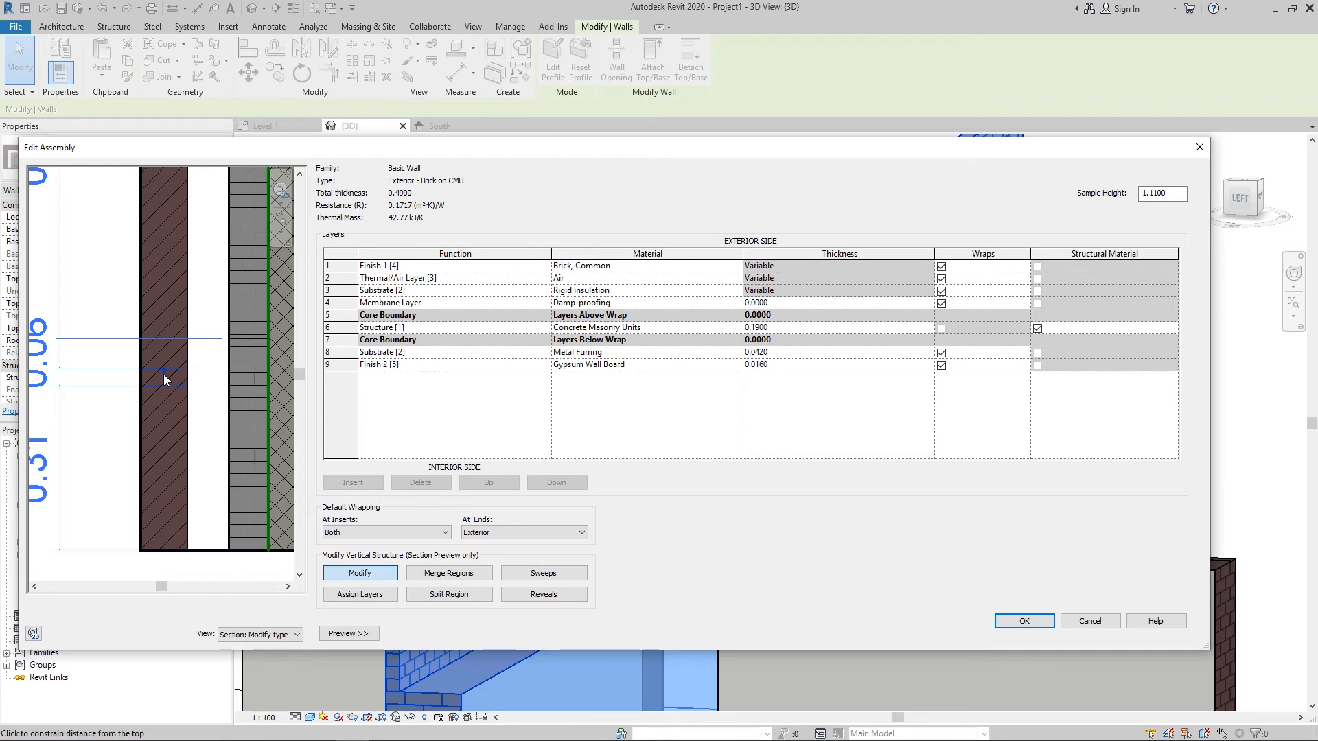
{"action": "scroll", "coordinate": [165, 384], "scroll_direction": "down", "scroll_amount": 1}
{"action": "scroll", "coordinate": [171, 419], "scroll_direction": "down", "scroll_amount": 1}
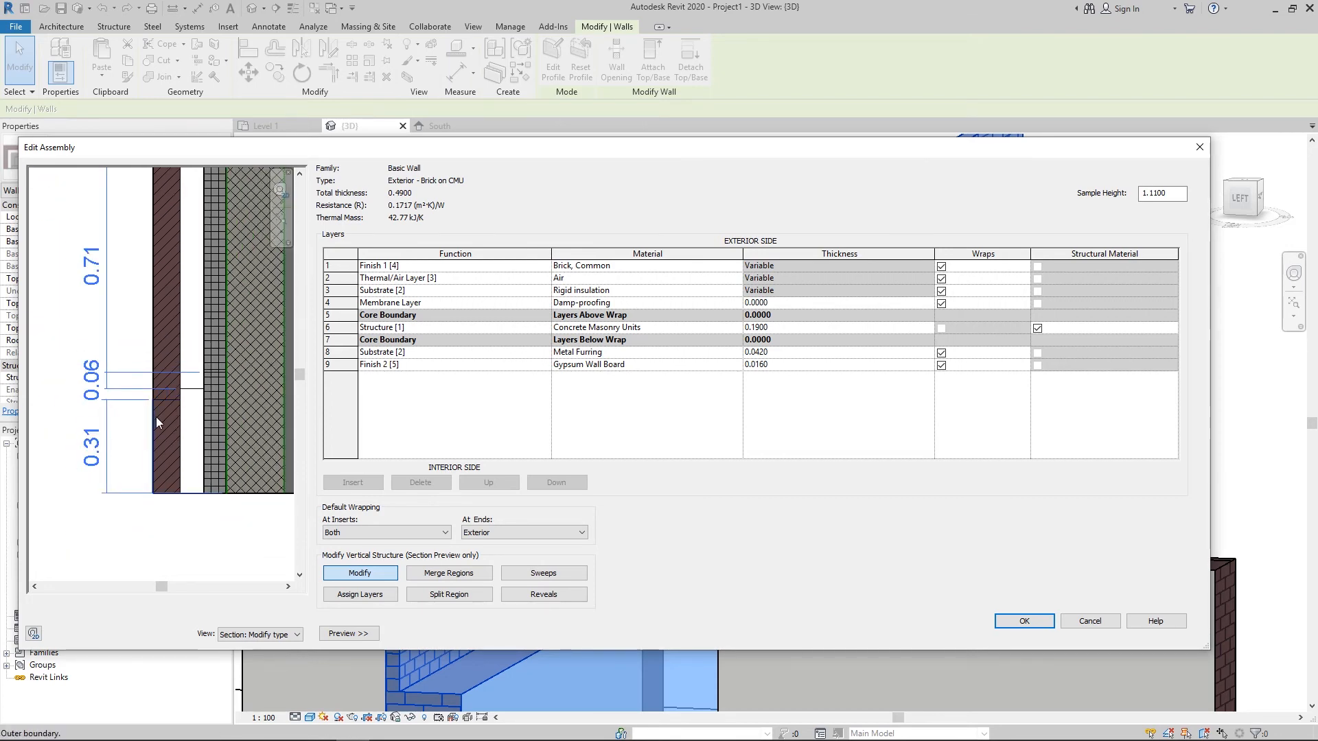
- Try to set the brick split line's distance from the wall base to 0.4
{"action": "left_click", "coordinate": [100, 450]}
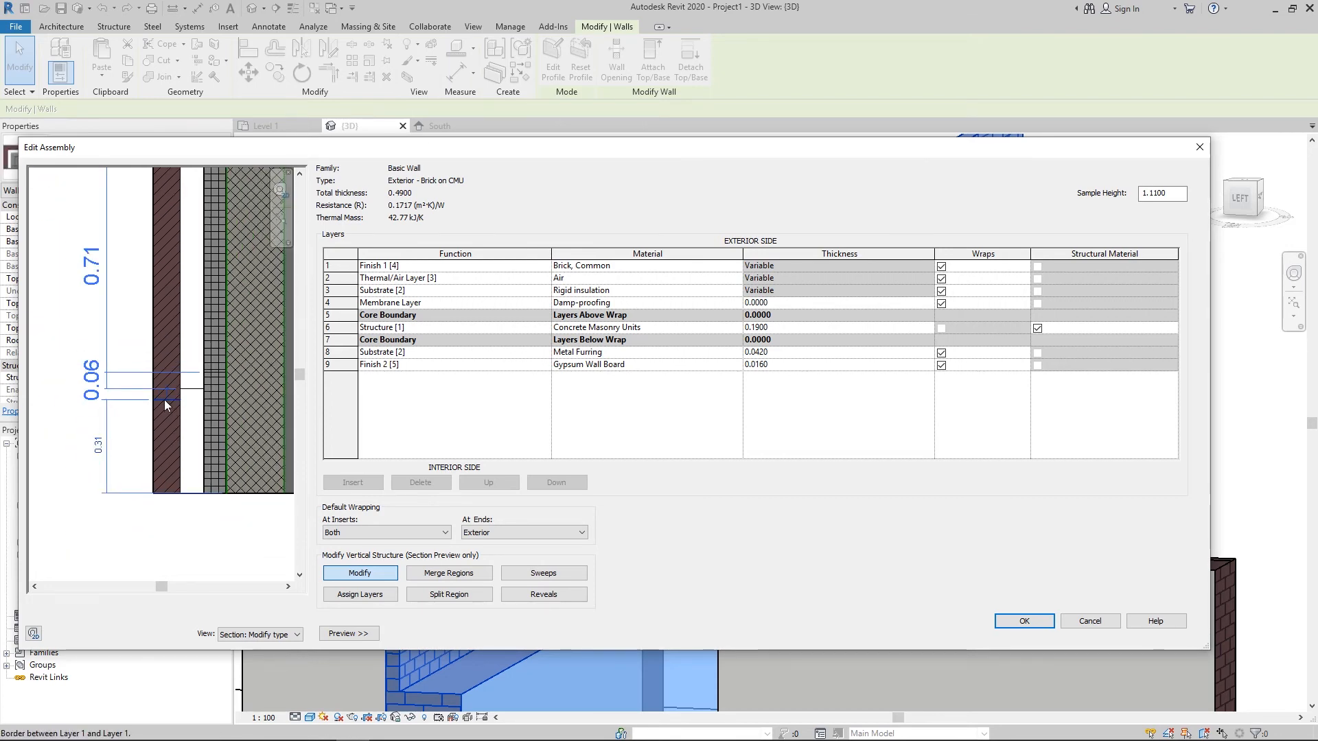
{"action": "left_click", "coordinate": [100, 453]}
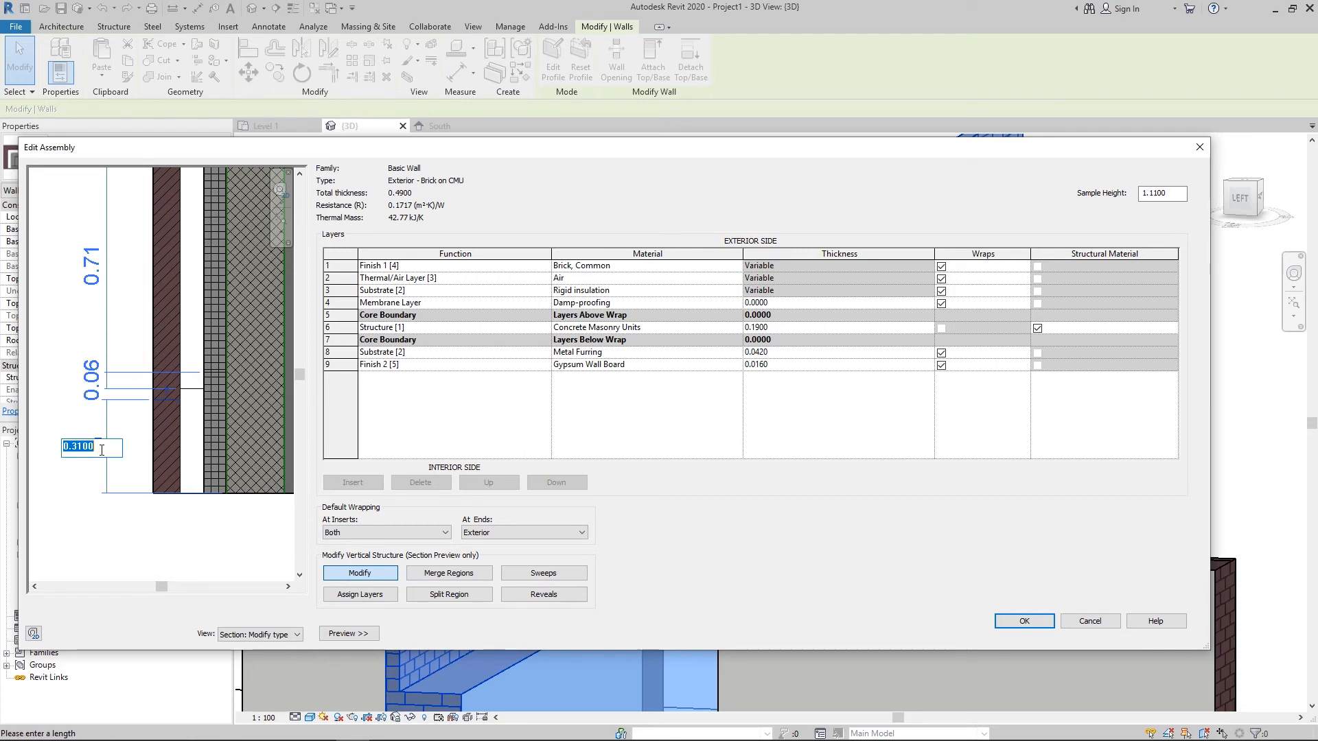
{"action": "type", "text": "0.4"}
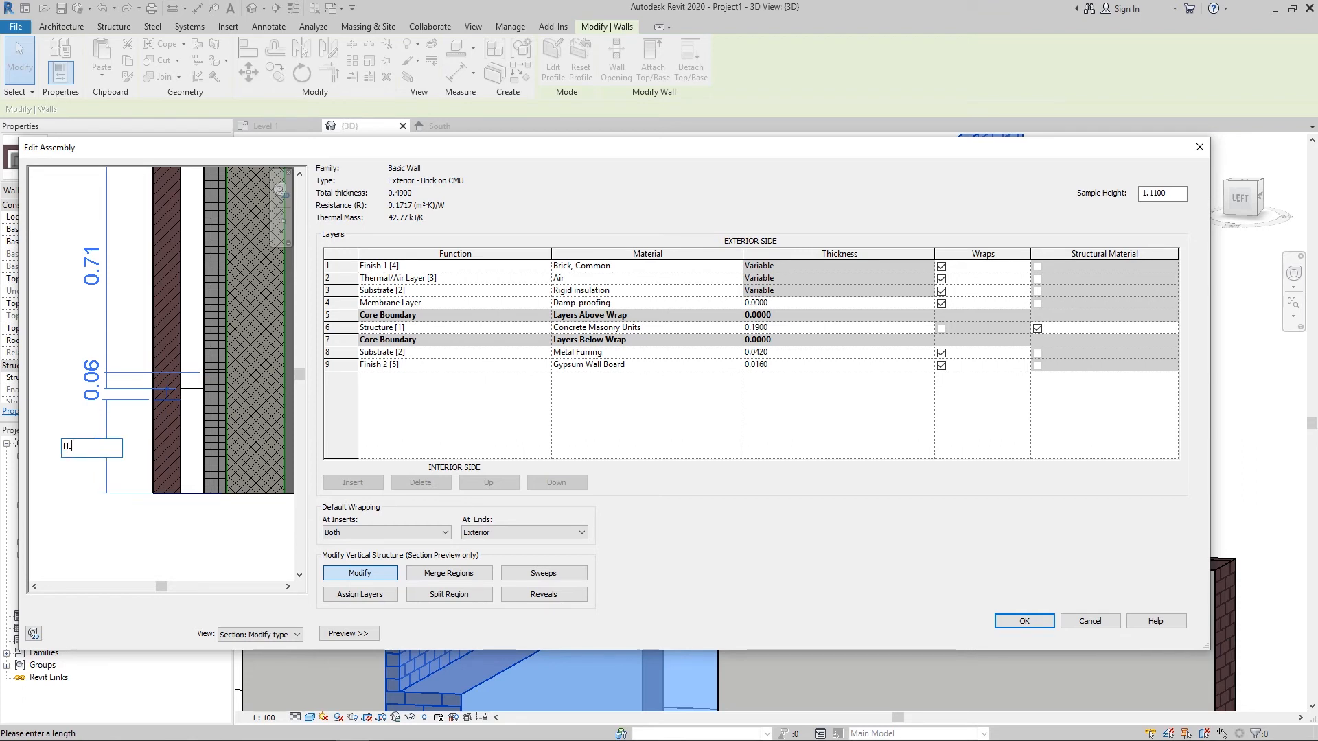
{"action": "key", "text": "Return"}
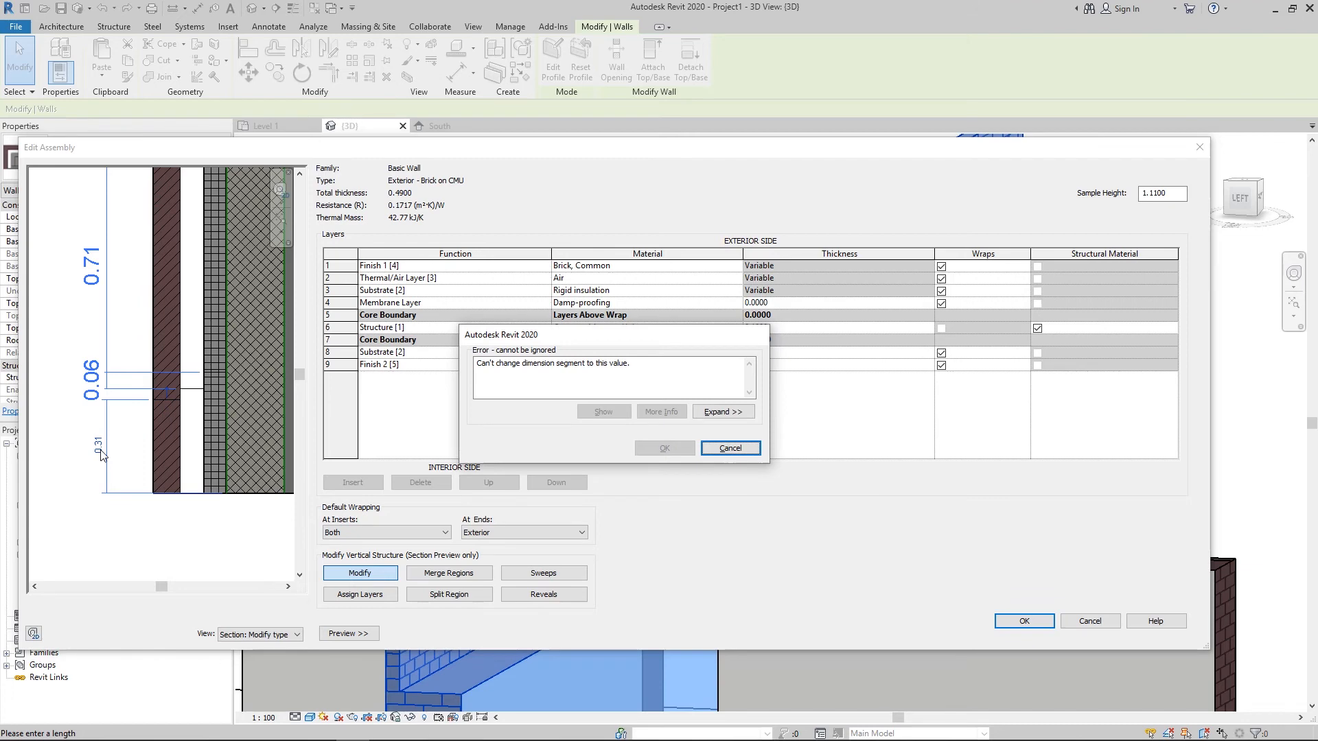
{"action": "left_click", "coordinate": [729, 449]}
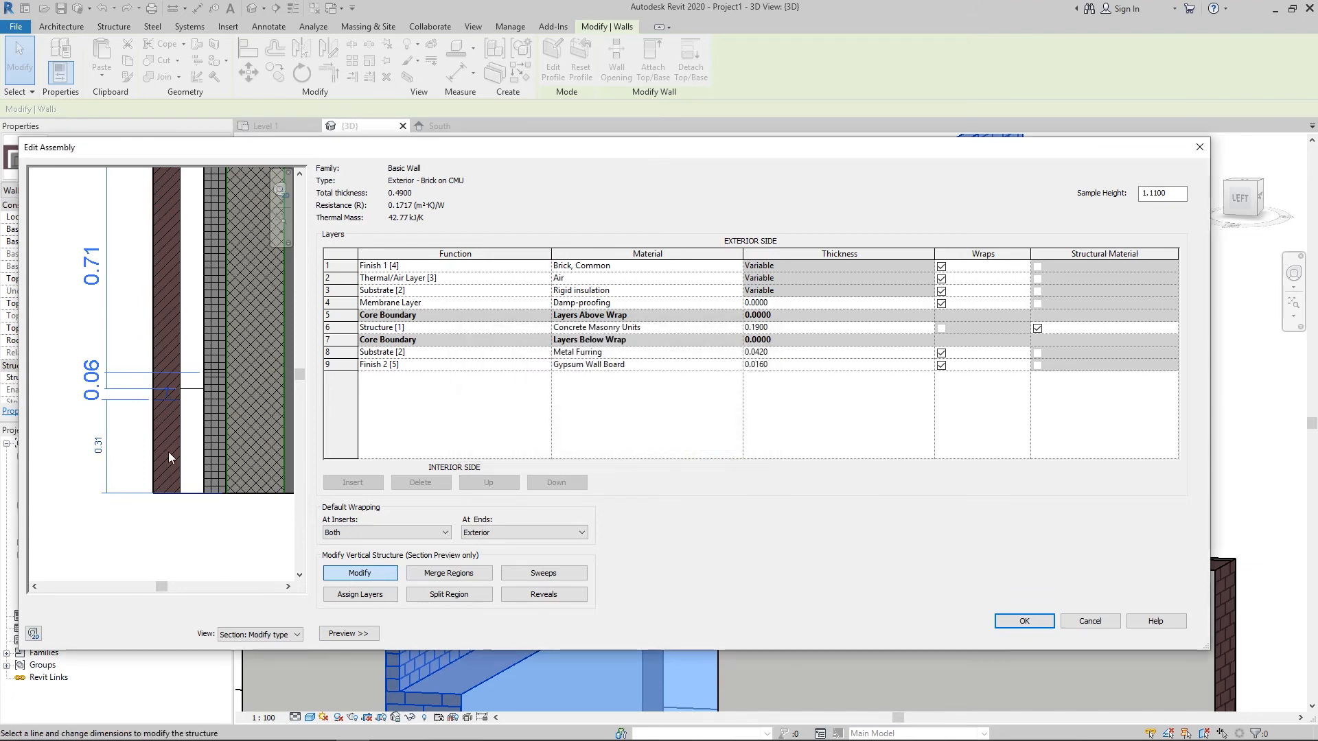
- Raise the brick layer's split line freehand to about 0.34 above the wall base
{"action": "scroll", "coordinate": [165, 415], "scroll_direction": "up", "scroll_amount": 3}
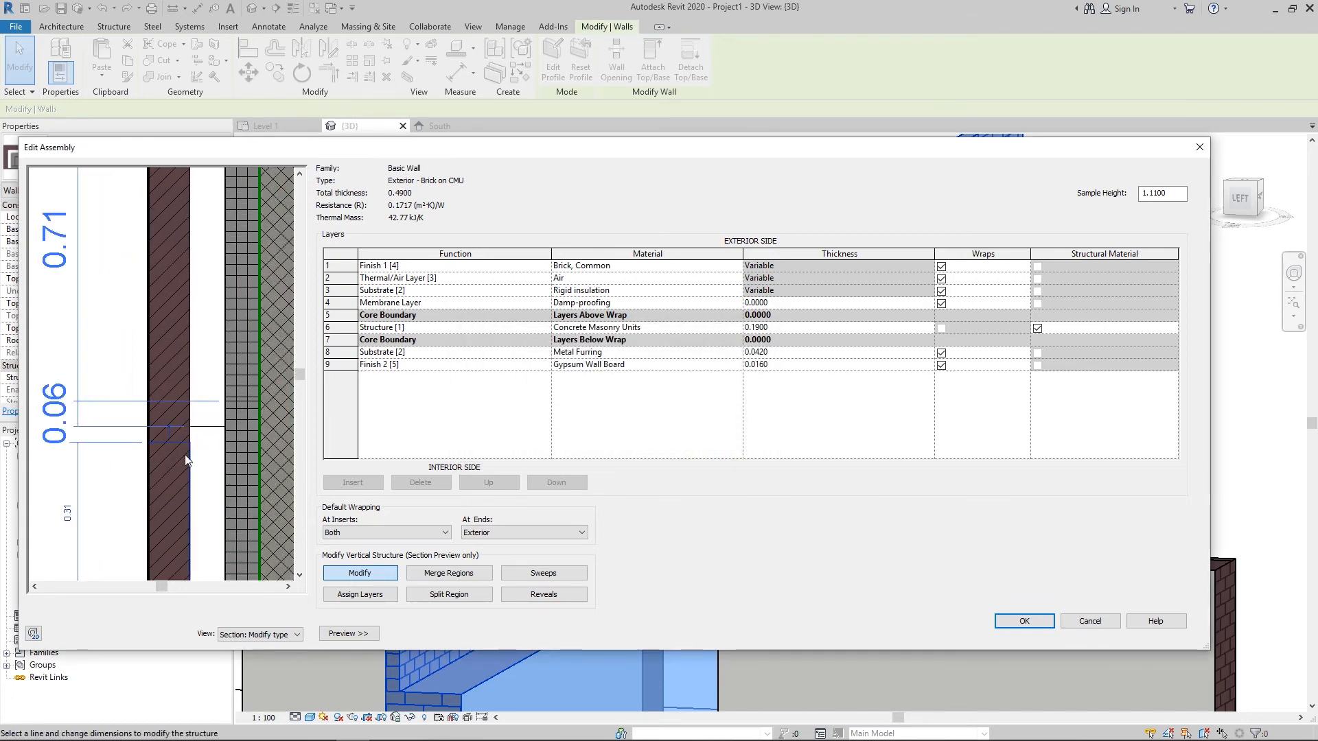
{"action": "scroll", "coordinate": [157, 435], "scroll_direction": "down", "scroll_amount": 2}
{"action": "scroll", "coordinate": [132, 469], "scroll_direction": "up", "scroll_amount": 1}
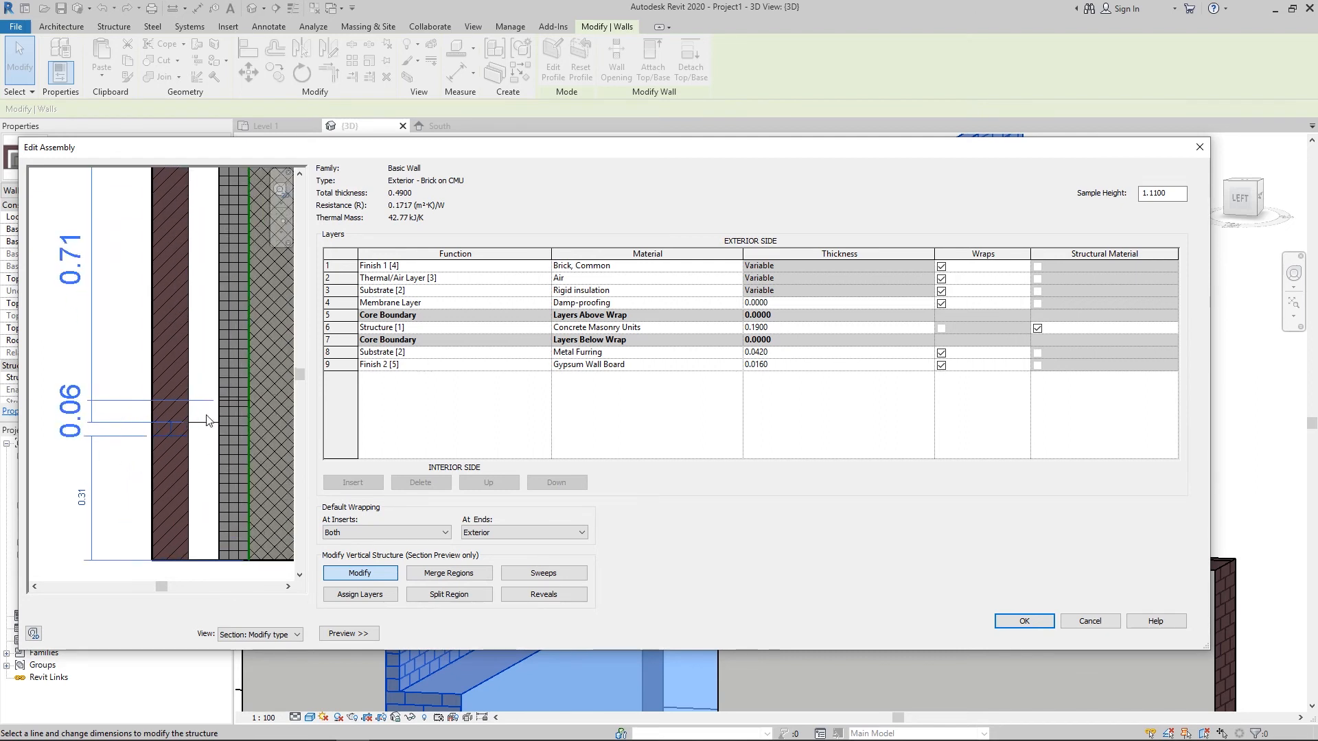
{"action": "scroll", "coordinate": [155, 450], "scroll_direction": "up", "scroll_amount": 1}
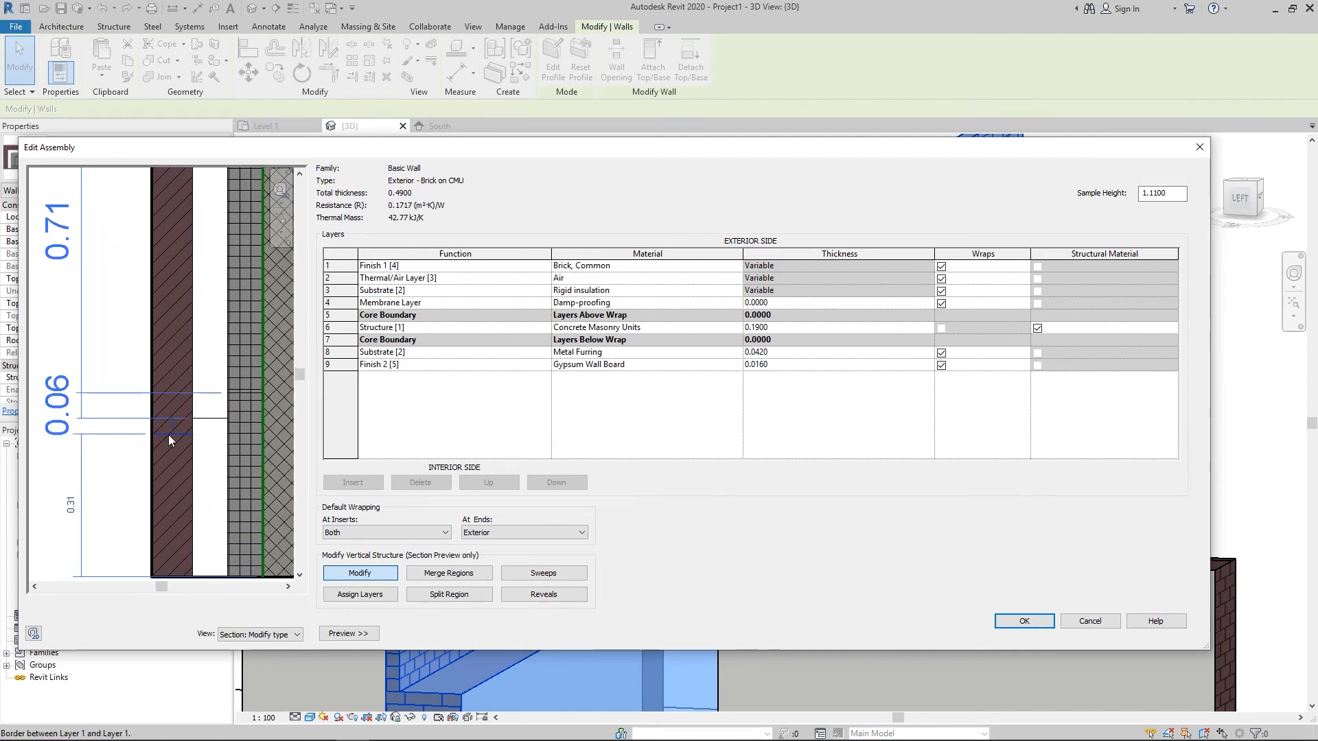
{"action": "left_click_drag", "start_coordinate": [181, 434], "coordinate": [180, 415]}
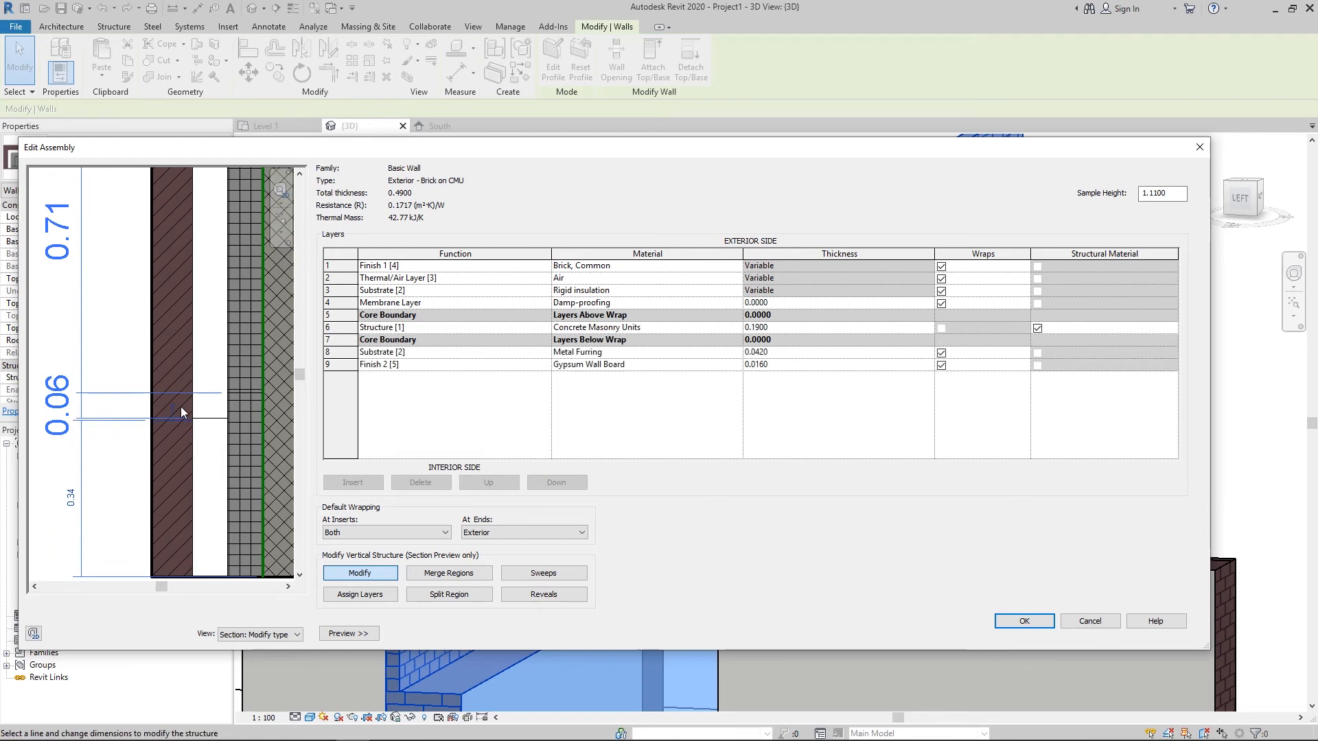
- Raise the air layer's split line freehand to about 0.02 below the rigid insulation's split line
{"action": "scroll", "coordinate": [232, 429], "scroll_direction": "down", "scroll_amount": 2}
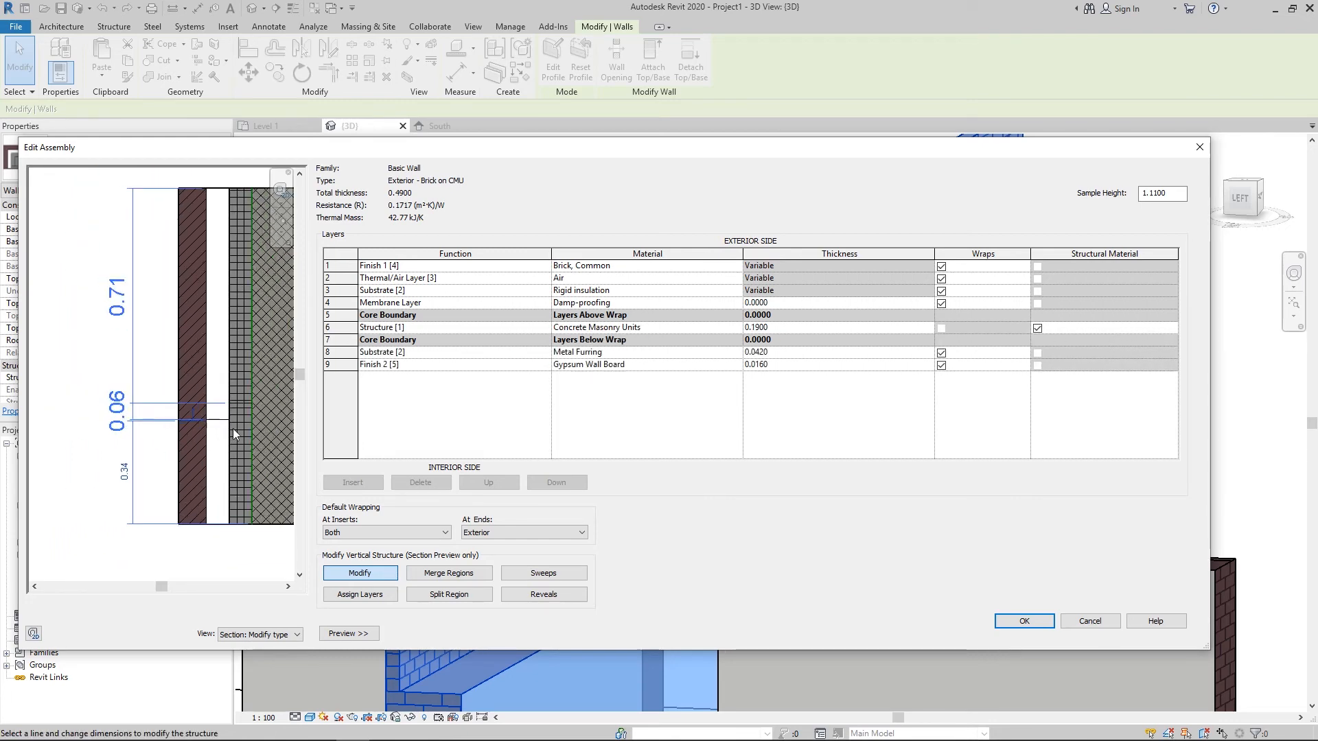
{"action": "scroll", "coordinate": [234, 434], "scroll_direction": "up", "scroll_amount": 1}
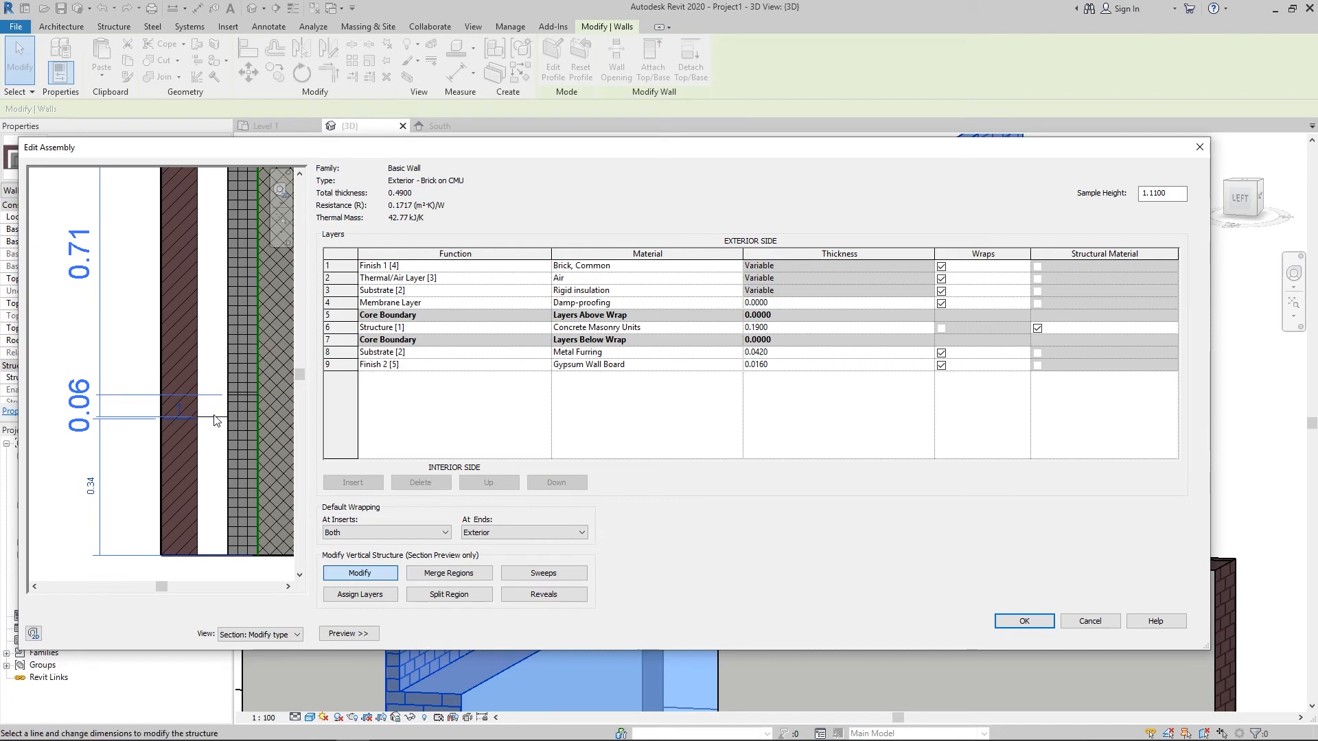
{"action": "left_click_drag", "start_coordinate": [217, 420], "coordinate": [215, 408]}
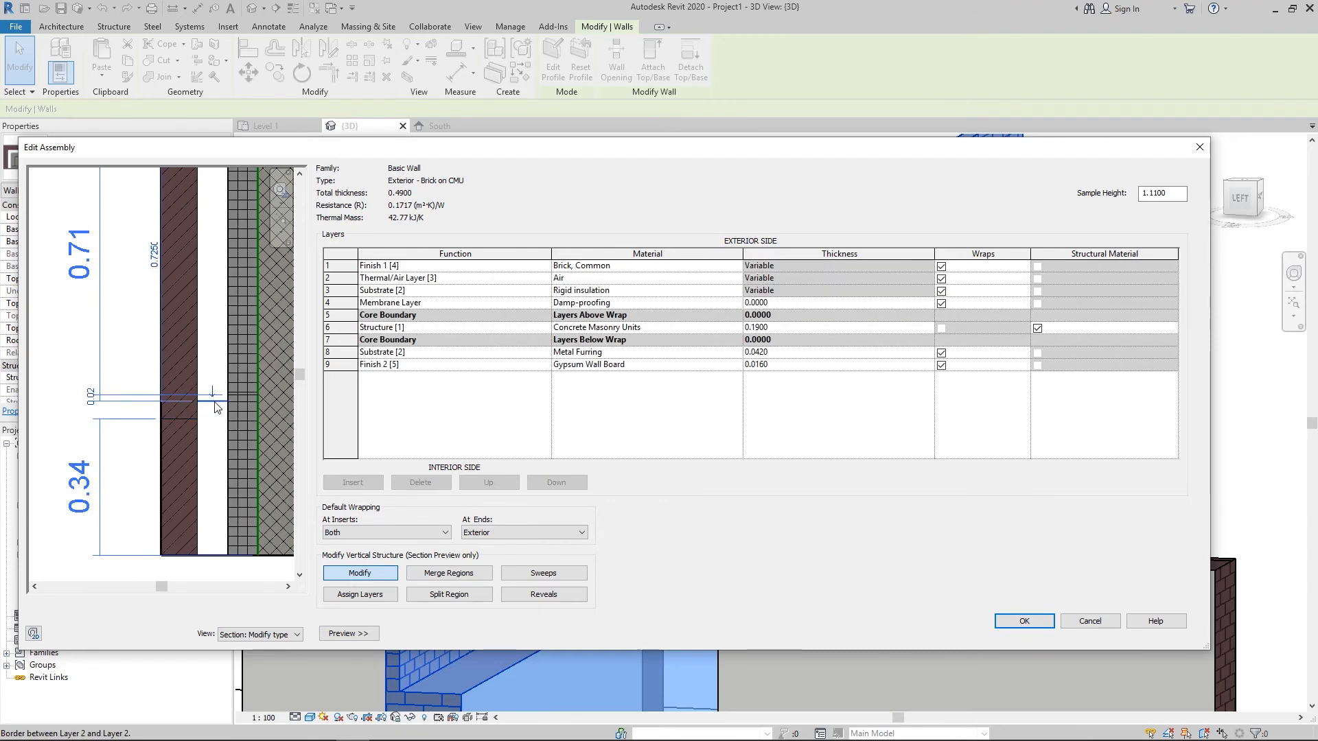
- Constrain the rigid insulation and air layers' split lines by their distance from the wall base
{"action": "left_click", "coordinate": [243, 396]}
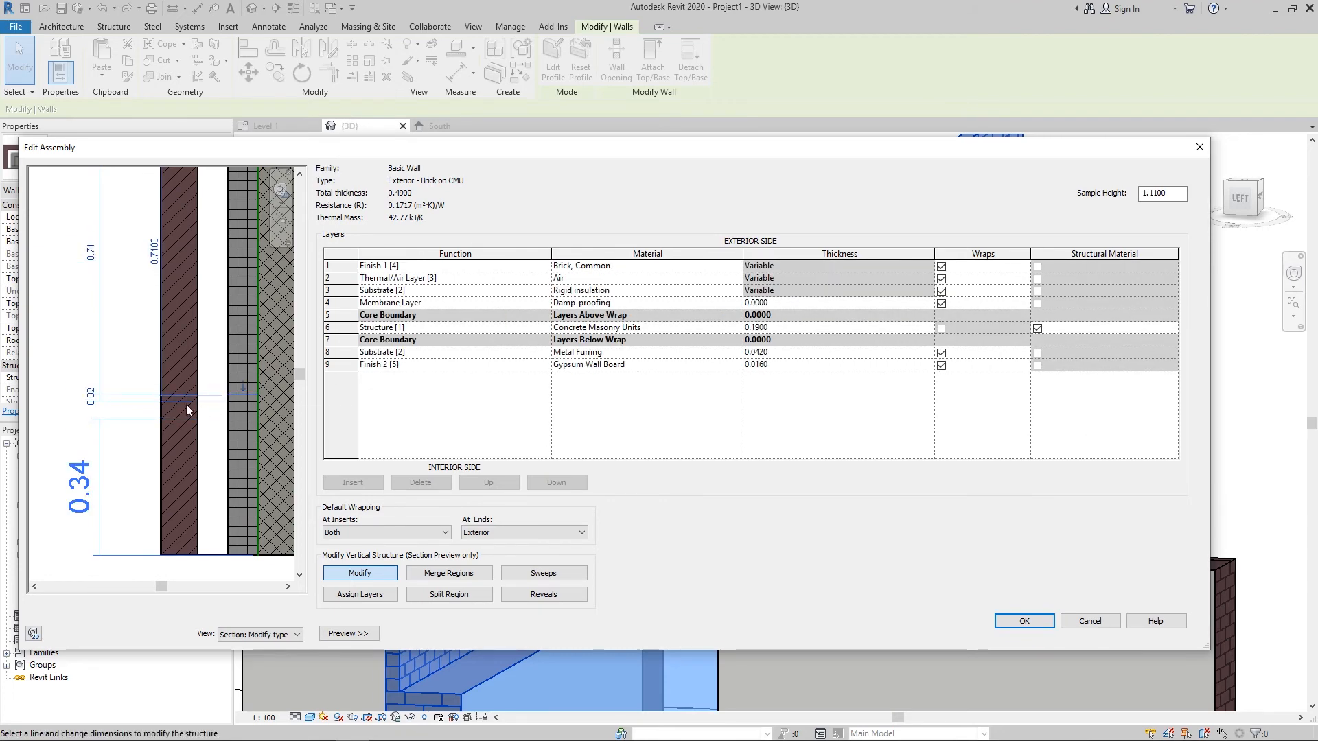
{"action": "scroll", "coordinate": [186, 405], "scroll_direction": "up", "scroll_amount": 2}
{"action": "scroll", "coordinate": [257, 438], "scroll_direction": "down", "scroll_amount": 7}
{"action": "scroll", "coordinate": [258, 438], "scroll_direction": "up", "scroll_amount": 5}
{"action": "scroll", "coordinate": [232, 388], "scroll_direction": "down", "scroll_amount": 1}
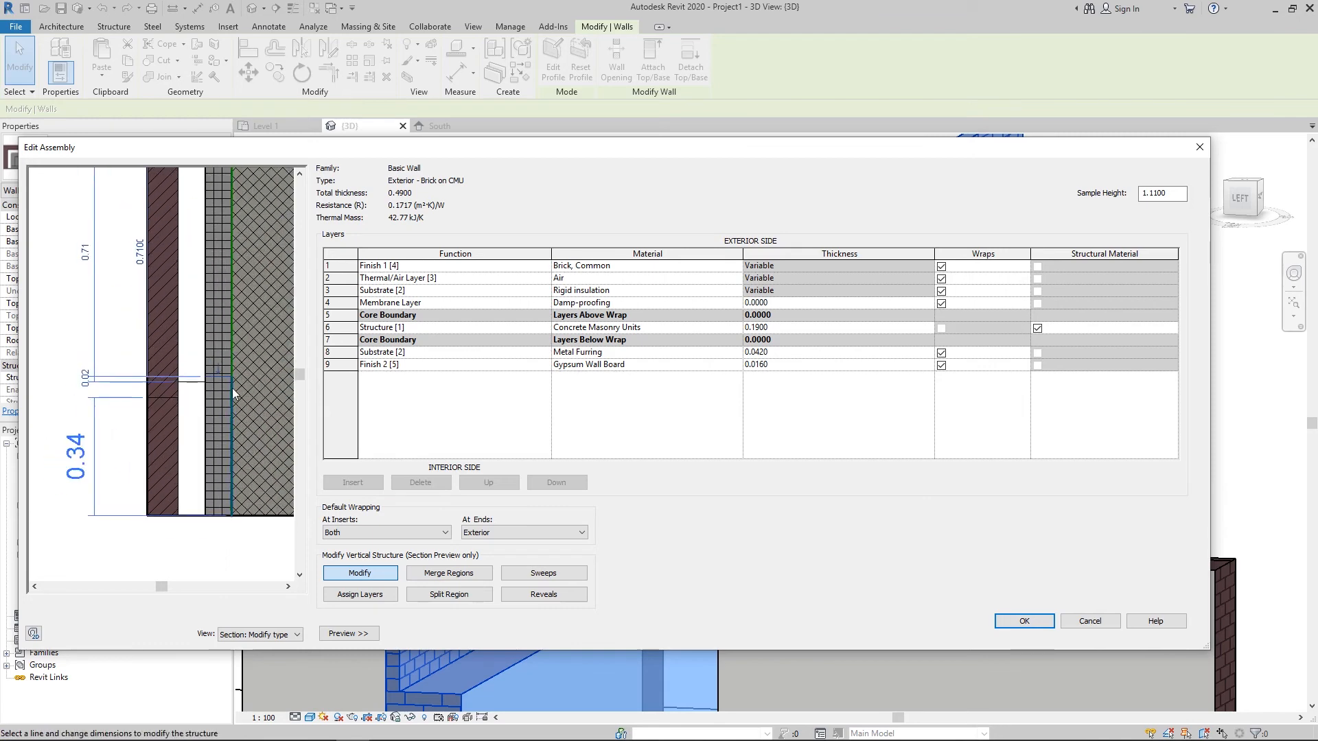
{"action": "scroll", "coordinate": [196, 377], "scroll_direction": "up", "scroll_amount": 1}
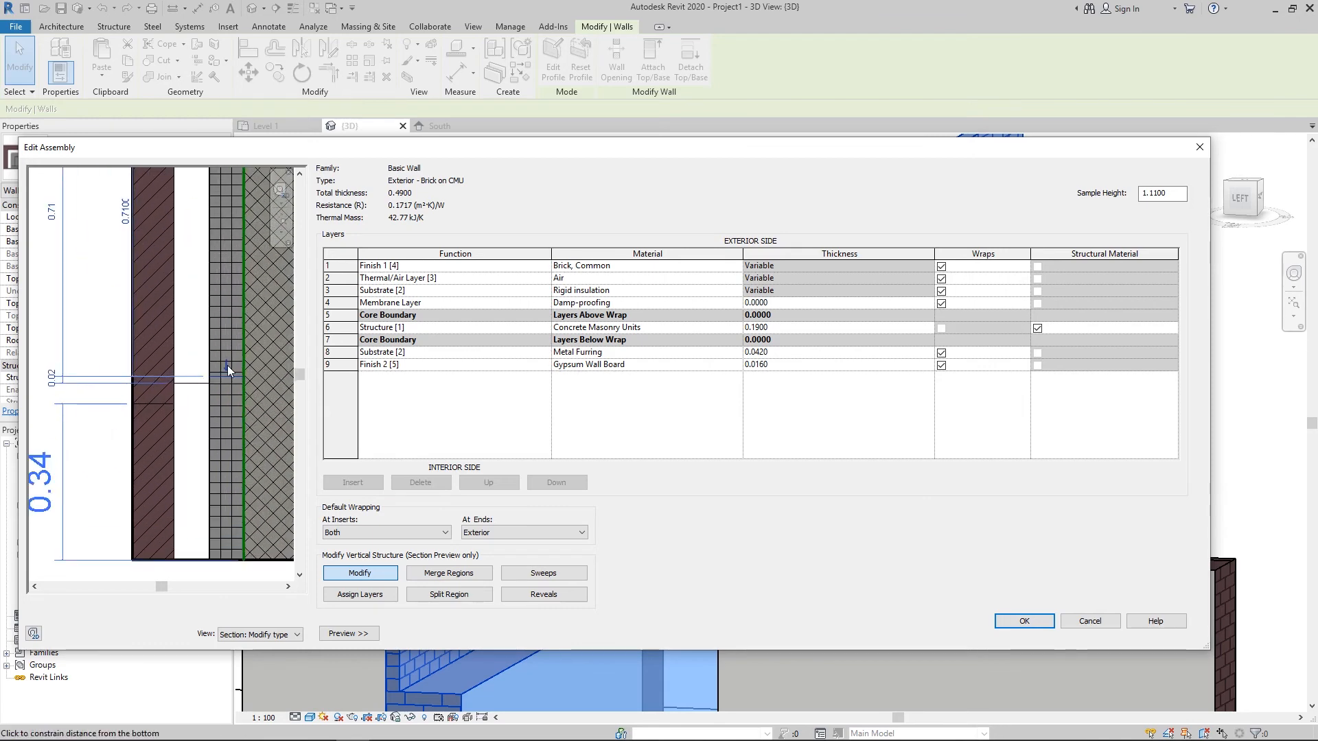
{"action": "left_click", "coordinate": [228, 365]}
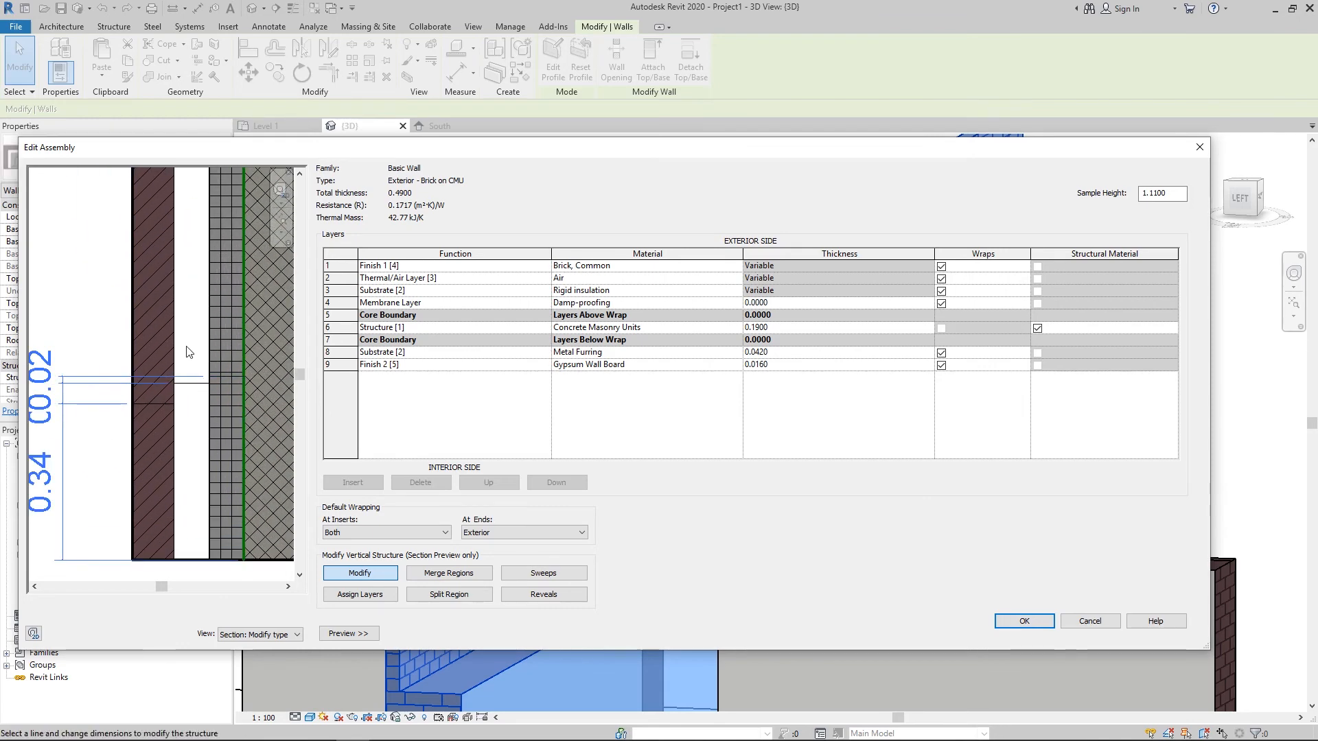
- Raise the rigid insulation split line, and raise the air split line to about 0.03 below it and 0.39 above the brick's
{"action": "left_click", "coordinate": [228, 378]}
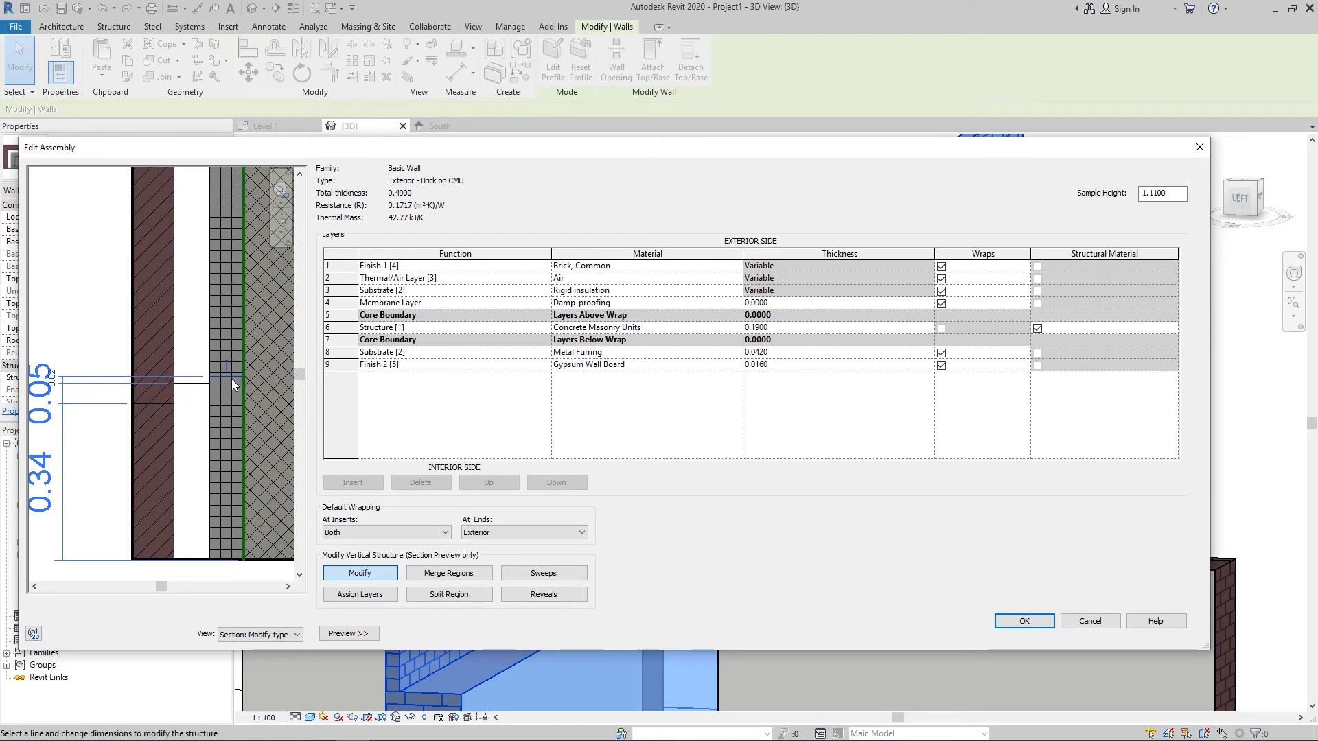
{"action": "left_click_drag", "start_coordinate": [230, 378], "coordinate": [229, 212]}
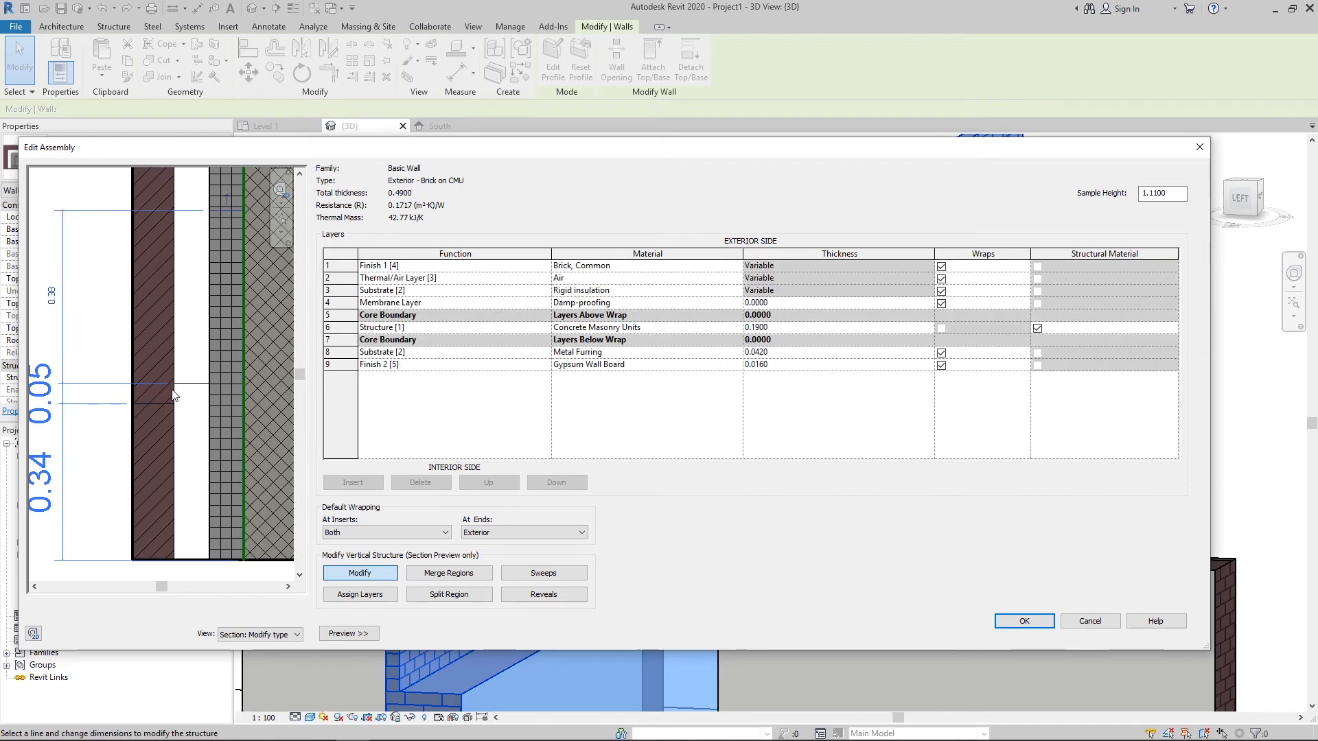
{"action": "left_click_drag", "start_coordinate": [190, 383], "coordinate": [190, 225]}
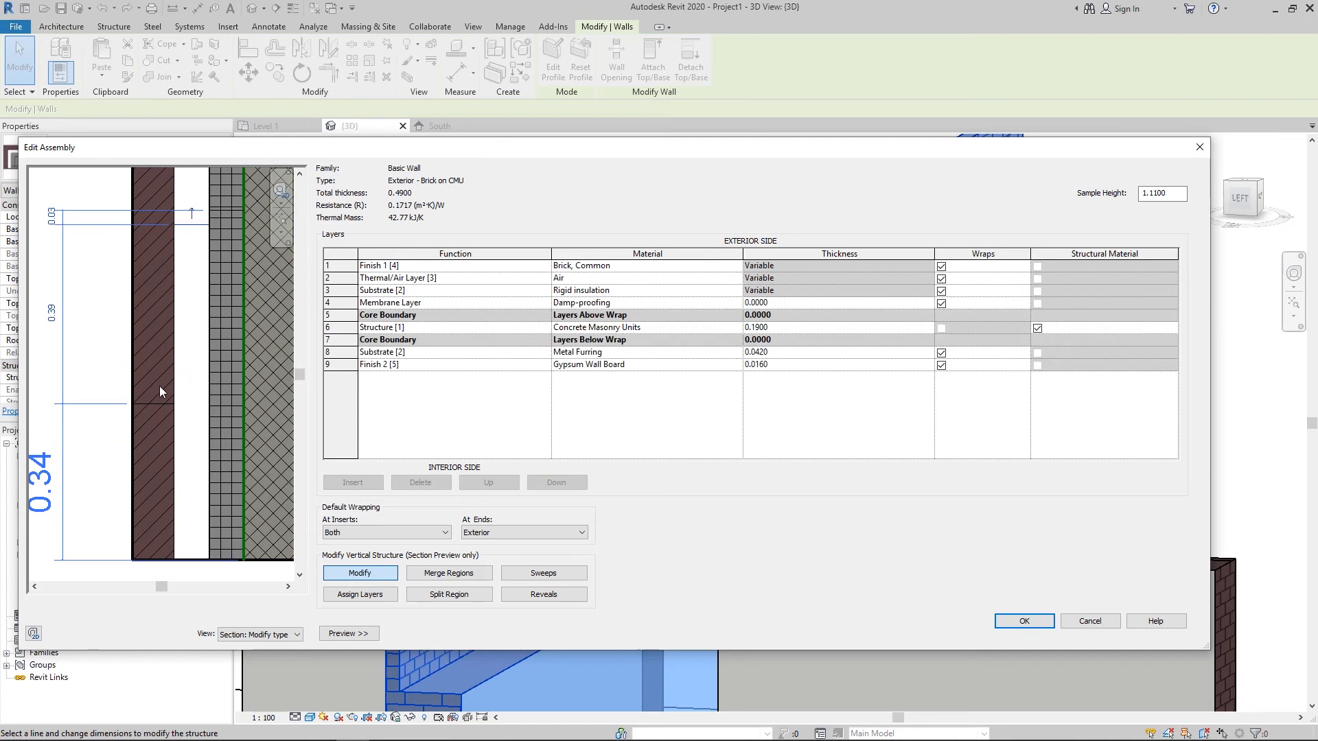
- Set the brick layer's split line to 0.5 above the wall base
{"action": "left_click", "coordinate": [160, 405]}
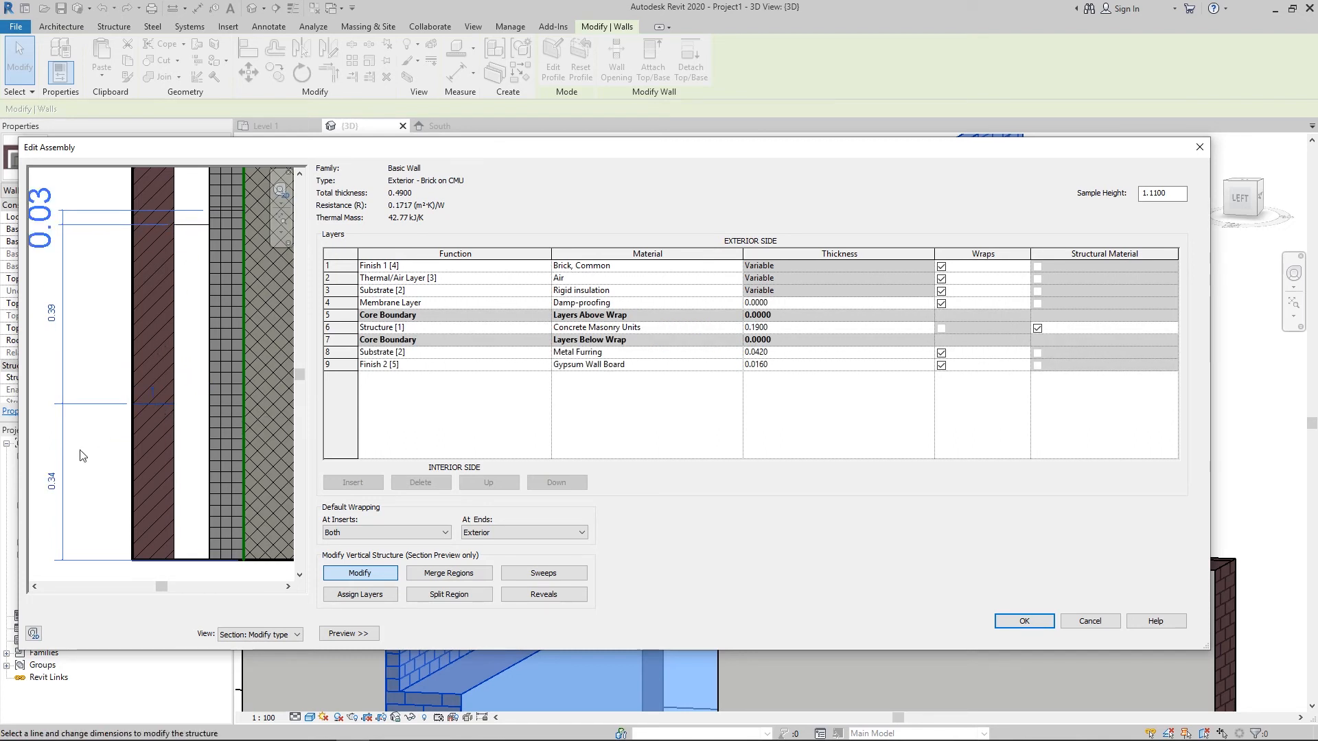
{"action": "left_click", "coordinate": [53, 480]}
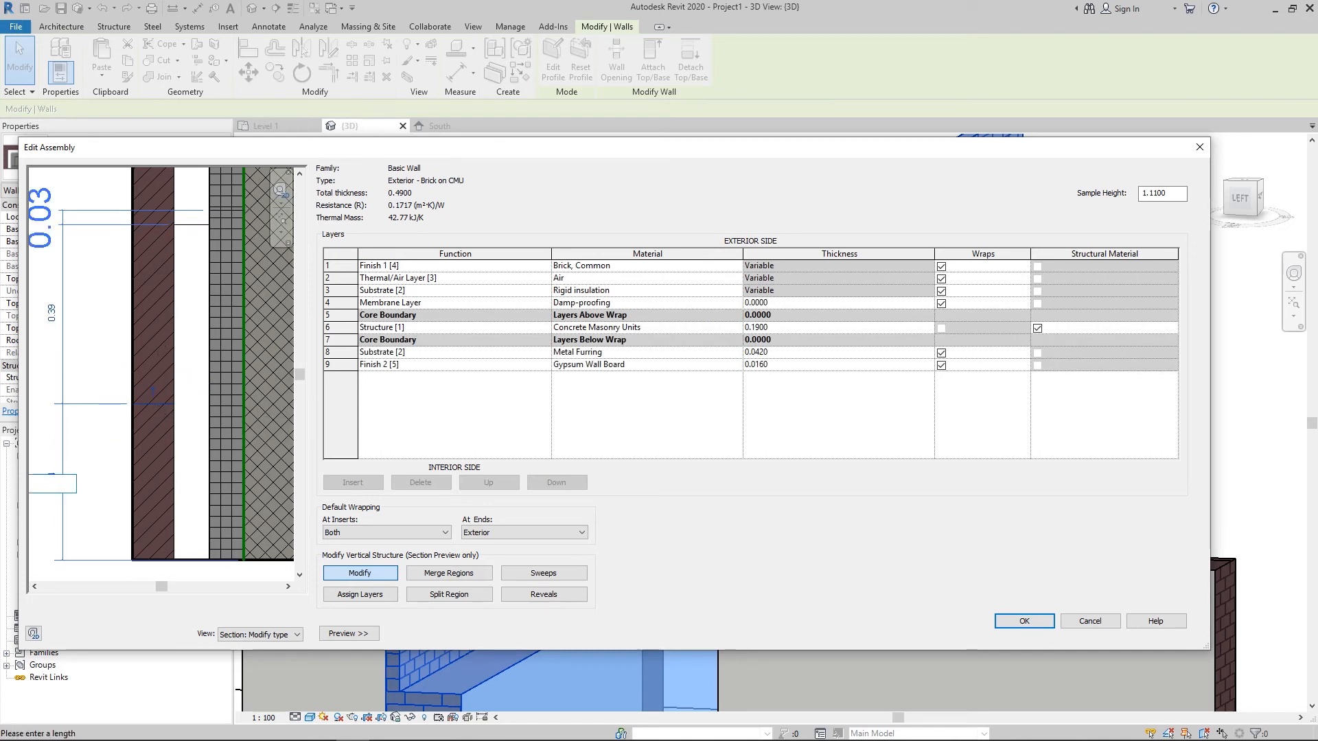
{"action": "type", "text": "0.5"}
{"action": "key", "text": "Return"}
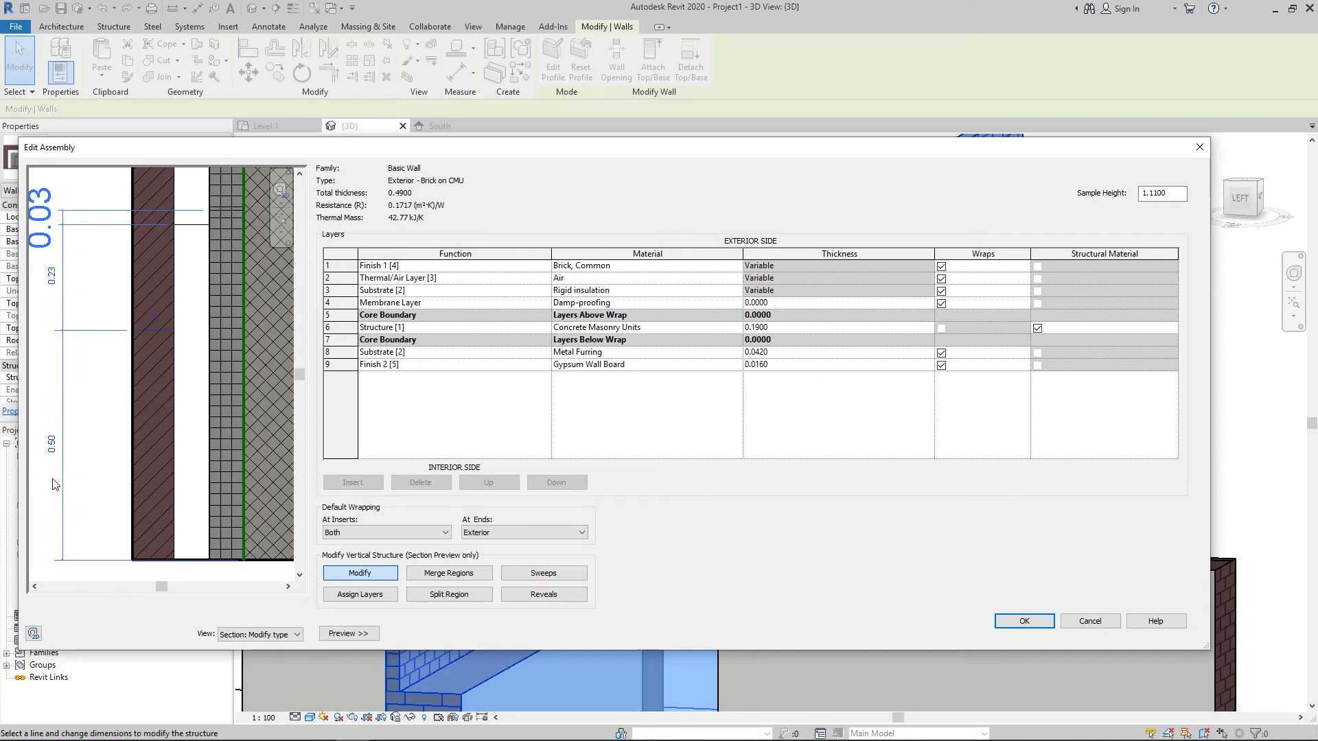
- Set the rigid insulation split line's distance from the air layer's split line to 0
{"action": "scroll", "coordinate": [154, 388], "scroll_direction": "down", "scroll_amount": 2}
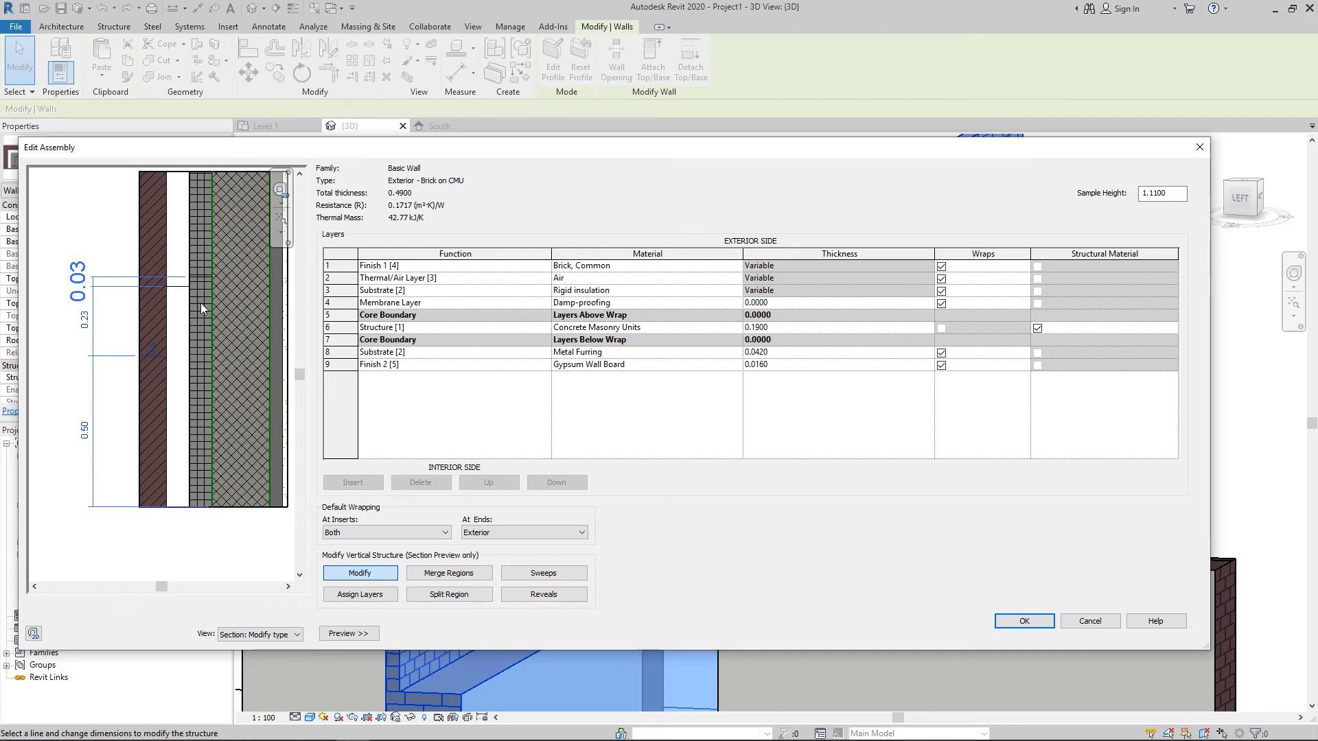
{"action": "scroll", "coordinate": [202, 278], "scroll_direction": "up", "scroll_amount": 1}
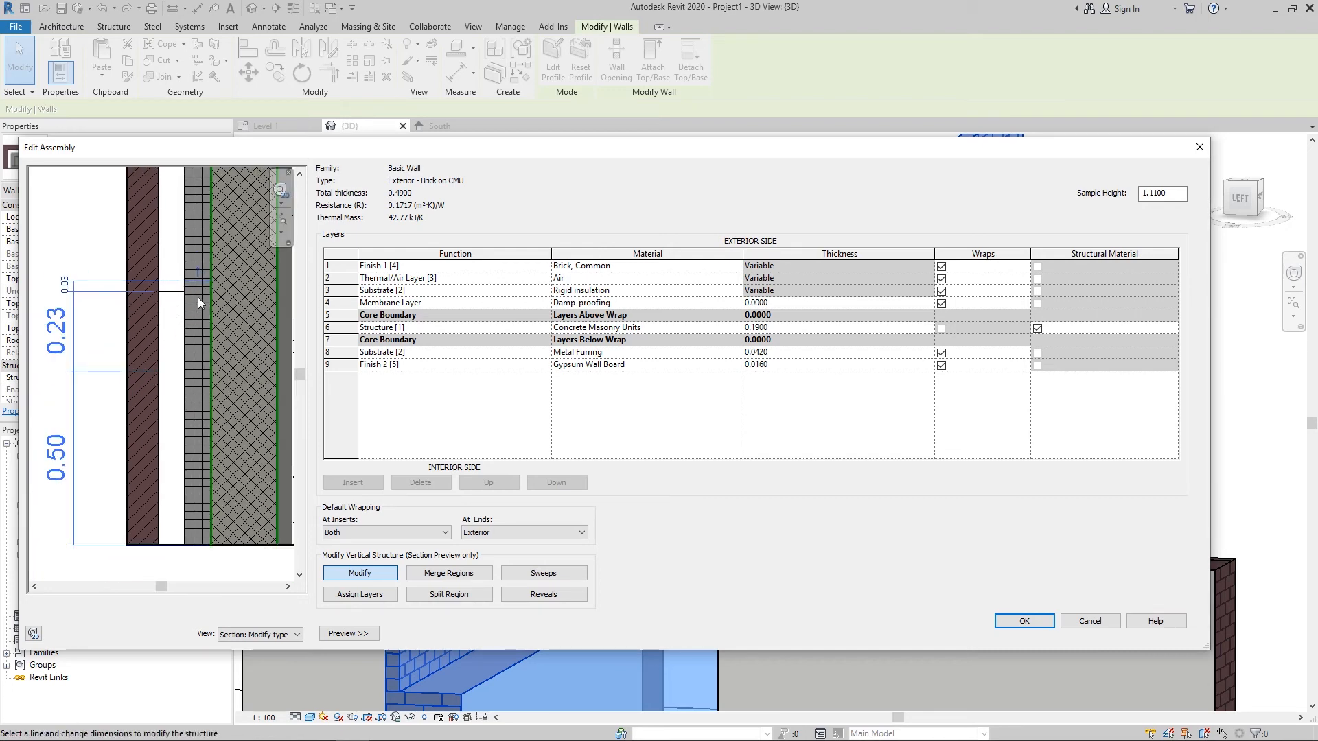
{"action": "left_click", "coordinate": [66, 284]}
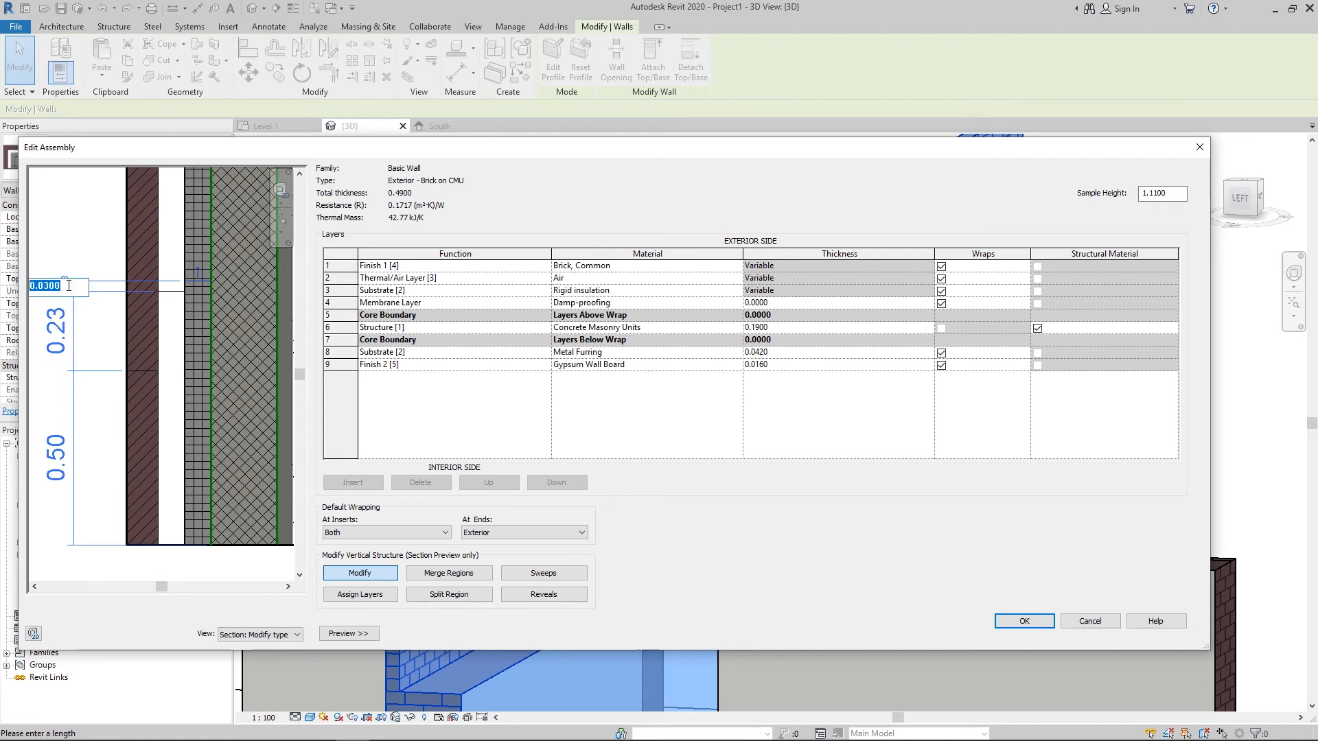
{"action": "type", "text": "0"}
{"action": "key", "text": "Return"}
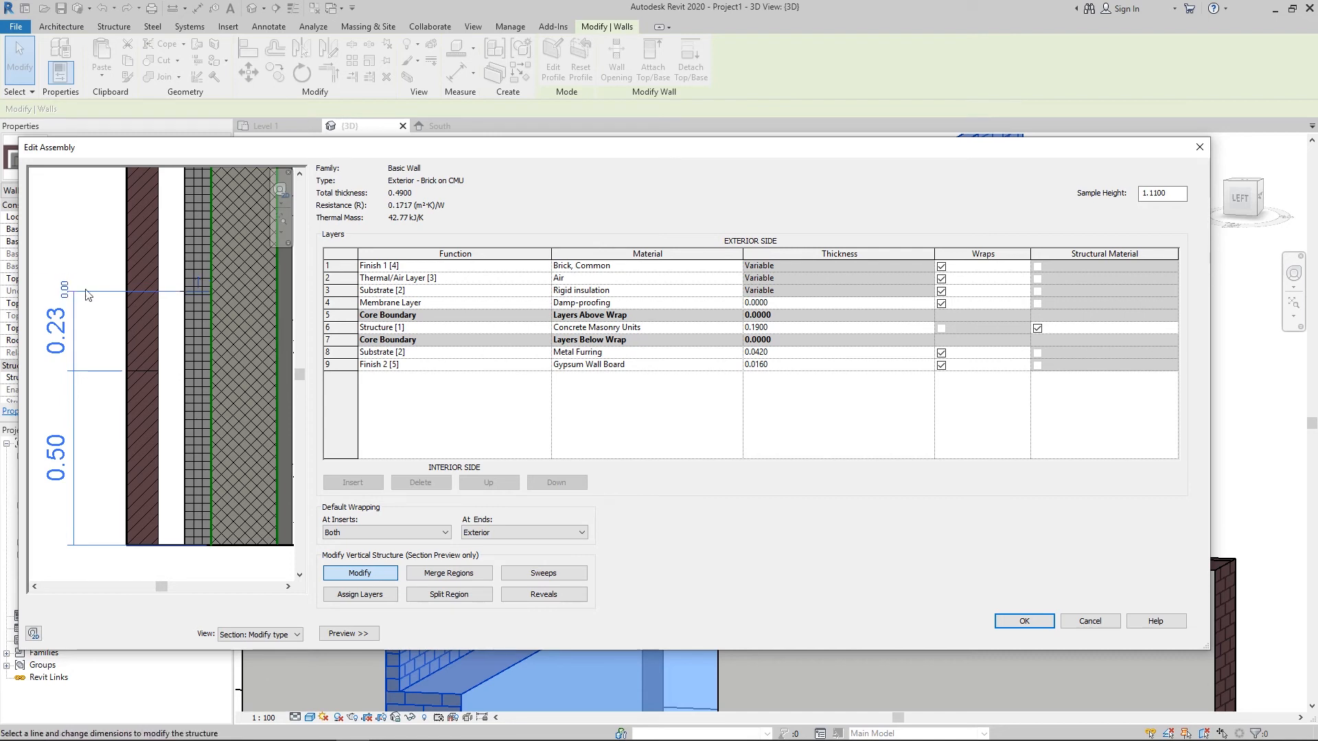
- Set the air layer's split line to a distance of 0 from the brick layer's split line
{"action": "scroll", "coordinate": [147, 371], "scroll_direction": "up", "scroll_amount": 1}
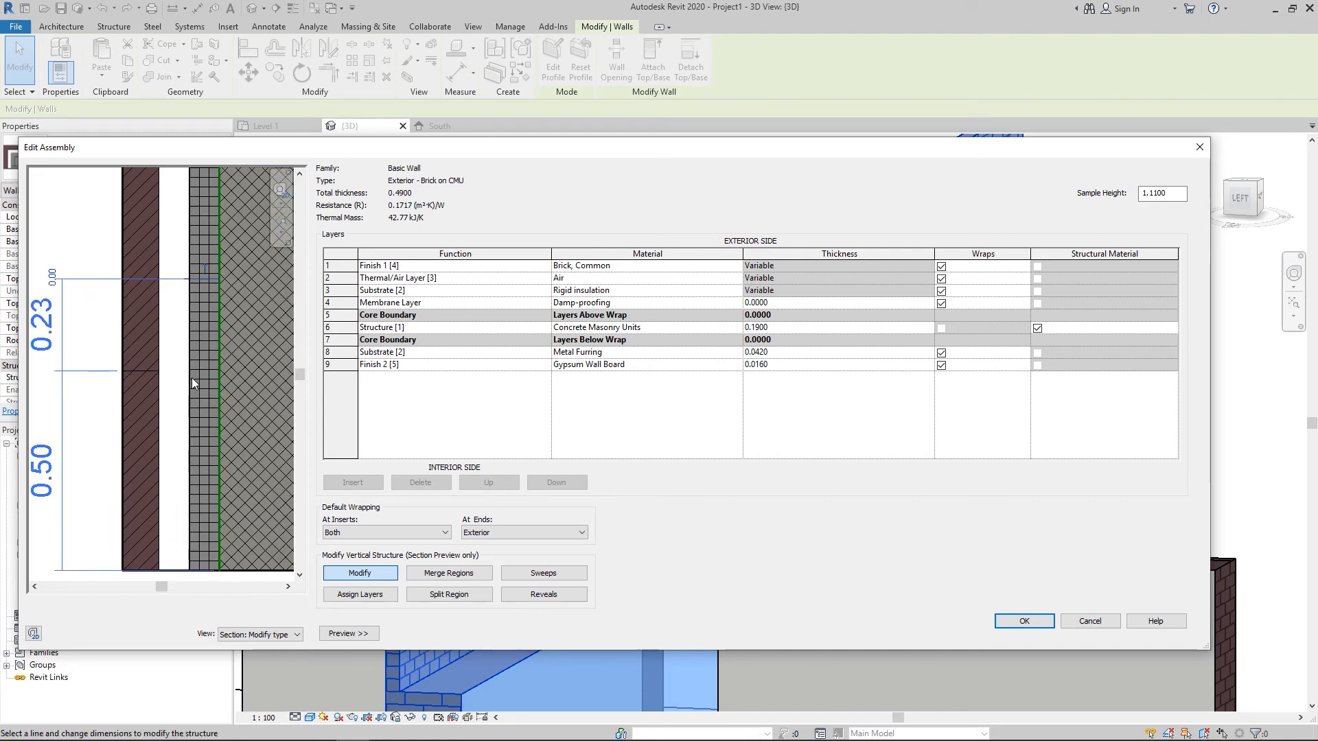
{"action": "left_click", "coordinate": [173, 285]}
{"action": "left_click", "coordinate": [52, 322]}
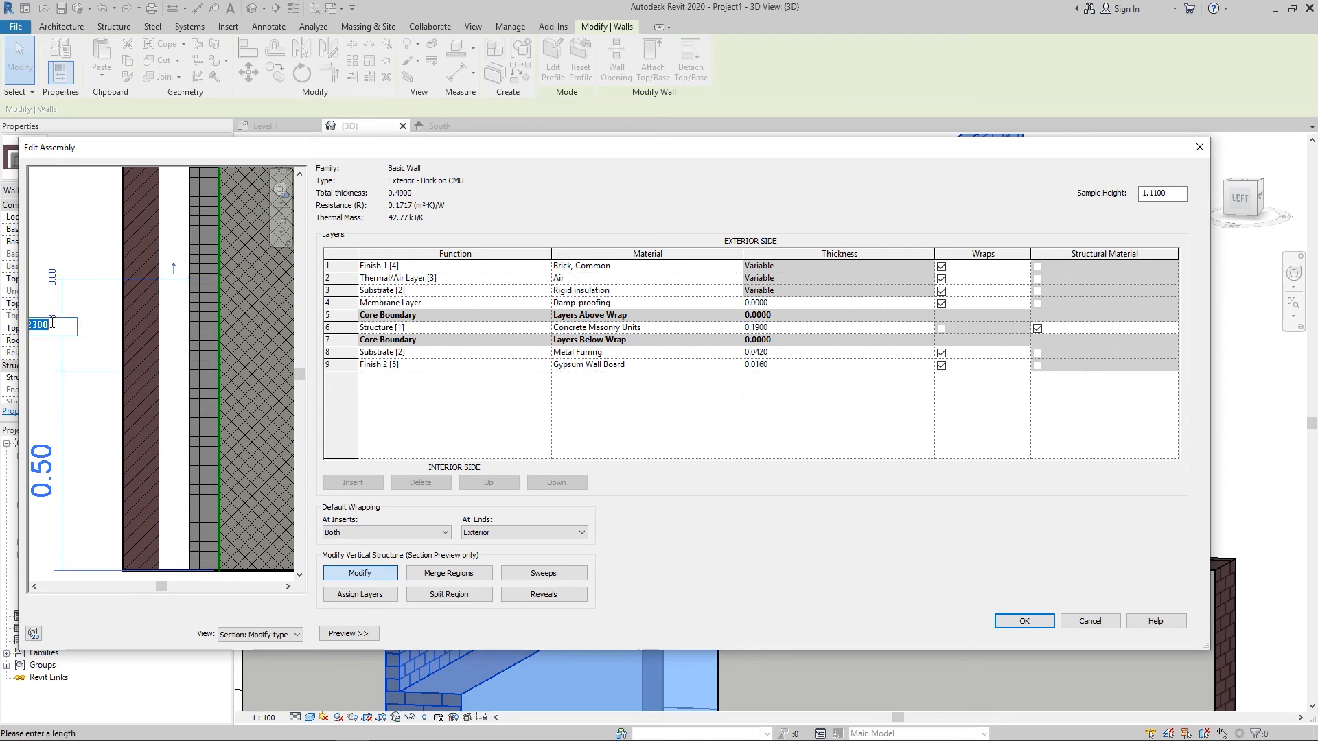
{"action": "type", "text": "0"}
{"action": "key", "text": "Return"}
- Lower the rigid insulation split line to a distance of 0 from the aligned air and brick split lines
{"action": "scroll", "coordinate": [52, 323], "scroll_direction": "up", "scroll_amount": 1}
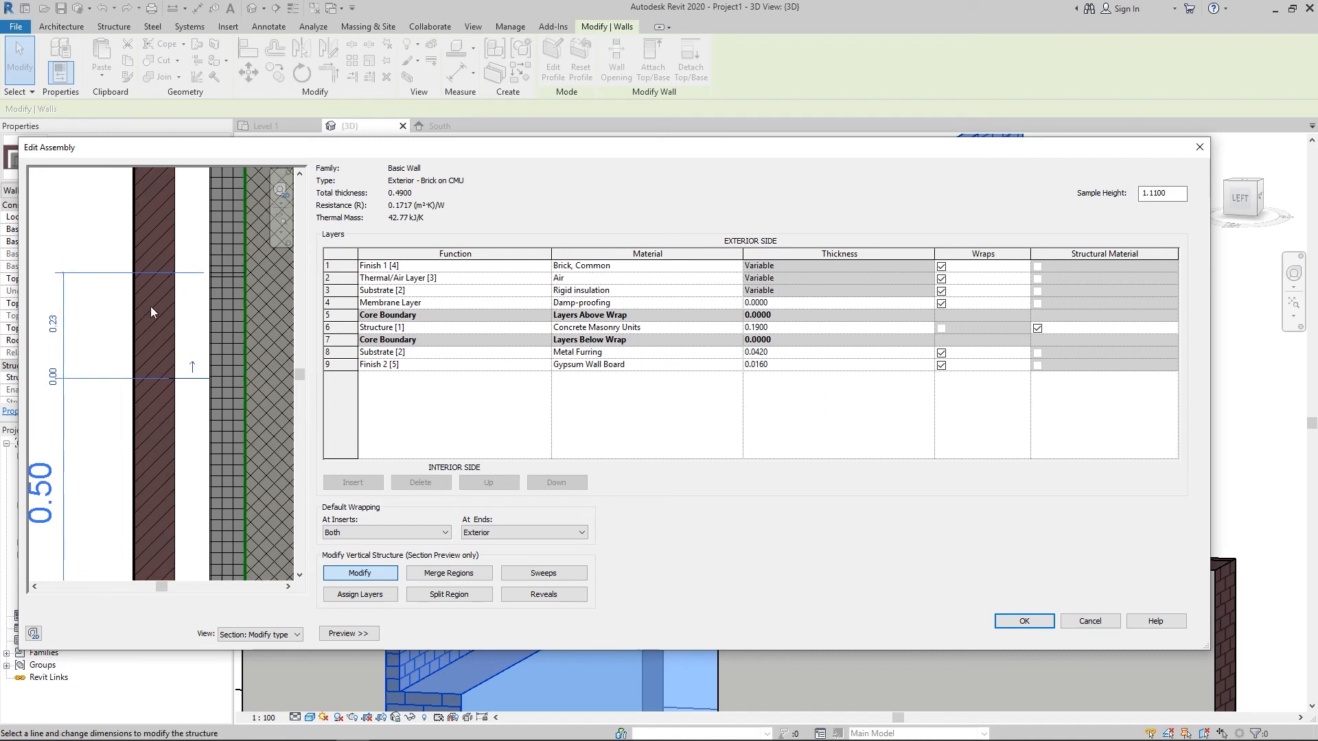
{"action": "left_click", "coordinate": [228, 272]}
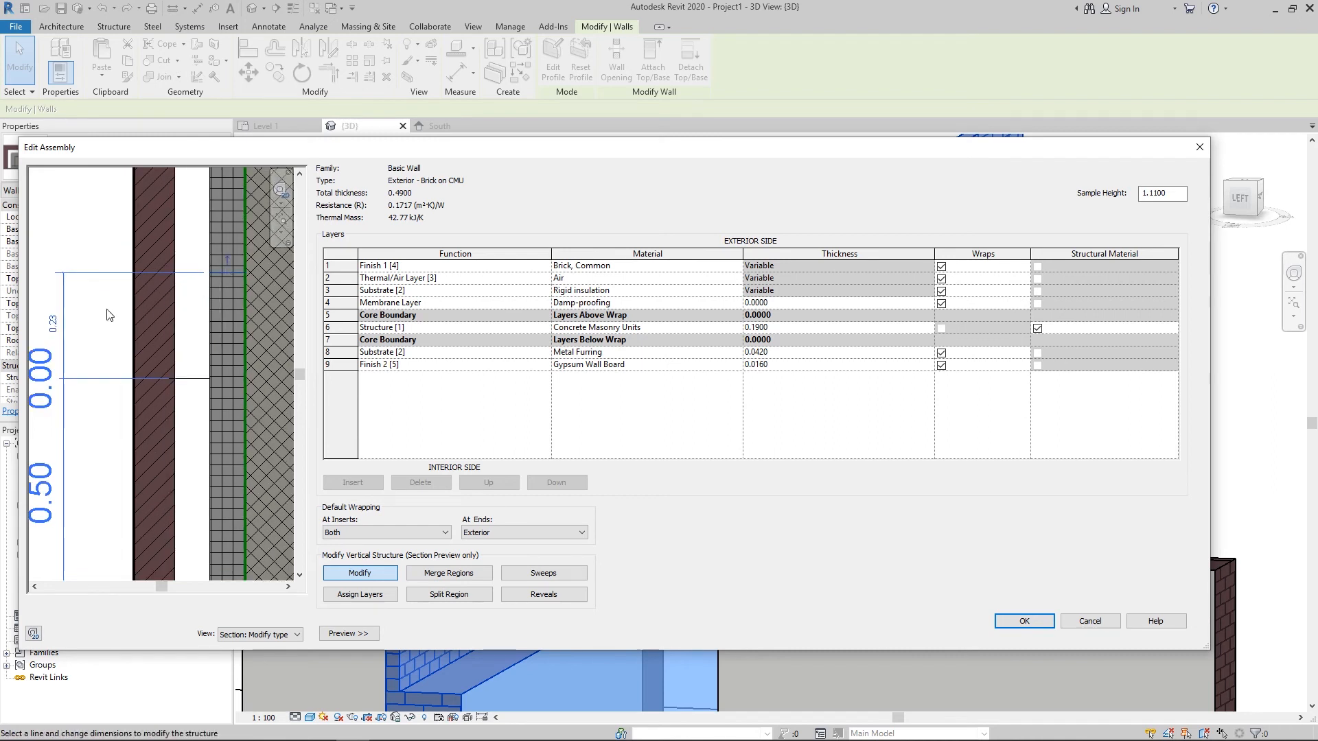
{"action": "left_click", "coordinate": [60, 329]}
{"action": "type", "text": "00"}
{"action": "key", "text": "Return"}
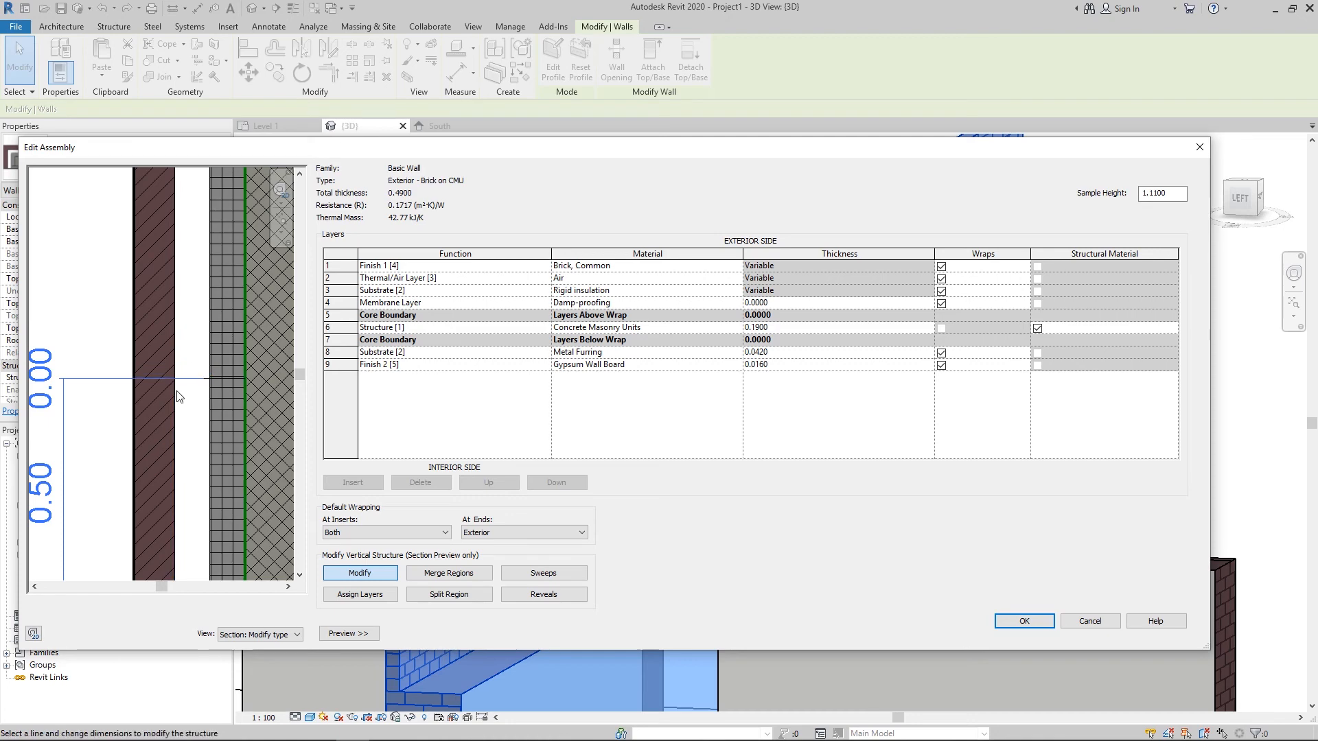
- Merge the brick, air and rigid insulation regions below the split lines into the concrete masonry core, and accept the assembly
{"action": "scroll", "coordinate": [177, 396], "scroll_direction": "down", "scroll_amount": 2}
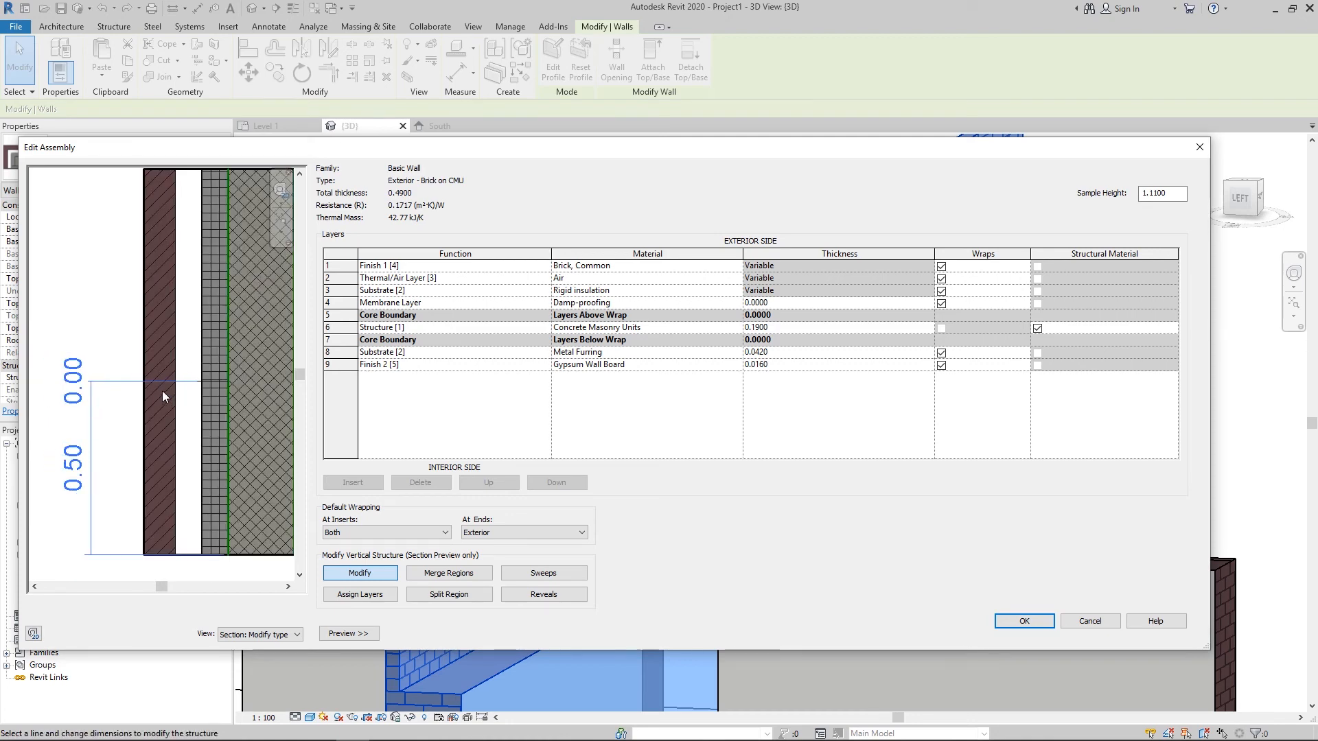
{"action": "scroll", "coordinate": [221, 387], "scroll_direction": "down", "scroll_amount": 2}
{"action": "scroll", "coordinate": [216, 385], "scroll_direction": "up", "scroll_amount": 3}
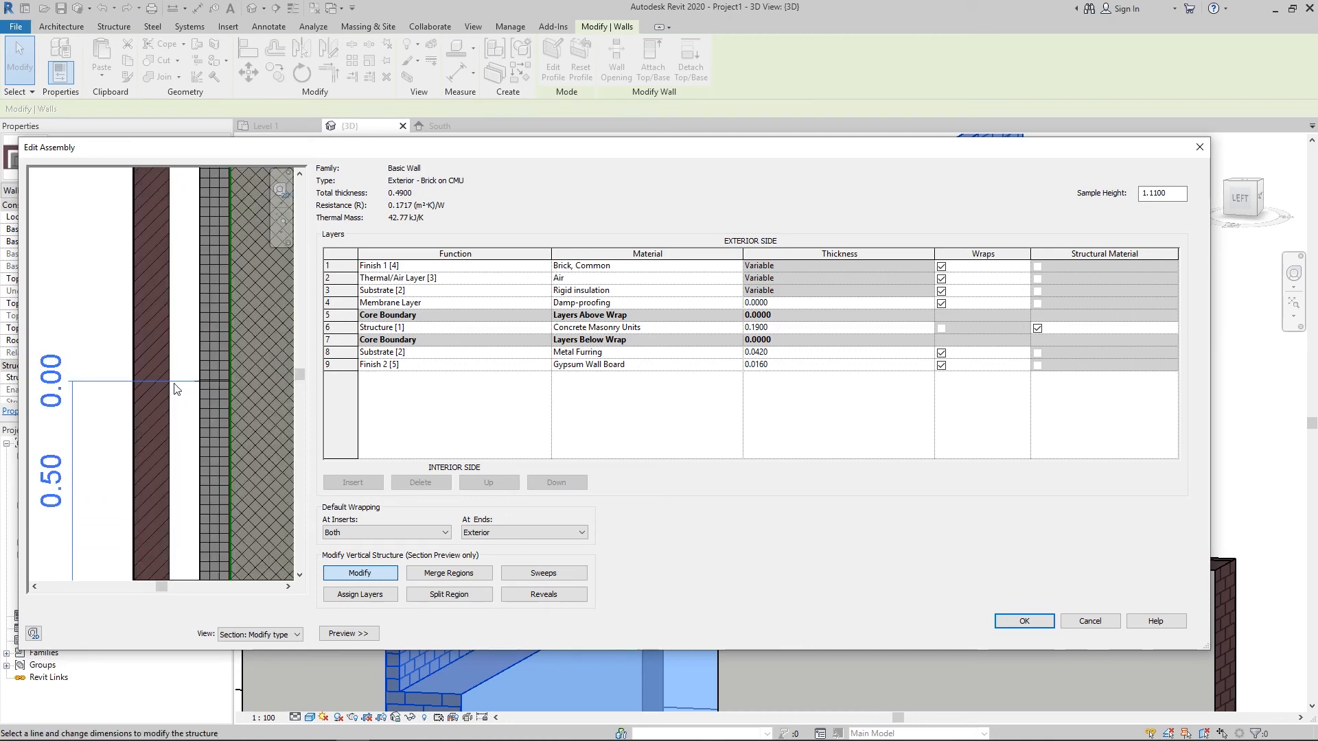
{"action": "scroll", "coordinate": [222, 383], "scroll_direction": "down", "scroll_amount": 2}
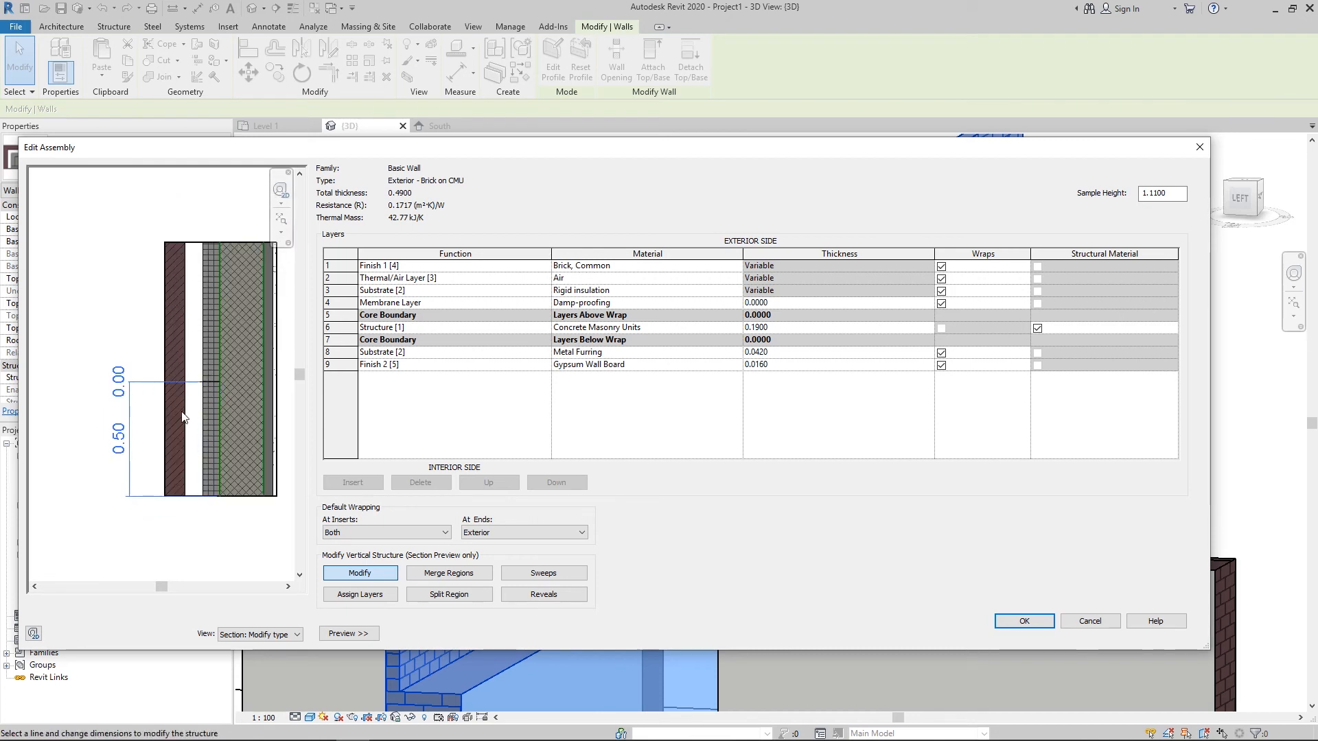
{"action": "scroll", "coordinate": [236, 409], "scroll_direction": "up", "scroll_amount": 3}
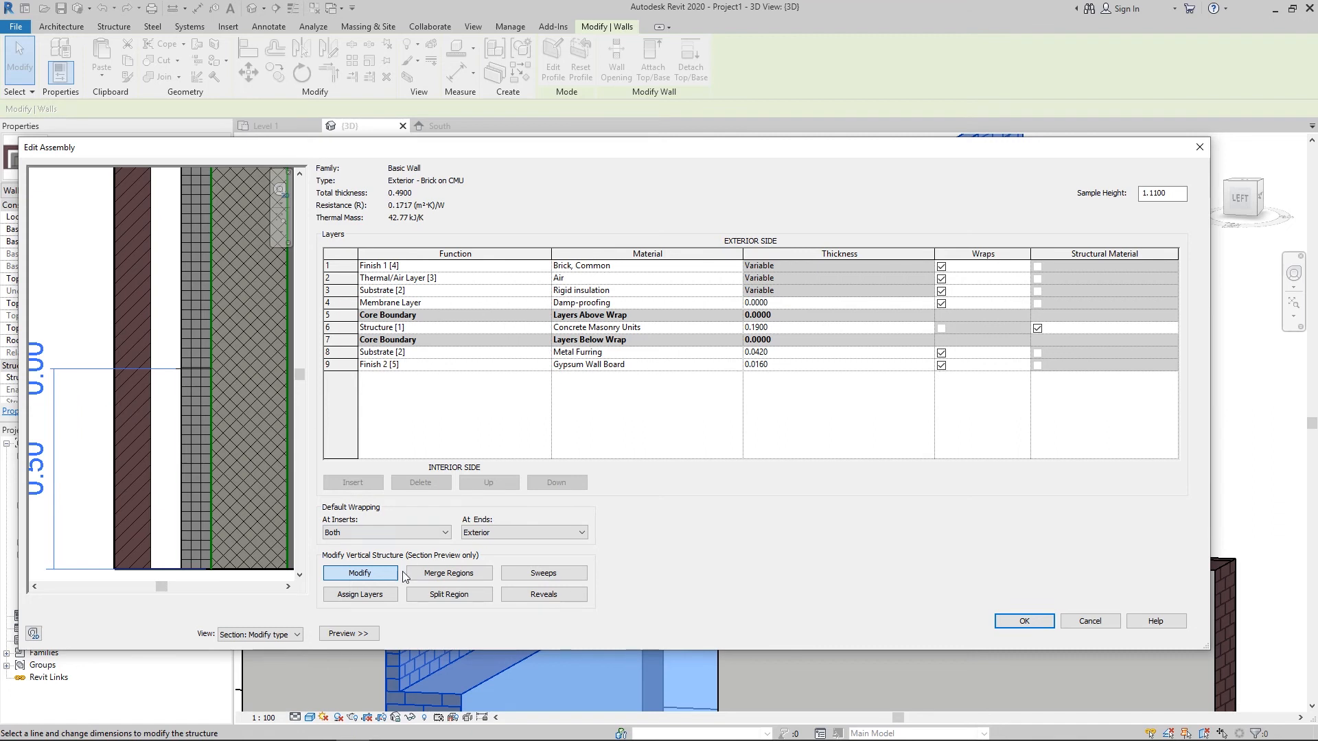
{"action": "left_click", "coordinate": [450, 574]}
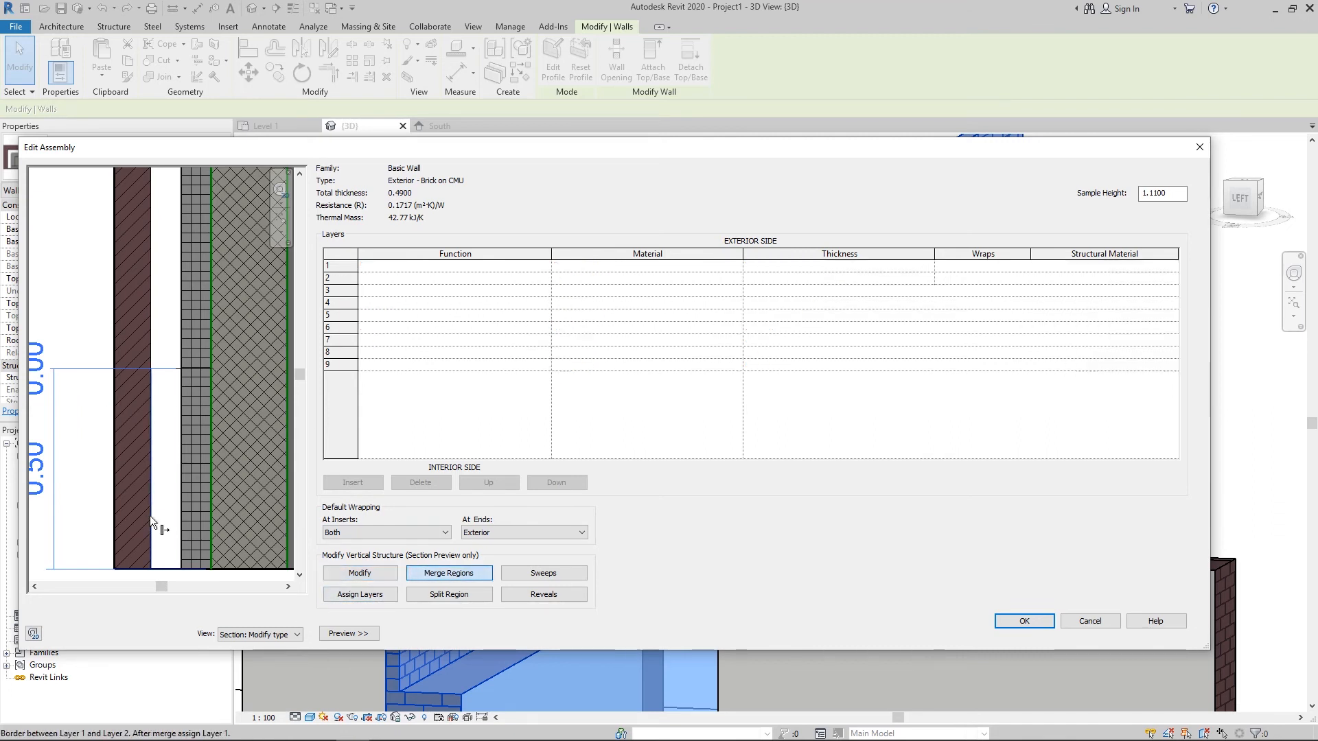
{"action": "left_click", "coordinate": [149, 517]}
{"action": "left_click", "coordinate": [181, 512]}
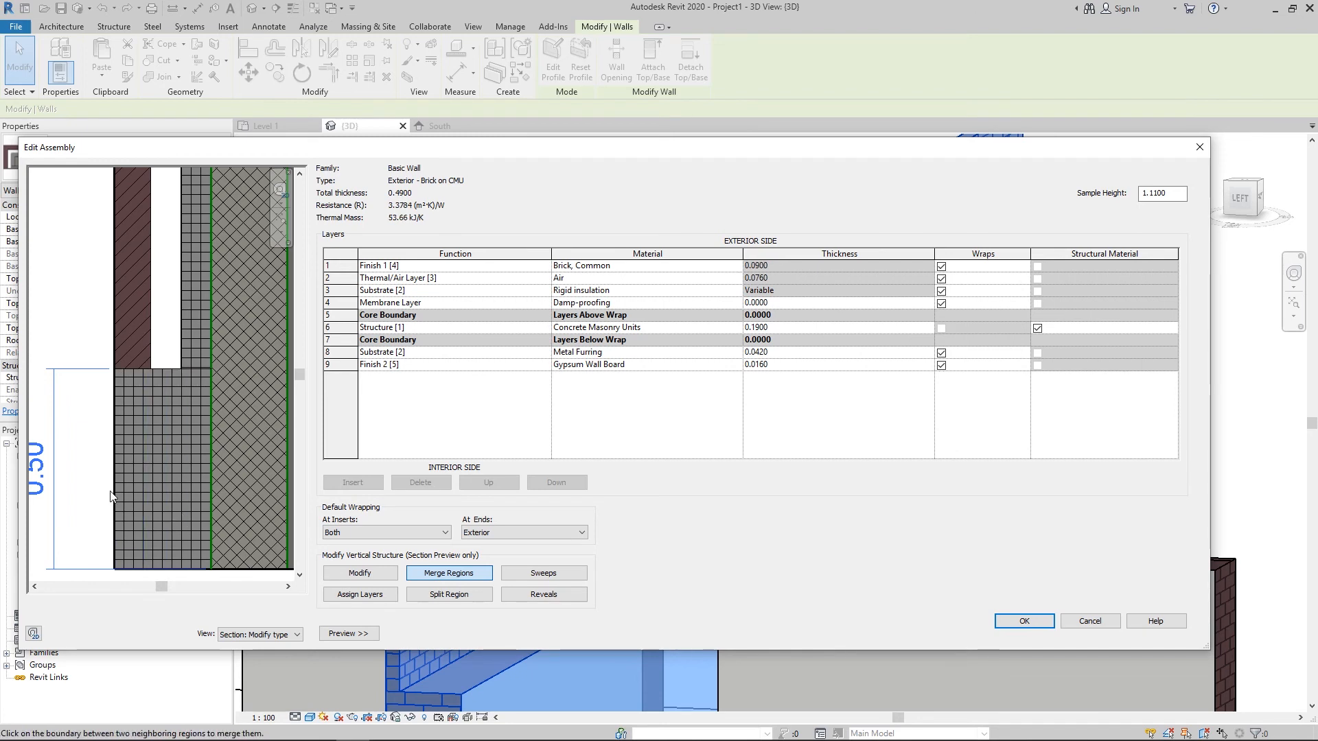
{"action": "left_click", "coordinate": [213, 441]}
{"action": "scroll", "coordinate": [229, 451], "scroll_direction": "down", "scroll_amount": 3}
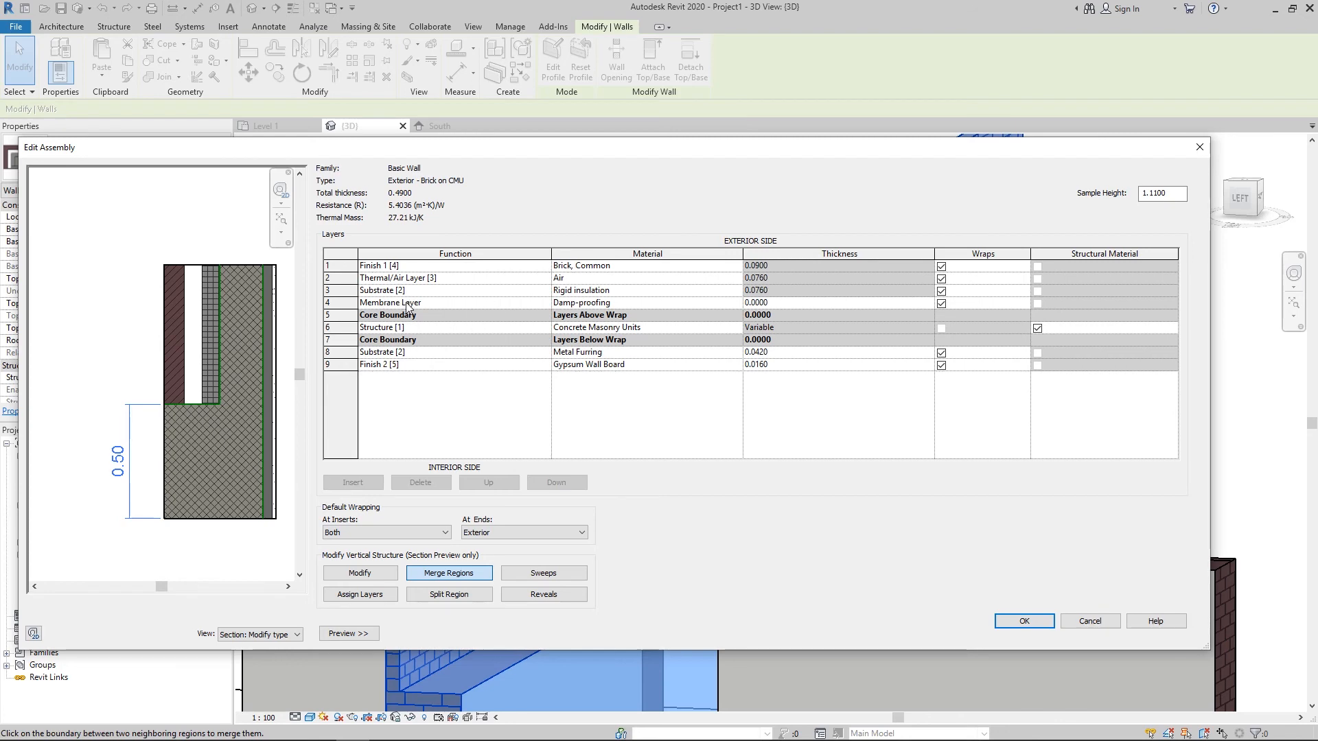
{"action": "left_click", "coordinate": [1025, 622]}
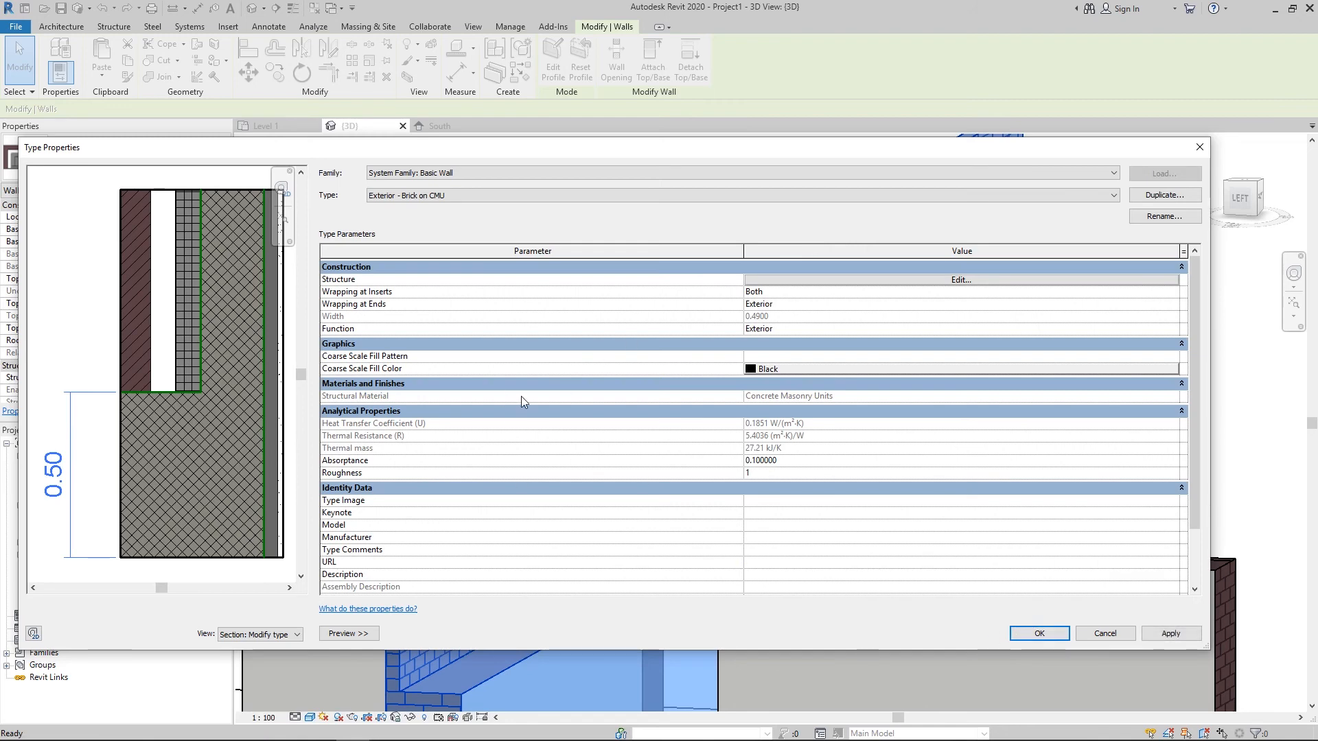
- Reopen the wall's structure and assign the rigid insulation layer to the merged concrete masonry region
{"action": "left_click", "coordinate": [782, 278]}
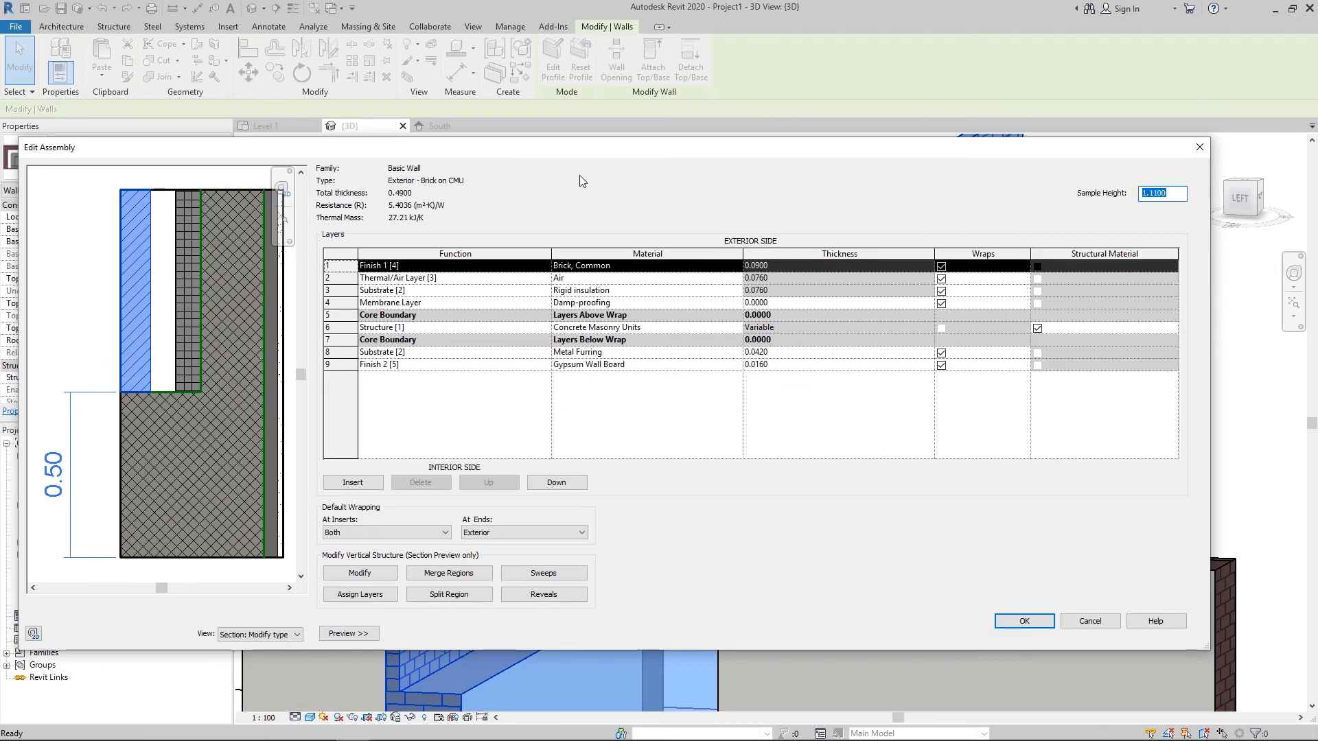
{"action": "left_click_drag", "start_coordinate": [615, 148], "coordinate": [623, 185]}
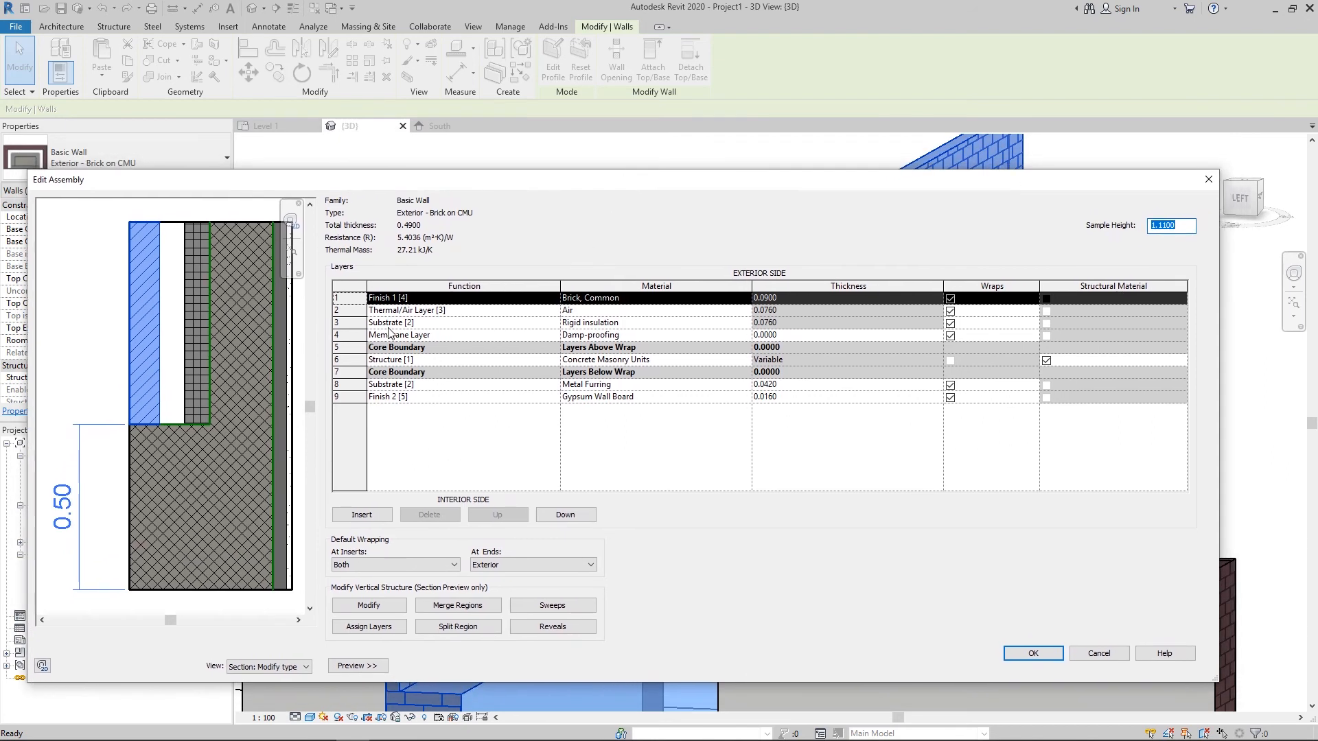
{"action": "left_click", "coordinate": [453, 324]}
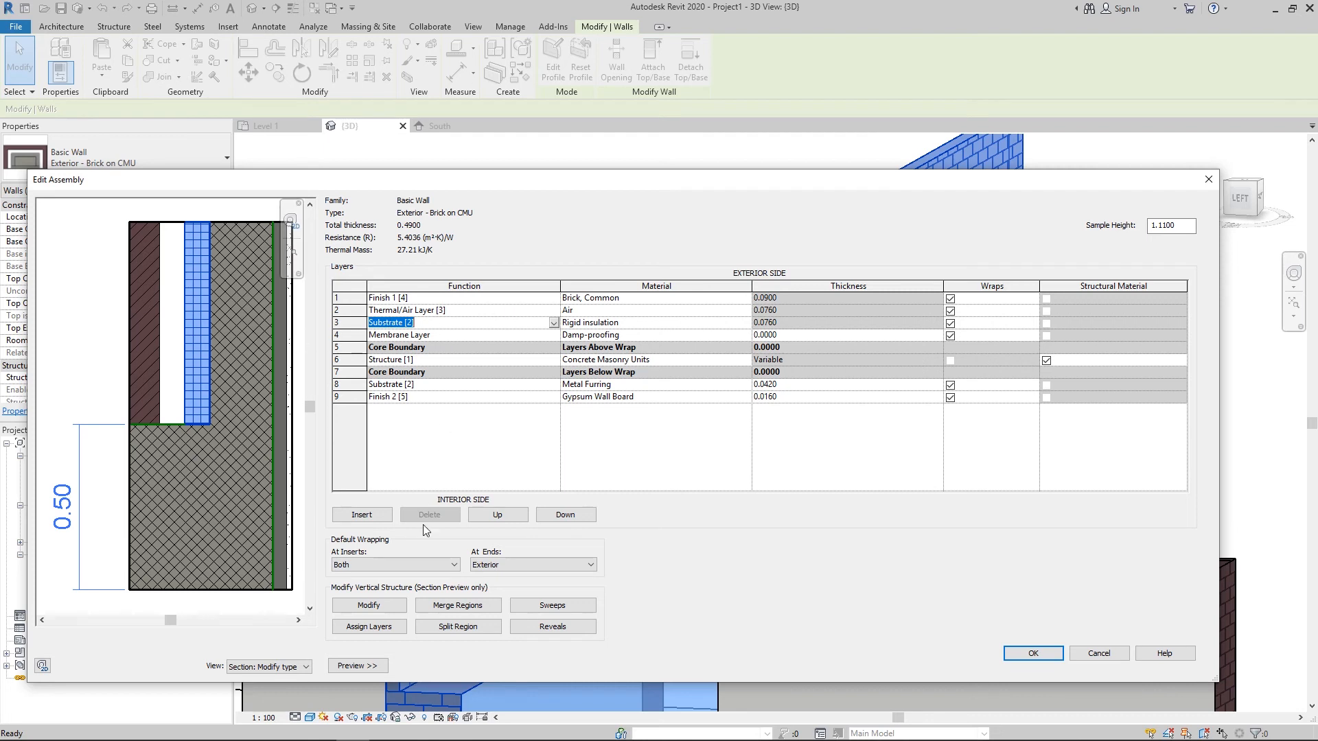
{"action": "left_click", "coordinate": [376, 629]}
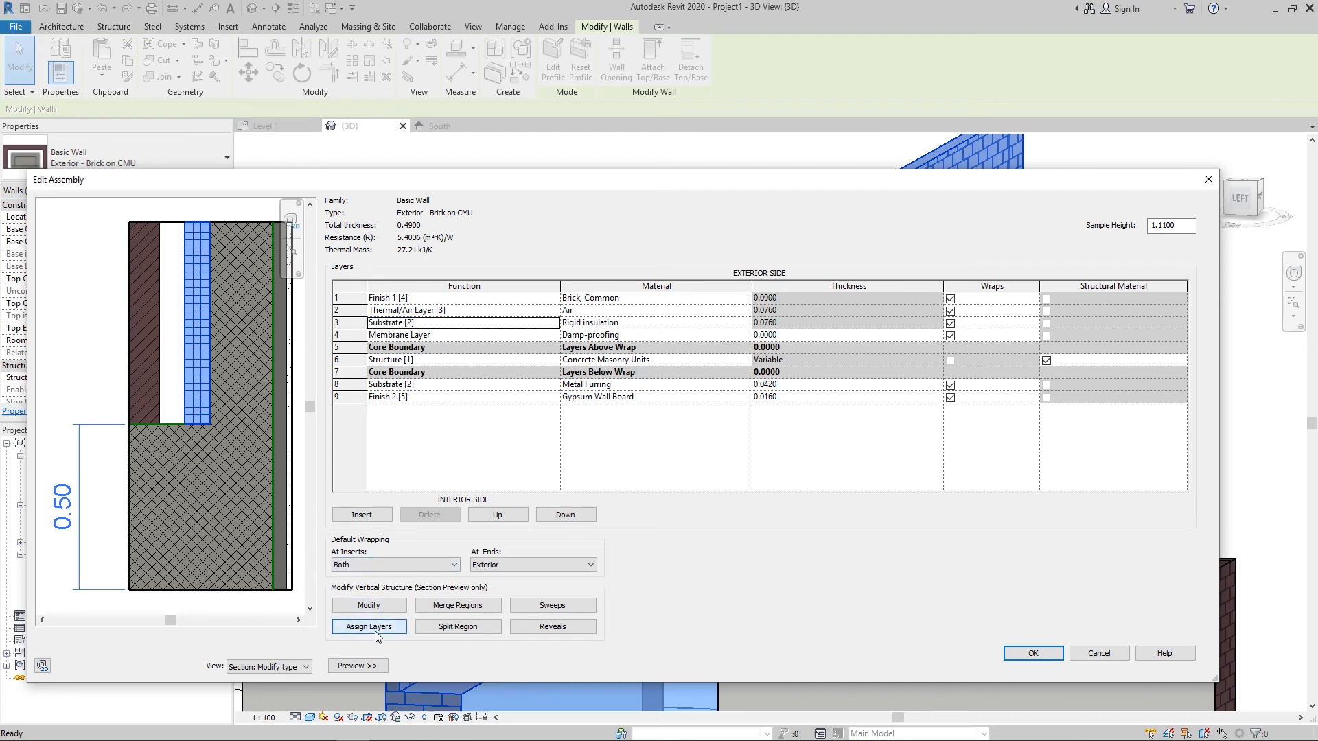
{"action": "left_click", "coordinate": [130, 539]}
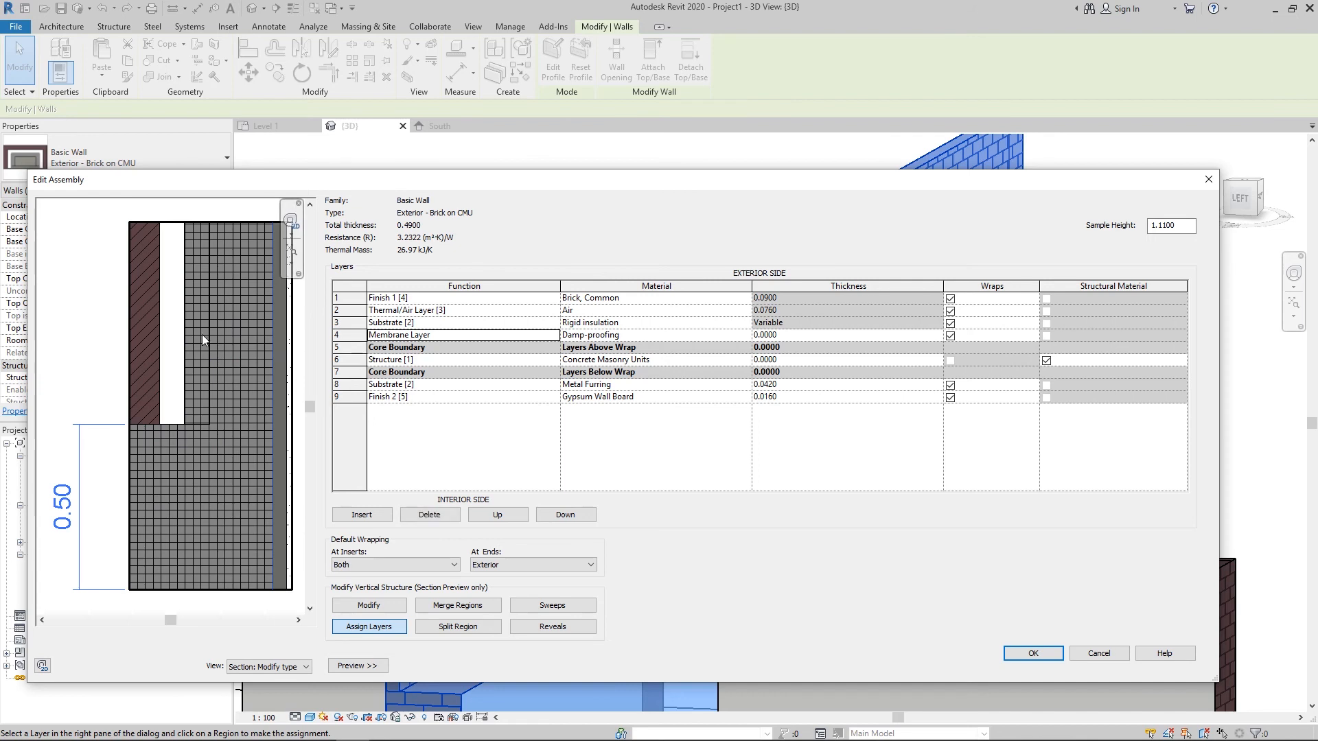
- Examine which region of the section preview each wall layer occupies, from the brick finish to the gypsum board
{"action": "left_click", "coordinate": [398, 310]}
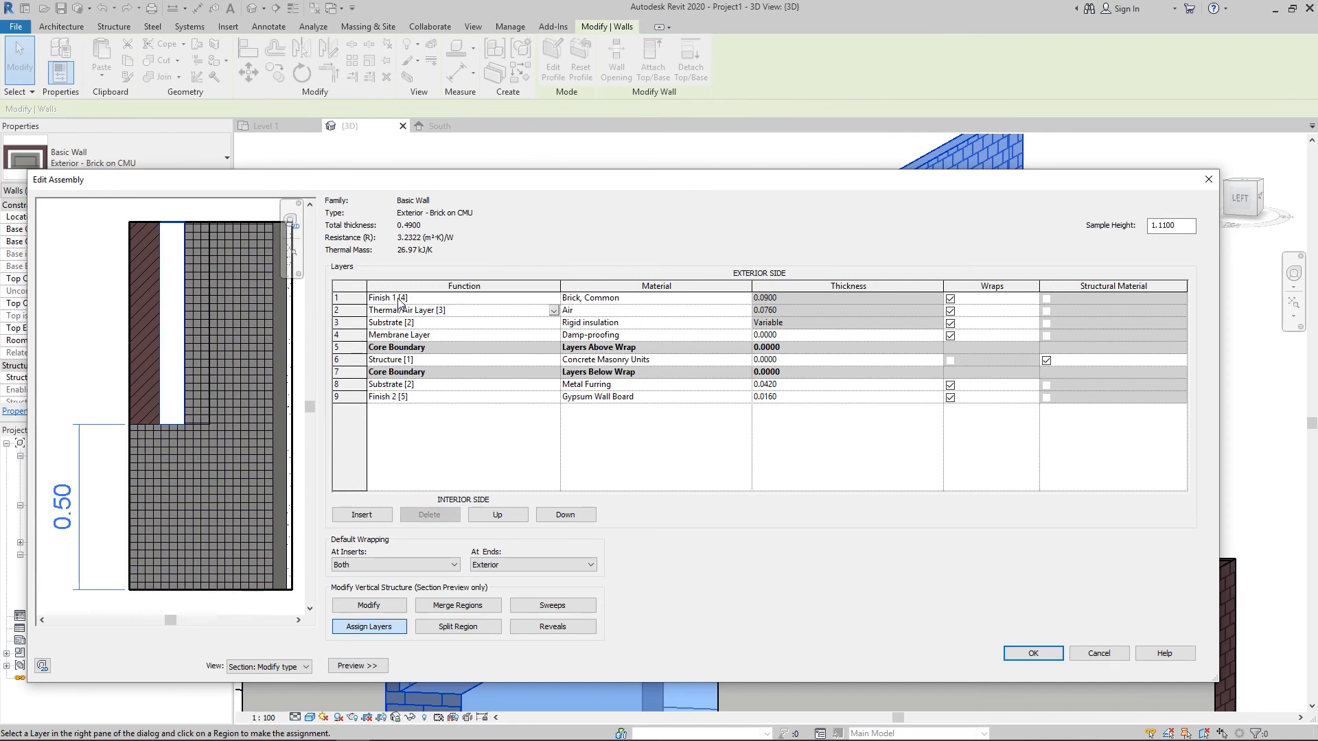
{"action": "left_click", "coordinate": [399, 322]}
{"action": "left_click", "coordinate": [402, 335]}
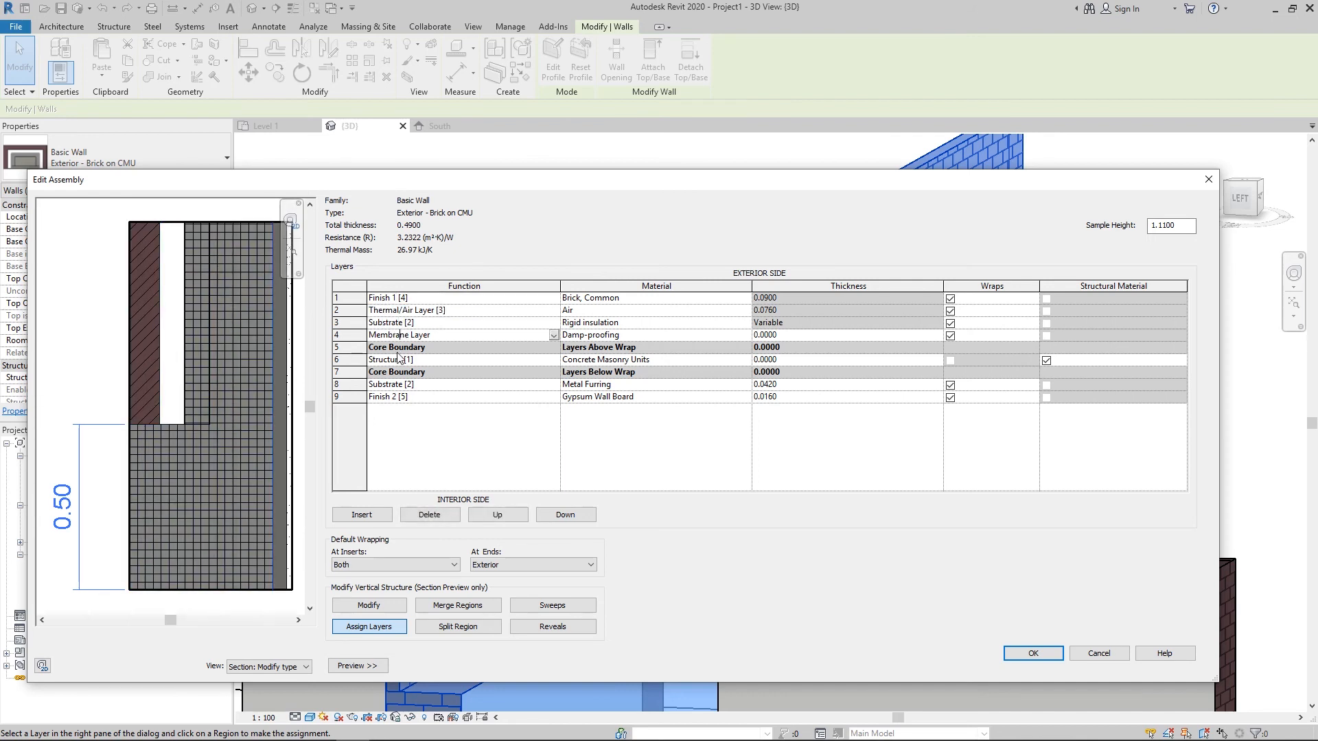
{"action": "left_click", "coordinate": [400, 359]}
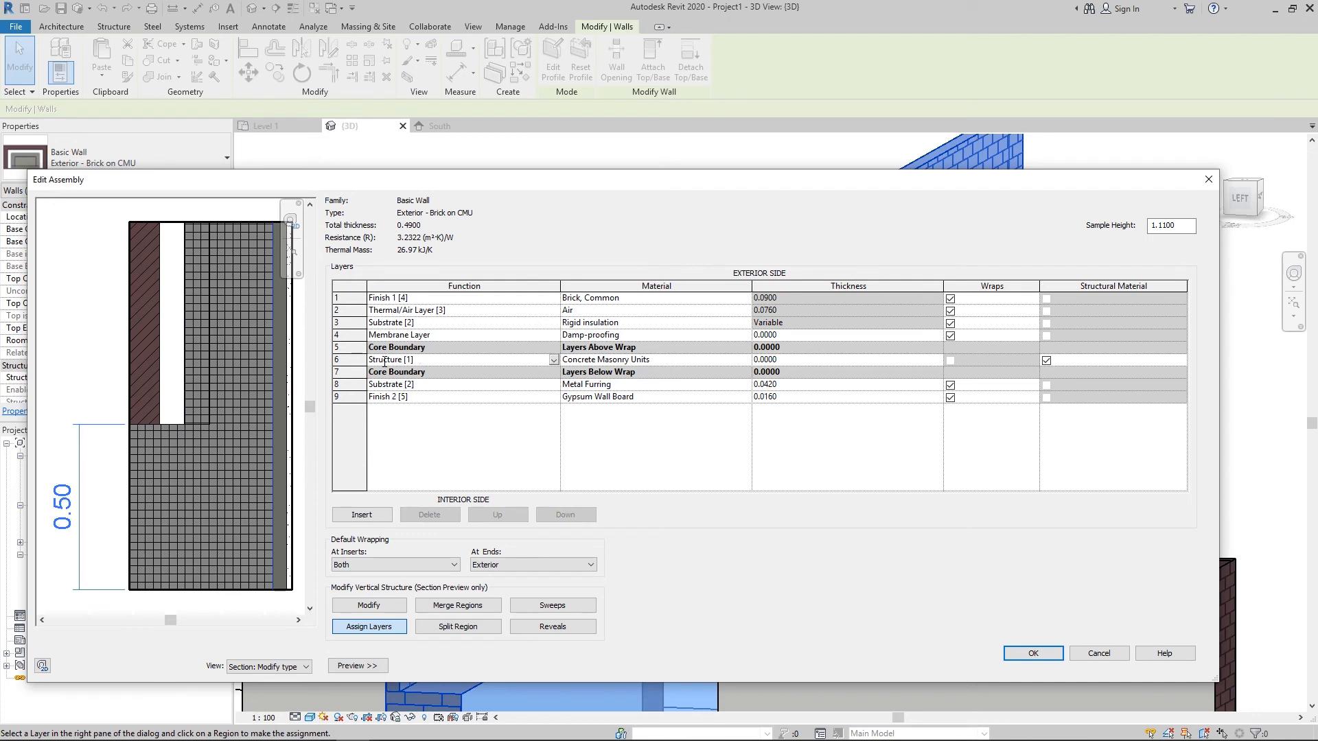
{"action": "left_click", "coordinate": [407, 324]}
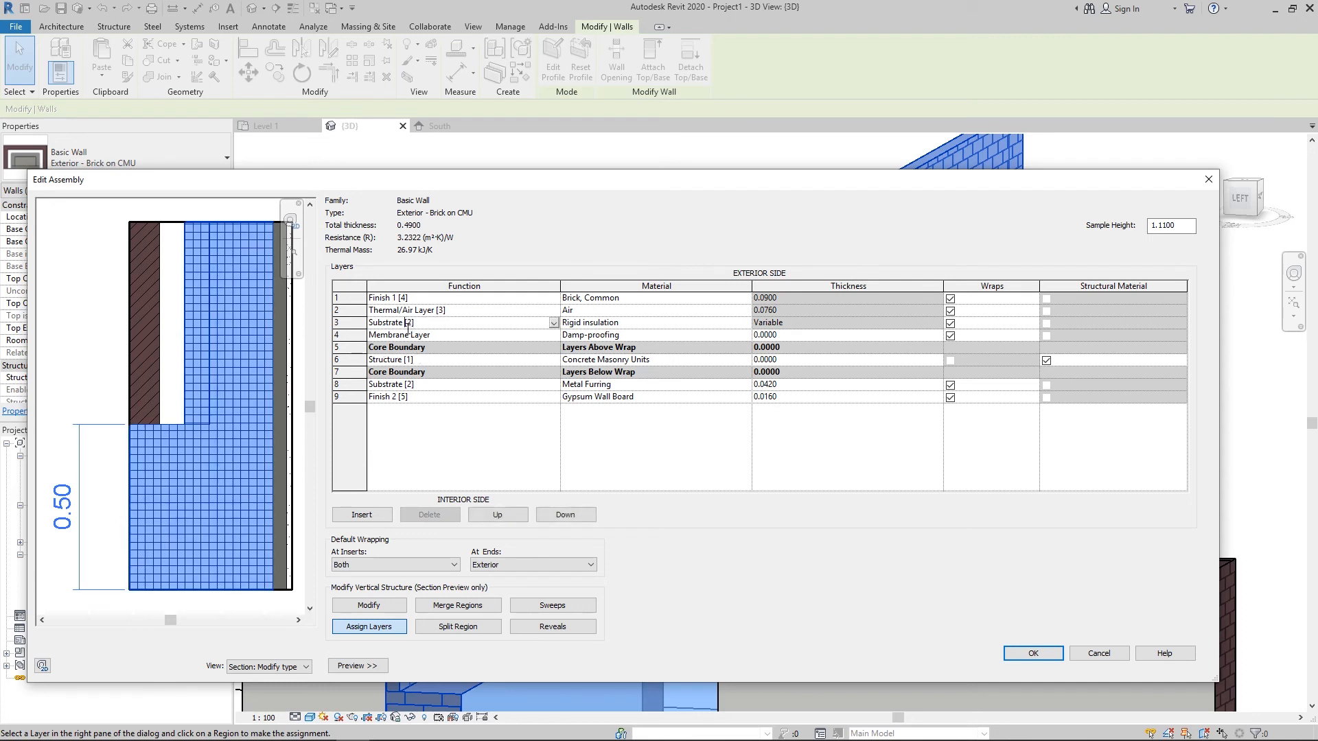
{"action": "left_click", "coordinate": [408, 334]}
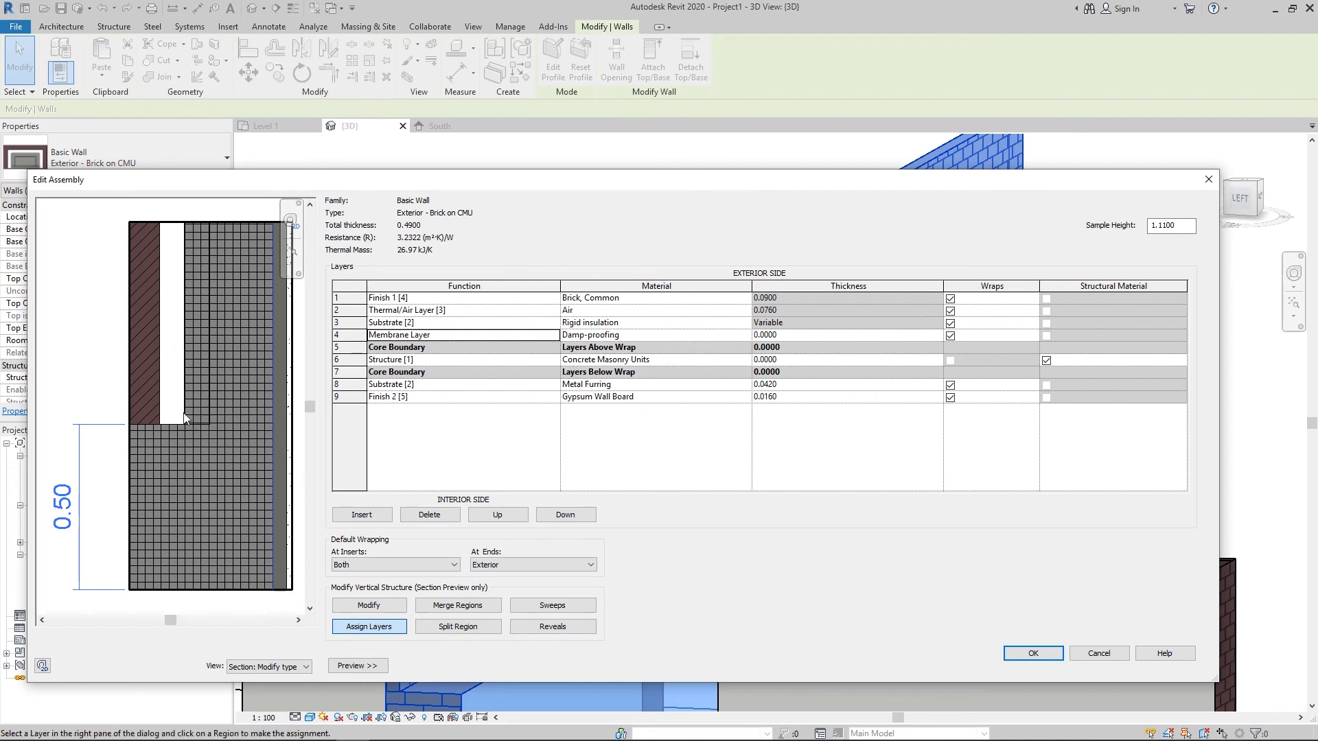
{"action": "left_click", "coordinate": [399, 310]}
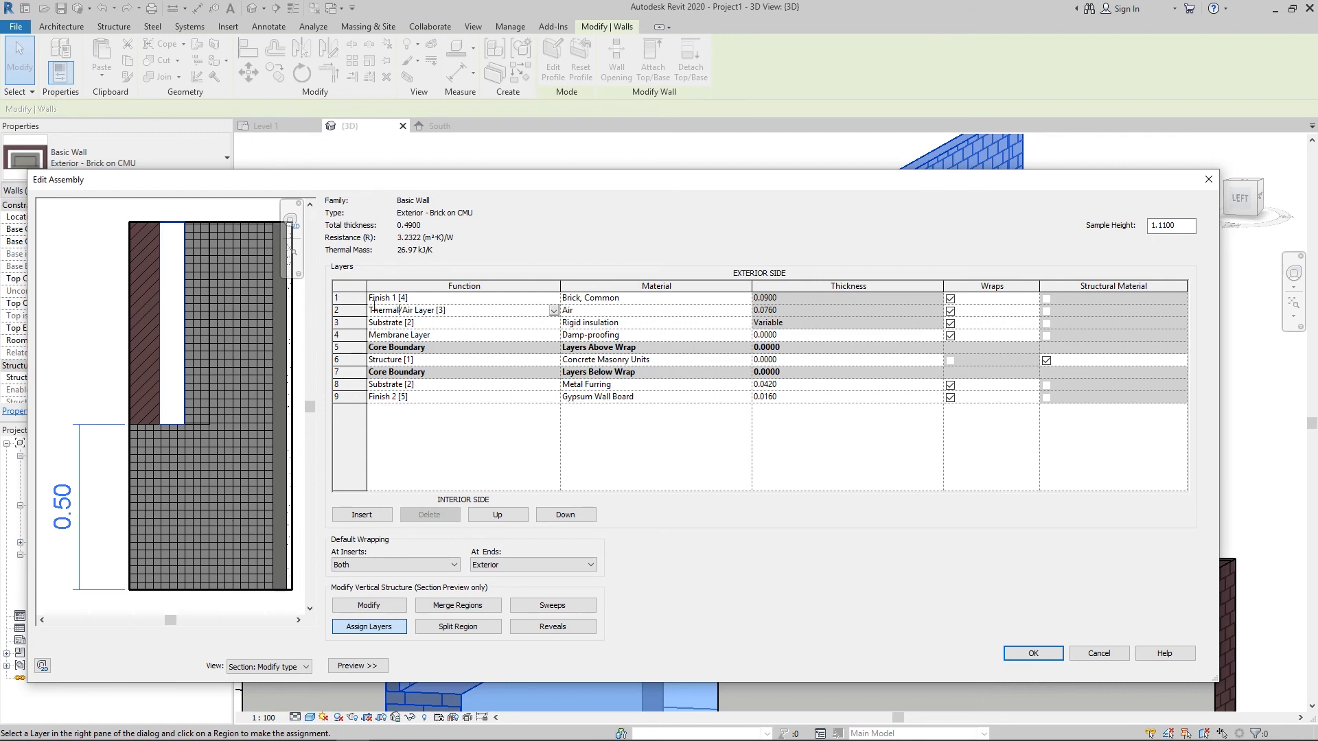
{"action": "left_click", "coordinate": [395, 338]}
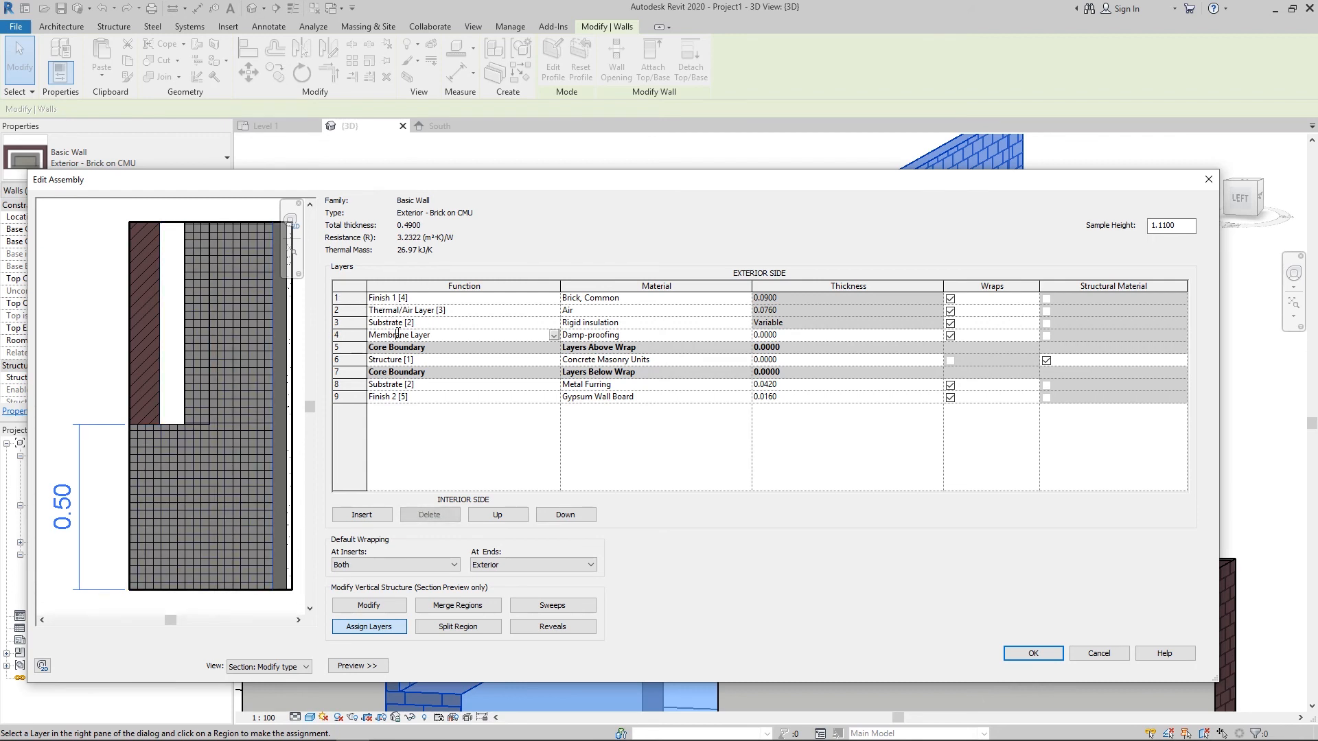
{"action": "left_click", "coordinate": [403, 386]}
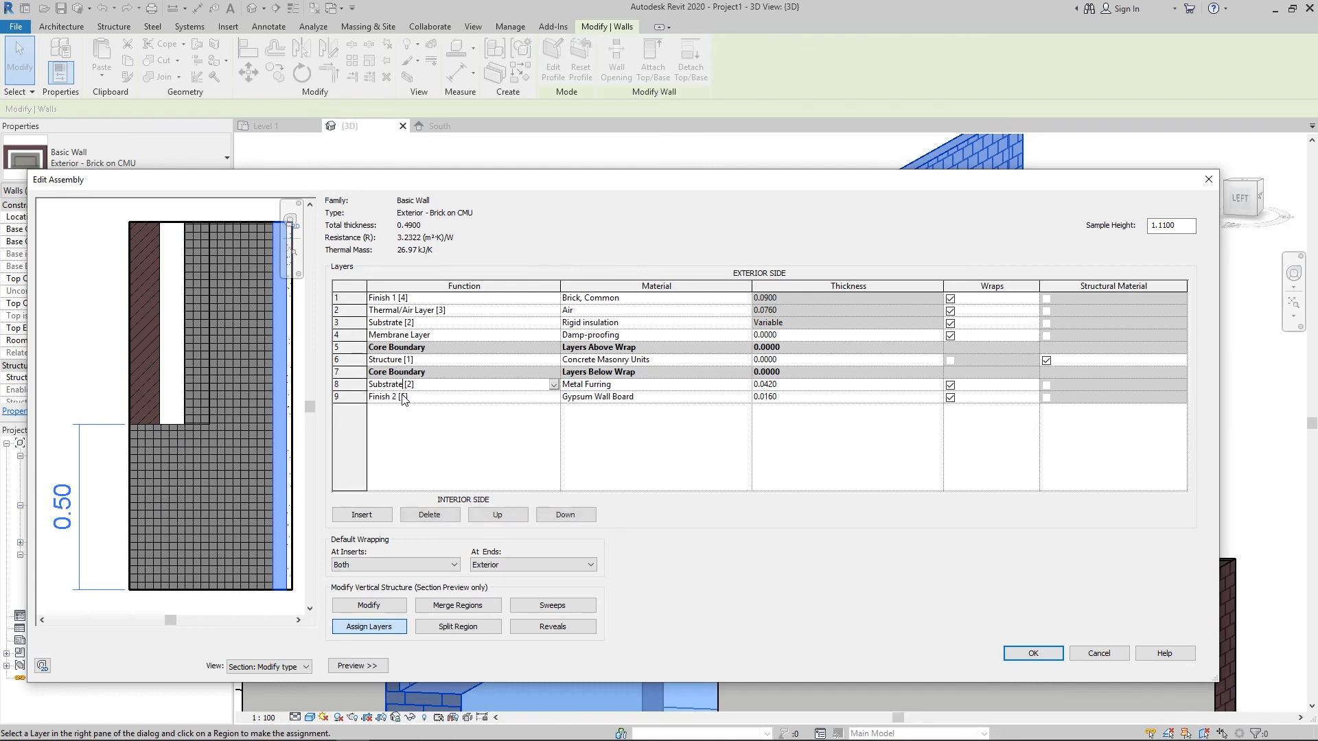
{"action": "left_click", "coordinate": [402, 397]}
{"action": "left_click", "coordinate": [418, 359]}
{"action": "left_click", "coordinate": [425, 335]}
{"action": "left_click", "coordinate": [416, 323]}
{"action": "left_click", "coordinate": [426, 298]}
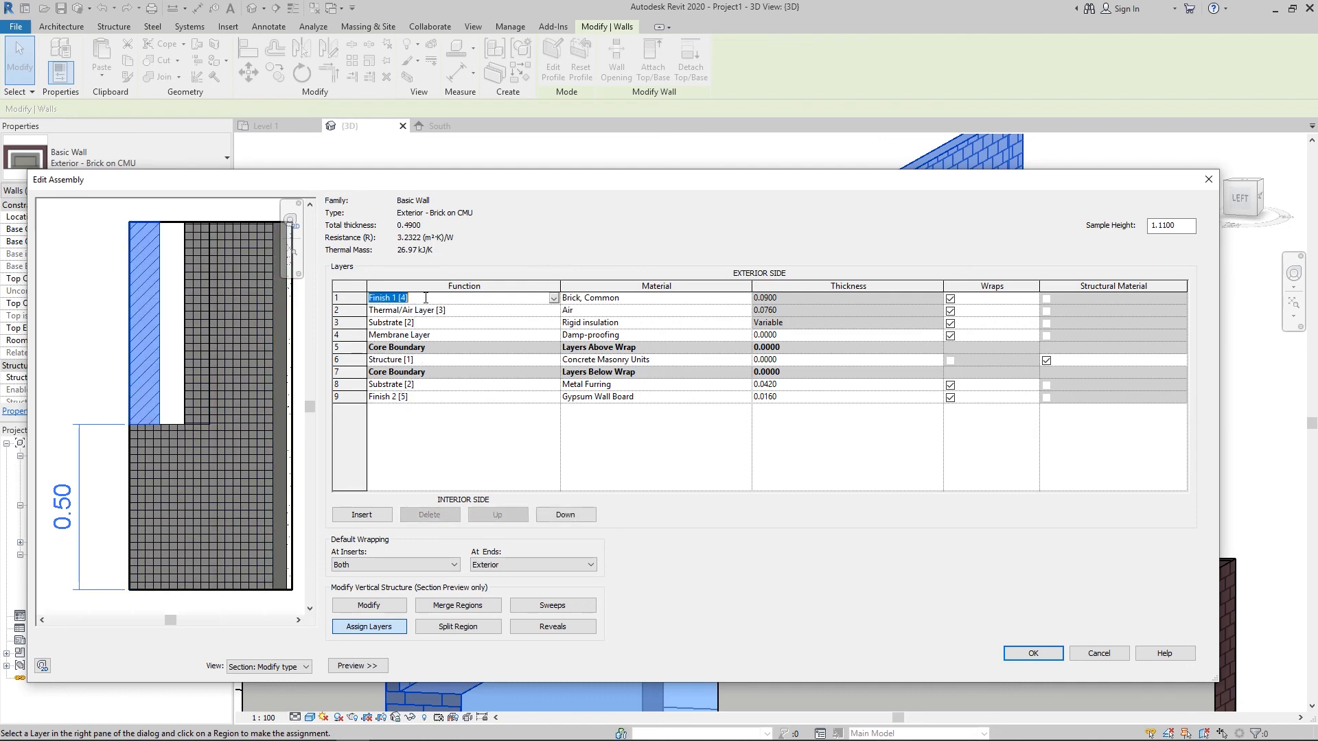
- Set the Concrete Masonry Units structure layer's thickness to 2 and accept the edited assembly
{"action": "left_click", "coordinate": [1042, 654]}
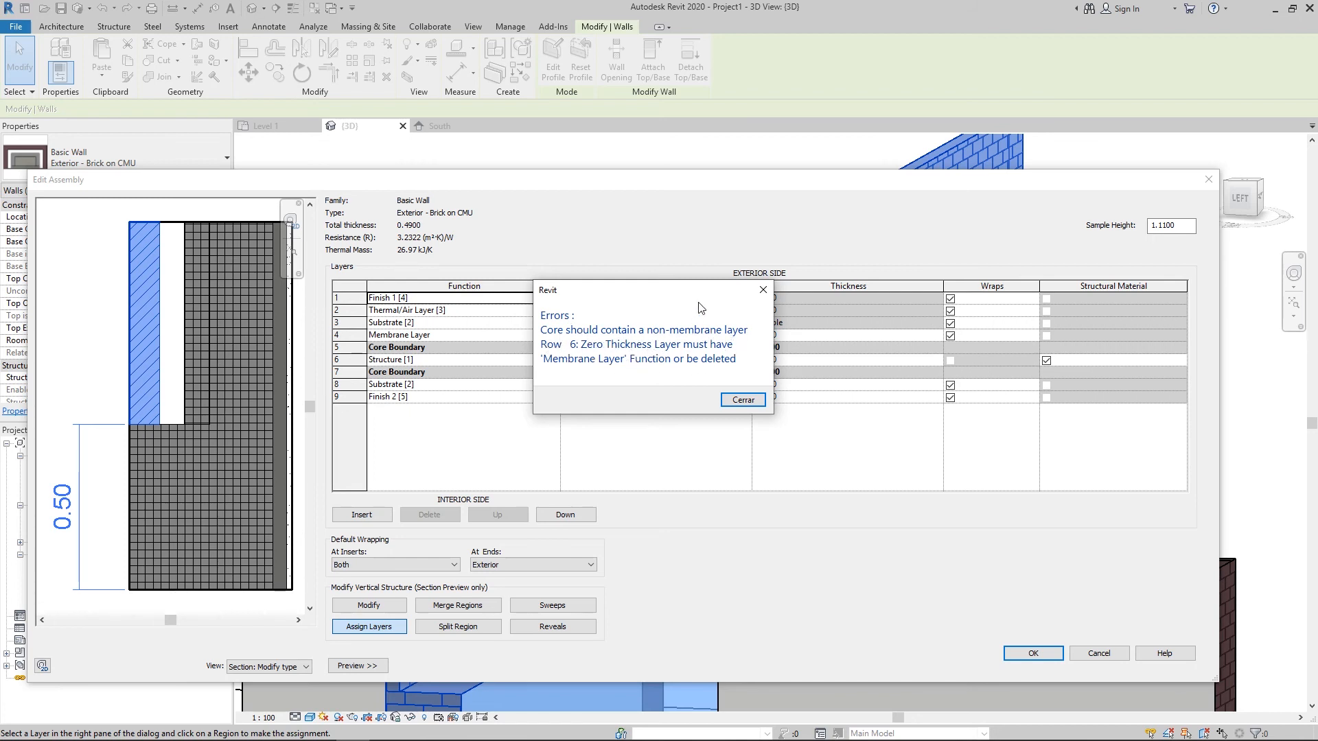
{"action": "left_click", "coordinate": [760, 291]}
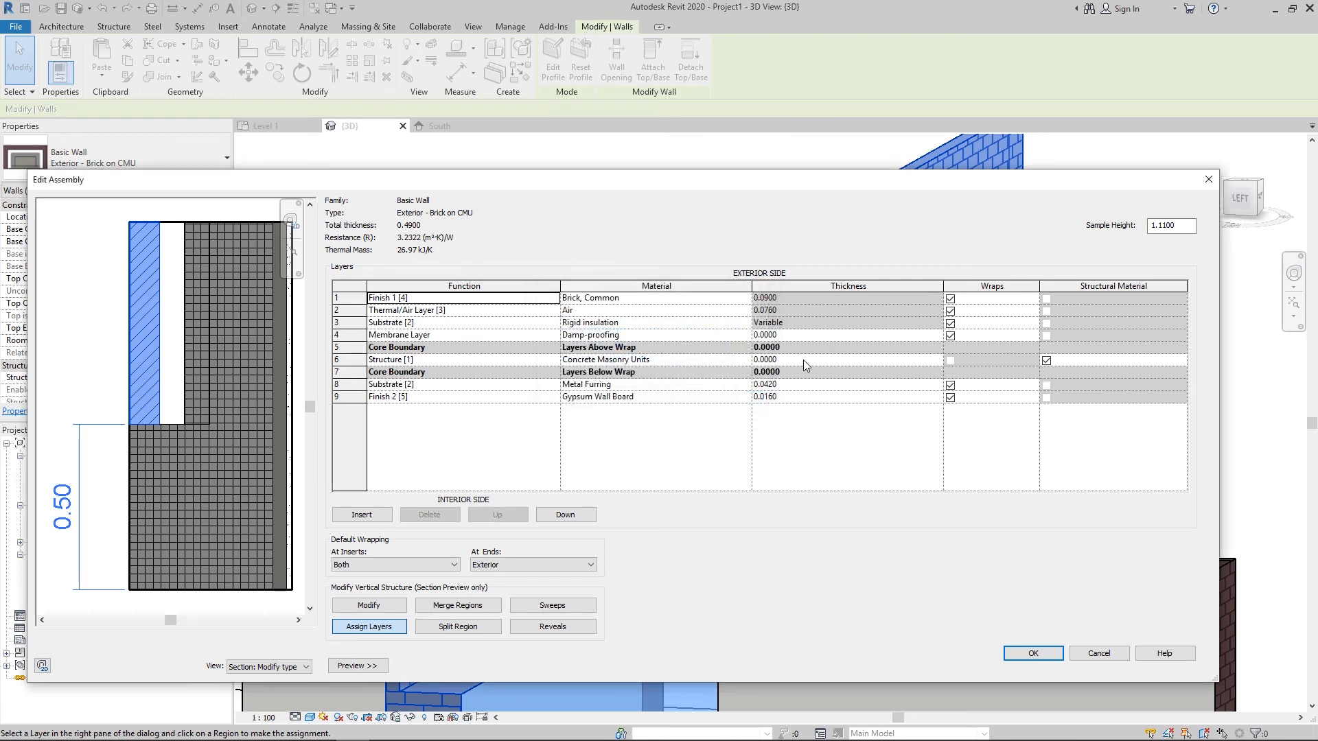
{"action": "left_click", "coordinate": [783, 359]}
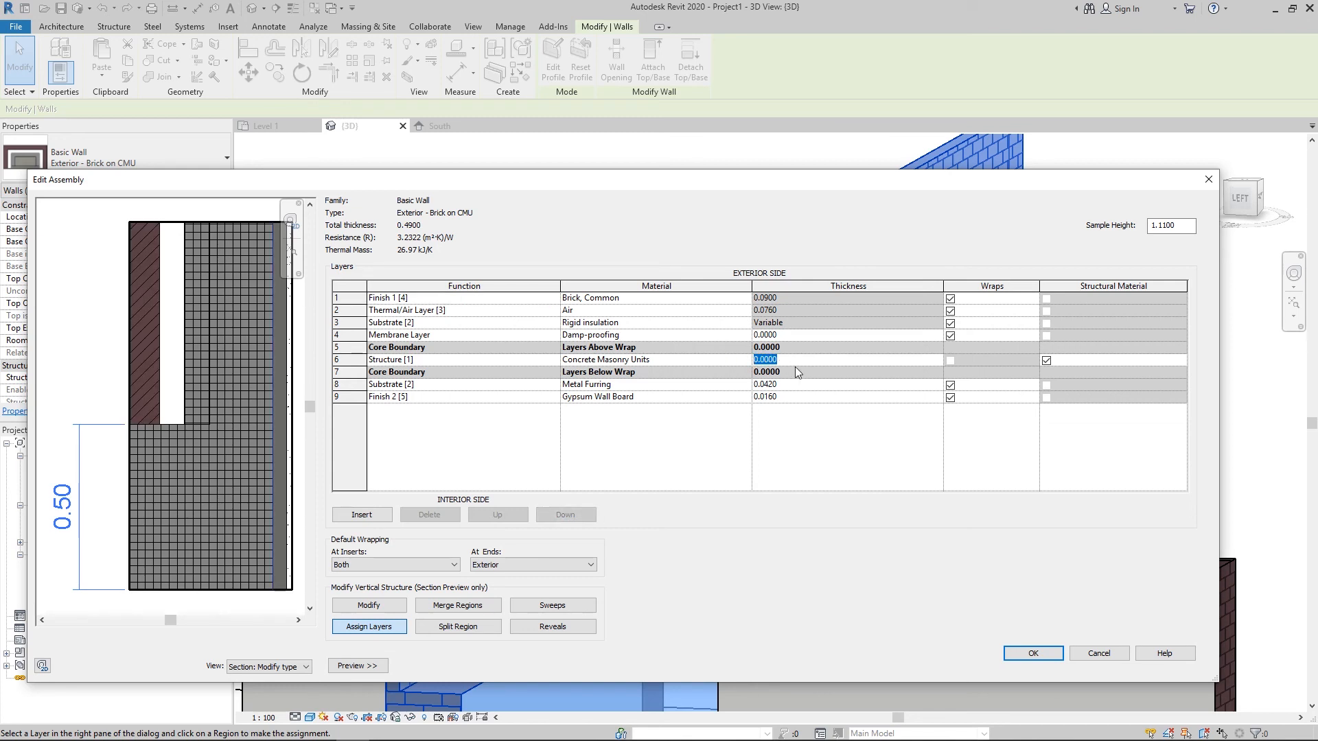
{"action": "type", "text": "2"}
{"action": "left_click", "coordinate": [830, 333]}
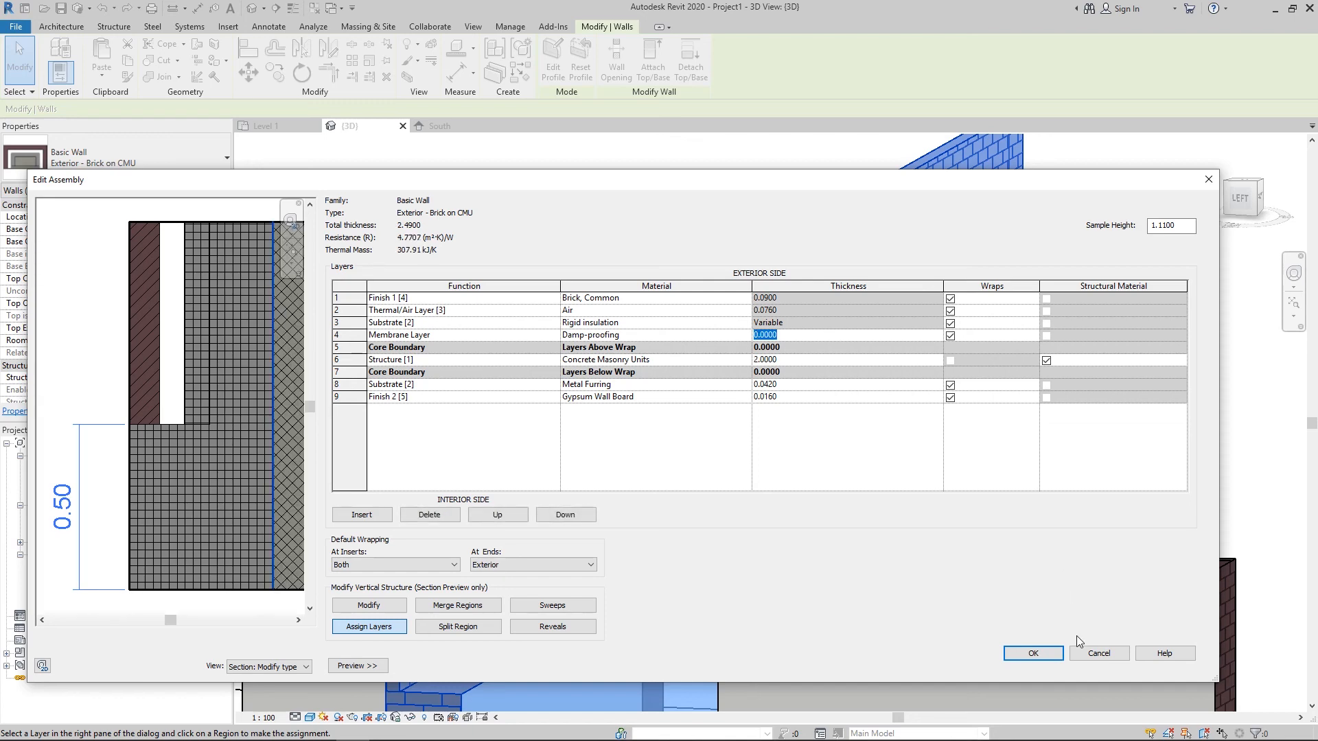
{"action": "left_click", "coordinate": [1050, 653]}
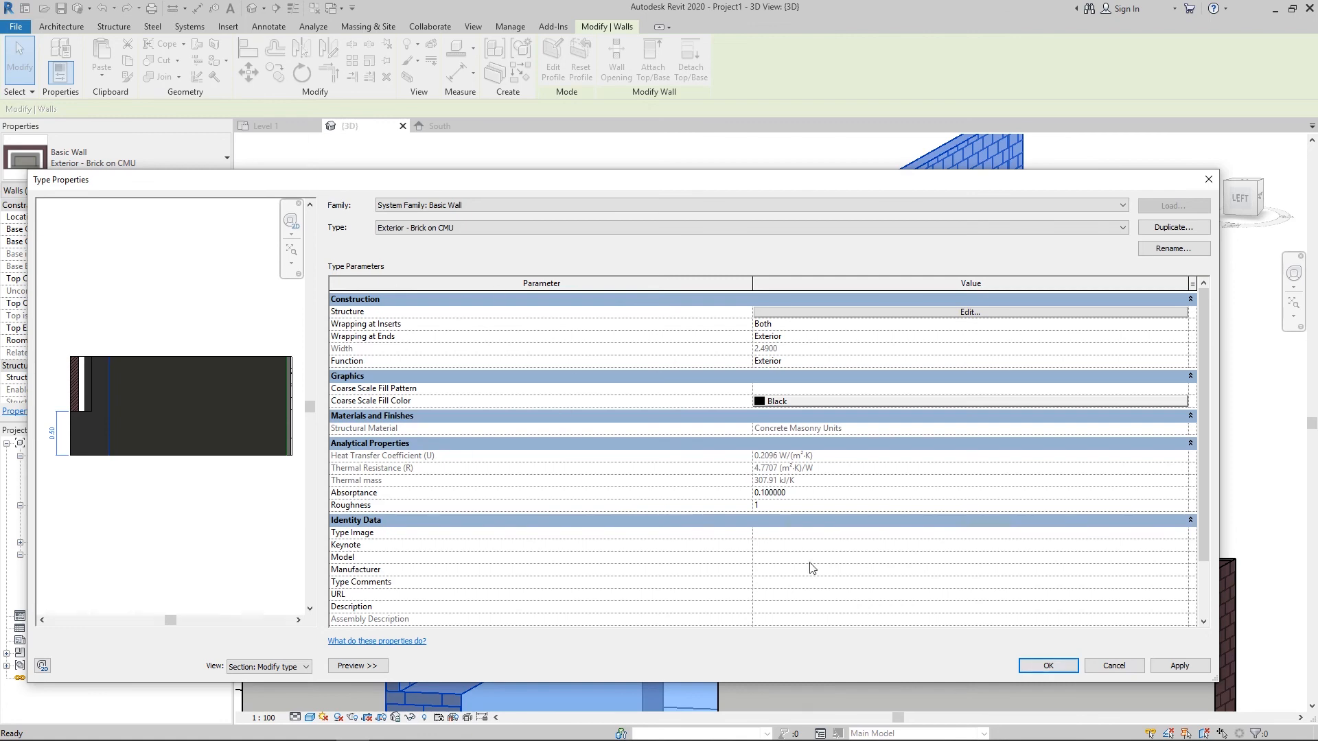
- Reopen the wall's structure with its preview in the section view for modifying type attributes
{"action": "left_click", "coordinate": [794, 313]}
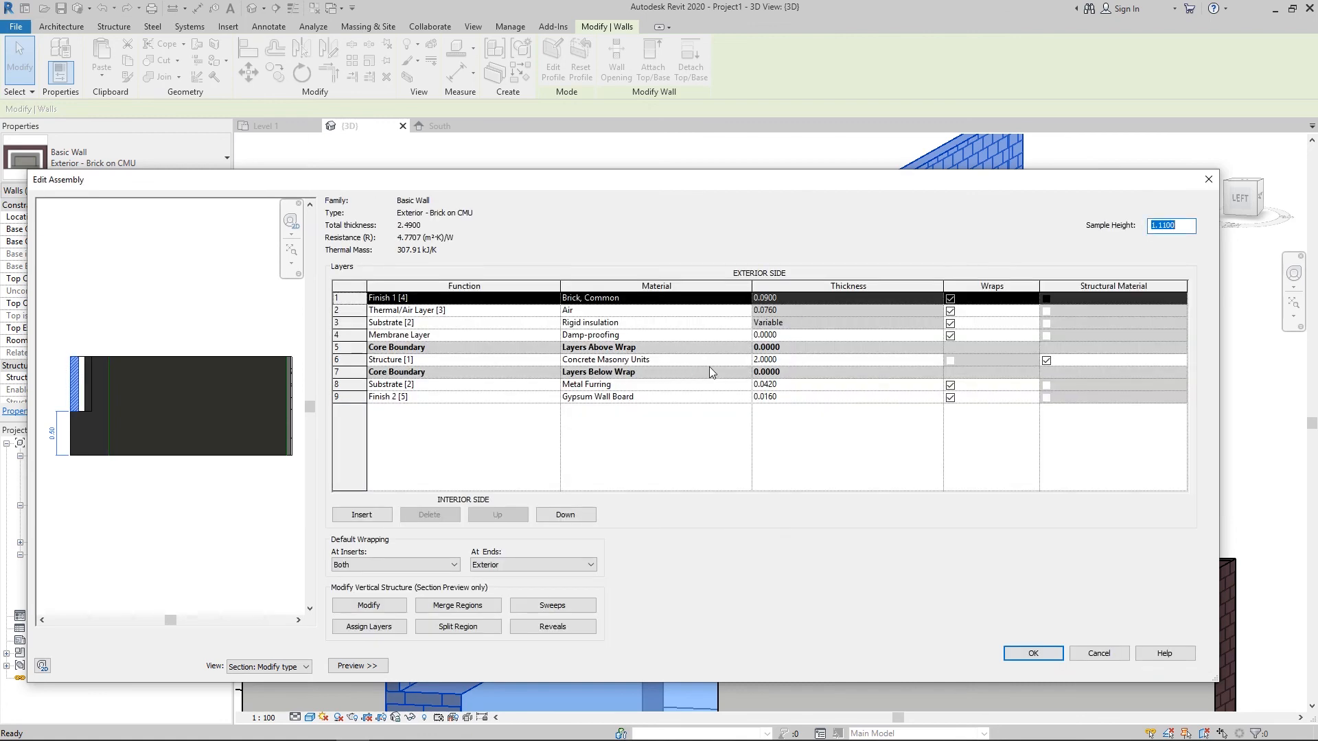
{"action": "left_click", "coordinate": [290, 671]}
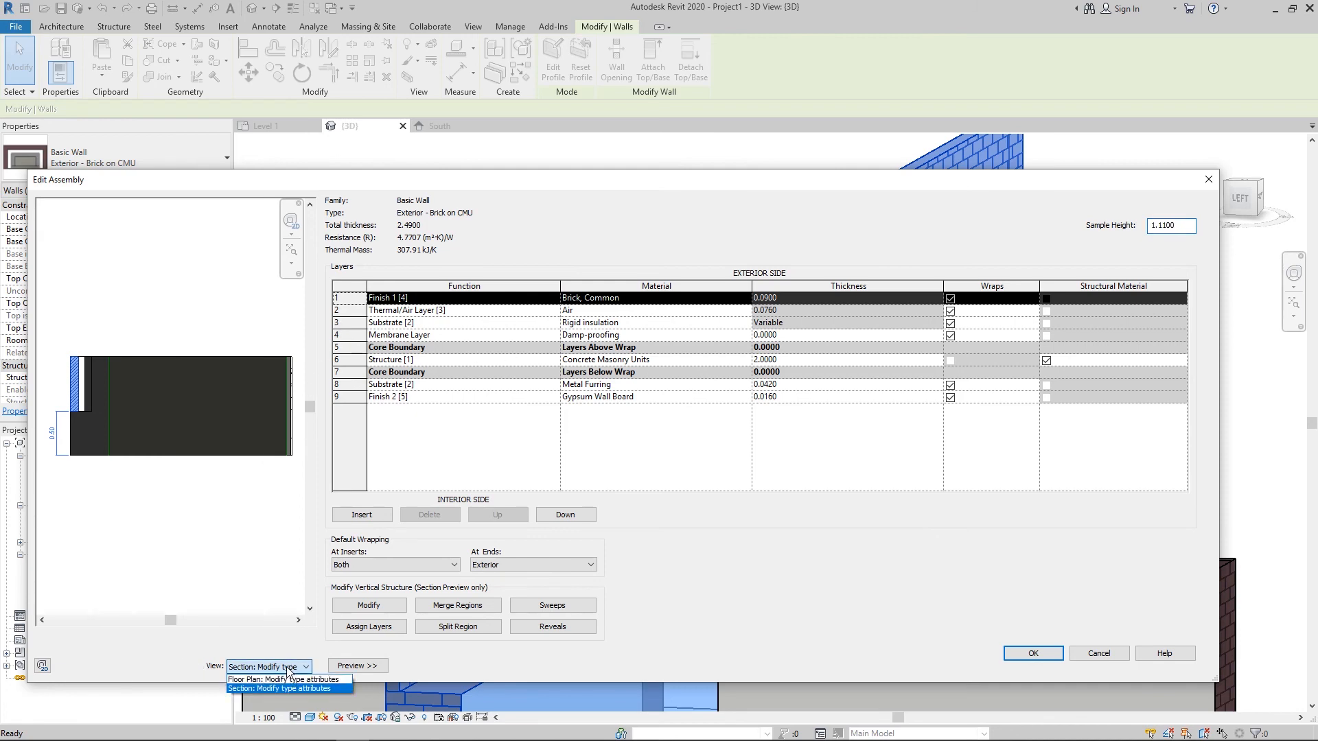
{"action": "left_click", "coordinate": [281, 685]}
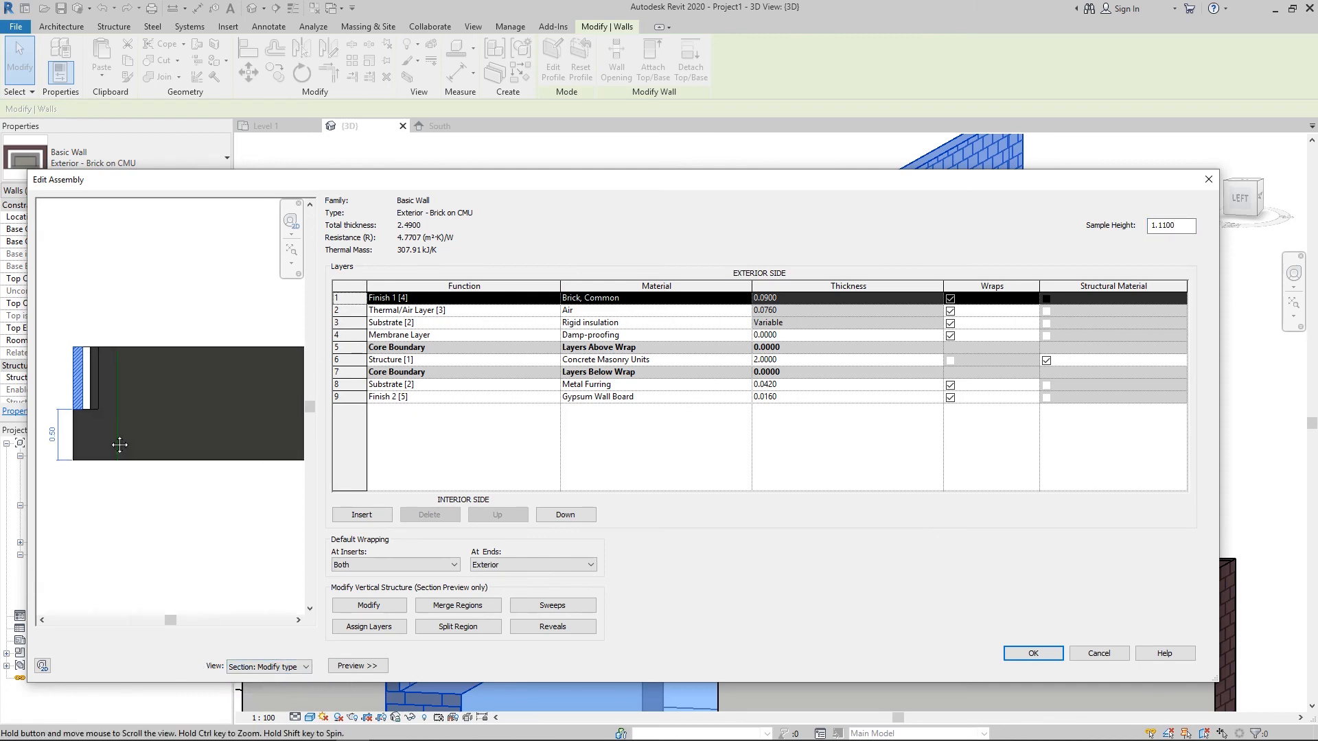
- Set the thickness of the Concrete Masonry Units structure layer to 0.19
{"action": "scroll", "coordinate": [118, 420], "scroll_direction": "up", "scroll_amount": 3}
{"action": "scroll", "coordinate": [126, 407], "scroll_direction": "down", "scroll_amount": 3}
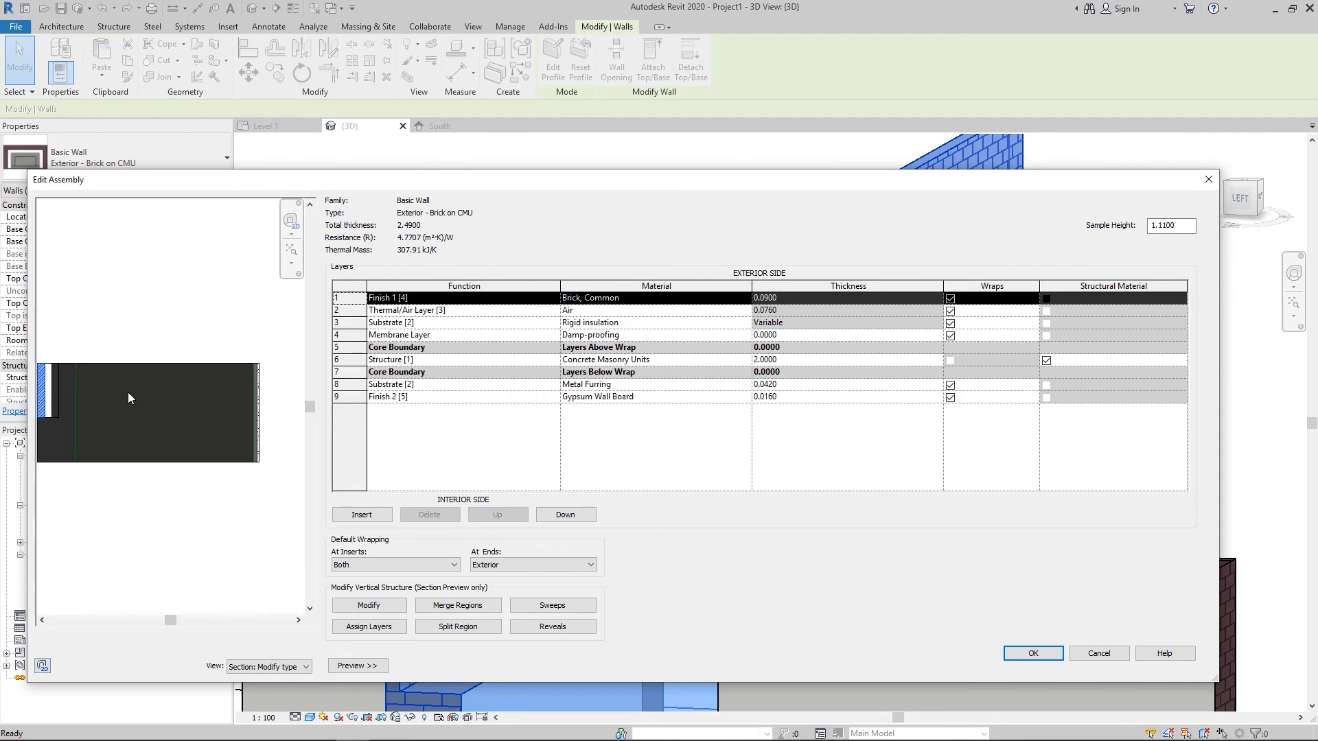
{"action": "scroll", "coordinate": [128, 392], "scroll_direction": "up", "scroll_amount": 4}
{"action": "left_click", "coordinate": [788, 359]}
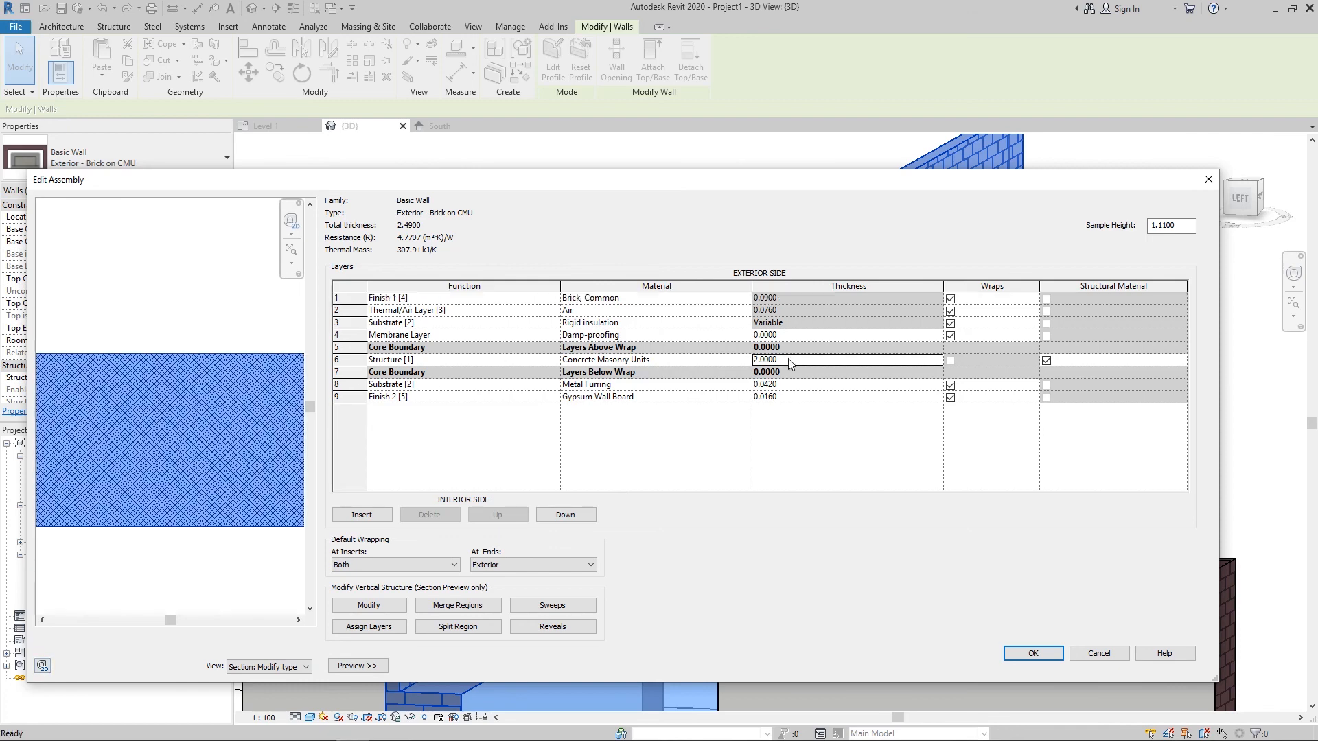
{"action": "type", "text": "0."}
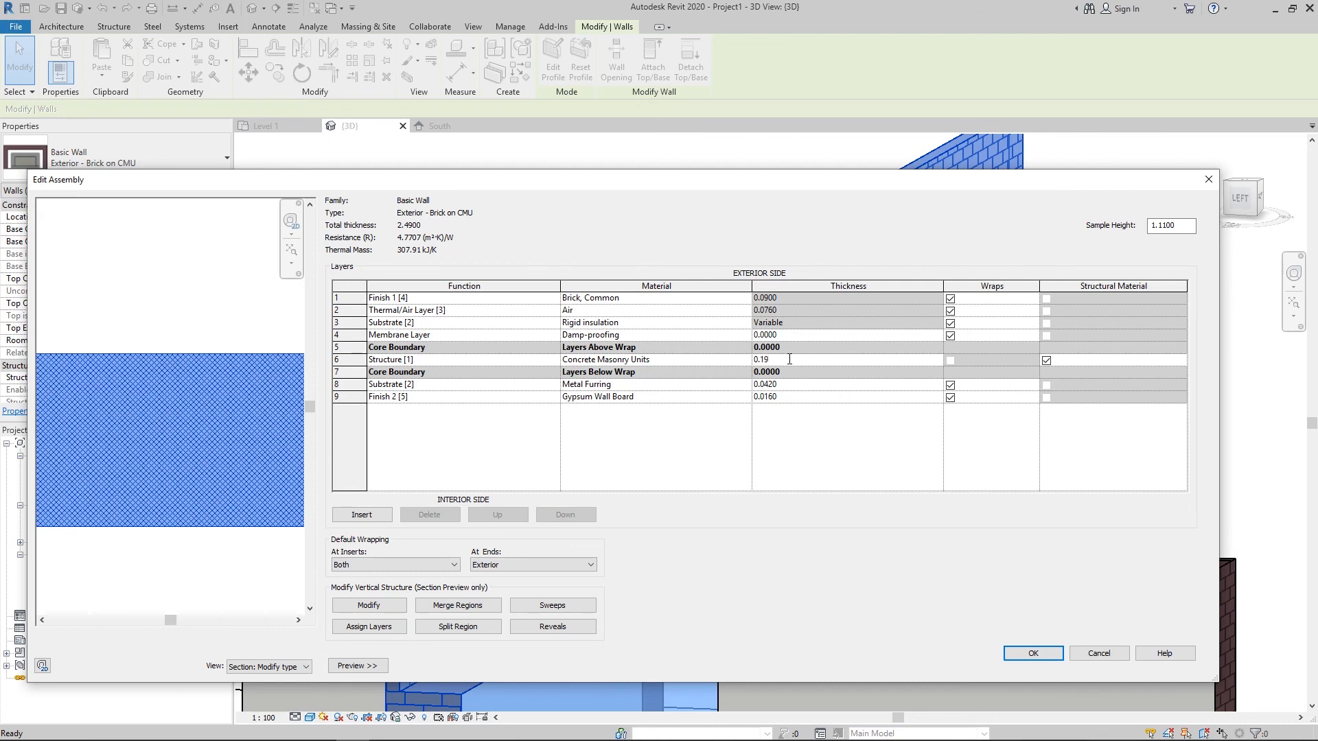
{"action": "type", "text": "19"}
{"action": "key", "text": "Return"}
- Examine which region of the section preview the structure, membrane, rigid insulation, air and brick finish layers each occupy
{"action": "scroll", "coordinate": [200, 408], "scroll_direction": "up", "scroll_amount": 3}
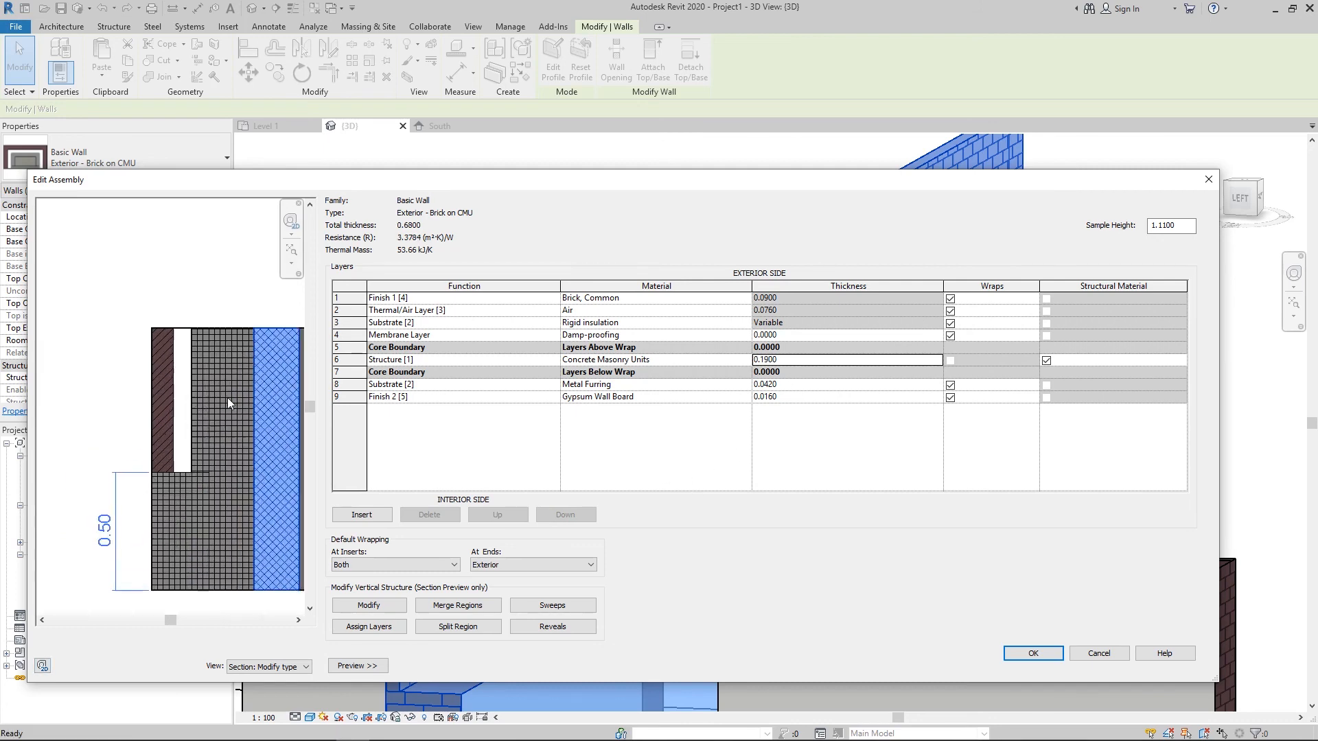
{"action": "scroll", "coordinate": [228, 398], "scroll_direction": "up", "scroll_amount": 1}
{"action": "middle_click_drag", "start_coordinate": [228, 398], "coordinate": [199, 374]}
{"action": "scroll", "coordinate": [194, 433], "scroll_direction": "up", "scroll_amount": 2}
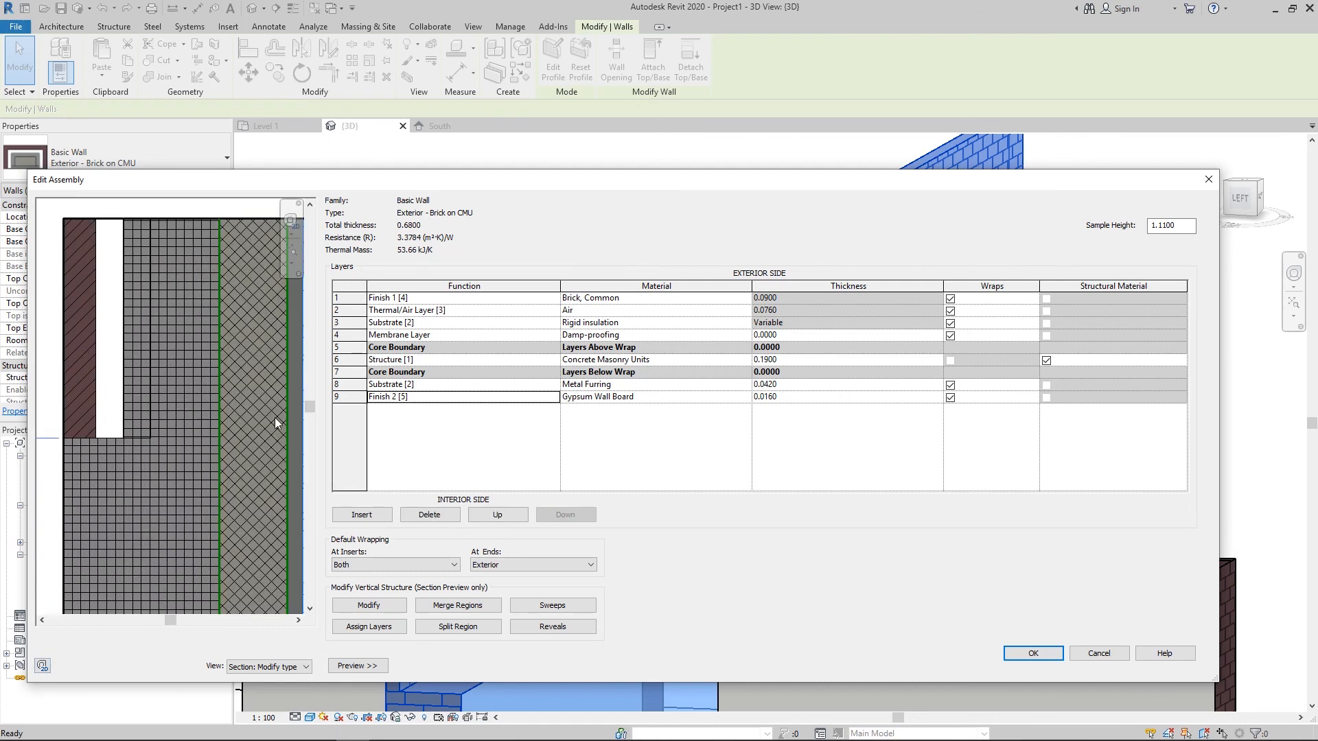
{"action": "scroll", "coordinate": [166, 384], "scroll_direction": "down", "scroll_amount": 2}
{"action": "scroll", "coordinate": [170, 383], "scroll_direction": "up", "scroll_amount": 2}
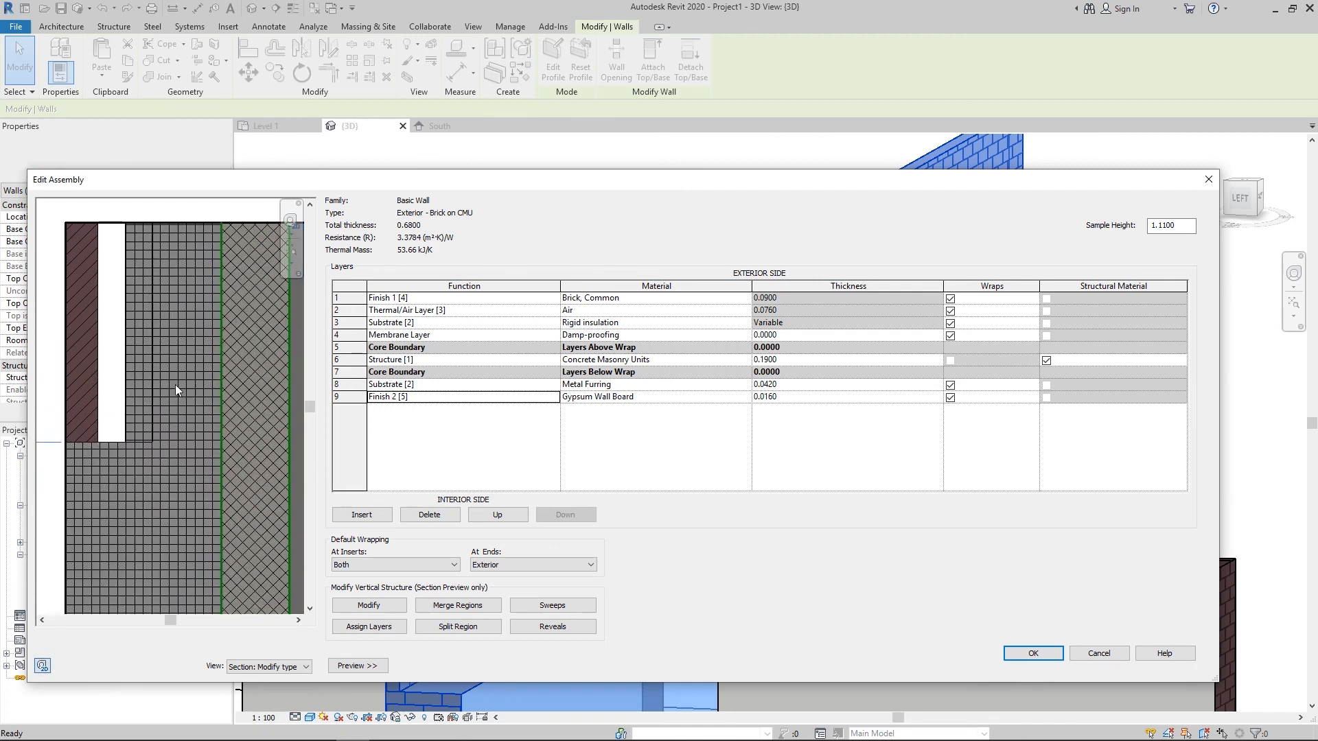
{"action": "scroll", "coordinate": [175, 390], "scroll_direction": "down", "scroll_amount": 1}
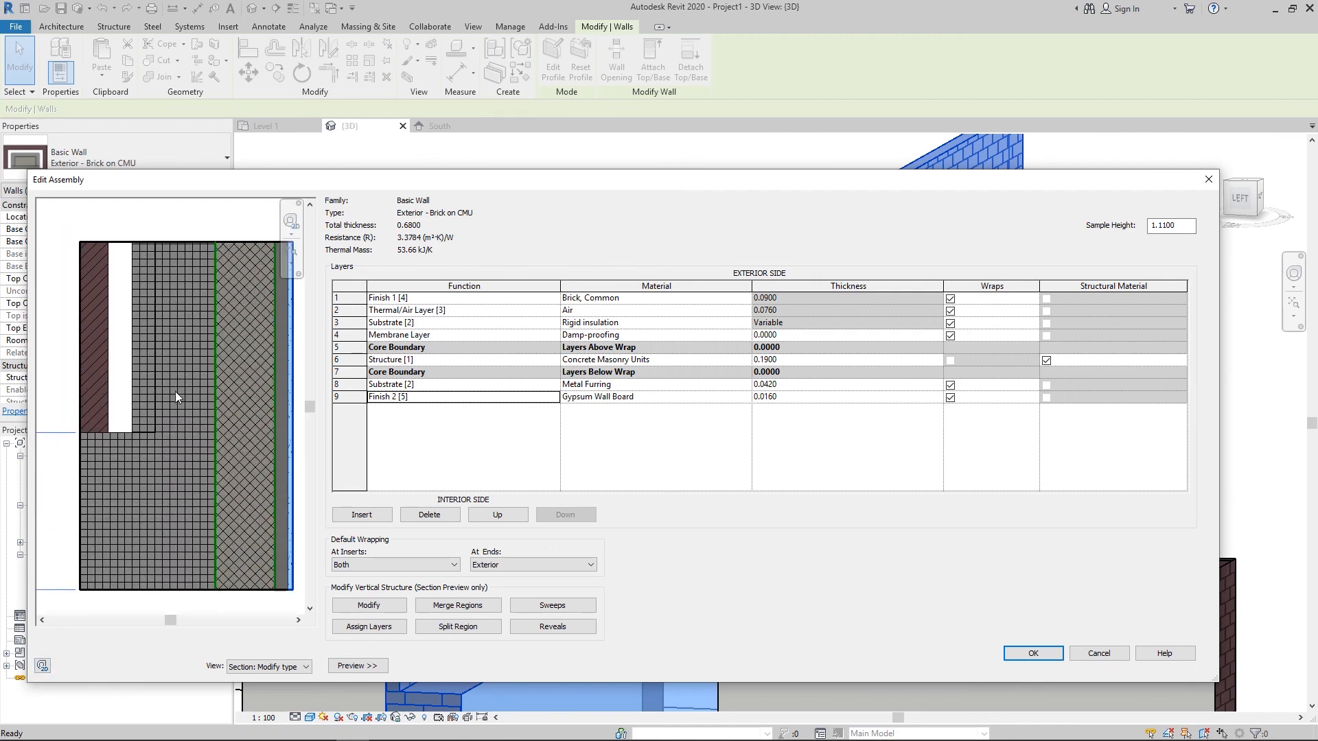
{"action": "left_click", "coordinate": [415, 360]}
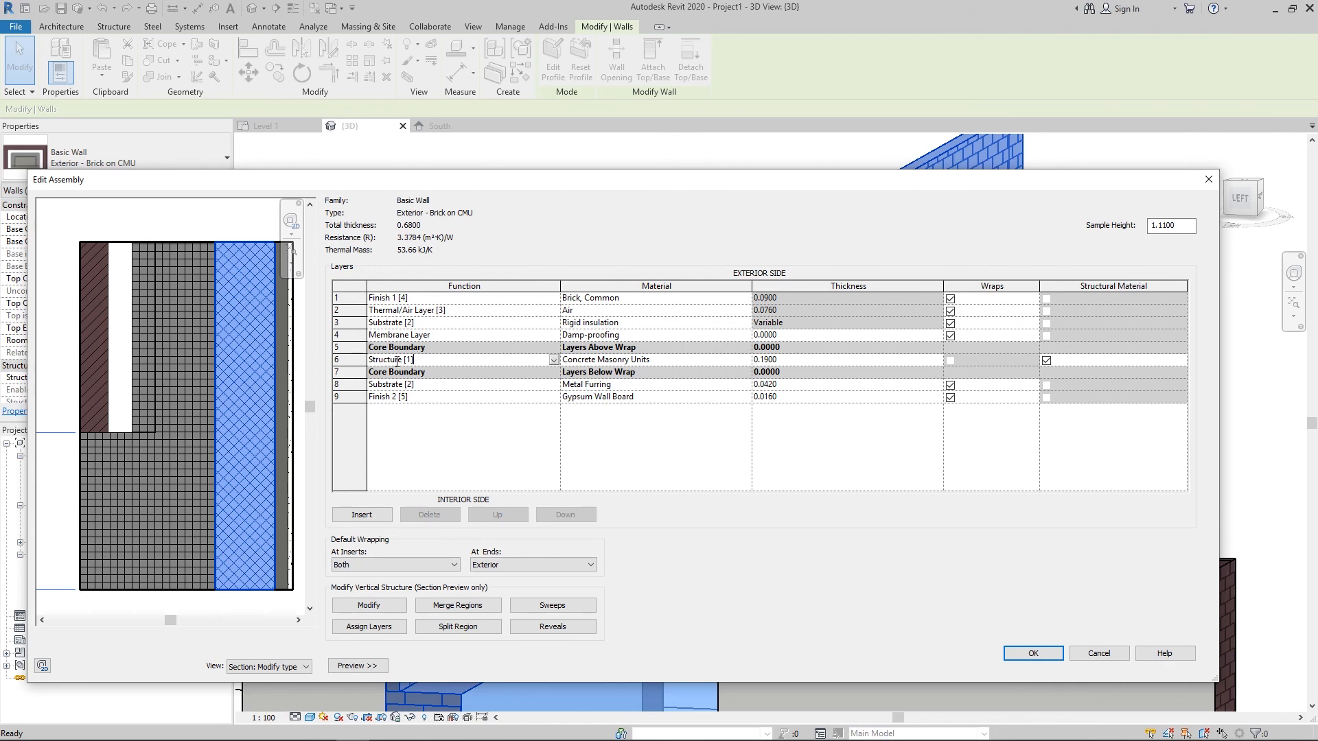
{"action": "left_click", "coordinate": [423, 336]}
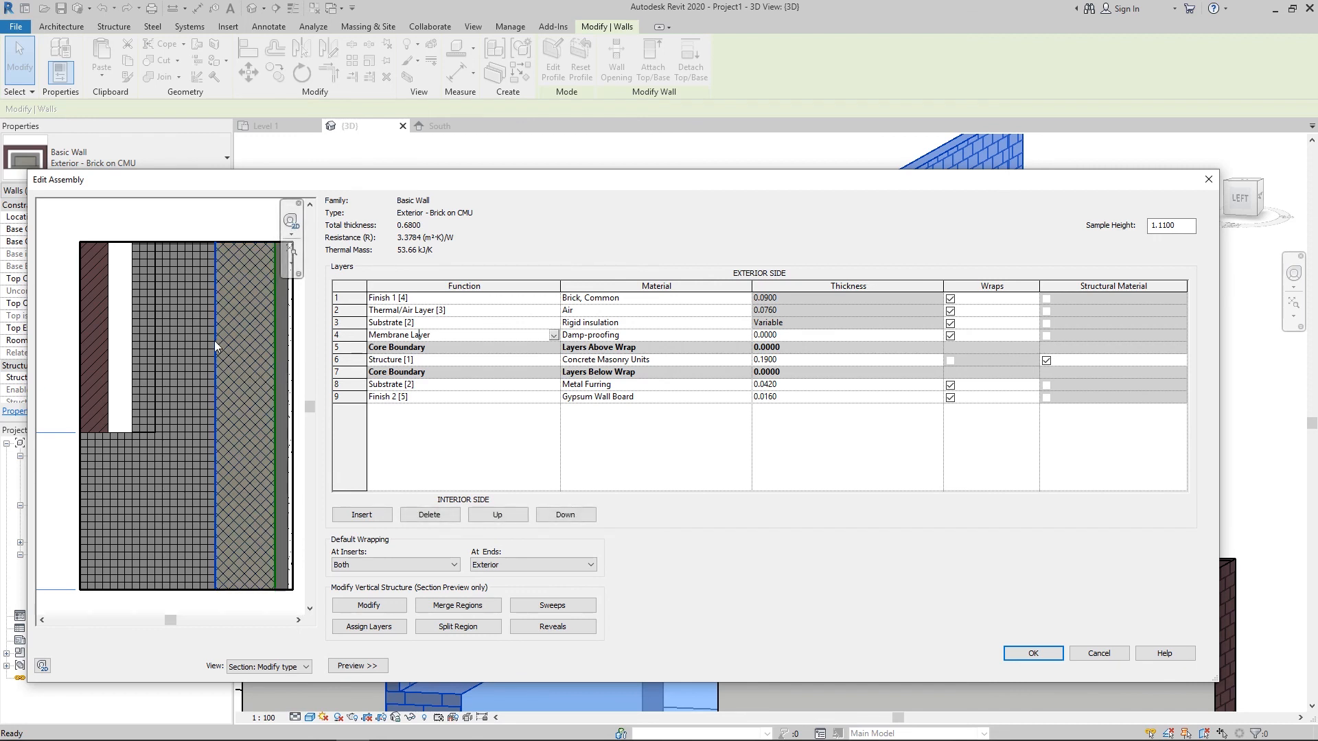
{"action": "left_click", "coordinate": [390, 322]}
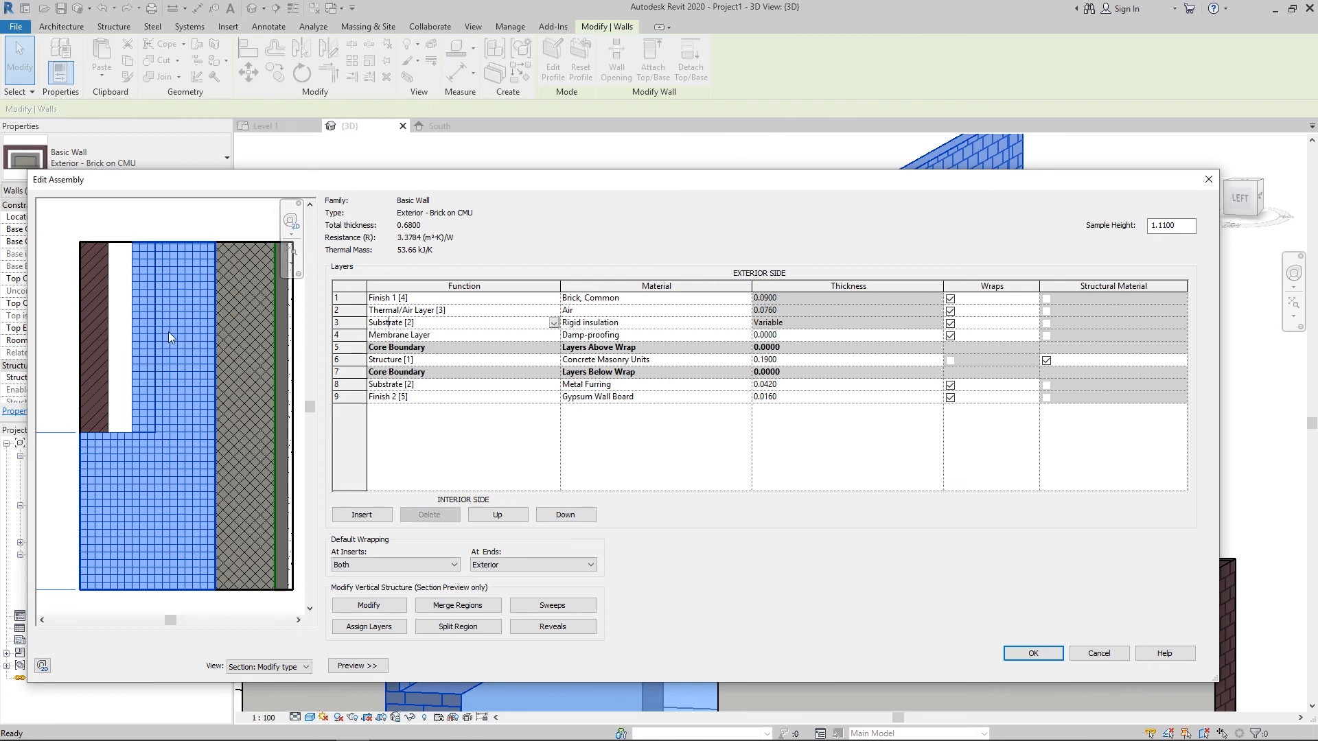
{"action": "left_click", "coordinate": [446, 313]}
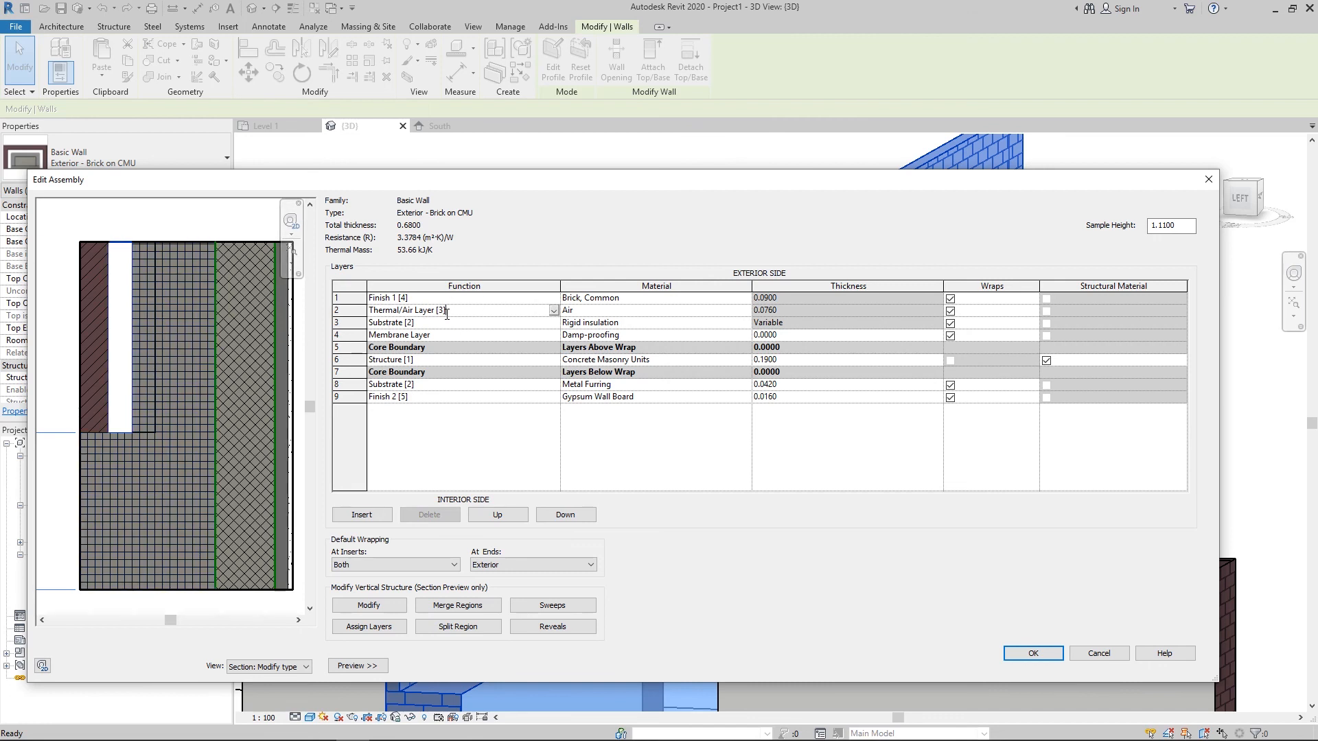
{"action": "left_click", "coordinate": [386, 300]}
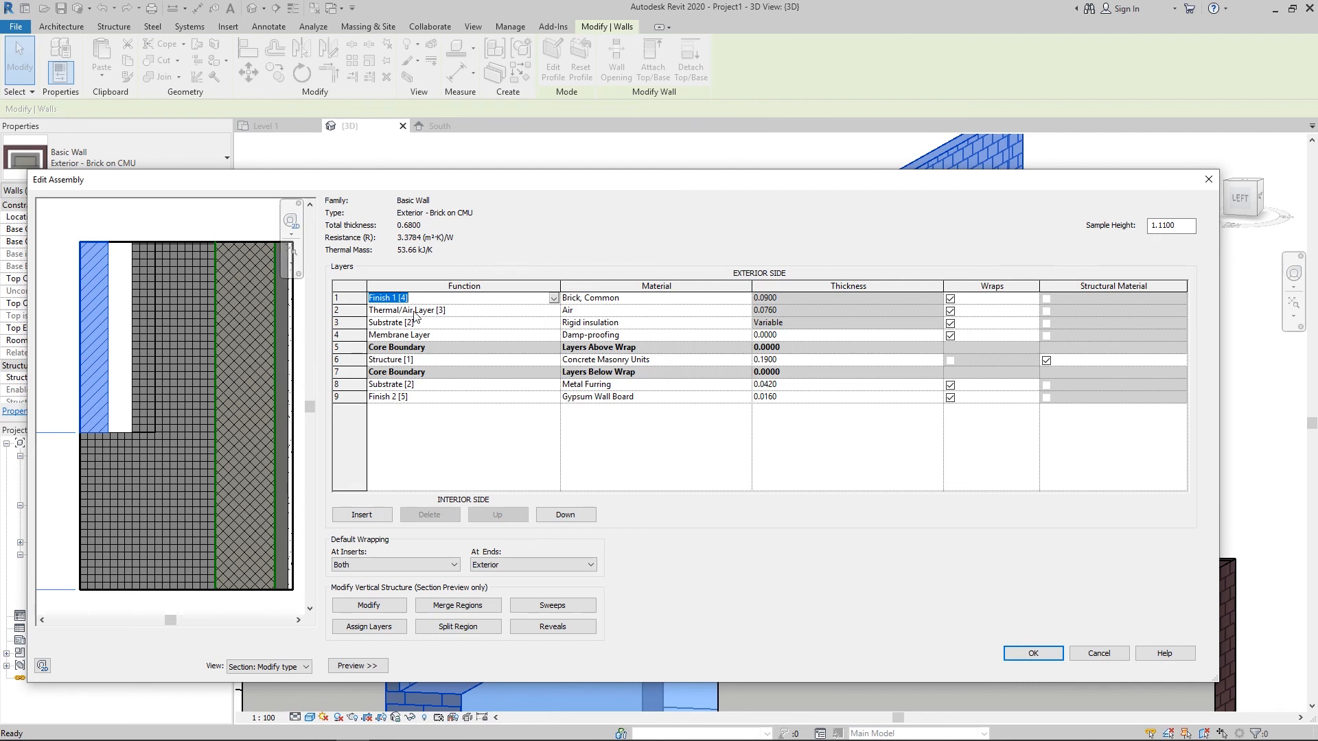
{"action": "left_click", "coordinate": [390, 360]}
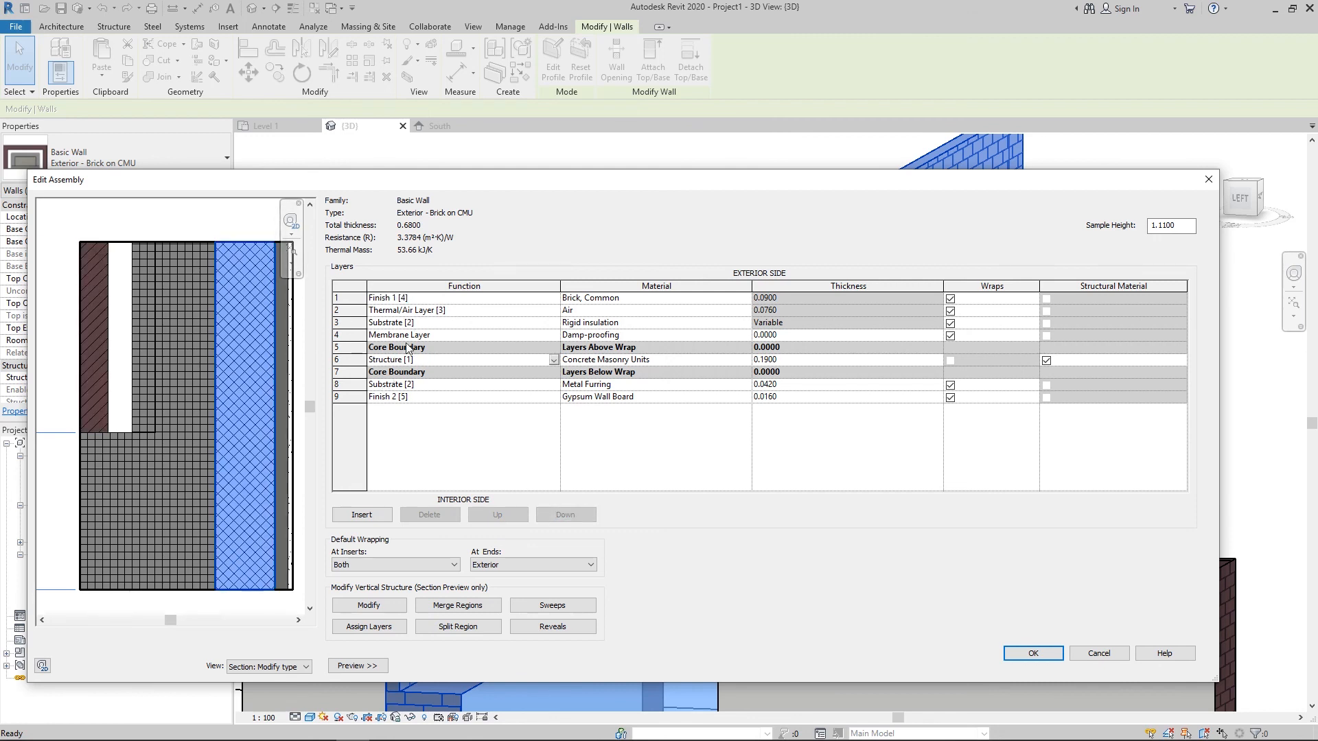
{"action": "left_click", "coordinate": [407, 335]}
{"action": "left_click", "coordinate": [407, 323]}
{"action": "left_click", "coordinate": [405, 312]}
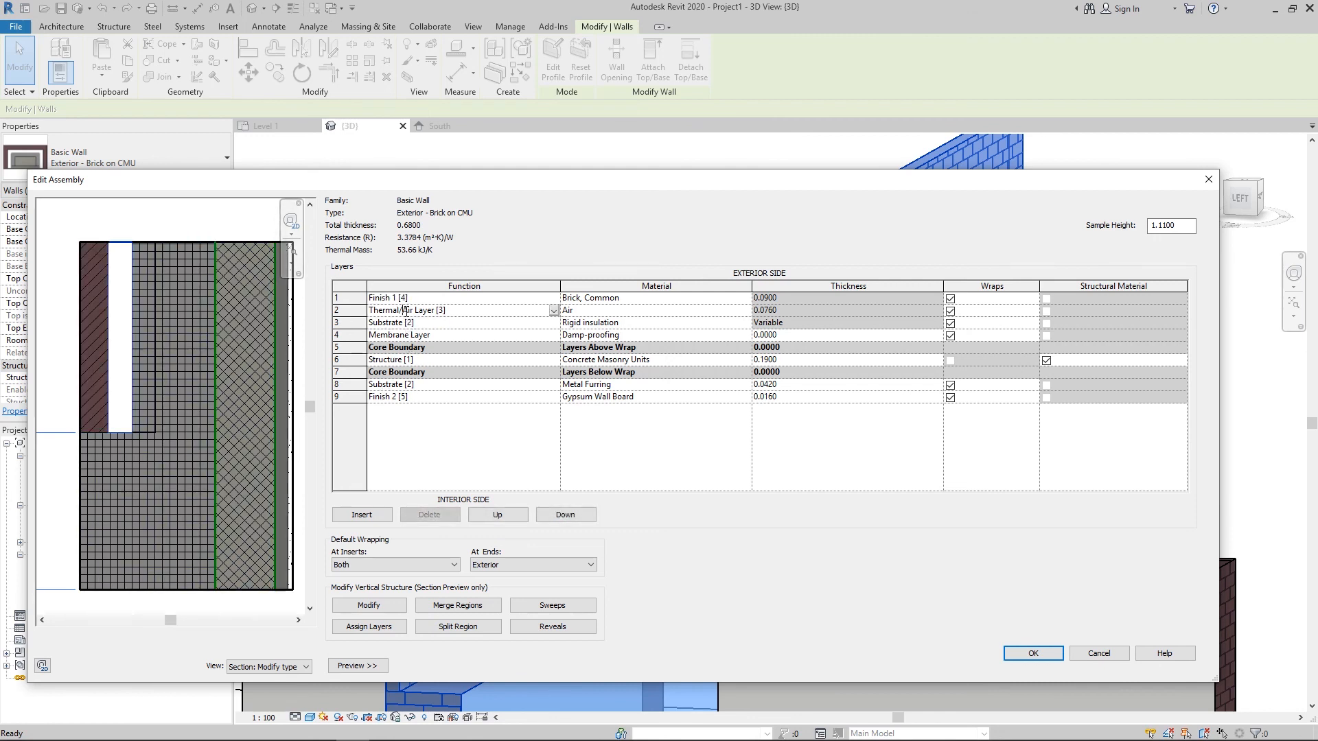
{"action": "left_click", "coordinate": [405, 299]}
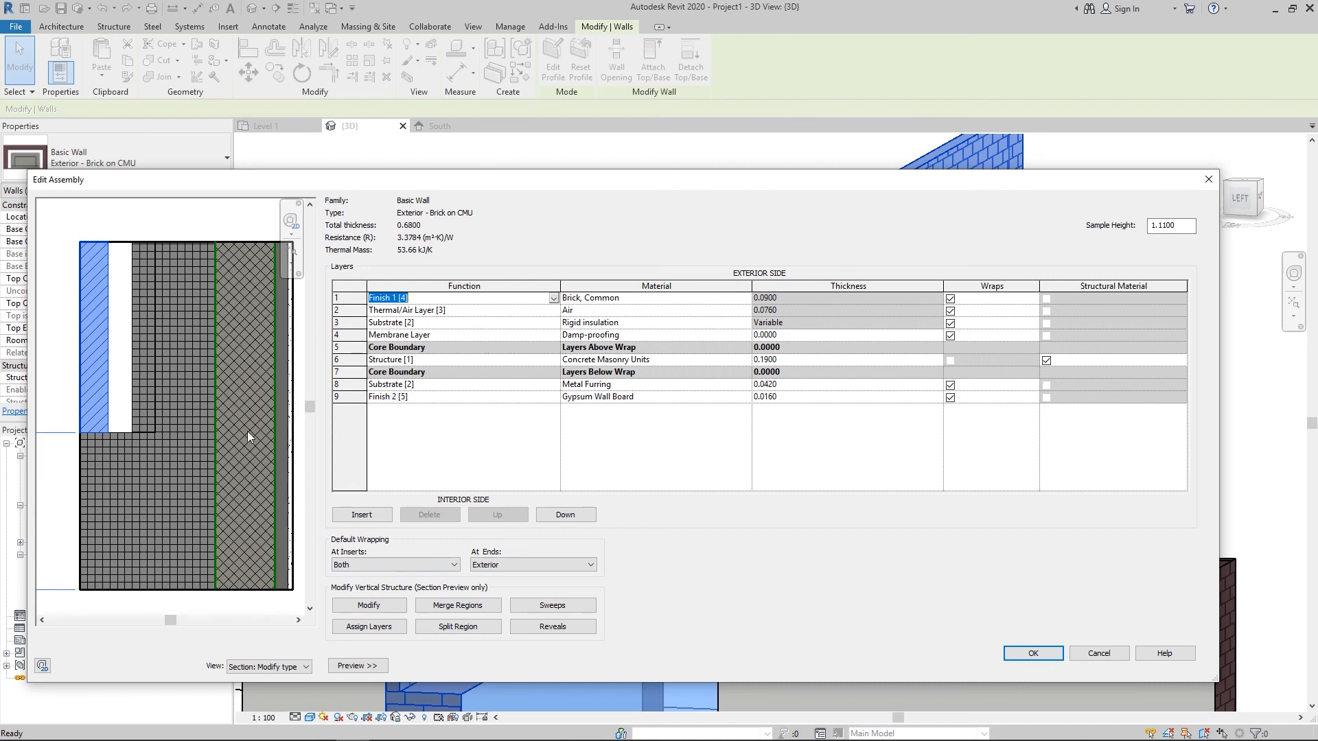
- Merge the brick finish region with the rigid insulation region below it, and check the regions of the brick, air, insulation and structure layers
{"action": "left_click", "coordinate": [456, 606]}
{"action": "left_click", "coordinate": [94, 433]}
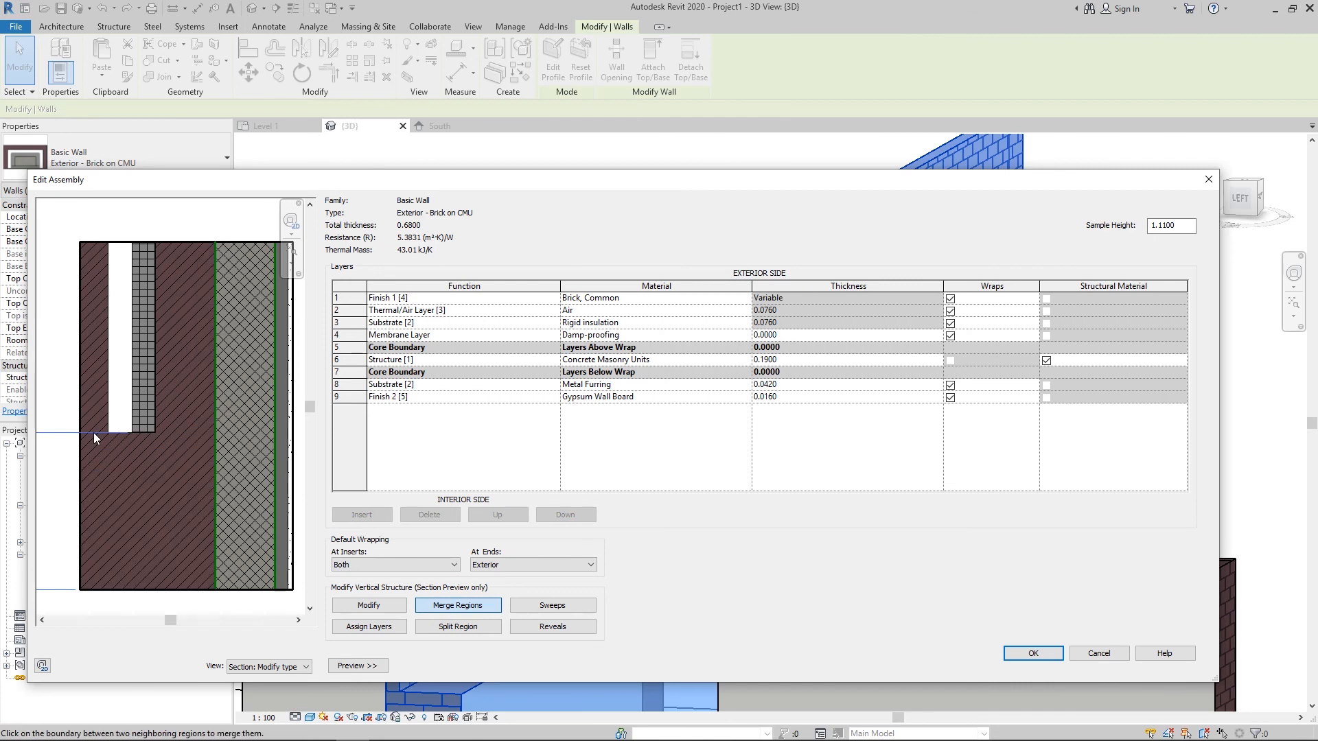
{"action": "left_click", "coordinate": [411, 301]}
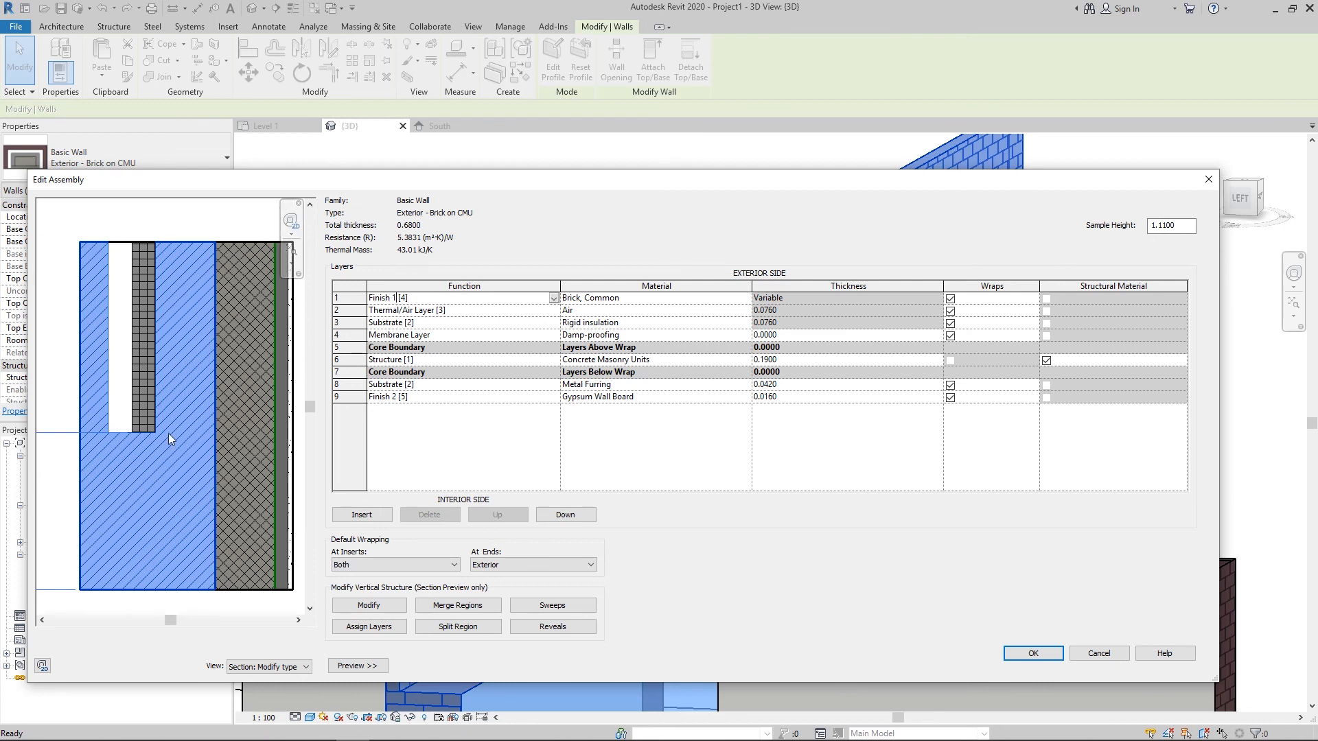
{"action": "left_click", "coordinate": [405, 314]}
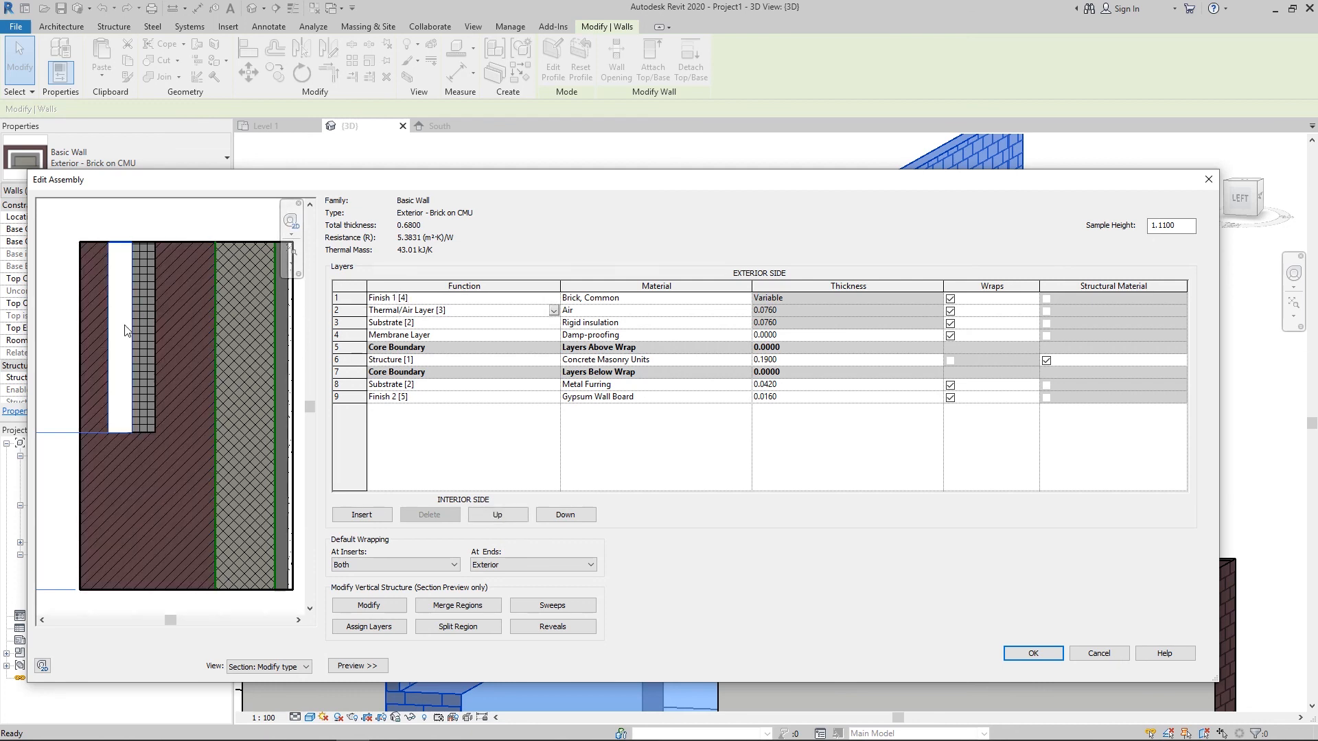
{"action": "left_click", "coordinate": [402, 323]}
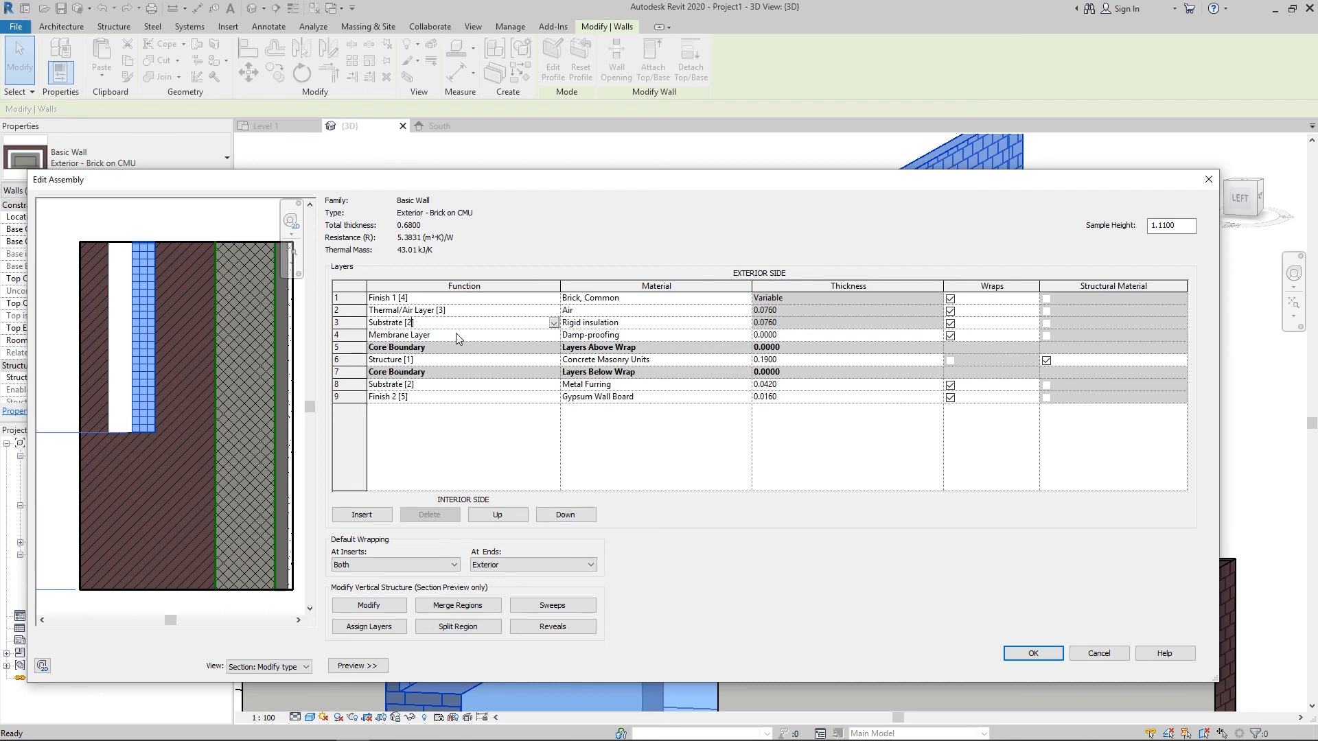
{"action": "left_click", "coordinate": [404, 360]}
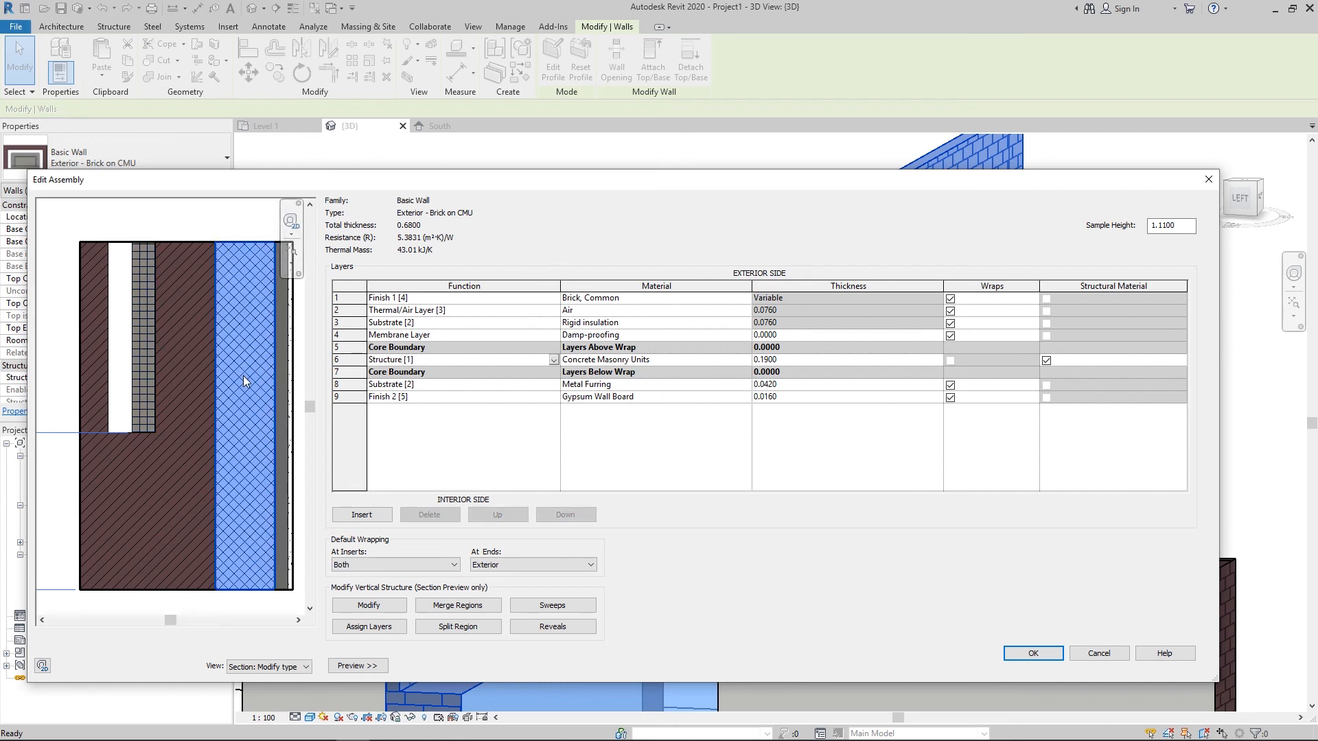
- Try to accept the assembly with the merged brick region, dismiss the error dialog, and cancel the assembly edits
{"action": "left_click", "coordinate": [1030, 656]}
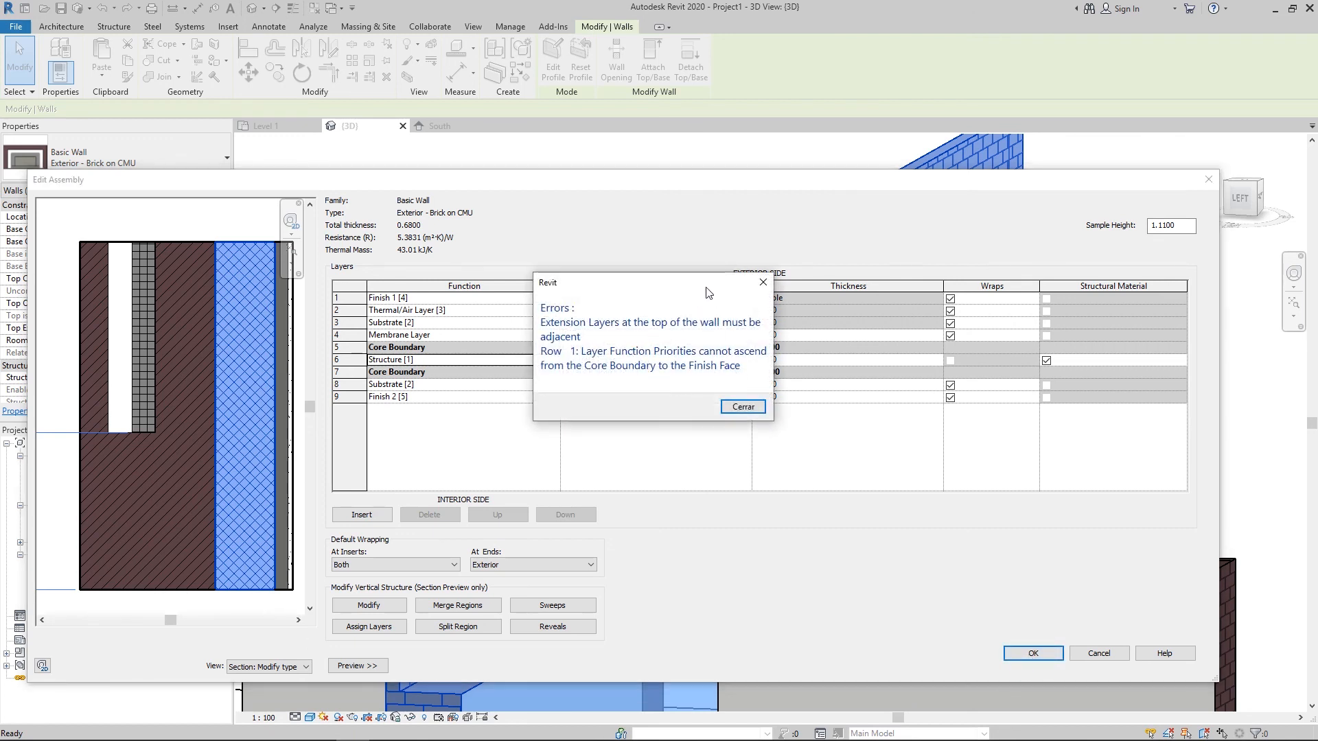
{"action": "left_click_drag", "start_coordinate": [705, 287], "coordinate": [769, 389]}
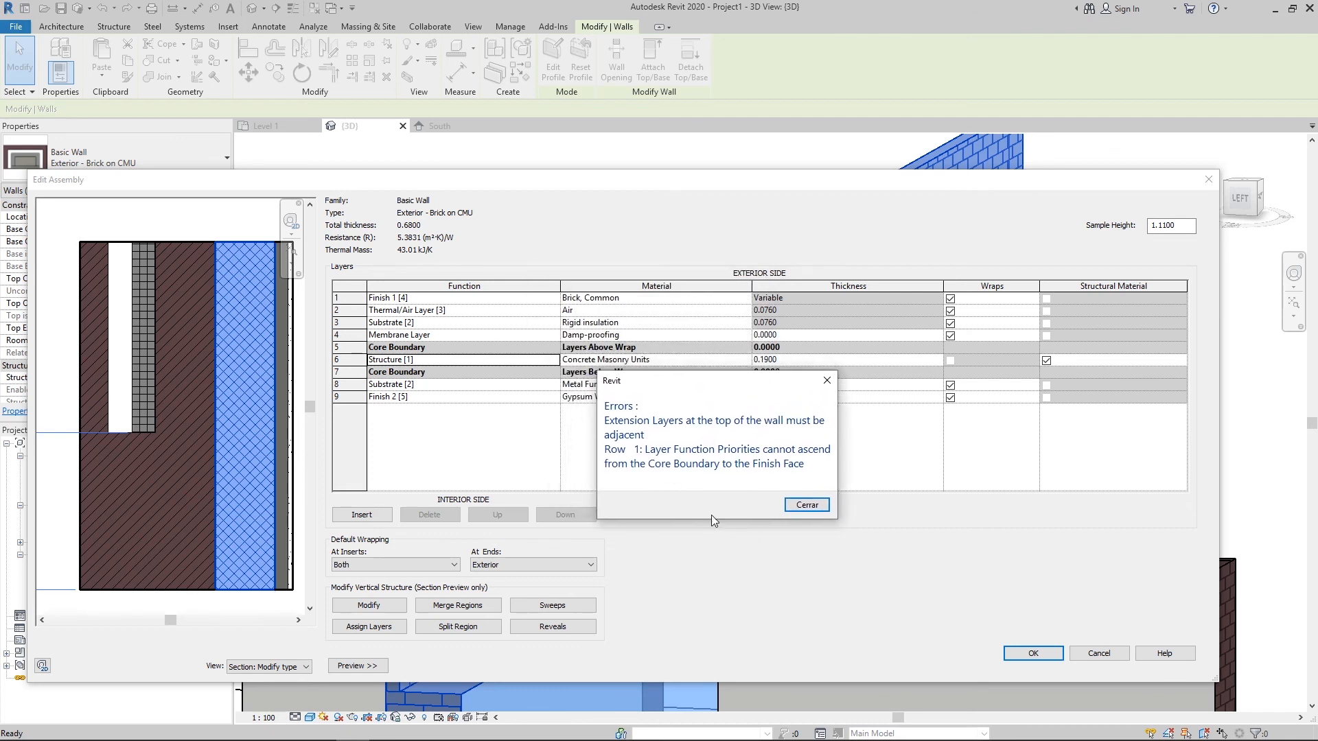
{"action": "left_click", "coordinate": [826, 380]}
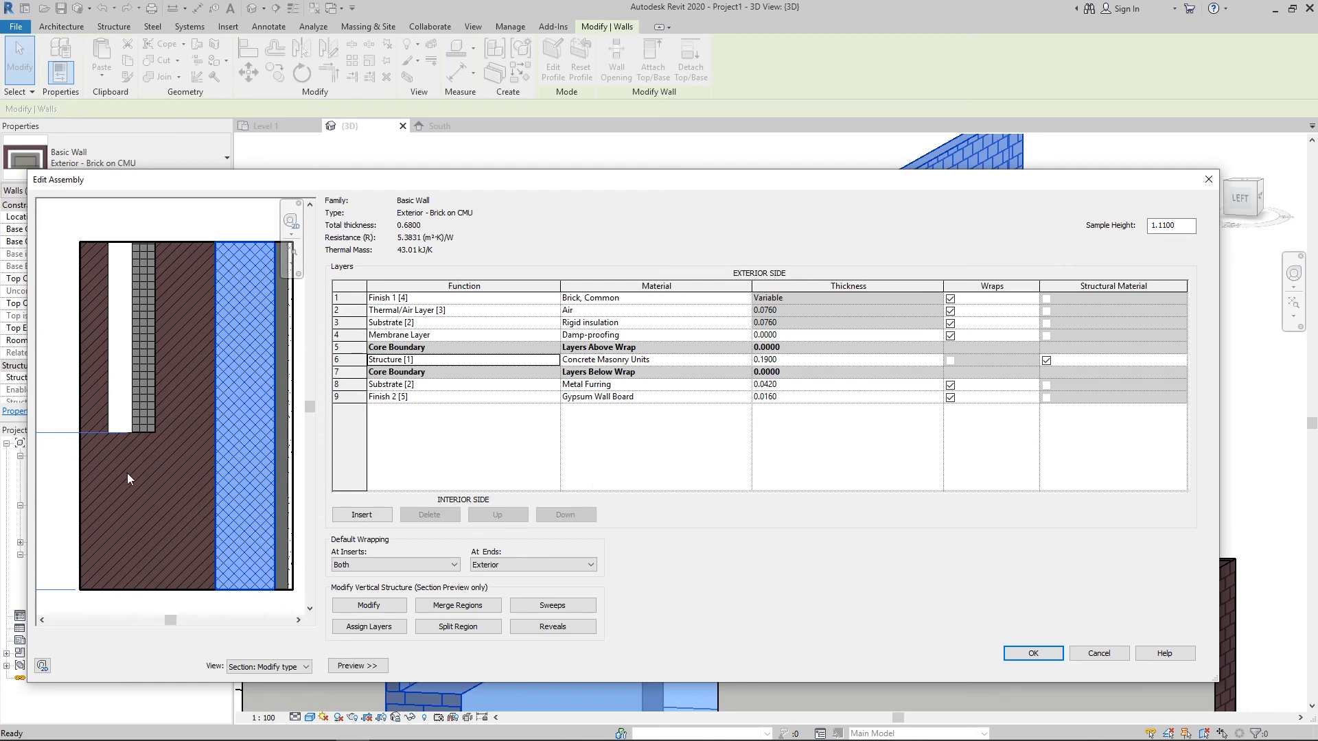
{"action": "left_click", "coordinate": [1082, 652]}
- Reopen the wall's structure and set the Concrete Masonry Units structure layer's thickness to 0.19
{"action": "left_click", "coordinate": [774, 311]}
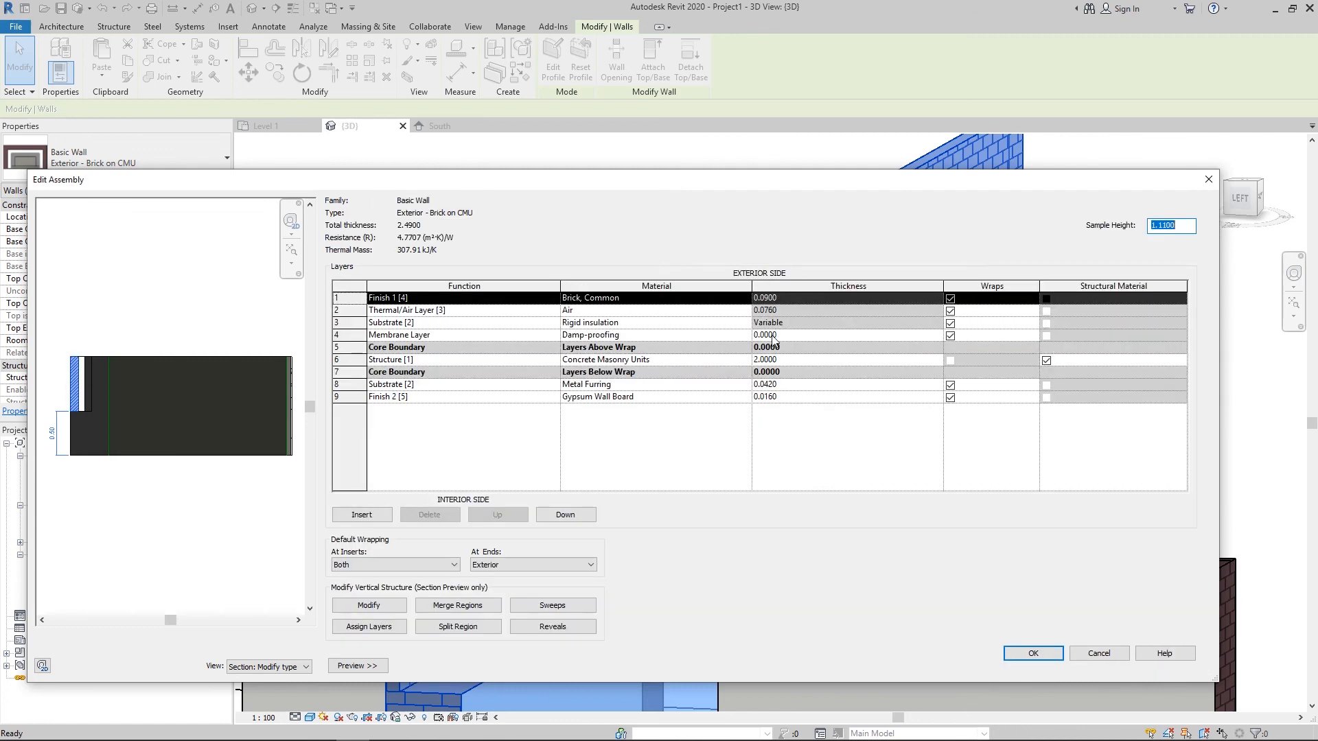
{"action": "left_click", "coordinate": [786, 360]}
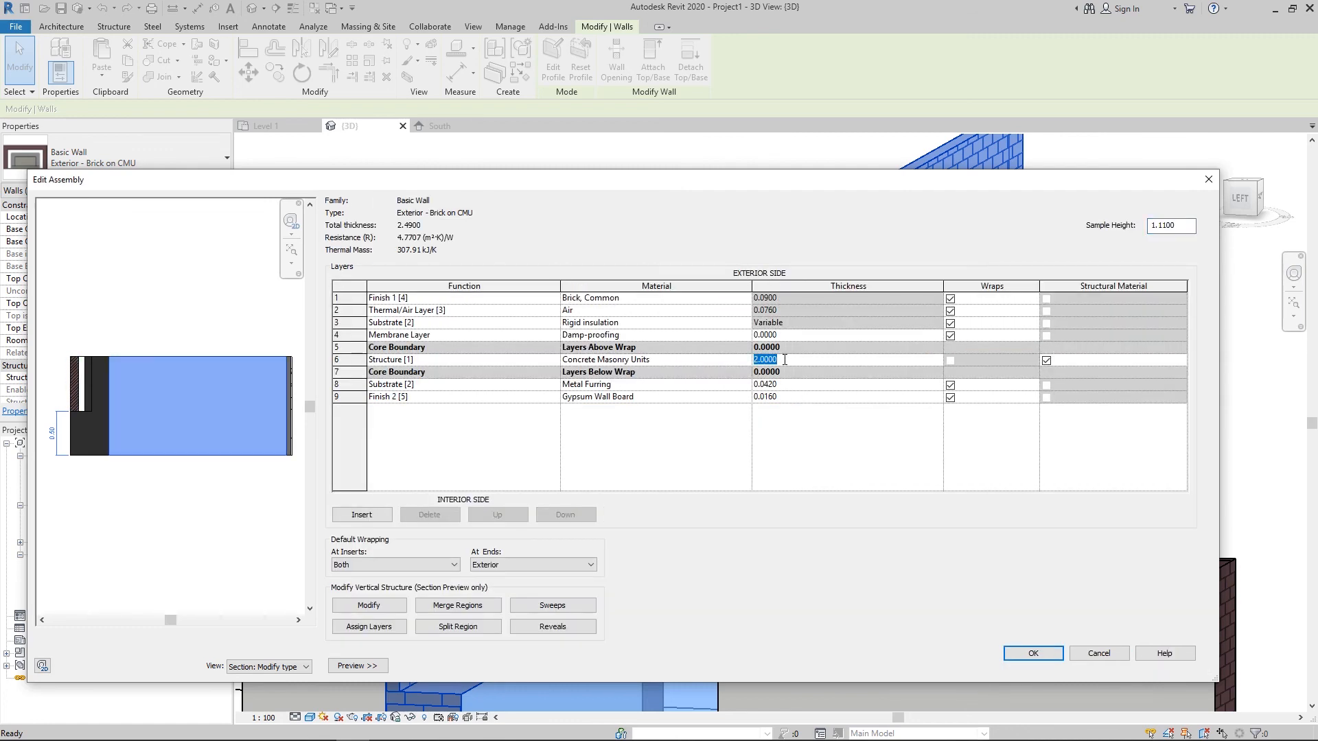
{"action": "type", "text": "0.19"}
{"action": "left_click", "coordinate": [650, 483]}
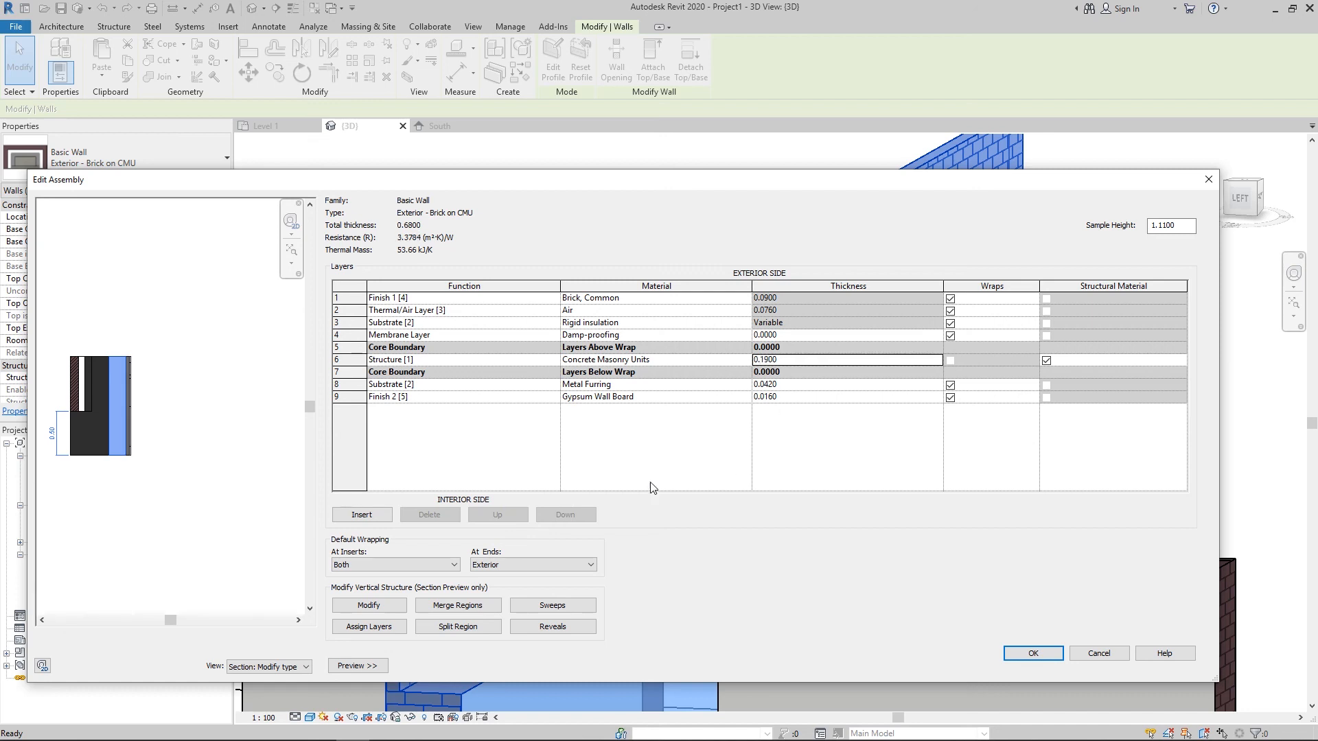
{"action": "scroll", "coordinate": [135, 383], "scroll_direction": "up", "scroll_amount": 4}
{"action": "middle_click_drag", "start_coordinate": [96, 390], "coordinate": [150, 377]}
{"action": "scroll", "coordinate": [137, 381], "scroll_direction": "up", "scroll_amount": 1}
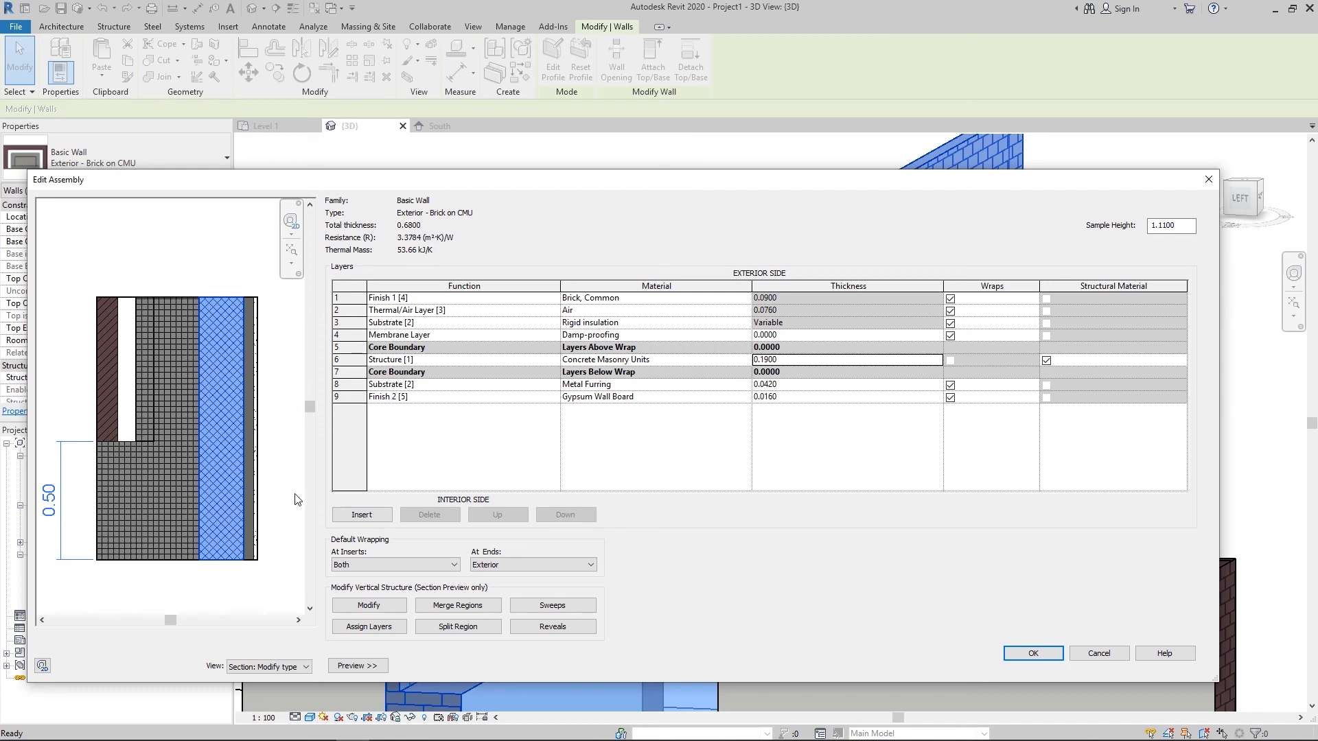